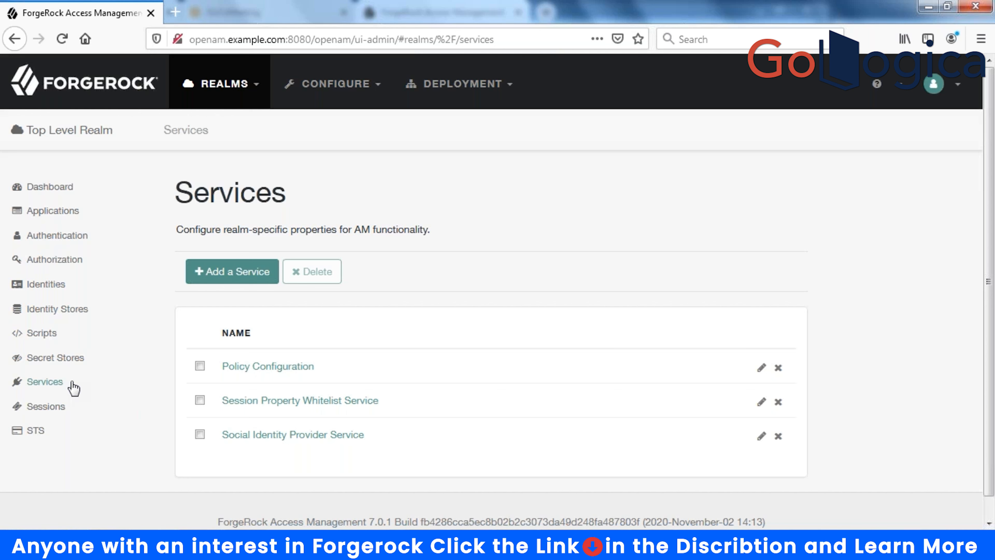
- From the realm's Services list, begin adding a new service with type OAuth2 Provider
left_click(72, 386)
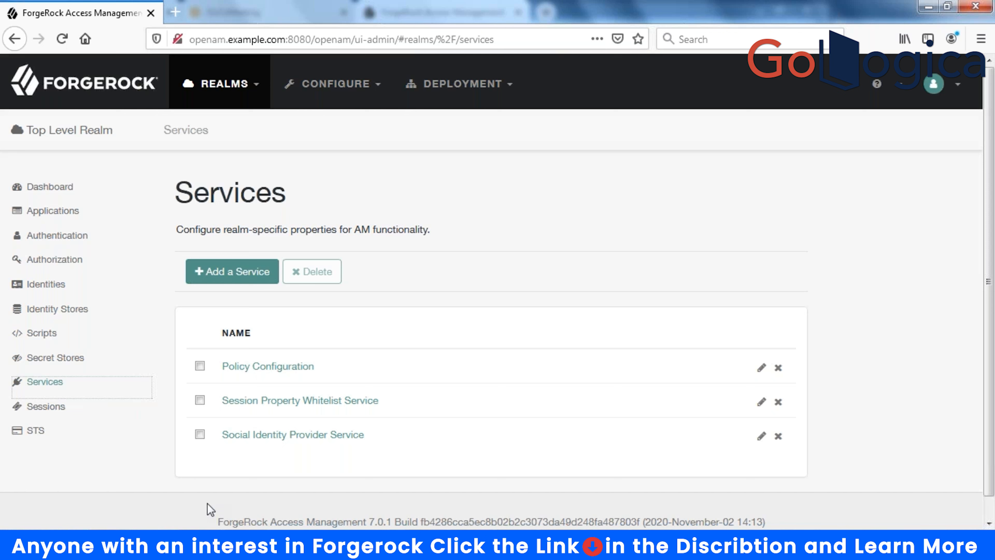
left_click(218, 281)
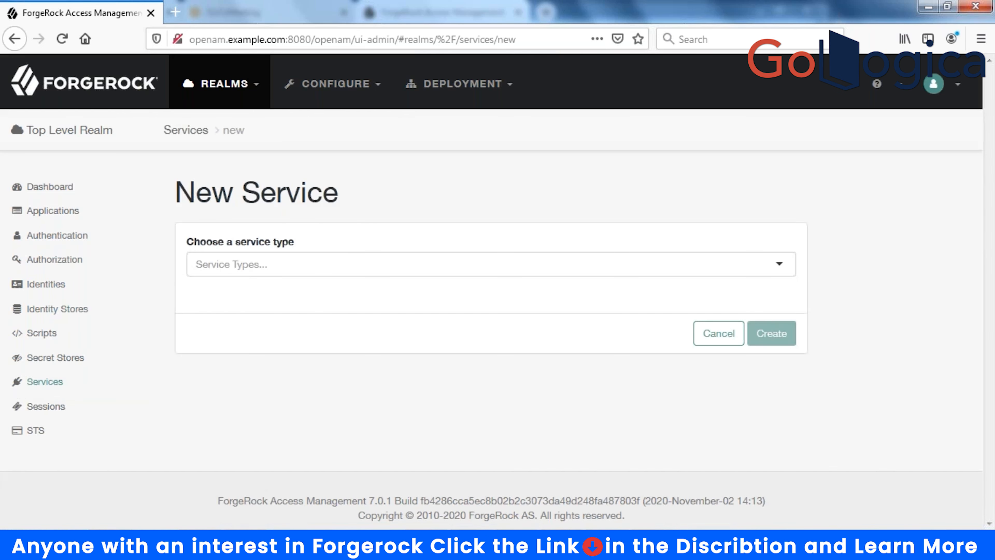
left_click(289, 267)
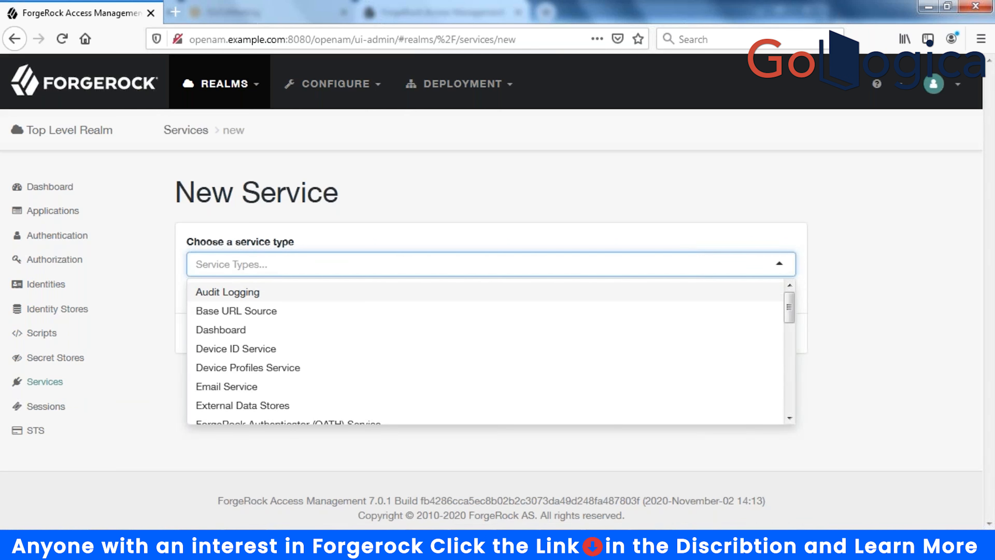
type("oa")
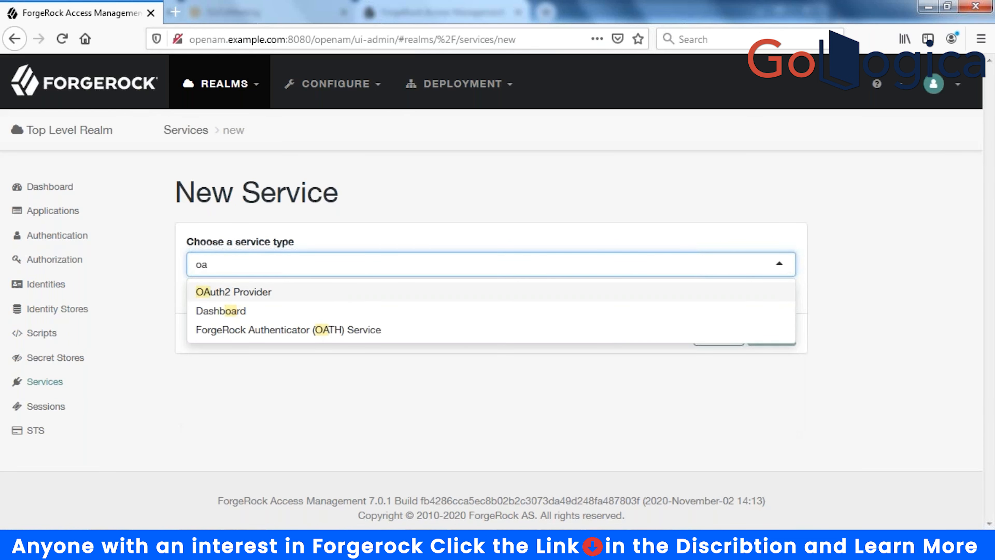
left_click(240, 290)
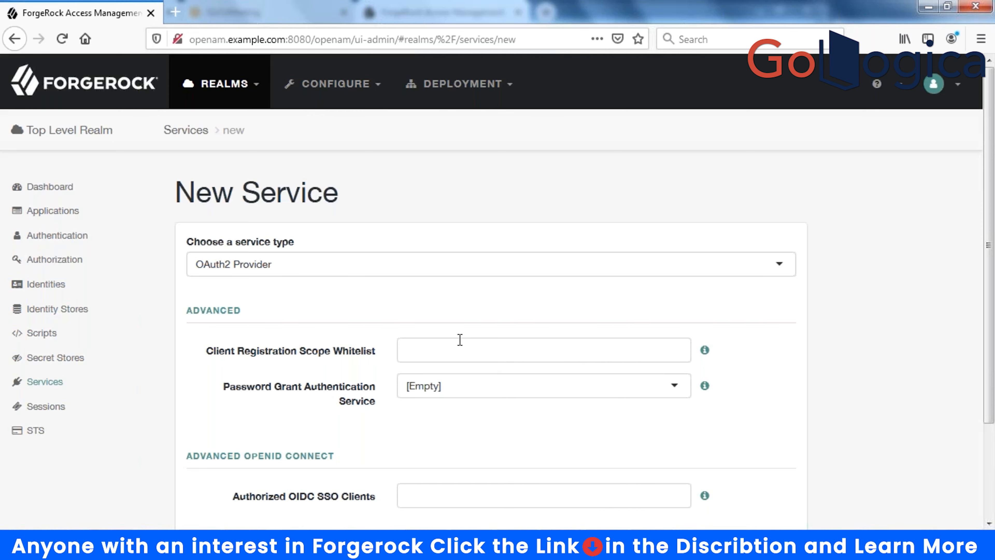
scroll(460, 339, "down", 3)
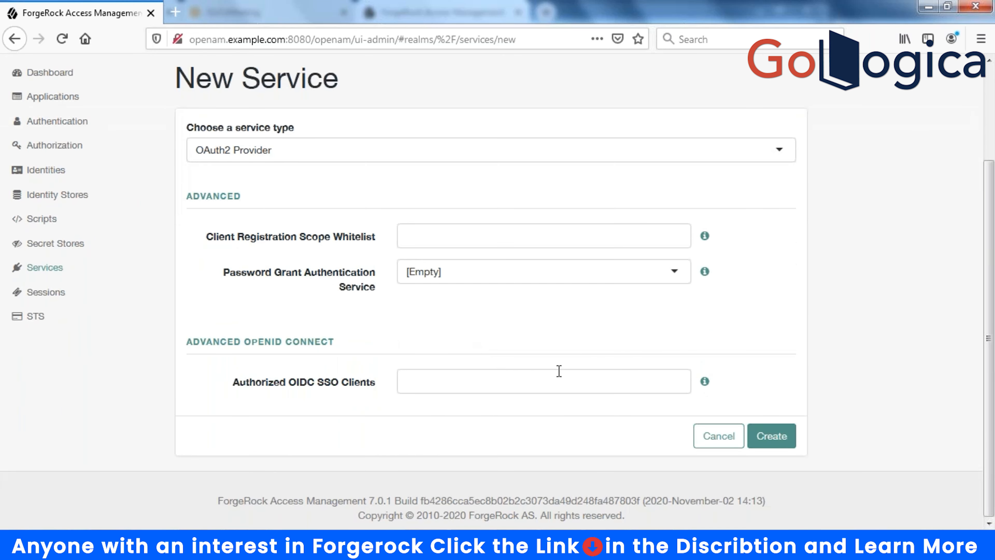
- Create the OAuth2 Provider service and switch on Use Client-Based Access & Refresh Tokens
left_click(792, 437)
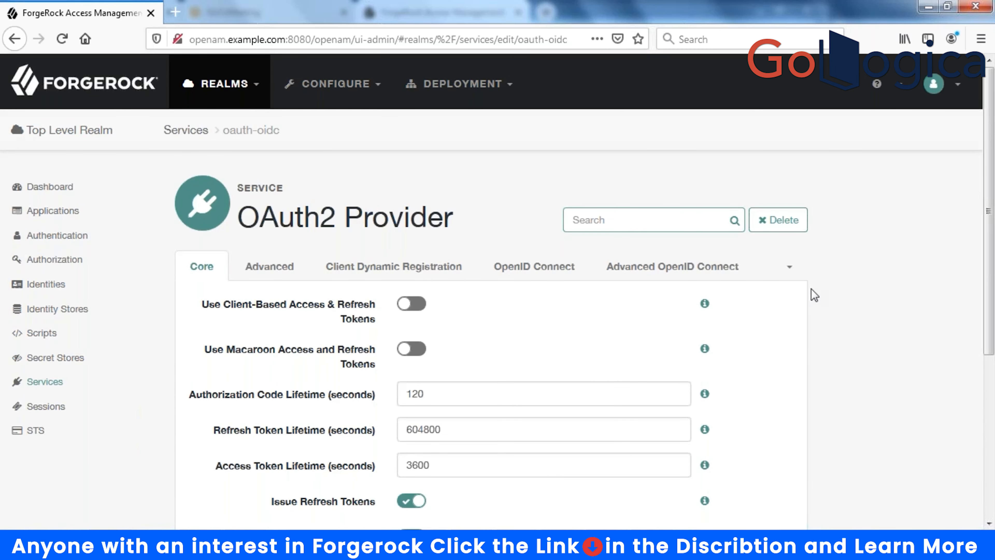
left_click(415, 303)
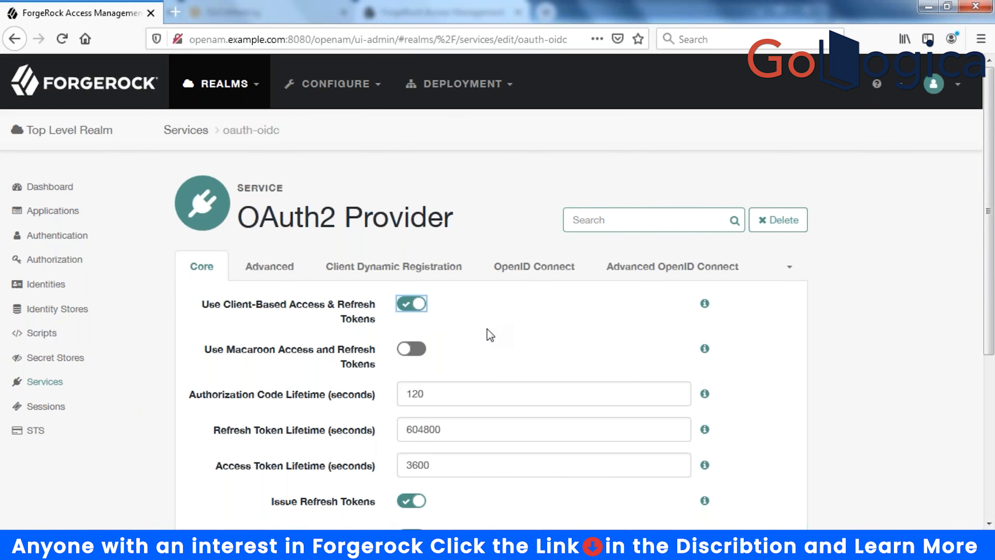
scroll(487, 335, "down", 5)
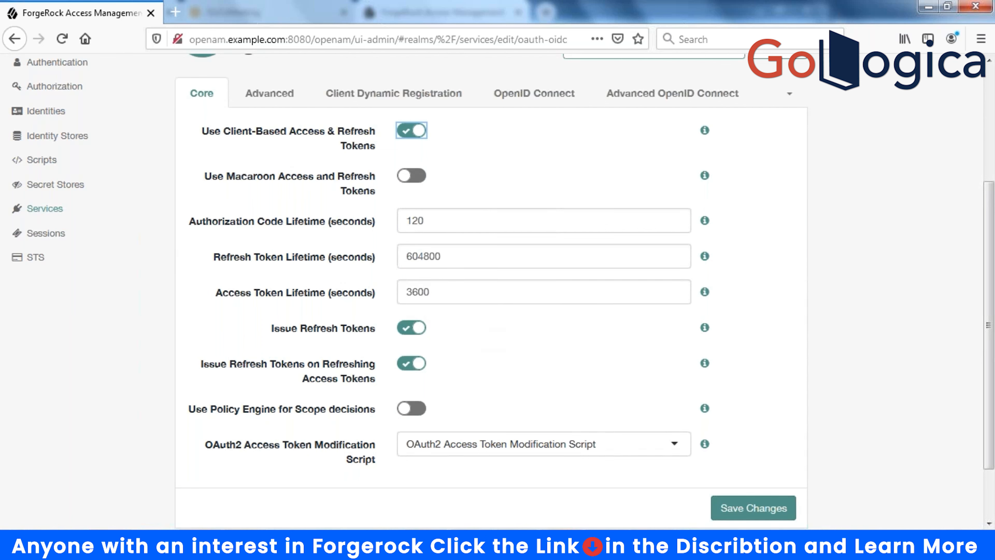
left_click(478, 218)
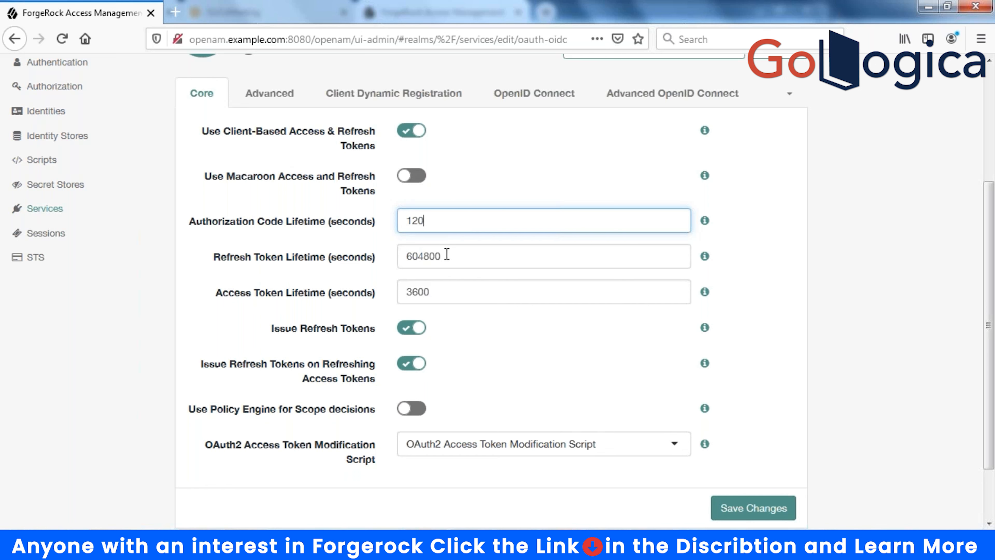
left_click(704, 221)
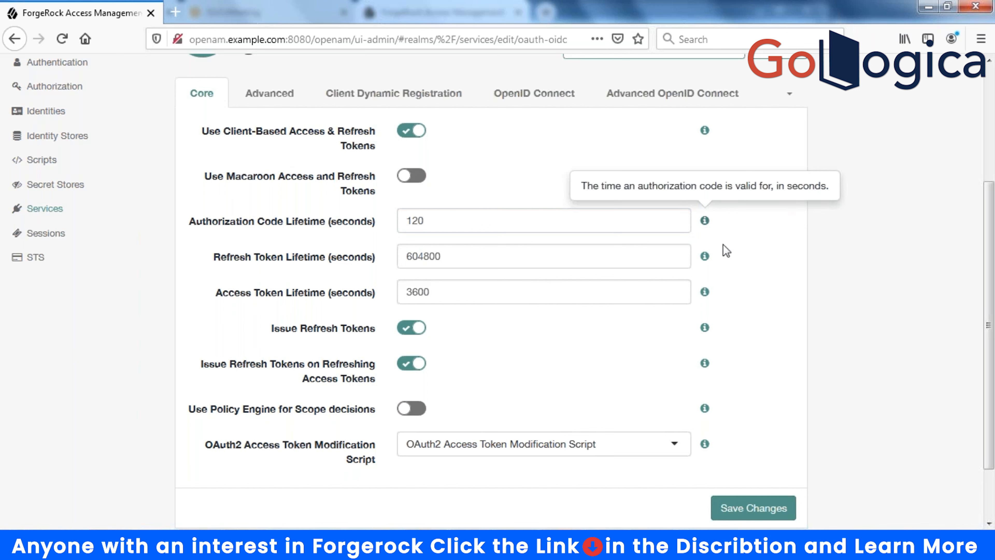
left_click(705, 257)
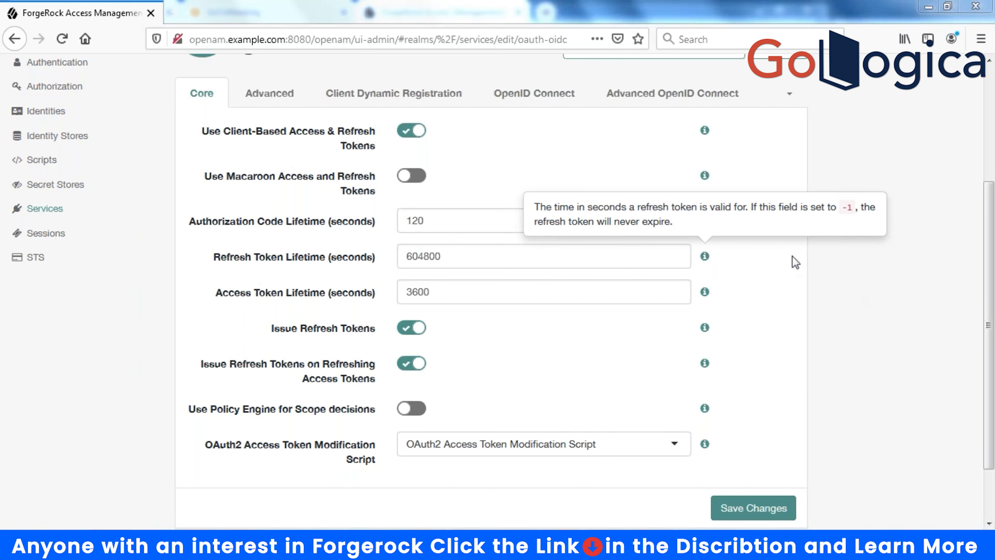
left_click(857, 259)
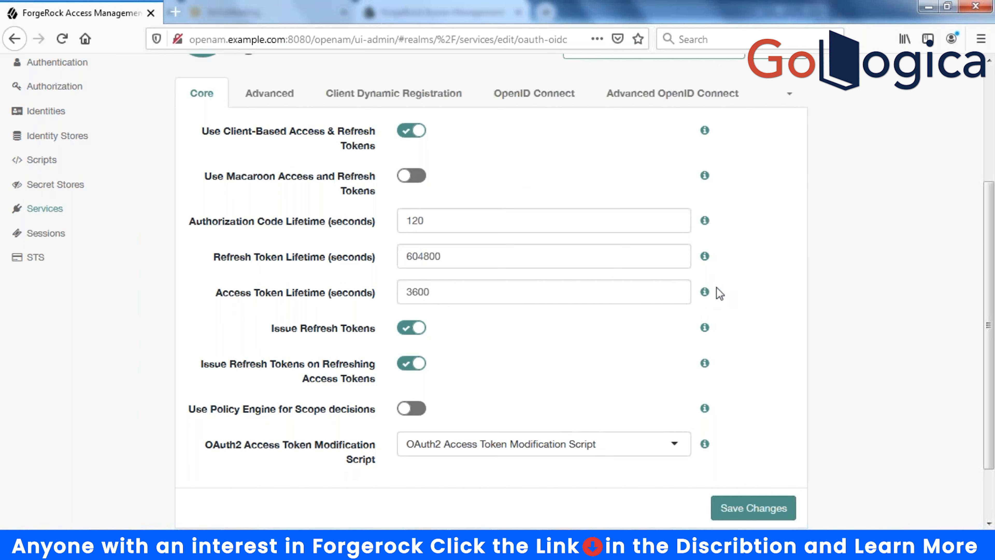
- Check the Access Token Lifetime and Issue Refresh Tokens help, then save the Core settings
left_click(705, 292)
mouse_move(707, 333)
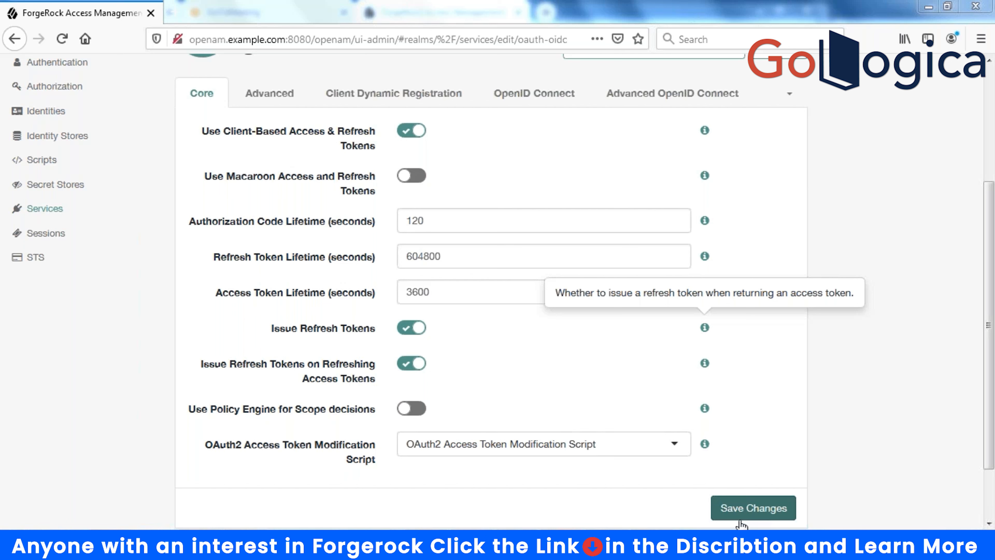
left_click(746, 512)
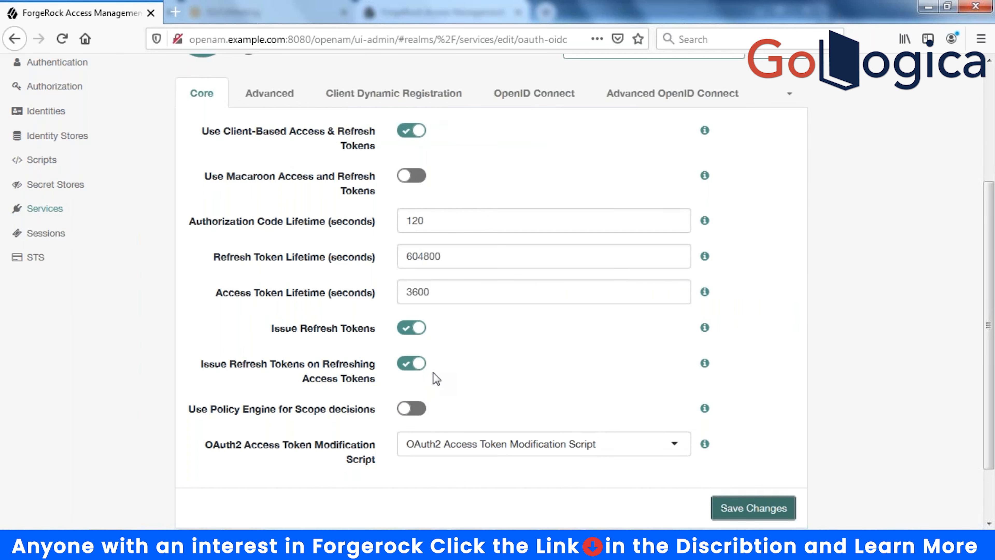
scroll(229, 321, "up", 5)
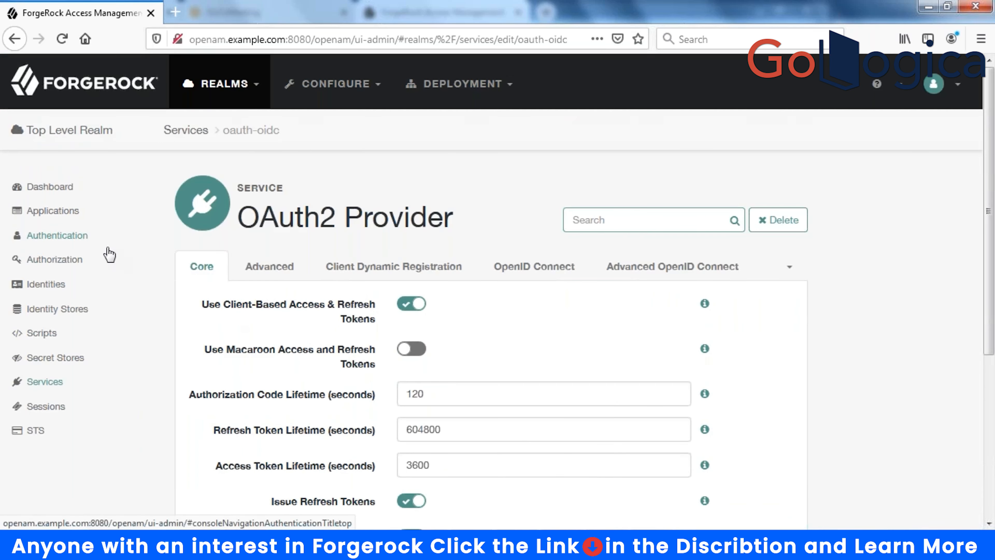
- Review the OAuth2 Provider's Advanced tab fields, including the uid user profile attribute list
left_click(668, 267)
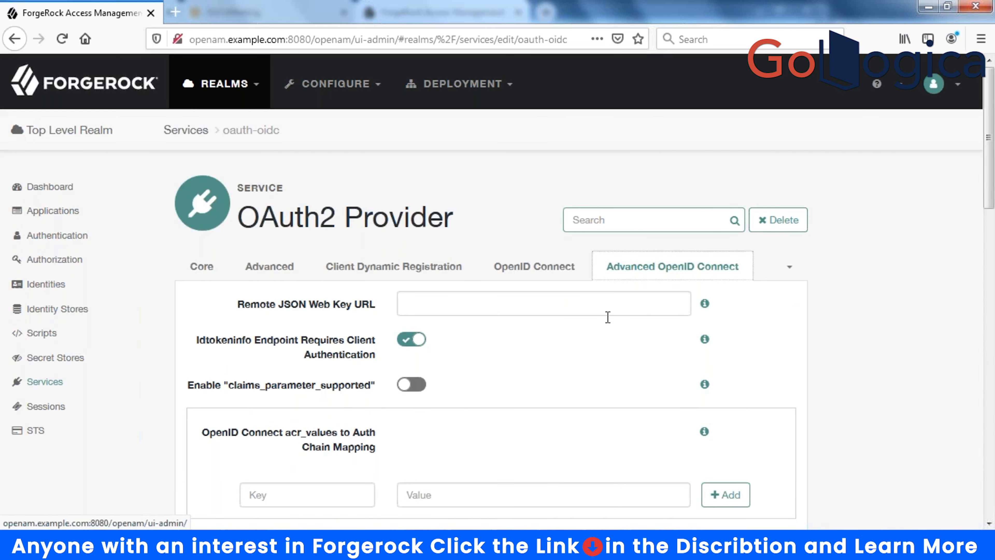
left_click(279, 273)
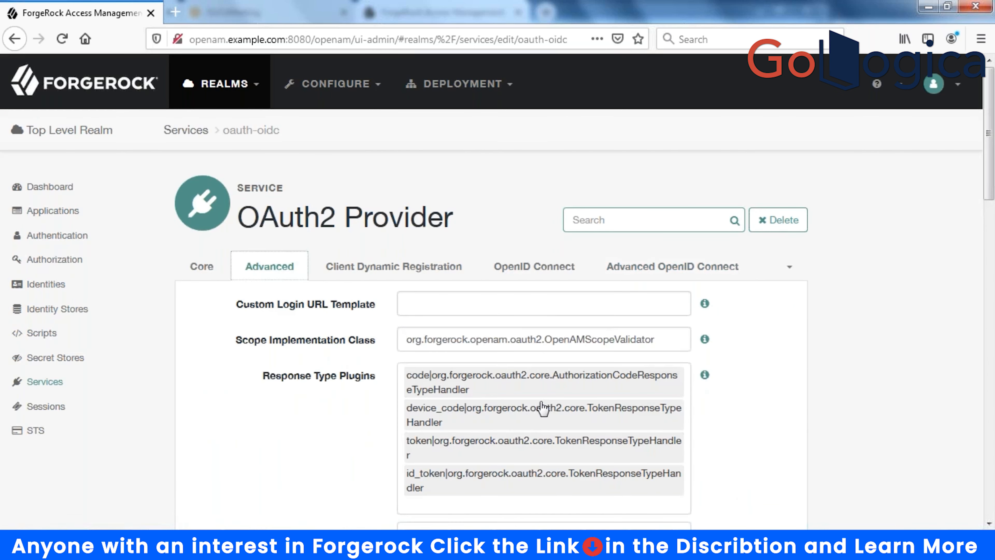
scroll(544, 406, "down", 5)
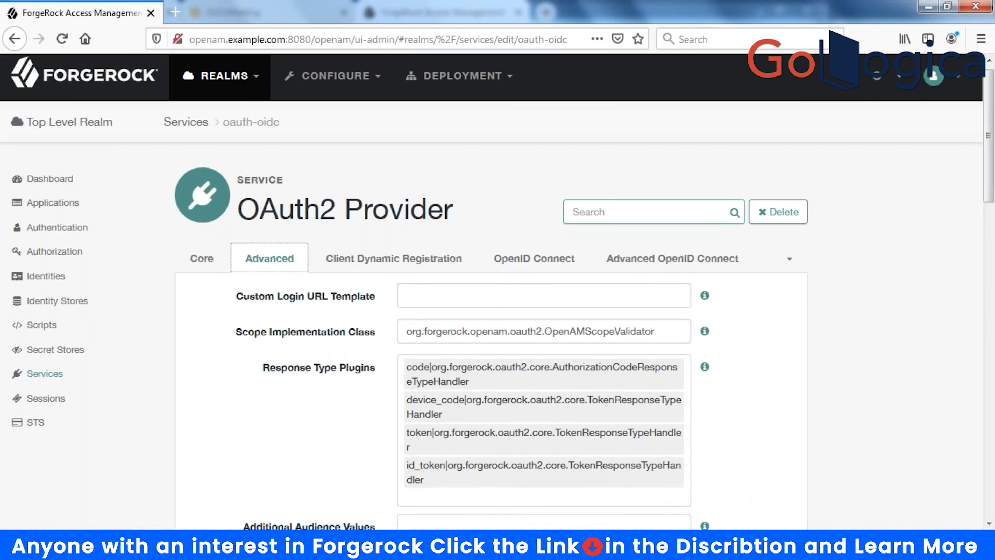
scroll(544, 290, "down", 5)
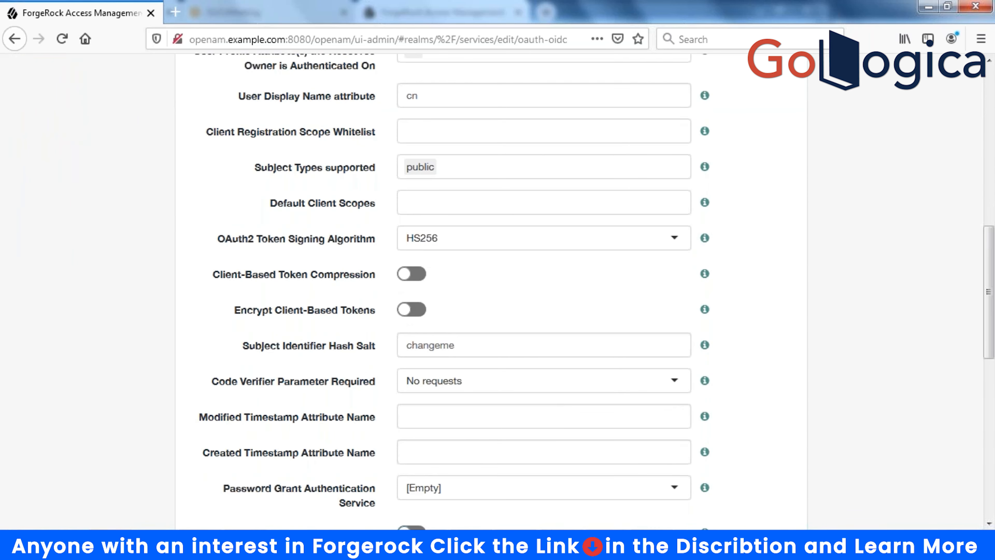
scroll(544, 290, "down", 4)
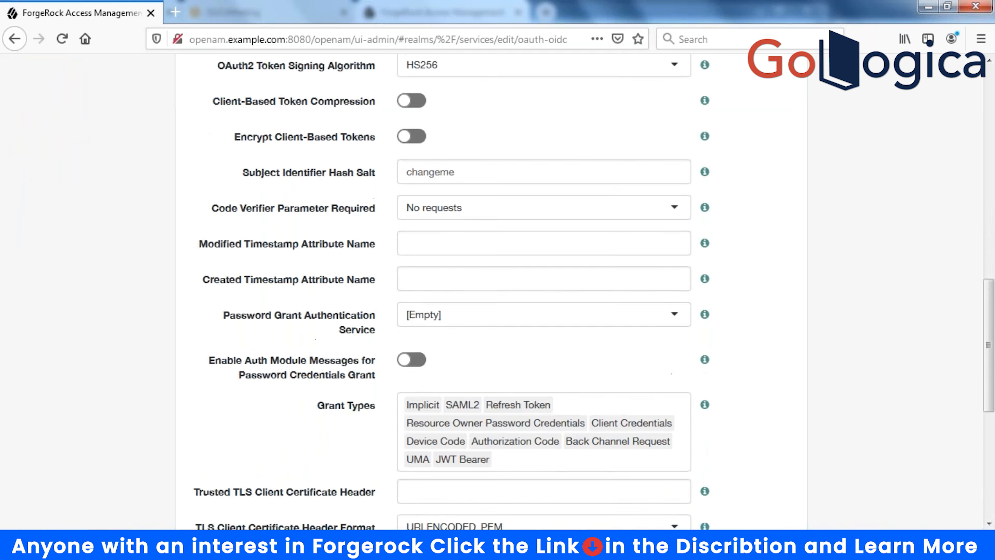
scroll(544, 290, "up", 7)
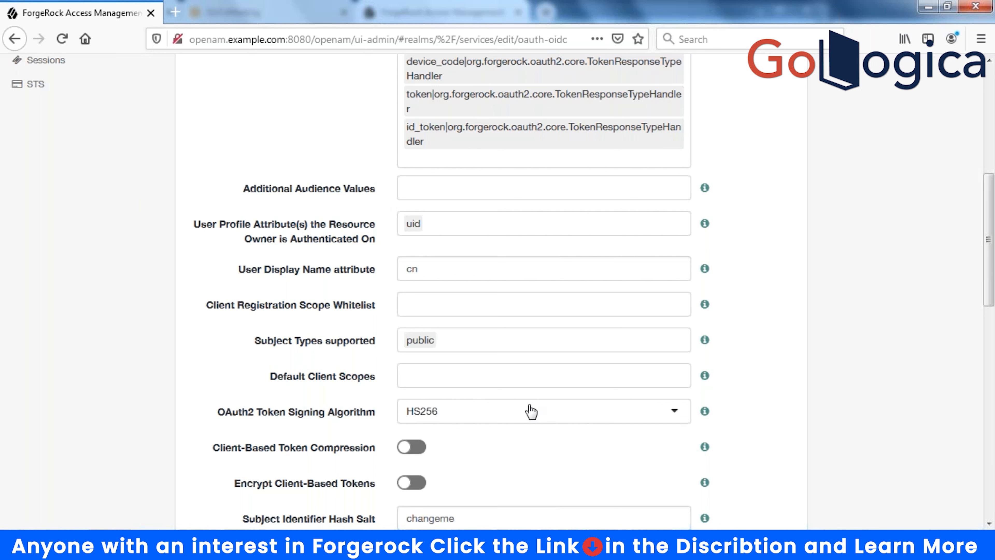
left_click(470, 225)
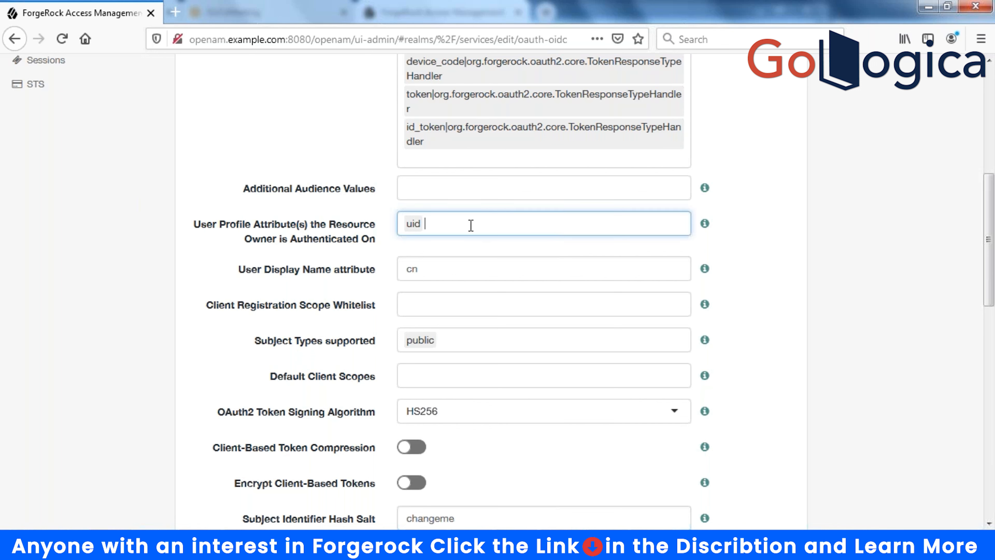
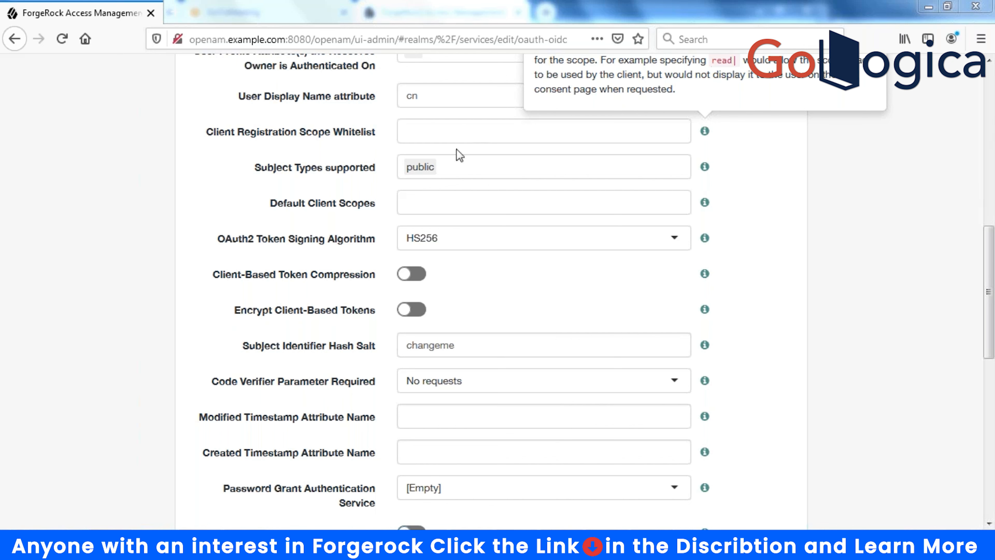
- Place the cursor in the OAuth2 Provider's Client Registration Scope Whitelist field
left_click(451, 137)
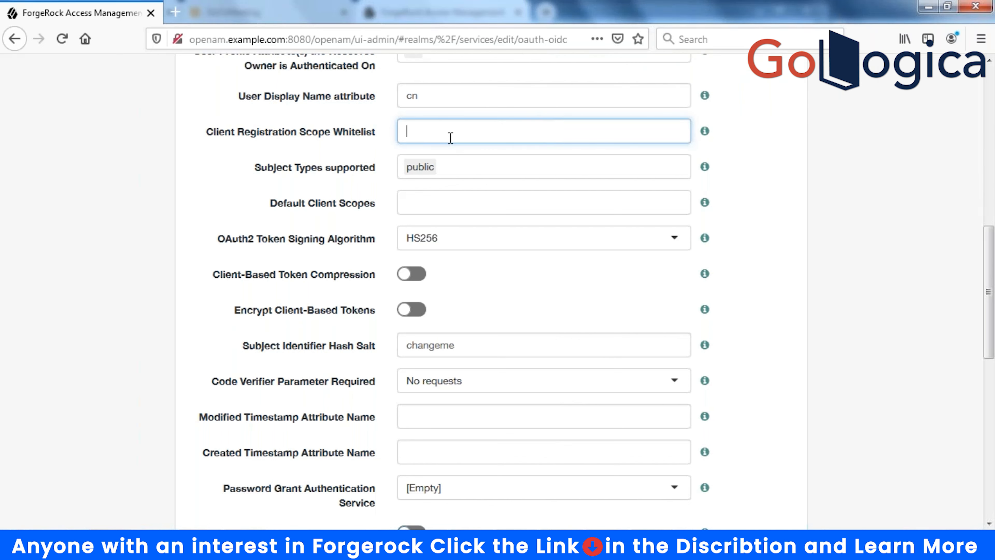
- Add cn, sn and uid as tags in the Client Registration Scope Whitelist
type("cn")
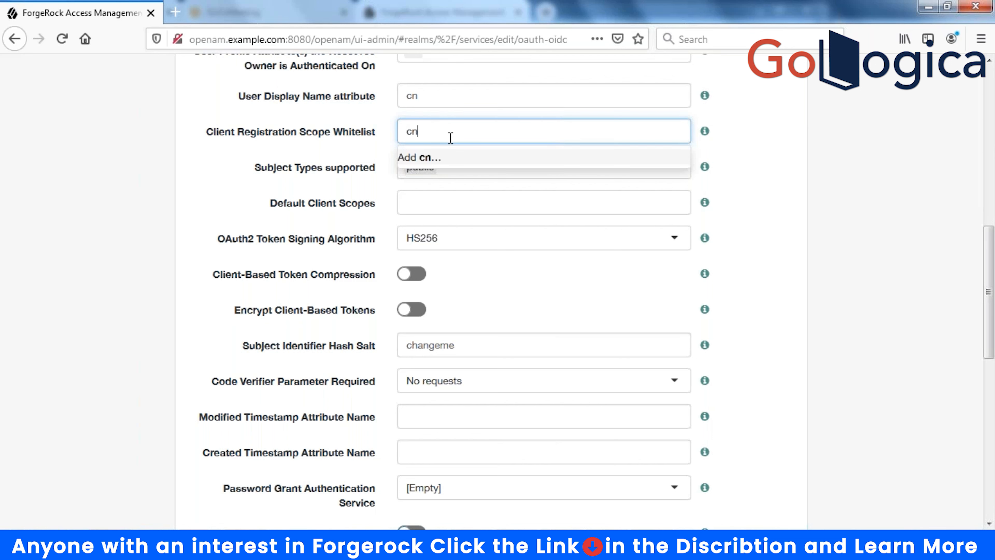
key("Return")
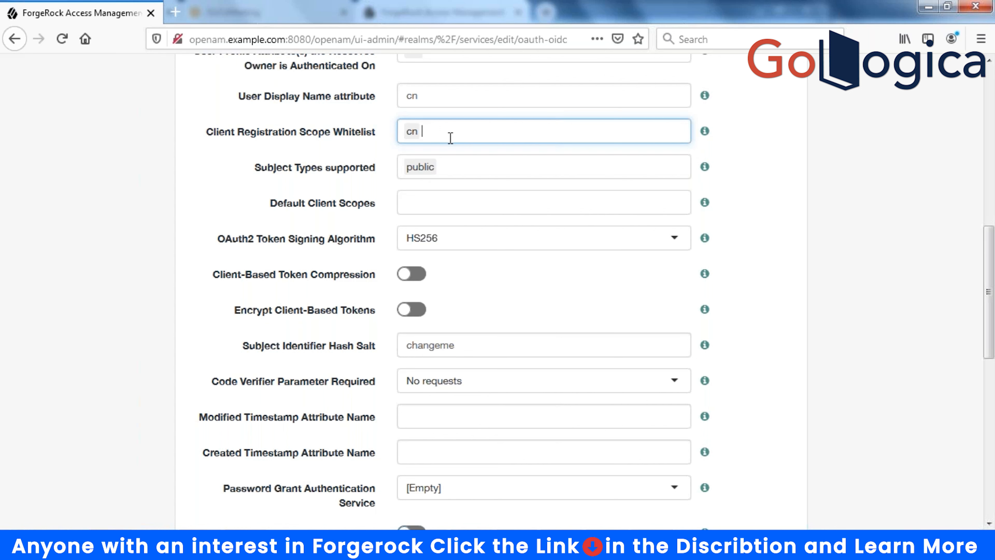
type("sn")
key("Return")
type("ui")
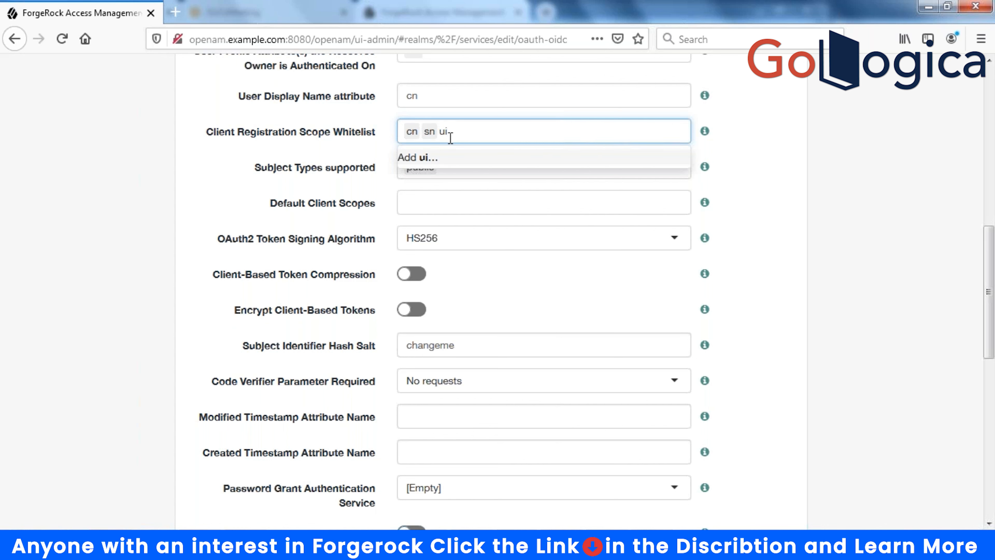
type("d")
key("Return")
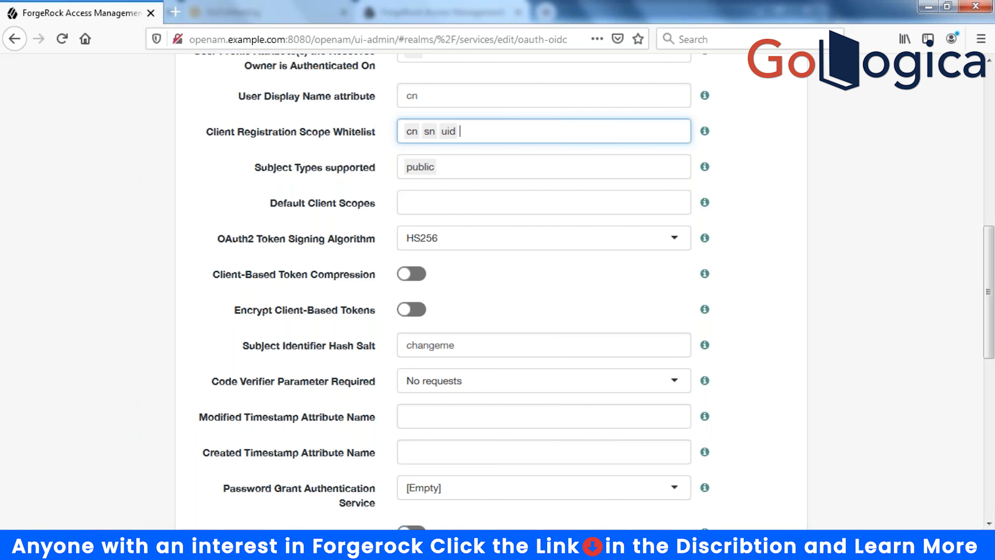
- Delete the cn, sn and uid tags and add cn|en|commonname instead
left_click(412, 131)
key("BackSpace")
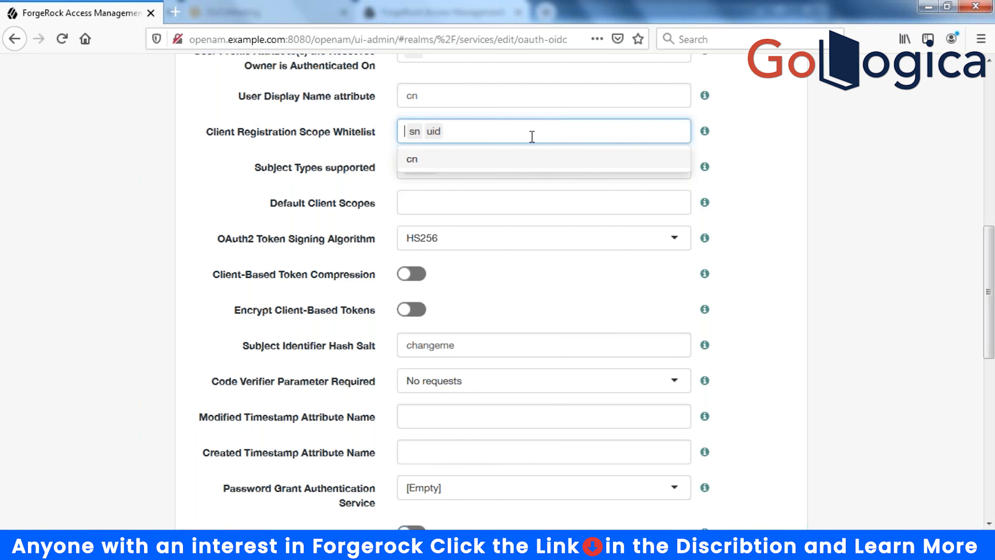
key("BackSpace")
key("BackSpace")
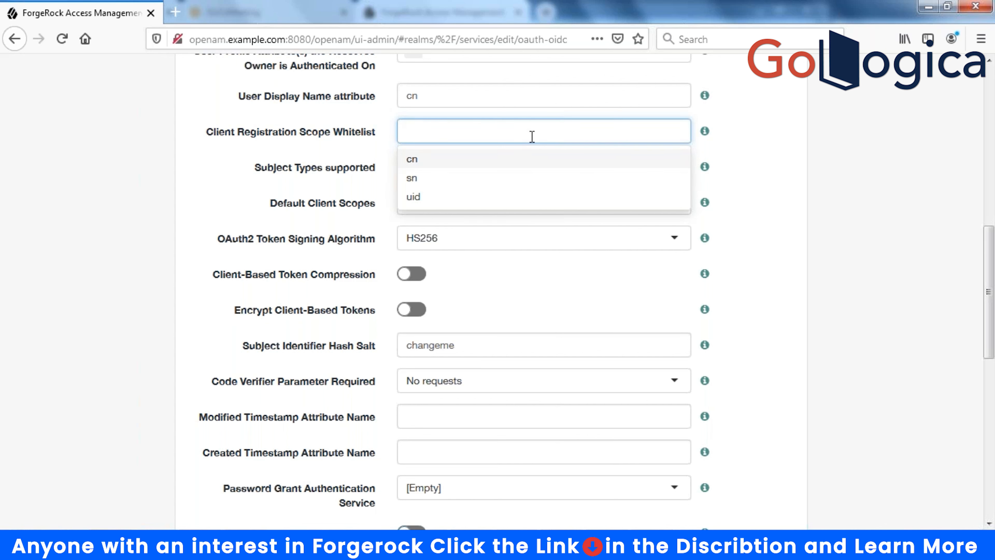
type("cn")
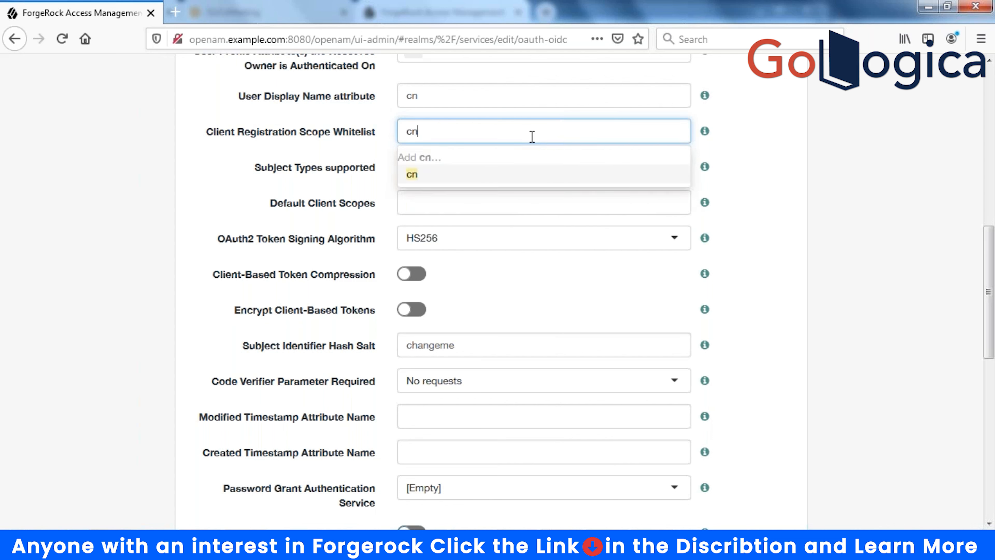
type("l")
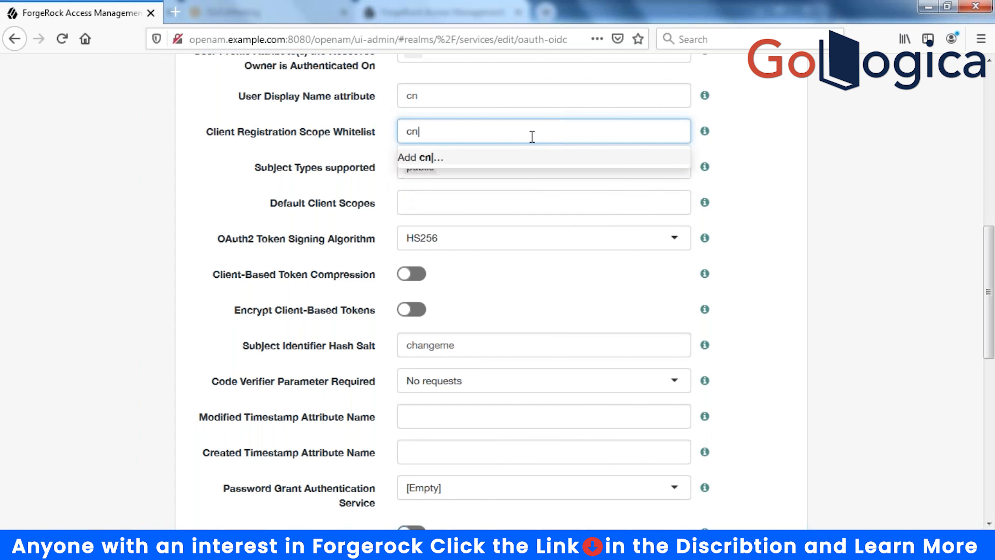
type("en|commonname")
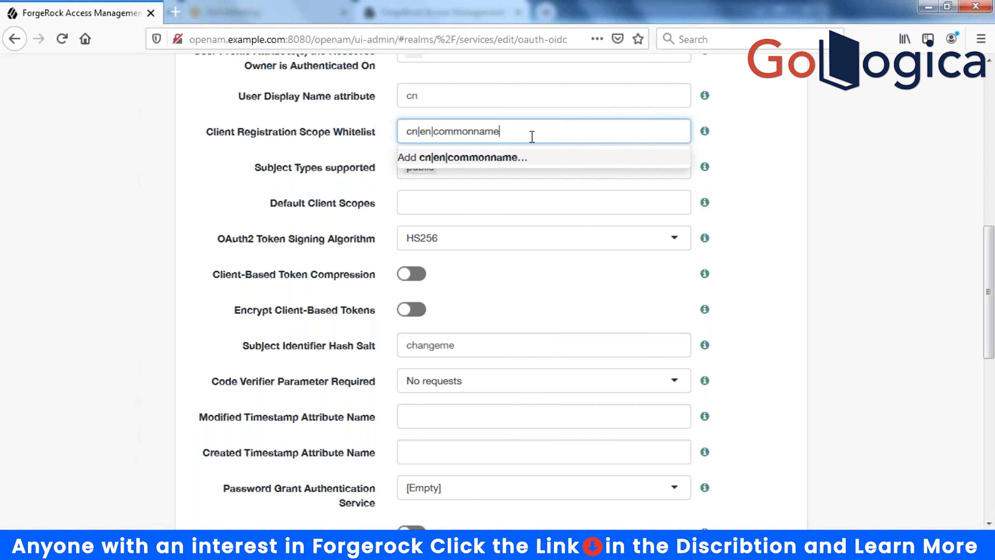
key("Return")
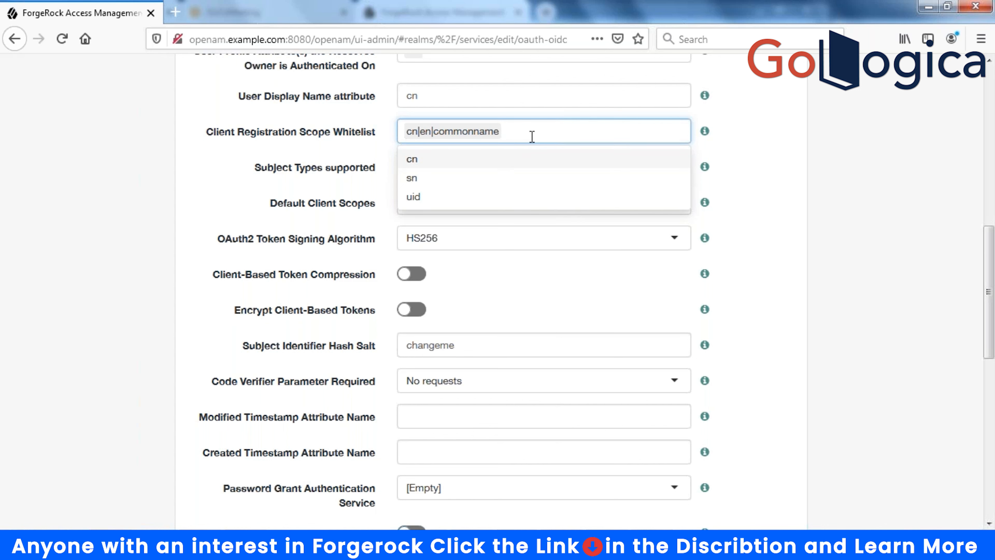
- Add the sn|en|surname and uid|en|userid scope entries
type("sn")
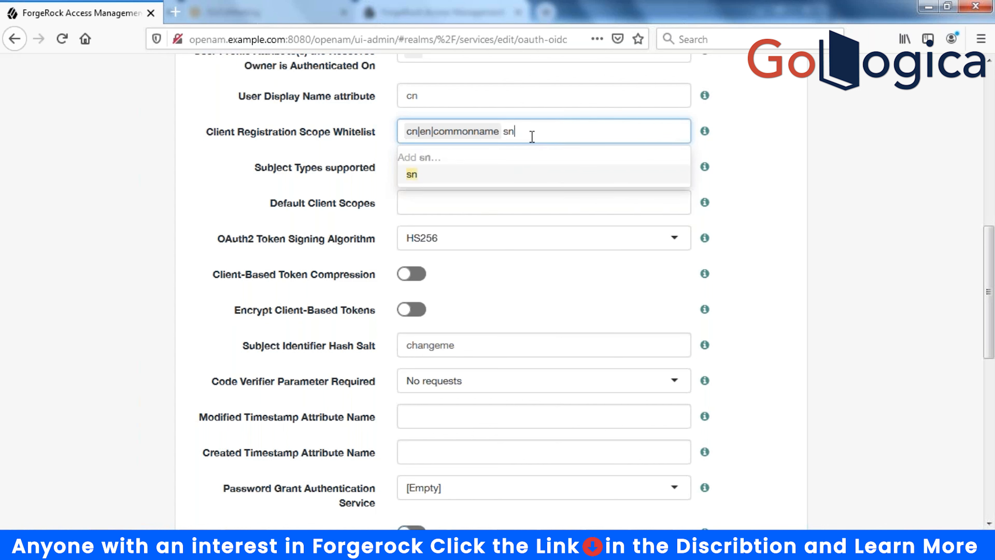
type("|en|")
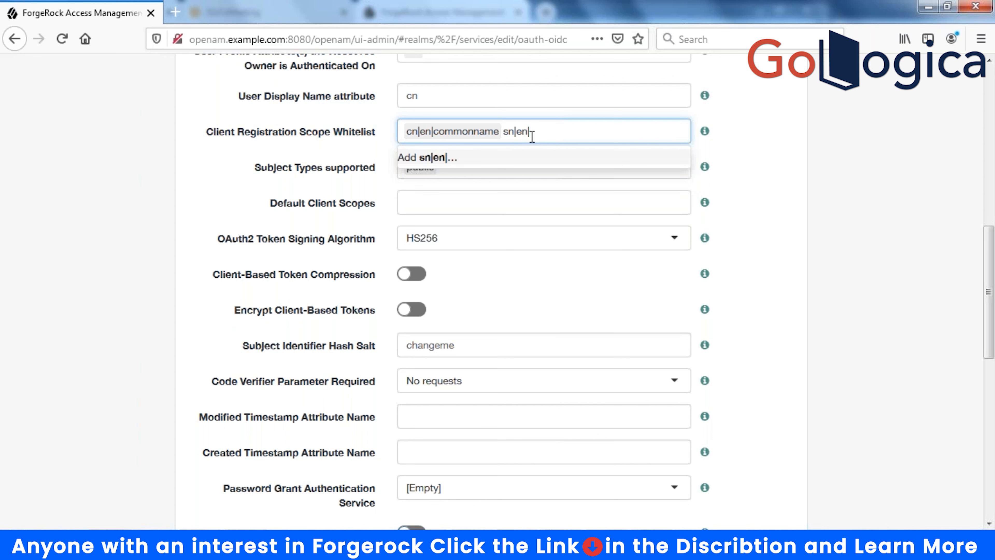
type("surname")
key("Return")
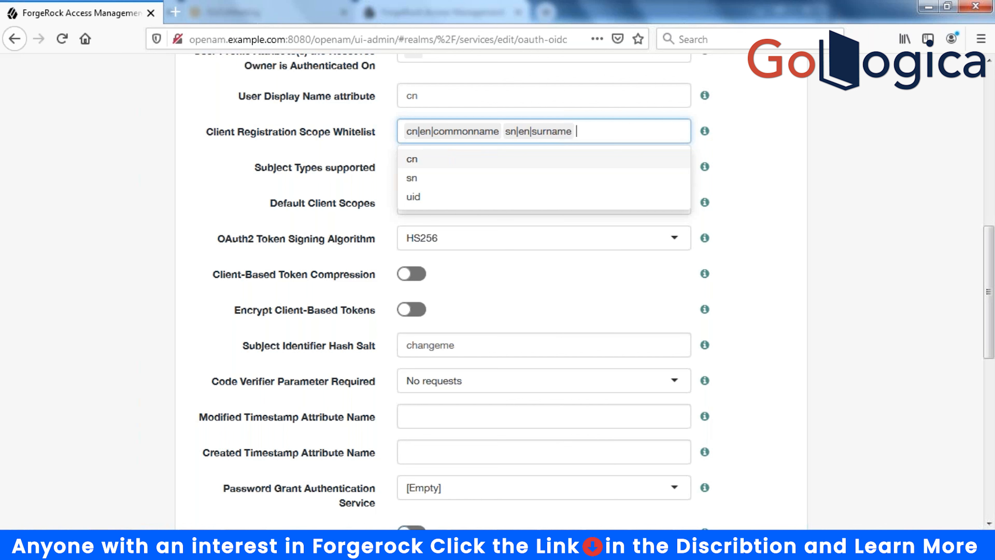
type("uio")
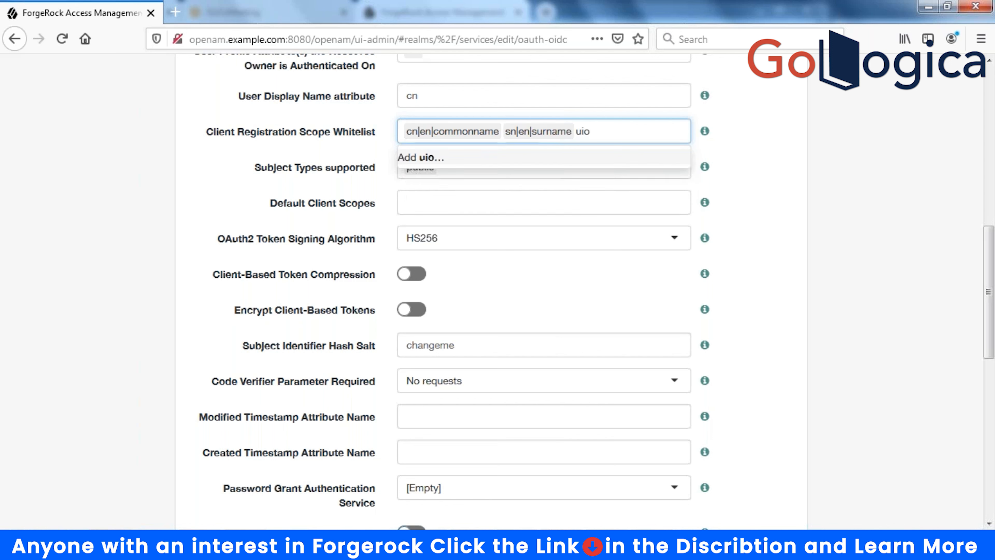
key("BackSpace")
type("d")
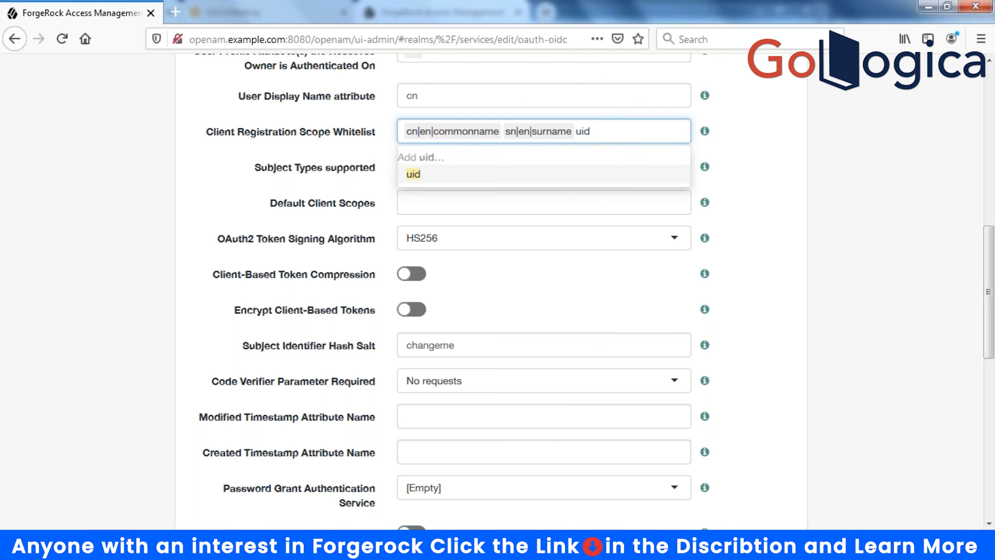
type("|")
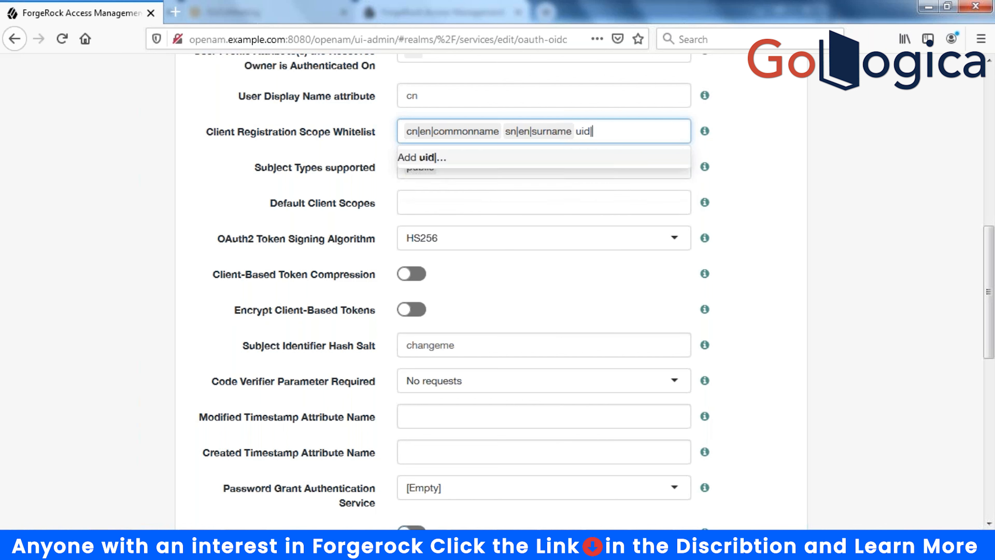
type("en|userid")
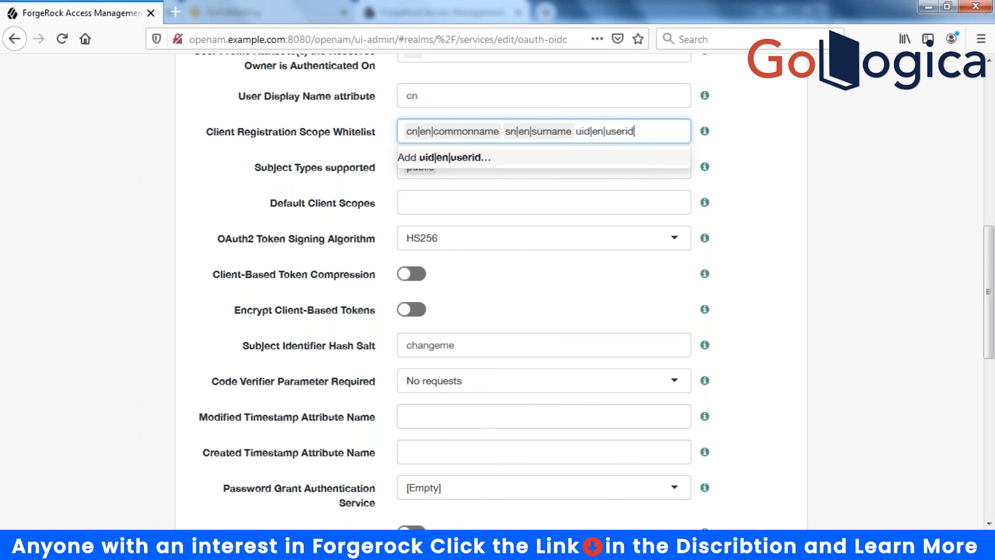
key("Return")
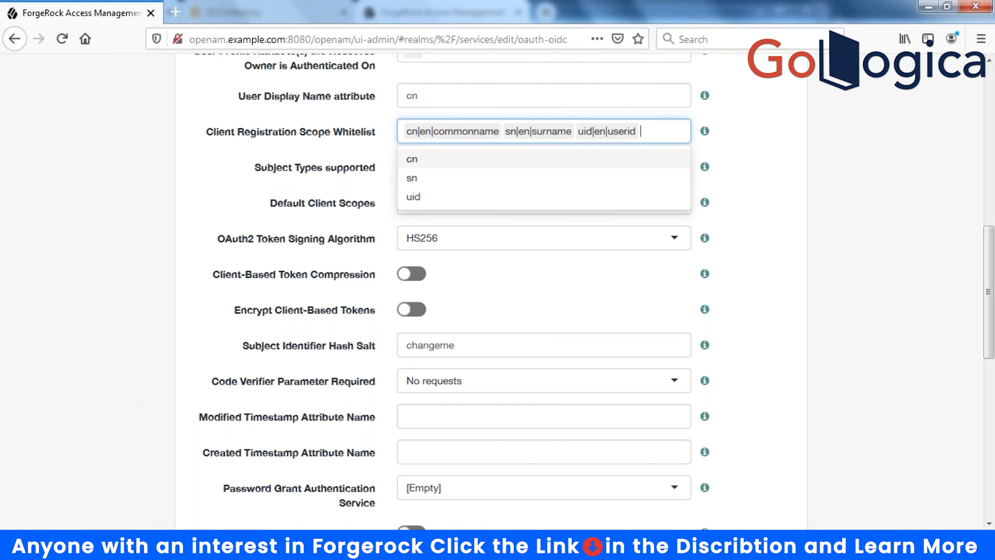
- Add the read|en|read access on rest api scope to the whitelist
type("read")
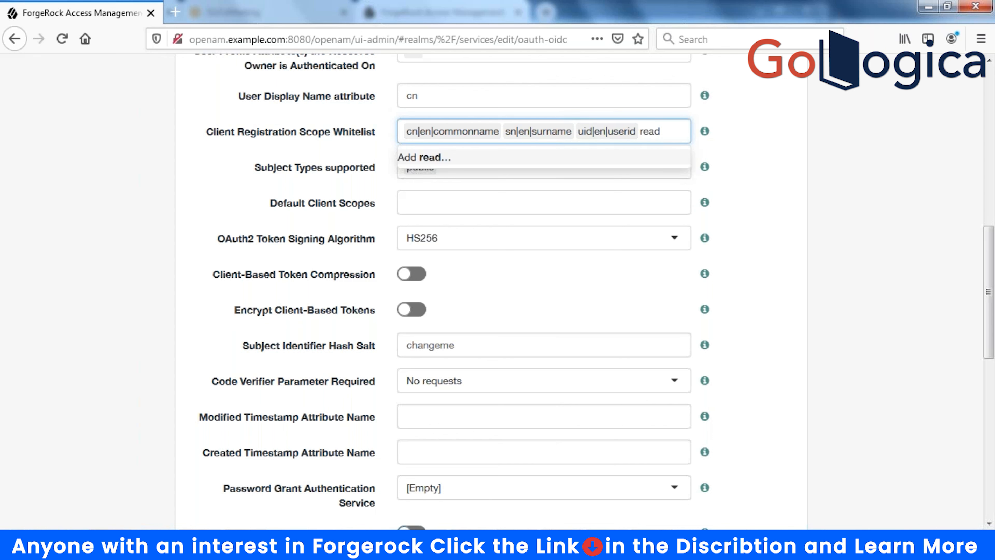
type("|en|rea")
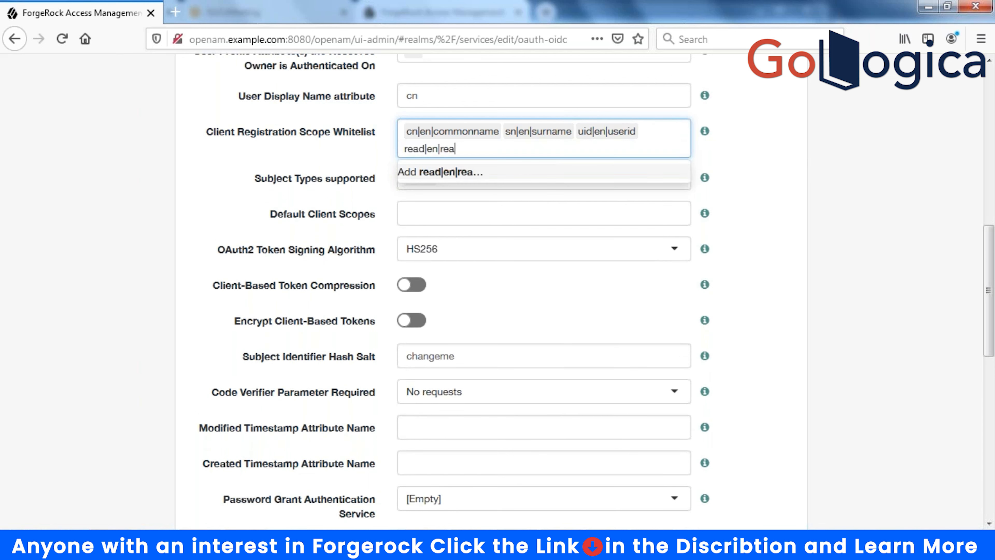
type("daccess")
key("BackSpace")
key("BackSpace")
key("BackSpace")
key("BackSpace")
key("BackSpace")
key("BackSpace")
type("access o")
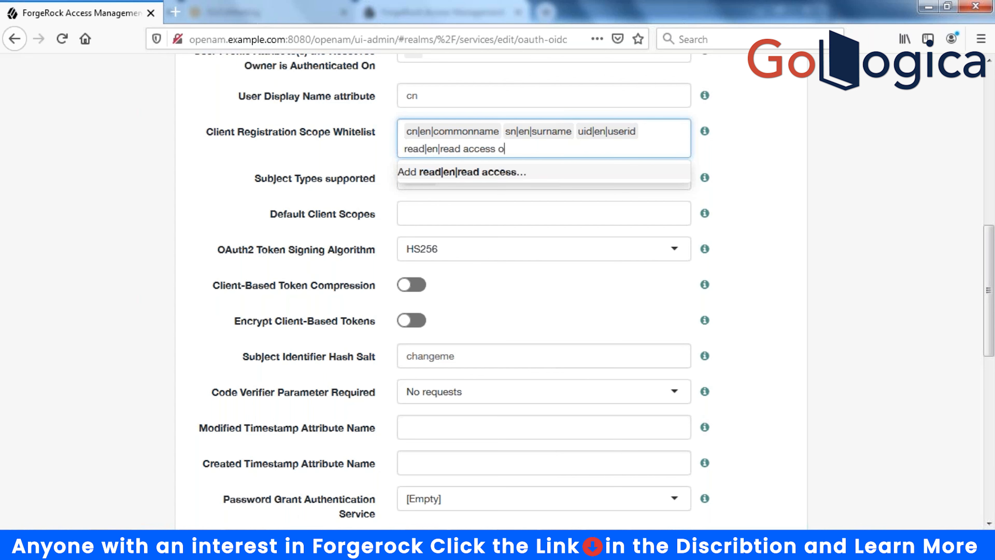
type("n rest api")
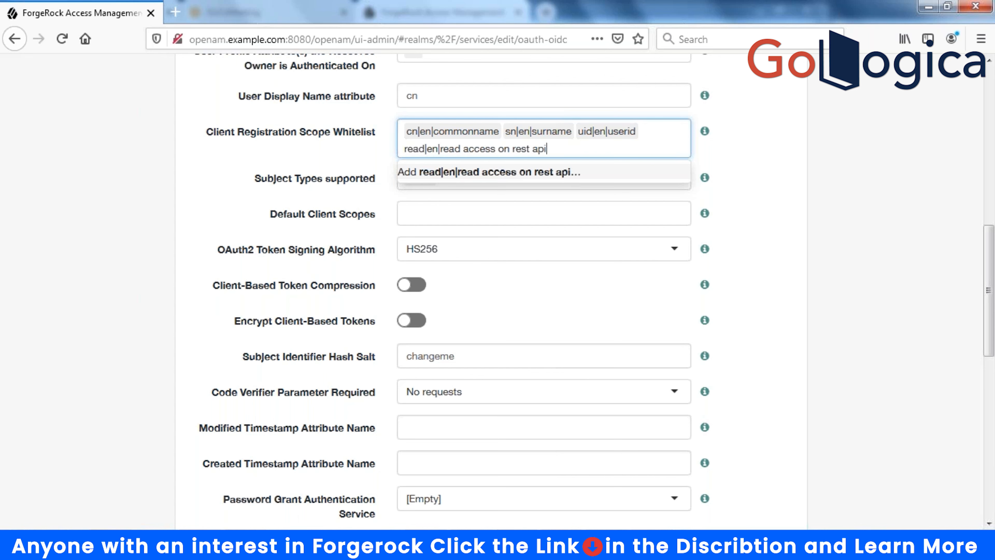
key("Return")
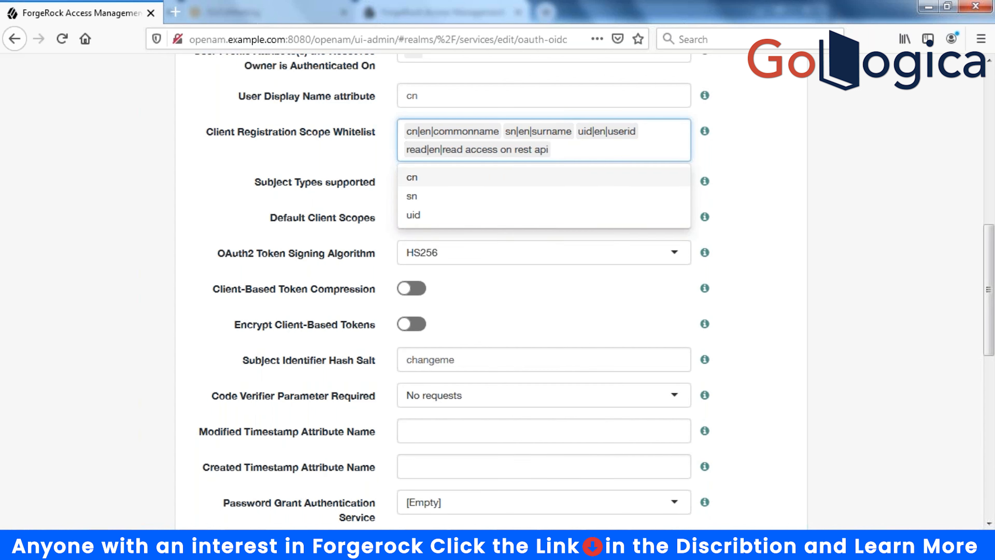
- Add the write scope entry as write|en|wrtite access on rest api
type("|")
key("BackSpace")
type("write|")
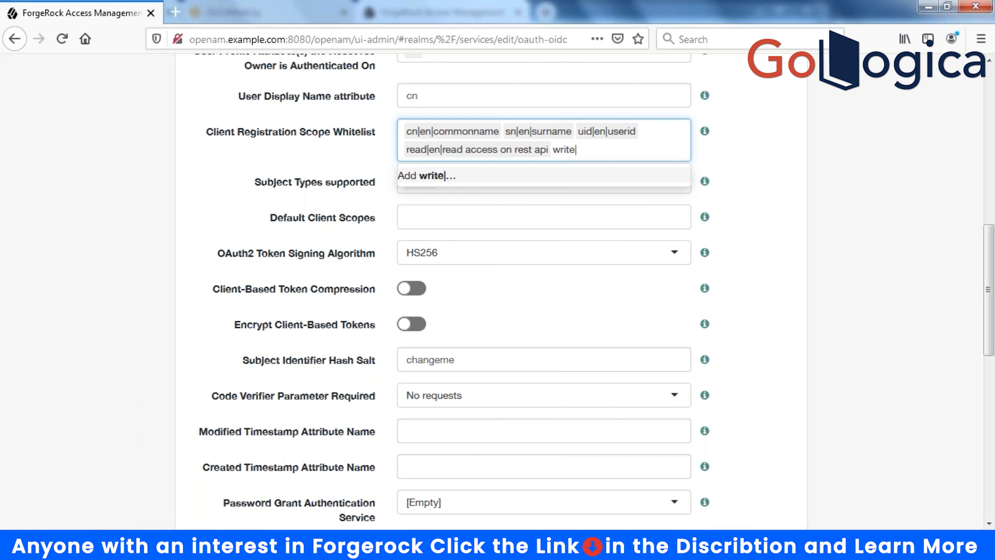
type("en|")
type("wrtite ")
type("acce")
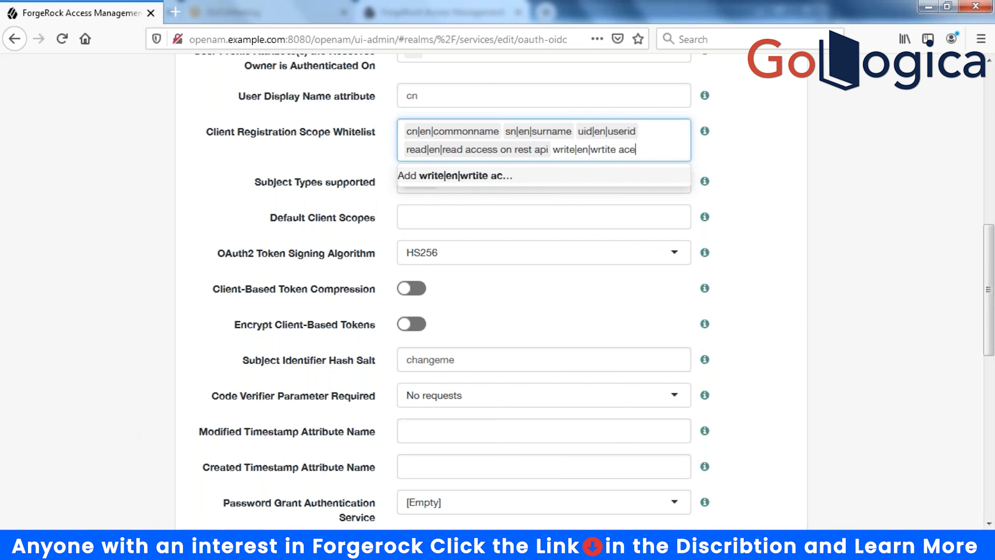
type("ss on rest api")
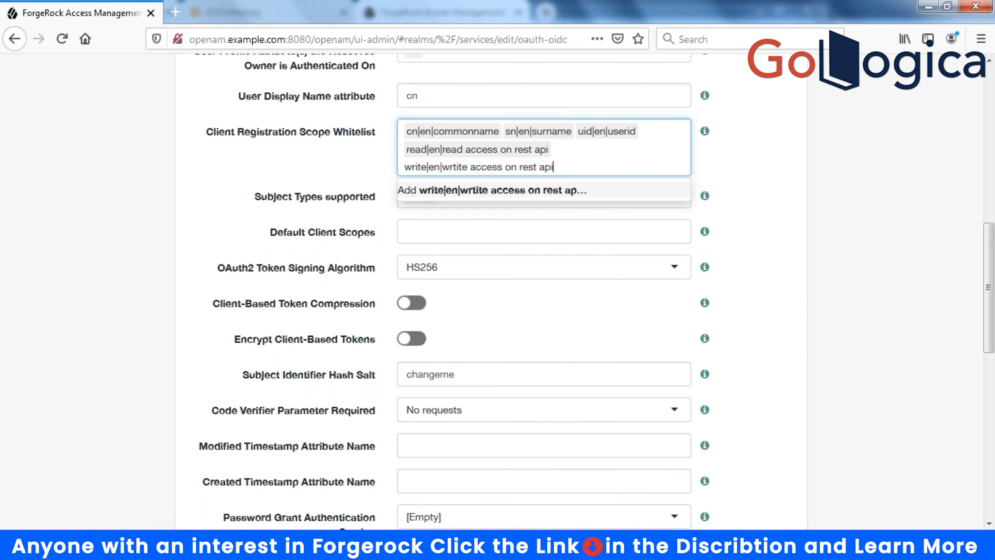
key("Return")
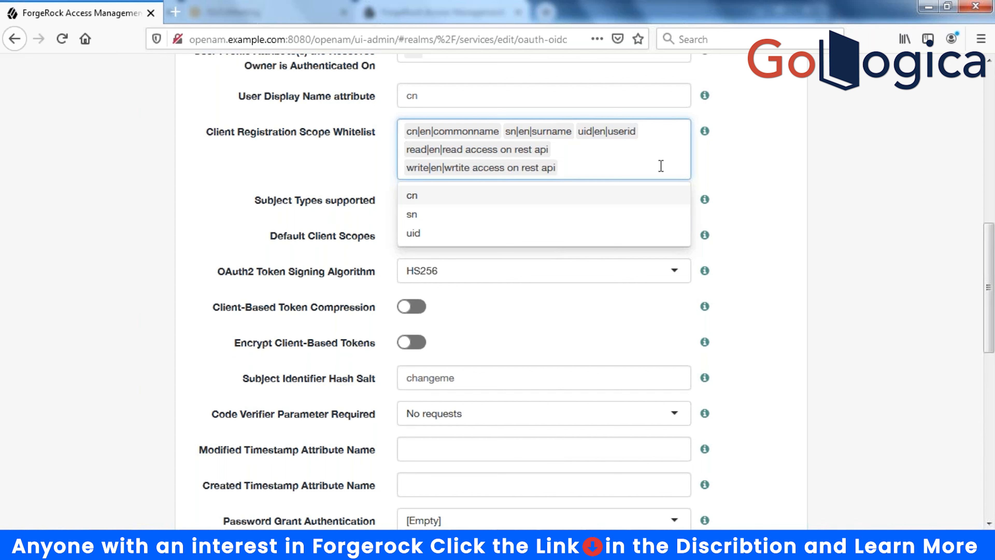
- Replace the misspelled write tag with write|en|write access on rest api
left_click(472, 167)
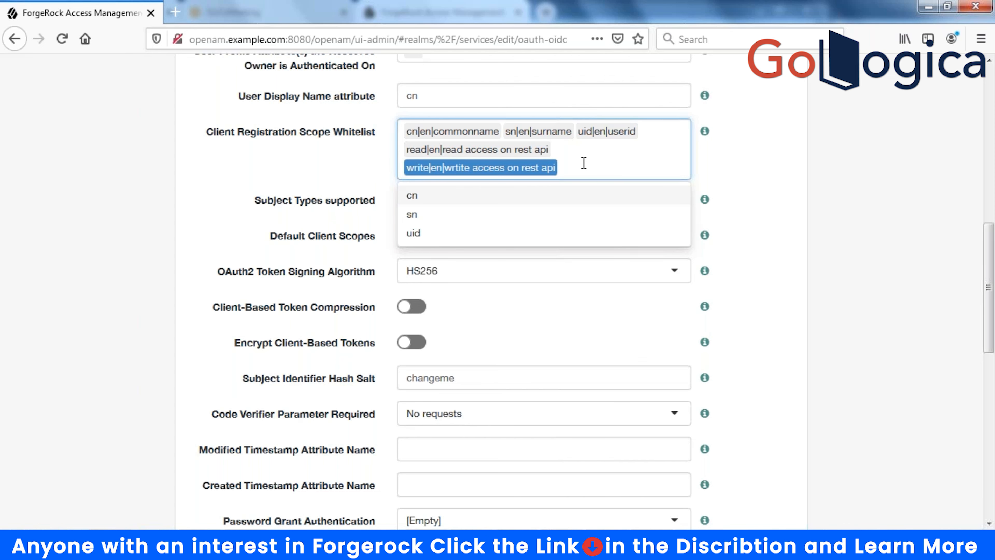
key("BackSpace")
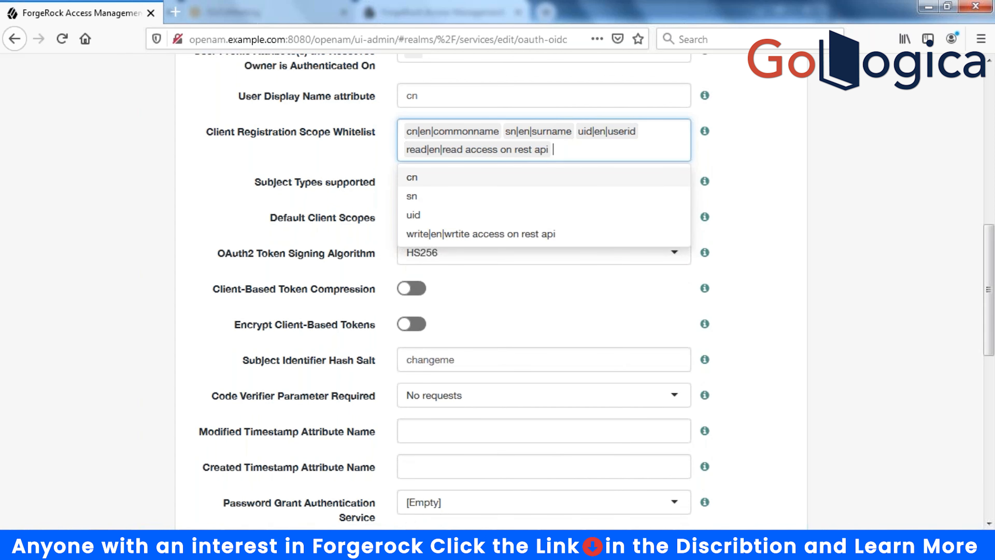
type("write")
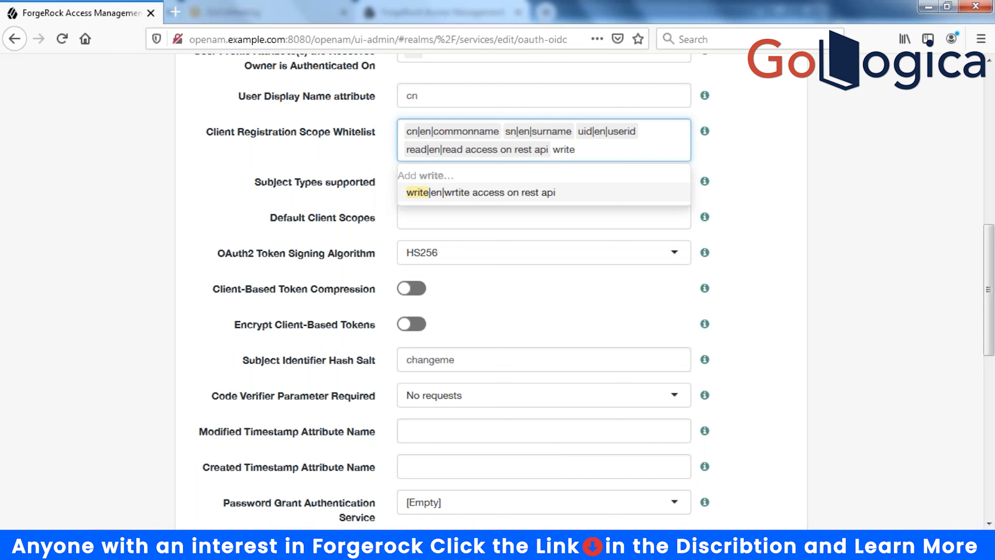
type("|en|write acc")
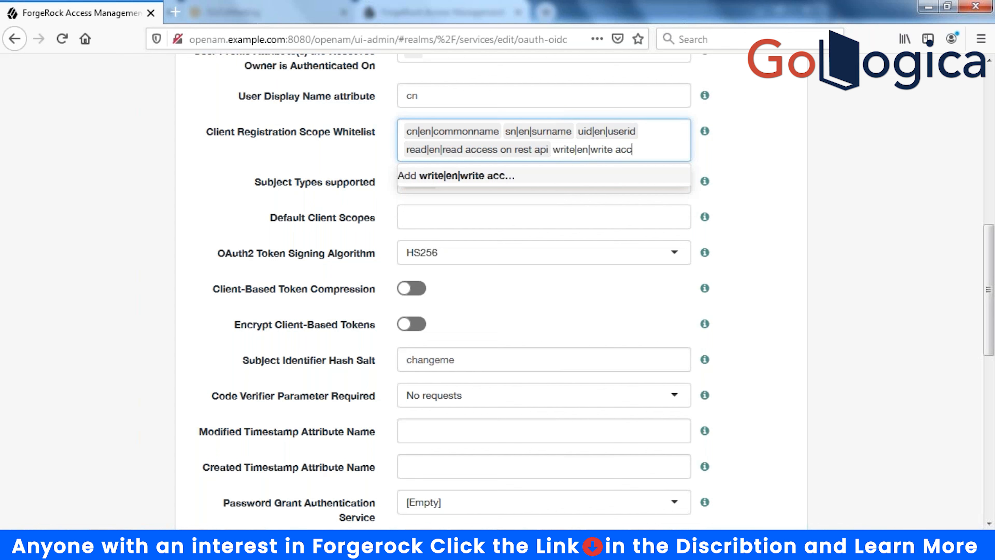
type("ess on rest api")
left_click(136, 206)
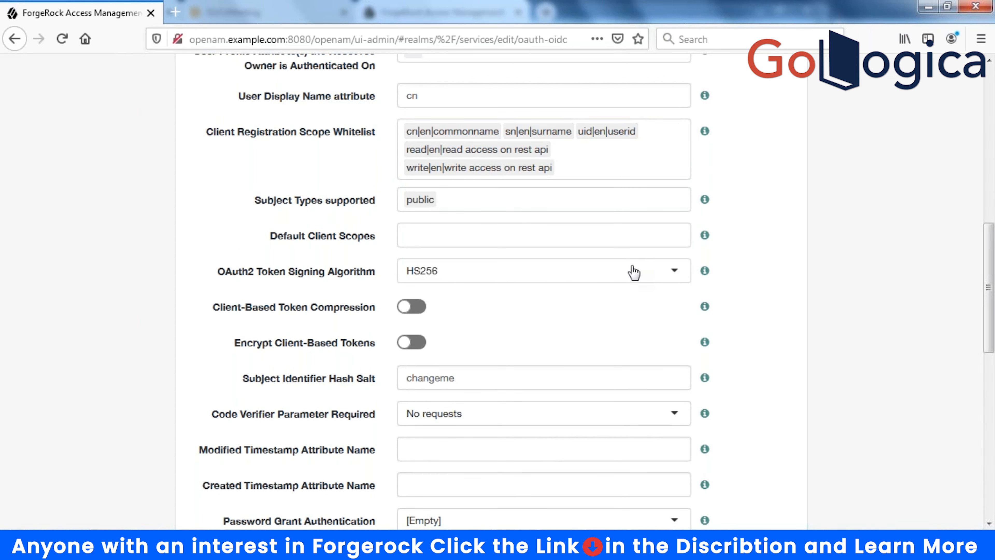
- Move to the Default Client Scopes field on the settings page
left_click(460, 201)
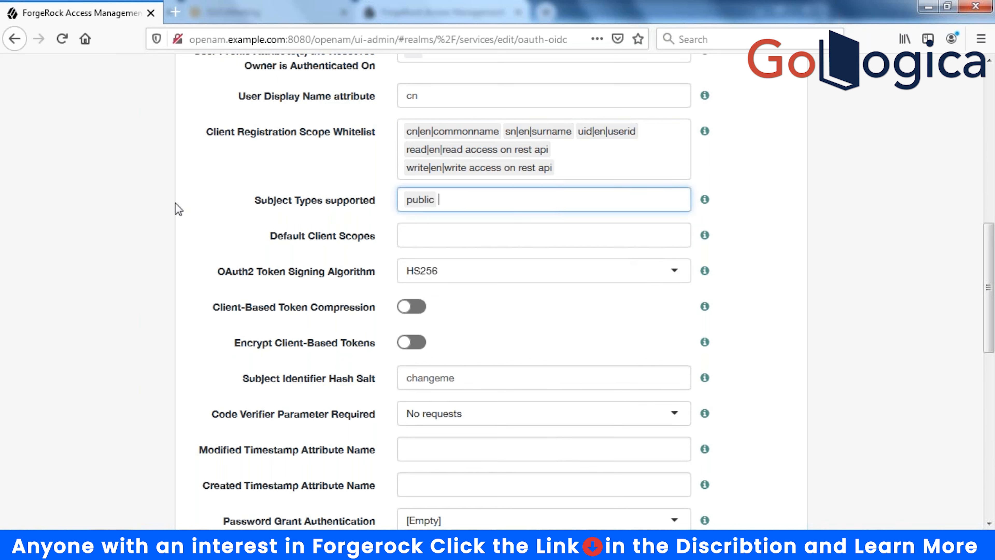
left_click(160, 204)
left_click(473, 240)
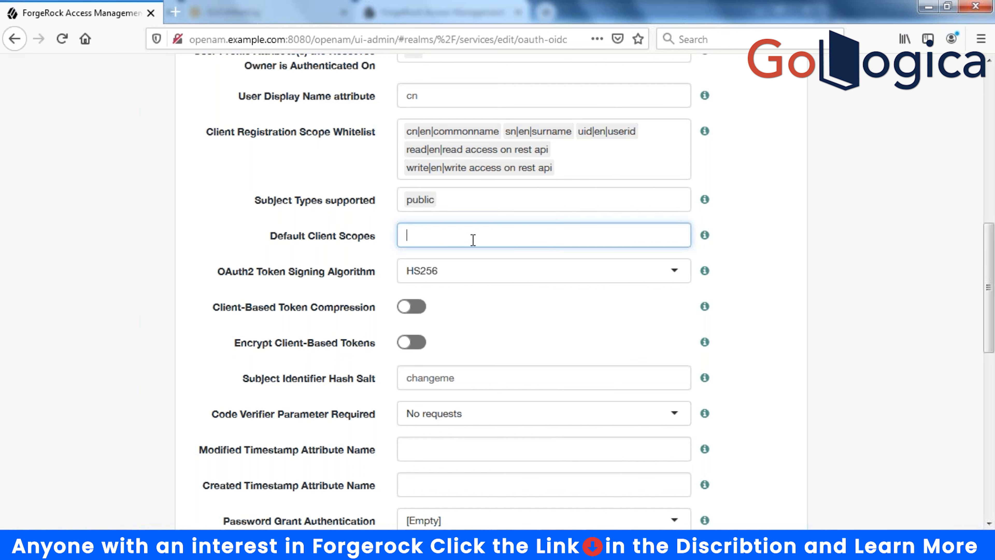
- Enter cn, sn, uid, read and write as Default Client Scopes
type("cn")
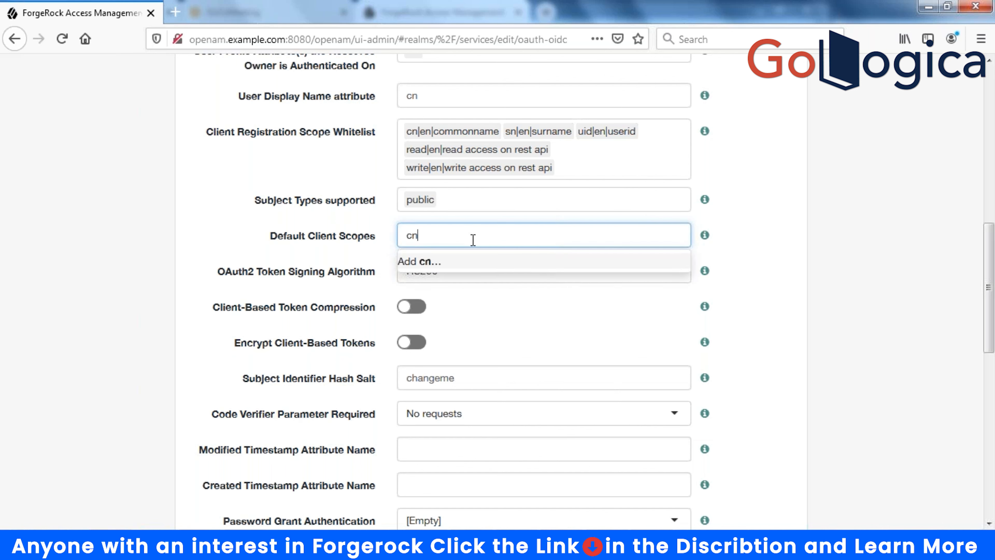
key("Return")
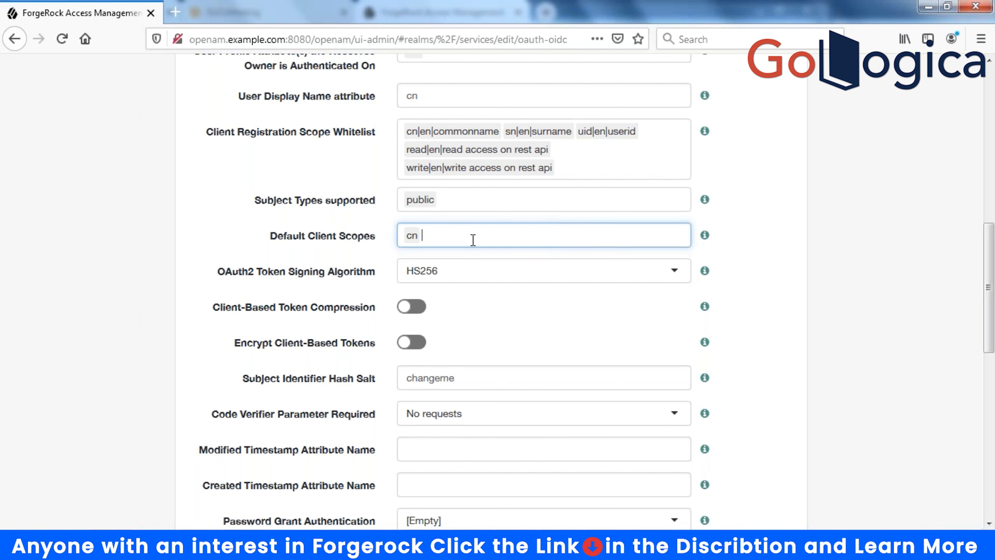
type("sn")
key("Return")
type("uid")
key("Return")
type("read")
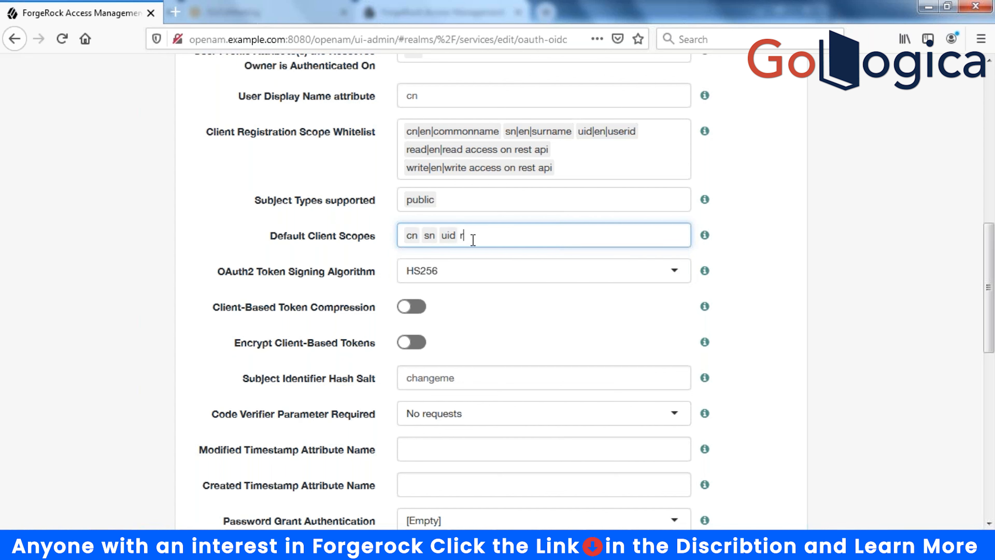
key("Return")
type("write")
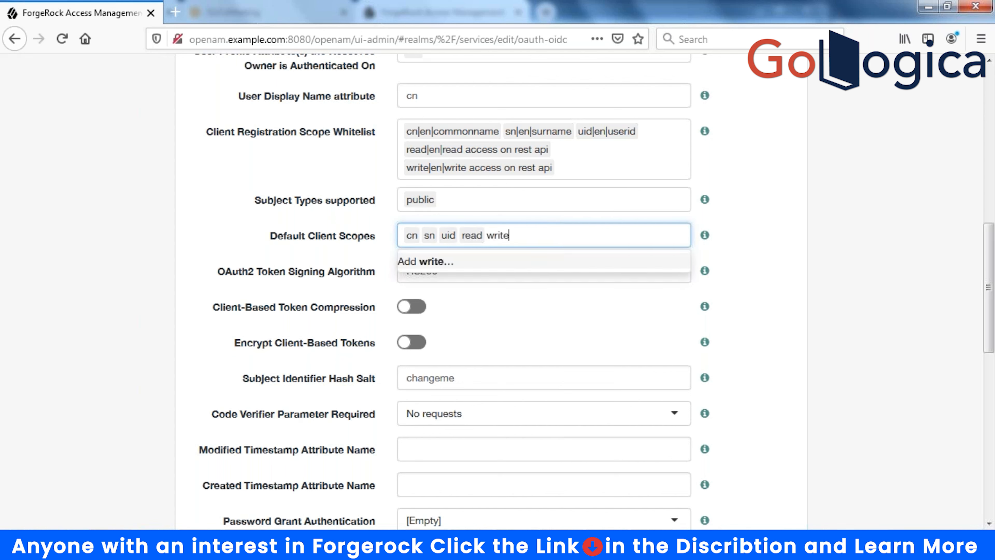
key("Return")
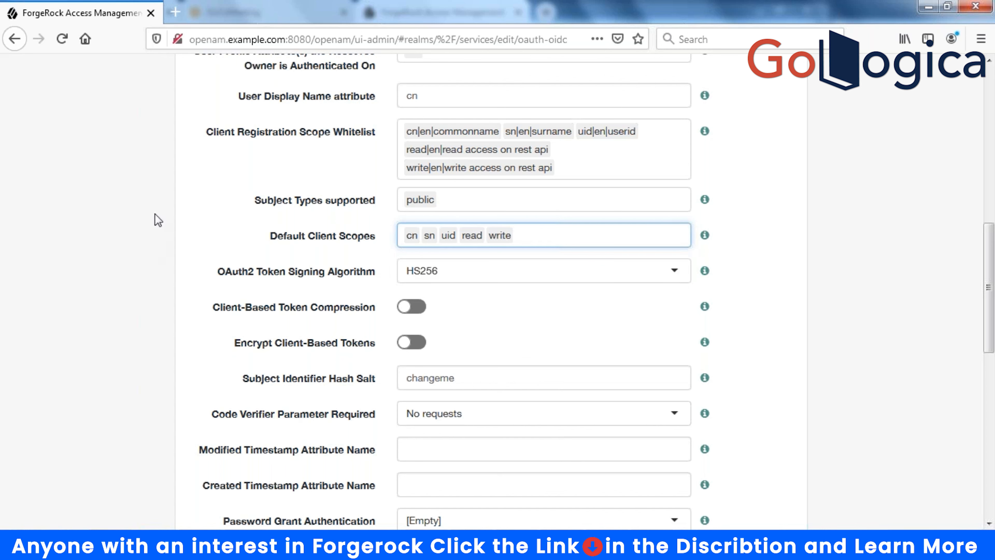
left_click(123, 199)
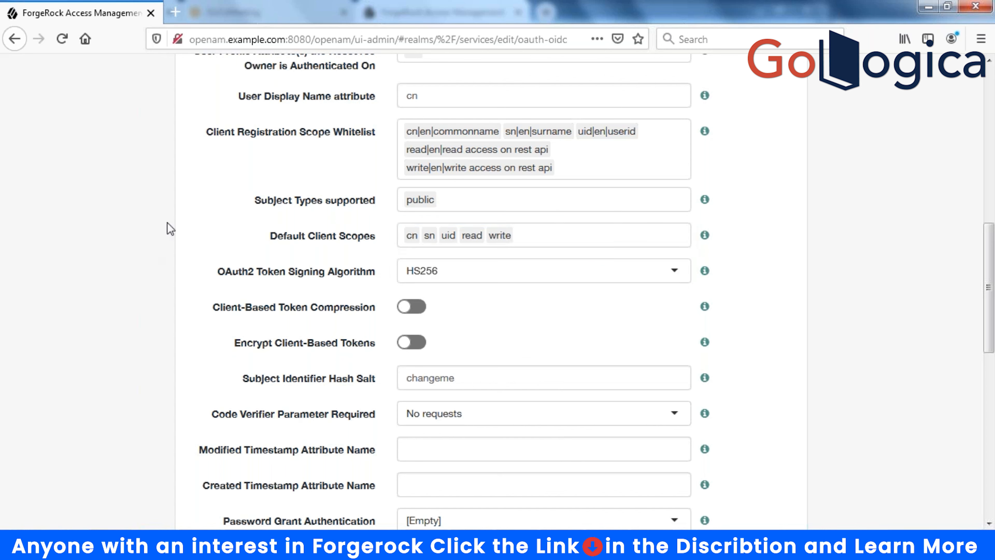
left_click(467, 277)
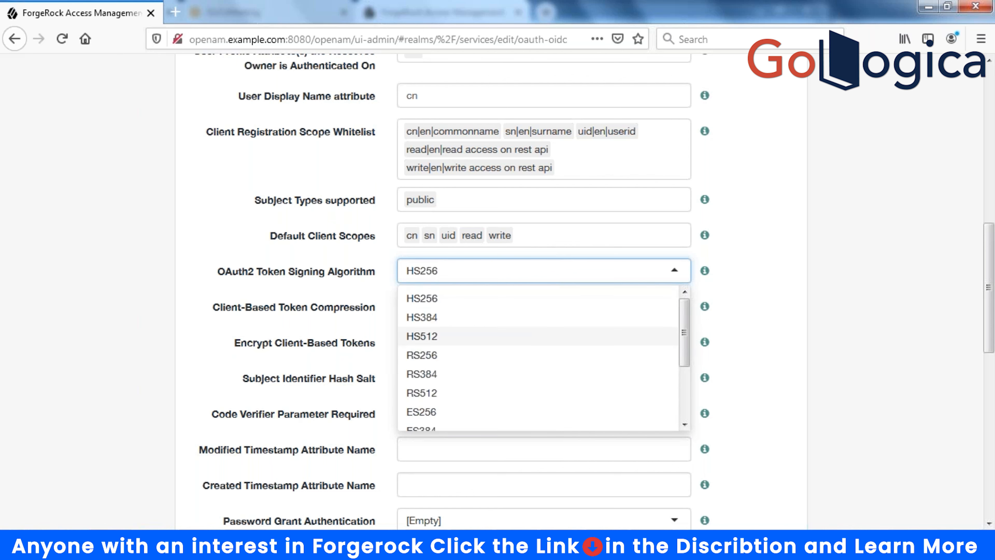
- Choose RS256 as the OAuth2 Token Signing Algorithm
left_click(426, 362)
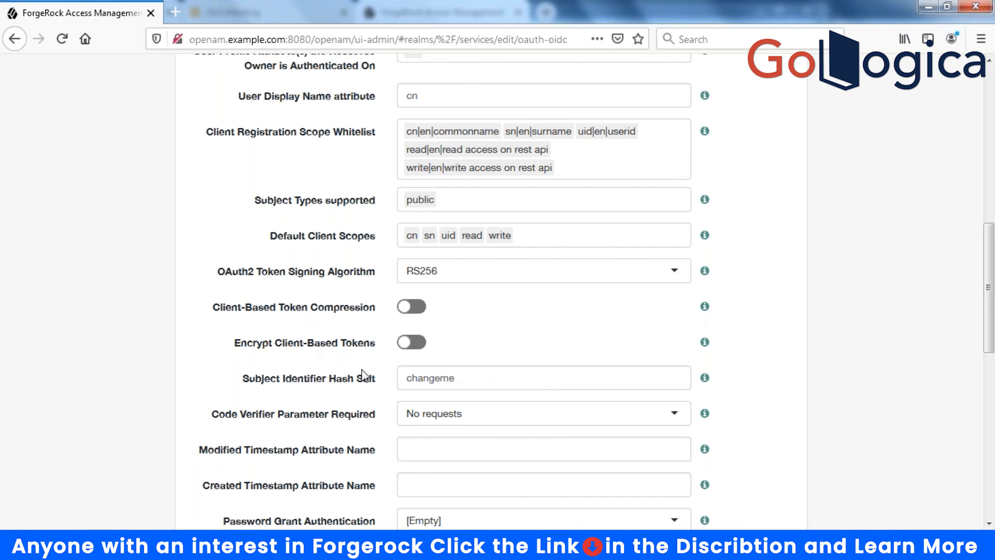
- Scroll to the bottom of the Advanced tab and save the changes
scroll(362, 370, "down", 5)
scroll(362, 370, "down", 9)
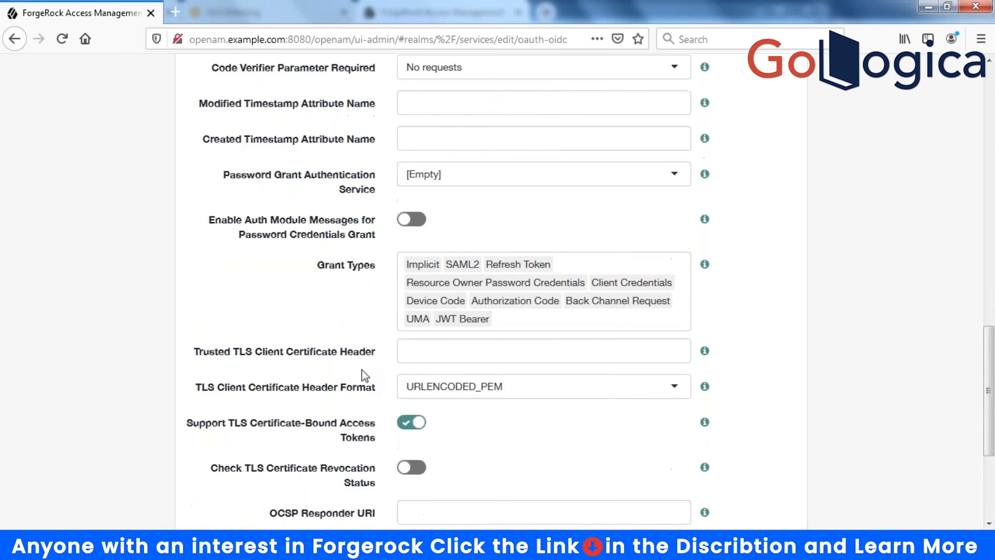
left_click(760, 470)
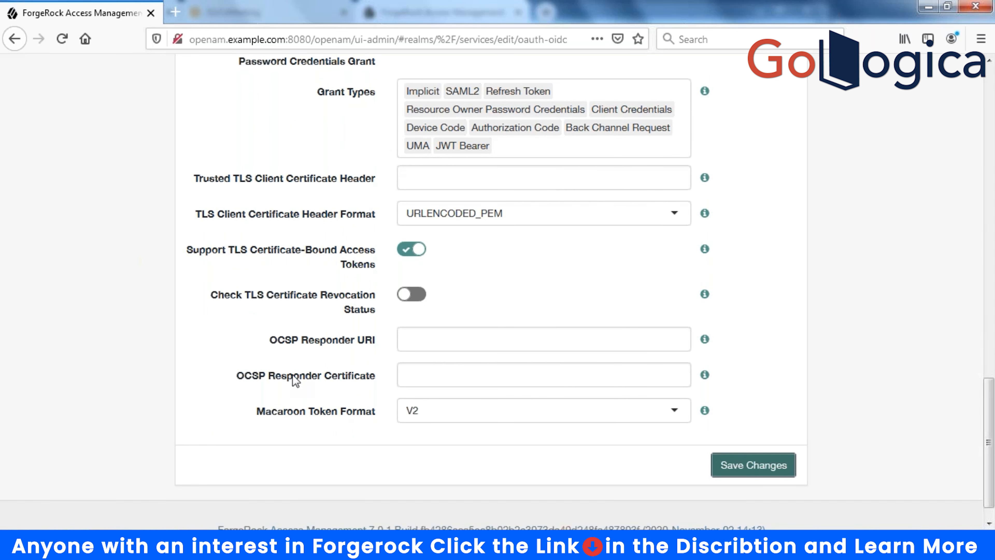
- Review the Advanced settings, clear a stray Grant Types selection, and save again
scroll(295, 380, "up", 15)
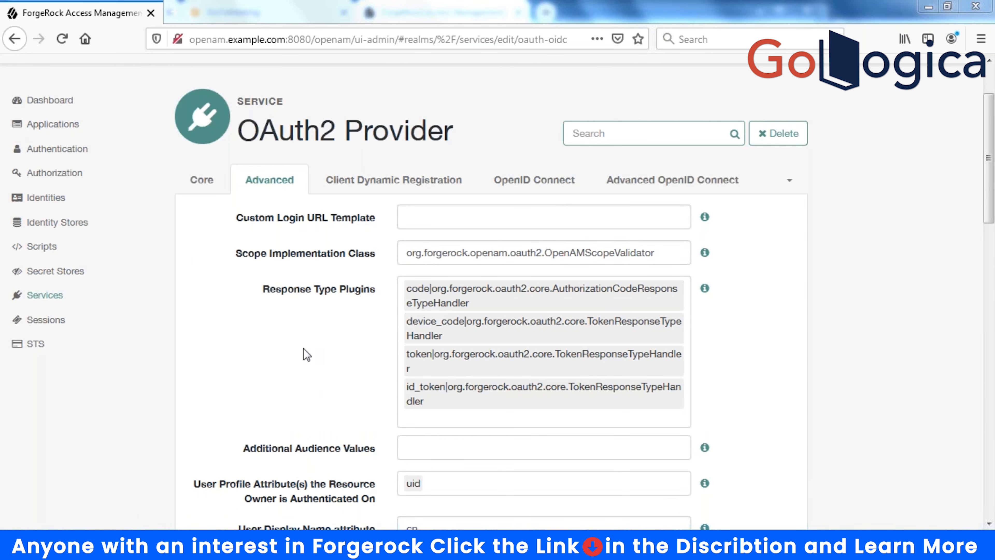
scroll(304, 349, "down", 4)
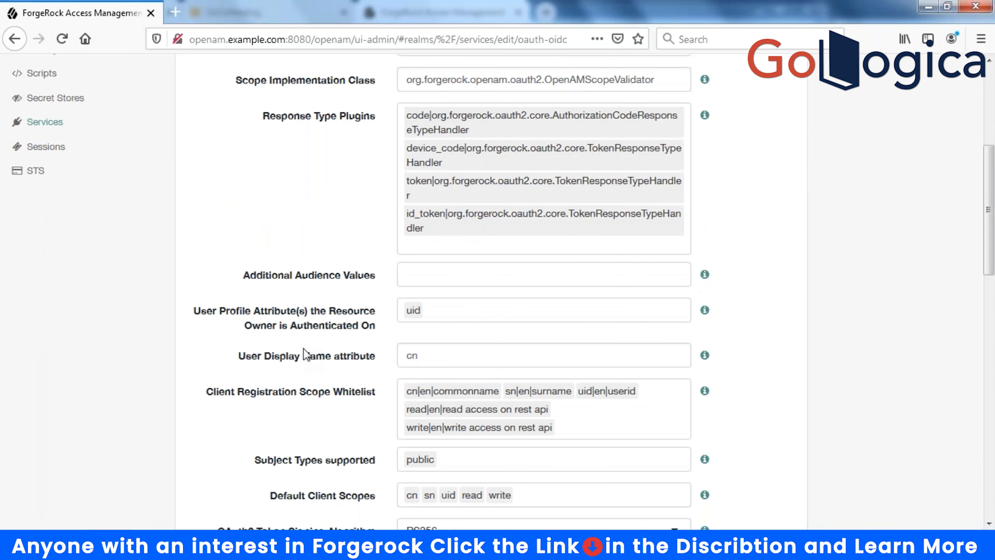
scroll(304, 349, "down", 5)
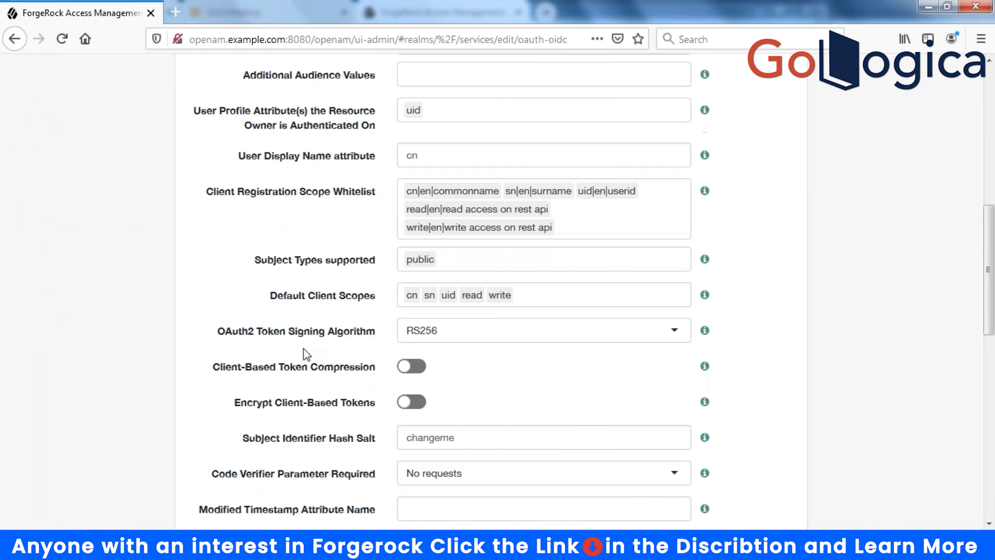
scroll(304, 348, "down", 4)
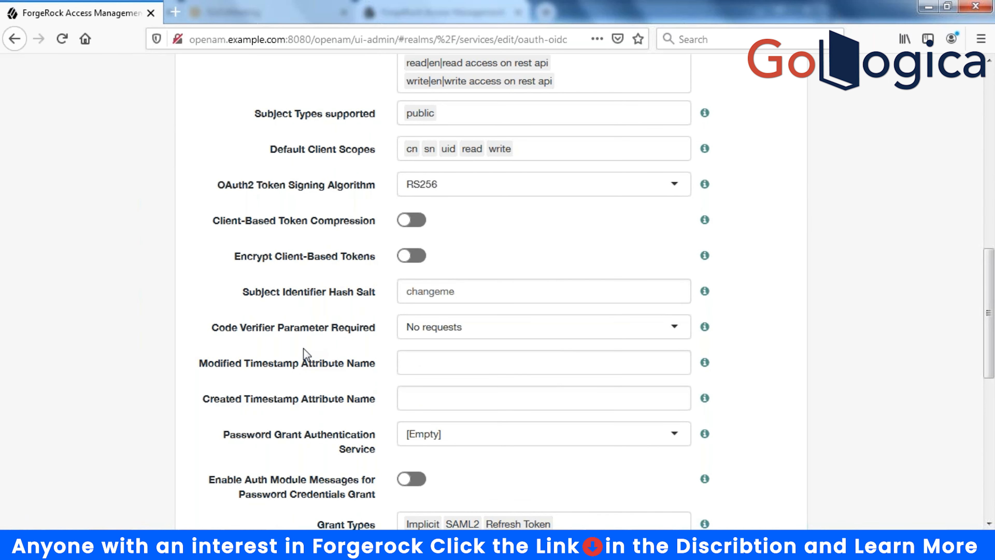
scroll(303, 348, "down", 2)
left_click_drag(315, 438, 368, 448)
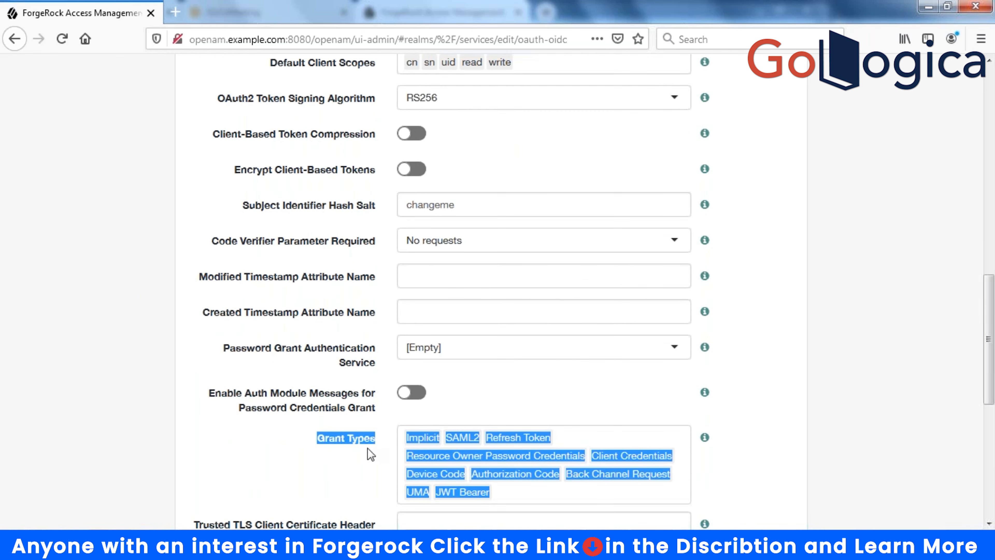
left_click(318, 476)
scroll(318, 476, "down", 5)
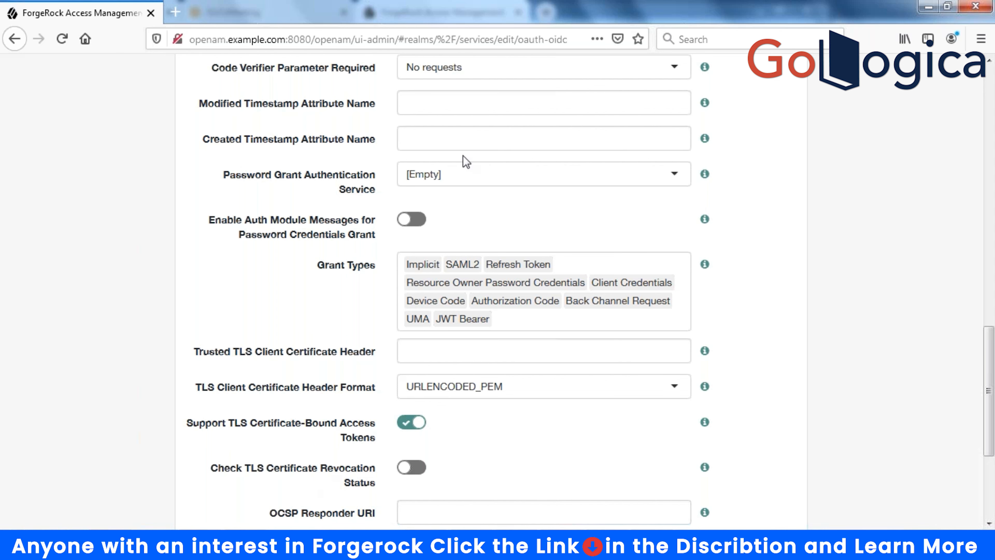
scroll(463, 156, "down", 5)
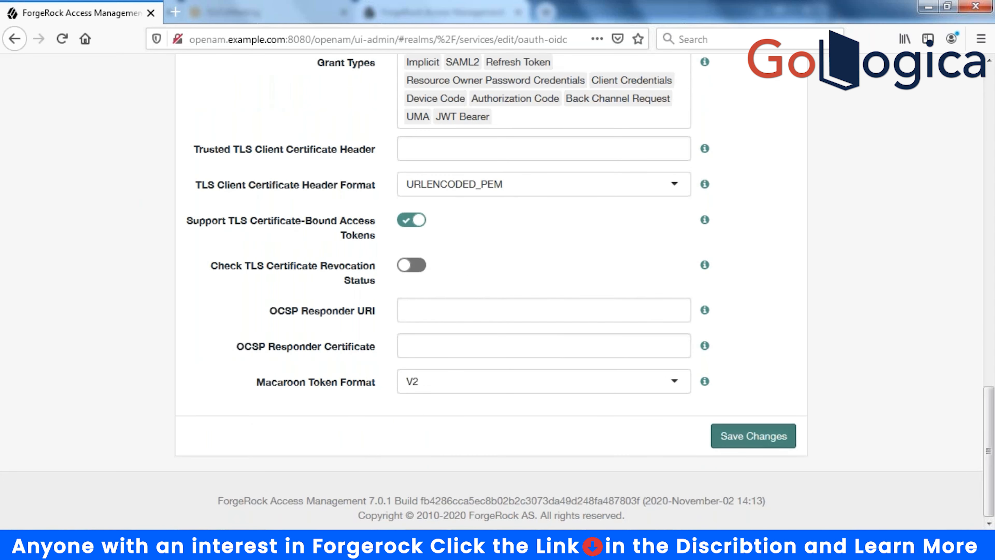
left_click(753, 436)
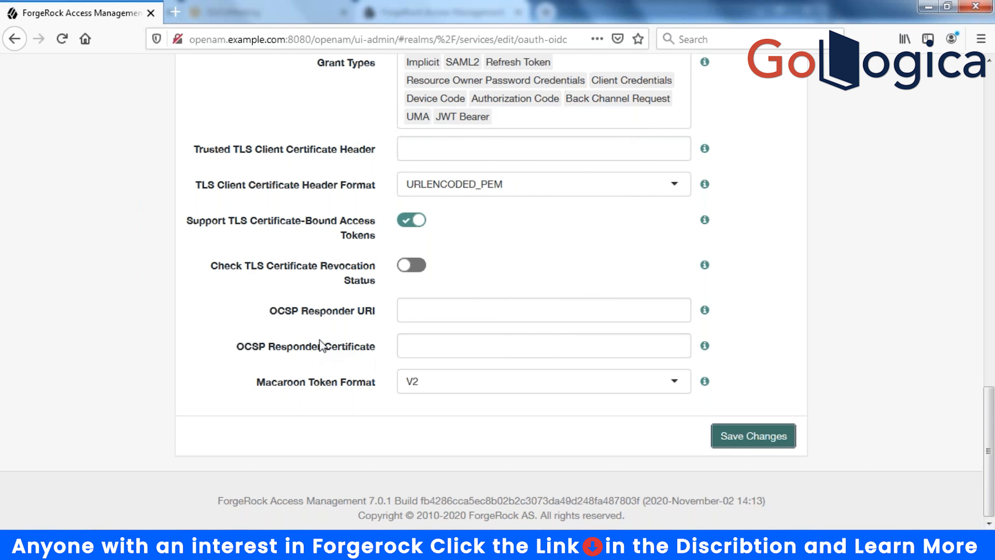
- View the OpenID Connect tab, then expand the overflow to reveal Device Flow, Consent and CIBA
scroll(324, 336, "up", 10)
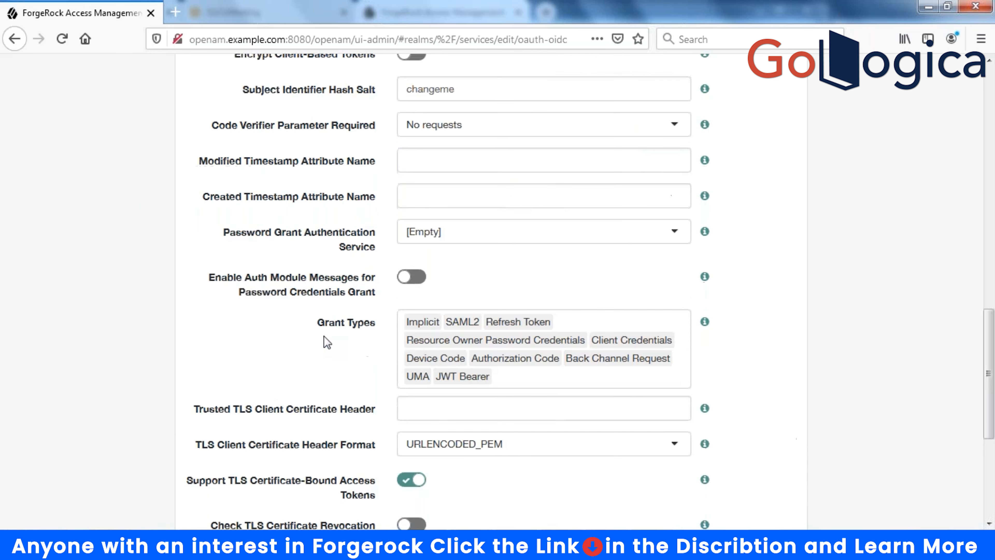
scroll(327, 340, "up", 8)
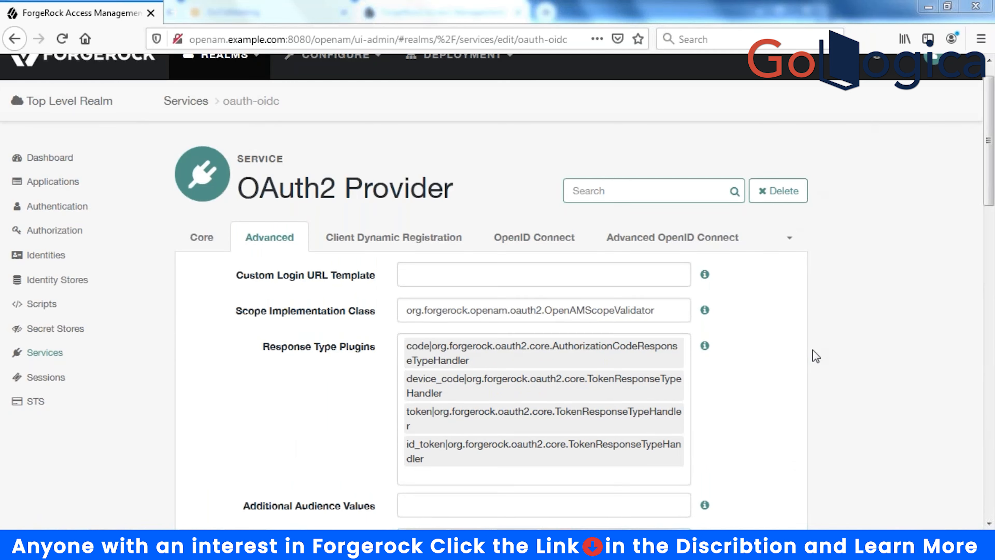
left_click(518, 244)
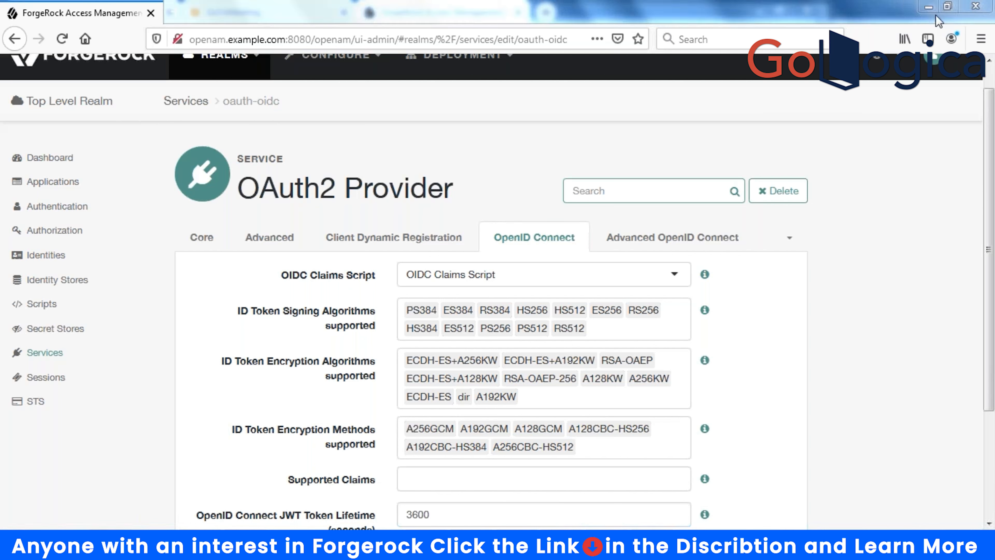
left_click(789, 239)
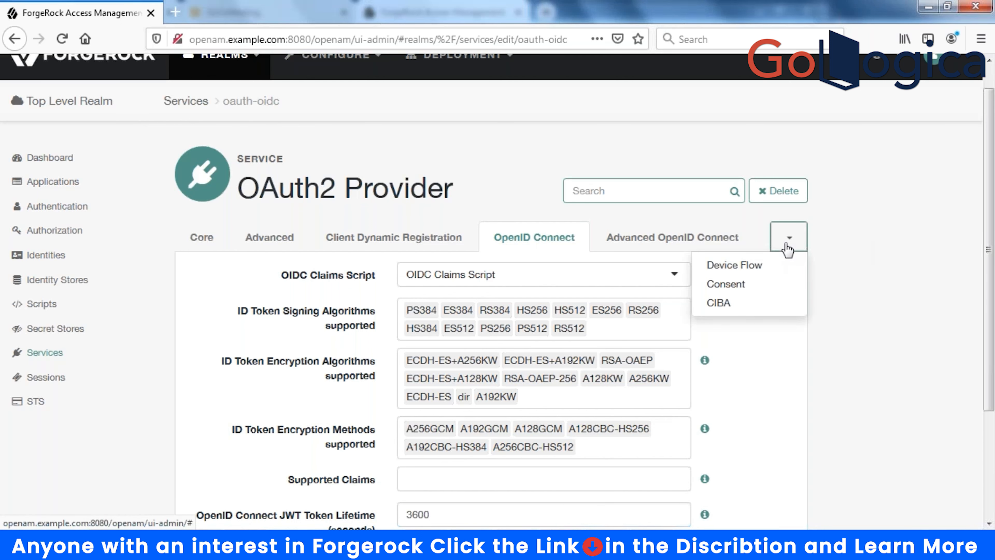
- On the Consent tab, set Saved Consent Attribute Name to description and save
left_click(745, 289)
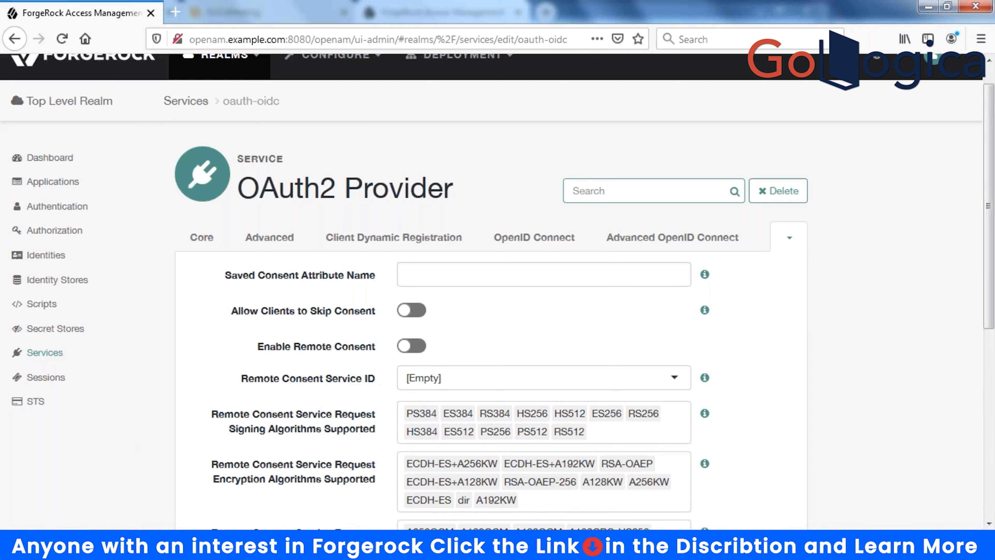
left_click(466, 279)
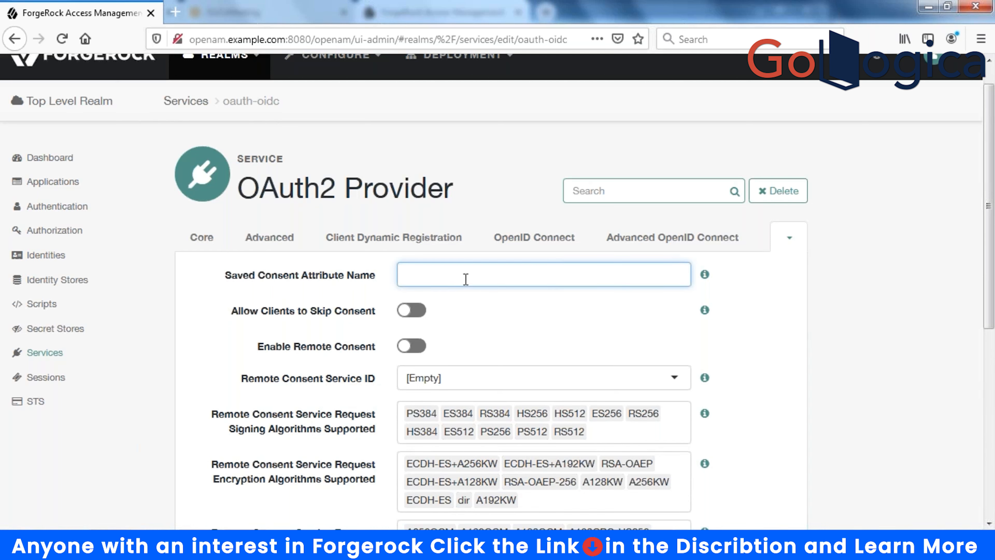
type("description")
left_click(480, 332)
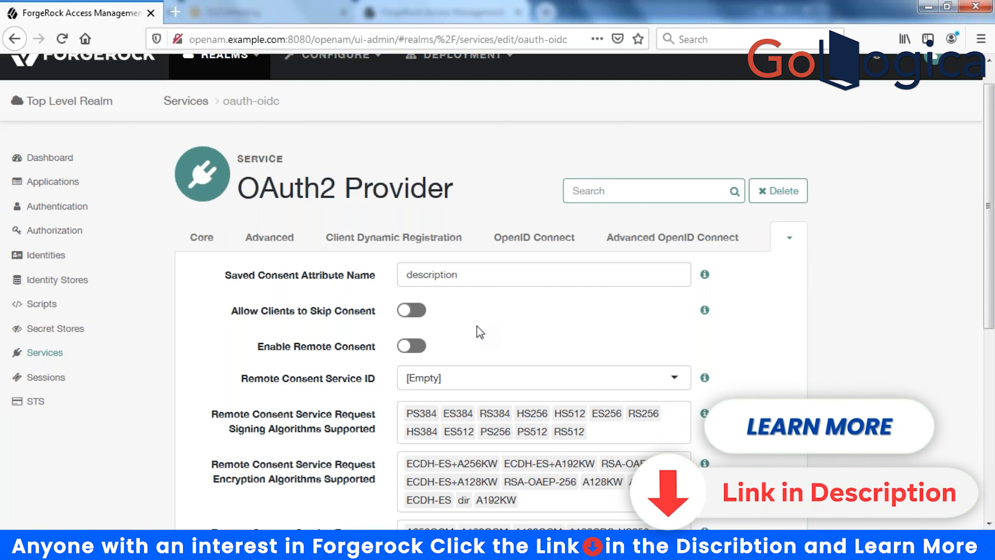
scroll(480, 333, "down", 5)
left_click(752, 436)
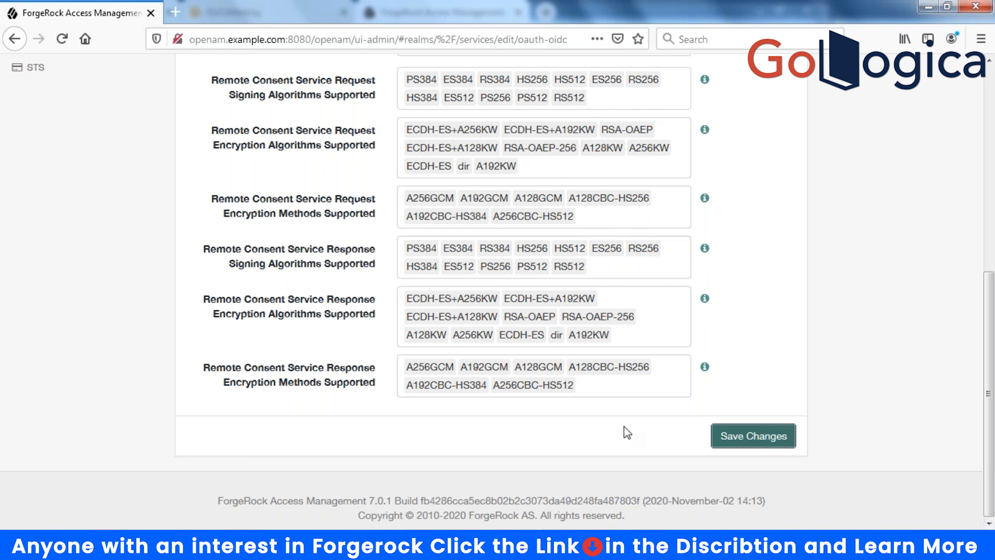
scroll(627, 432, "up", 5)
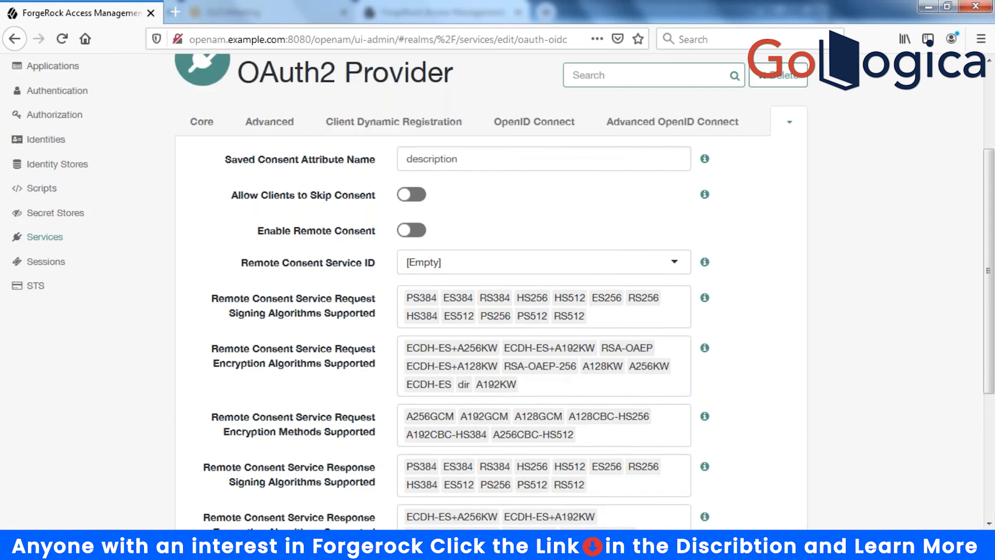
scroll(498, 292, "up", 3)
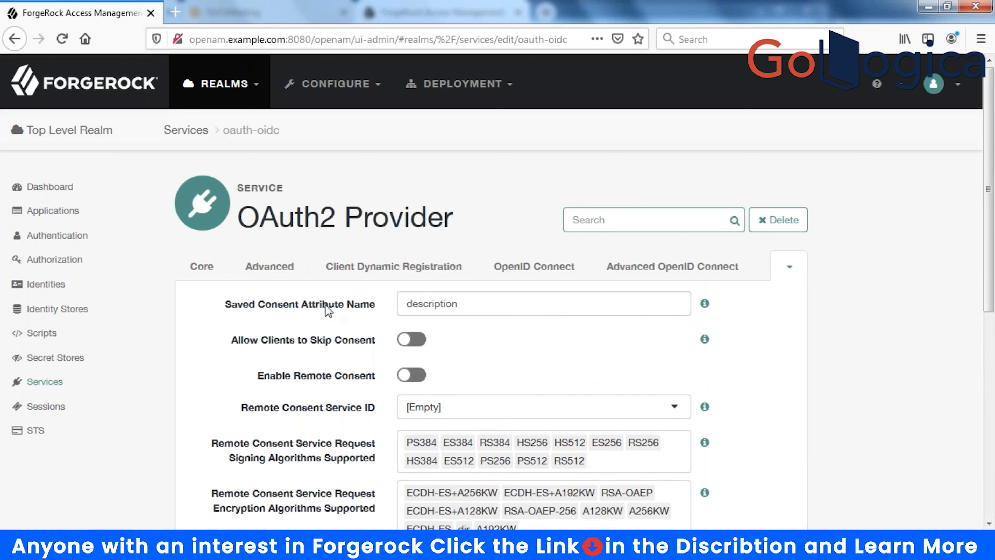
- From the Identity Stores list, open the OpenDJ store's server settings for userstore.example.com:6362
left_click(50, 310)
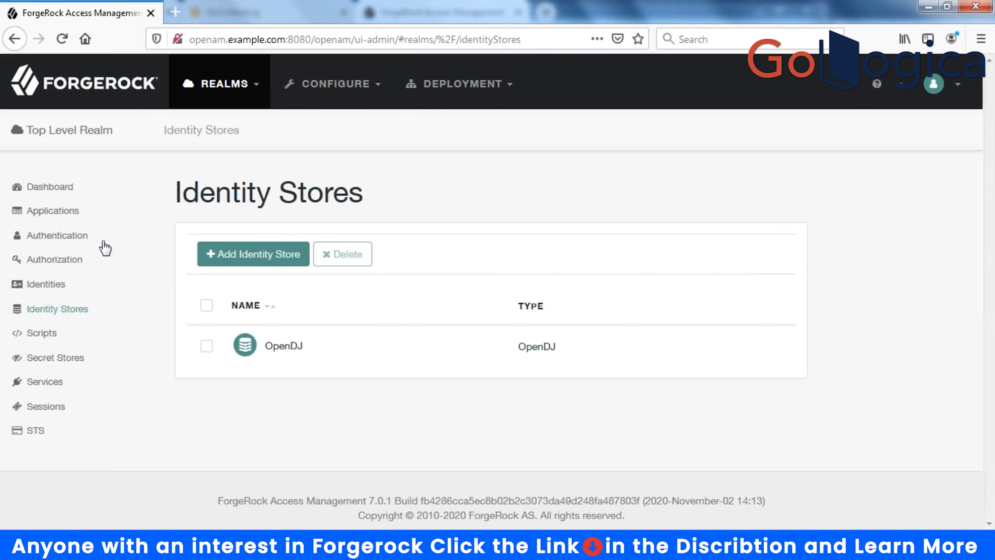
left_click(299, 262)
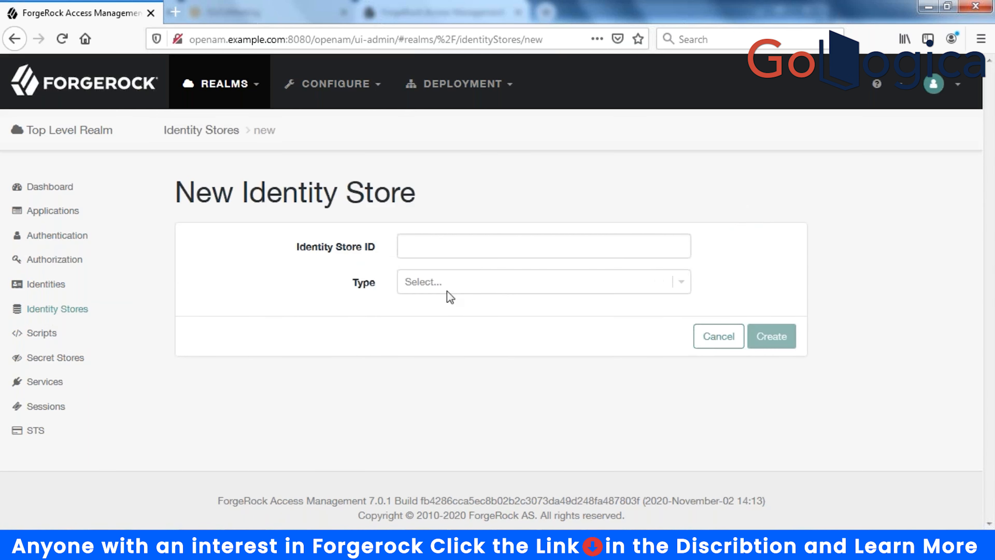
left_click(718, 342)
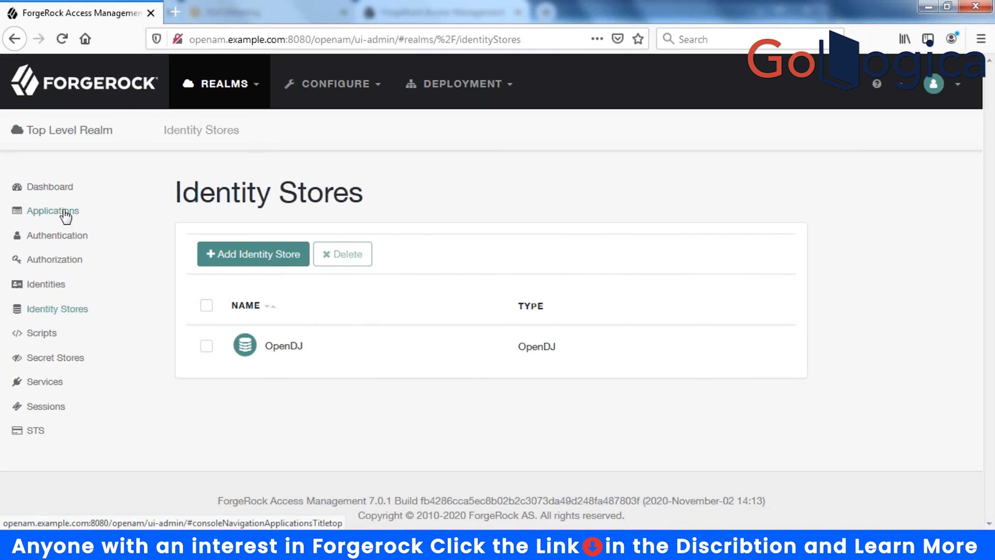
left_click(291, 348)
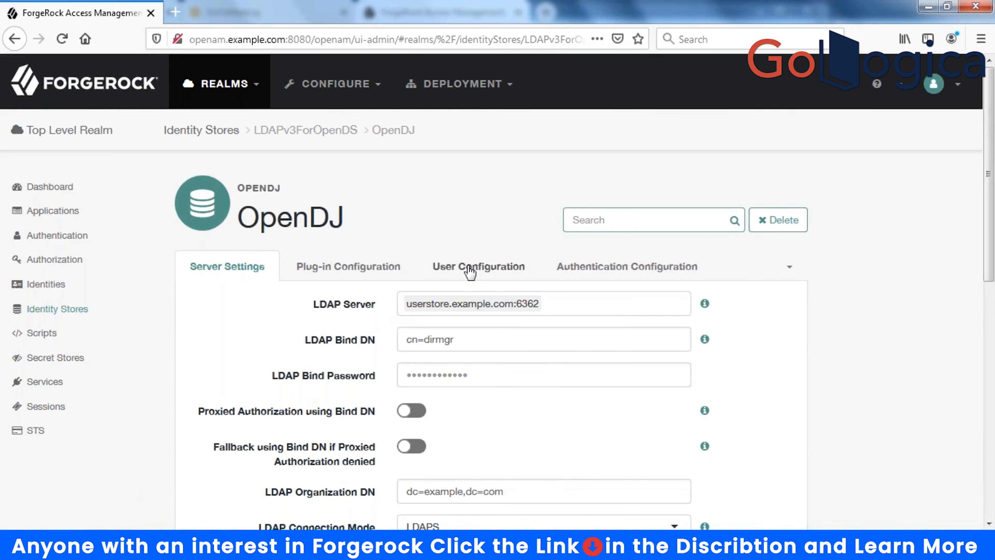
- Add 'description' to the OpenDJ store's LDAP User Attributes under User Configuration
left_click(461, 273)
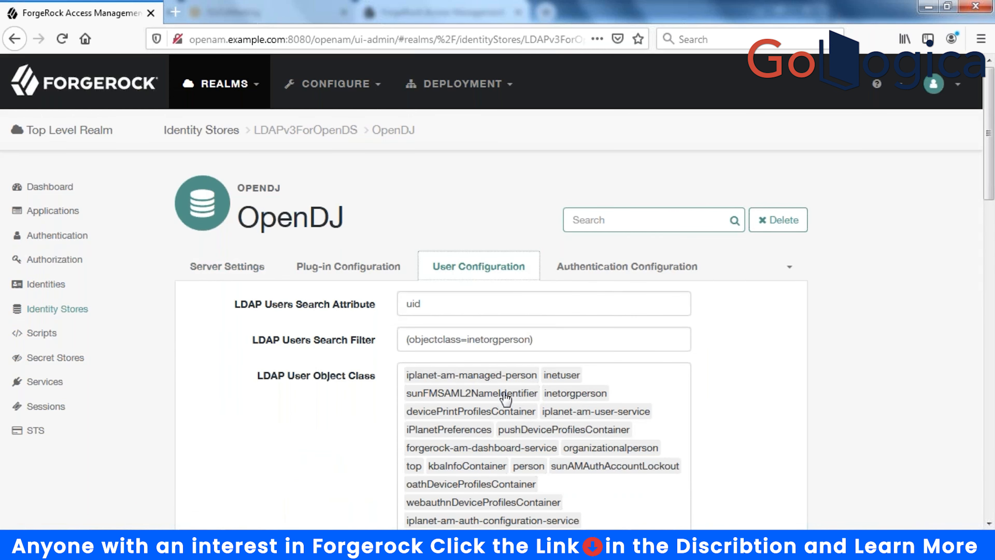
scroll(505, 397, "down", 8)
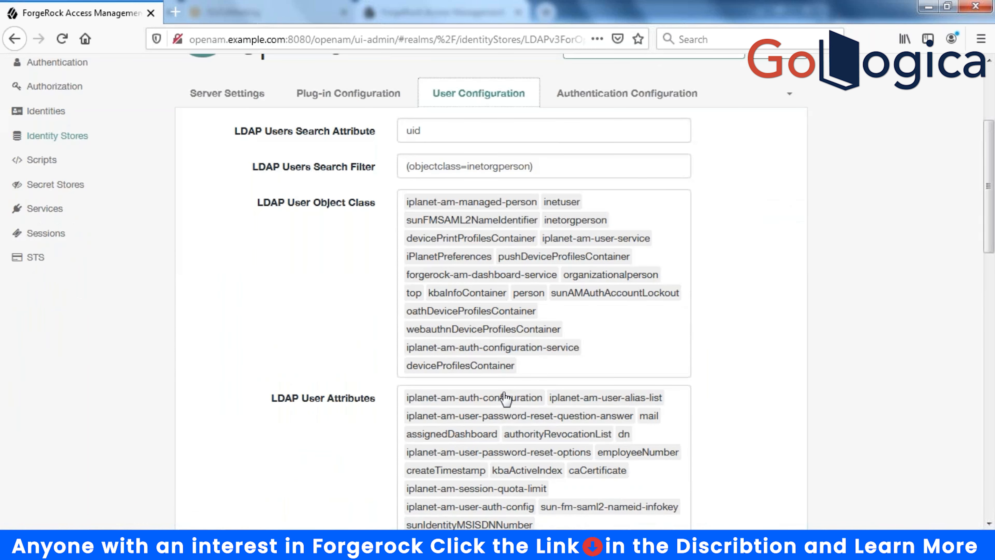
scroll(350, 215, "down", 2)
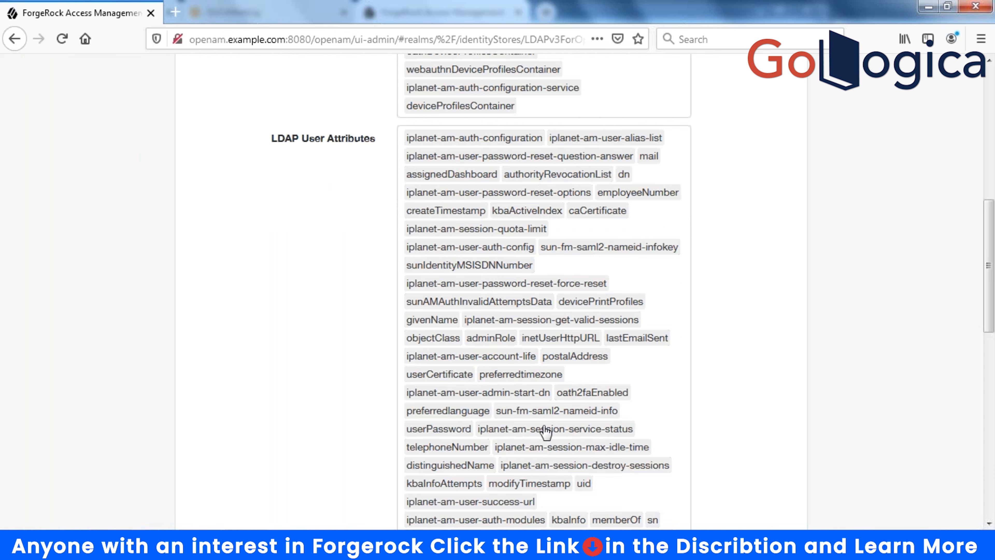
scroll(549, 428, "down", 8)
scroll(631, 367, "up", 2)
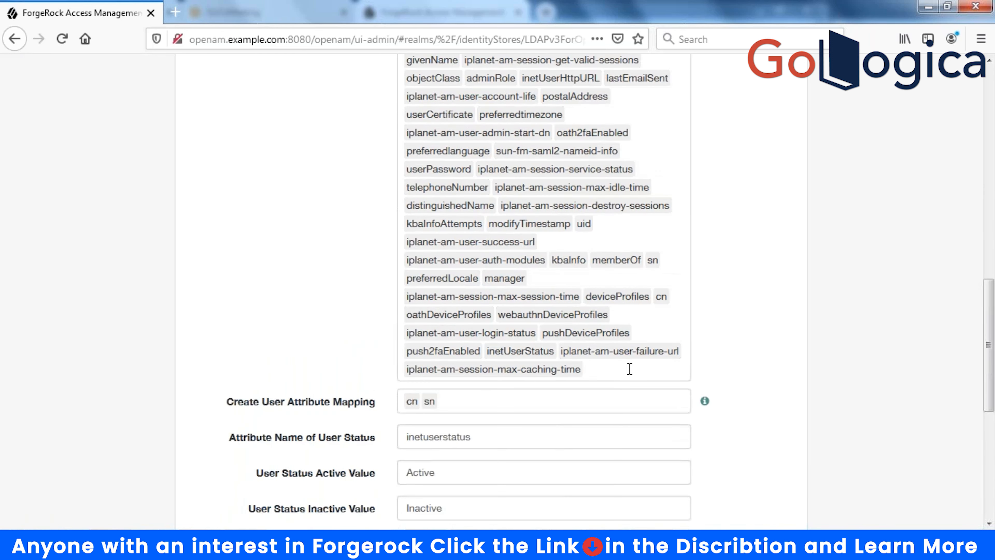
left_click(629, 369)
type("des")
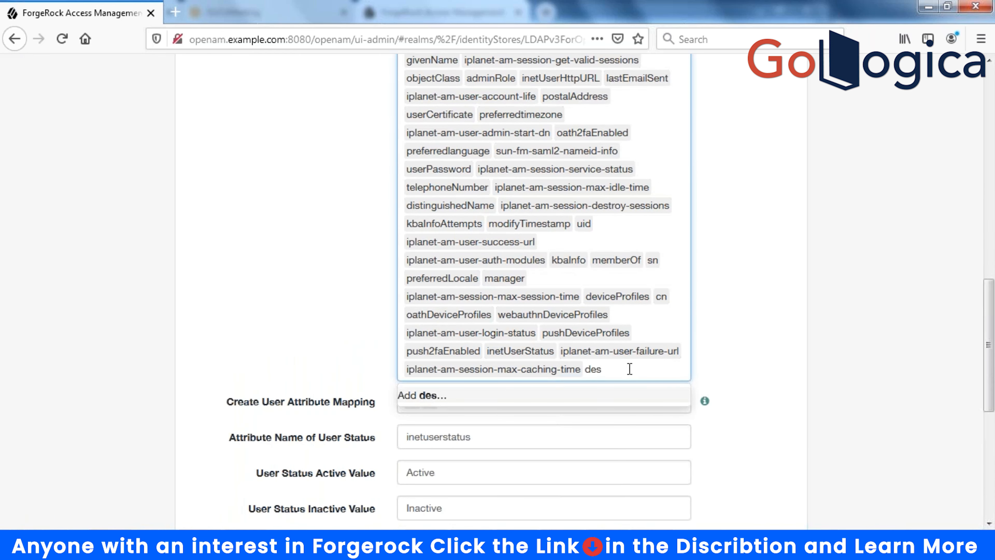
type("cription")
key("Return")
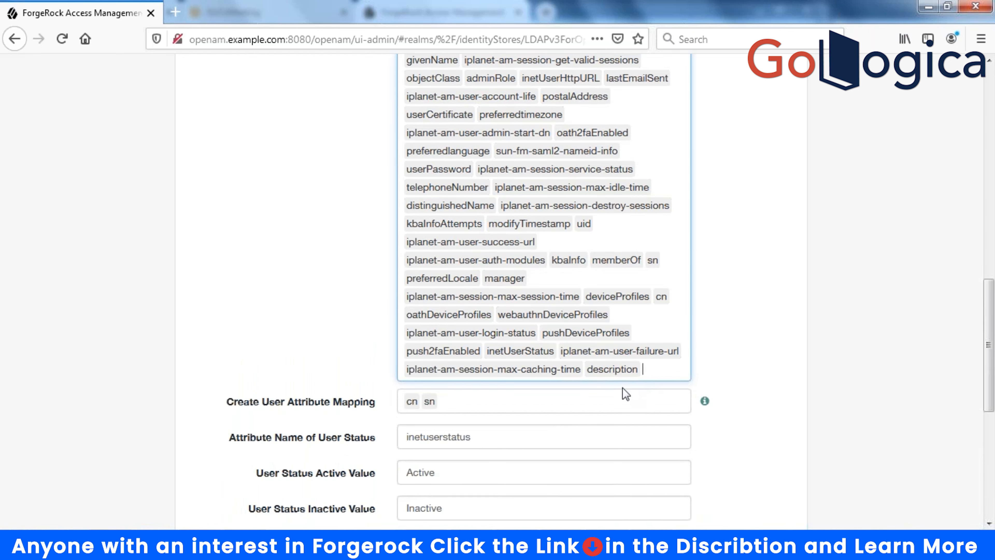
- Save the attribute change, then switch on Load Schema and save again
scroll(718, 430, "down", 8)
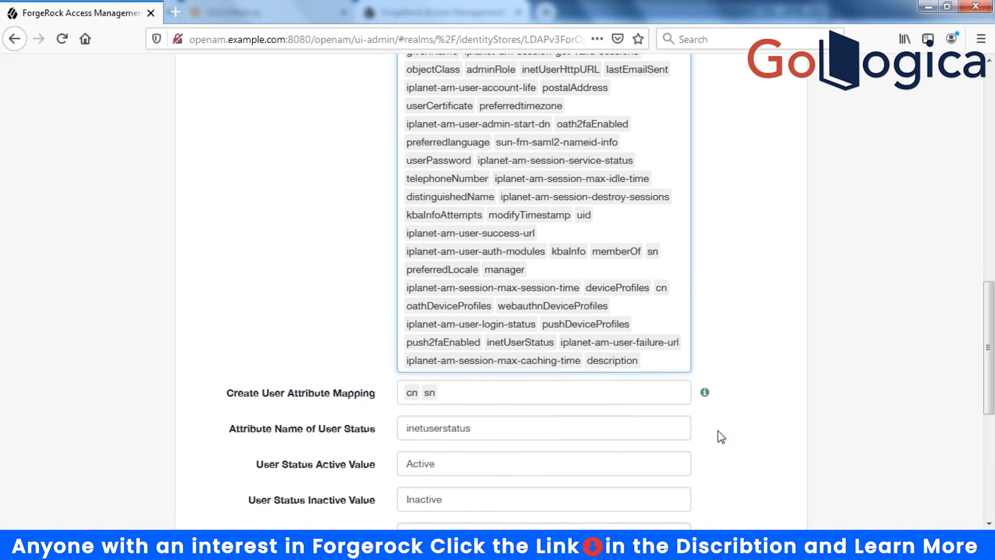
left_click(754, 447)
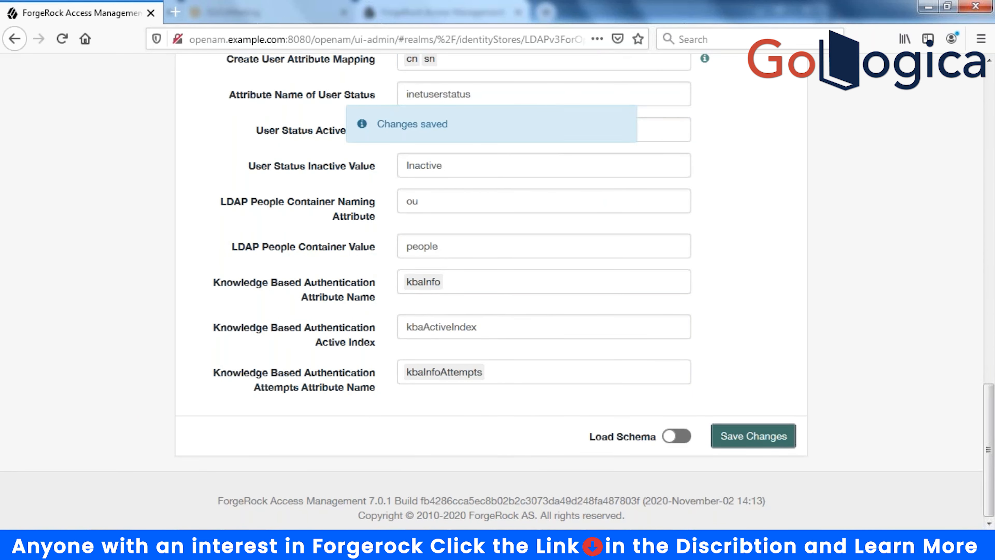
left_click(678, 436)
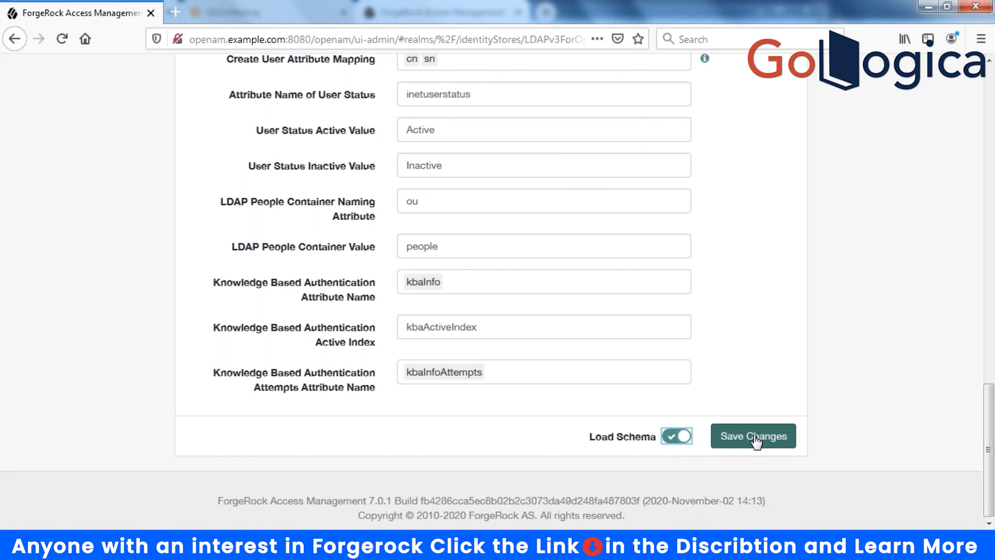
left_click(777, 448)
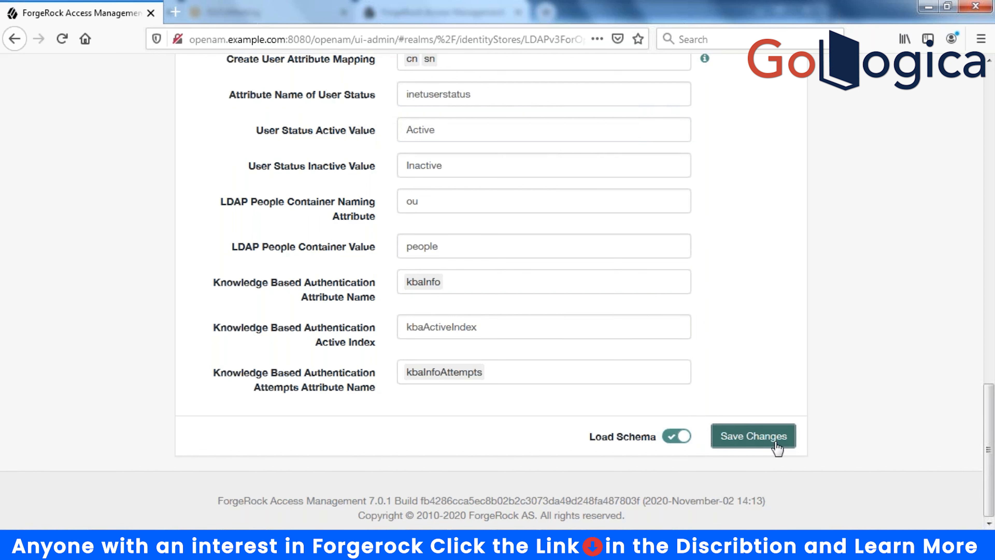
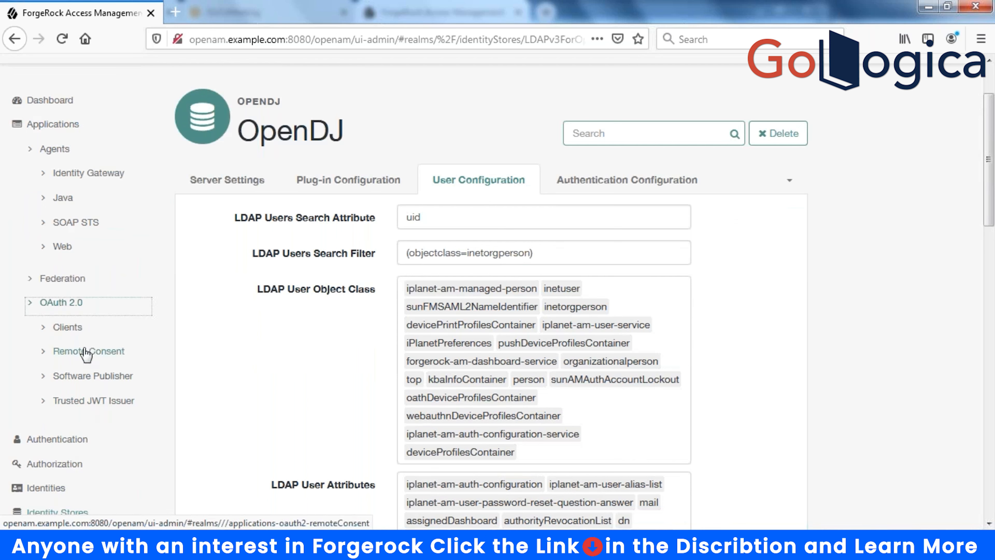
- Open the OAuth 2.0 Clients list under Applications, which is still empty
left_click(74, 329)
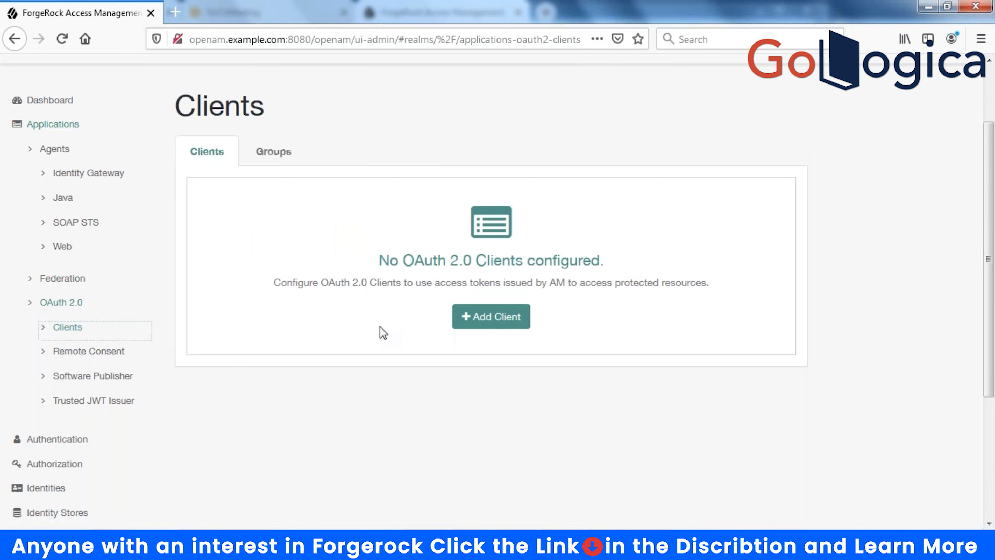
- Start a new OAuth 2.0 client with Client ID appclient and enter a client secret
left_click(492, 318)
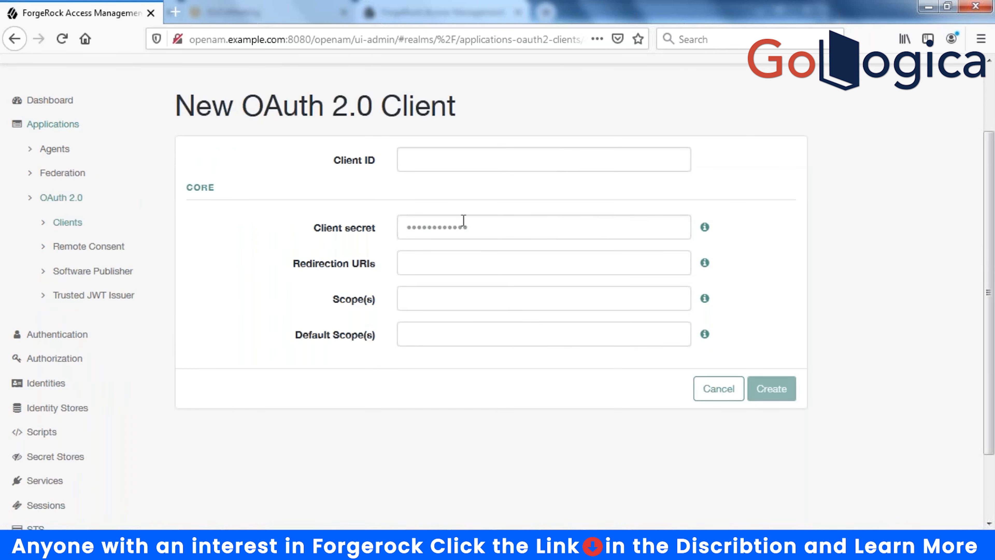
left_click(454, 164)
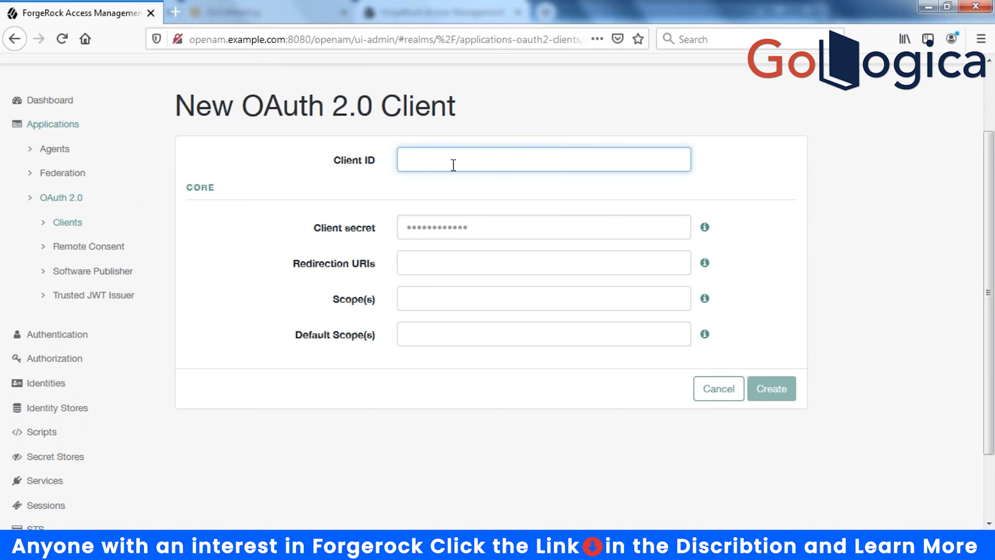
type("name")
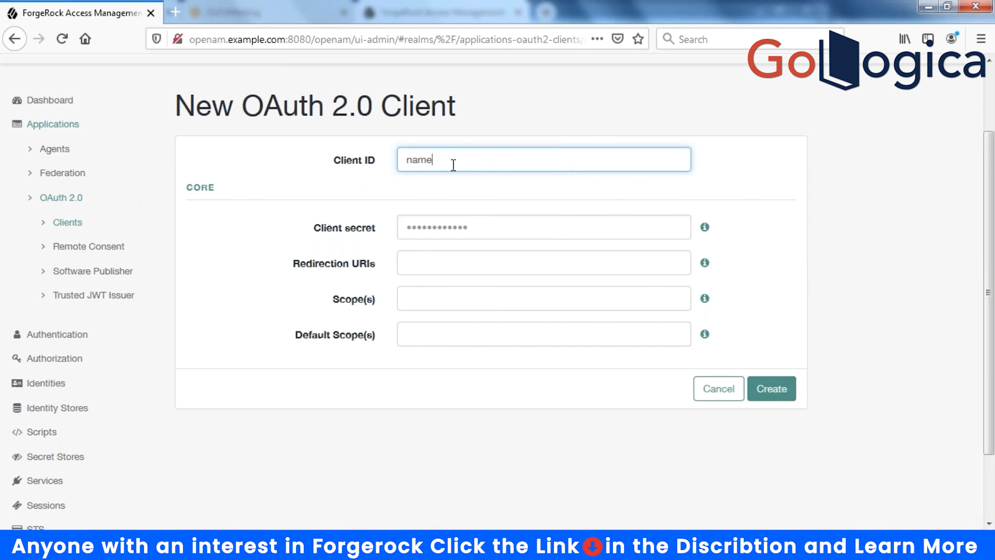
double_click(420, 160)
type("OA")
key("BackSpace")
key("BackSpace")
type("appclient")
left_click(437, 228)
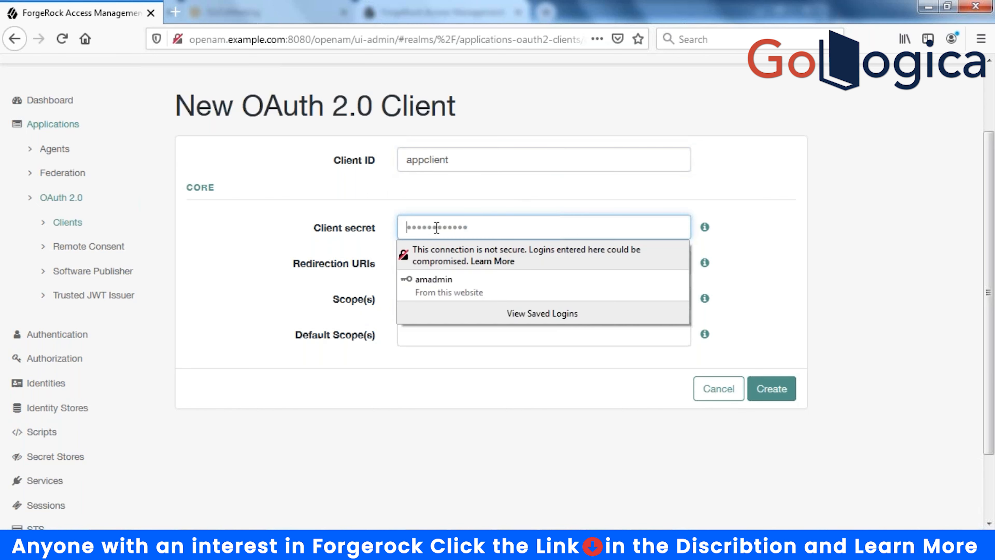
type("password")
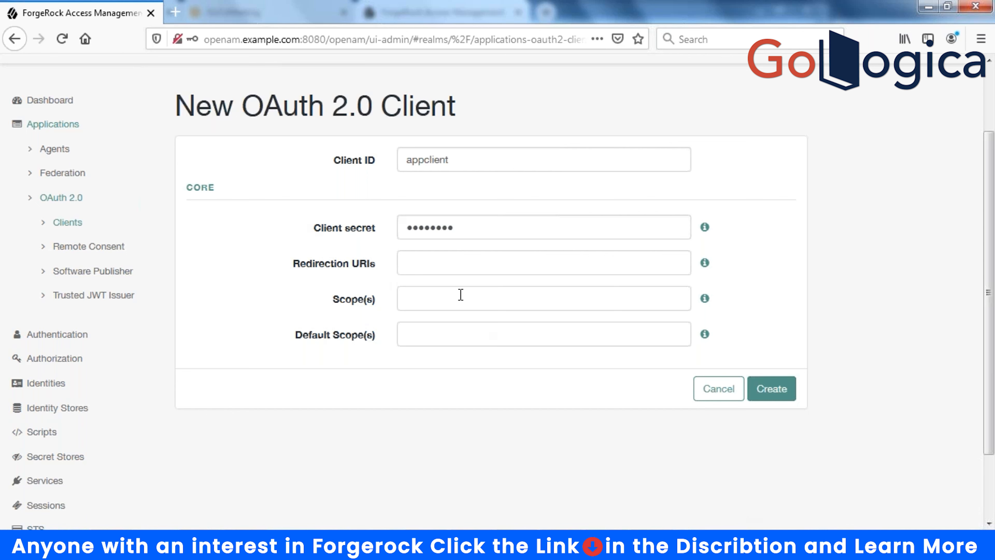
left_click(460, 259)
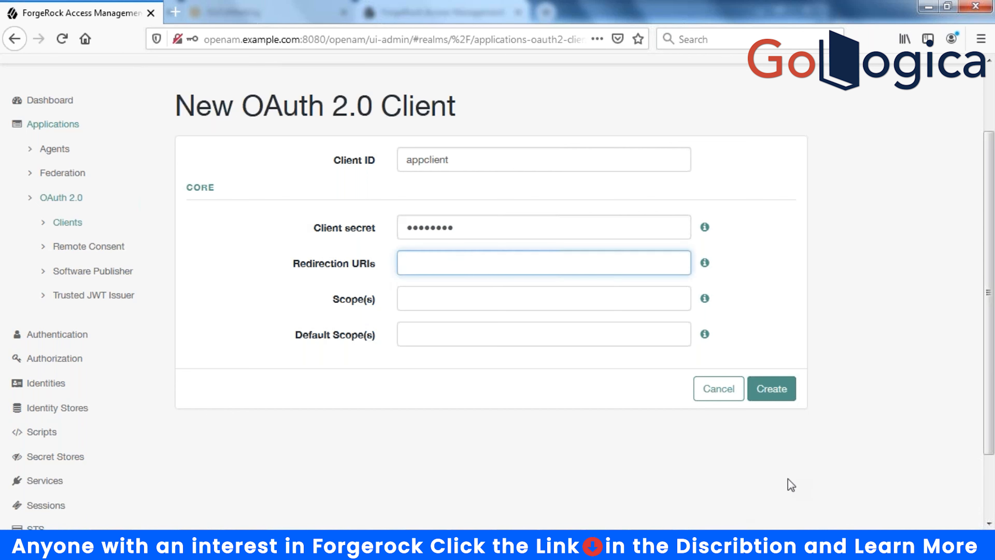
type("http://")
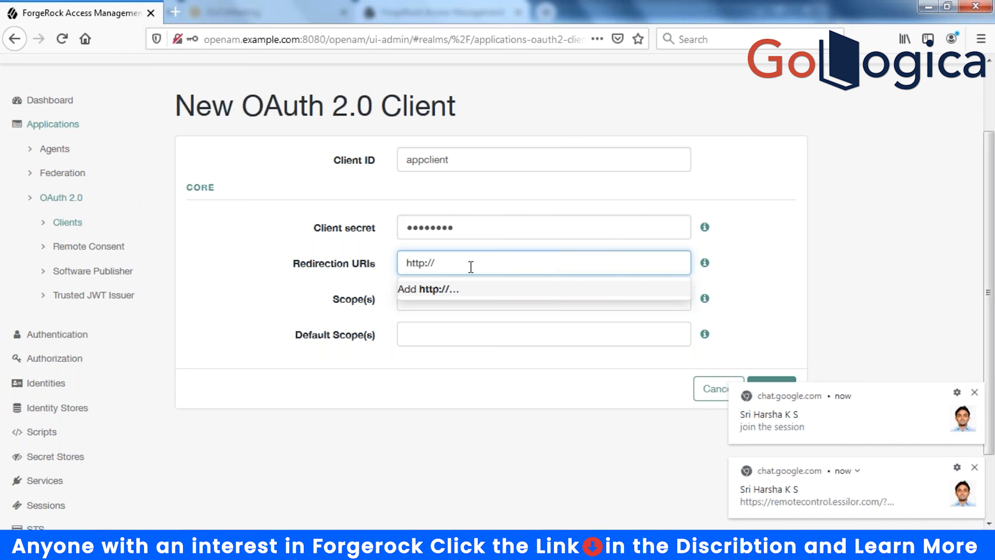
type("oauth.example.com")
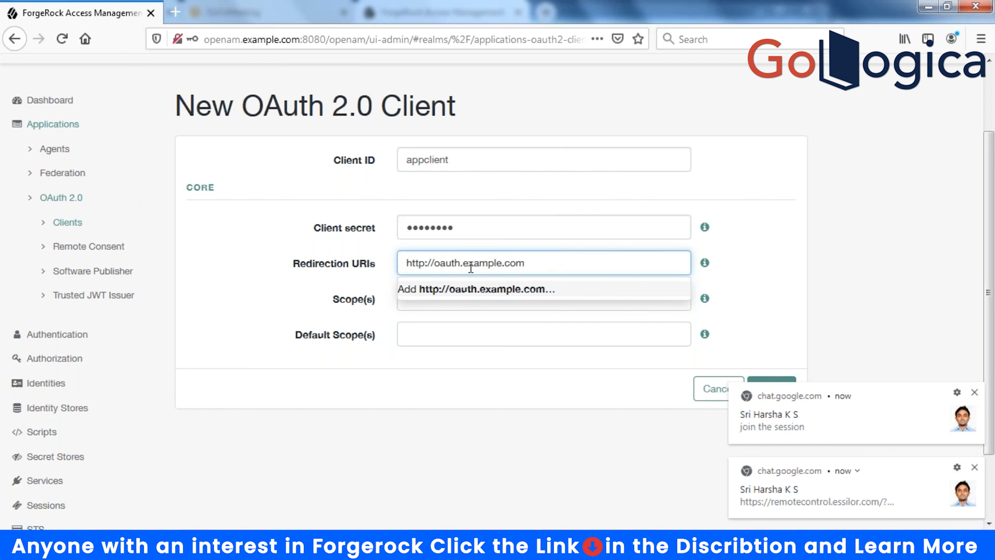
type("/all")
key("Left")
key("Left")
key("Left")
type("c")
key("Right")
key("Right")
key("Right")
type("back.")
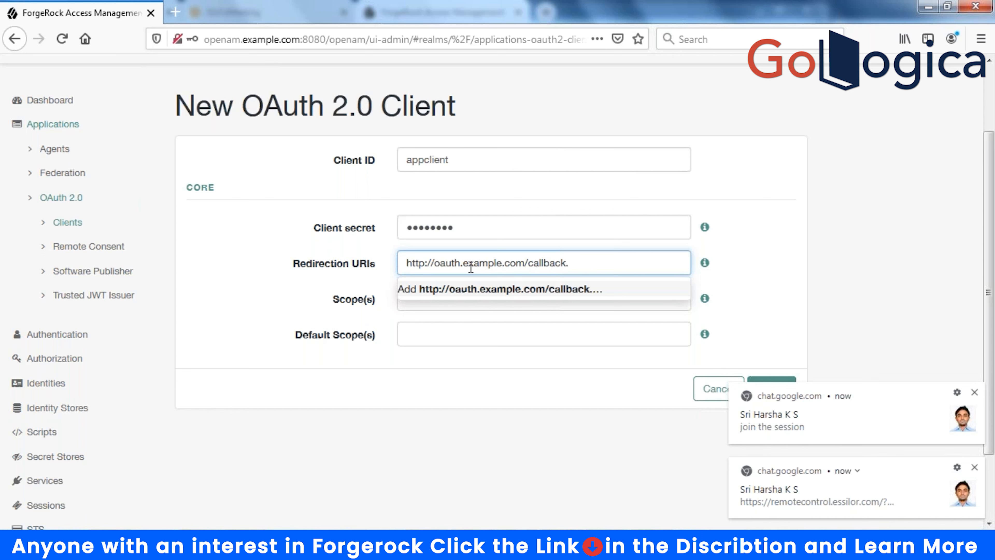
type("php")
key("Return")
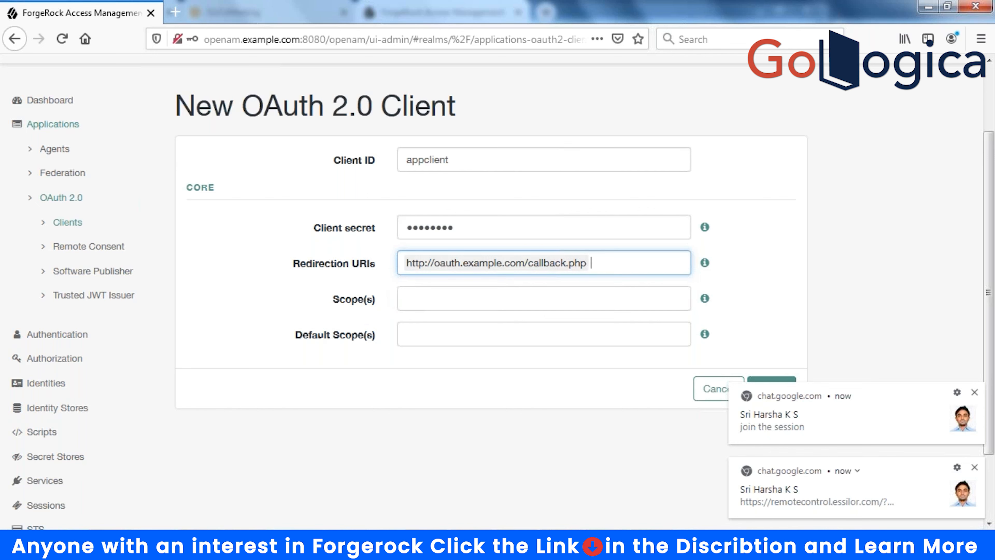
- Add uid, cn, sn and read as the client's allowed scopes
left_click(449, 298)
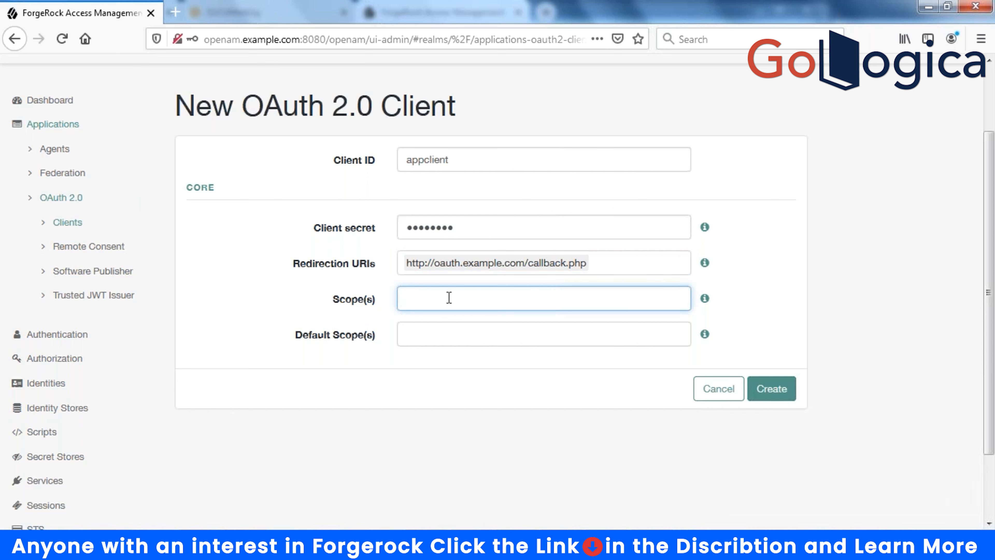
type("uid")
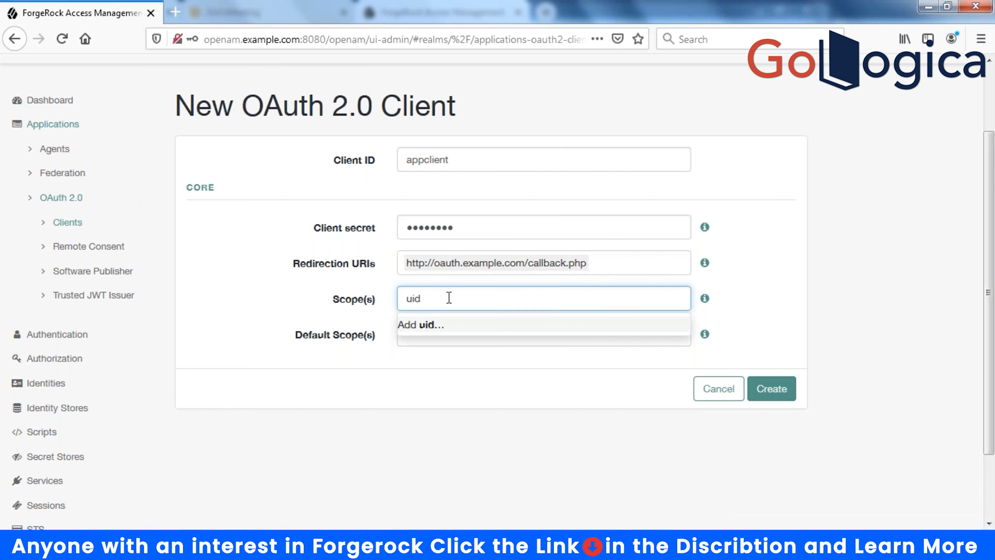
key("Return")
type("cn")
key("Return")
type("sn")
key("Return")
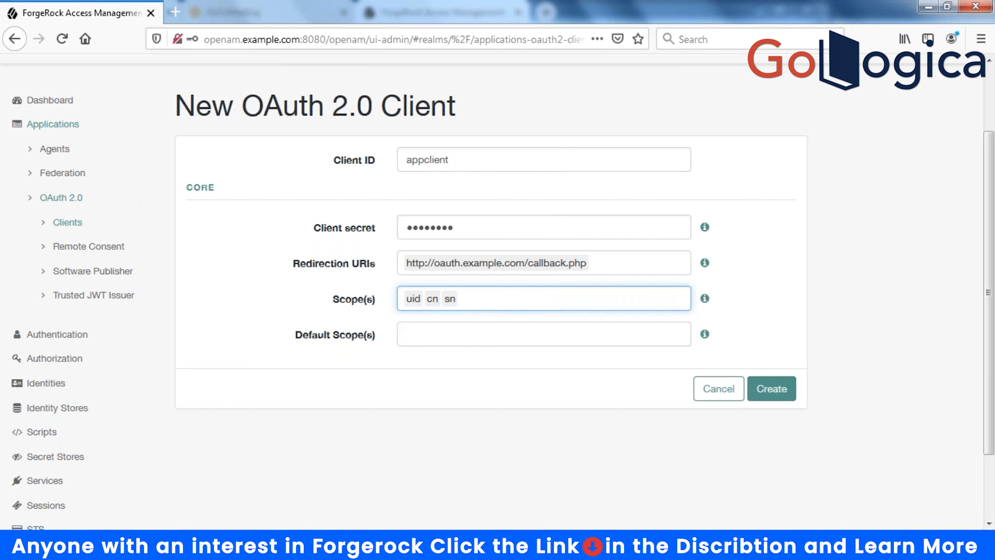
type("read")
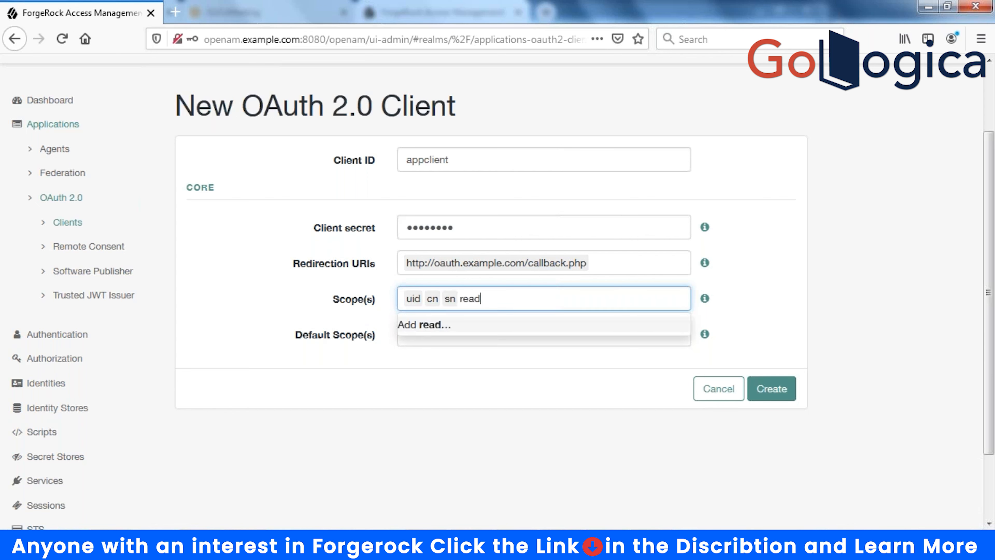
key("Return")
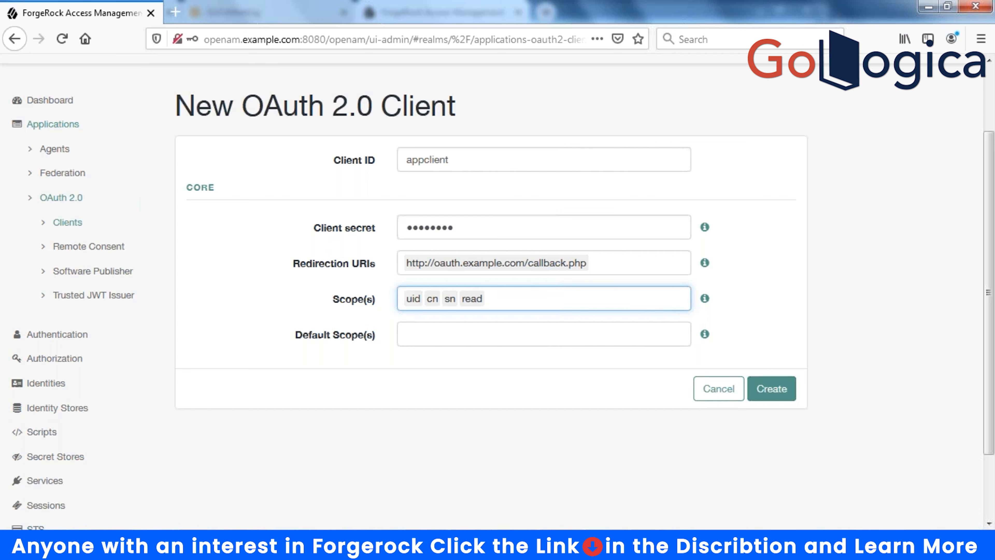
- Add uid, cn, sn and read as default scopes and create appclient
left_click(462, 328)
type("uid")
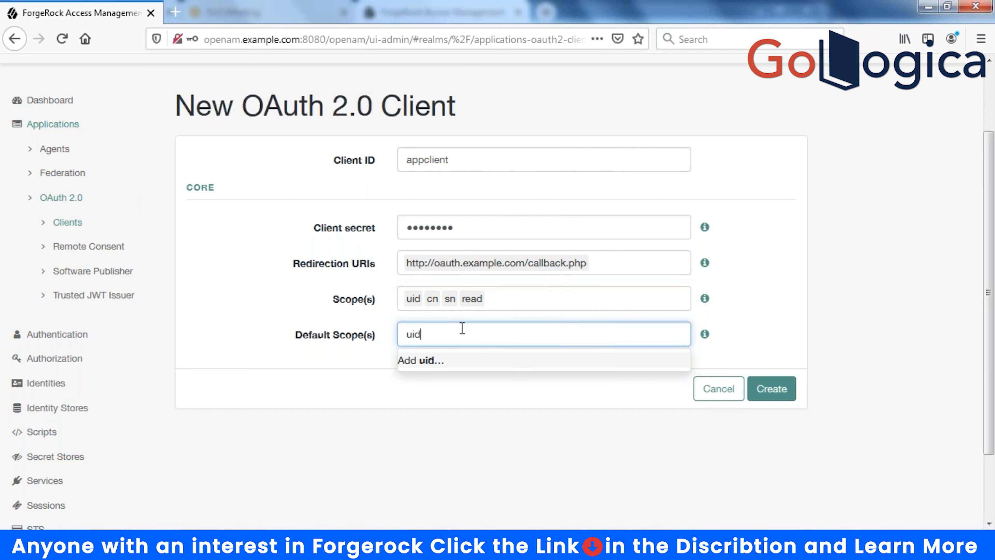
key("Return")
type("cn")
key("Return")
type("sn")
key("Return")
type("read")
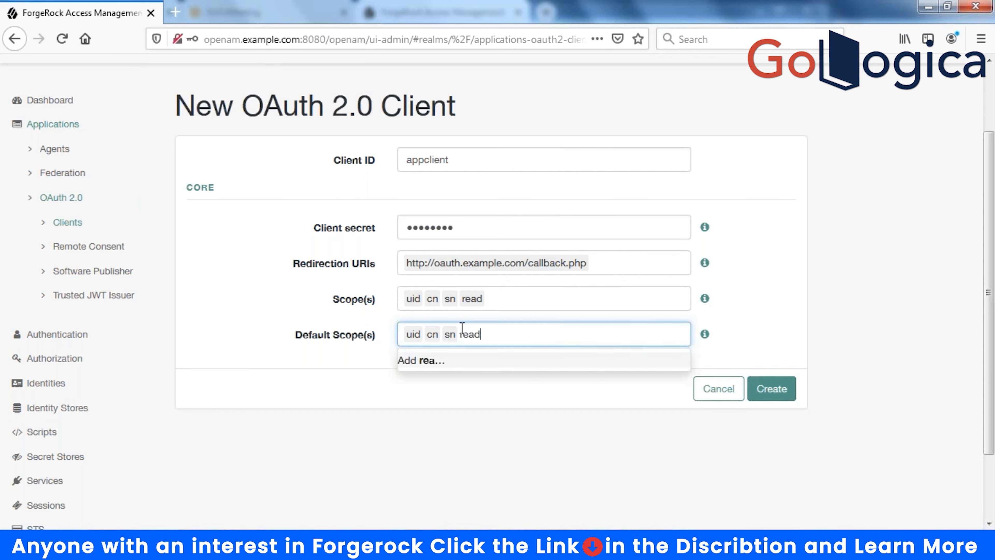
key("Return")
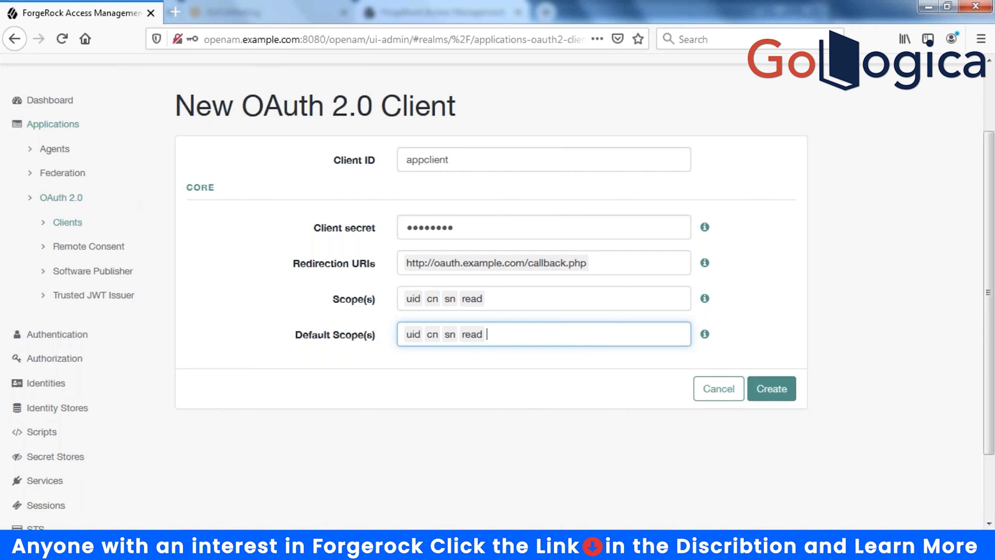
left_click(777, 390)
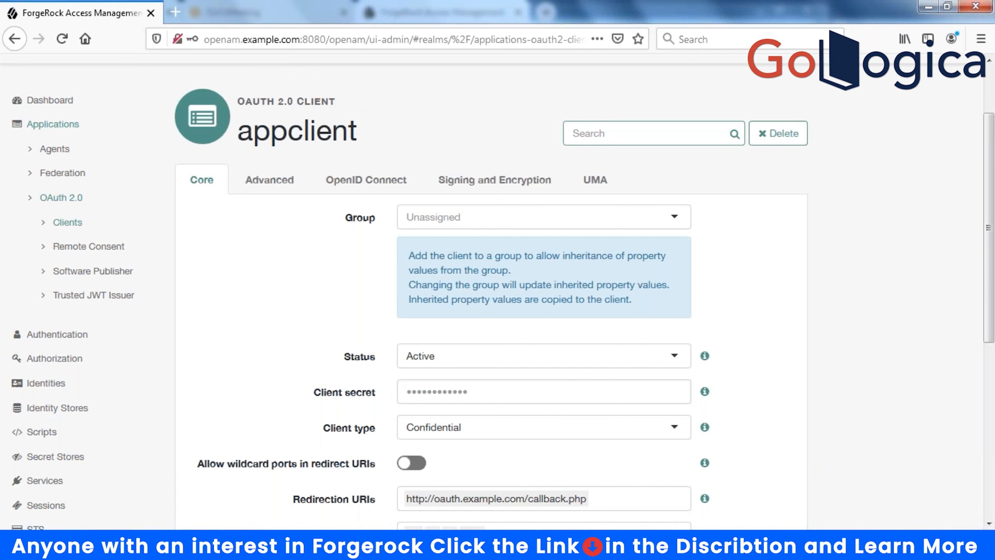
- Enter sridharapp in appclient's Client Name field and save the Core settings
scroll(772, 392, "down", 8)
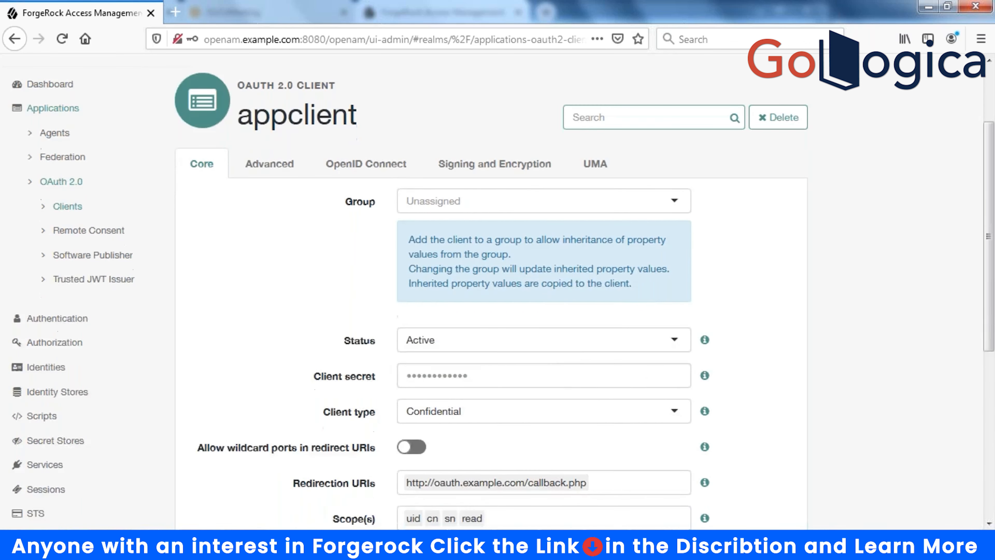
scroll(769, 395, "down", 1)
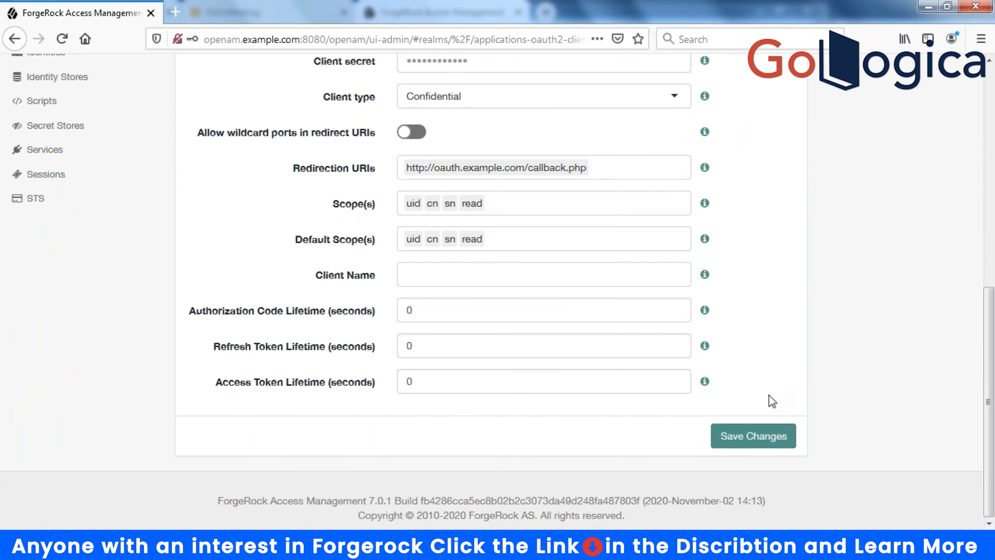
left_click(467, 272)
type("sridha")
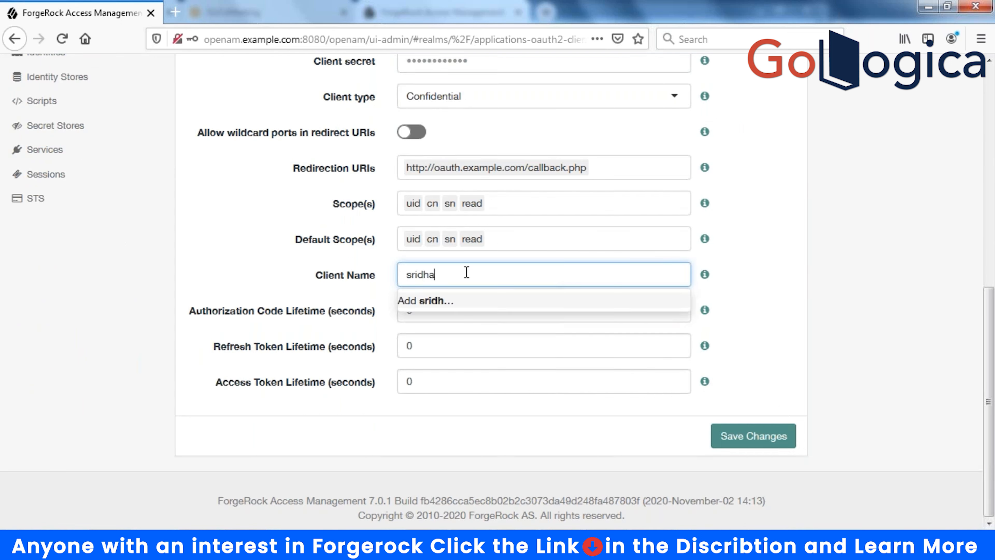
type("rapp")
left_click(814, 292)
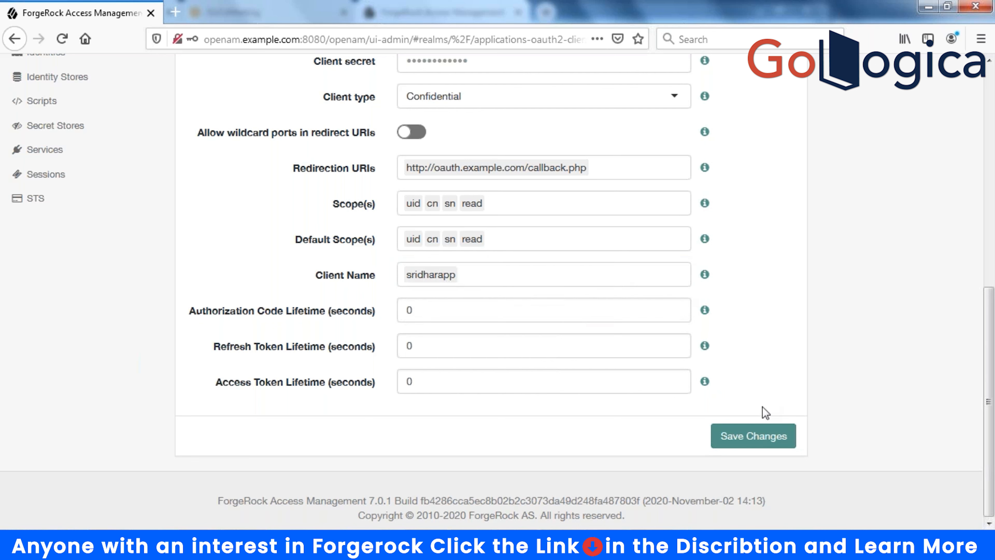
left_click(753, 436)
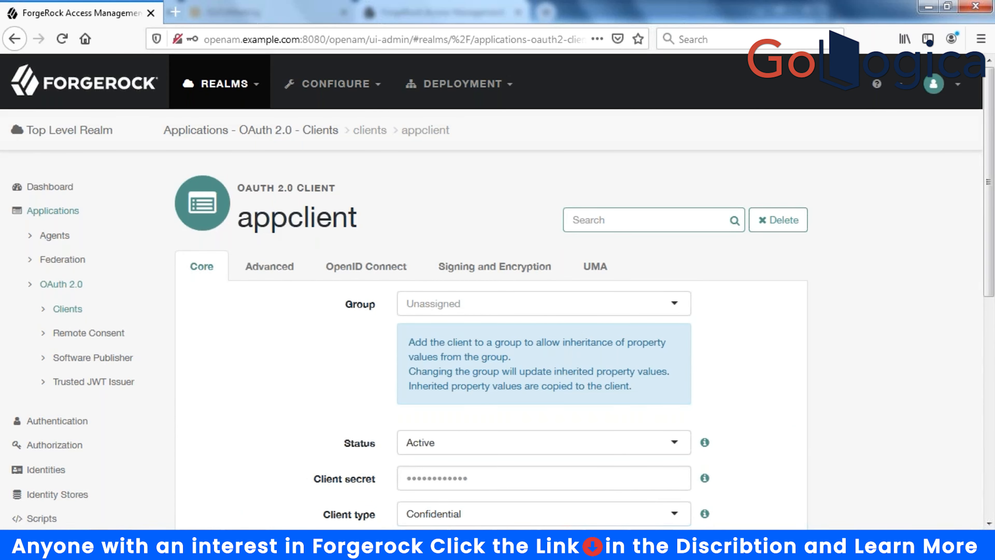
- Re-enter sridharapp as Client Name on the Core tab and save it
left_click(259, 270)
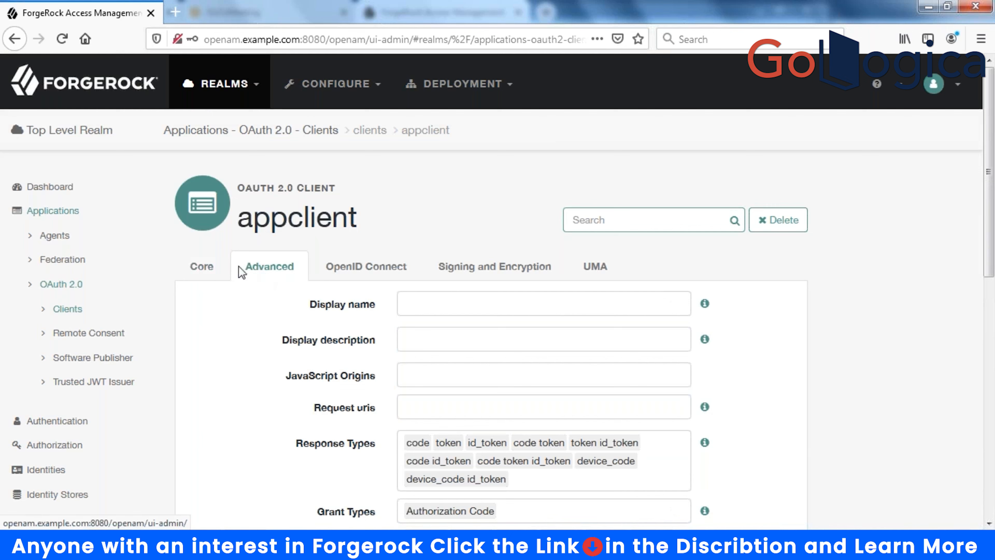
left_click(193, 270)
scroll(441, 342, "down", 4)
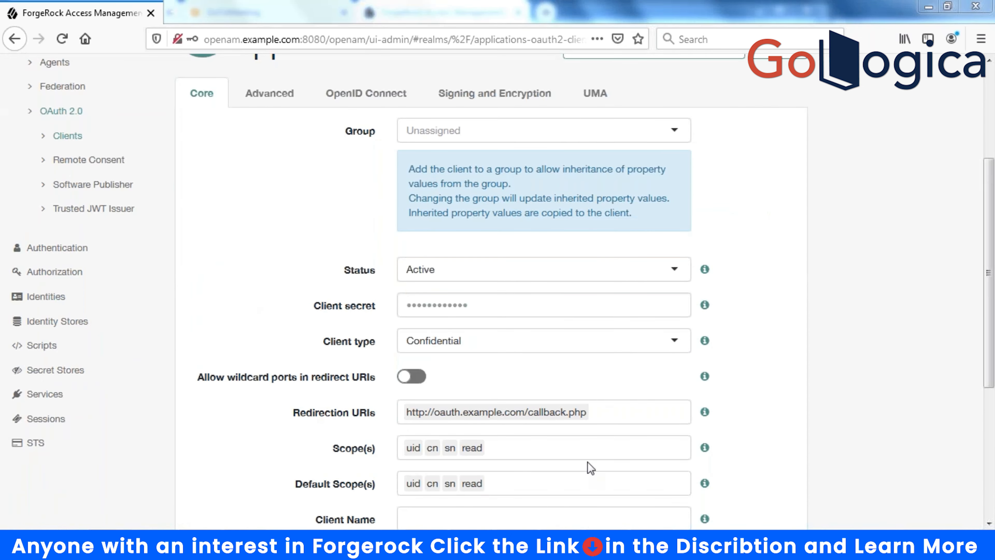
scroll(829, 420, "down", 4)
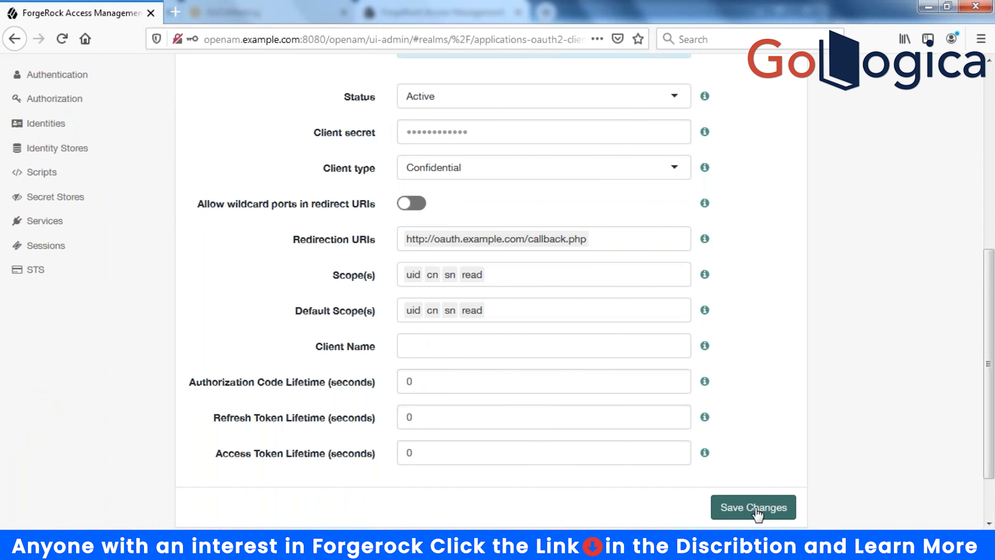
left_click(757, 509)
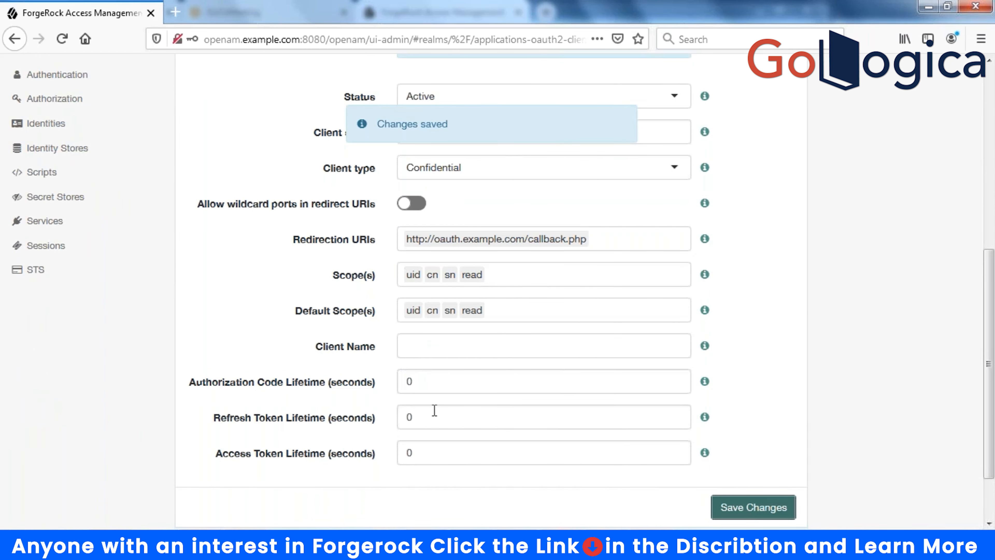
left_click(437, 345)
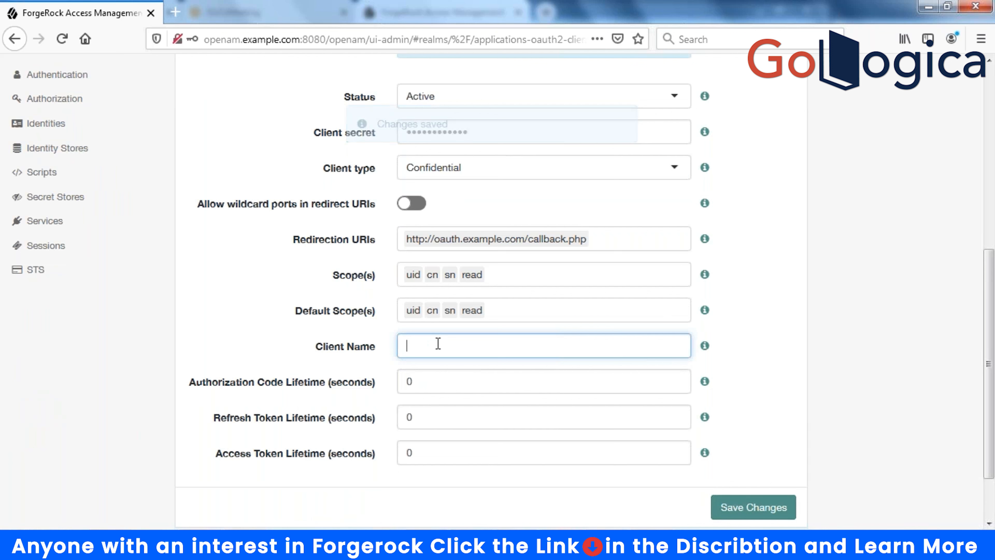
type("sridhar")
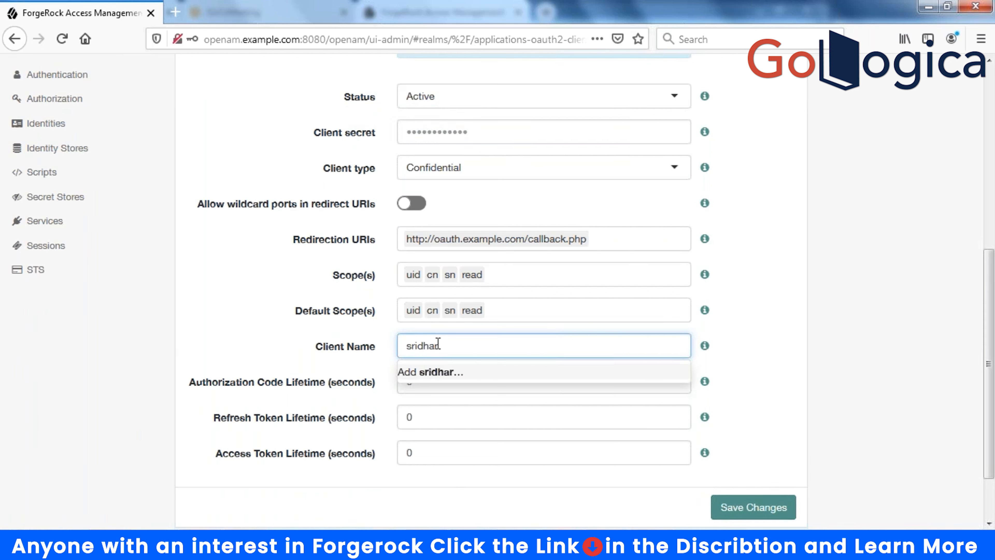
type("app")
left_click(752, 508)
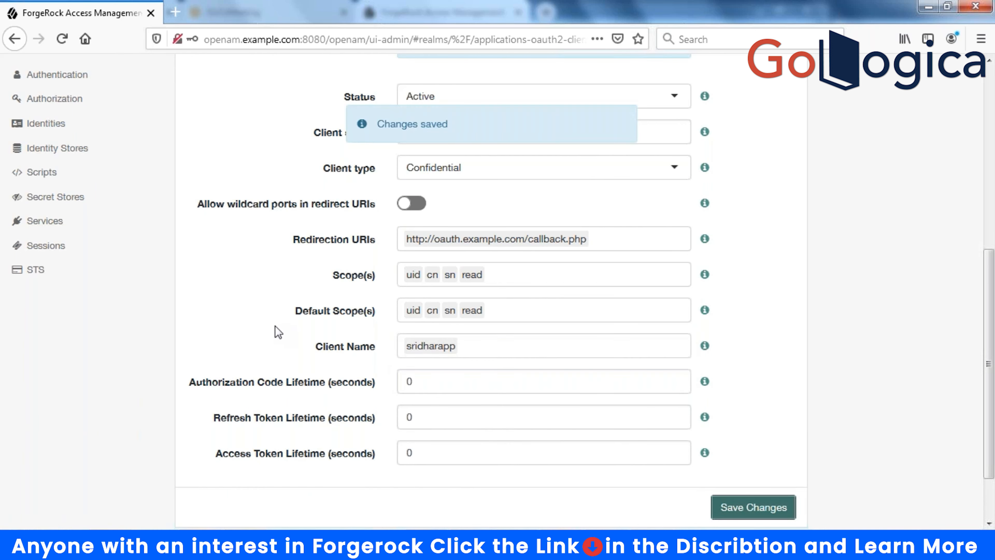
scroll(278, 330, "up", 5)
- On the Advanced tab, set the display name to 'Sridahr Application'
scroll(271, 265, "up", 3)
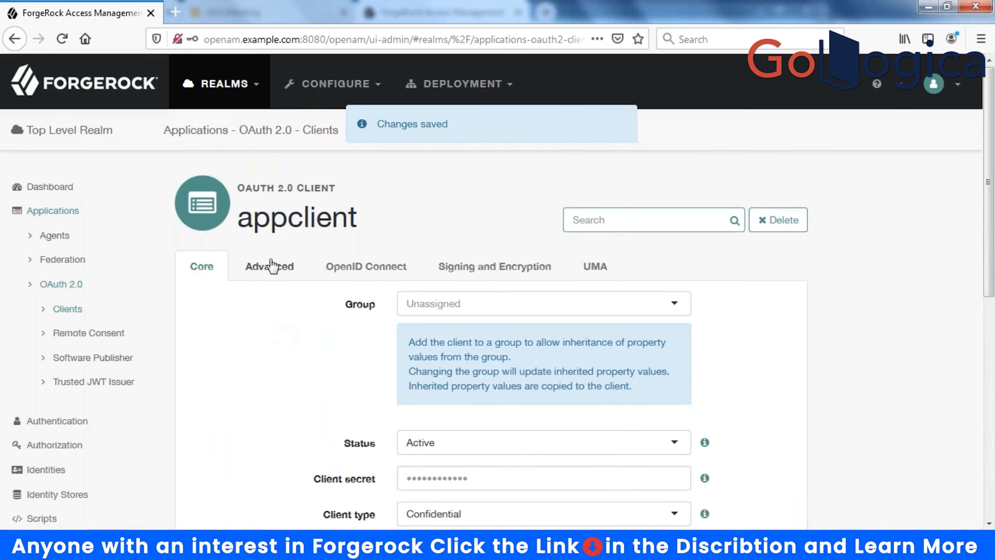
left_click(270, 265)
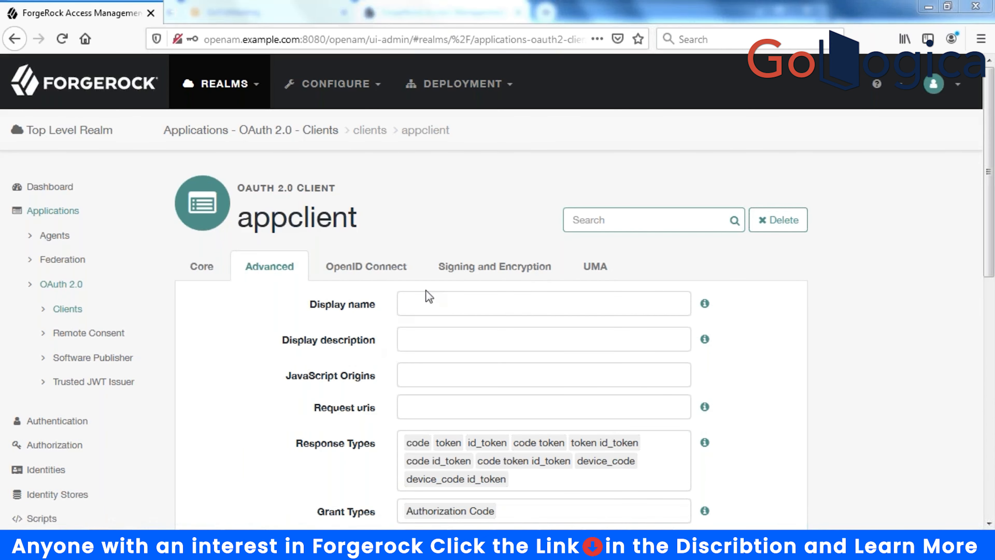
left_click(429, 300)
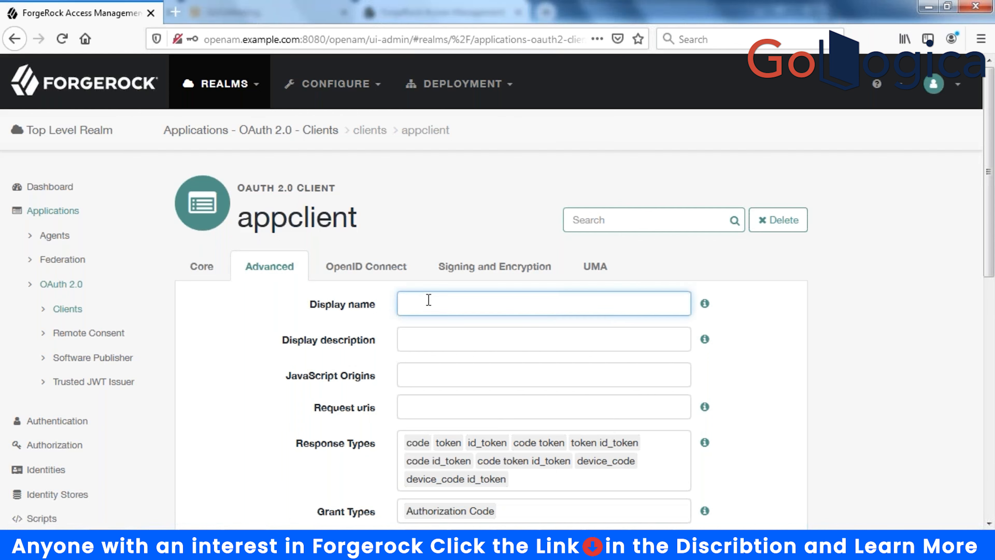
type("Sr")
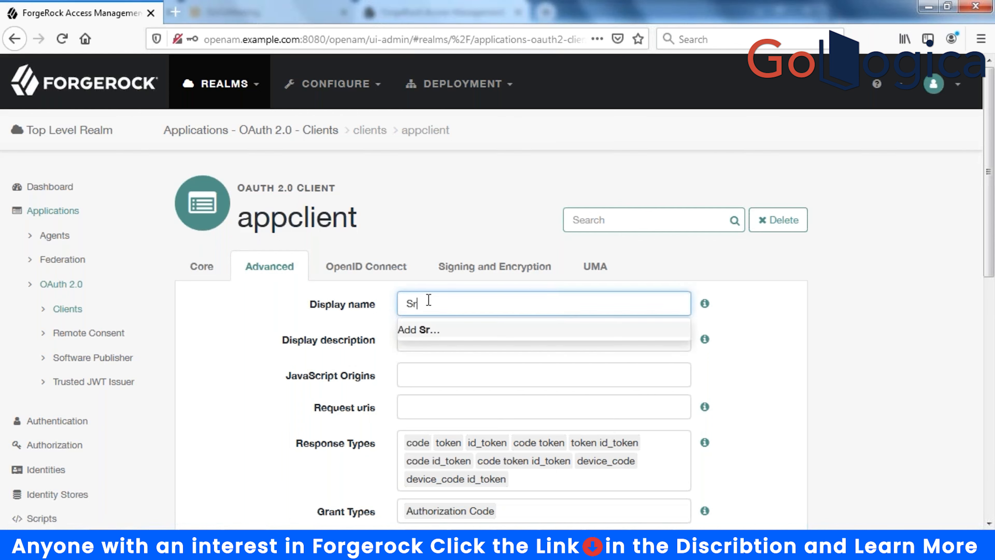
type("idahr Application")
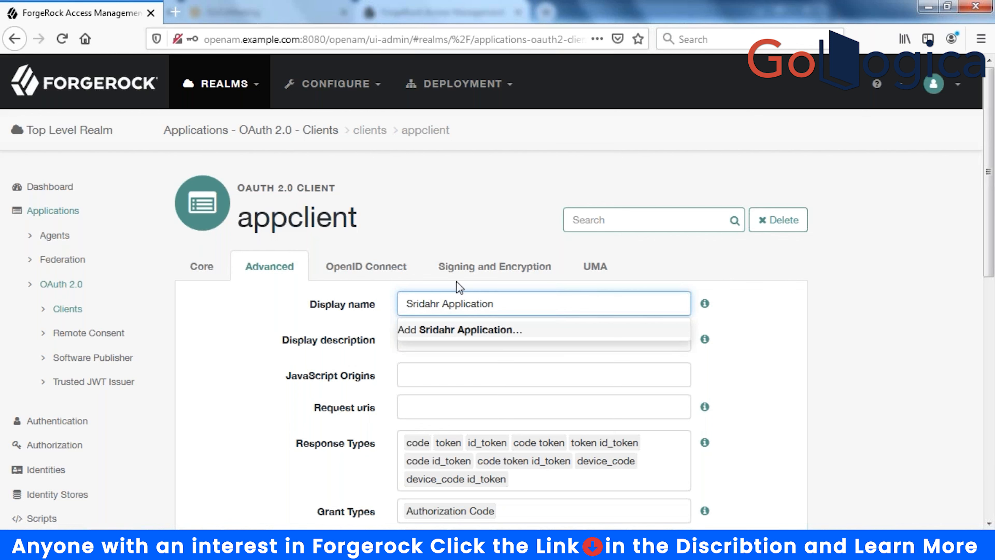
left_click(838, 298)
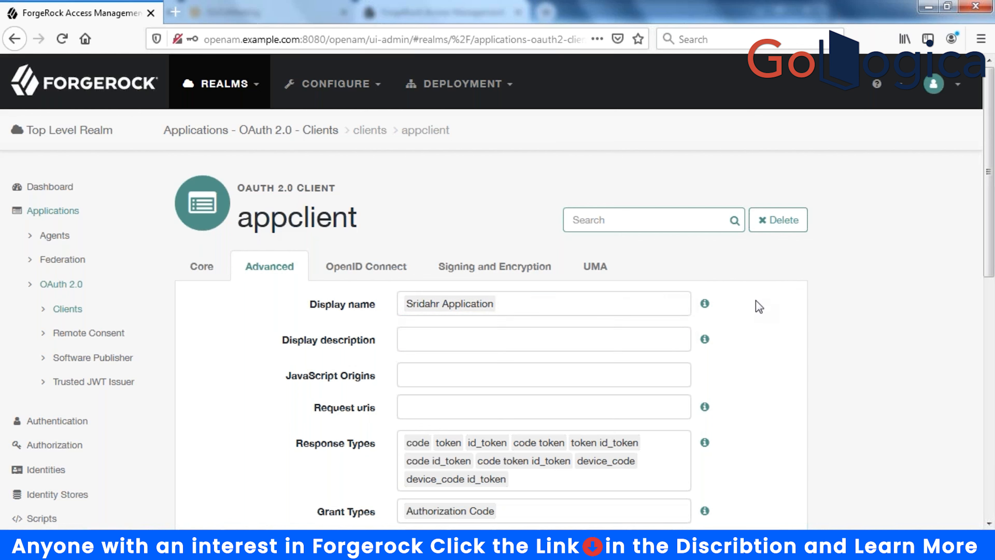
- Add 'Photo Library' as the display description and save the advanced settings
left_click(444, 347)
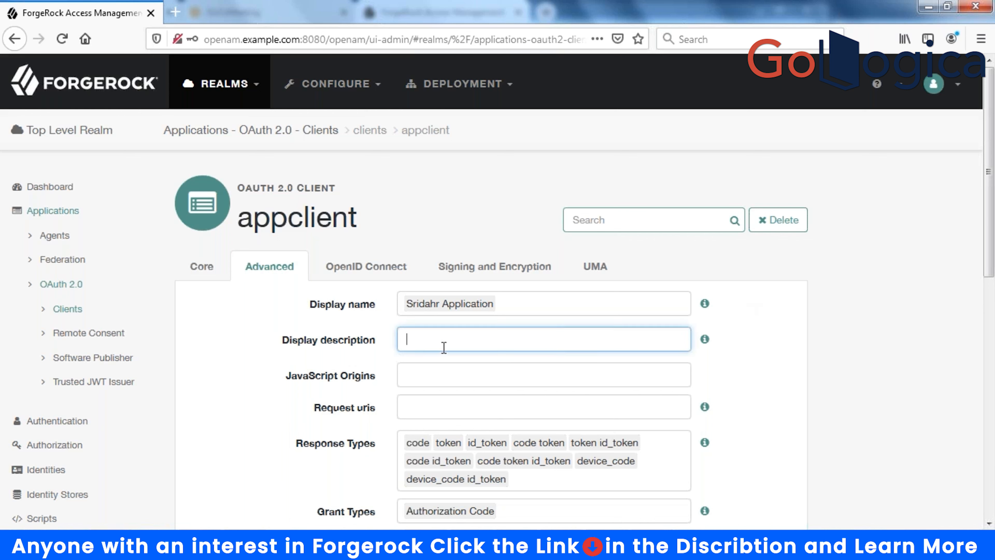
type("Photo ")
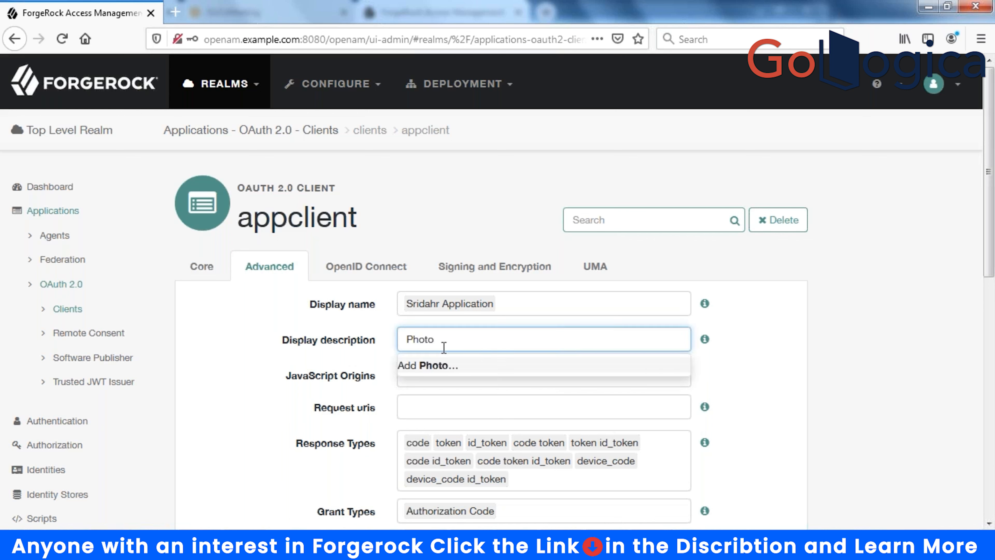
type("Library")
left_click(885, 406)
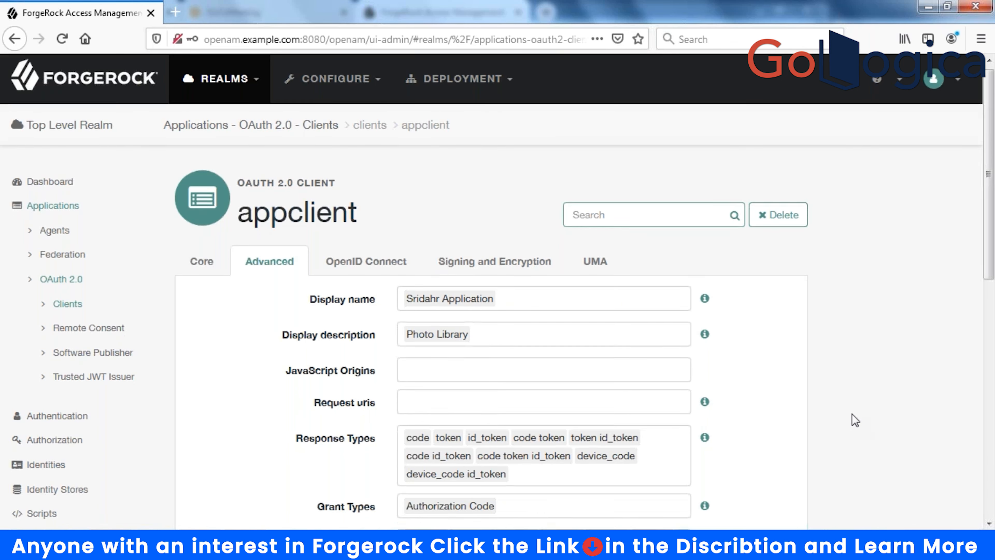
scroll(852, 414, "down", 10)
left_click(744, 498)
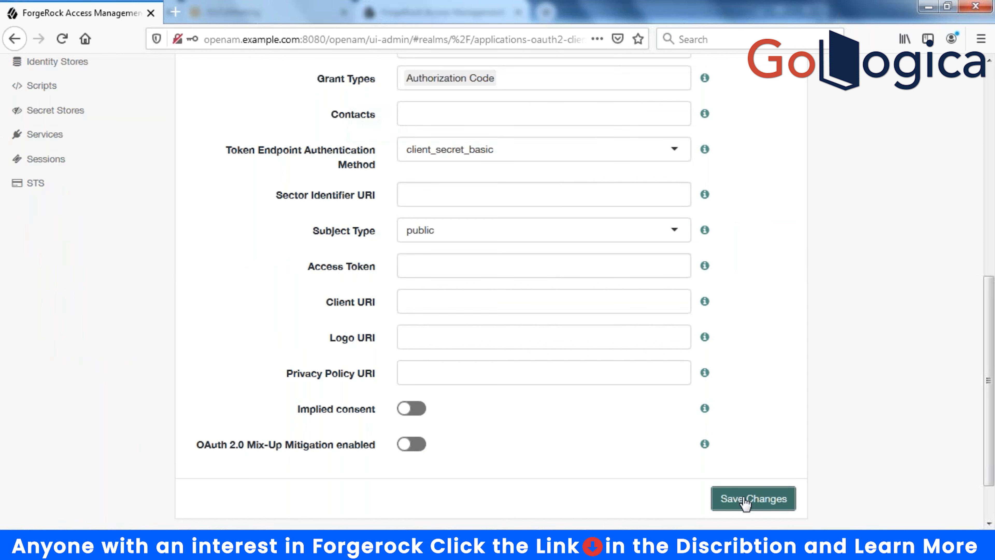
scroll(778, 415, "up", 6)
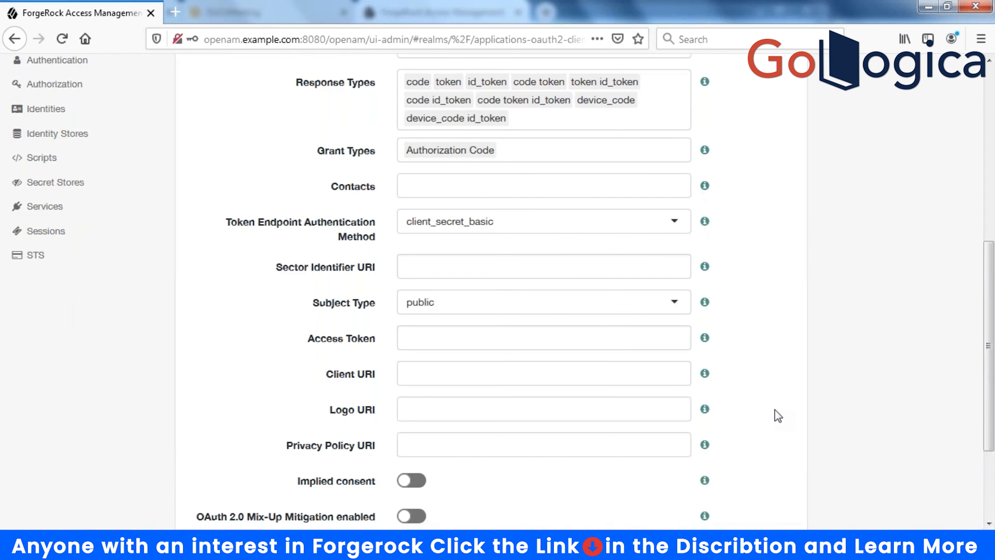
scroll(778, 415, "up", 4)
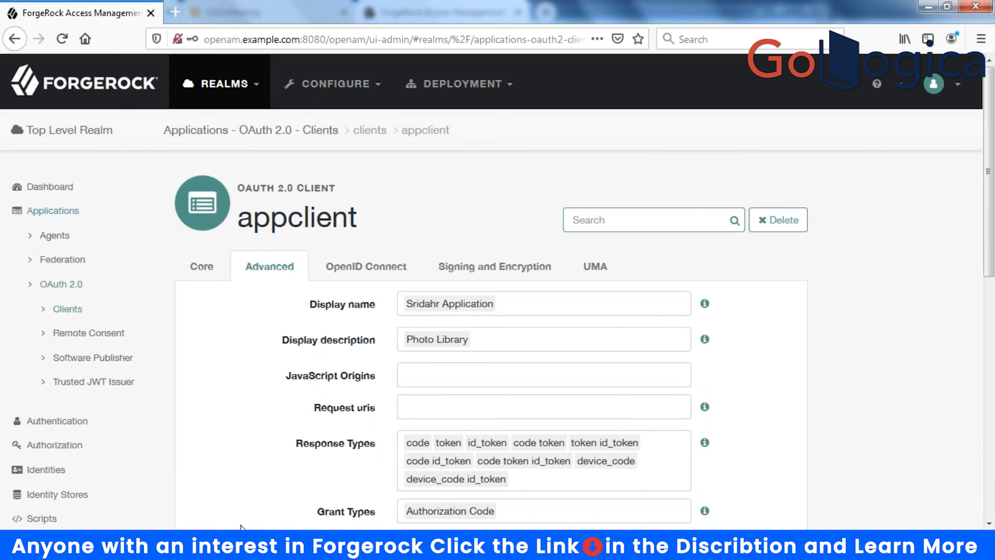
- In a maximized PuTTY terminal, su to forgeuser, then back to root
left_click(244, 544)
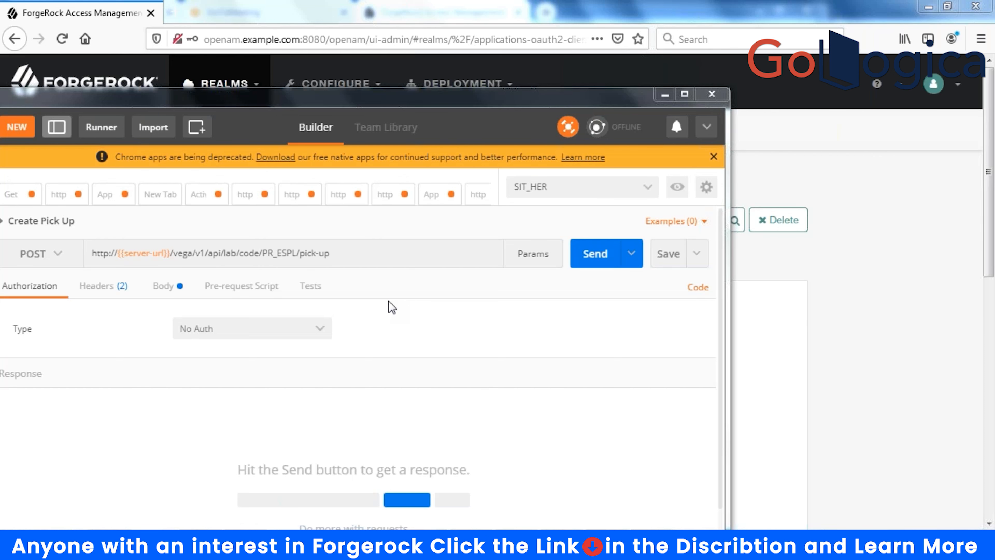
left_click(337, 547)
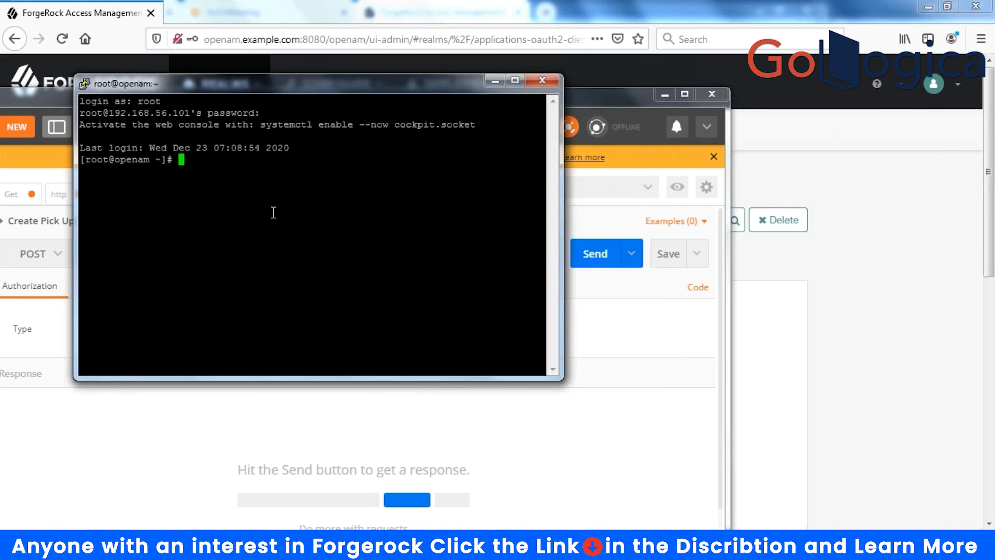
type("su forgeuser")
key("Return")
double_click(279, 94)
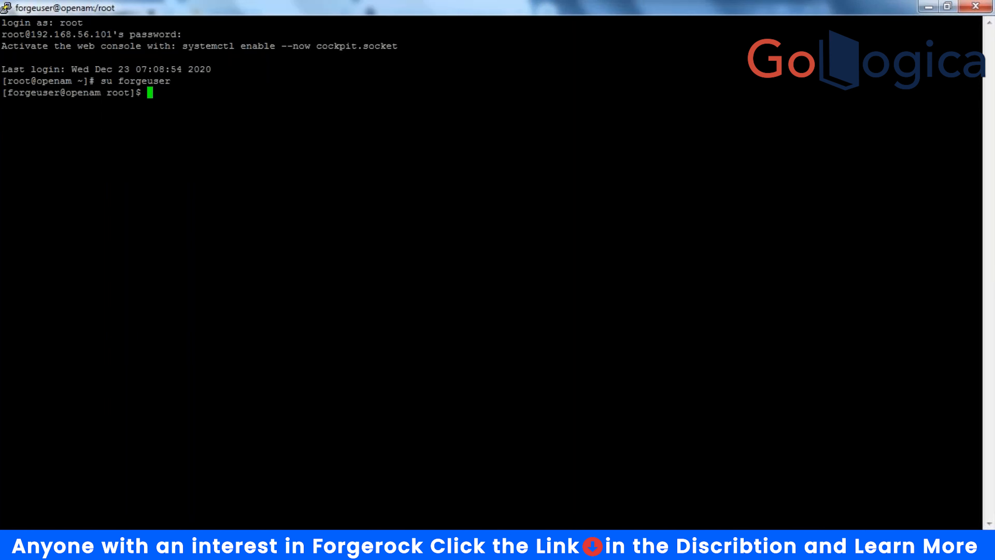
type("su root")
key("Return")
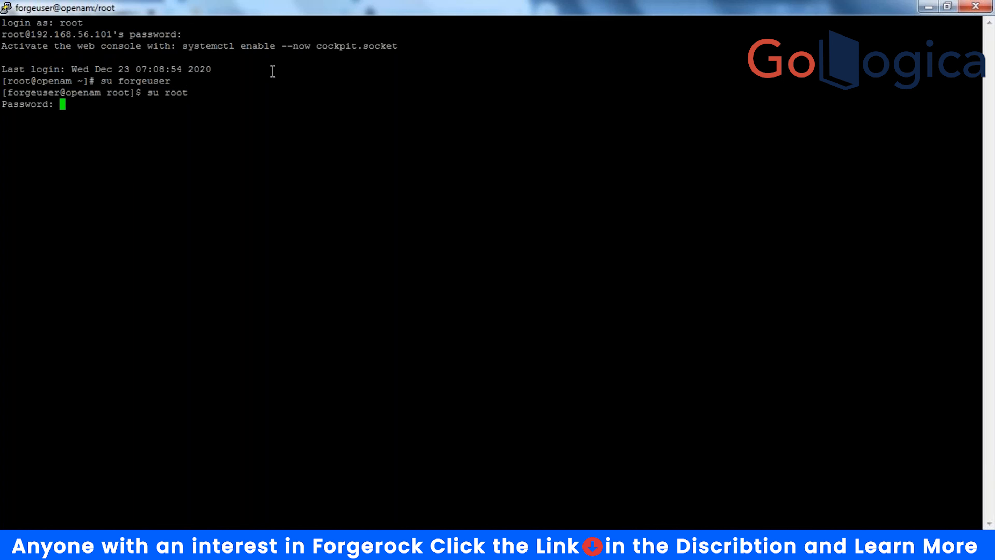
key("Return")
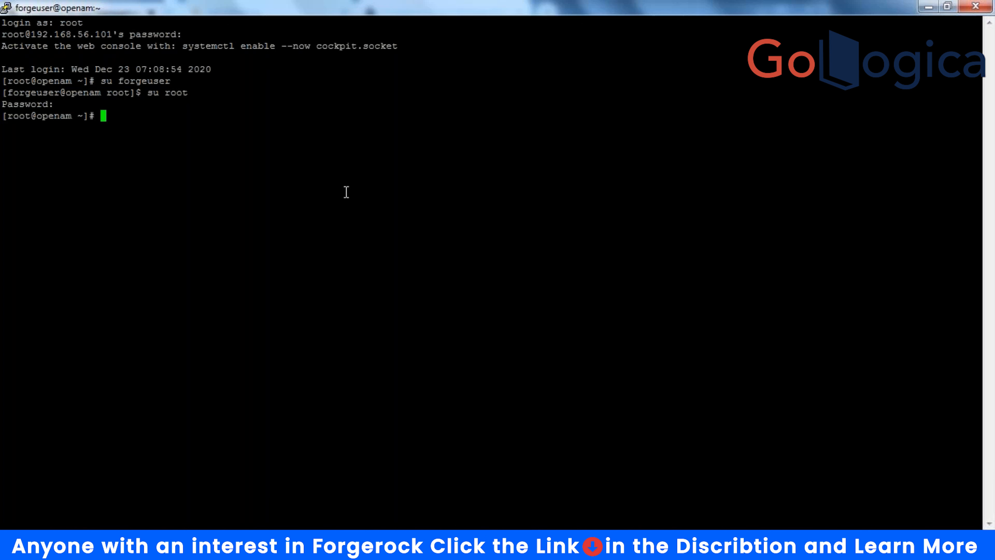
- Run the curl POST authenticate request for user.1 and start typing export token=
right_click(127, 120)
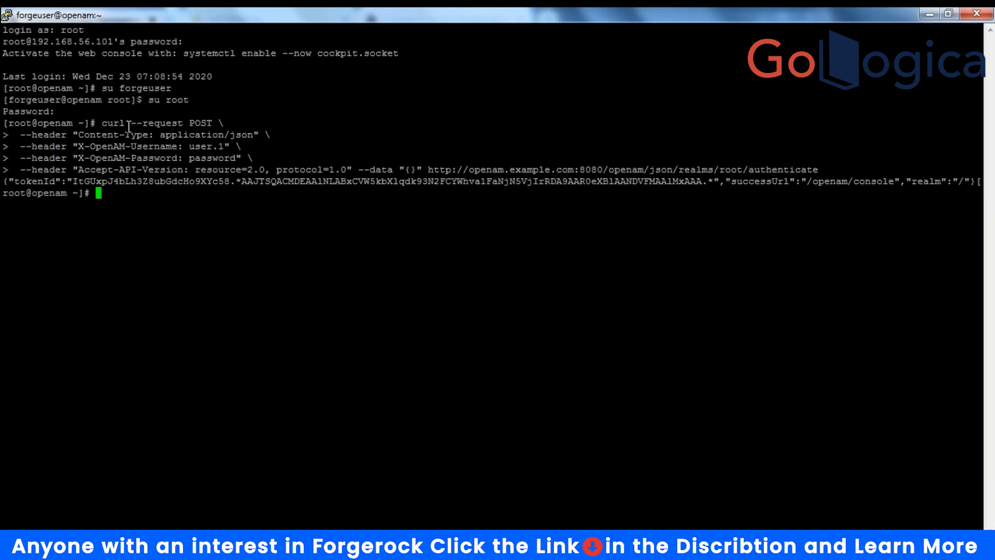
left_click(582, 84)
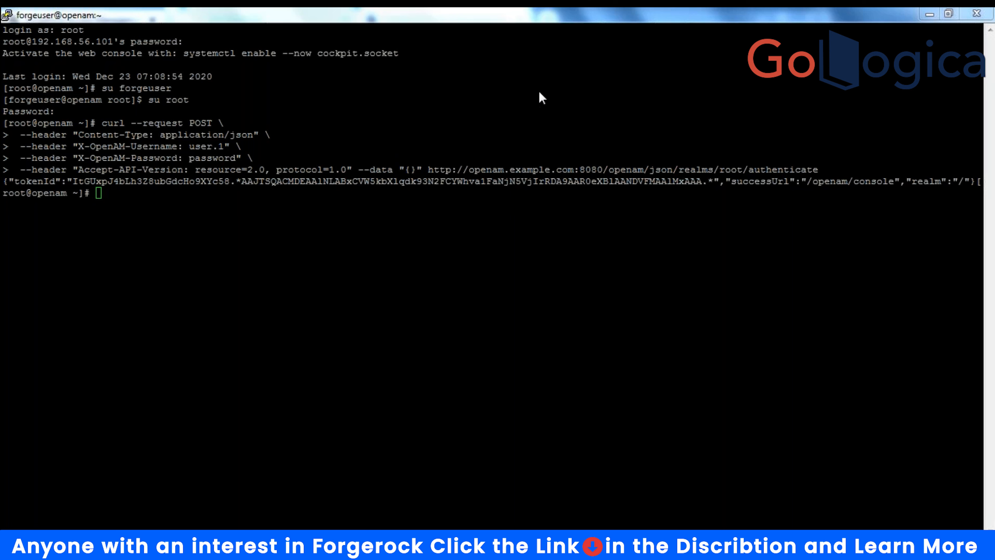
left_click(240, 205)
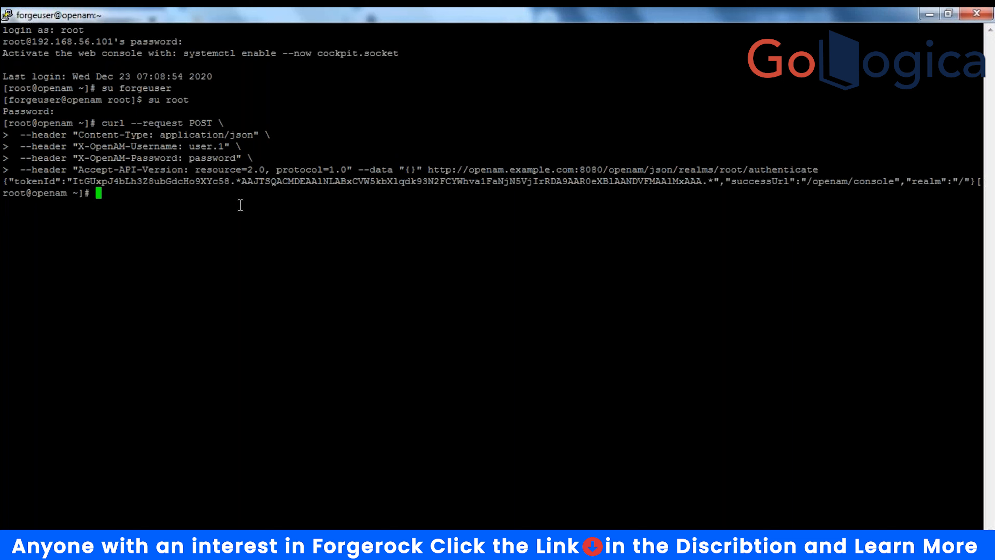
type("export")
type("token=")
- Copy the returned tokenId and export it as the shell variable token
left_click(724, 16)
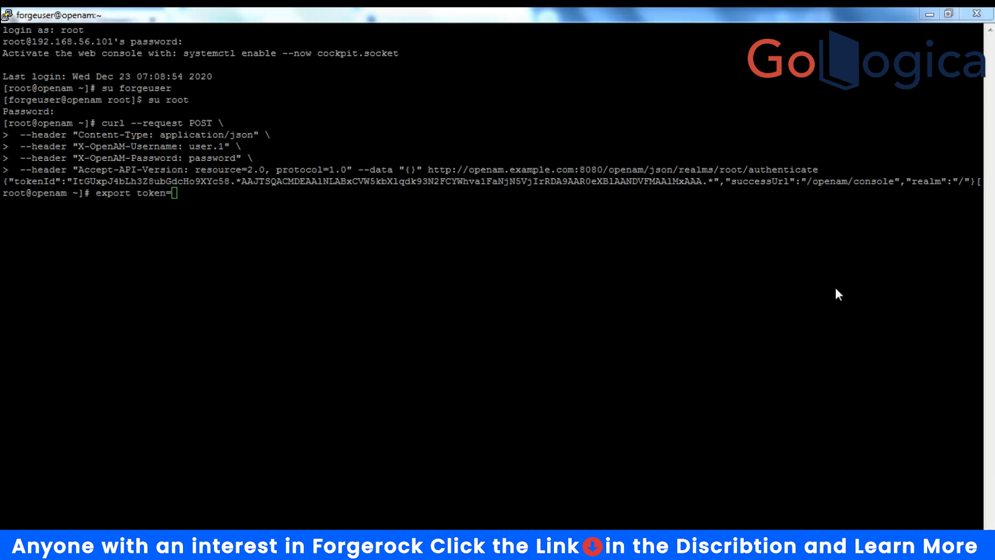
left_click(68, 181)
left_click_drag(68, 181, 720, 182)
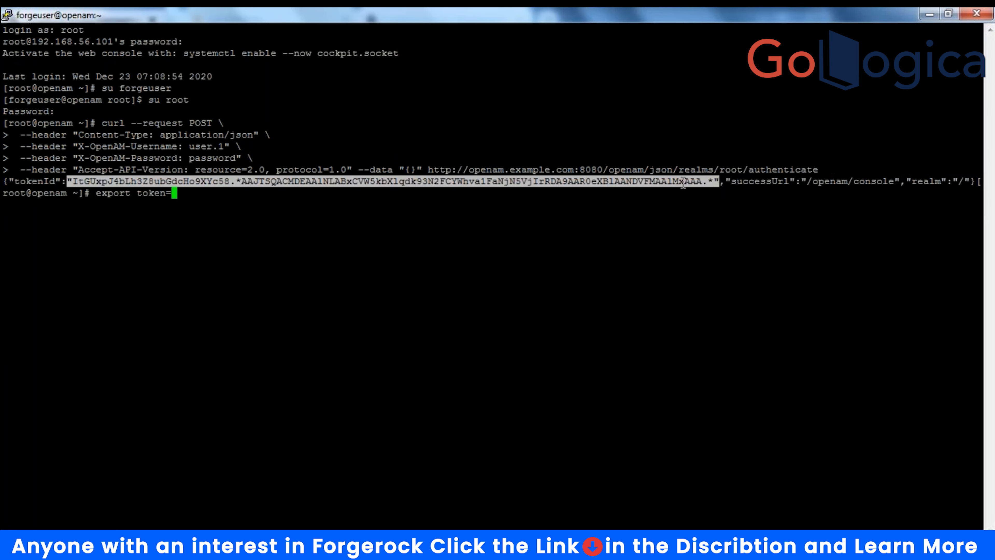
right_click(222, 194)
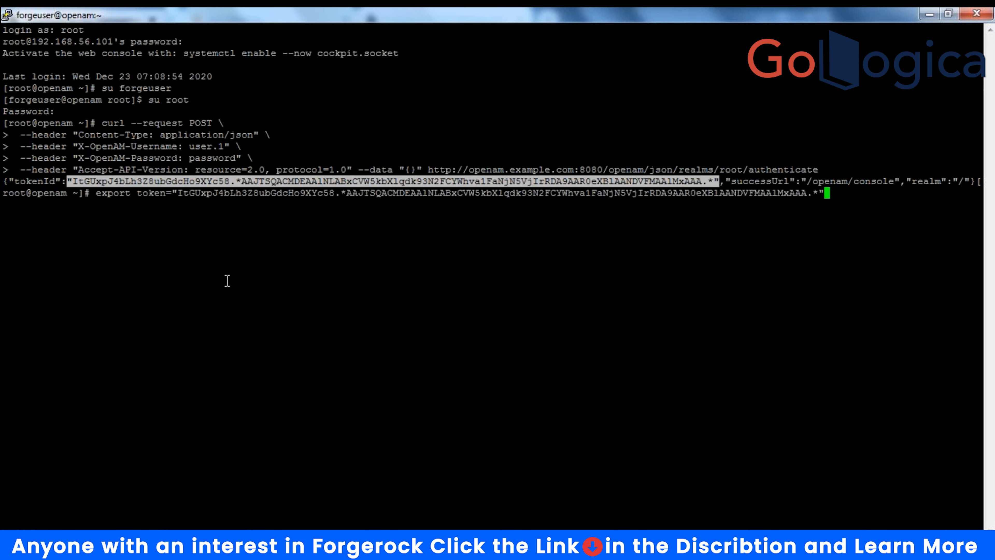
key("Return")
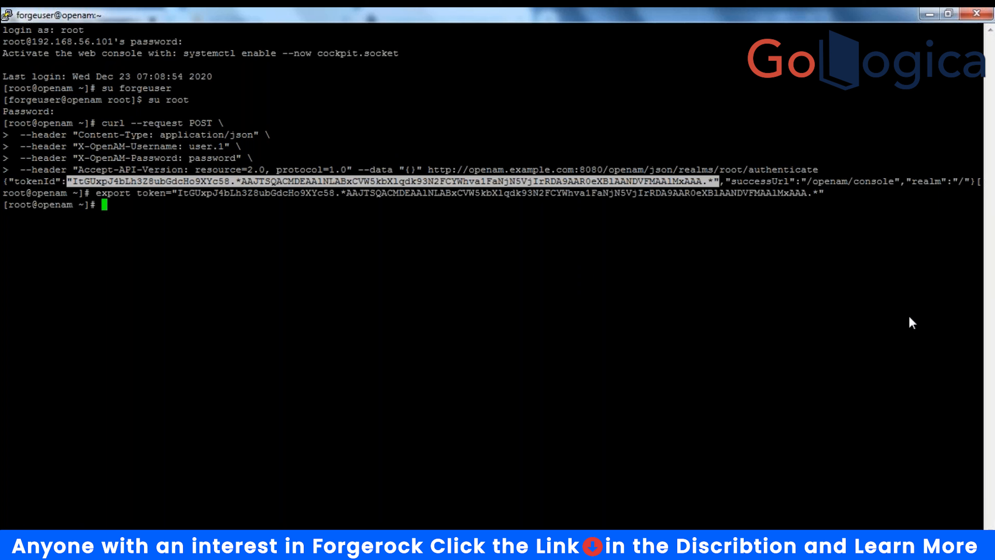
left_click(858, 77)
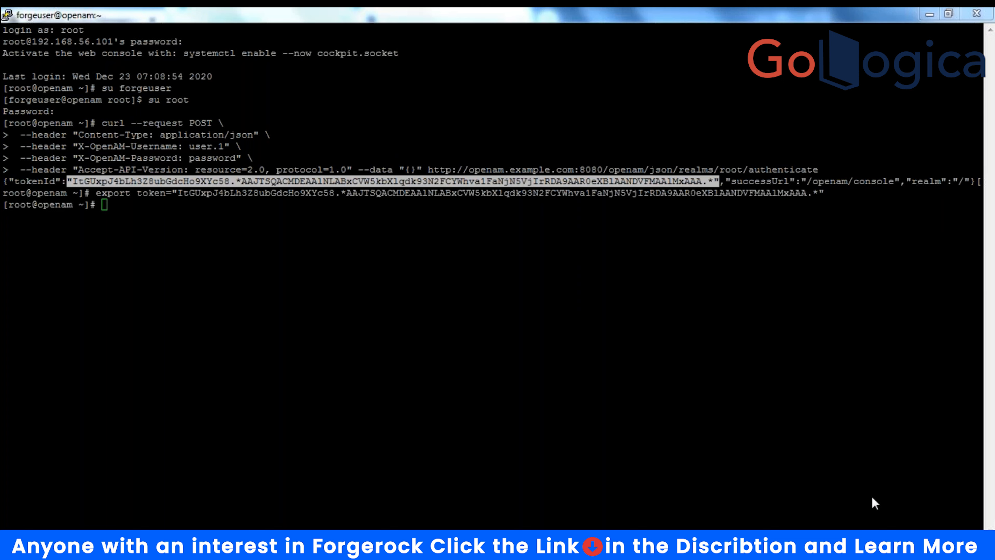
- Run the curl authorize request for appclient with the token cookie, then switch to Postman
key("ctrl+c")
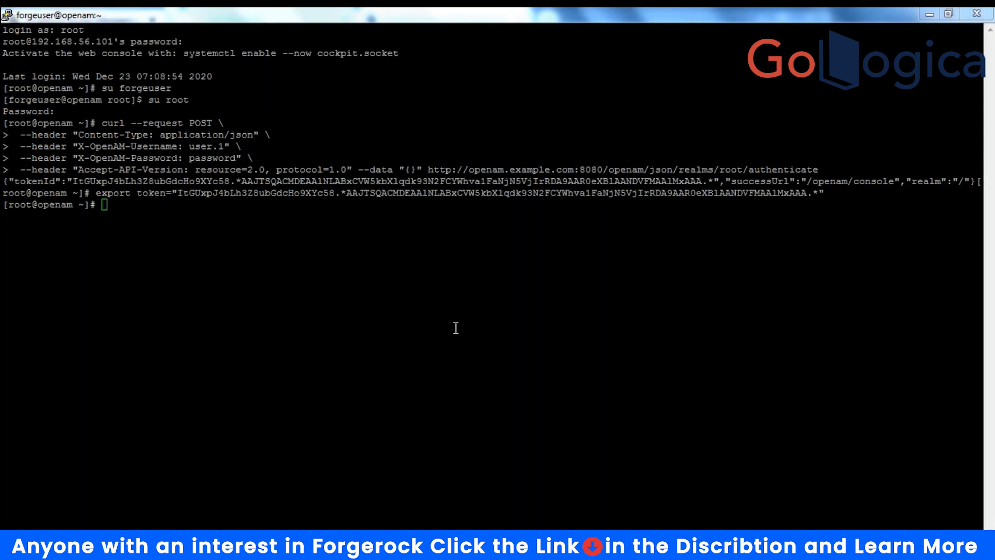
left_click(209, 239)
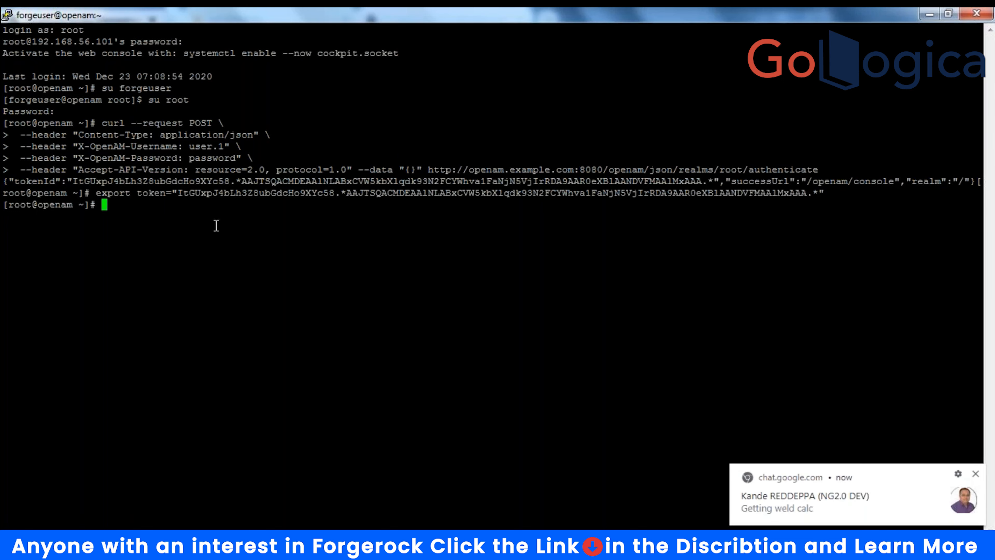
right_click(215, 225)
key("Return")
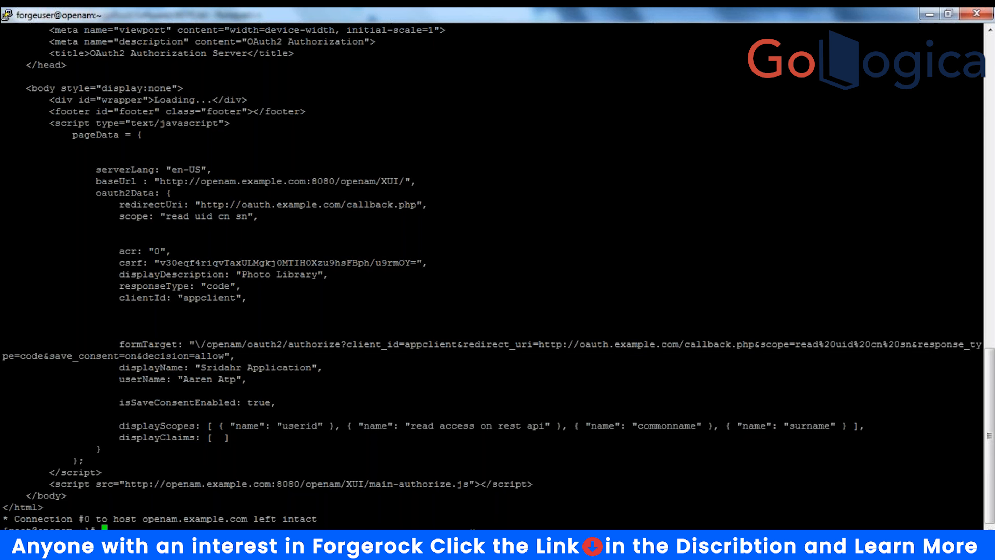
key("alt+Tab")
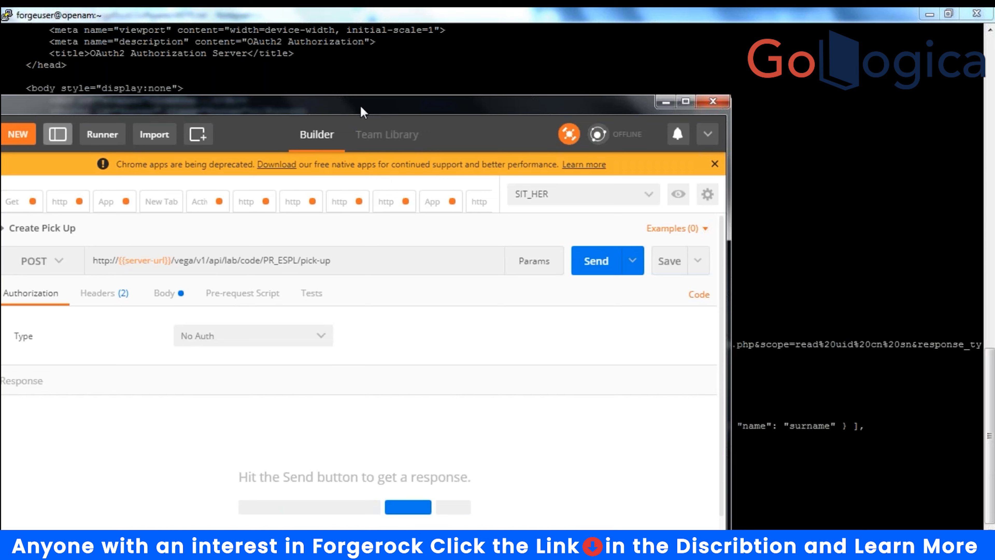
- Start a new Postman collection and enter 'OpenAm' as its name
left_click_drag(361, 111, 462, 81)
left_click(131, 103)
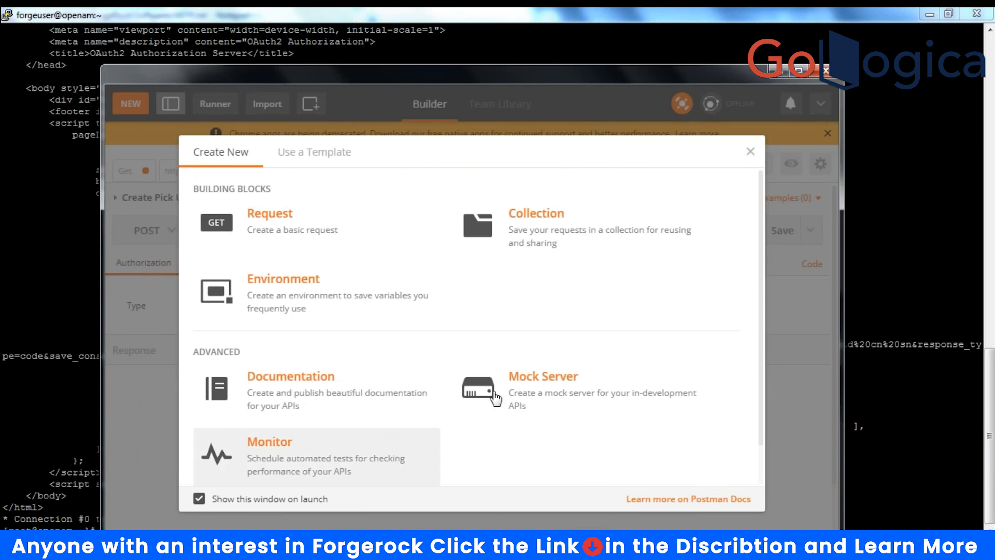
left_click(548, 238)
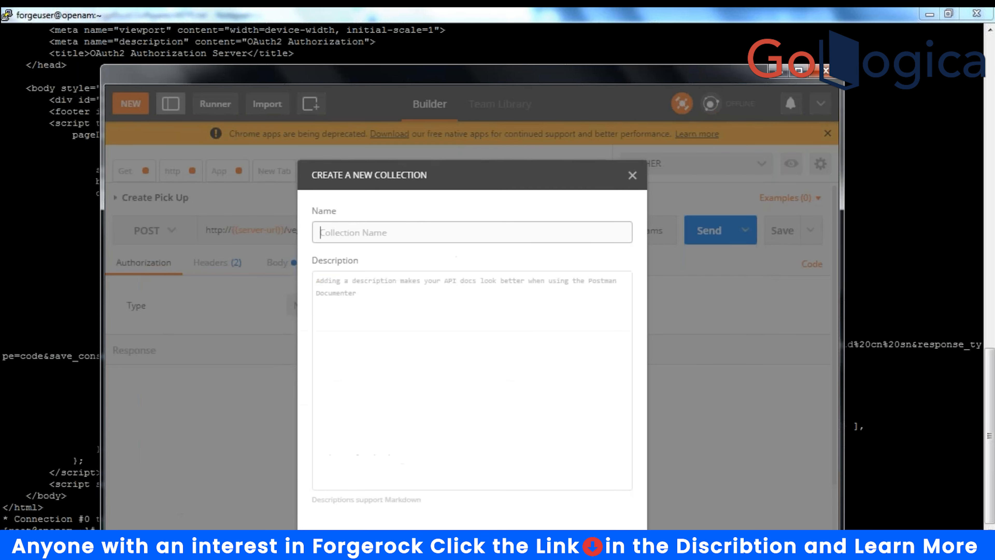
left_click(357, 231)
type("OpenAm")
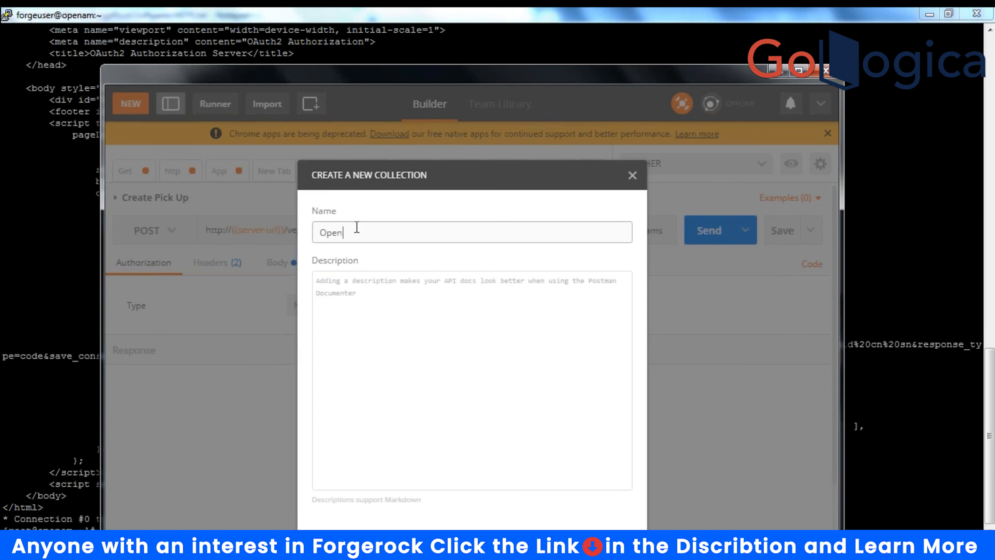
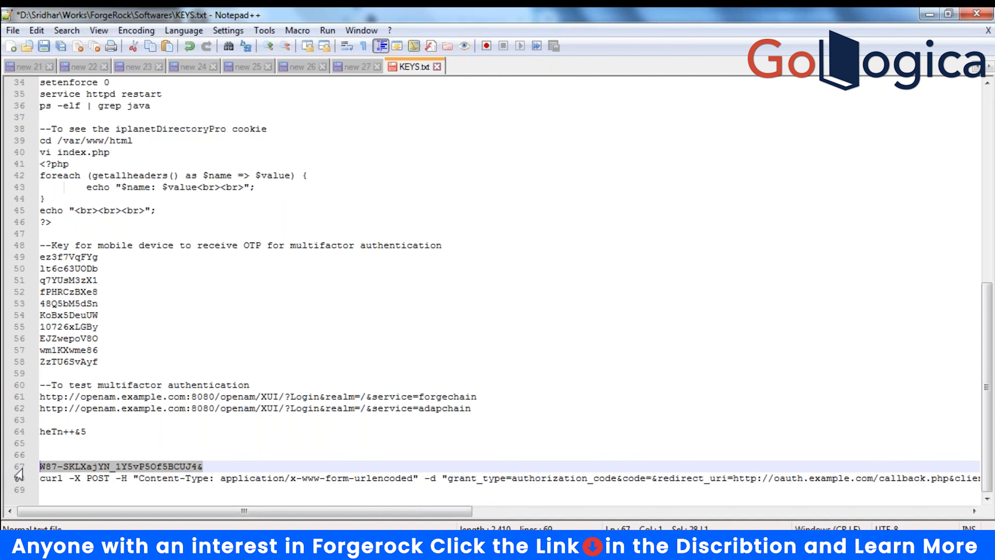
- Paste the authorization code after code= on line 68 and remove the extra ampersand
left_click(201, 467)
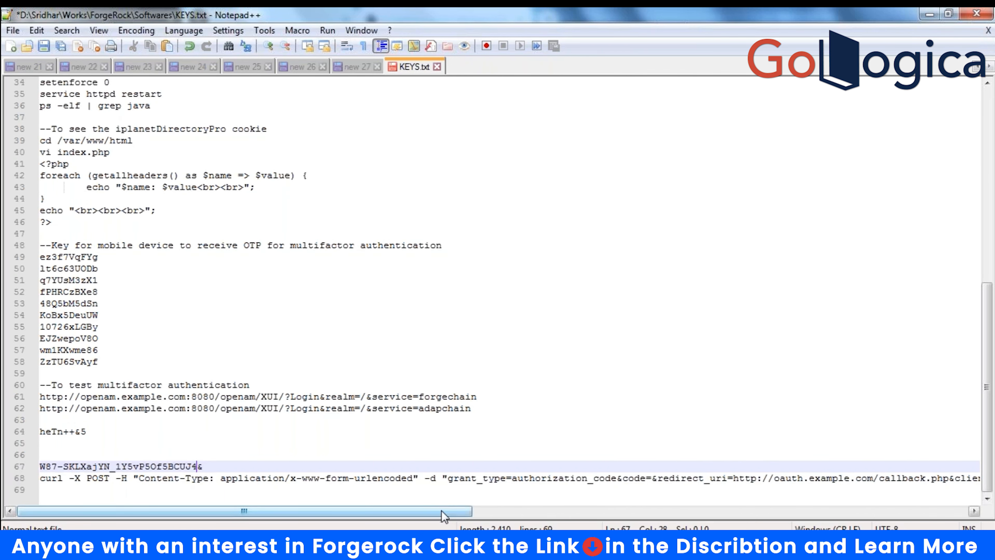
left_click_drag(443, 513, 678, 512)
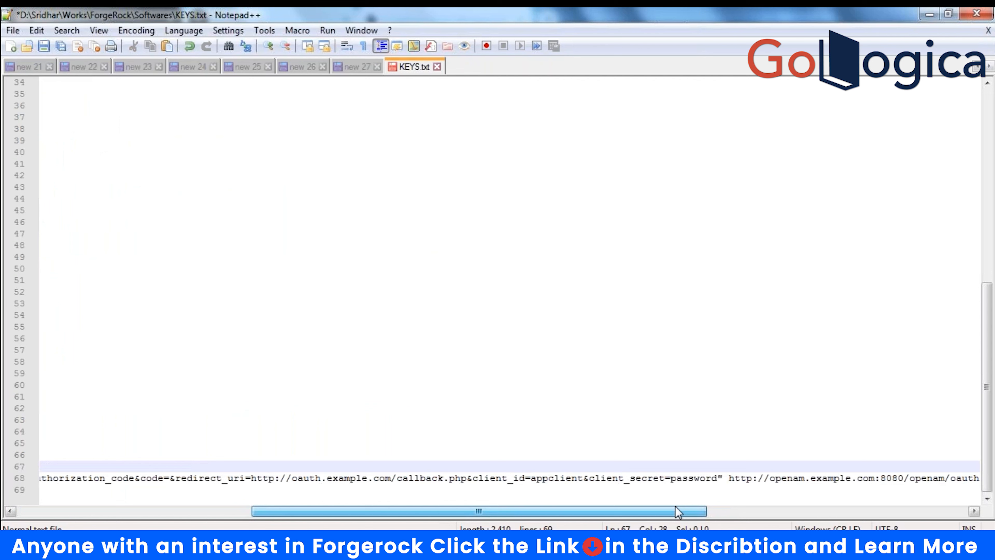
left_click(171, 477)
type("W87-SKLXajYN_1Y5vP5Of5BCUJ4&")
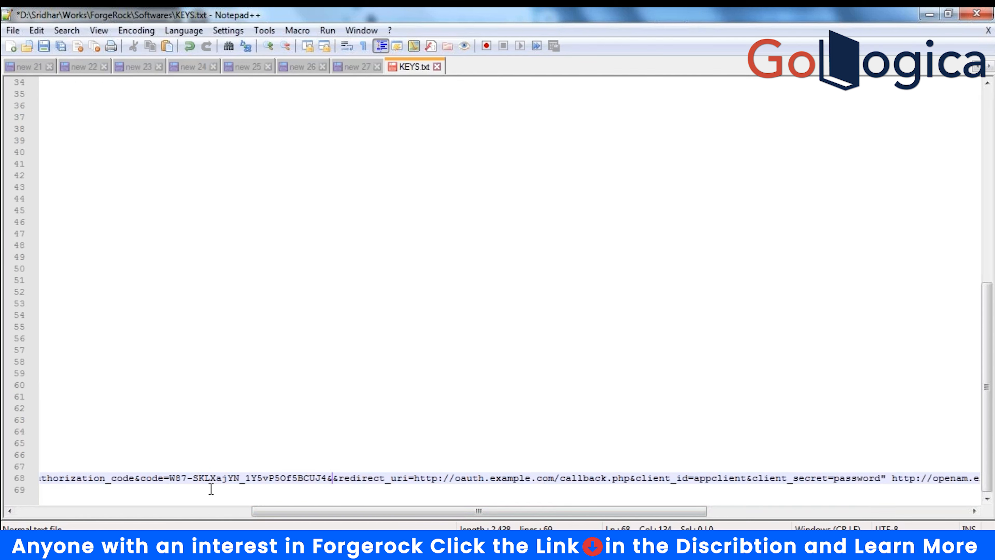
key("BackSpace")
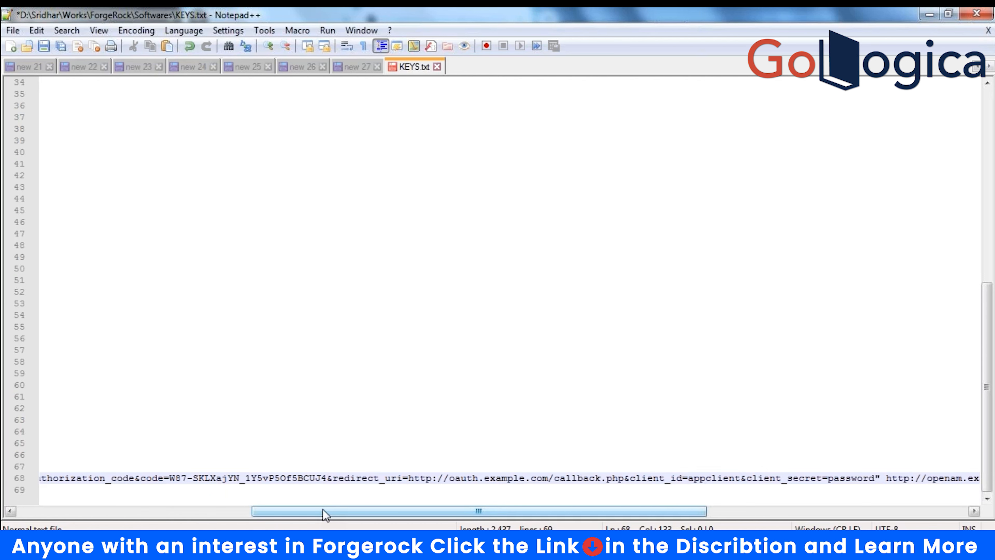
- Select and copy the updated curl token-exchange command on line 68
left_click_drag(319, 512, 85, 511)
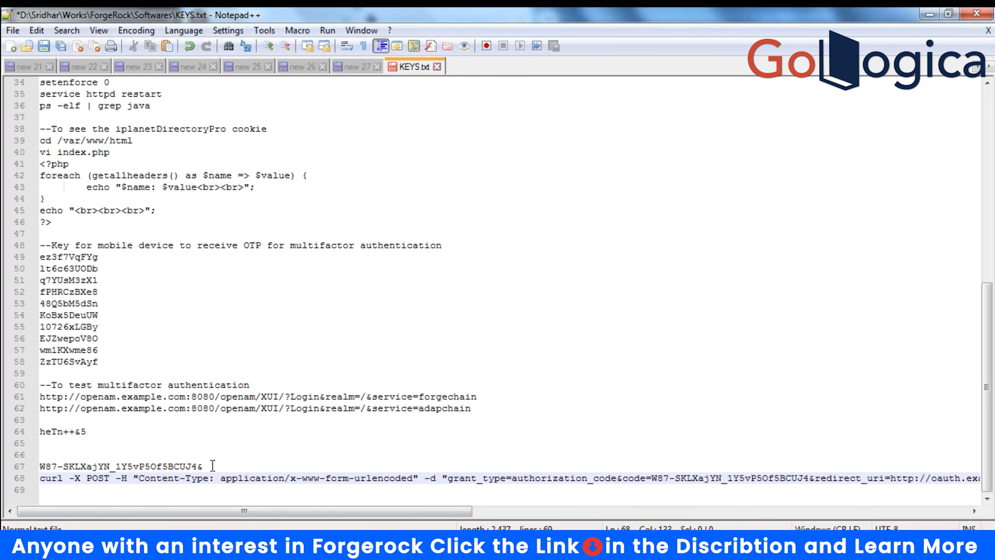
left_click_drag(207, 466, 44, 472)
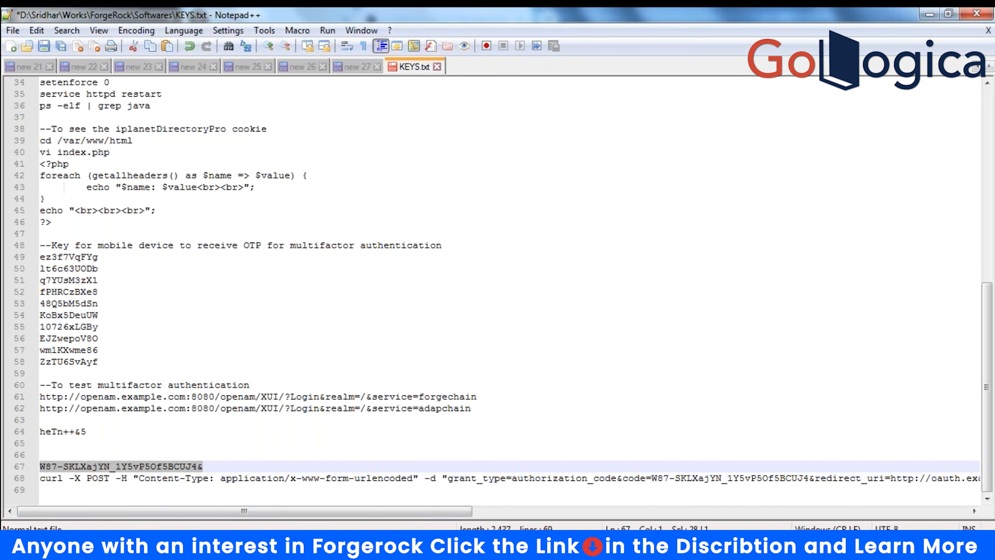
left_click(507, 406)
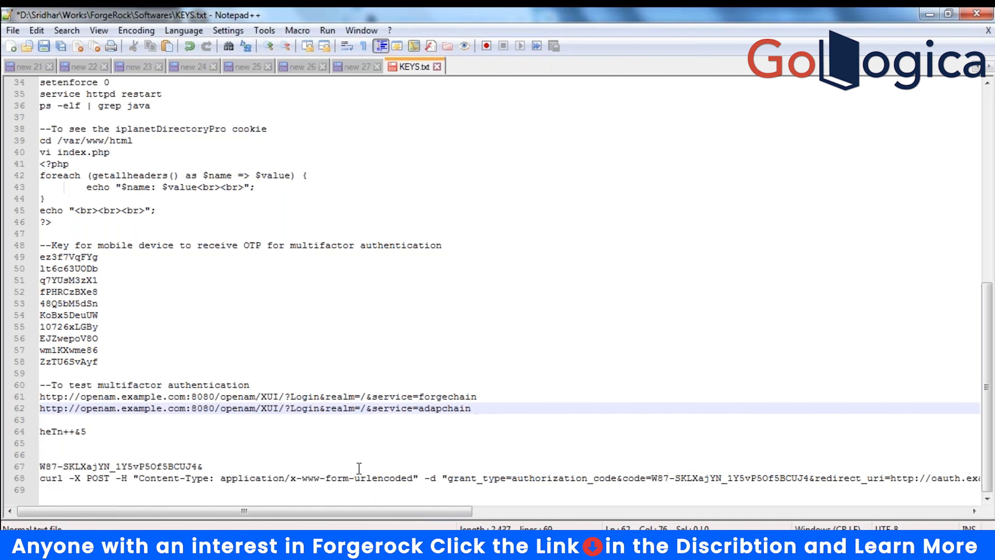
left_click(221, 465)
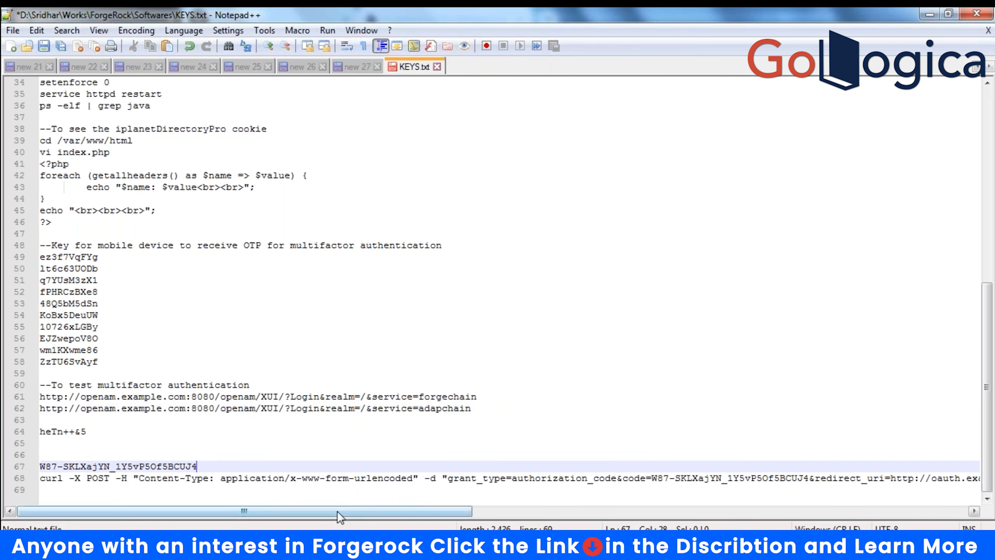
key("Down")
key("Home")
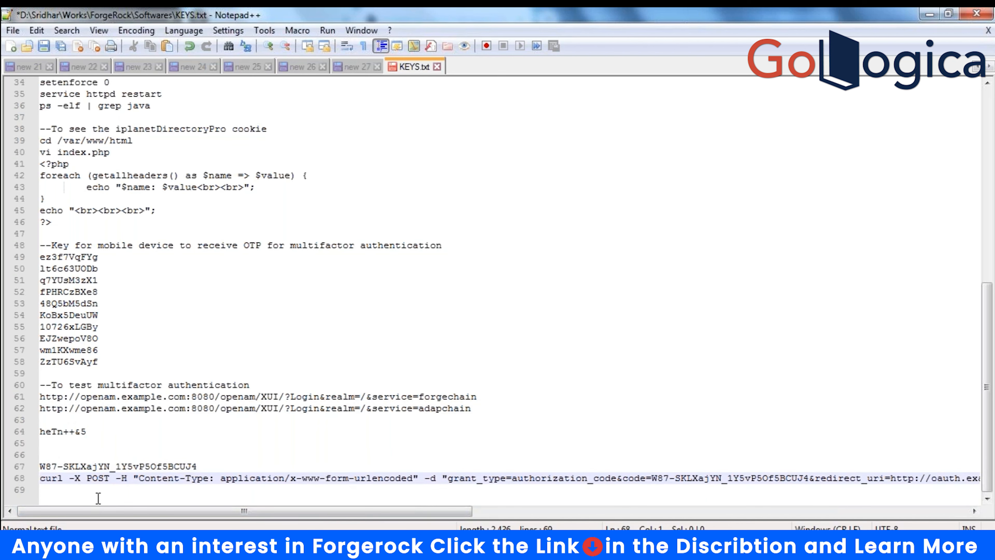
left_click(161, 545)
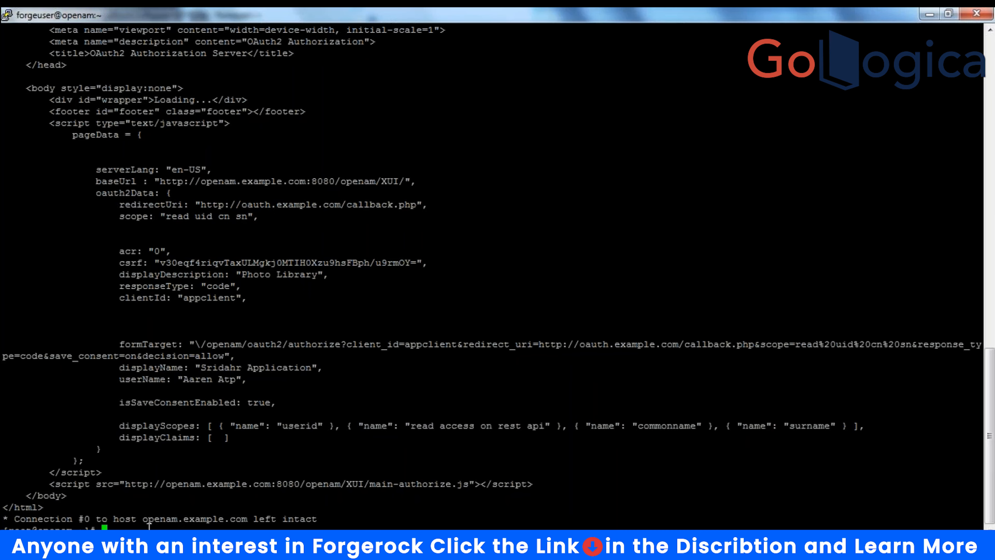
- Run the pasted curl access-token request in PuTTY, which returns an invalid_grant error
right_click(150, 525)
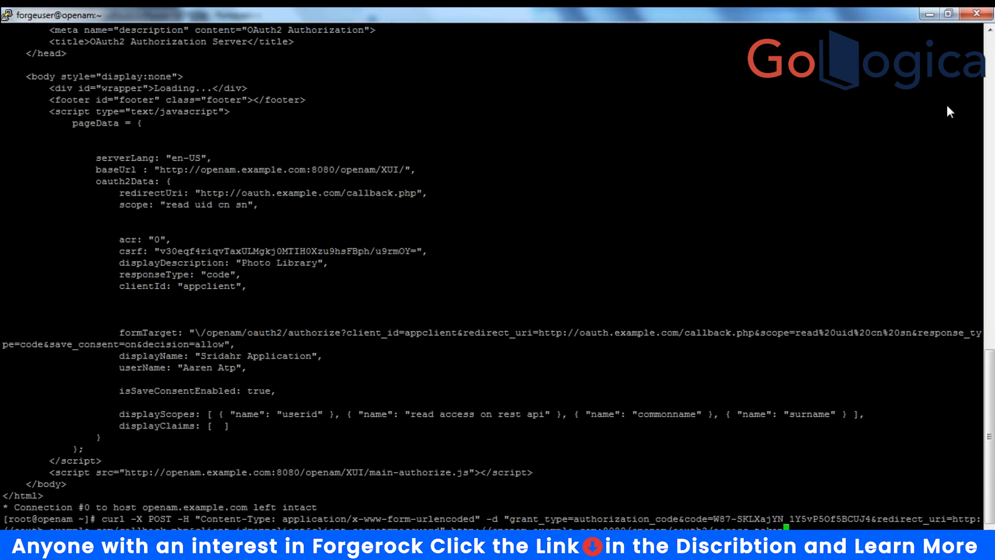
key("Return")
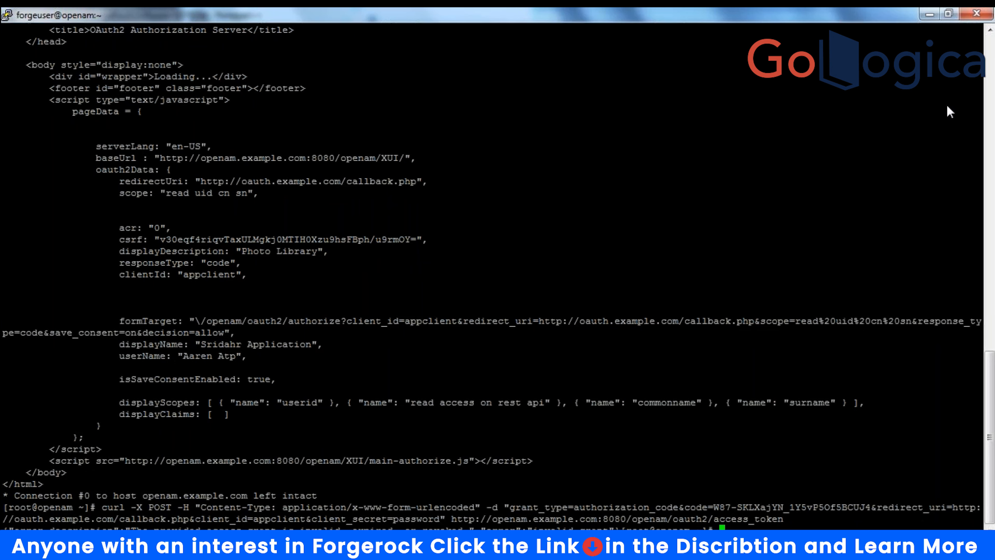
key("Return")
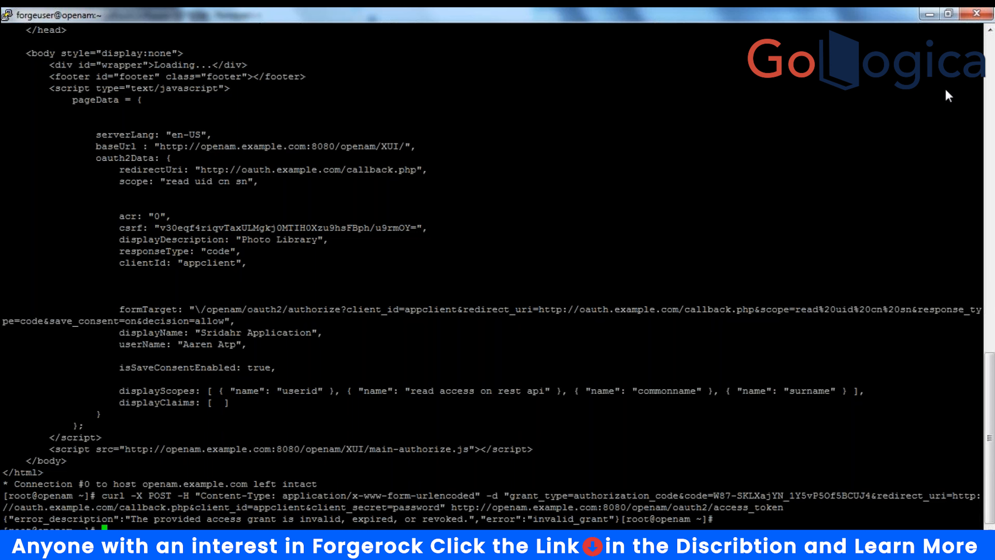
left_click(280, 479)
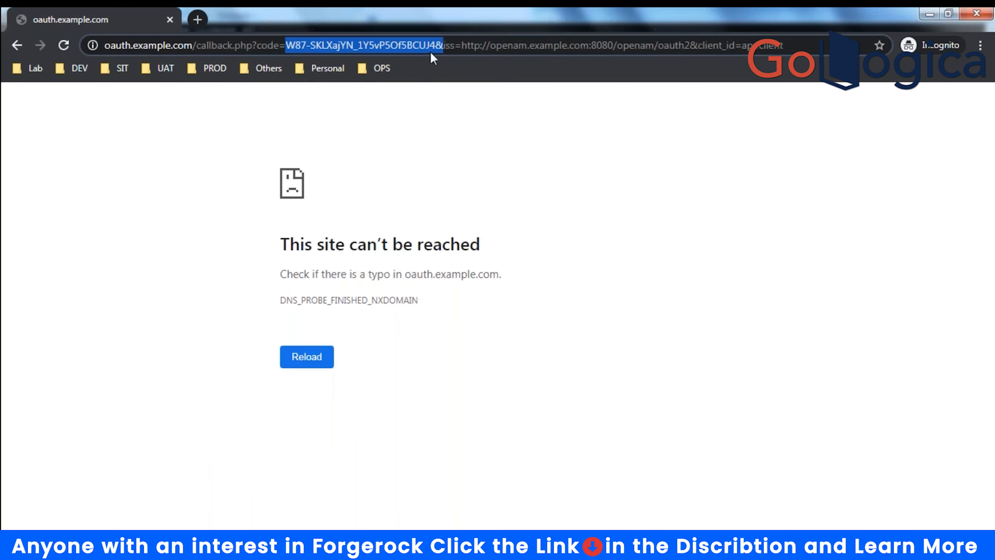
- Re-run the OpenAM authorize URL in a new Chrome tab to get a fresh code
left_click(472, 46)
key("ctrl+a")
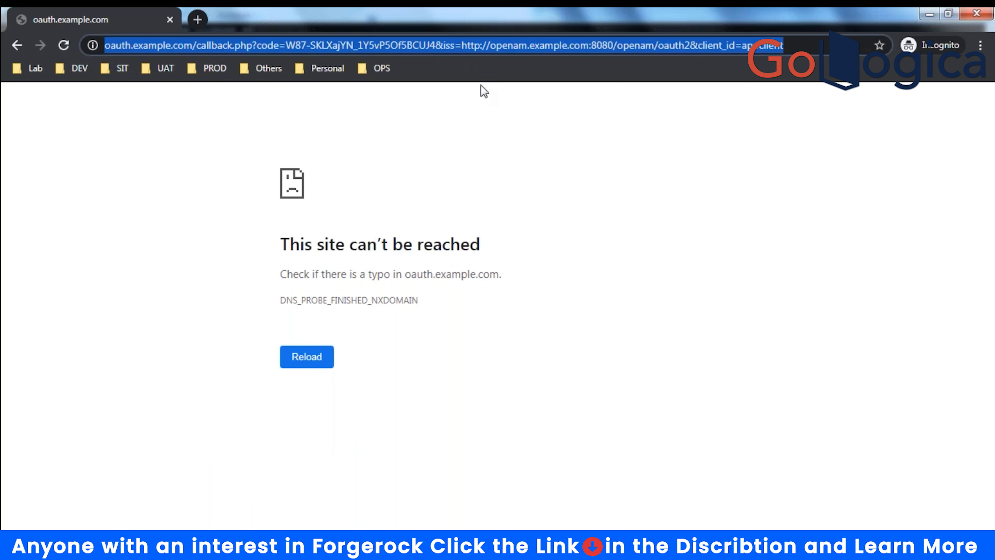
left_click(486, 93)
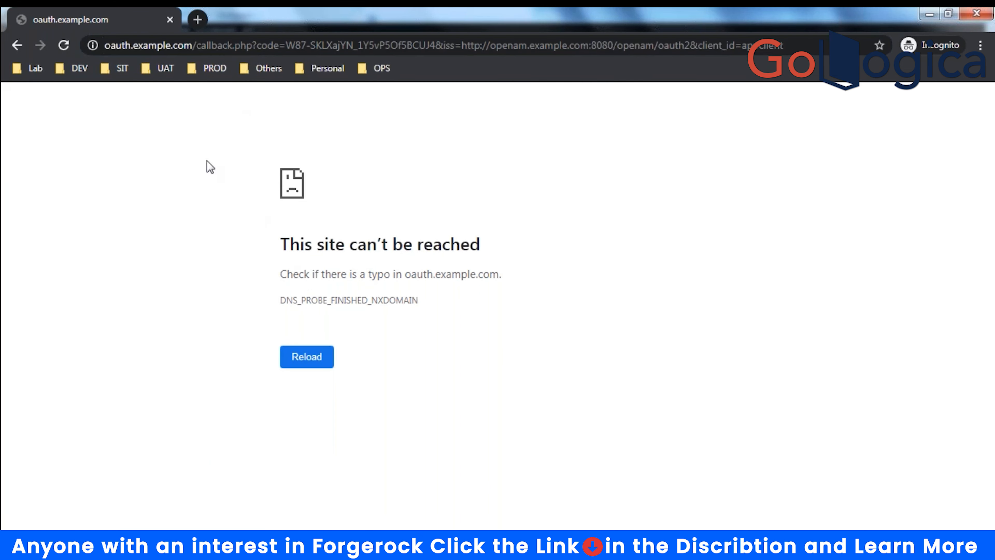
left_click(213, 46)
type("http://openam.example.com:8080/openam/oauth2/authorize?client_id=appclient&redirect_uri=http://oauth.example.com/callback.php&scope=read%20uid%20cn%20sn&response_type=code&save_consent=on&decision=allow")
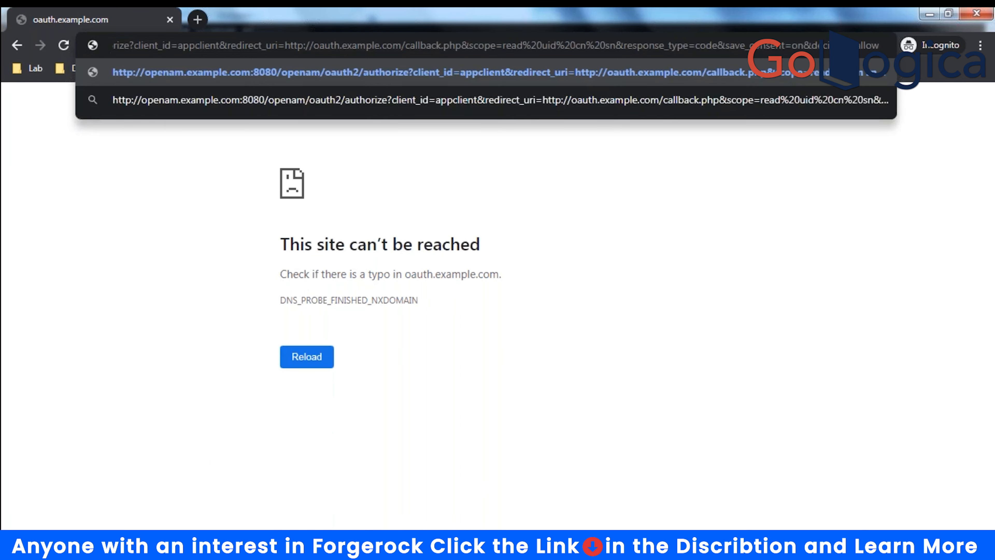
left_click(197, 19)
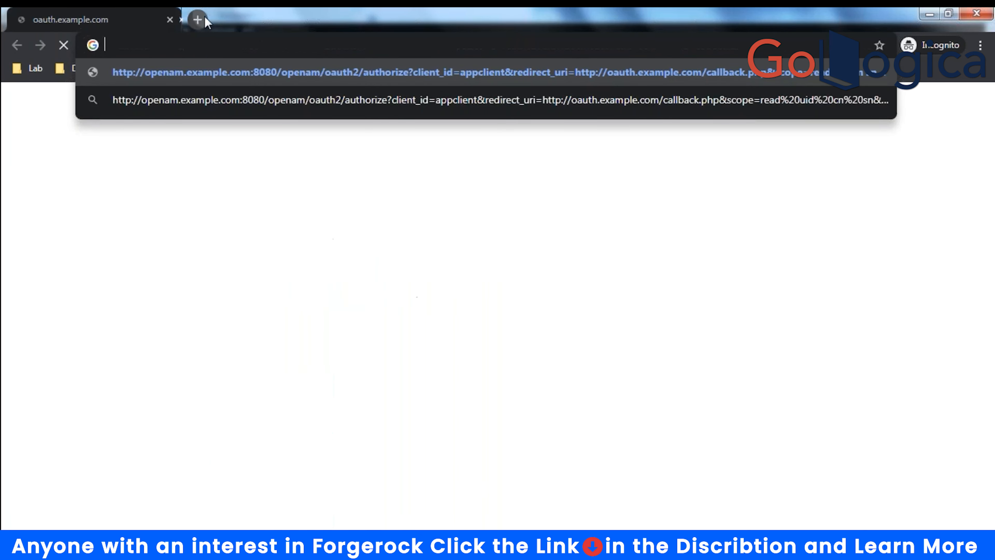
key("Return")
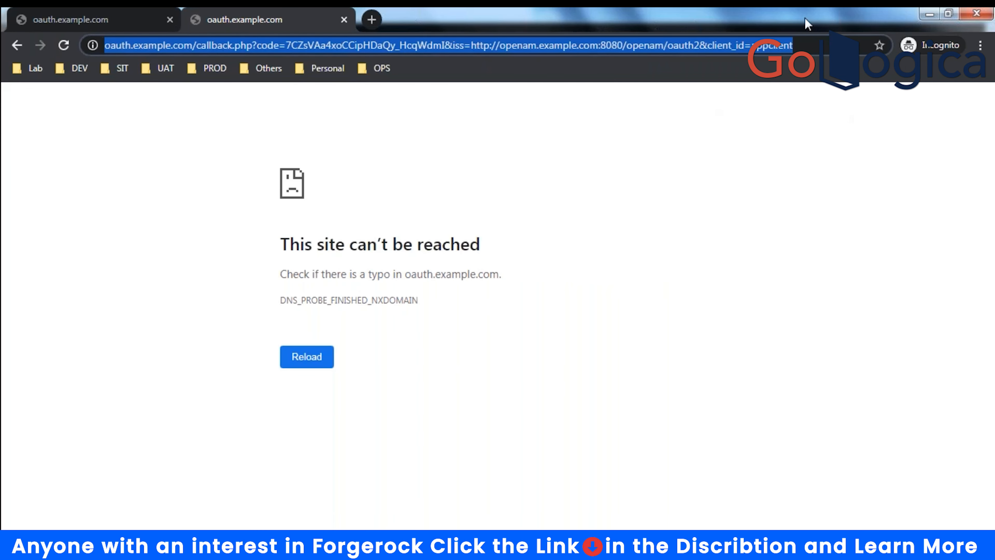
- Select and copy the new authorization code from the callback address
left_click(280, 45)
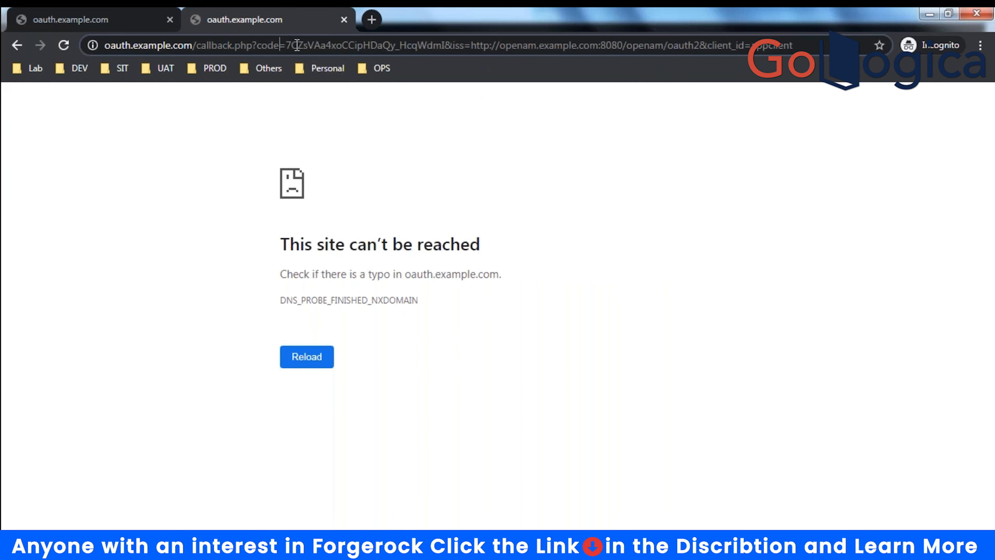
left_click_drag(286, 45, 446, 45)
key("ctrl+c")
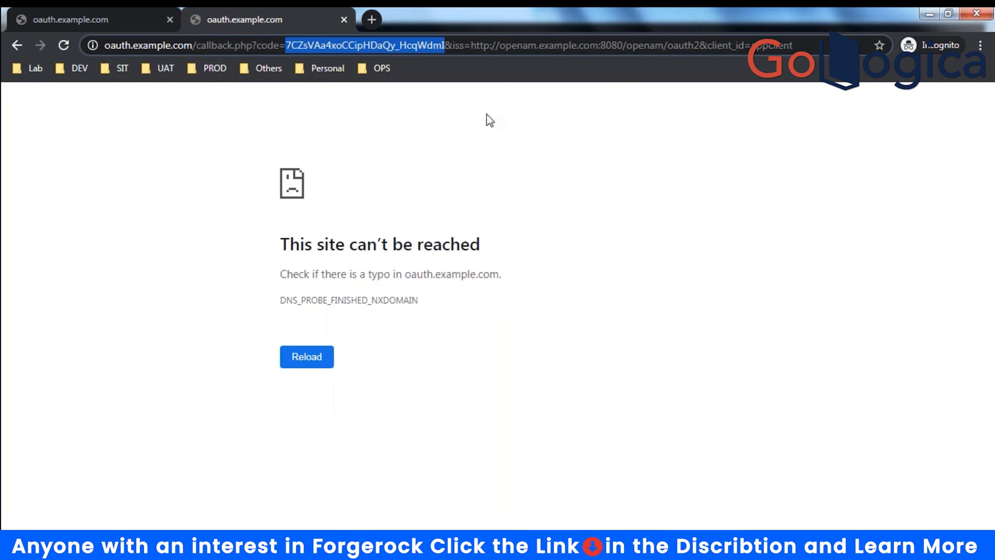
key("alt+Tab")
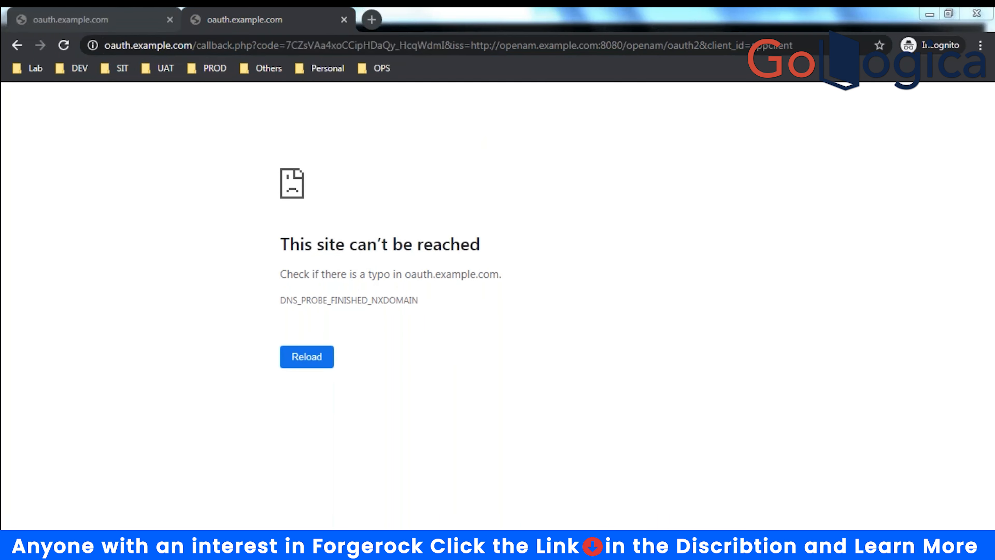
left_click(323, 469)
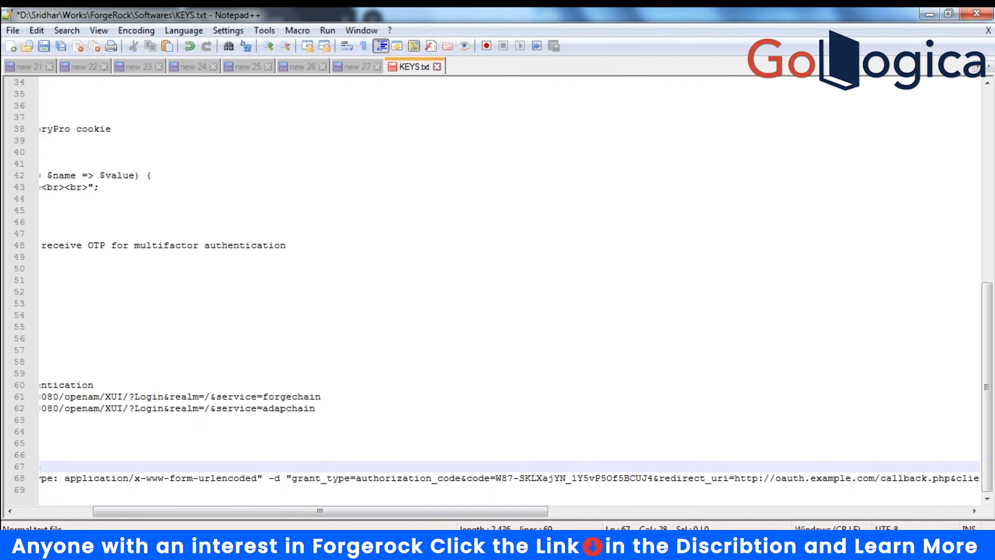
- Replace the old code on line 68 with the new one and copy the whole curl command
left_click_drag(479, 511, 486, 511)
left_click_drag(482, 479, 638, 478)
key("ctrl+v")
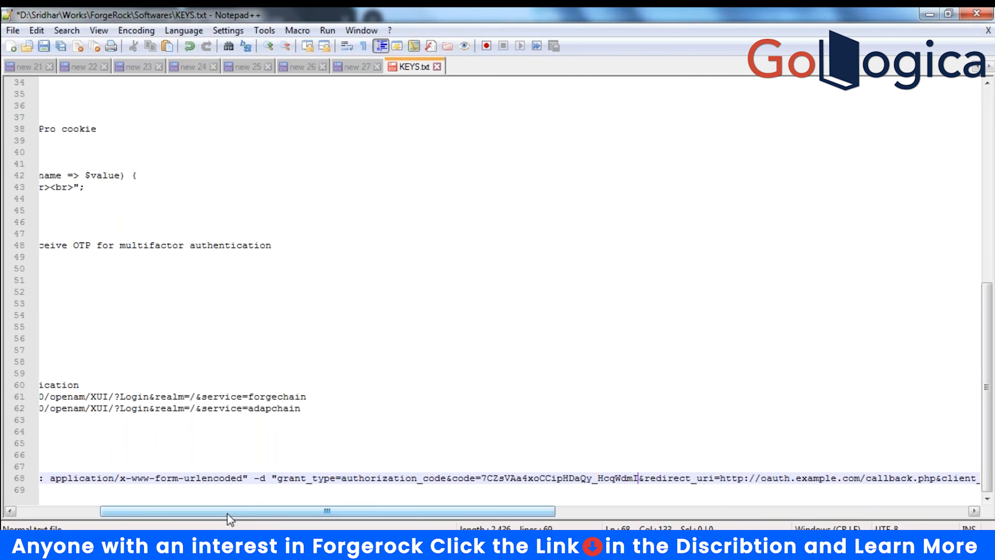
left_click_drag(228, 514, 137, 515)
key("Home")
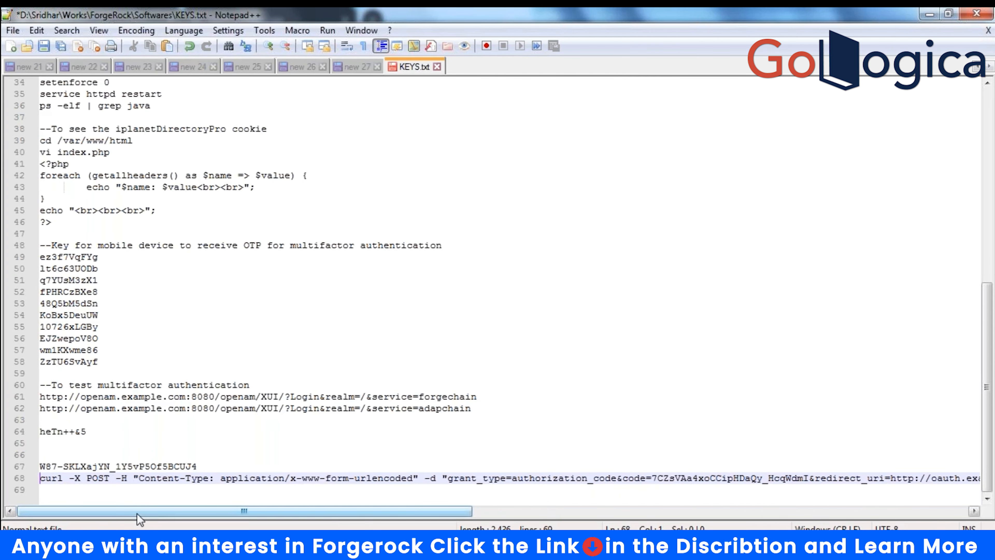
key("shift+Right")
key("shift+Right")
key("shift+Right")
key("shift+Right")
left_click_drag(416, 513, 952, 487)
key("shift+Down")
key("super+c")
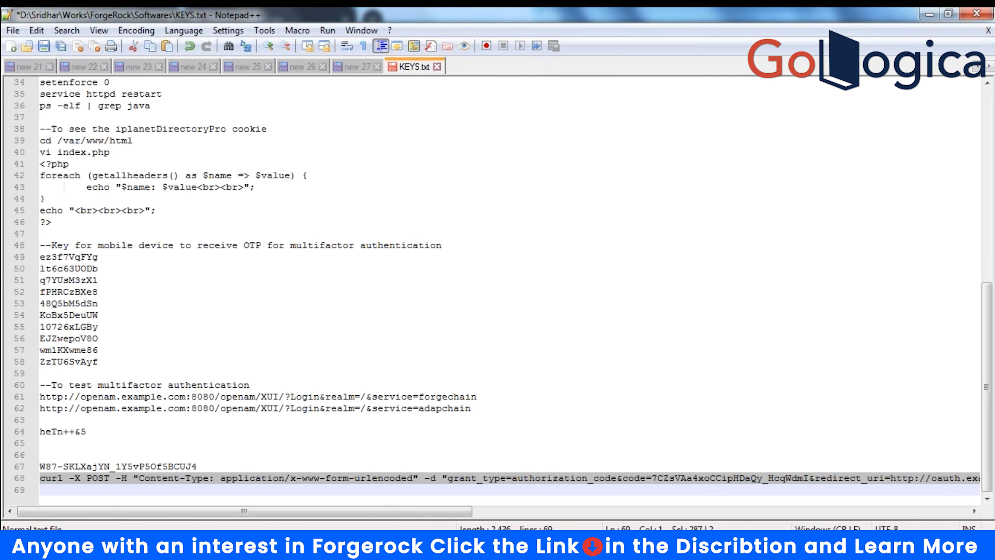
key("alt+Tab")
key("Return")
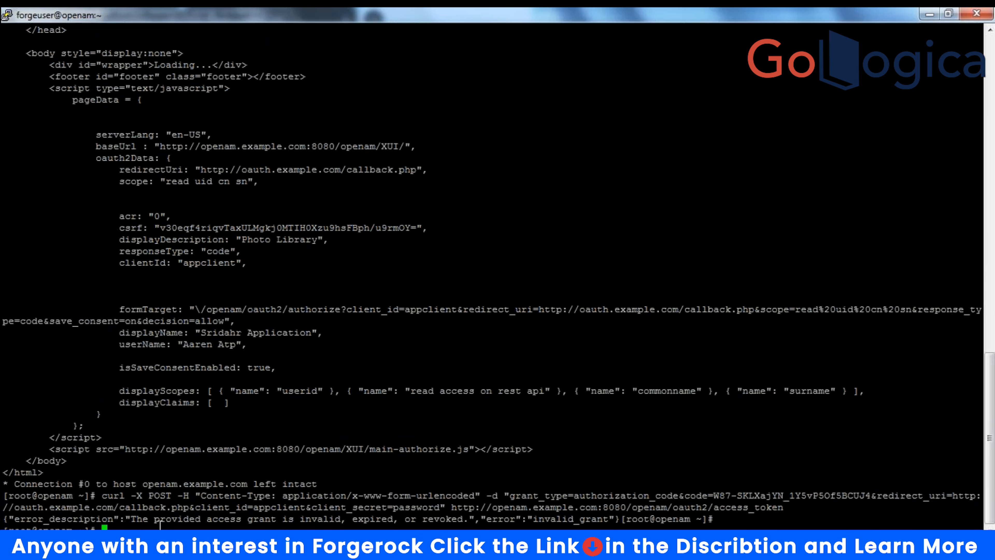
- Run the updated token request to get a Bearer access token and copy its access_token value
right_click(160, 524)
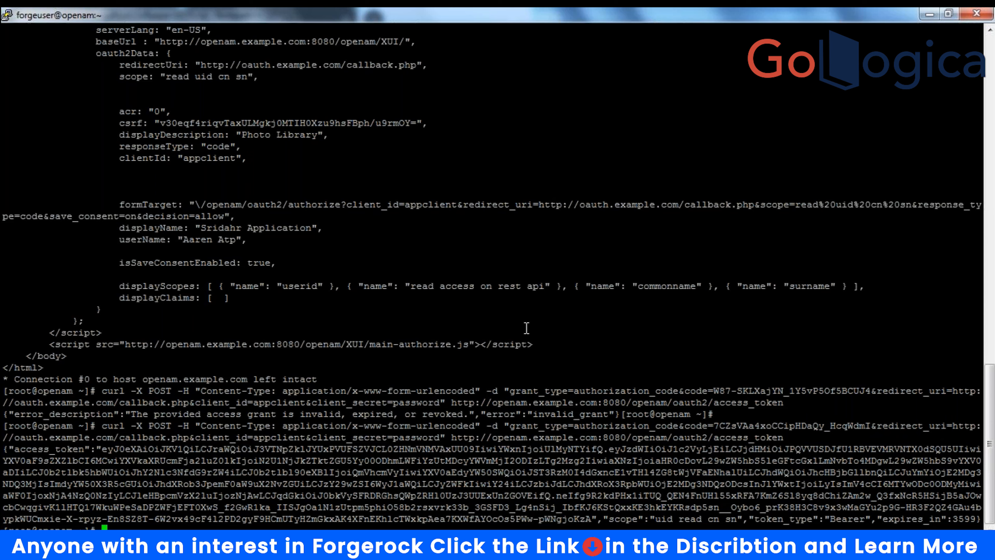
key("Return")
key("Return")
key("Return")
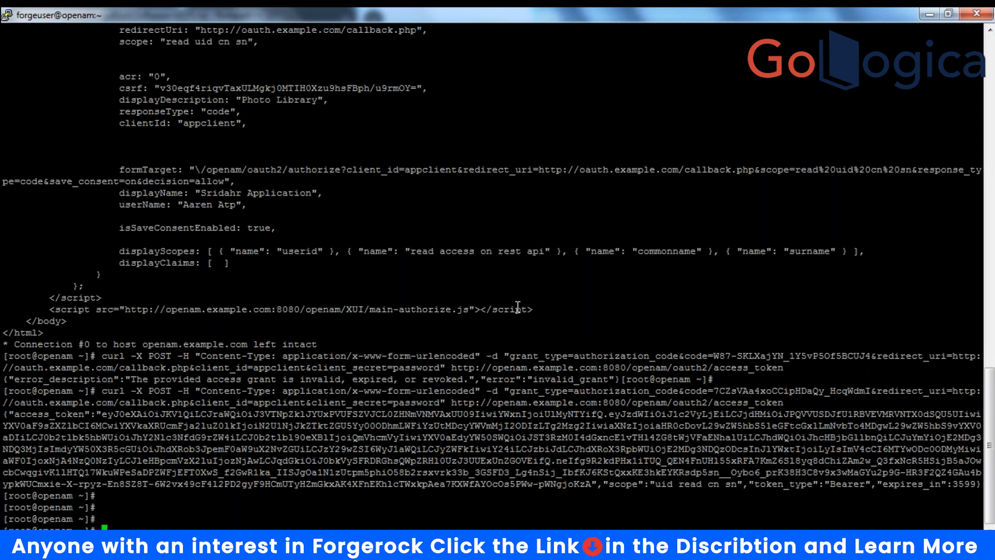
left_click(736, 191)
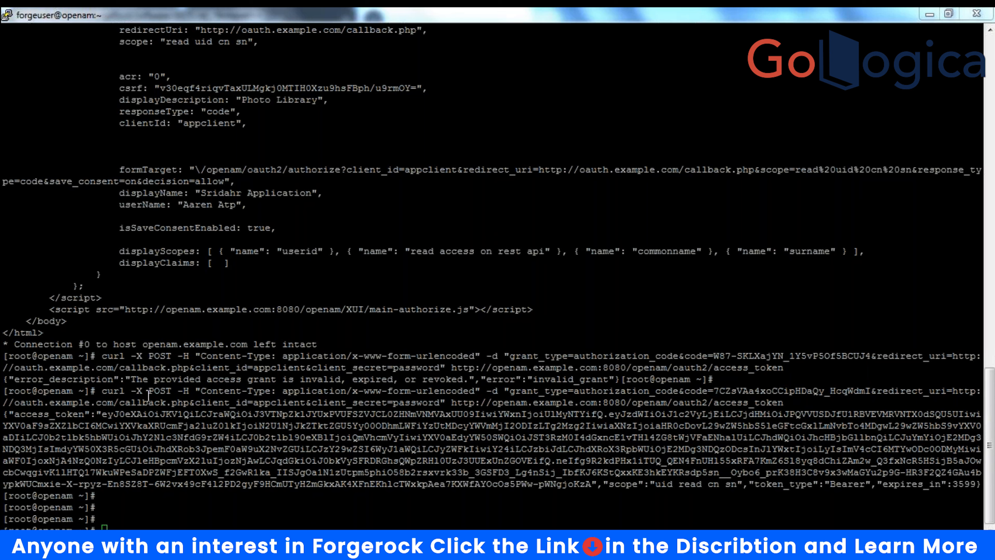
left_click_drag(97, 414, 597, 485)
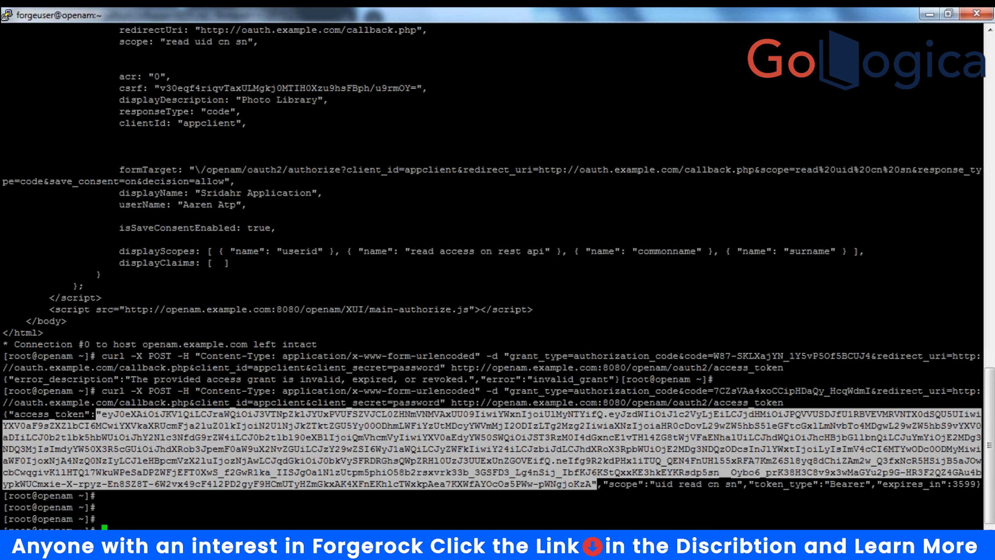
- Open jwt.io in a new incognito Chrome tab
mouse_move(199, 551)
left_click(281, 472)
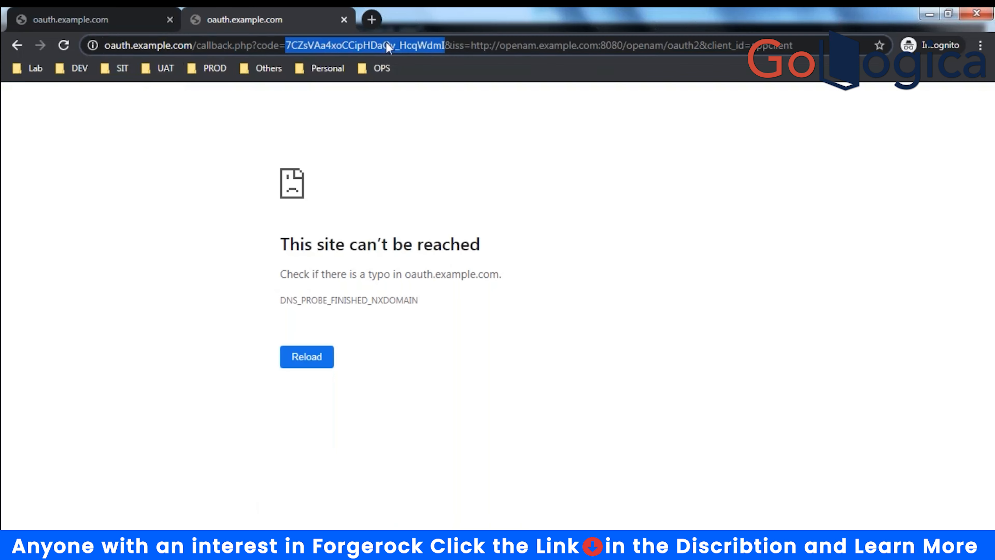
left_click(198, 97)
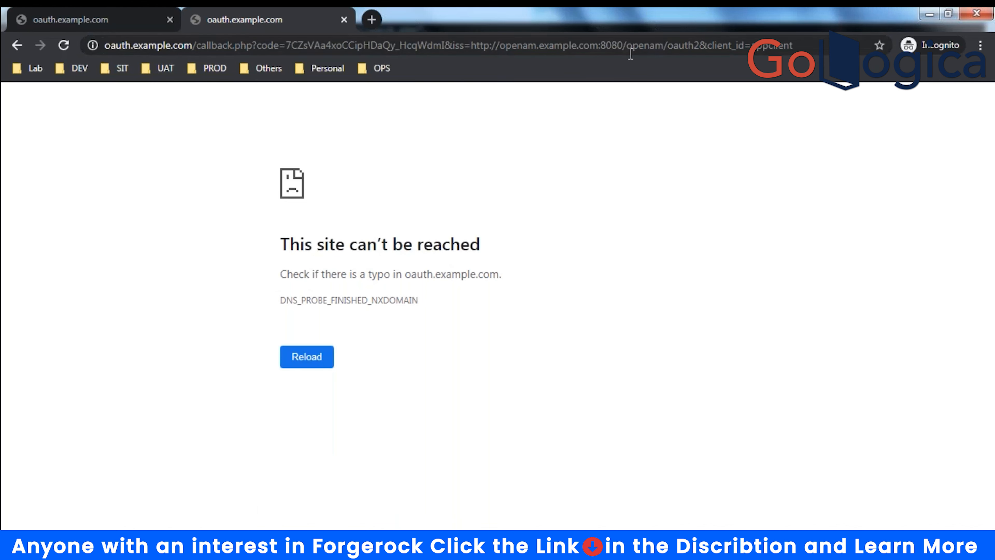
double_click(700, 22)
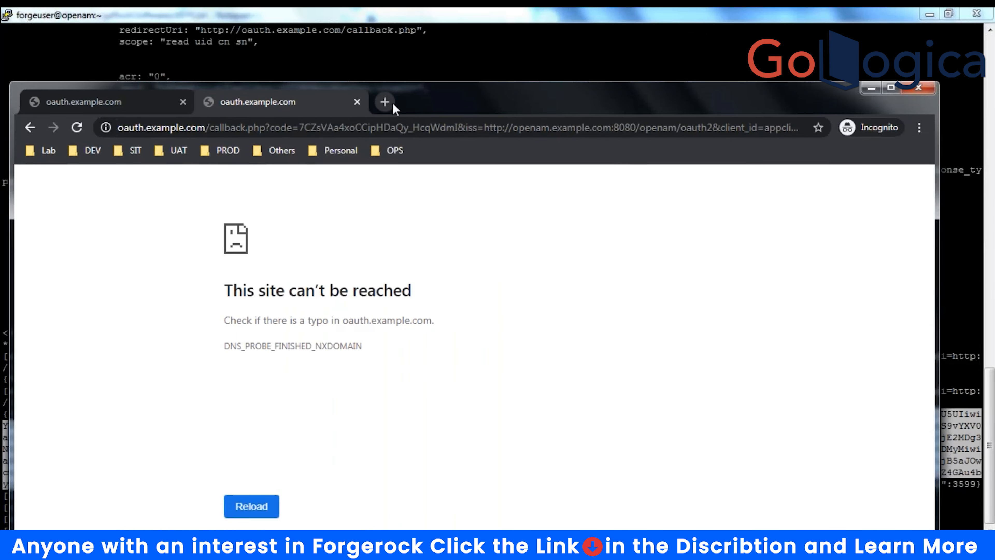
left_click(386, 102)
right_click(362, 127)
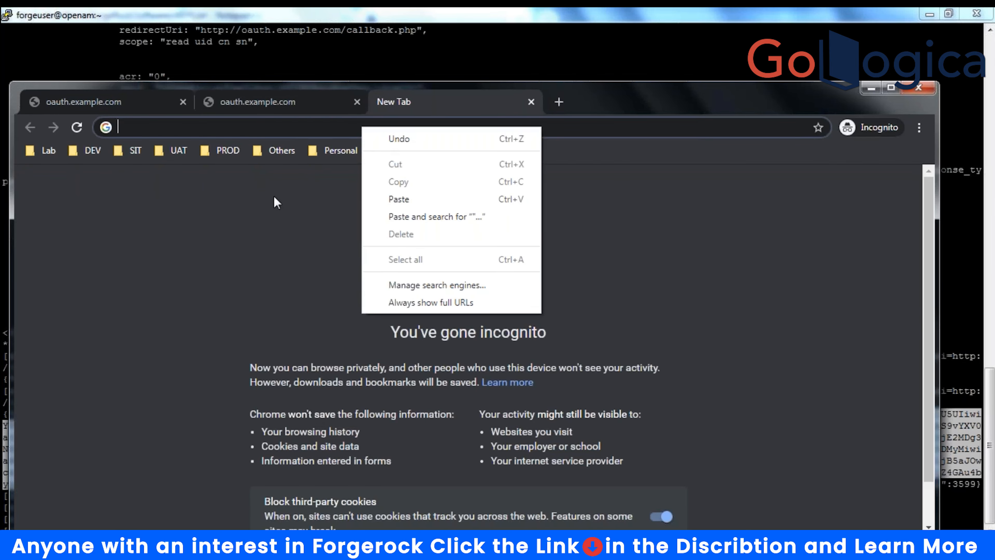
left_click(196, 130)
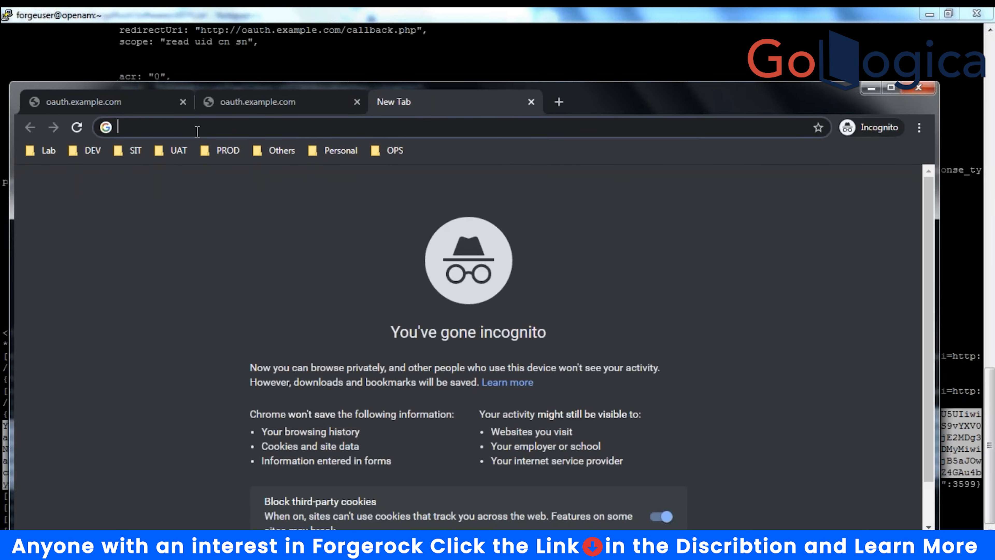
type("jwt.")
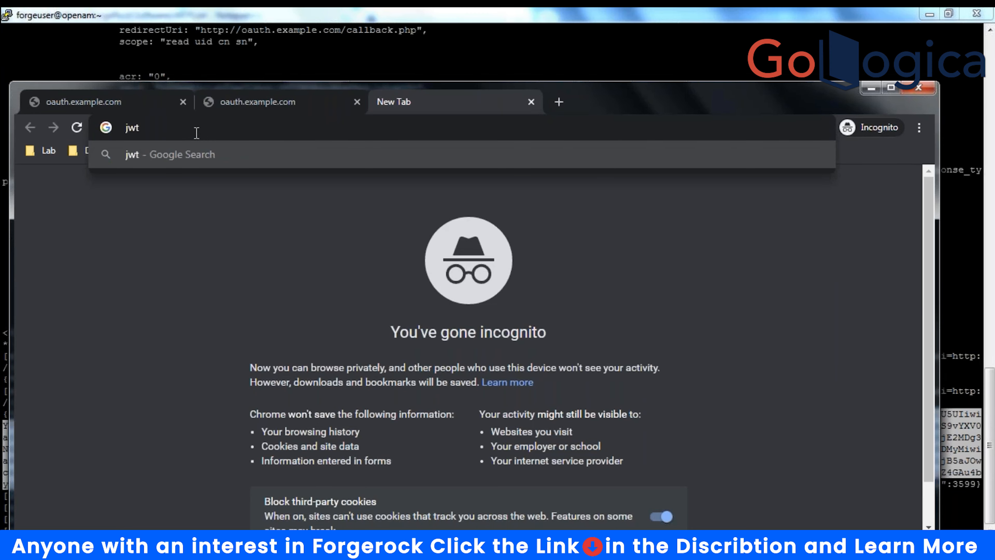
type("io")
key("Return")
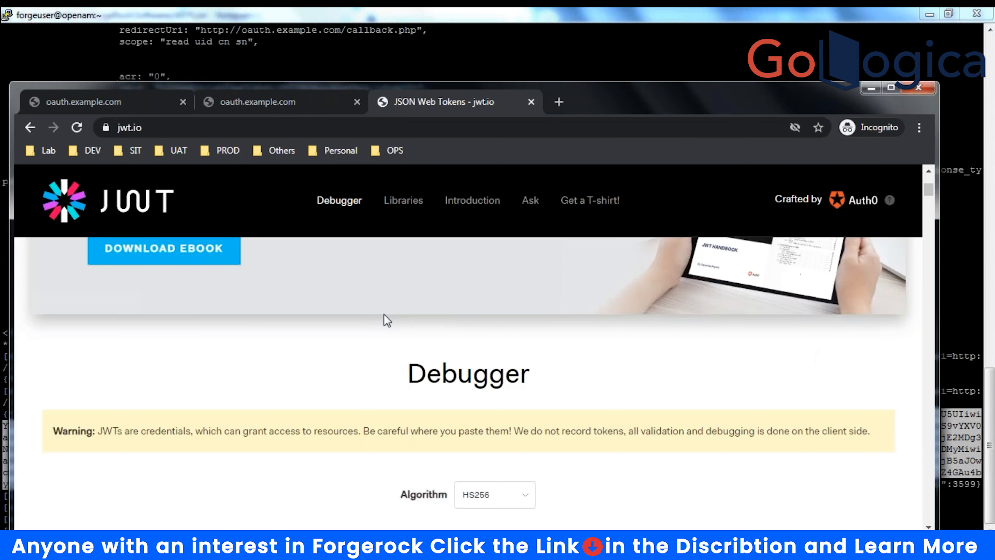
- Delete the sample token from jwt.io's Encoded box
scroll(382, 318, "down", 9)
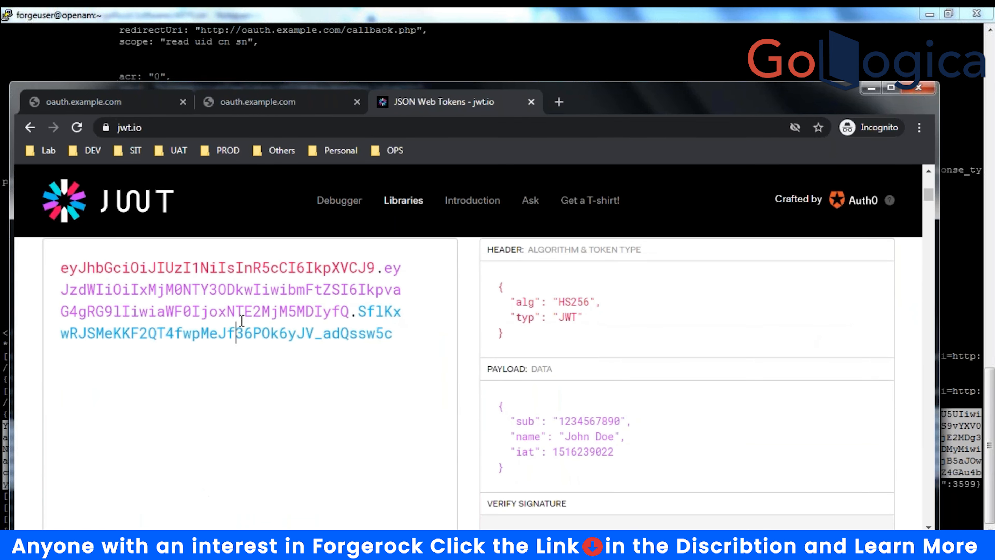
key("ctrl+a")
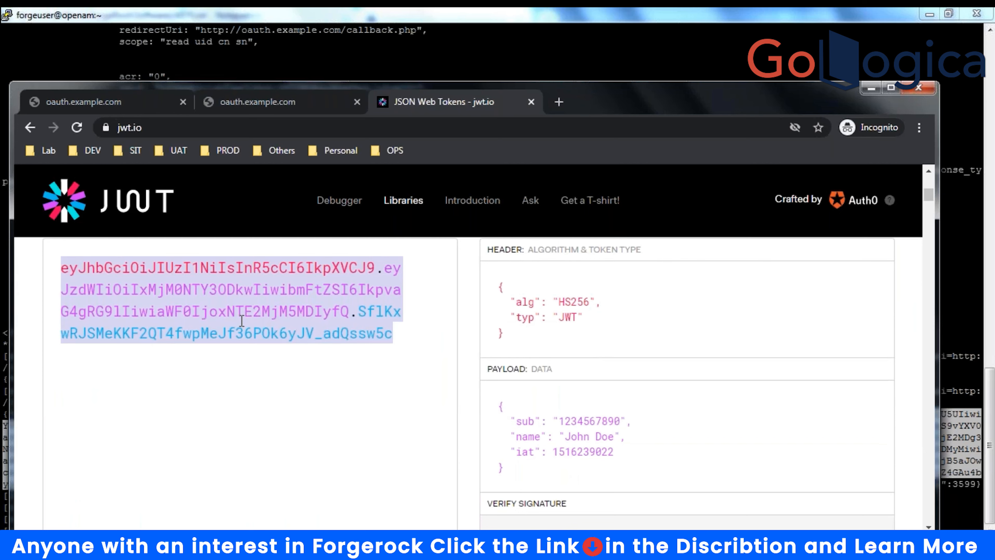
key("BackSpace")
- Paste the access token into jwt.io and review its RS256 header and OAUTH2_STATELESS_GRANT payload
key("ctrl+v")
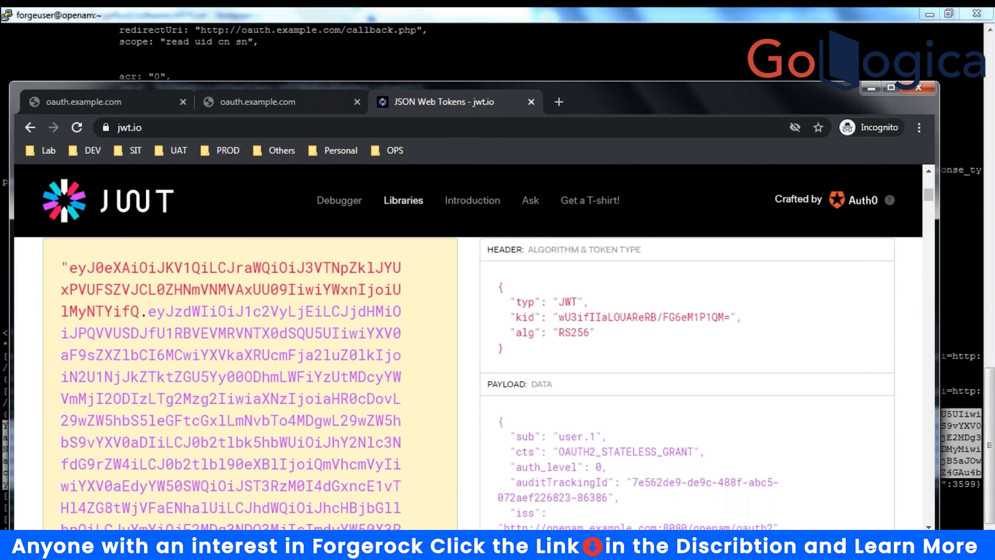
double_click(595, 96)
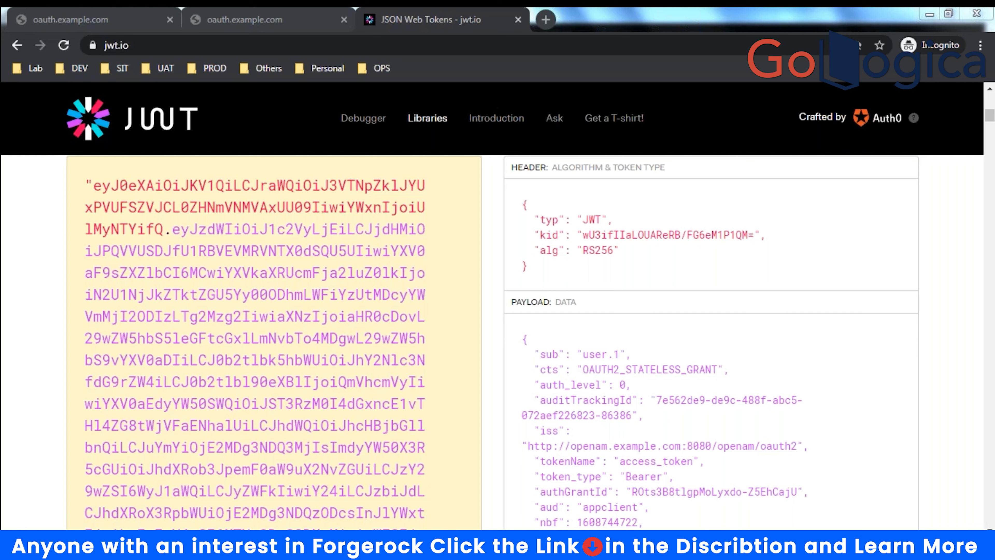
left_click(987, 115)
left_click_drag(988, 118, 988, 122)
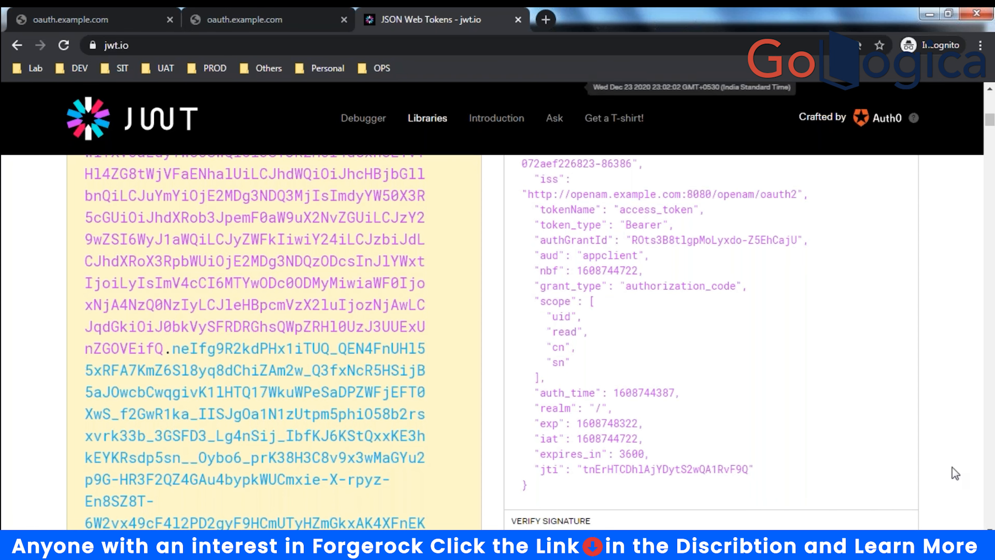
left_click(443, 546)
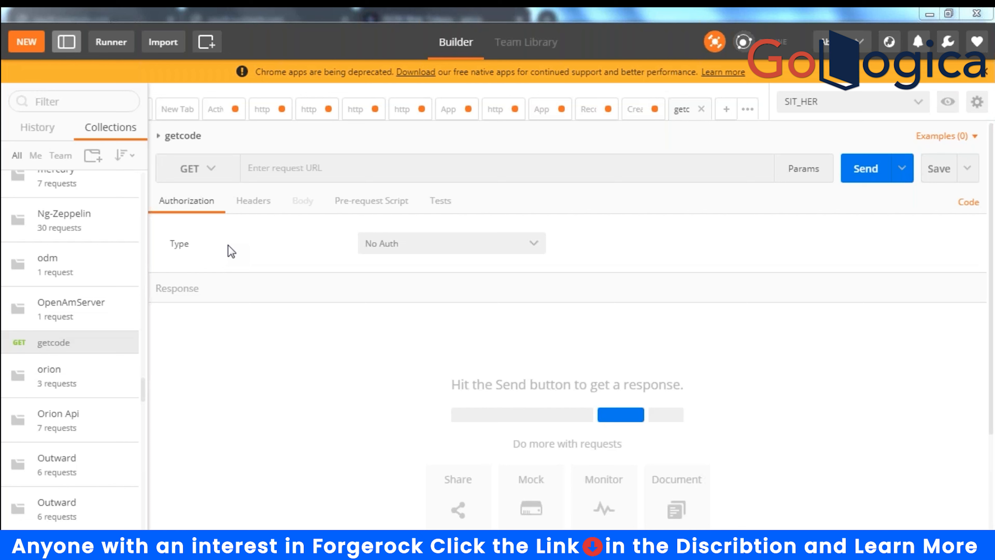
- Change the getcode request's active environment from SIT_HER to No Environment
left_click(280, 172)
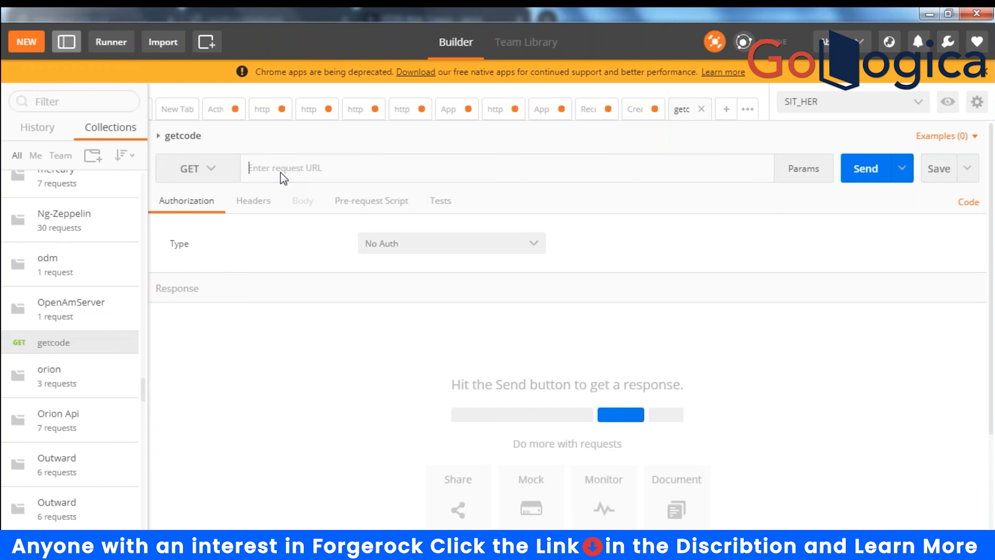
left_click(913, 51)
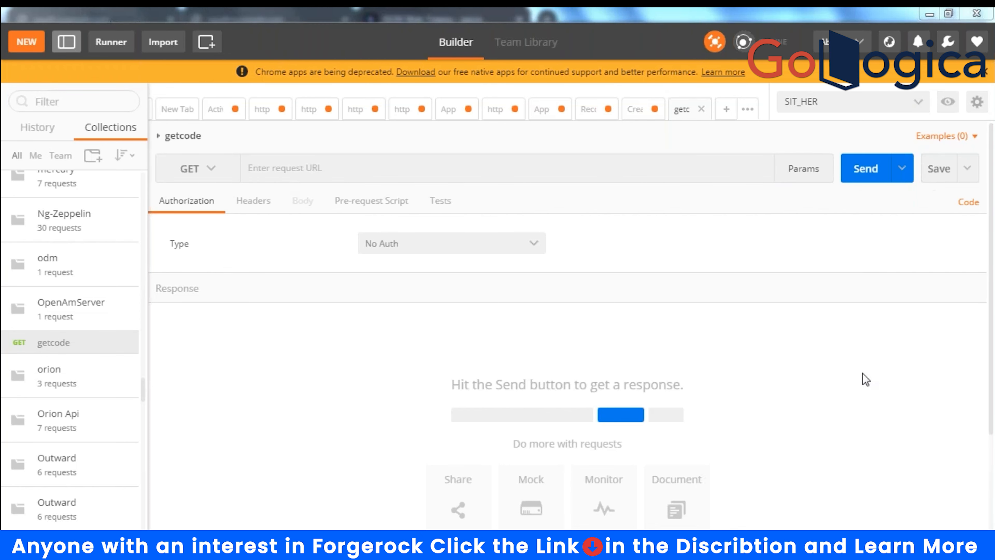
left_click(919, 103)
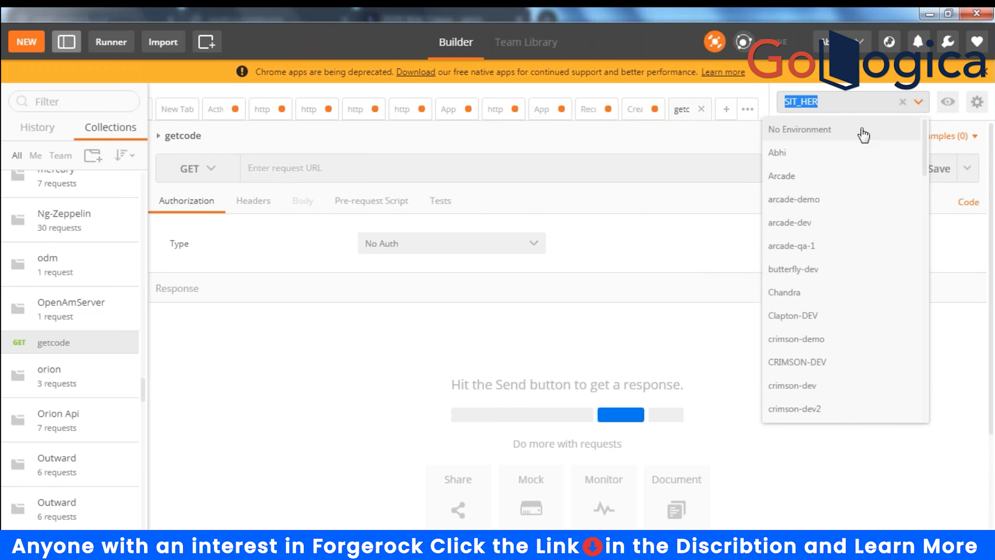
left_click(561, 409)
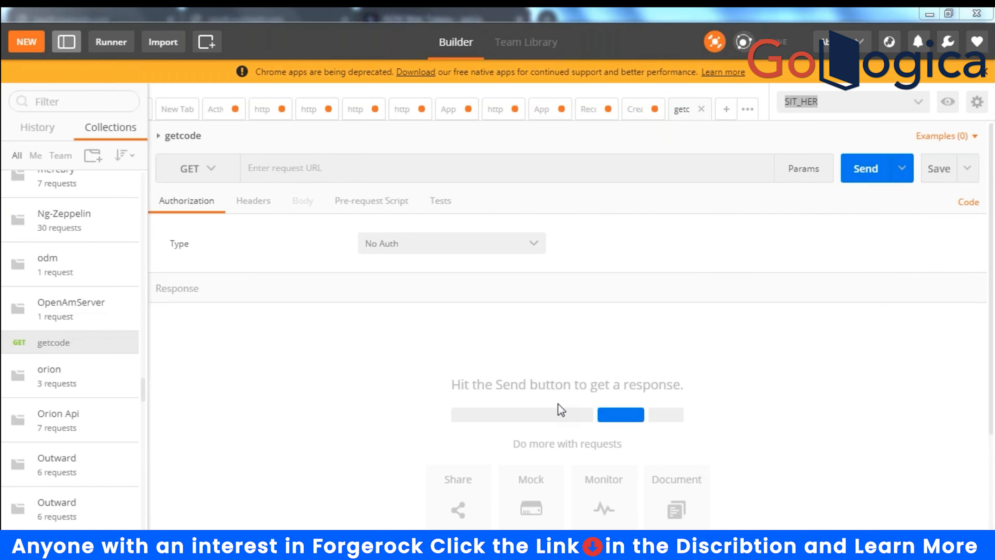
left_click(926, 112)
left_click(831, 130)
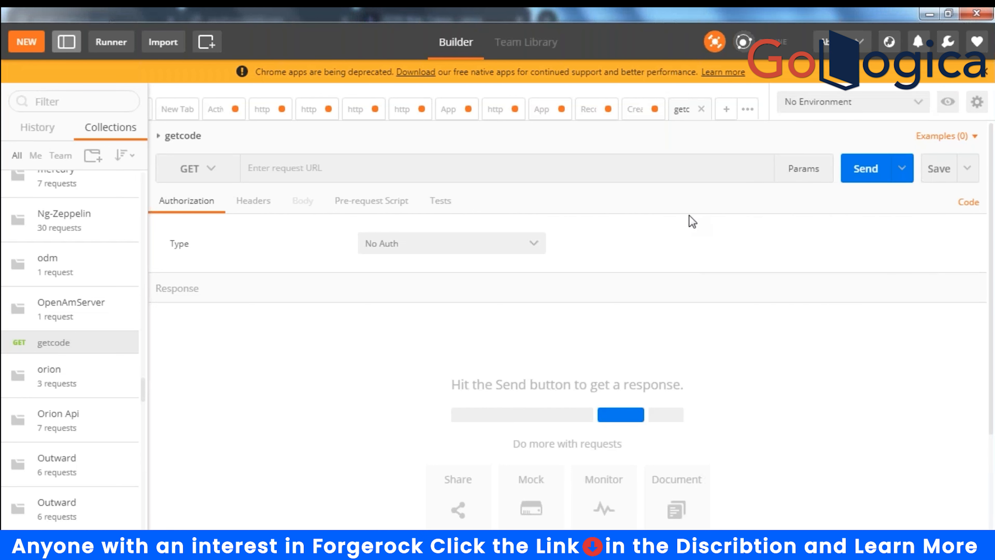
left_click(977, 101)
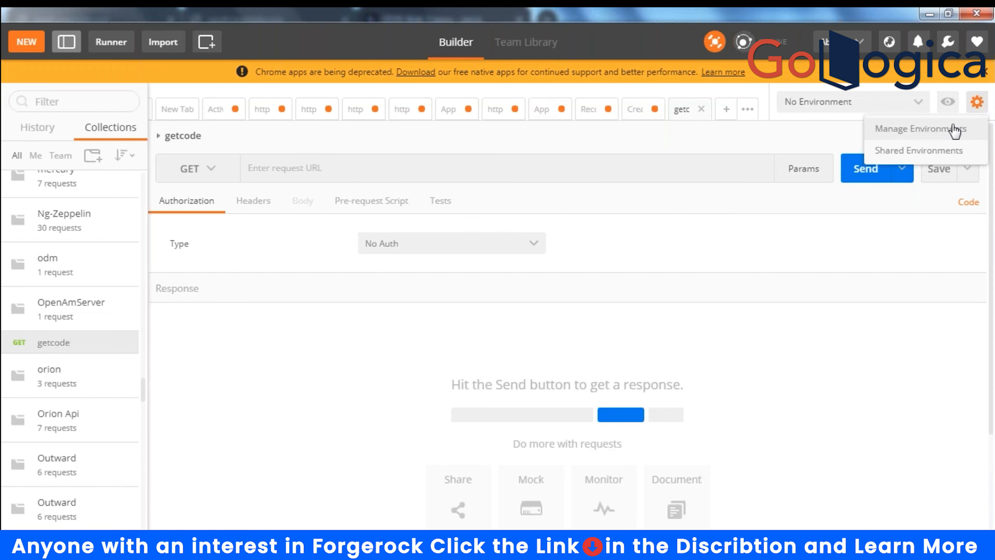
- Start a new environment in Manage Environments and name it OpenAM
left_click(955, 131)
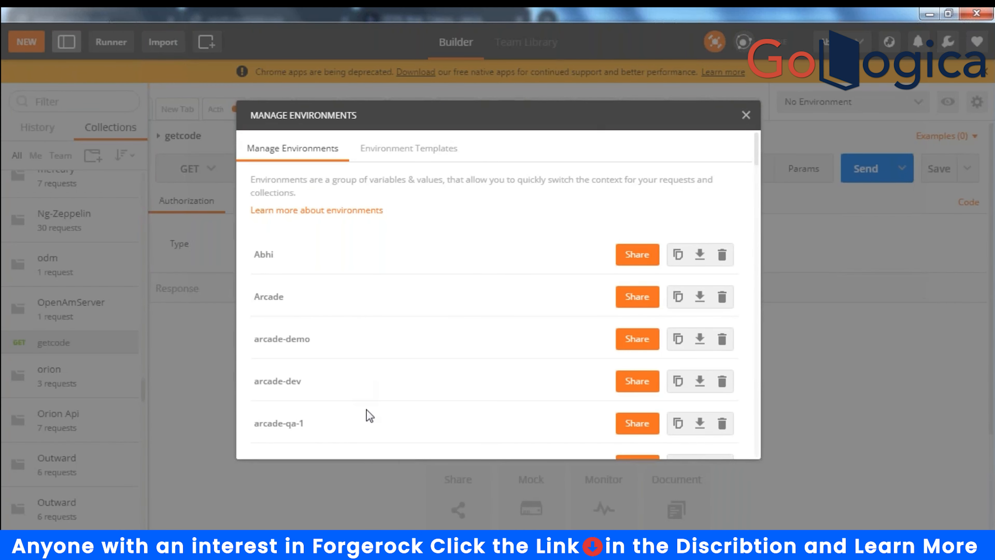
scroll(540, 378, "down", 10)
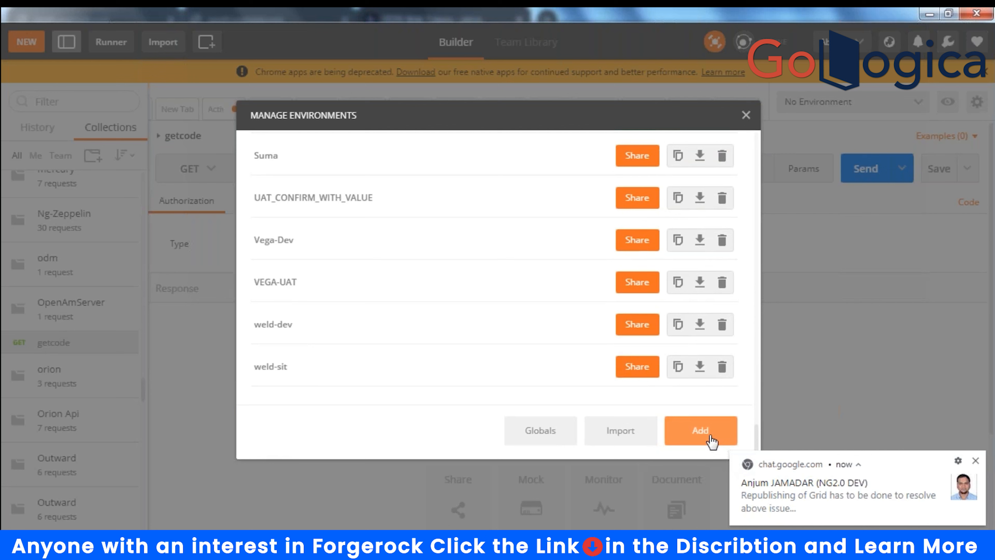
left_click(701, 430)
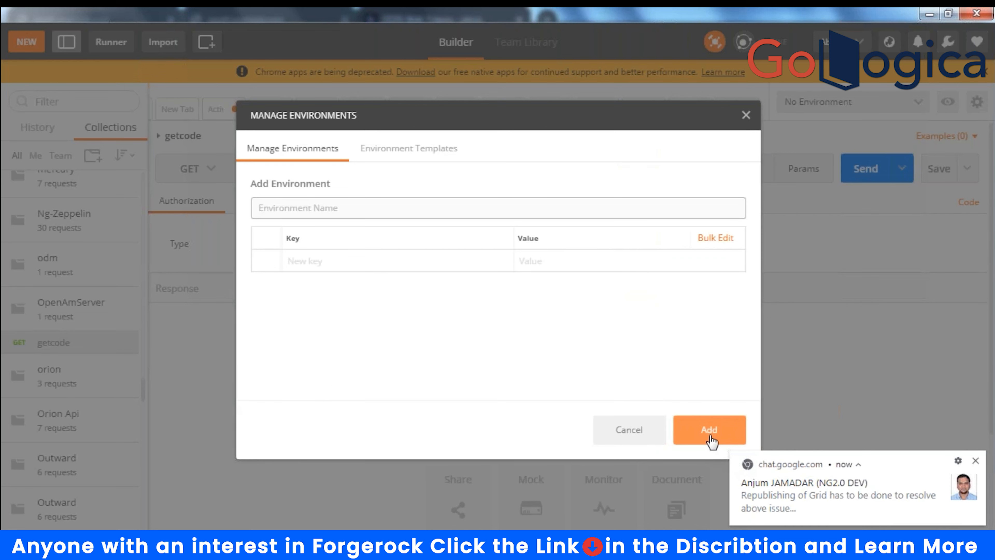
type("AMServer")
key("Left")
key("Left")
key("Left")
type("Open")
left_click_drag(294, 207, 429, 204)
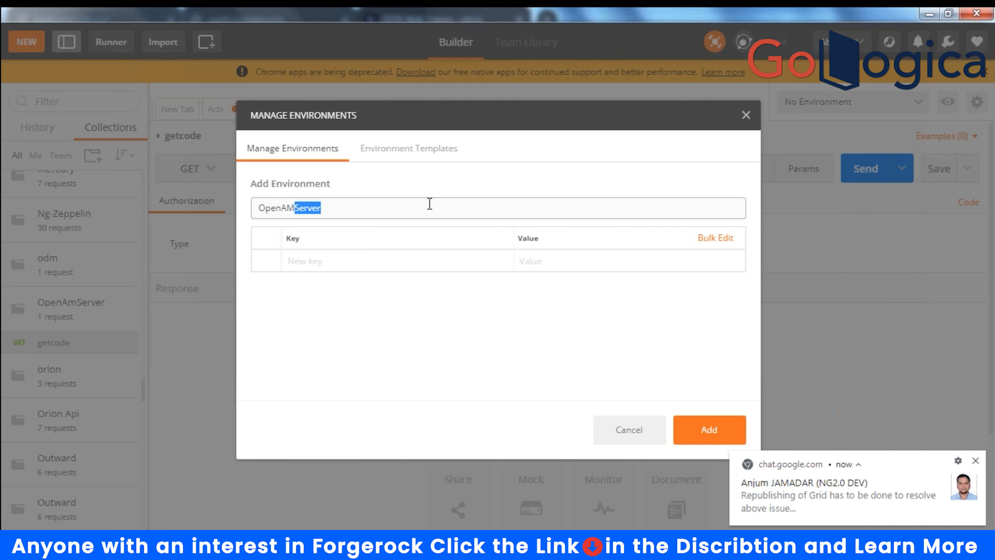
key("BackSpace")
- Add an ACCESS_TOKEN variable key and save the OpenAM environment
left_click(373, 265)
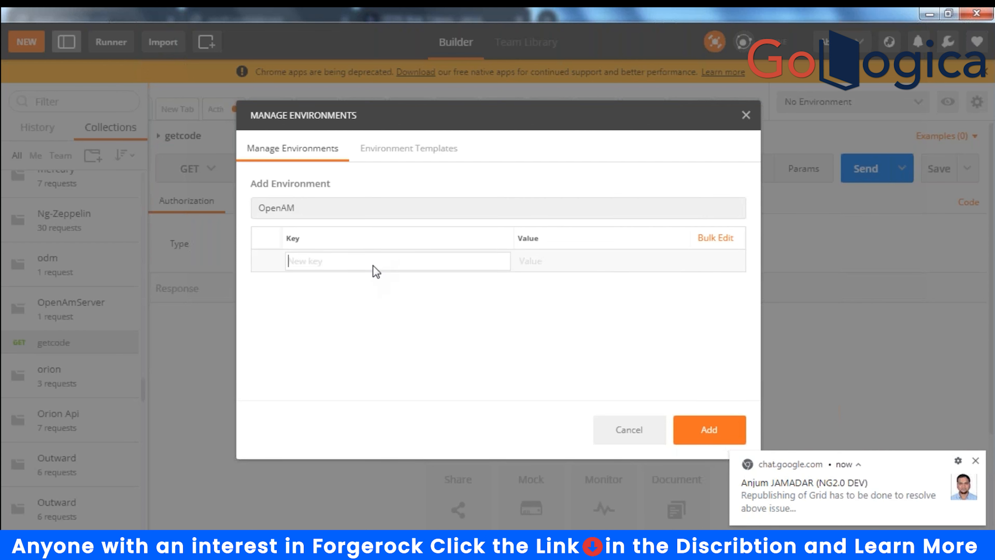
type("acc")
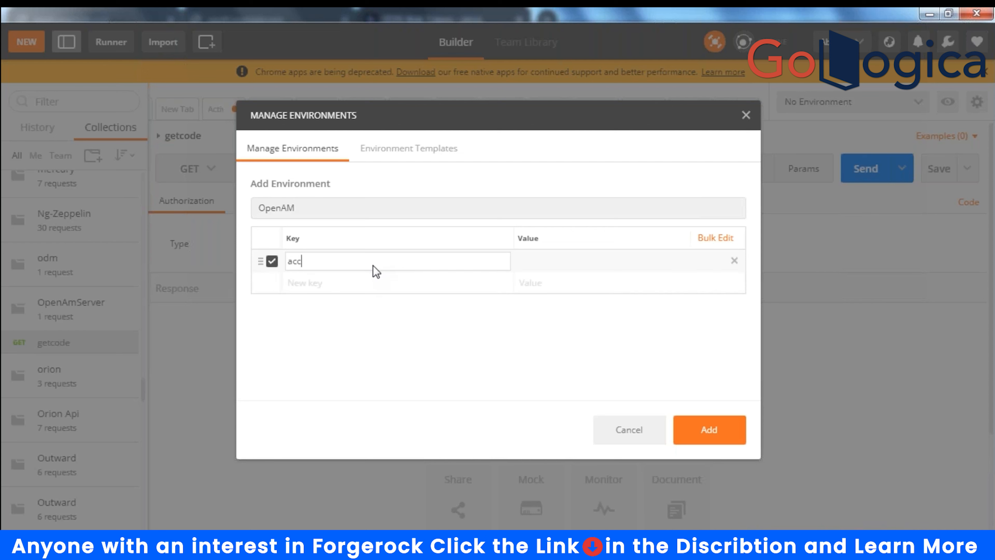
key("BackSpace")
key("BackSpace")
key("BackSpace")
type("ACCESS_TOKEN")
left_click(560, 262)
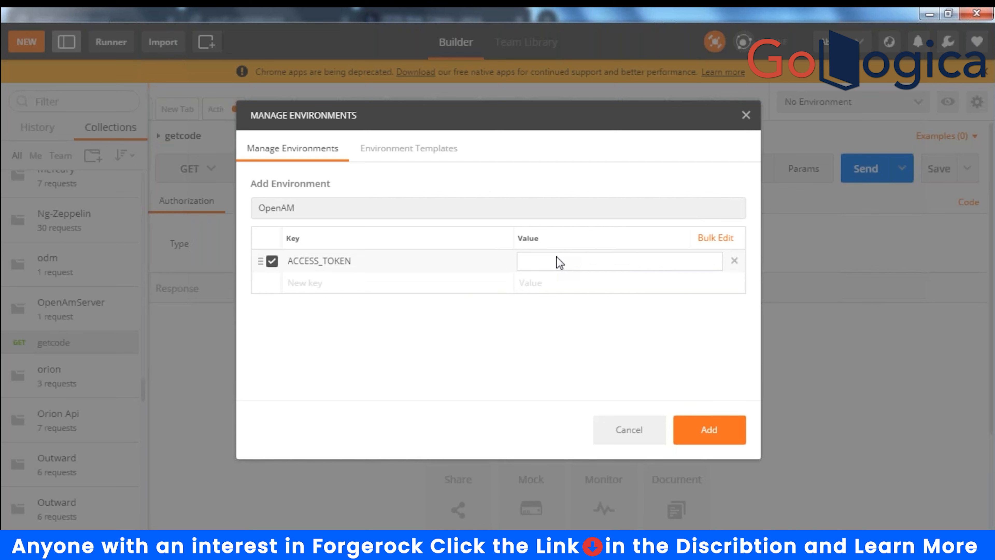
left_click(739, 442)
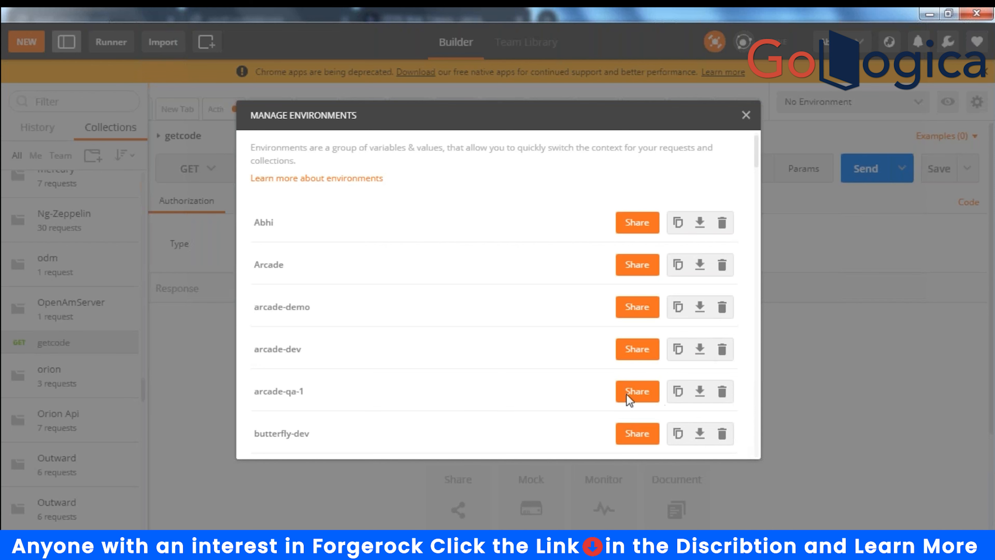
- Make OpenAM the active environment and filter the sidebar collections with 'OPEN'
left_click(746, 114)
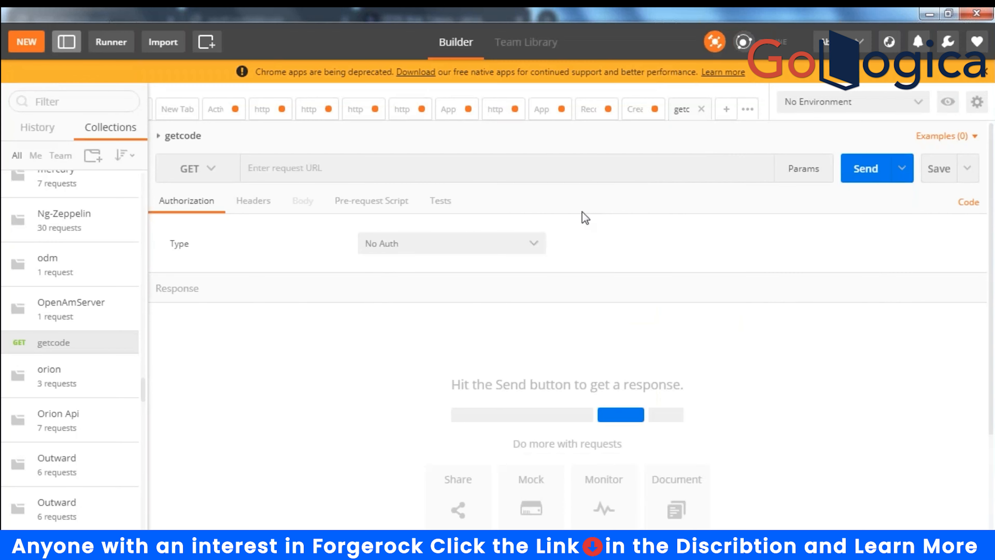
left_click(917, 109)
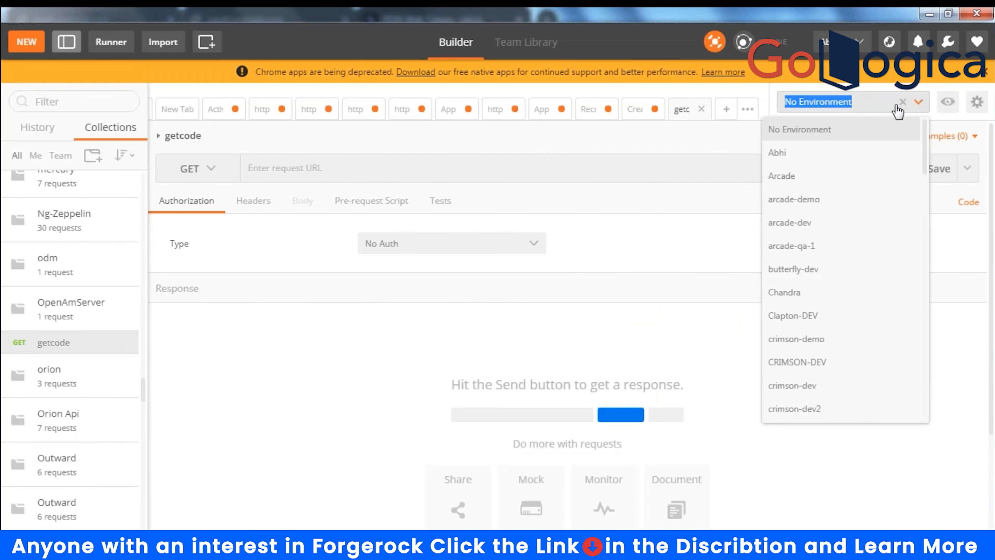
scroll(832, 259, "down", 15)
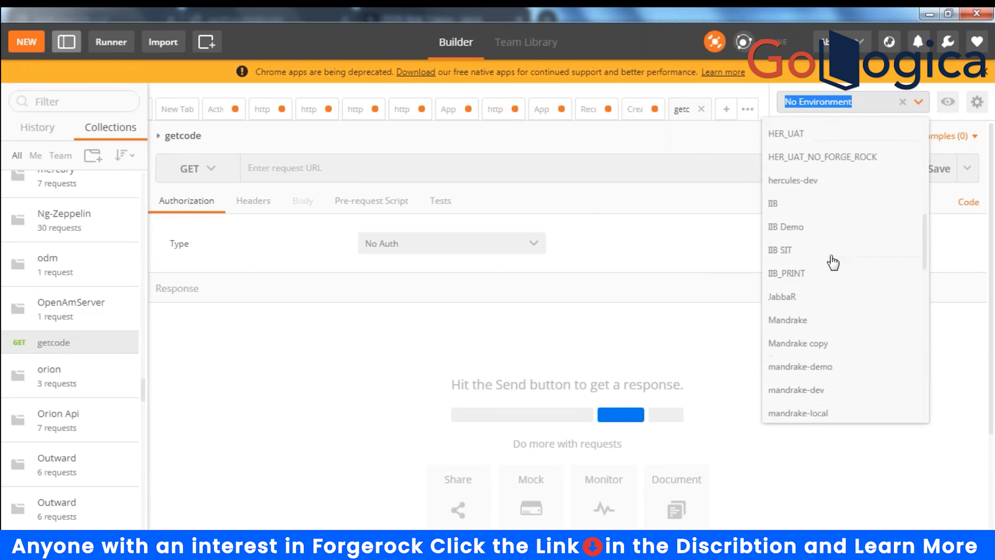
scroll(833, 262, "up", 8)
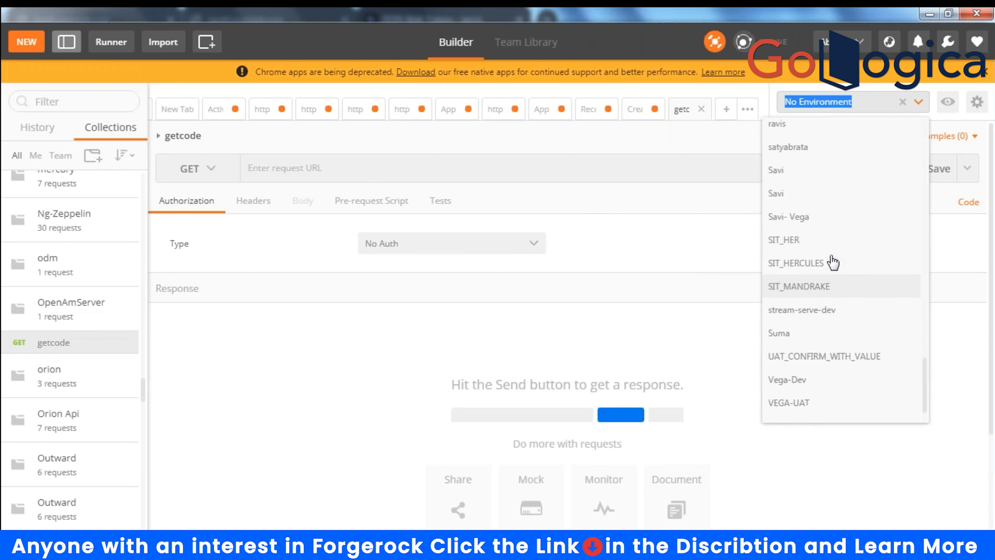
type("OP")
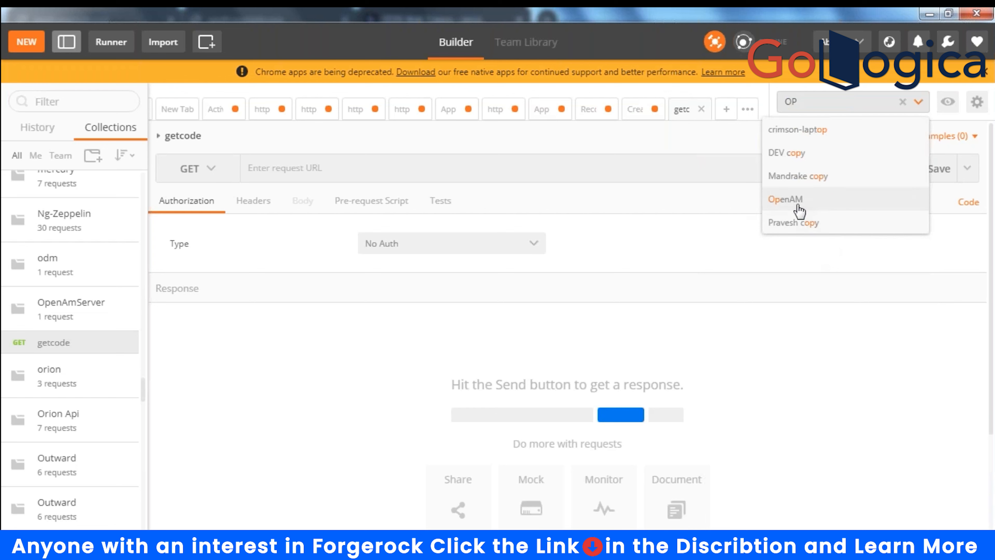
left_click(786, 199)
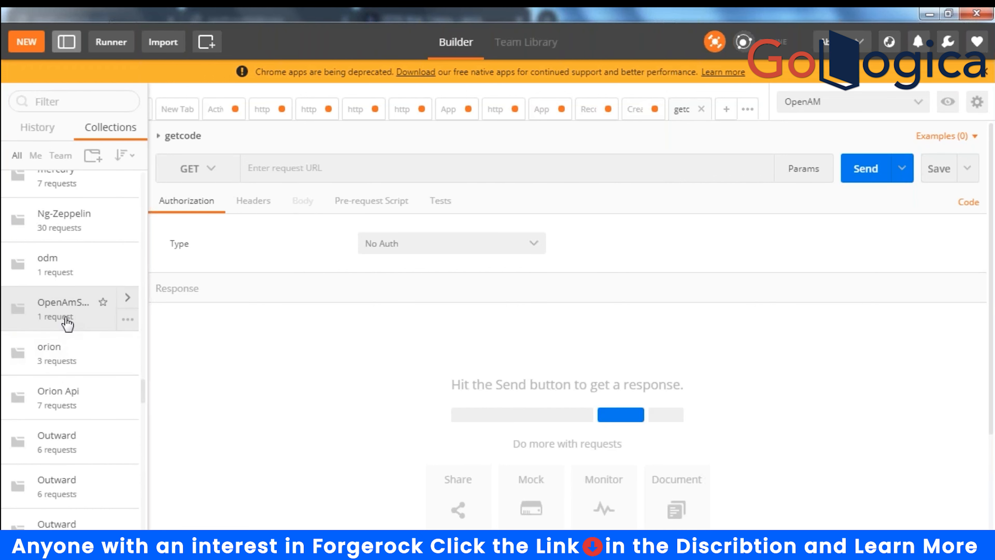
type("OPEN")
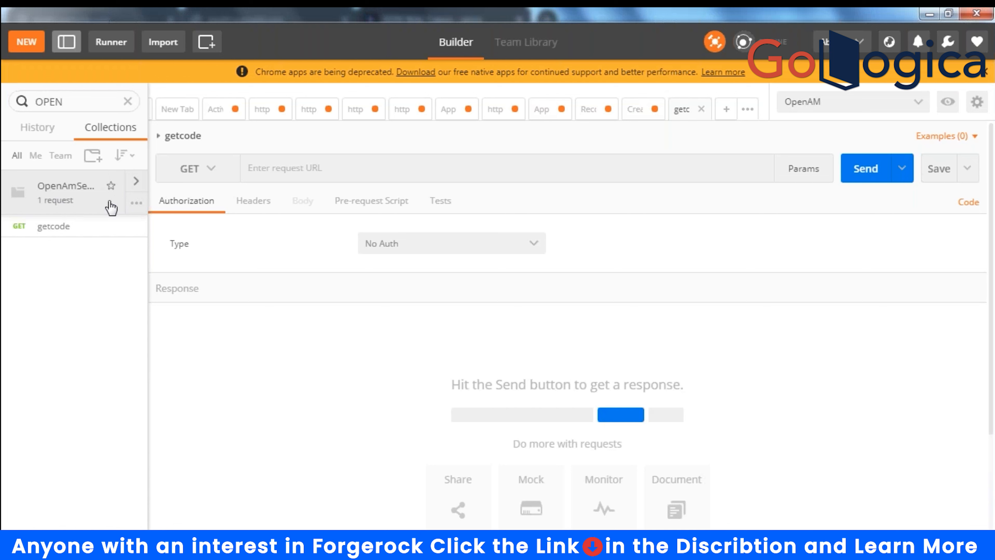
- Open the OpenAmServer collection's details pane, which lists its GET request getcode
left_click(137, 200)
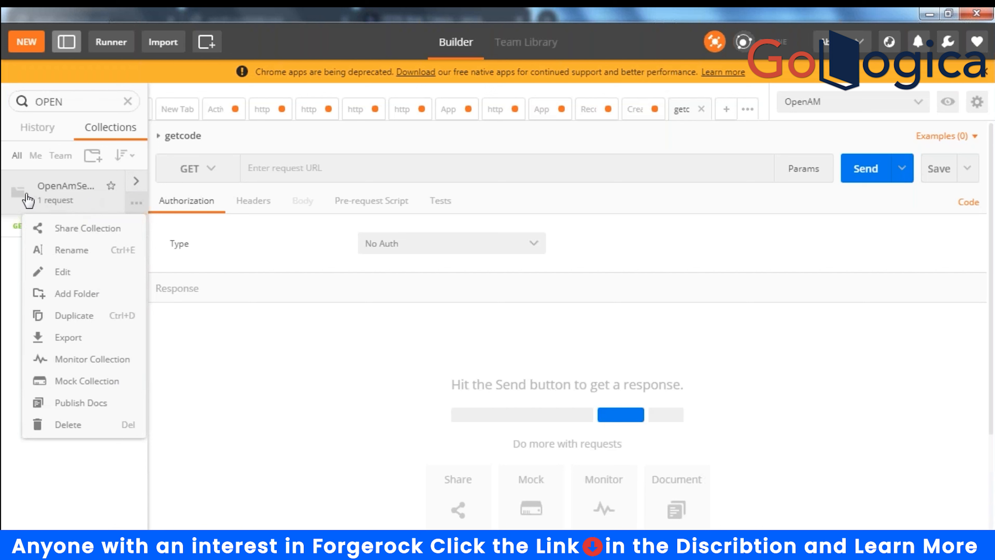
left_click(49, 198)
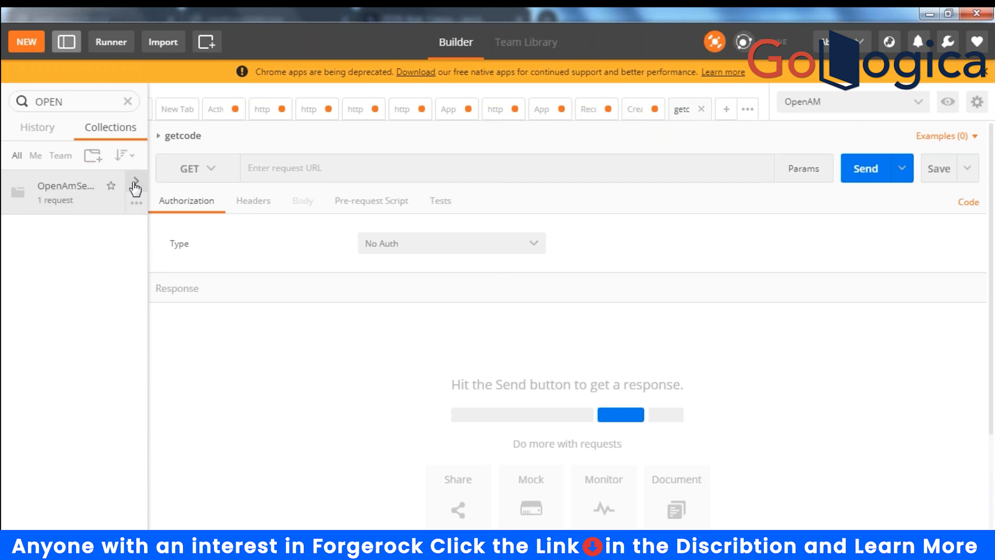
left_click(135, 181)
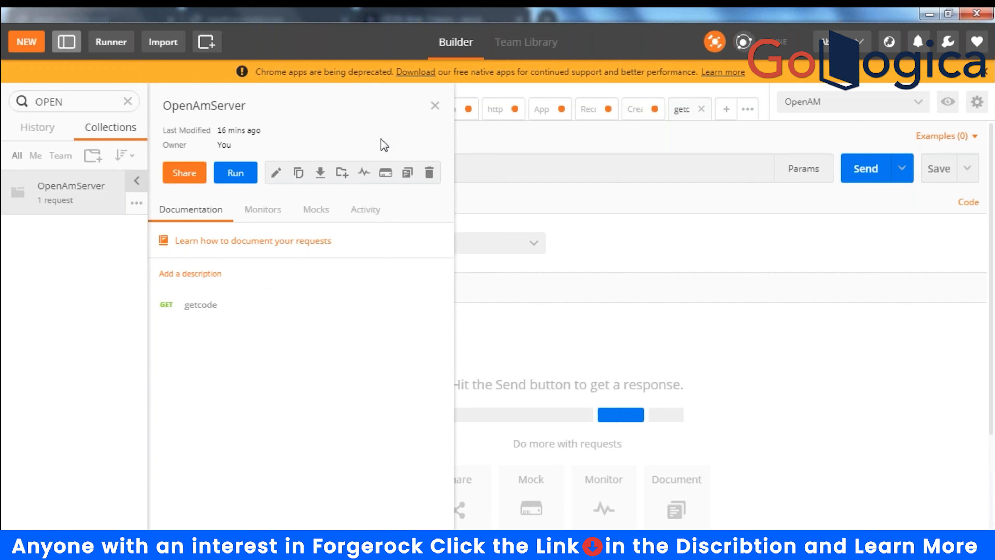
left_click(435, 106)
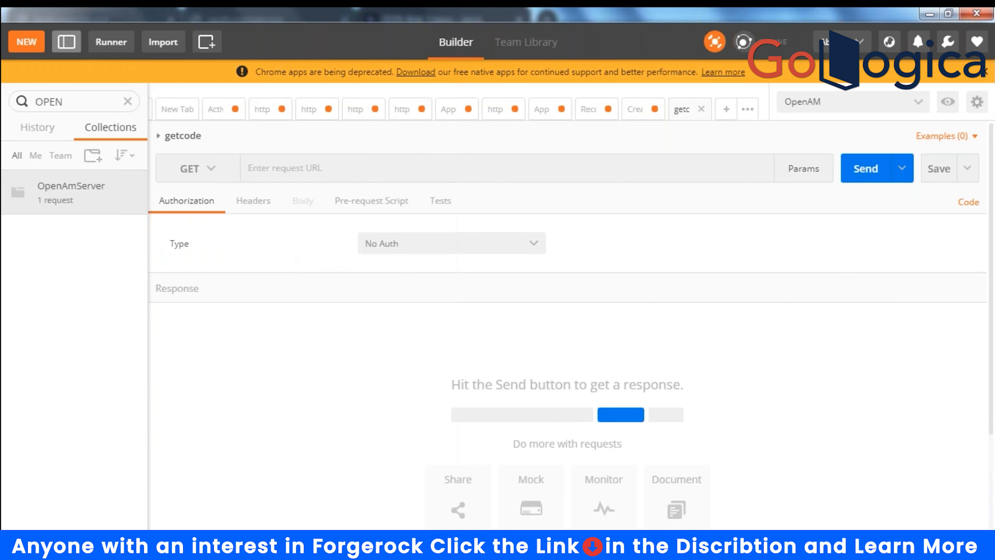
left_click(136, 182)
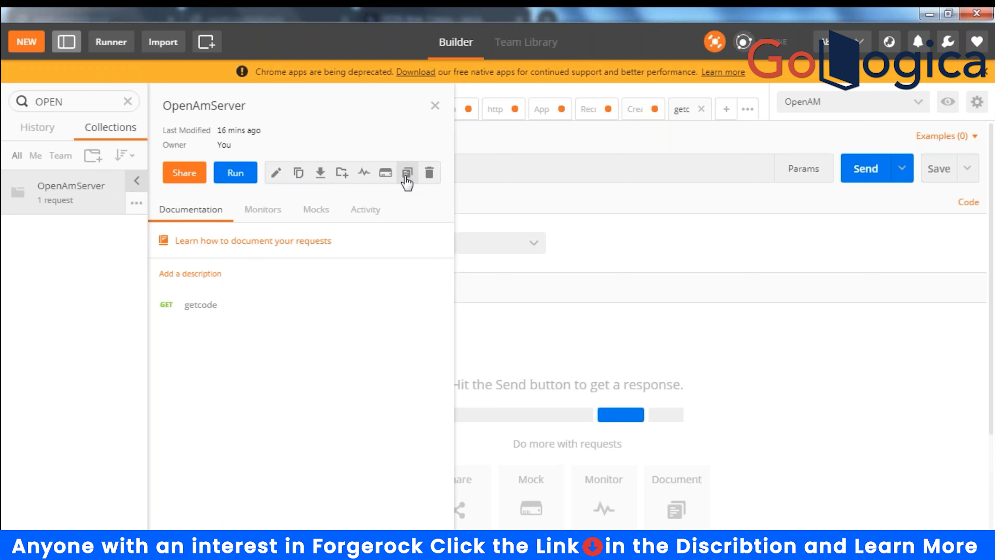
- Open the OpenAmServer collection's edit settings and cancel without changes
left_click(137, 204)
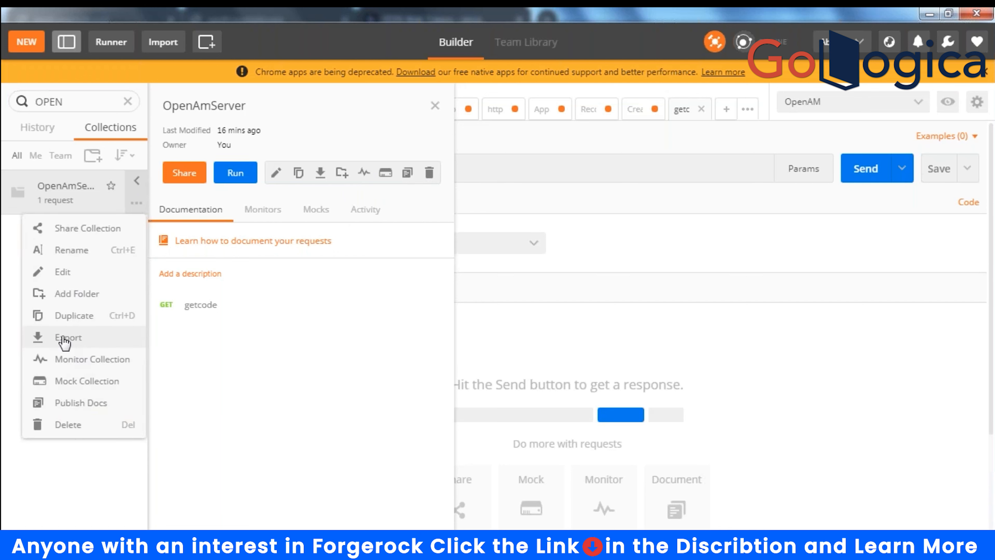
left_click(63, 276)
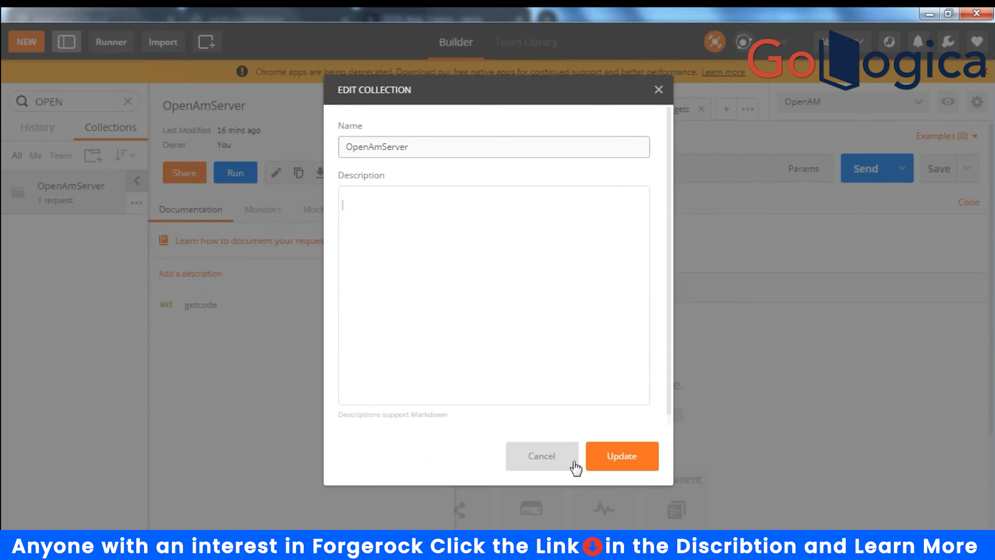
left_click(541, 456)
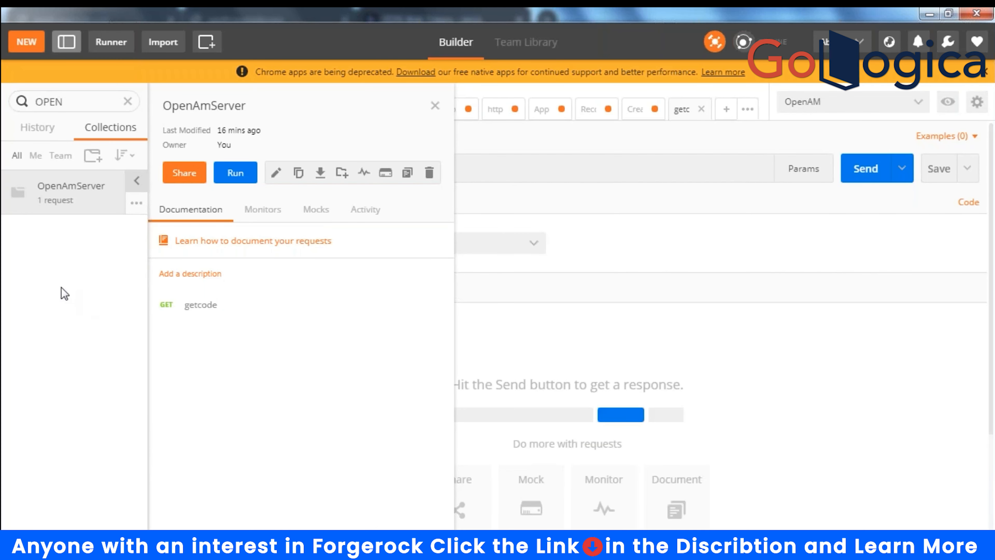
- Expand OpenAmServer to list its getcode request and reopen the collection details
double_click(20, 193)
left_click(14, 200)
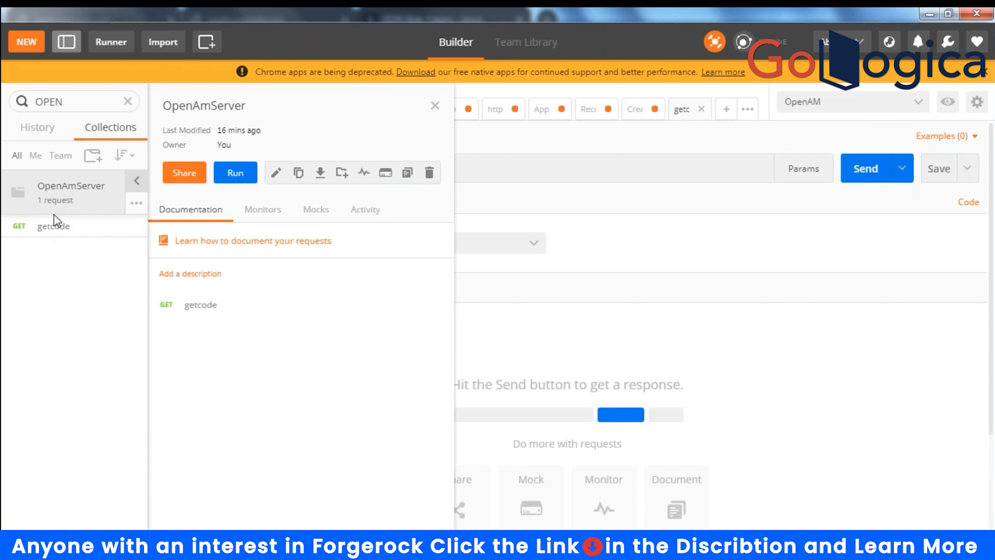
left_click(136, 203)
left_click(67, 472)
left_click(136, 182)
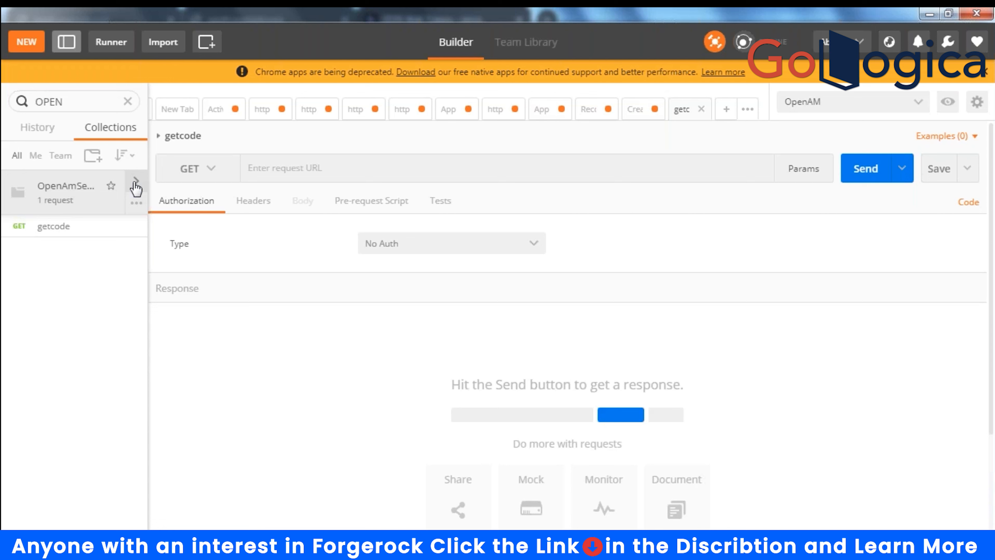
left_click(136, 182)
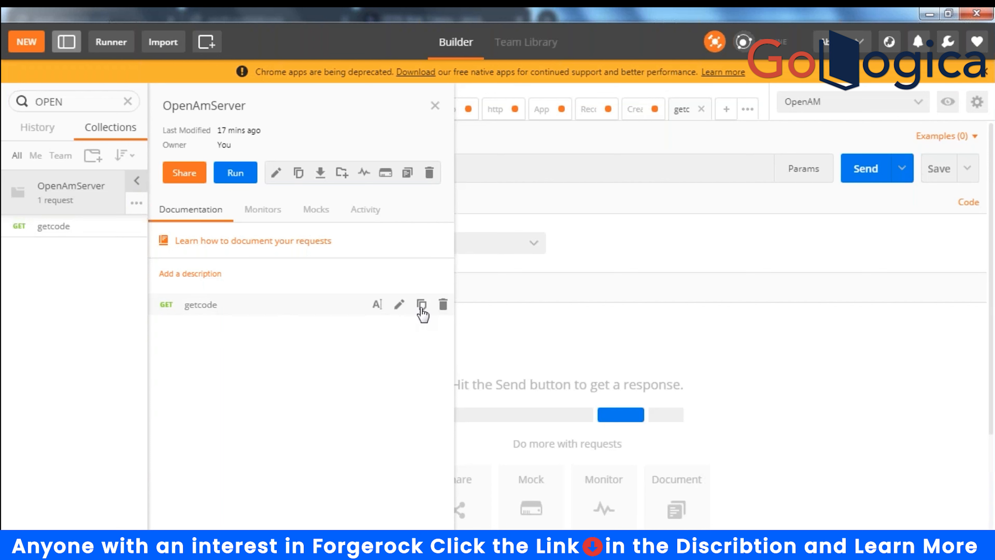
- Duplicate the getcode request and set the copy's authorization type to OAuth 2.0
left_click(422, 305)
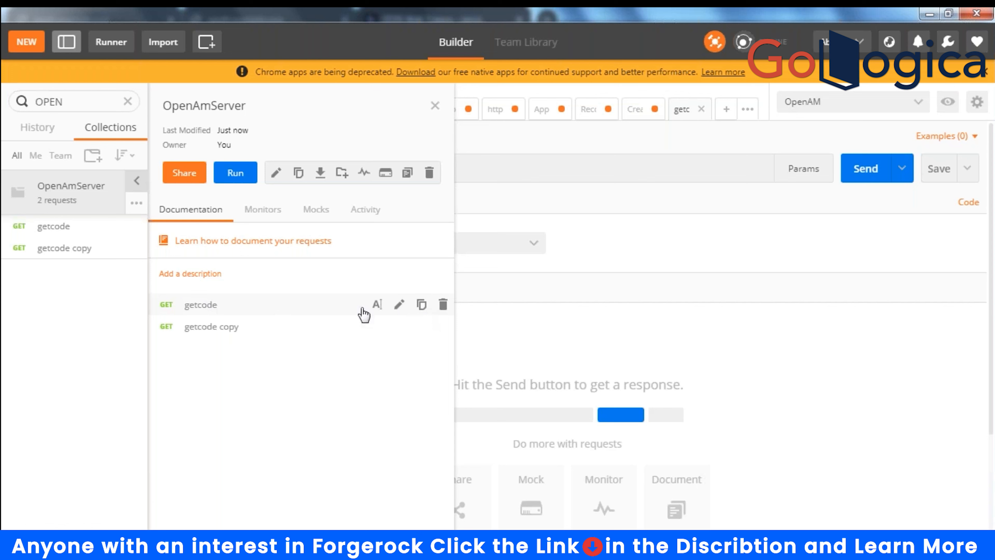
left_click(434, 106)
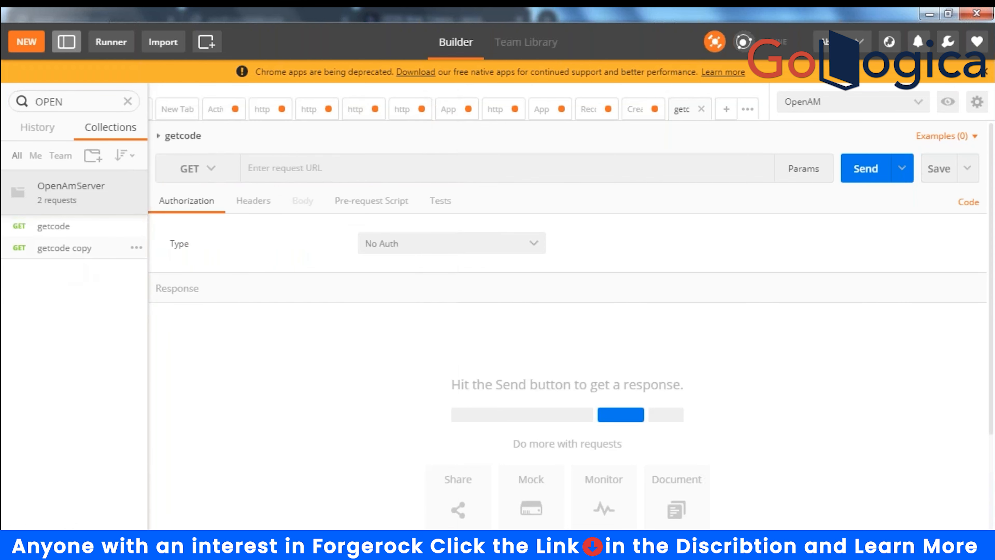
left_click(63, 255)
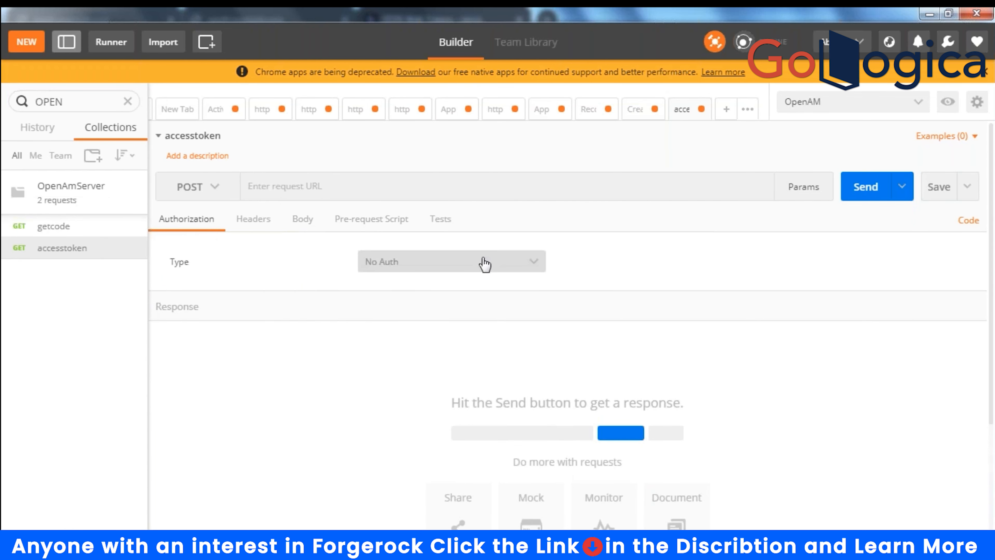
left_click(528, 263)
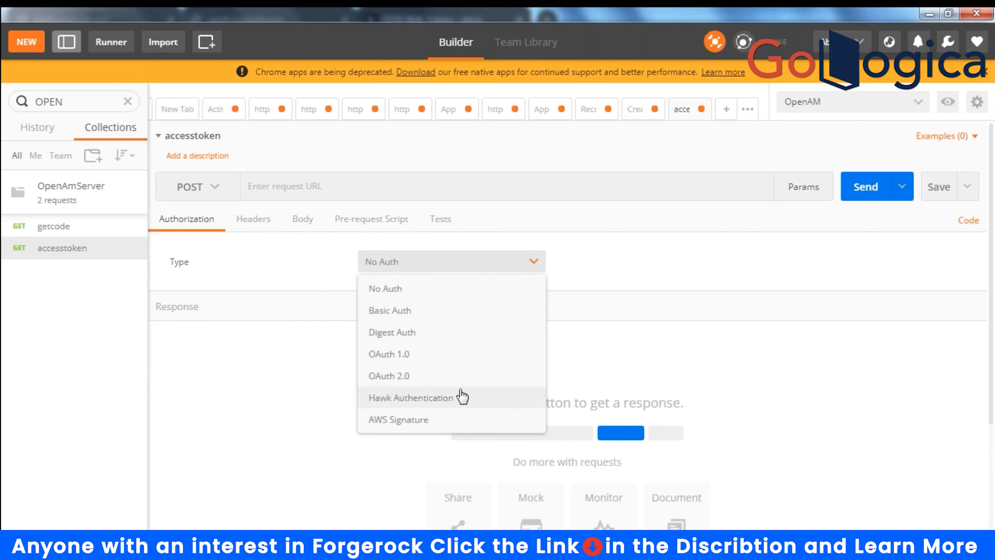
left_click(403, 383)
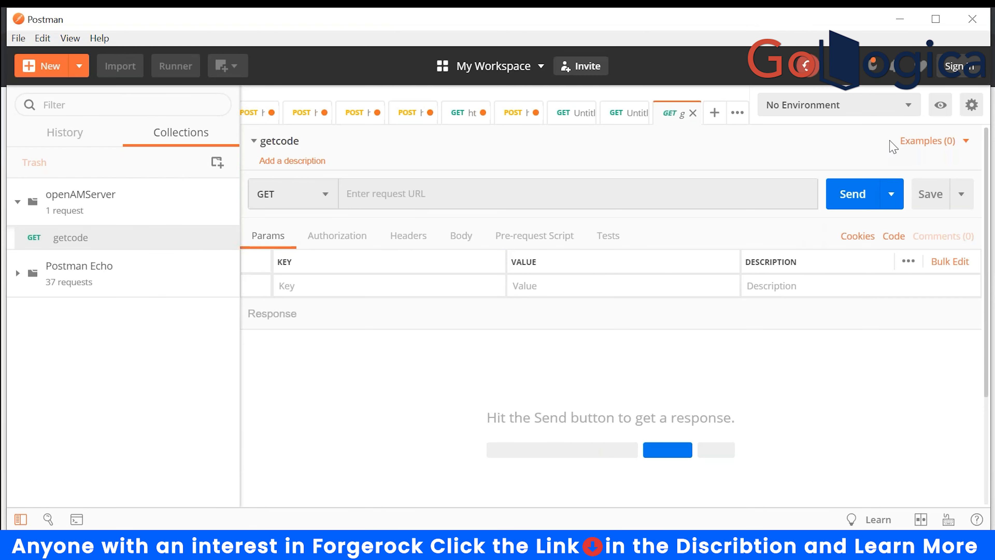
- Create and save an environment named opemAMServer with an Access_Token variable
left_click(912, 108)
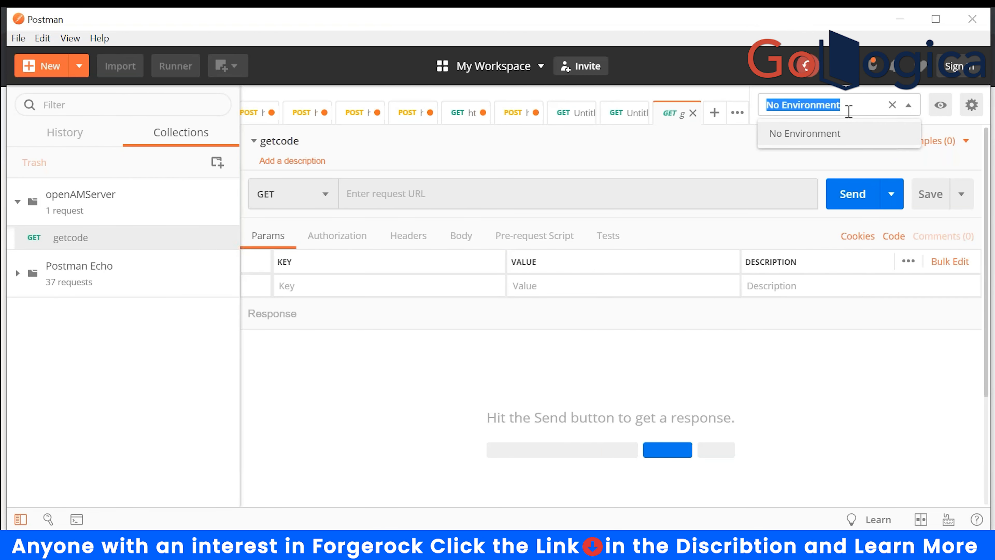
left_click(673, 169)
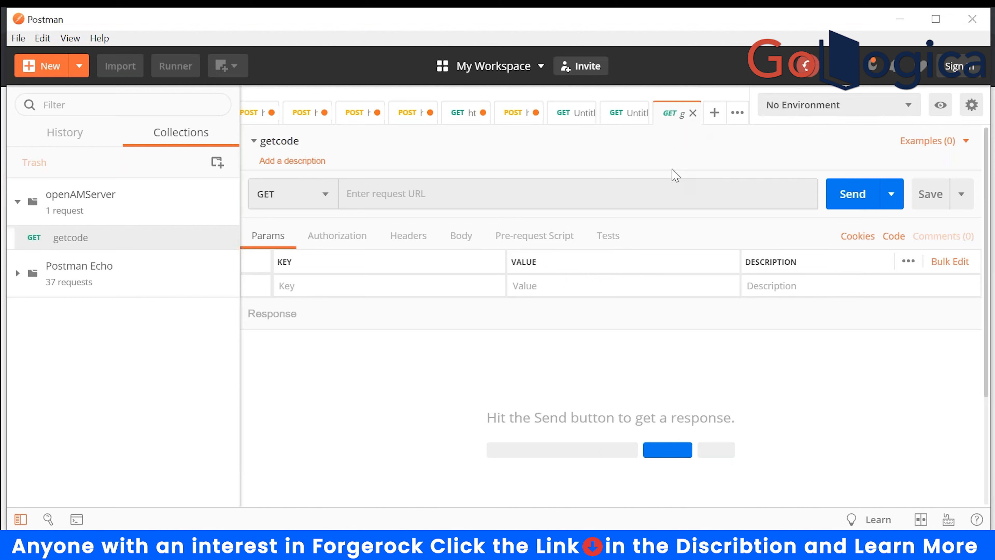
left_click(971, 104)
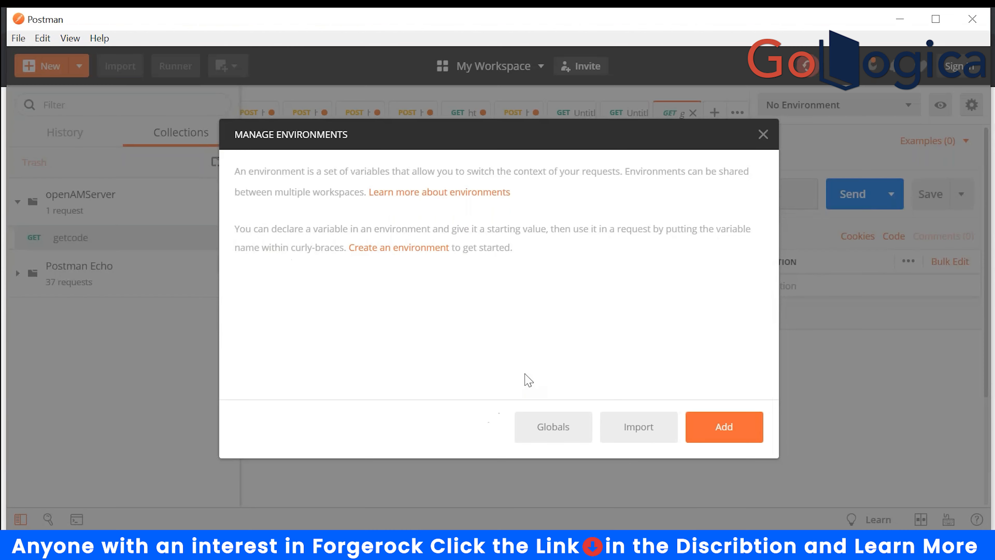
left_click(716, 429)
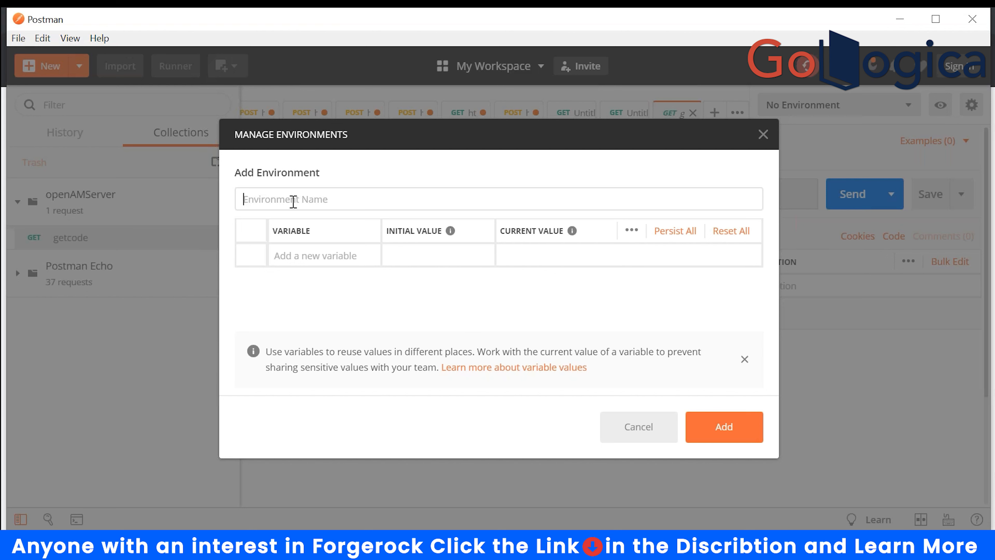
type("opem")
type("AMServer")
left_click(308, 255)
type("access")
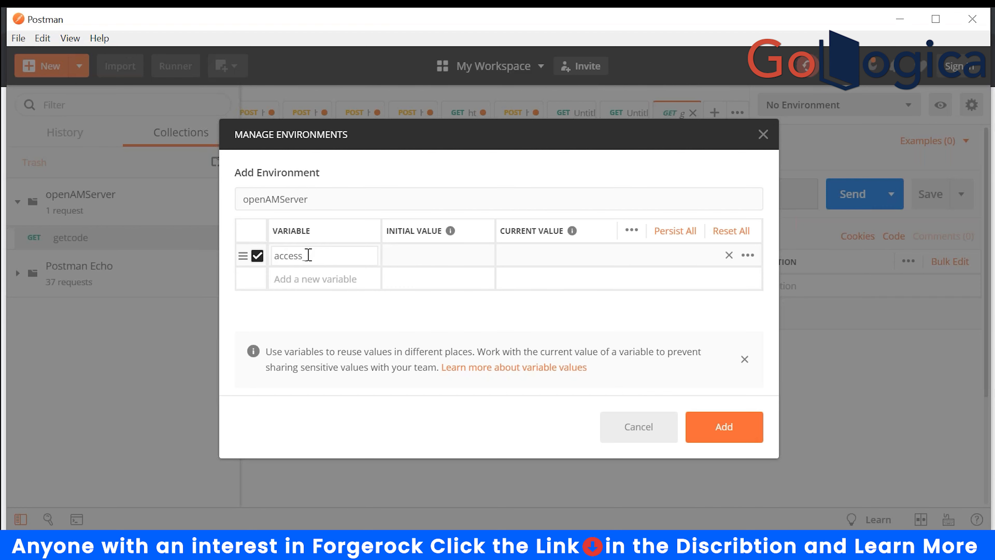
key("BackSpace")
key("BackSpace")
key("BackSpace")
key("BackSpace")
type("Access_Token")
left_click(521, 324)
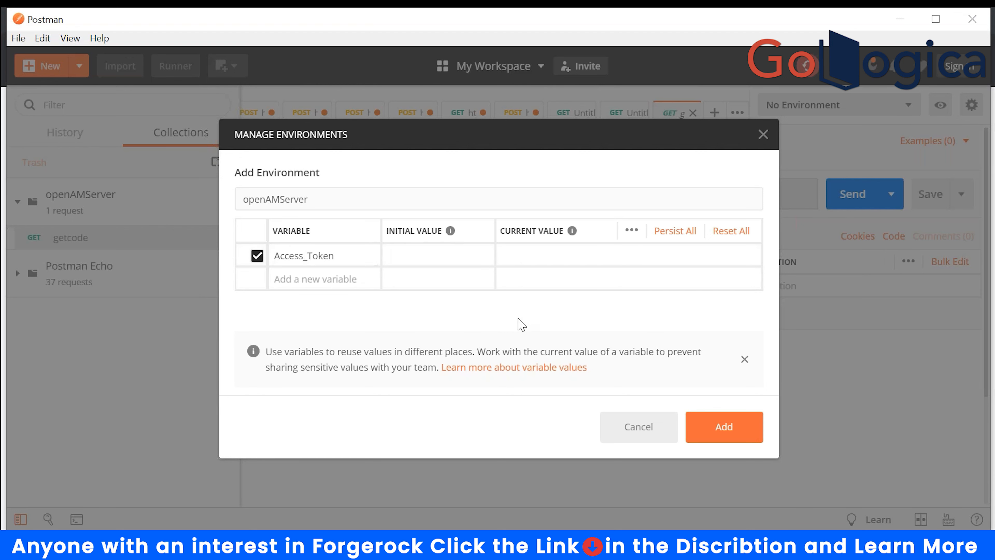
left_click(722, 427)
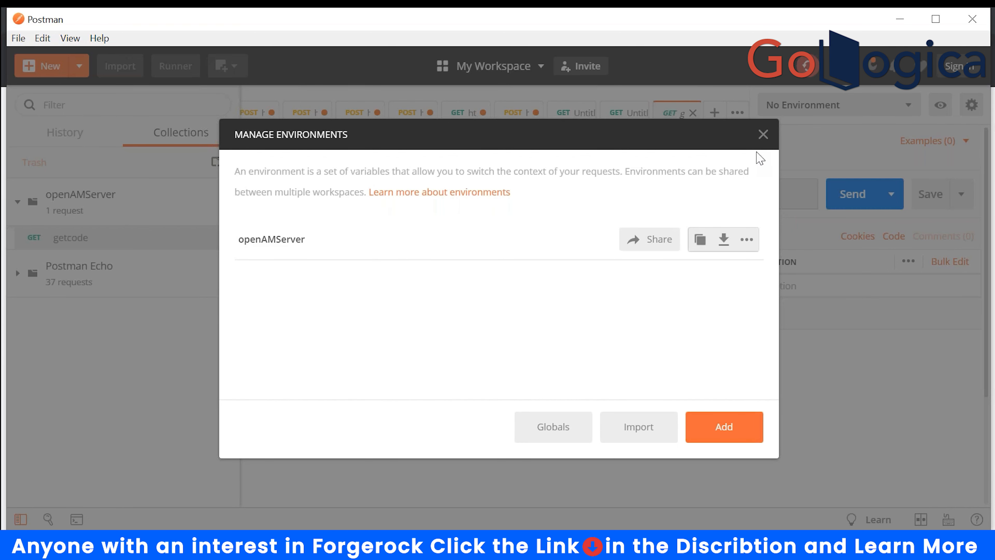
left_click(762, 135)
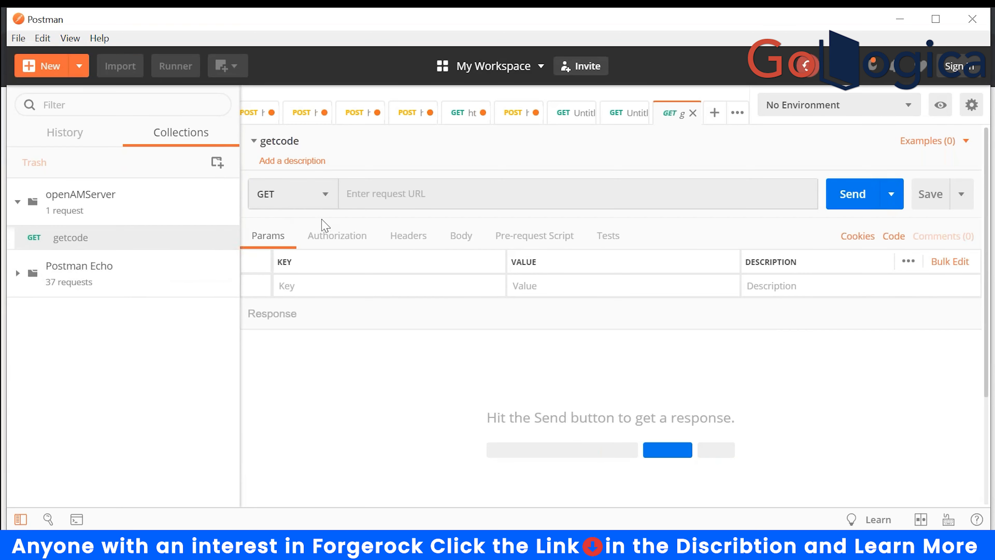
- Make the openAMServer environment active instead of No Environment
left_click(96, 216)
right_click(127, 196)
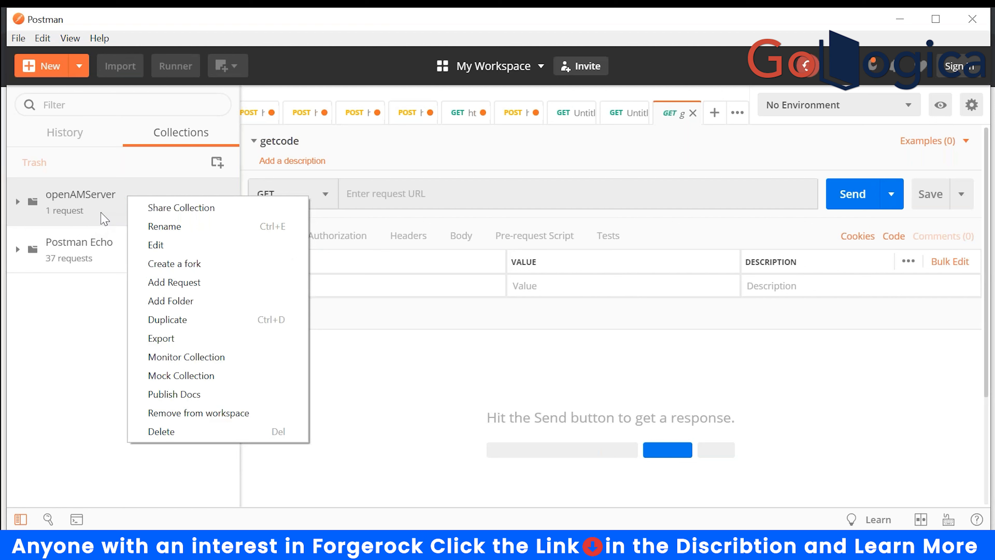
left_click(93, 318)
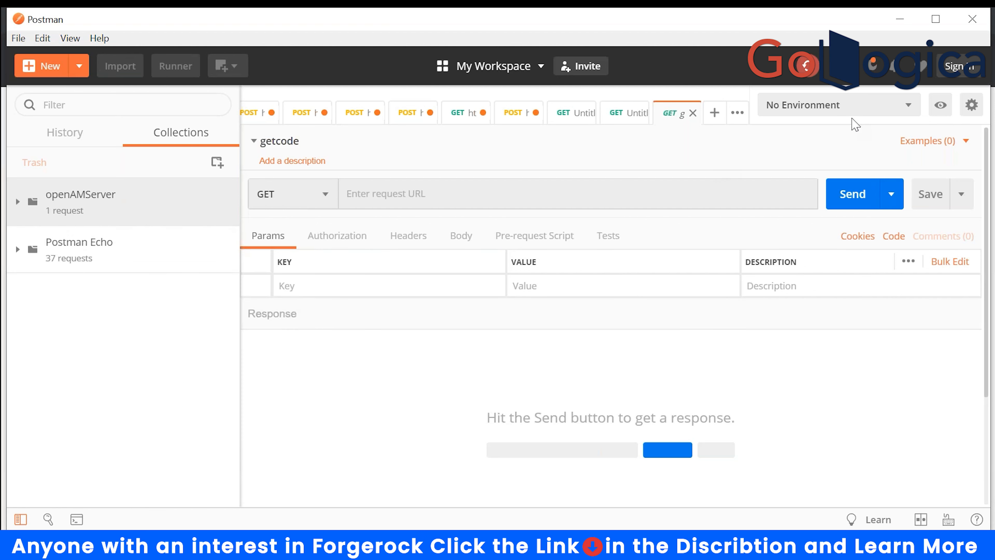
left_click(861, 107)
left_click(820, 156)
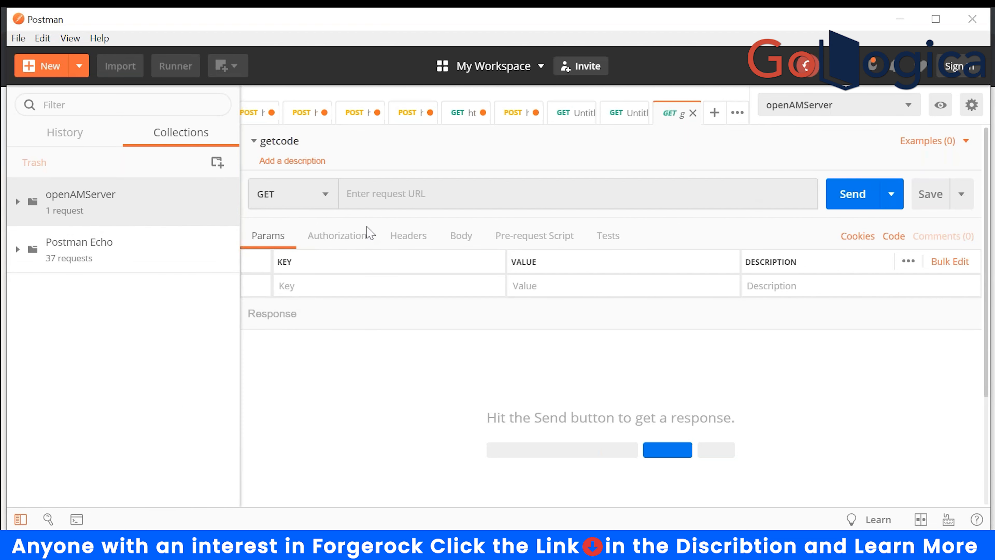
- Add a request named access_token, saved into openAMServer beneath getcode
right_click(157, 214)
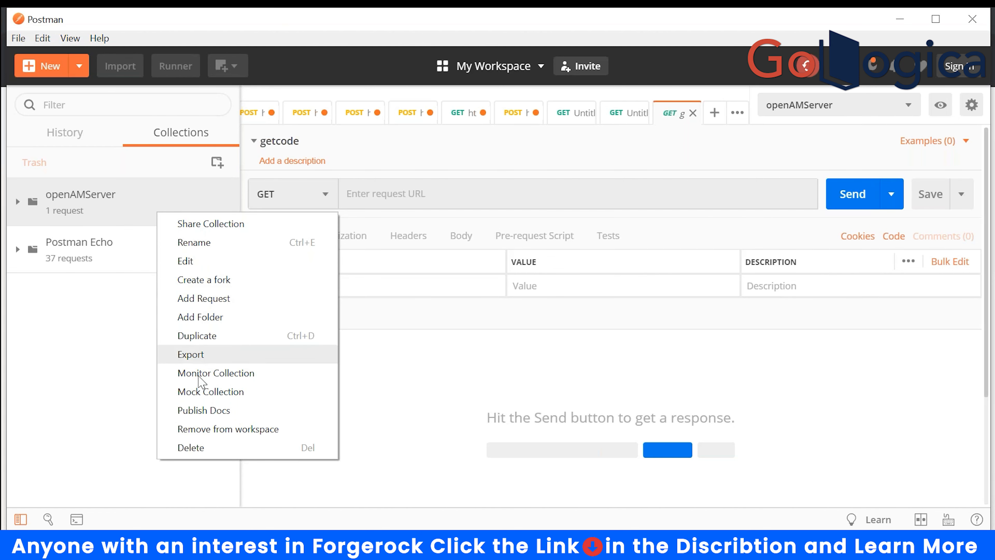
left_click(207, 298)
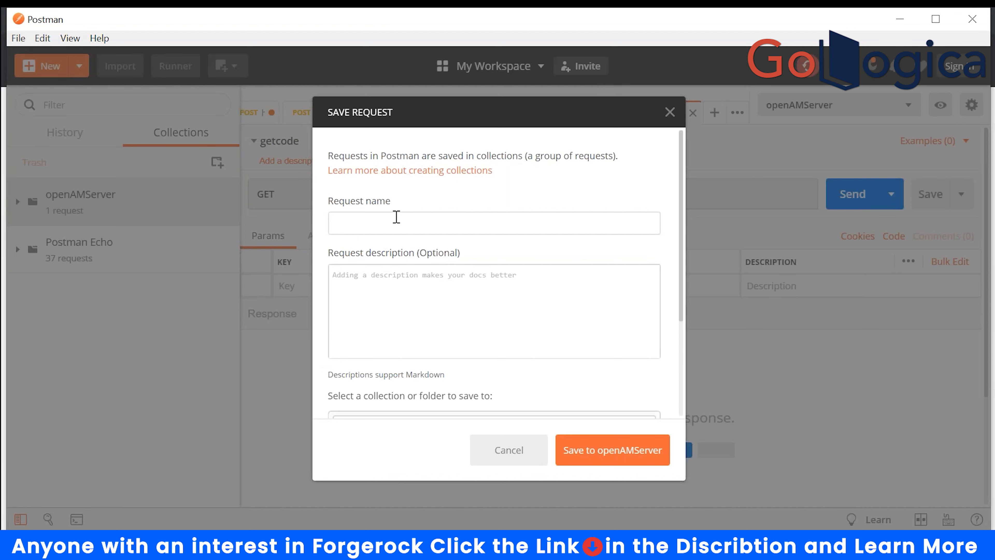
type("access_token")
scroll(569, 289, "down", 3)
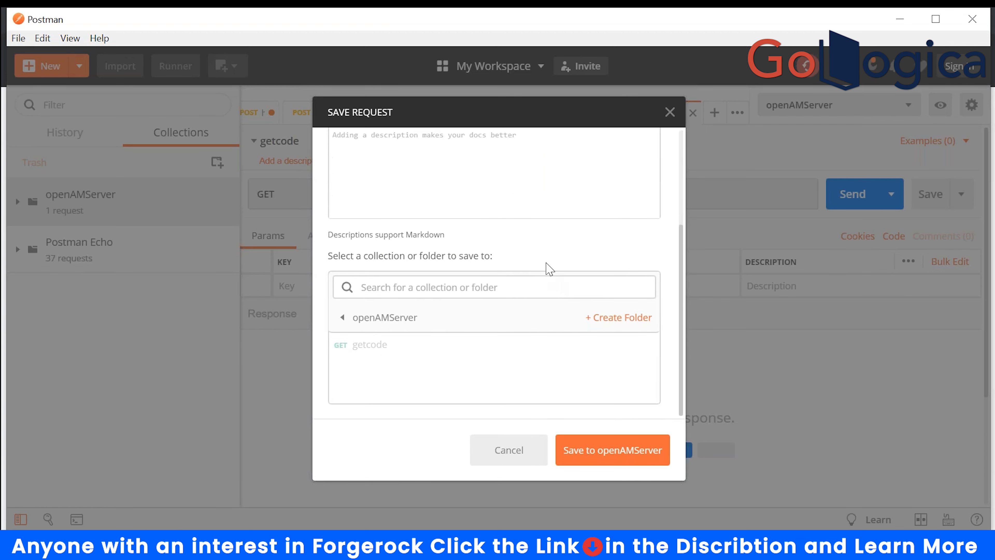
left_click(364, 321)
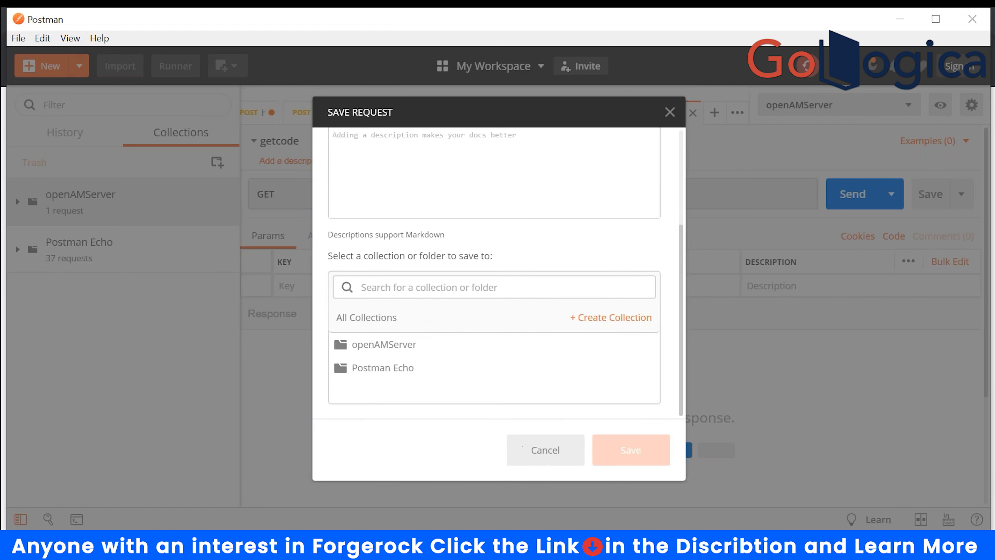
left_click(367, 345)
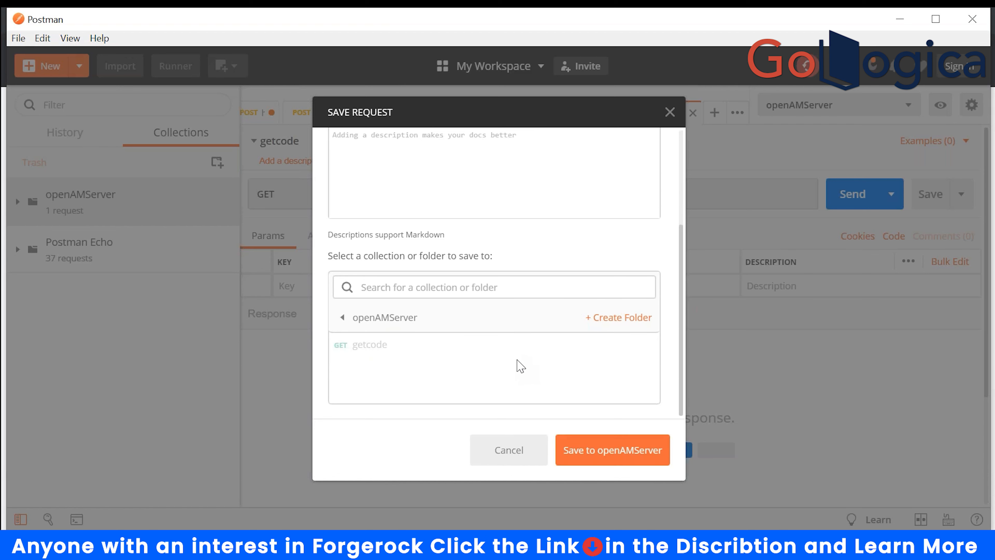
scroll(520, 366, "up", 2)
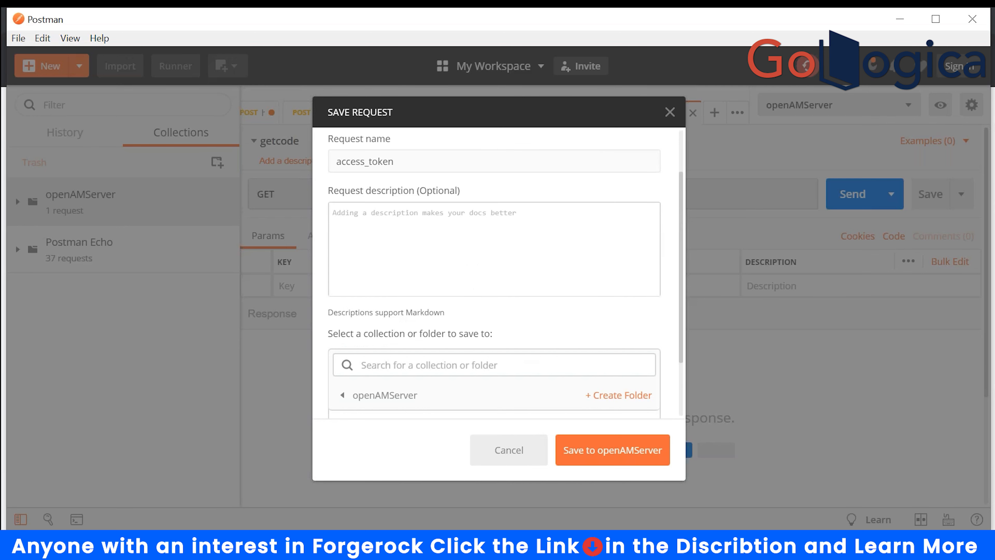
scroll(505, 274, "down", 2)
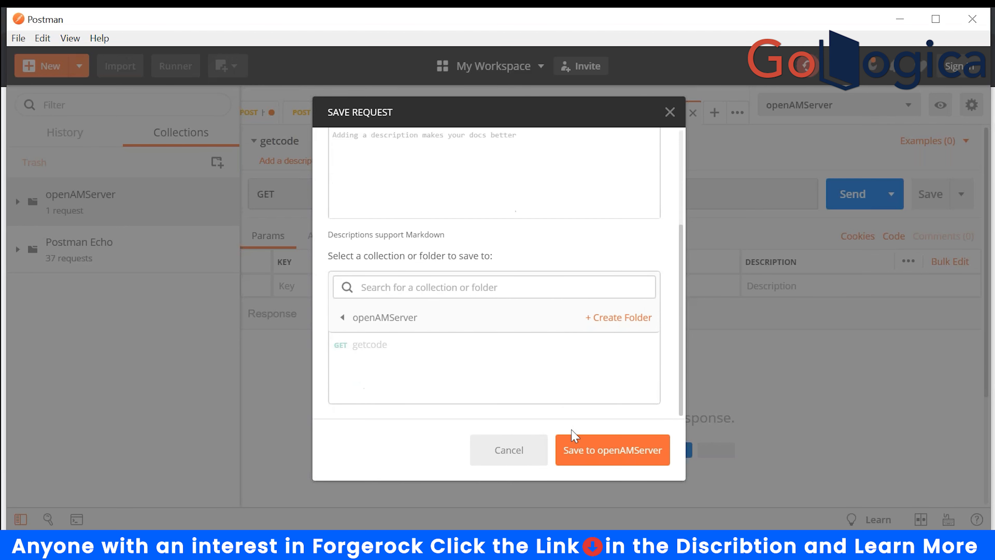
left_click(606, 460)
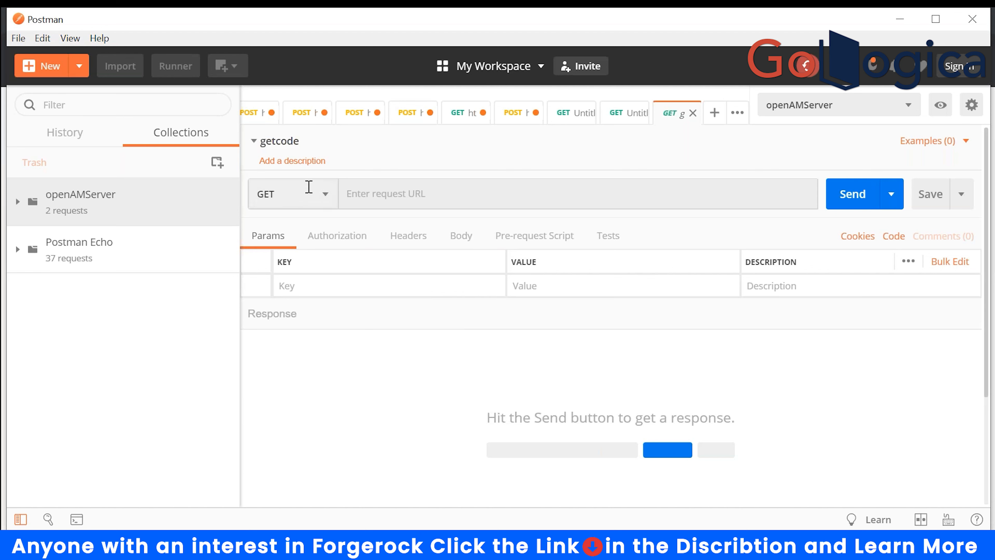
left_click(148, 207)
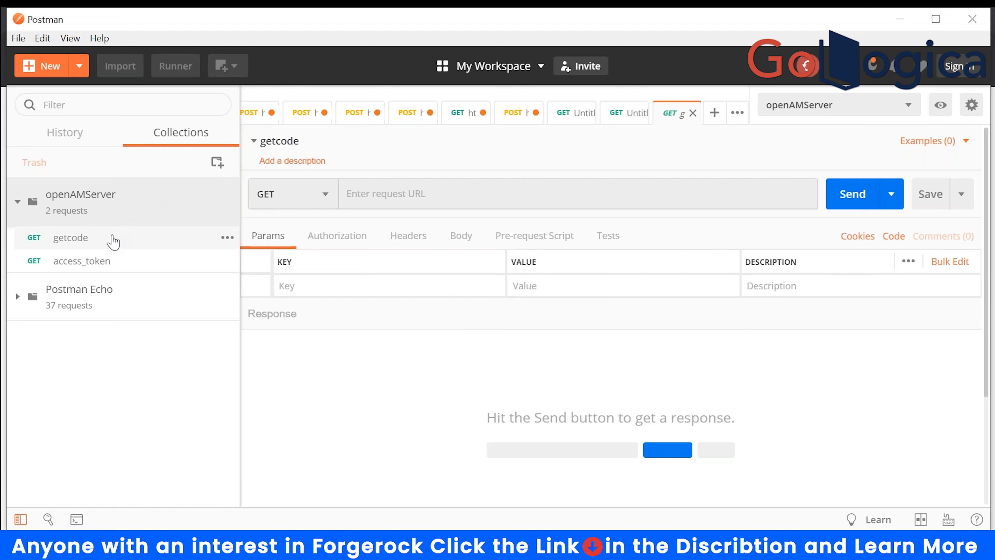
- Set access_token's authorization type to OAuth 2.0 and bring up the Get New Access Token form
left_click(84, 261)
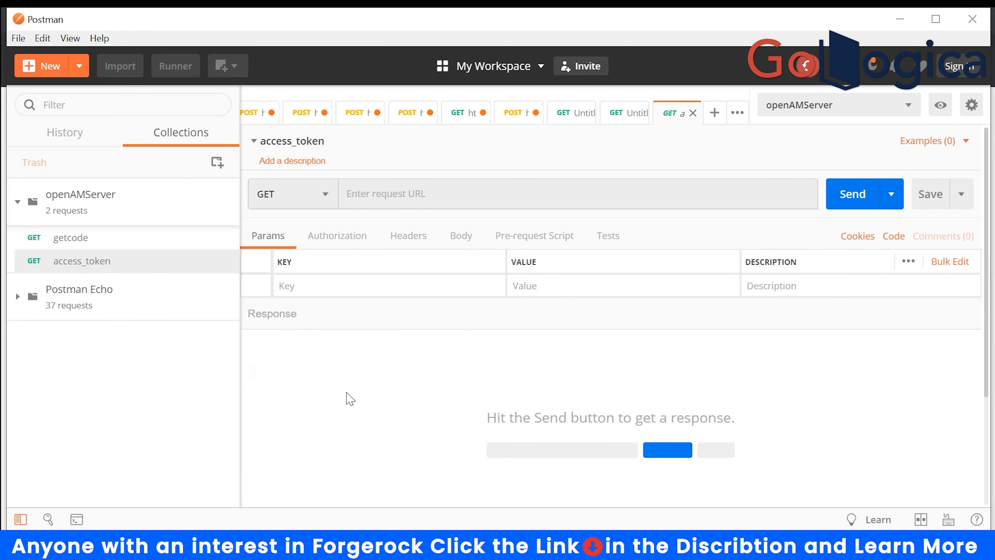
left_click(332, 236)
left_click(406, 295)
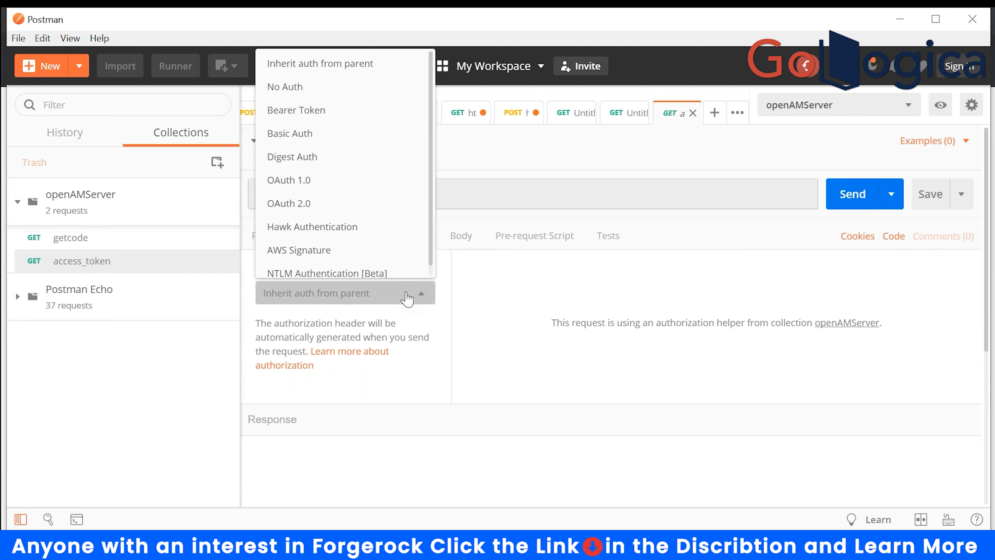
left_click(288, 204)
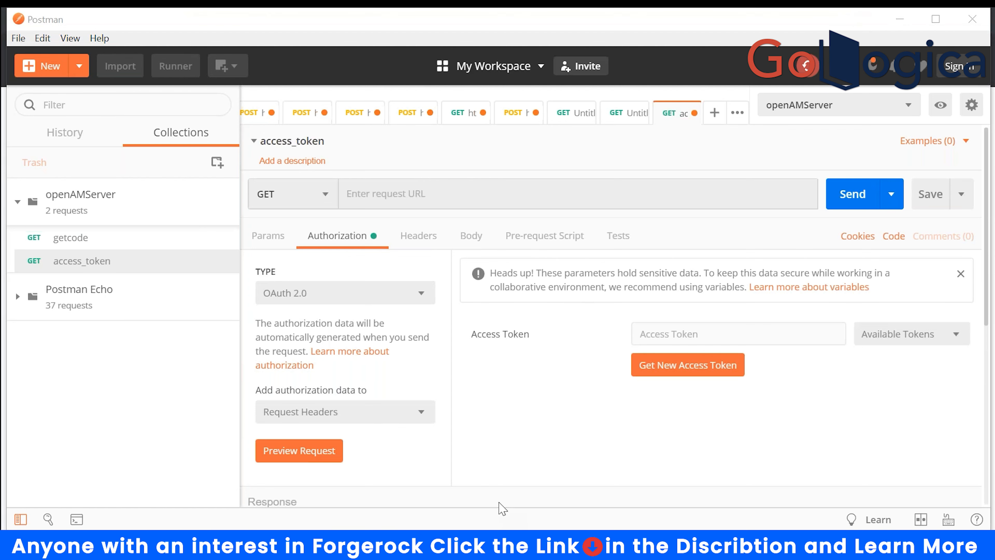
left_click(669, 376)
left_click(495, 210)
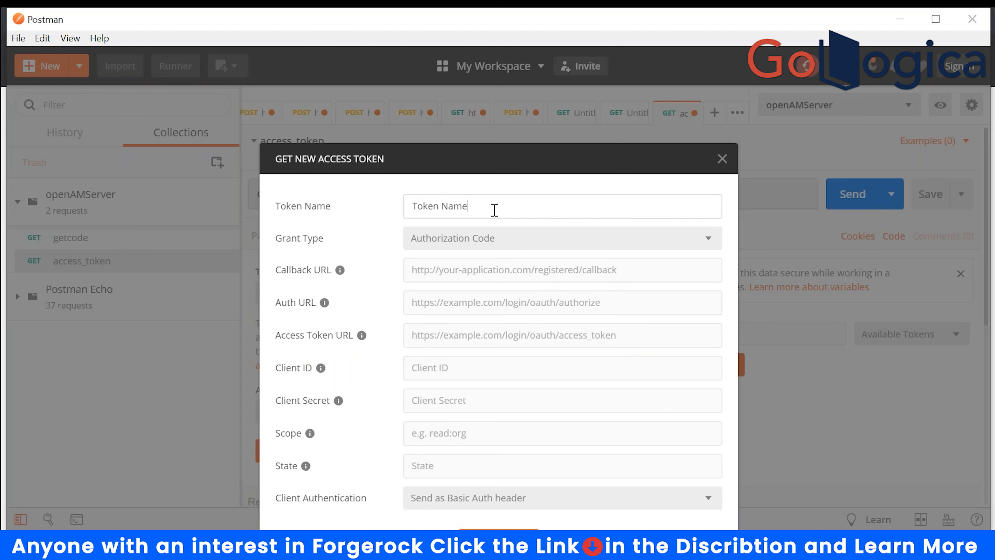
left_click(474, 273)
type("http:/")
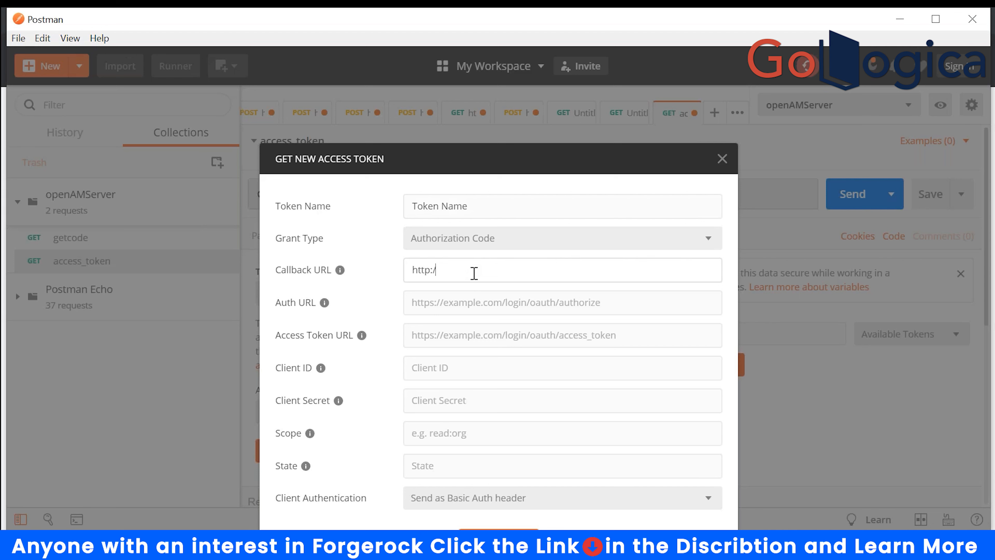
type("/open")
type("am.example")
key("BackSpace")
key("BackSpace")
key("BackSpace")
key("BackSpace")
key("BackSpace")
key("BackSpace")
key("BackSpace")
key("BackSpace")
key("BackSpace")
key("BackSpace")
key("BackSpace")
key("BackSpace")
type("uth.example")
type(".com/callback")
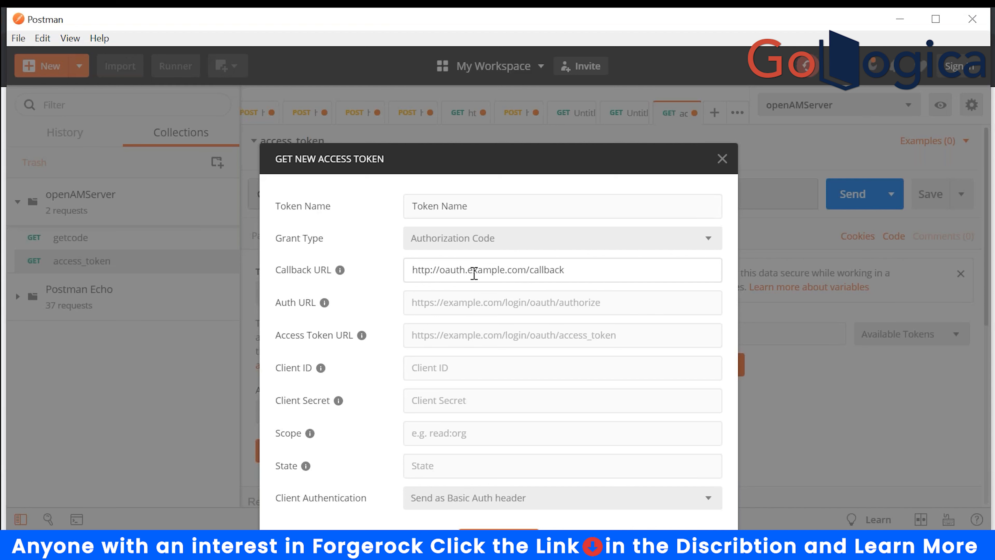
type(".php")
left_click(603, 302)
type("http")
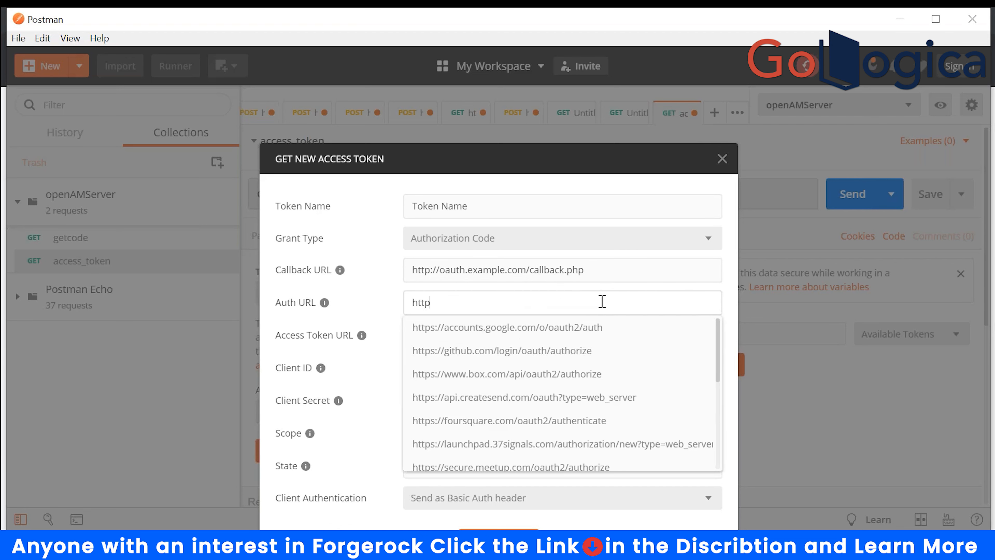
type("://o")
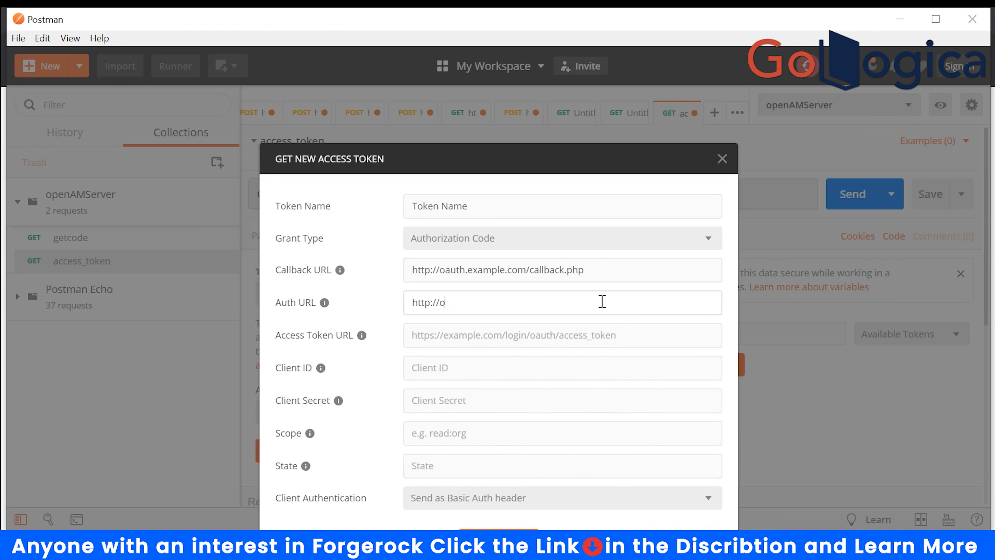
type("penam.example.com:80")
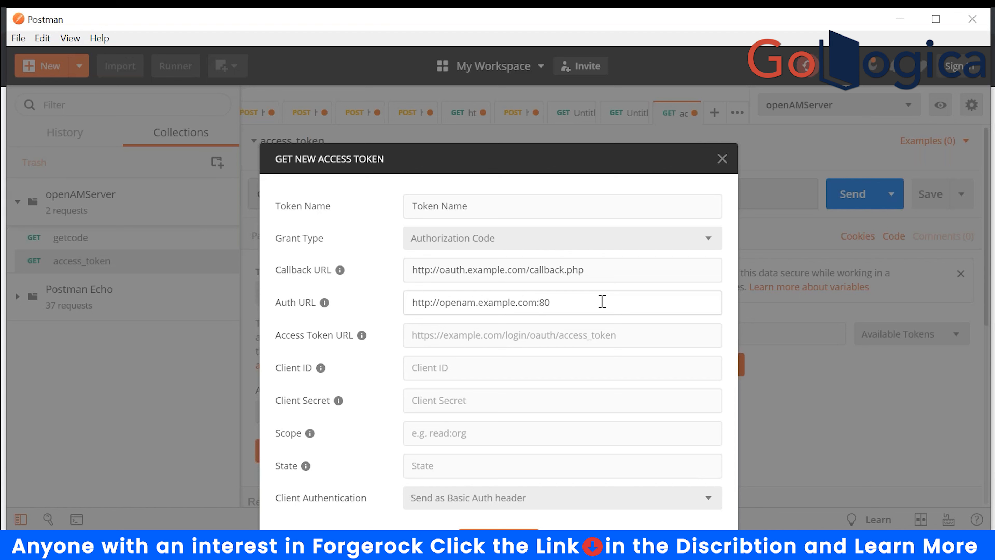
type("80/openam/oauth2/authorize")
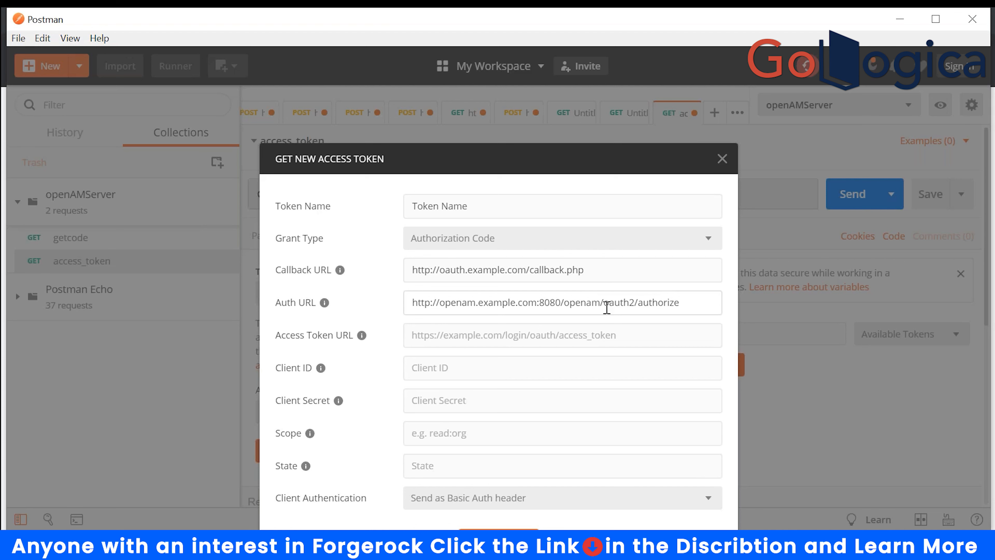
left_click(492, 334)
left_click(633, 302)
left_click_drag(686, 304, 409, 310)
key("ctrl+c")
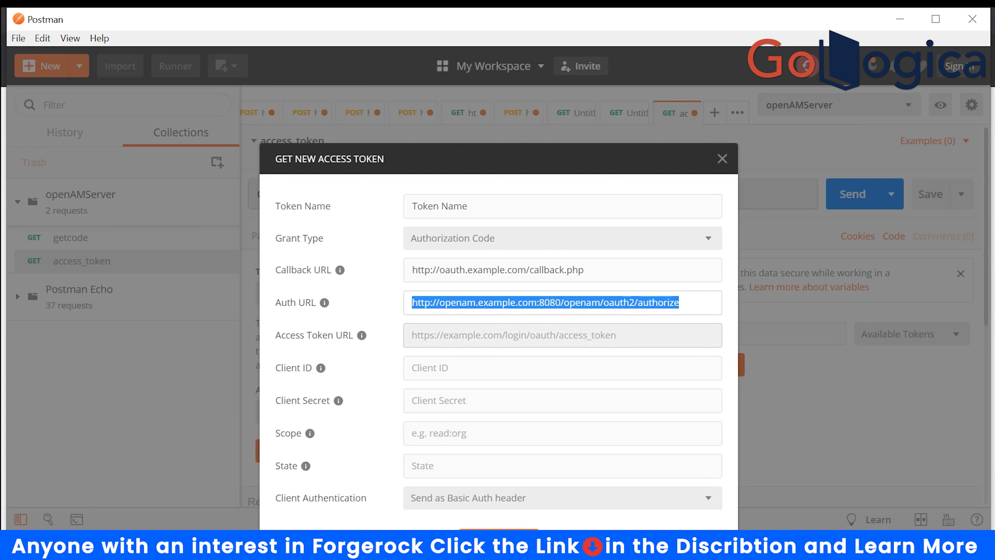
left_click(443, 334)
key("ctrl+v")
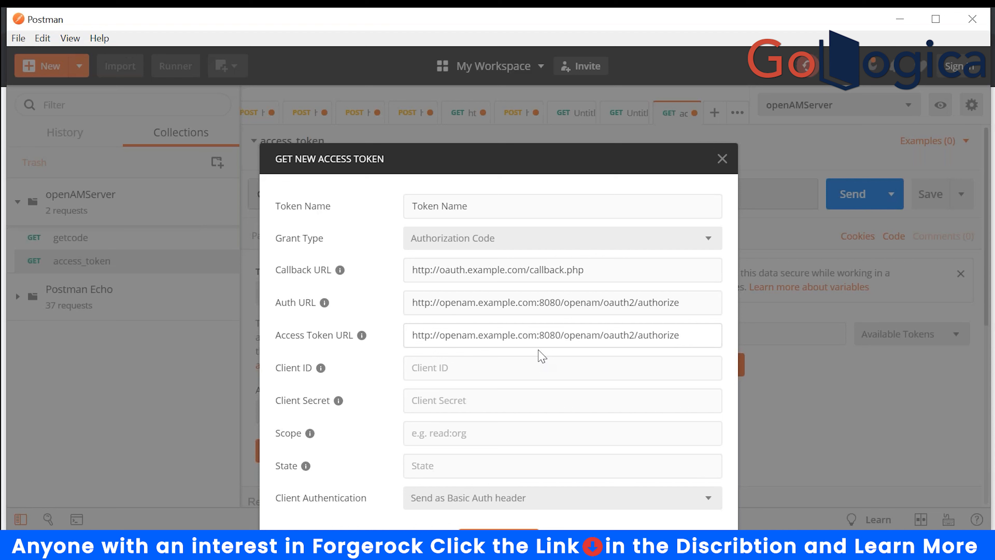
key("BackSpace")
key("BackSpace")
key("BackSpace")
key("BackSpace")
key("BackSpace")
key("BackSpace")
key("BackSpace")
key("BackSpace")
key("BackSpace")
type("access_token")
- Fill client ID appclient, the client secret, scope cn sn read uid and state 1234
left_click(494, 370)
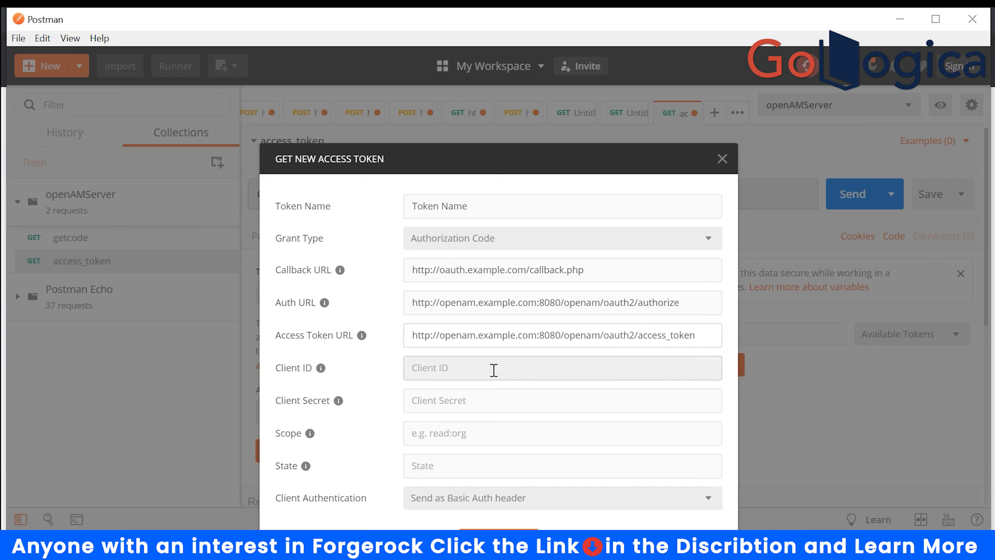
left_click(494, 370)
type("app")
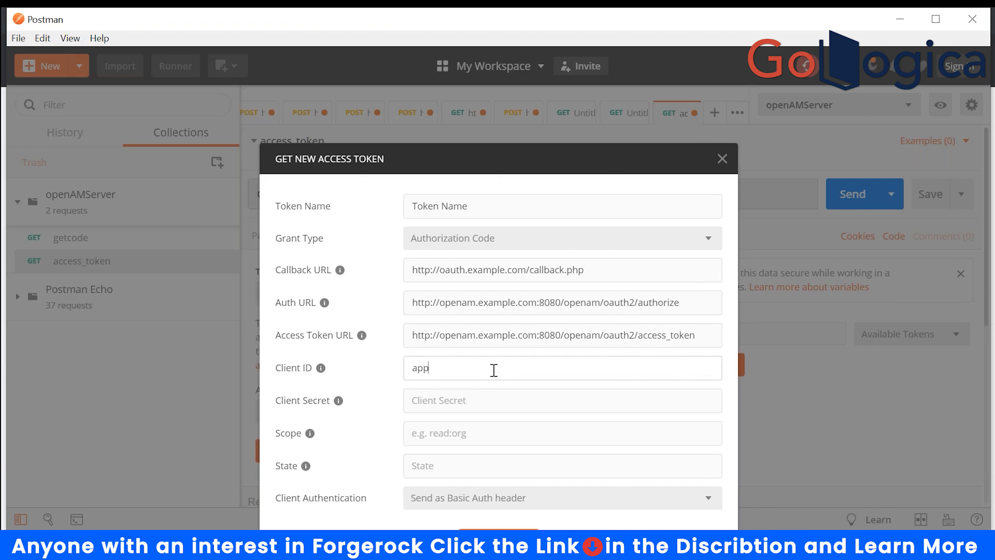
type("client")
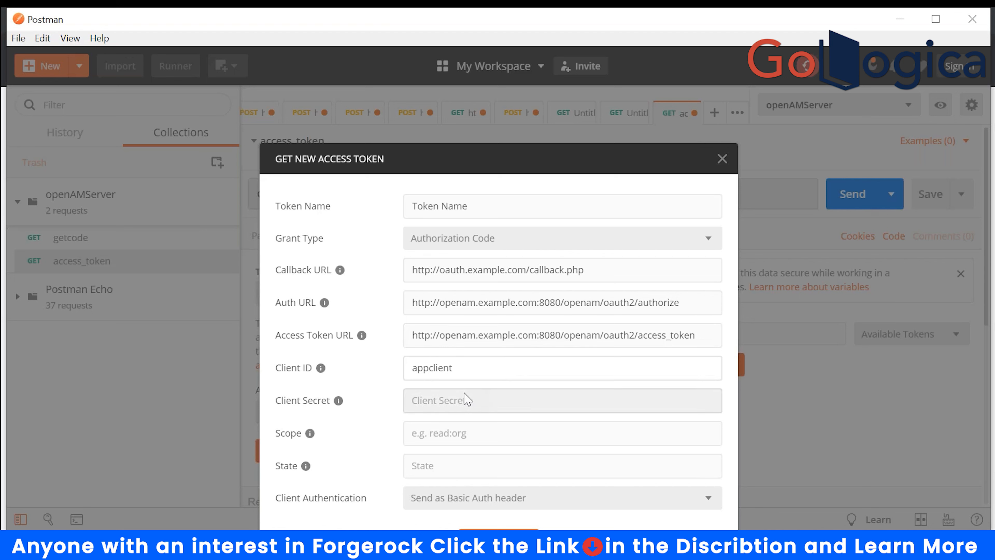
left_click(450, 404)
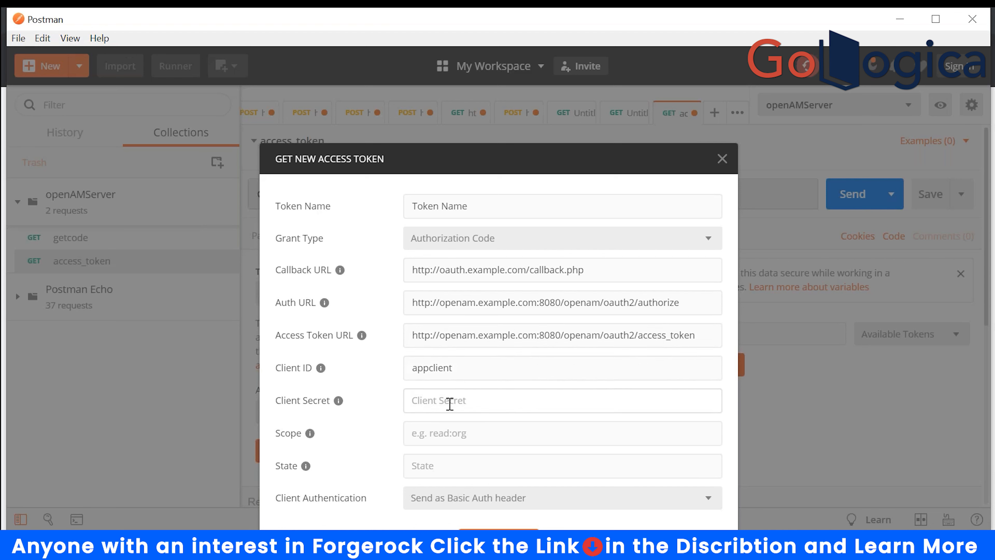
type("password")
left_click(441, 435)
type("cn sn read")
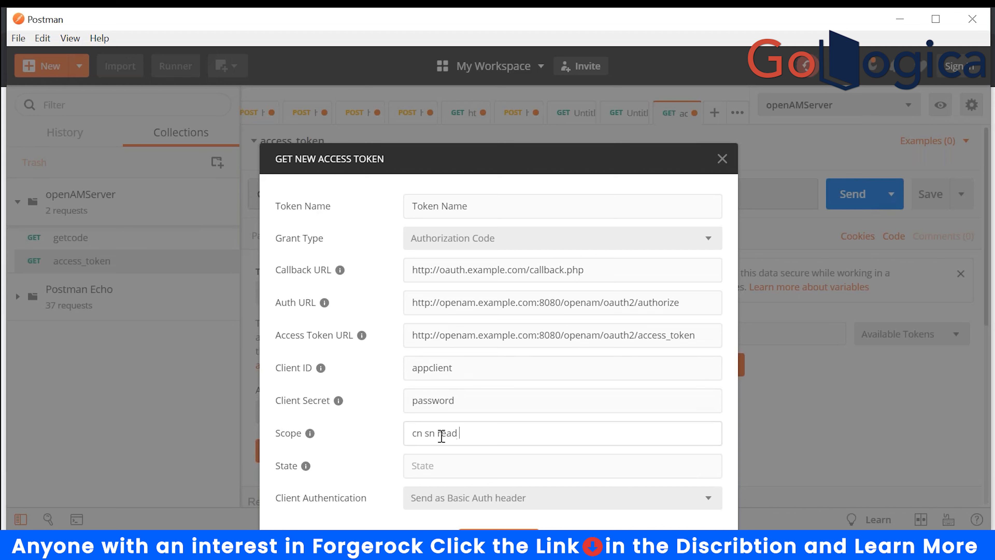
type(" uid")
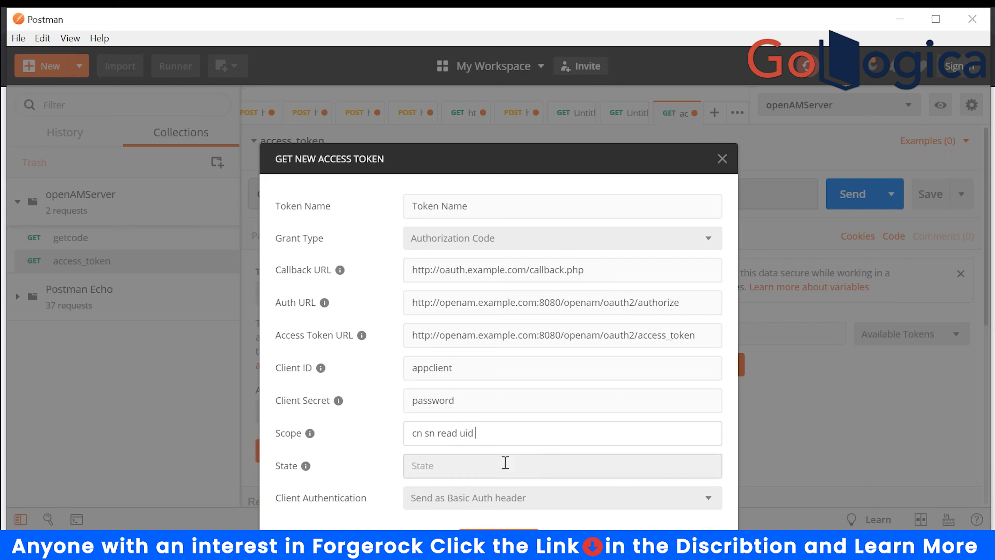
left_click(460, 469)
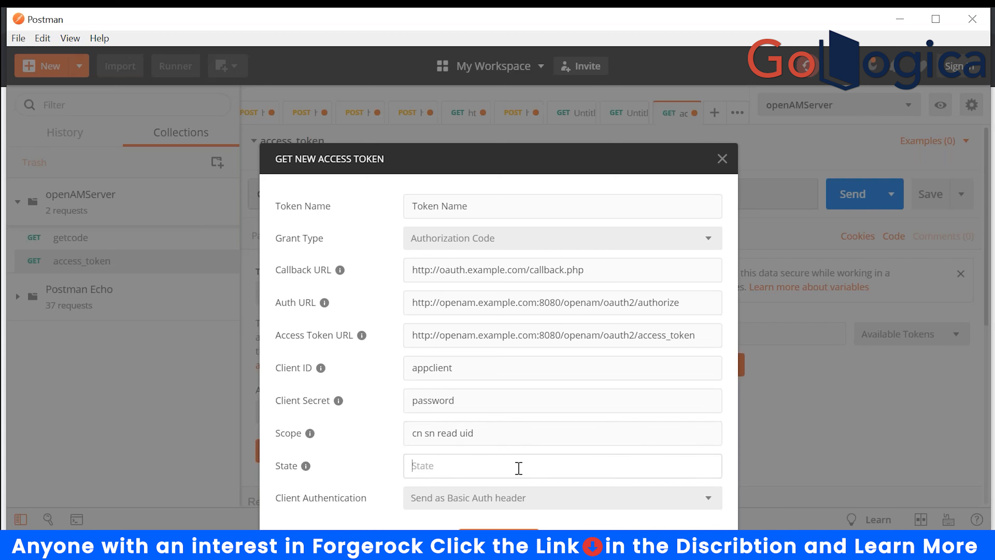
type("1234")
left_click(531, 502)
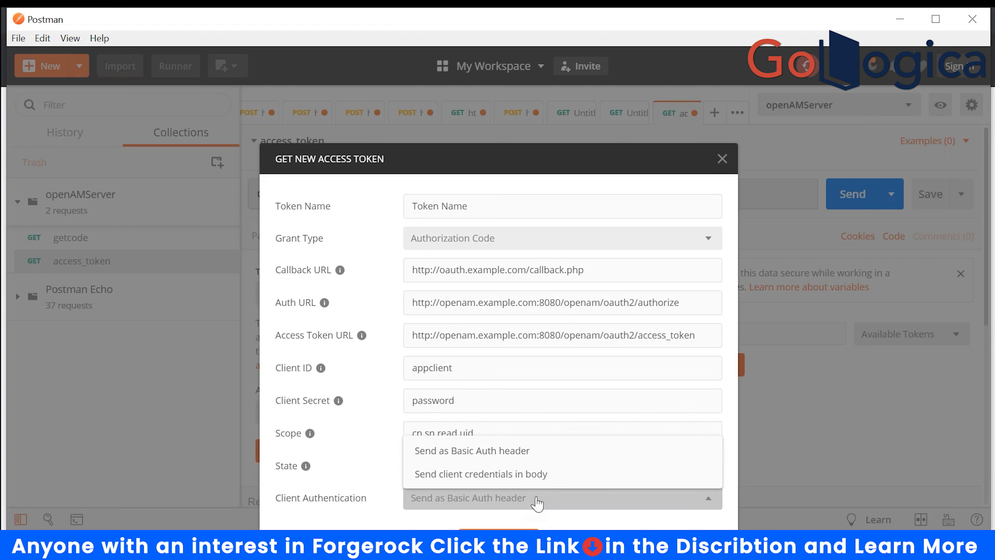
- Keep client authentication as Send as Basic Auth header and request the token from OpenAM
left_click(804, 478)
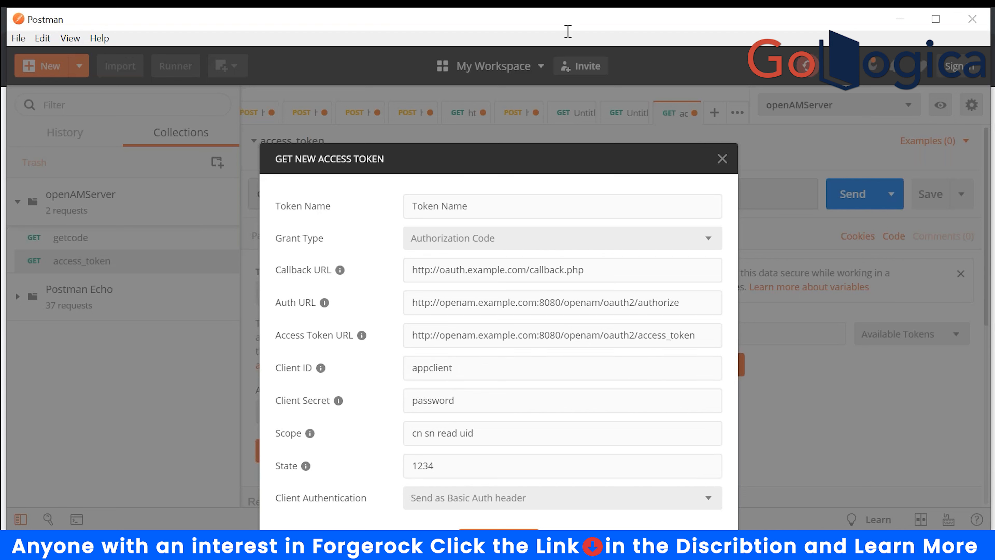
key("ctrl+a")
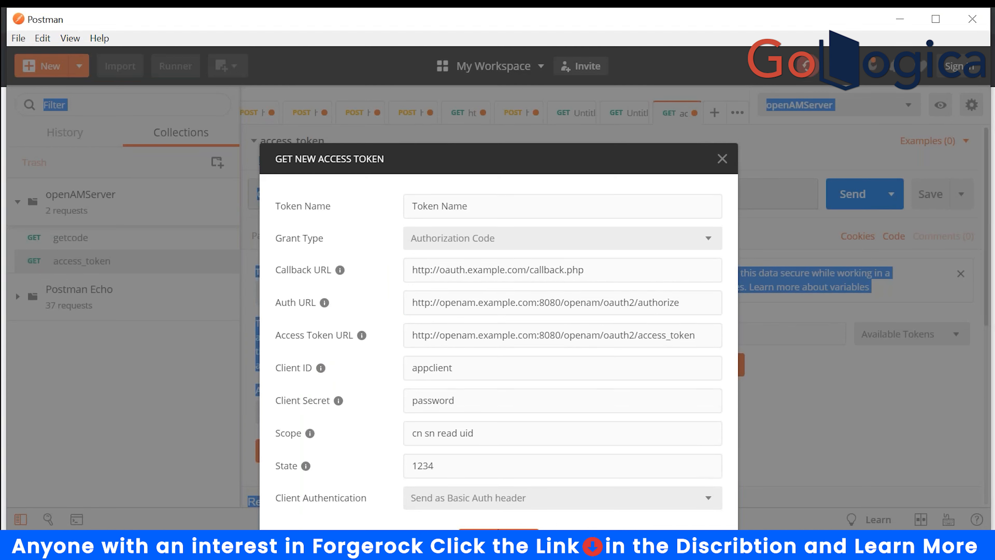
left_click(499, 533)
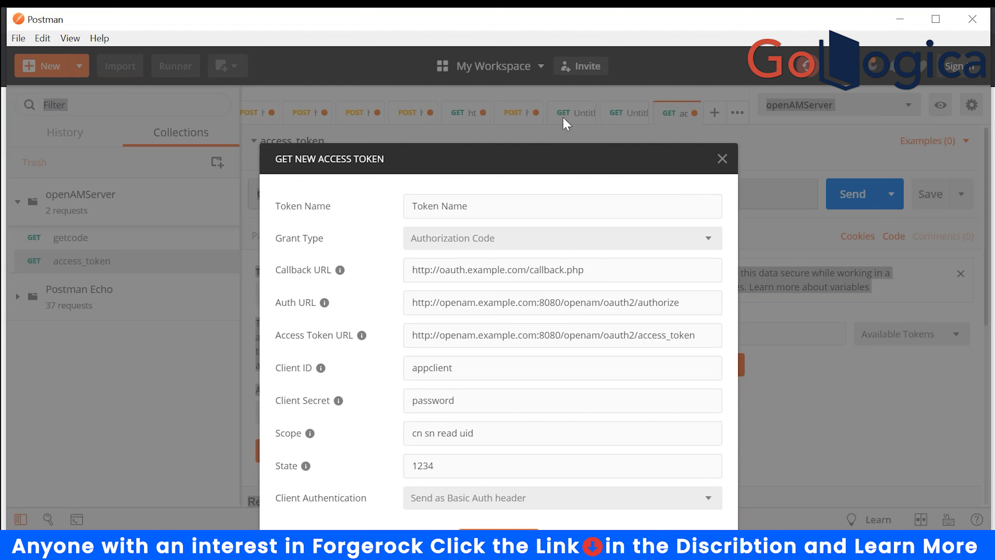
left_click(731, 76)
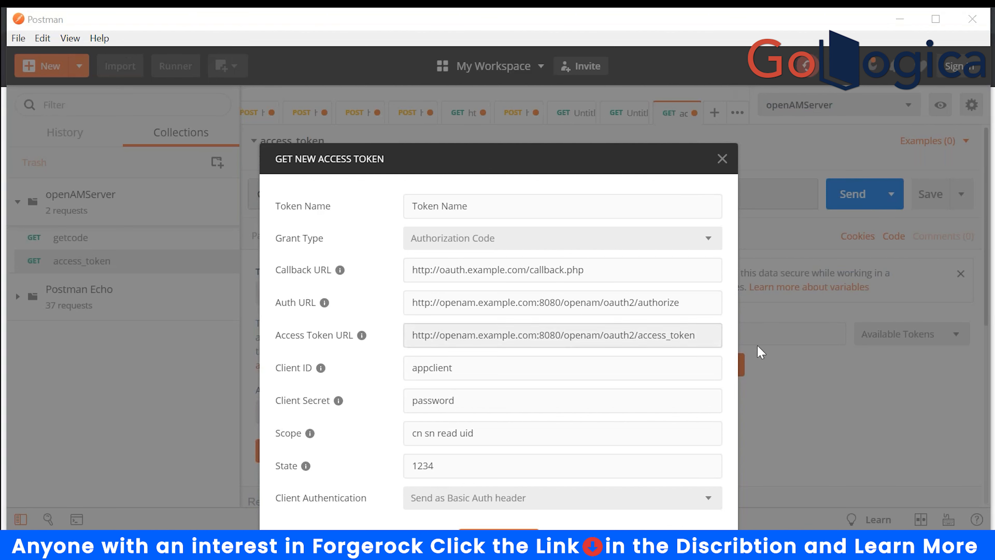
right_click(639, 427)
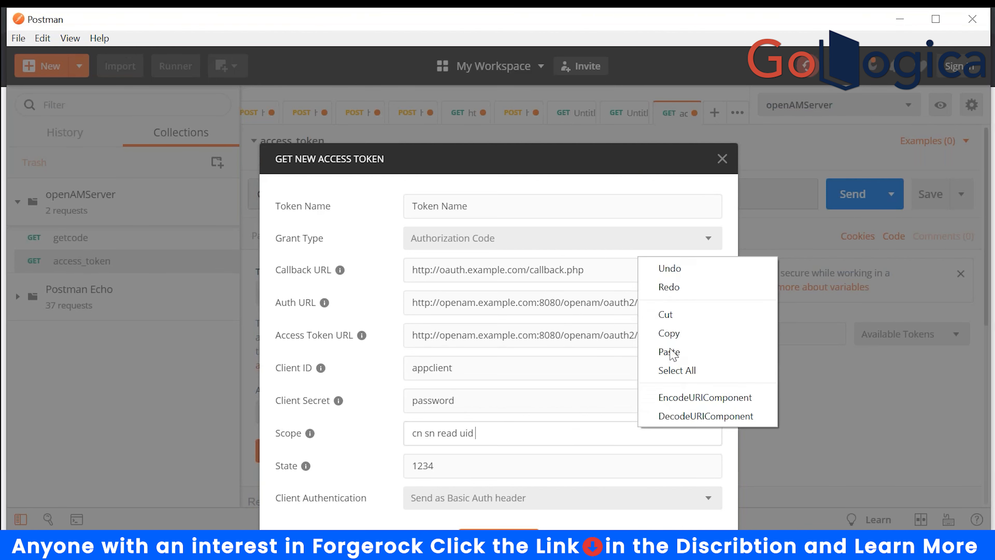
left_click(665, 466)
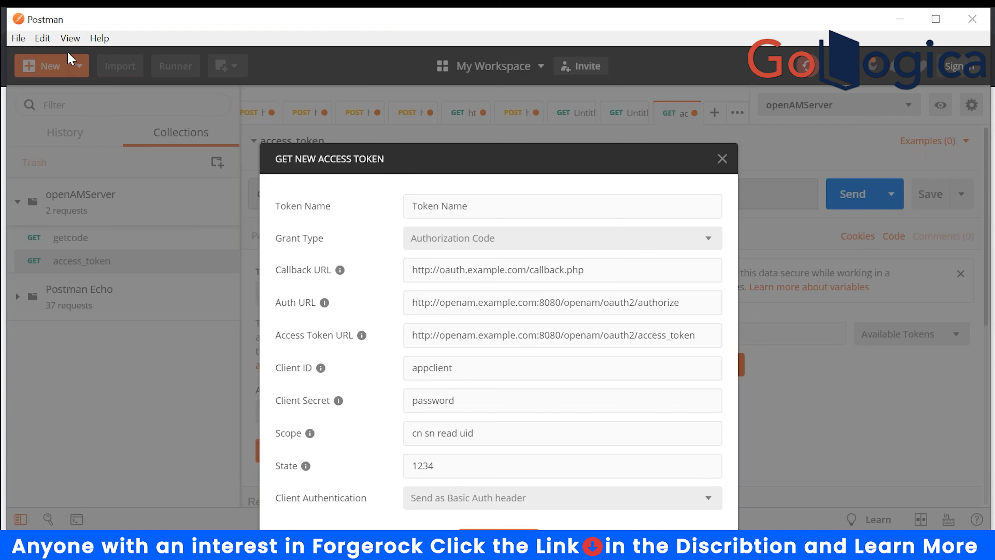
left_click(17, 40)
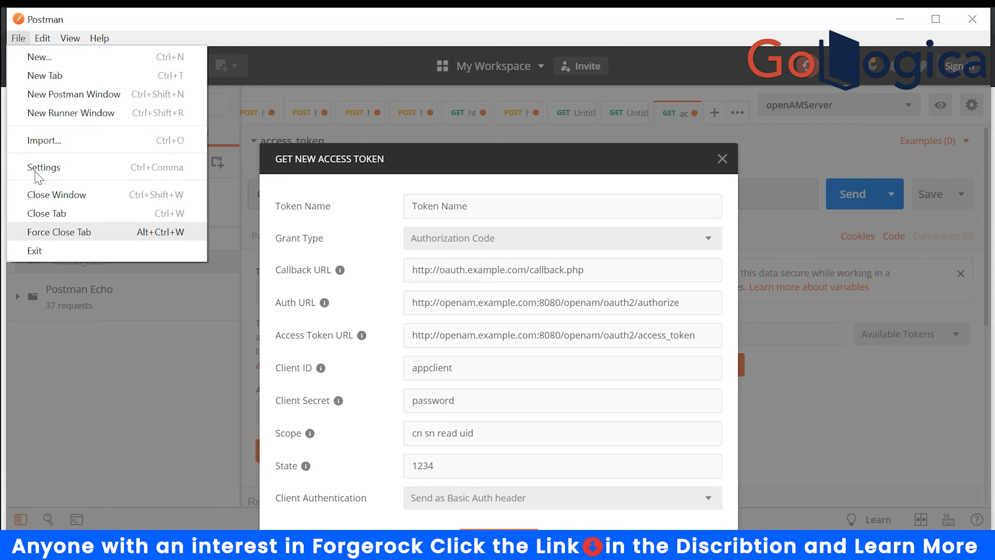
mouse_move(41, 41)
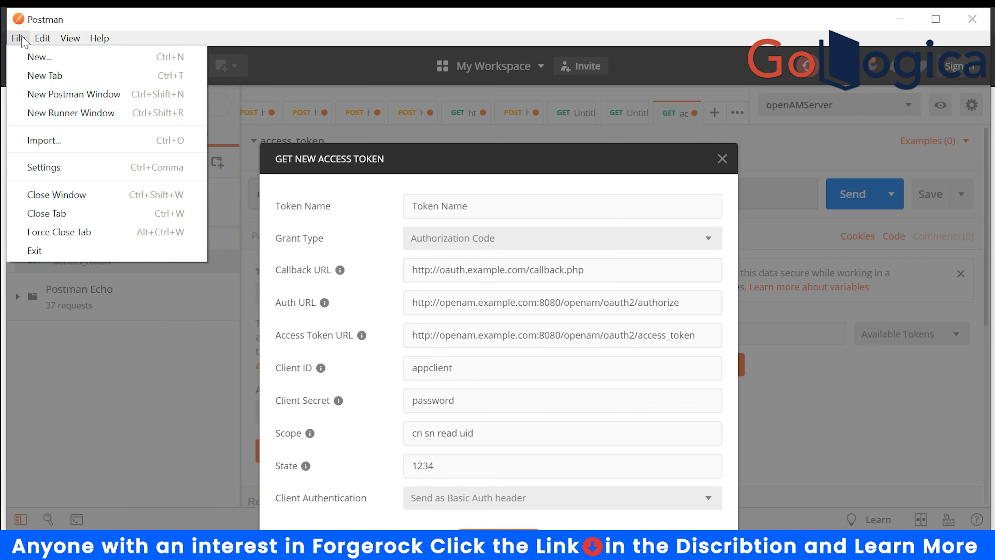
mouse_move(98, 39)
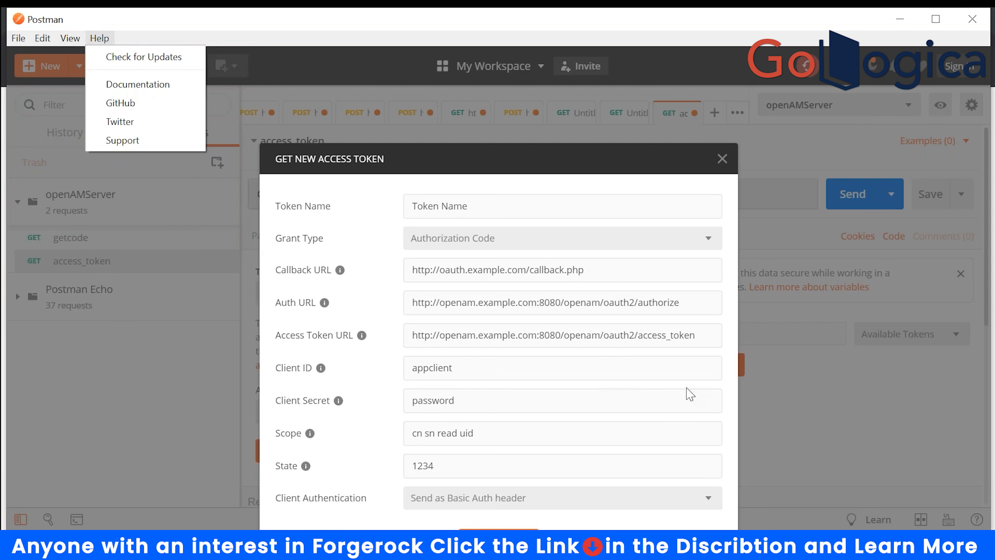
left_click(748, 448)
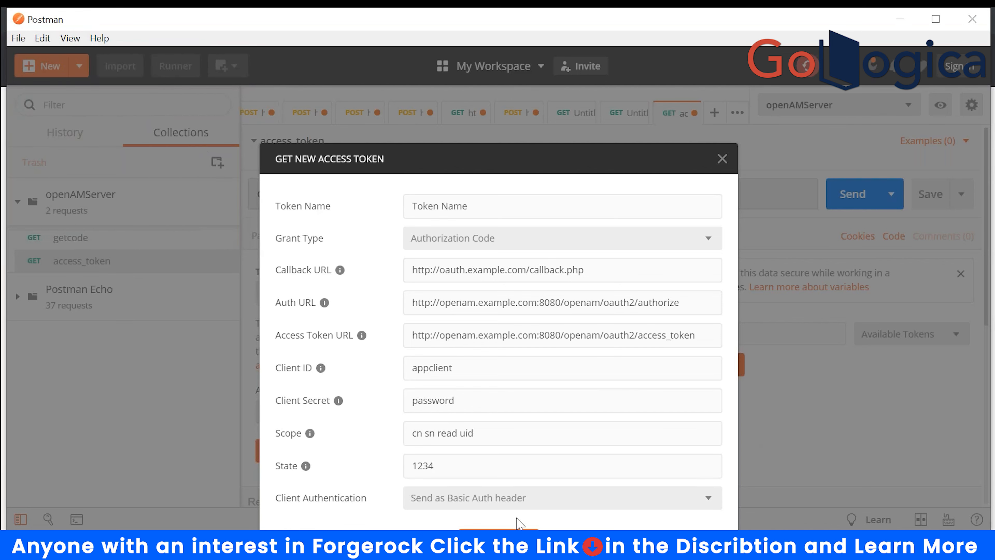
left_click(527, 506)
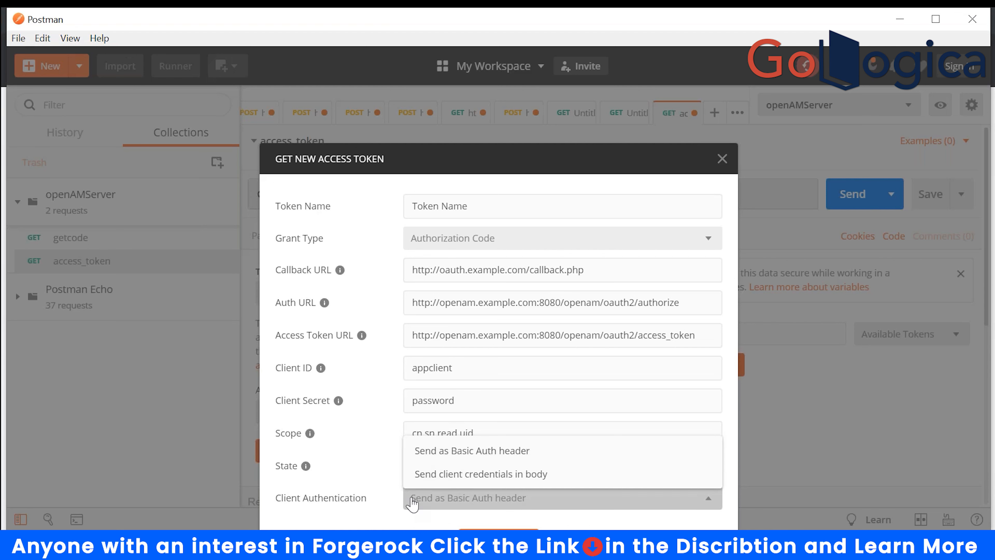
left_click(410, 519)
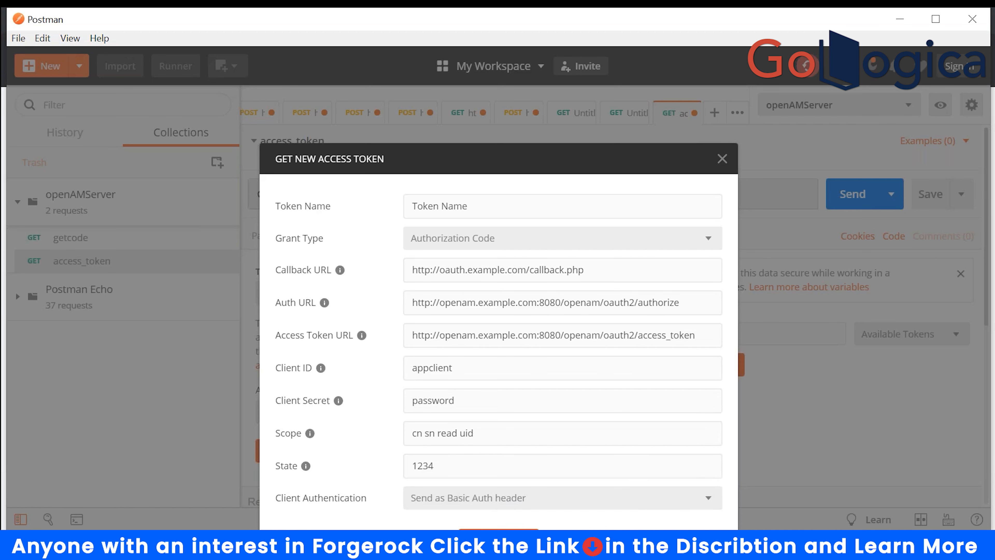
left_click(498, 540)
left_click(68, 39)
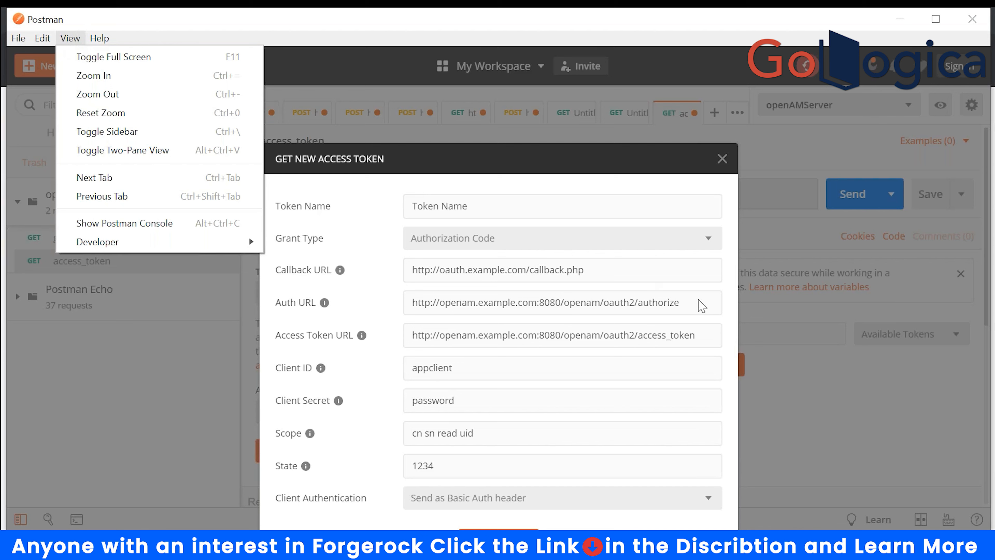
- Paste the Callback URL on a new line after the last curl command in 30_DEC_2020 notes
left_click(578, 271)
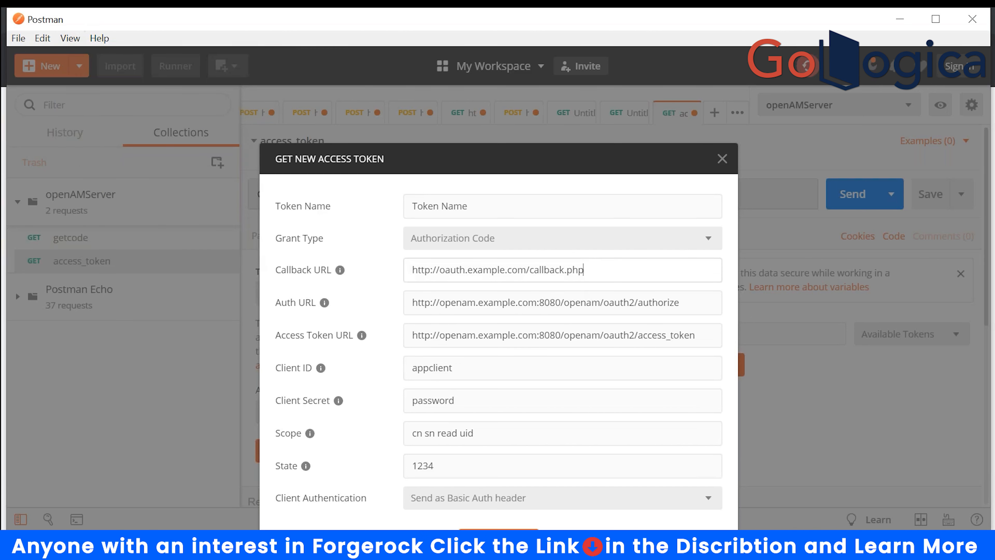
left_click_drag(583, 270, 334, 274)
key("ctrl+c")
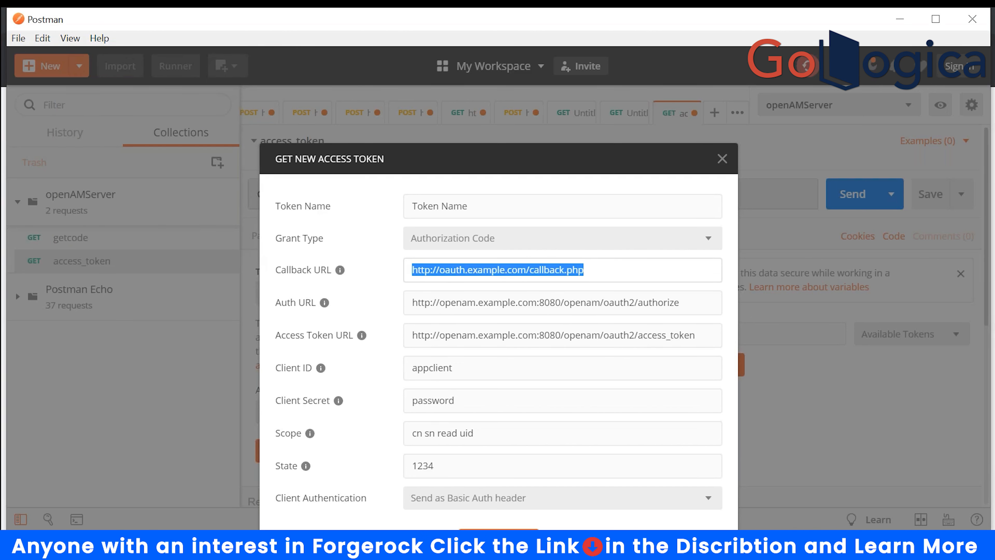
left_click(669, 548)
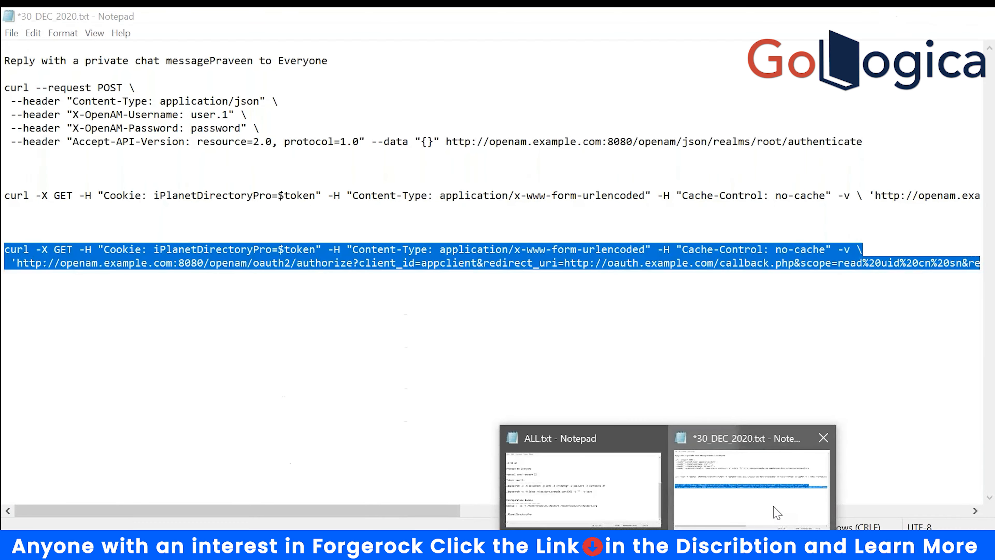
left_click(773, 509)
left_click(561, 476)
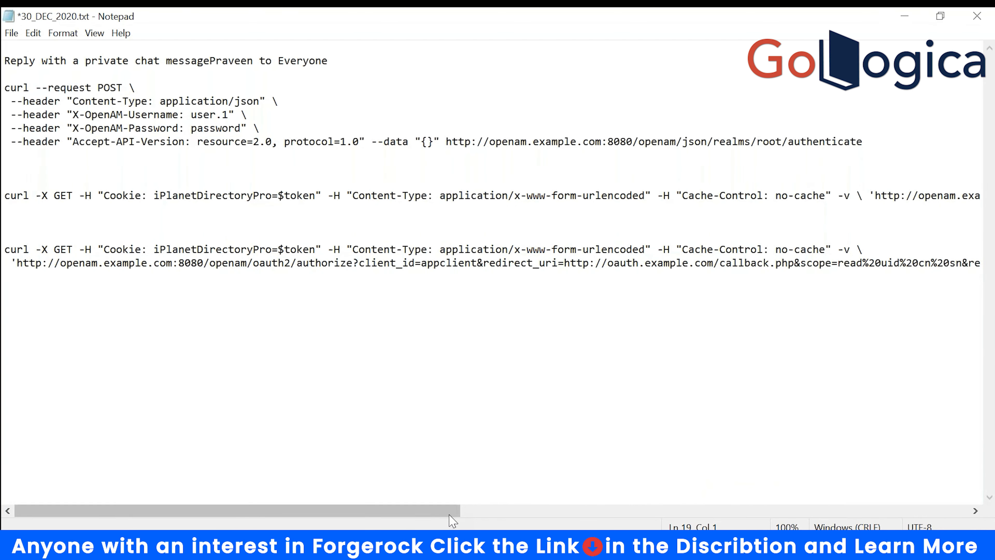
left_click_drag(451, 510, 637, 511)
left_click(902, 261)
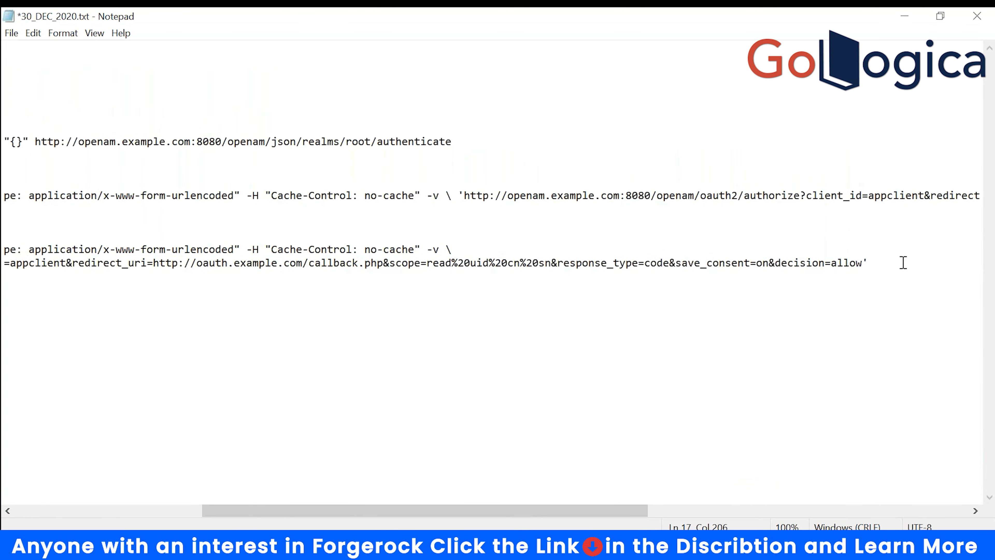
key("Return")
key("Return")
key("Return")
key("Return")
key("ctrl+v")
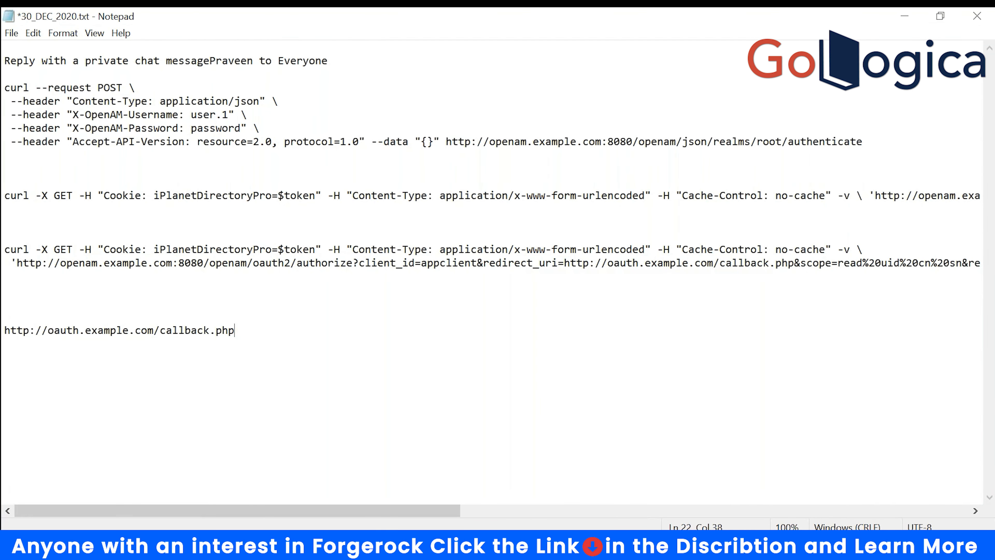
- Copy the authorize URL from the token form below the callback URL in the notes
key("alt+Tab")
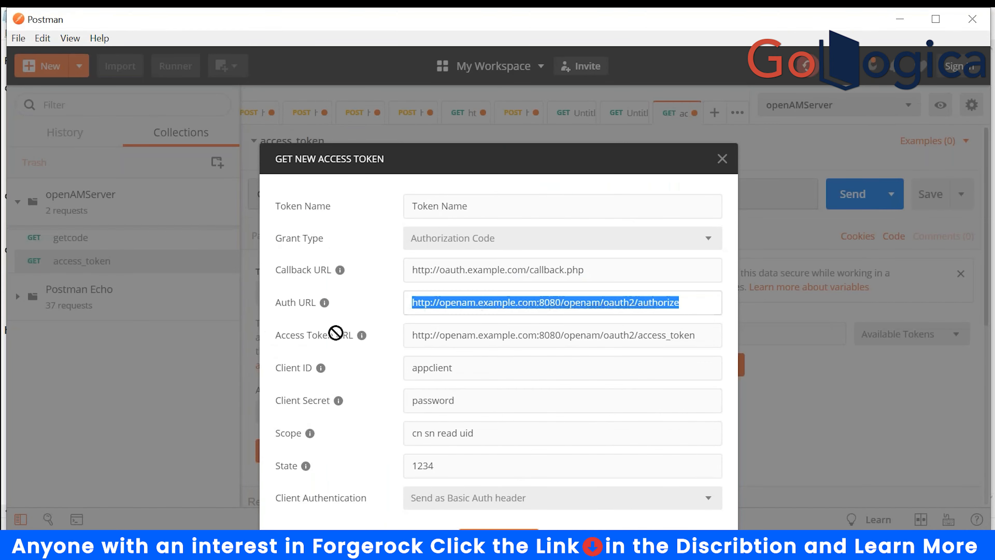
key("ctrl+c")
key("alt+Tab")
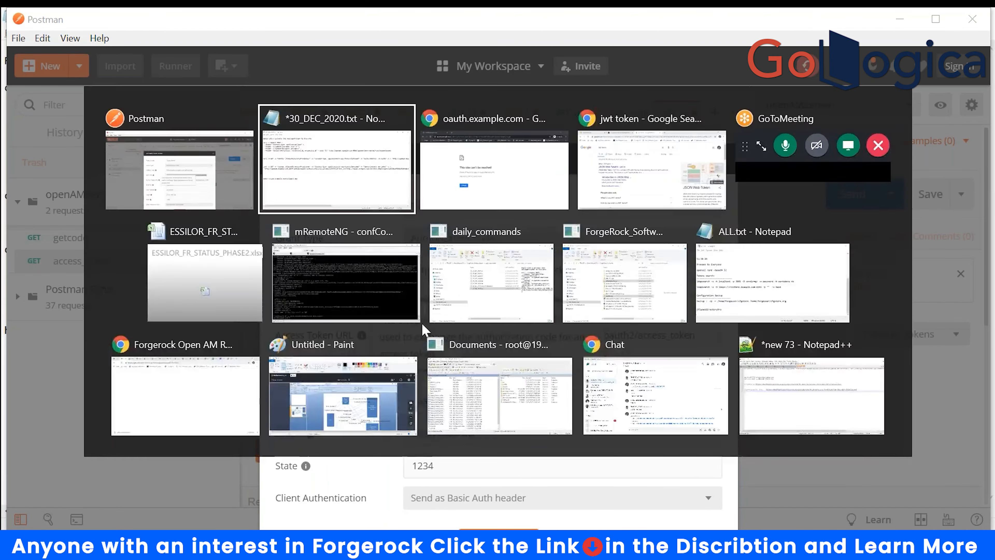
key("Return")
key("Return")
key("ctrl+v")
- Copy the access_token URL from the token form below the authorize URL in the notes
key("alt+Tab")
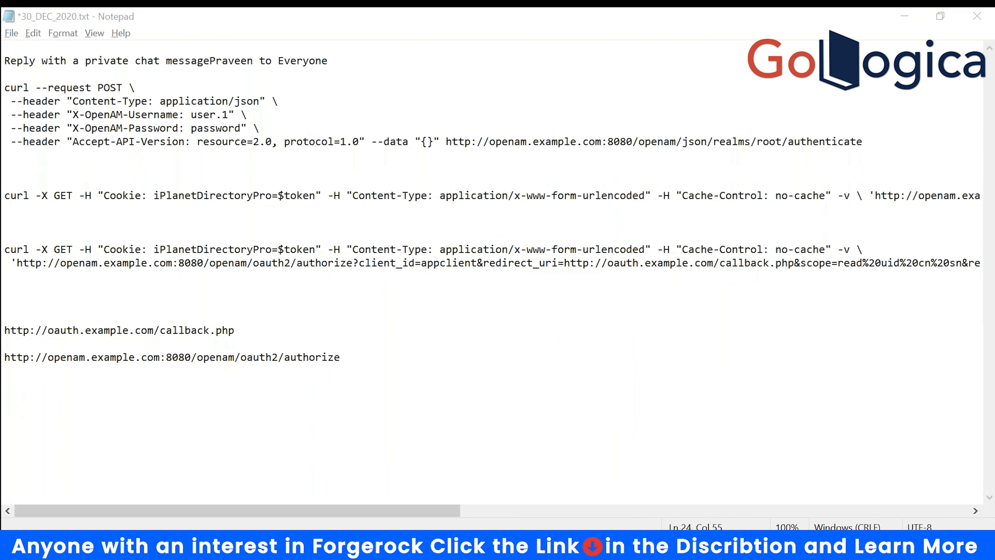
key("Tab")
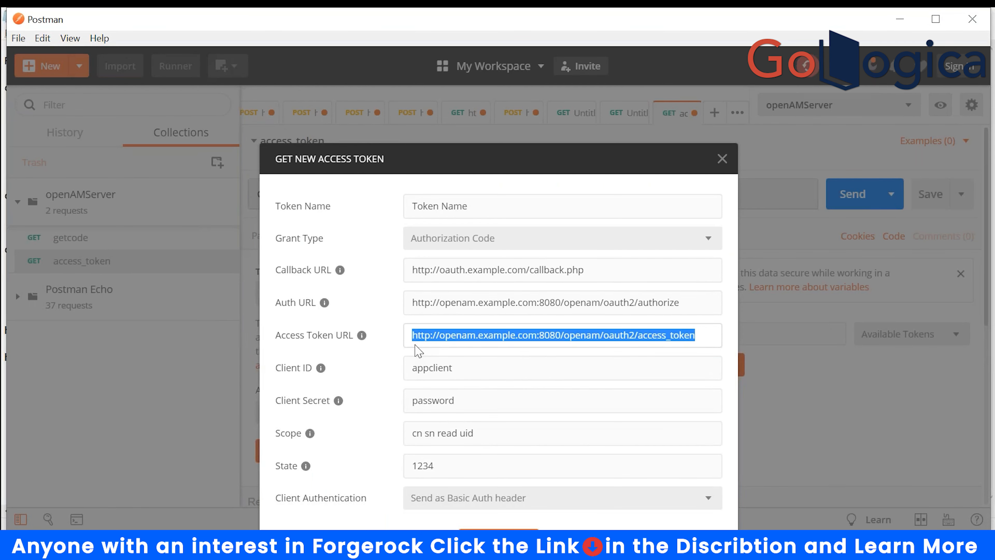
key("ctrl+c")
key("alt+Tab")
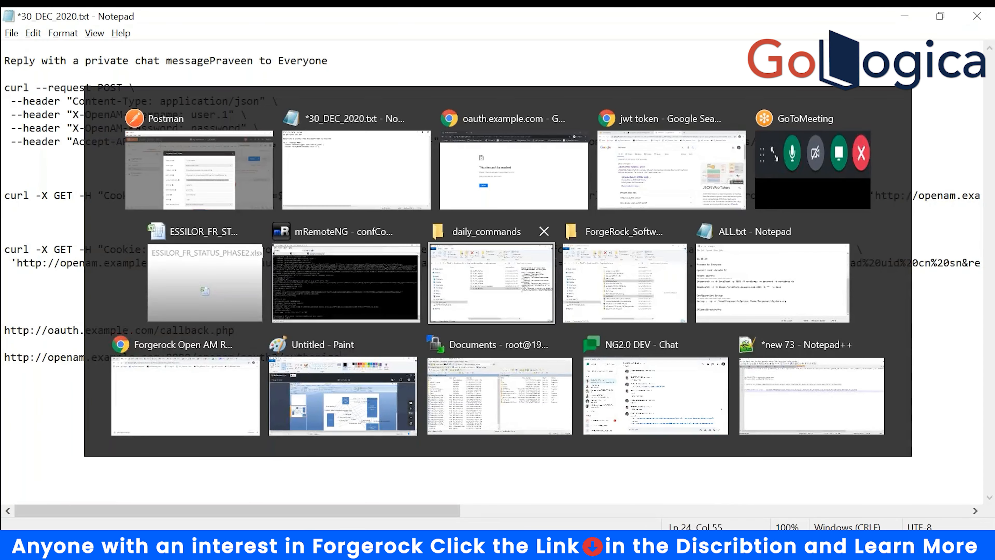
key("Return")
key("Return")
key("ctrl+v")
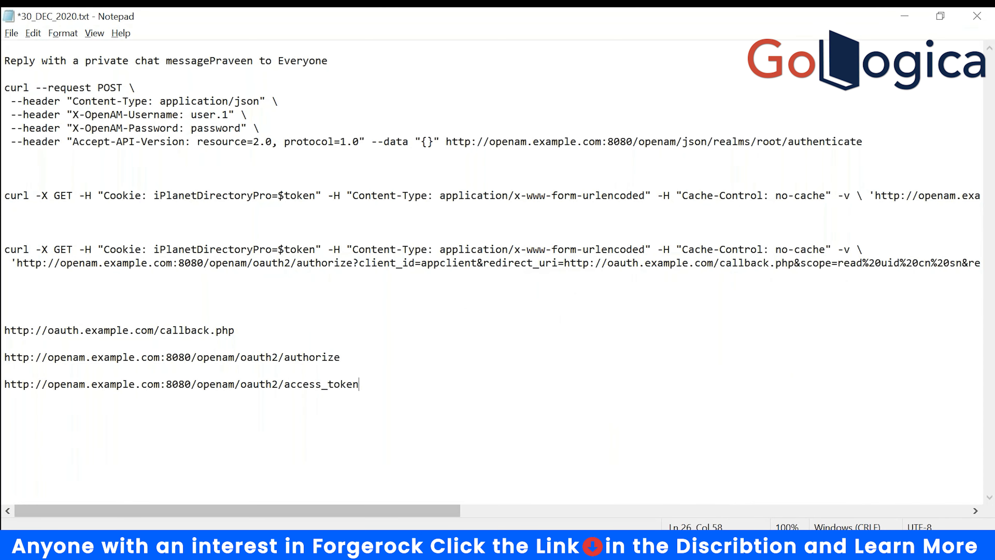
key("alt+Tab")
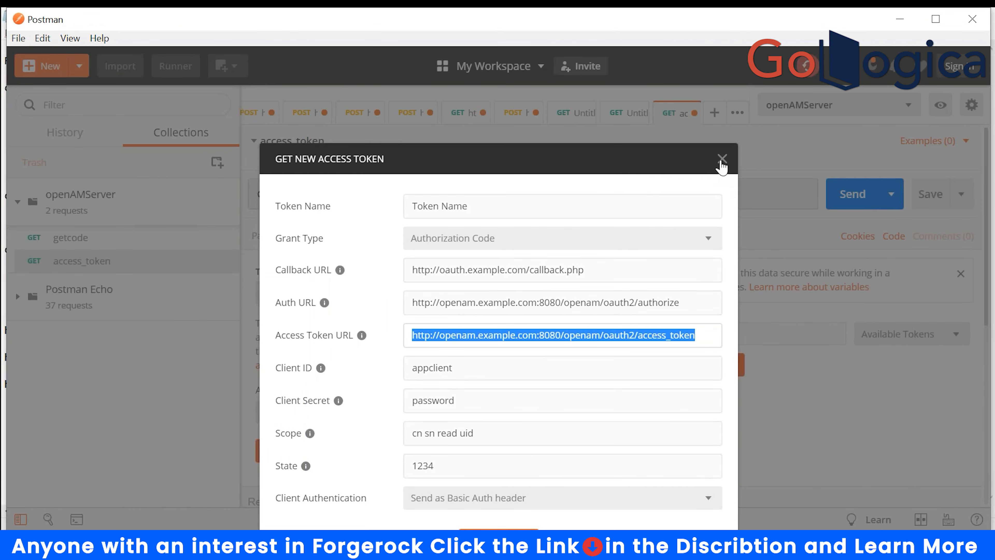
- Dismiss the token form and install the Postman 7.36.1 update from Help > Check for Updates
left_click(722, 159)
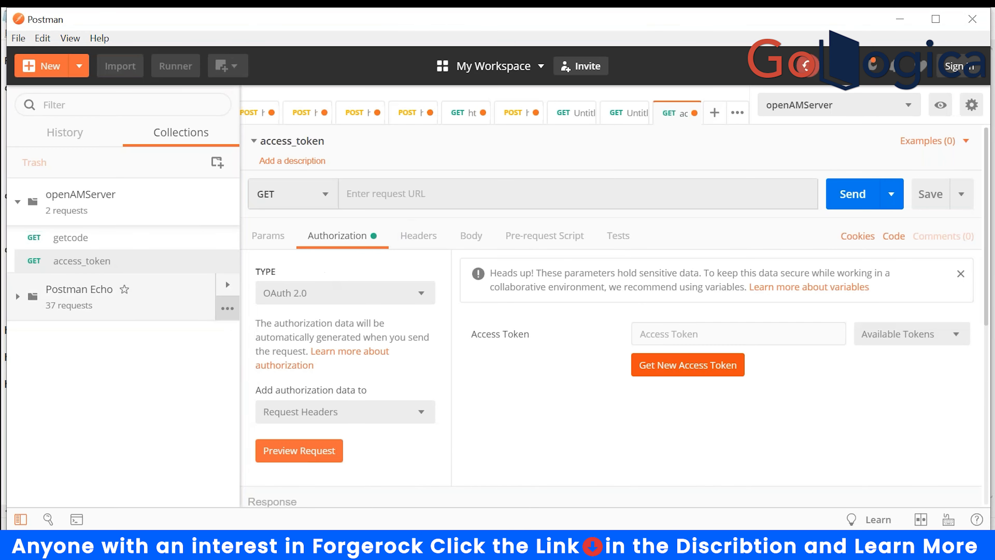
left_click(99, 38)
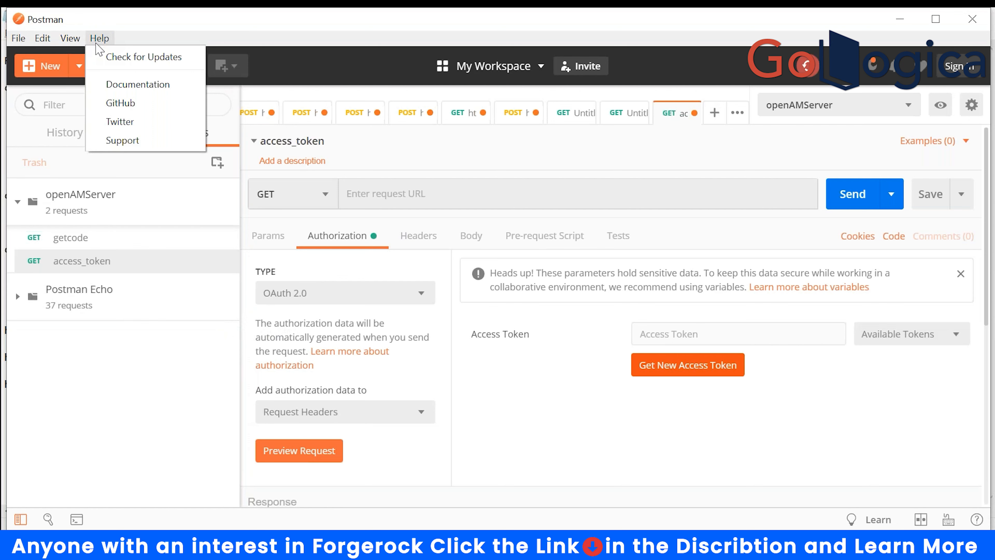
left_click(107, 56)
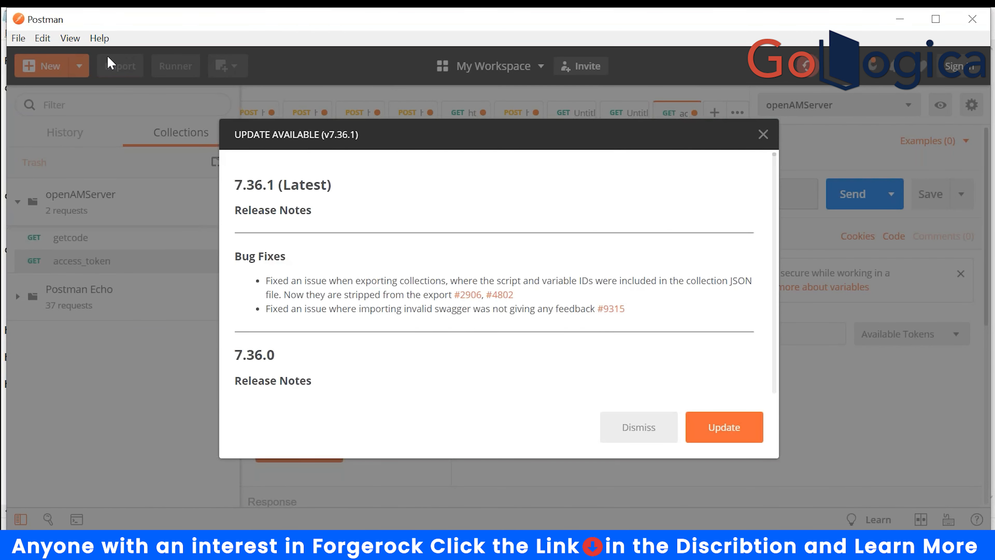
left_click(725, 429)
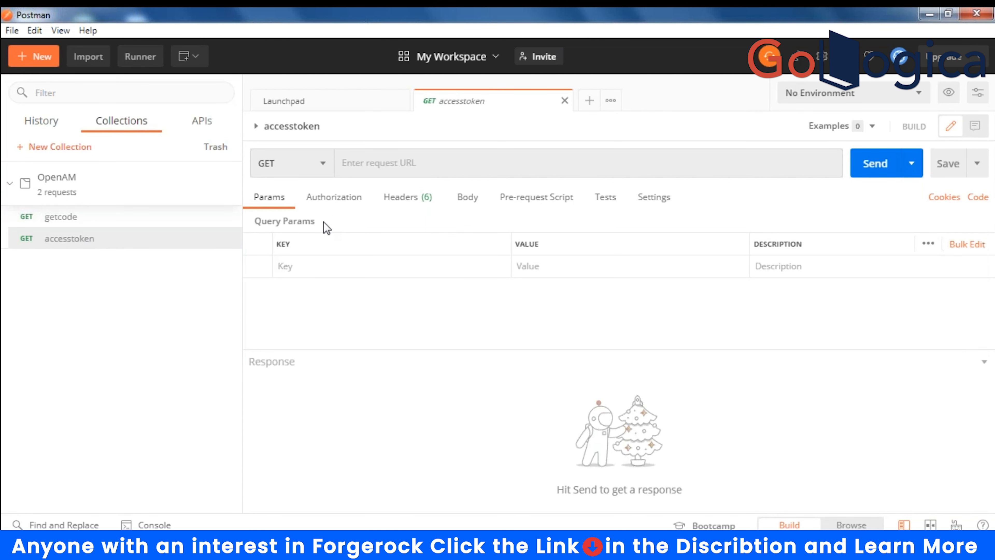
- Set the accesstoken request's authorization type to OAuth 2.0 and reveal the Configure New Token settings
left_click(338, 195)
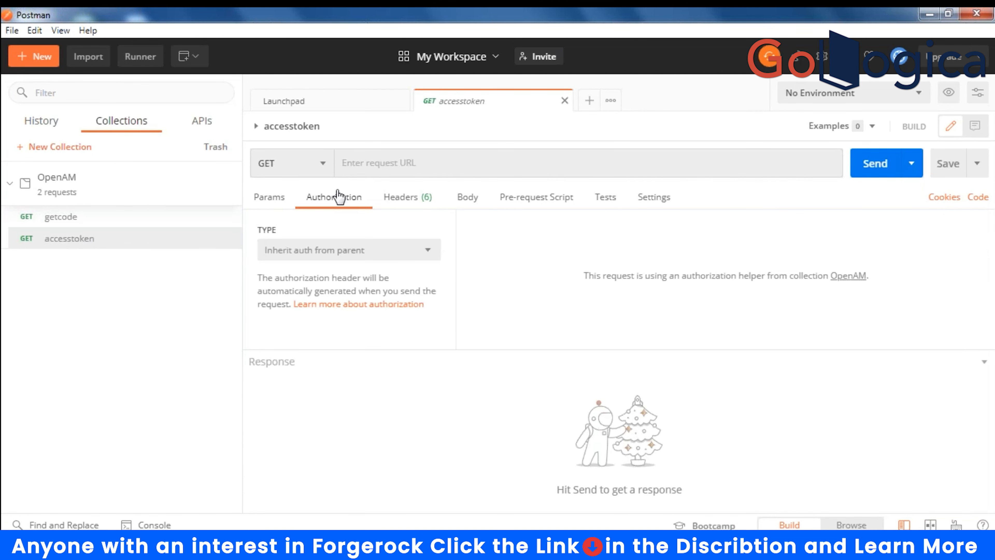
left_click(427, 259)
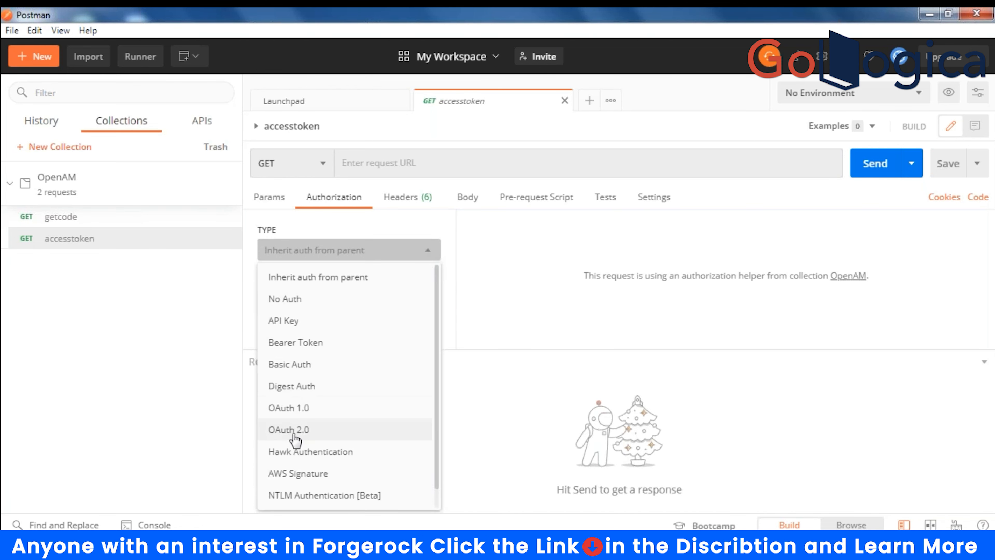
left_click(302, 431)
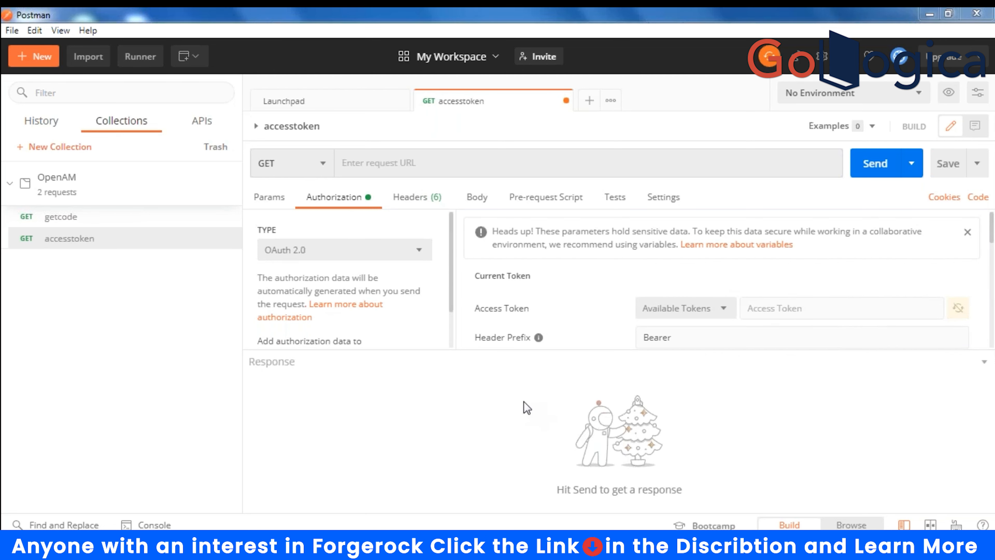
left_click(985, 366)
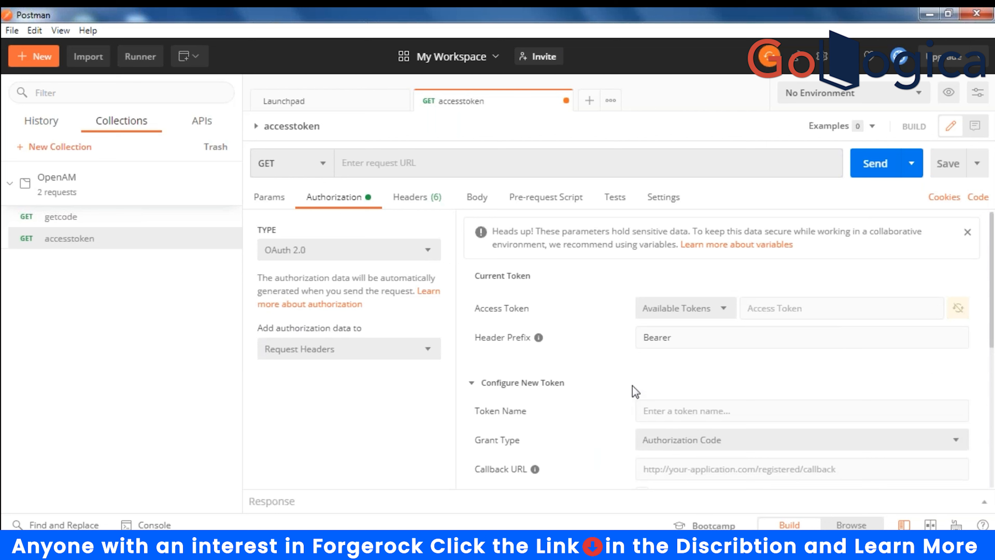
left_click(674, 409)
left_click(687, 414)
type("accesstoken")
left_click(700, 469)
type("h")
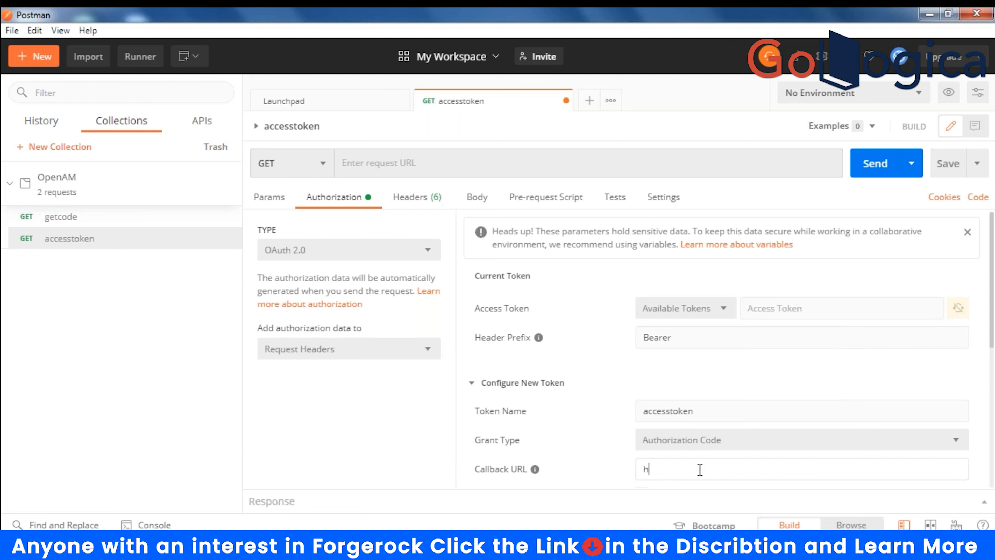
type("ttp://oauth.example.com")
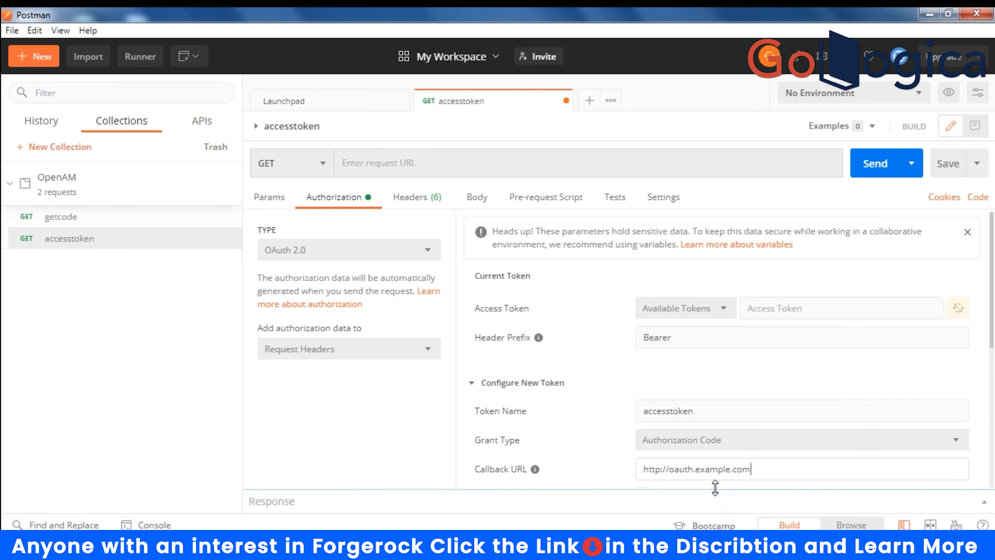
type("/callback.php")
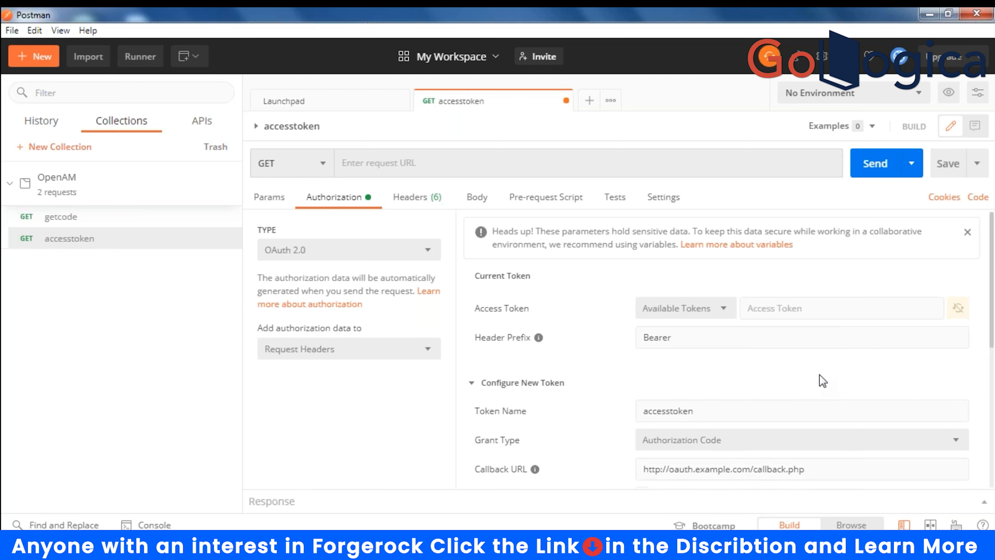
- Turn on 'Authorize using browser' for the new token
scroll(821, 376, "down", 5)
scroll(820, 374, "up", 3)
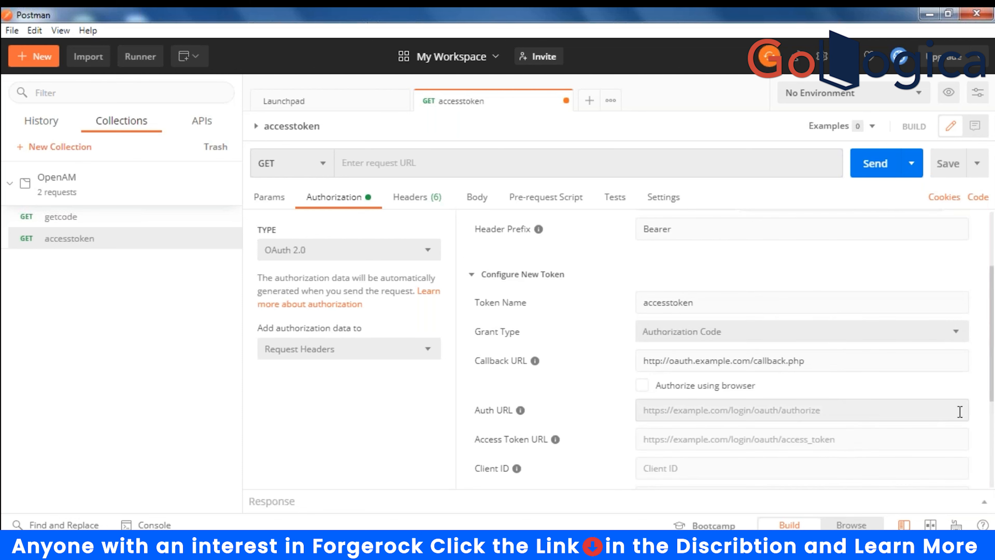
left_click_drag(990, 365, 990, 414)
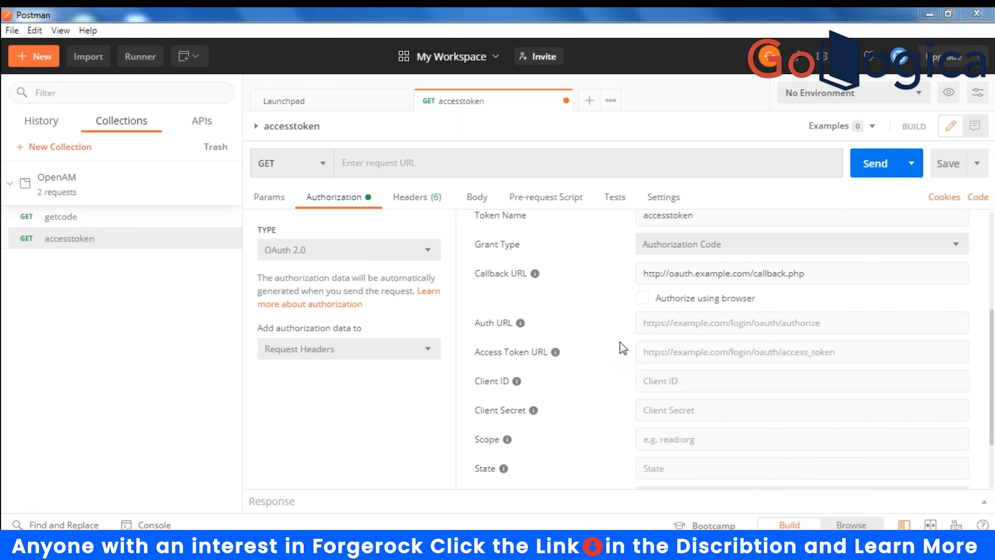
left_click(644, 300)
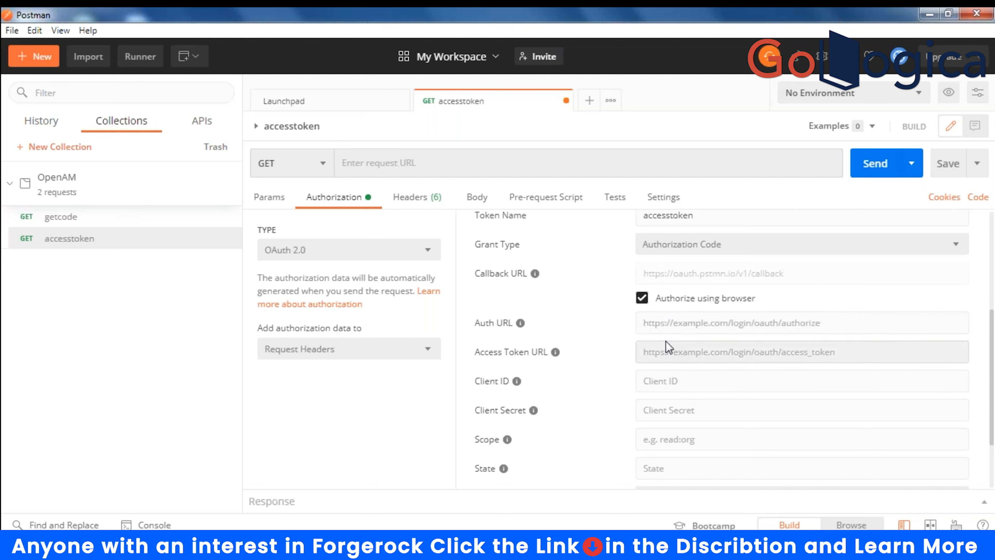
left_click(668, 325)
type("htt")
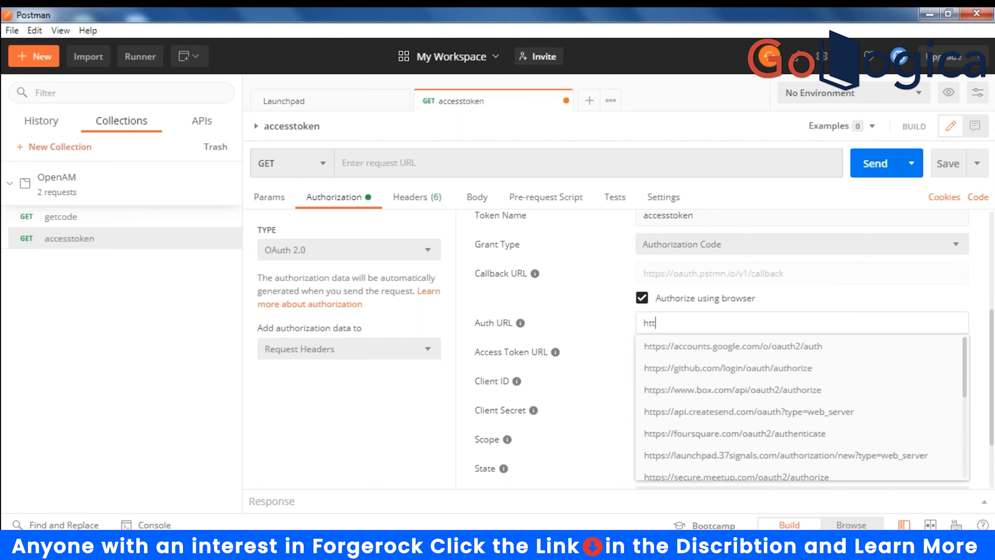
type("p://opena,m")
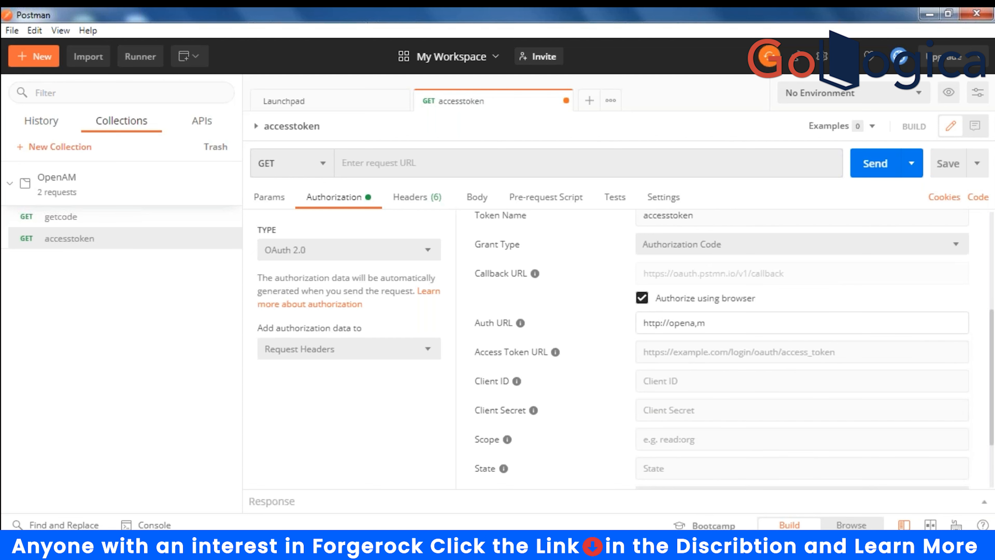
key("BackSpace")
key("BackSpace")
type("m")
left_click(642, 297)
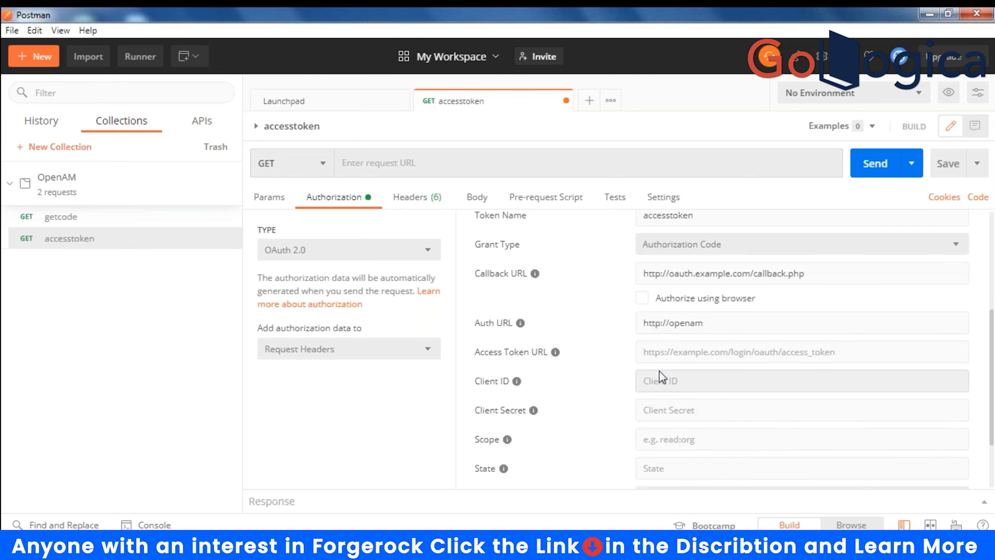
left_click(734, 322)
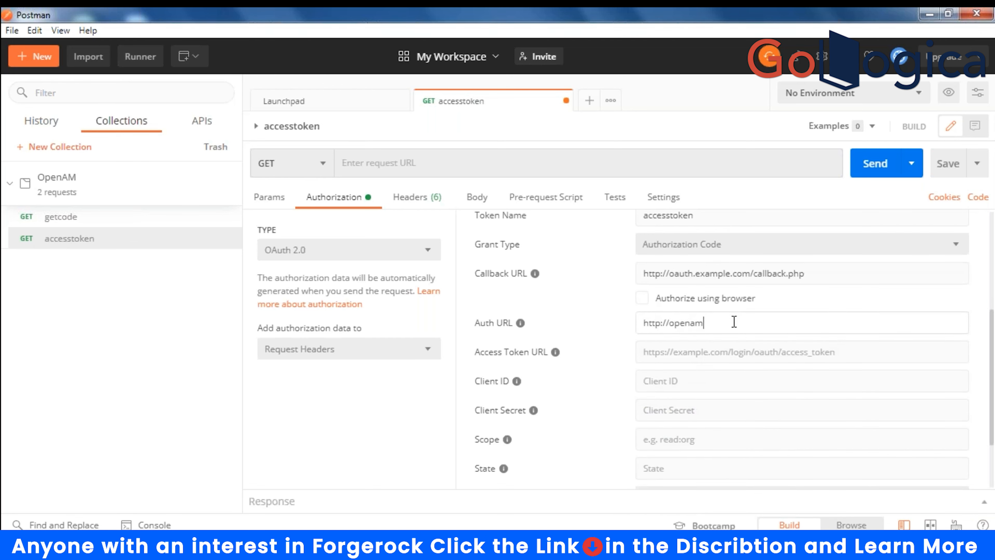
type(".example.com:8080/openam")
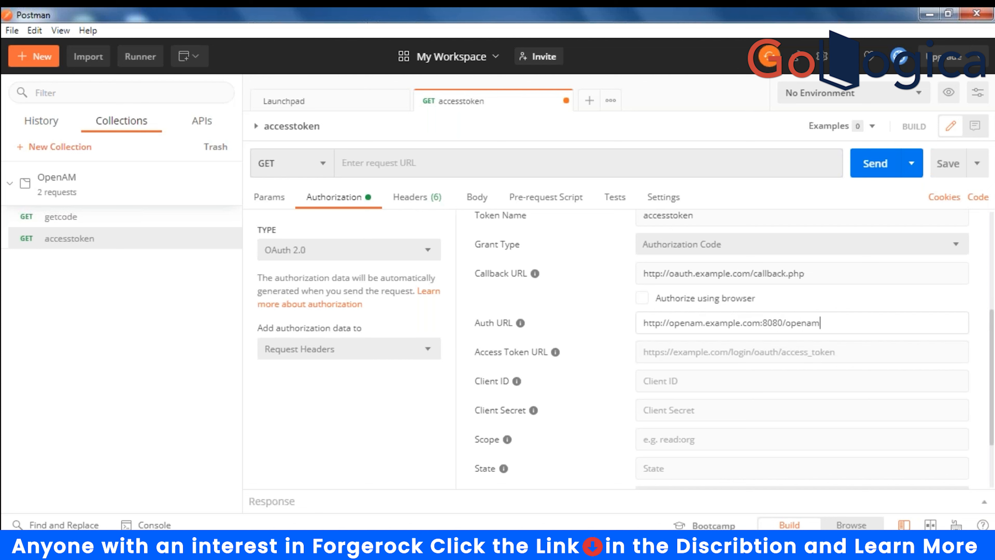
type("/auth2")
key("Left")
key("Left")
key("Left")
key("Left")
type("oauth2/authorize")
- Set the Access Token URL to the same address ending in oauth2/access_token
left_click_drag(917, 320, 469, 338)
key("ctrl+c")
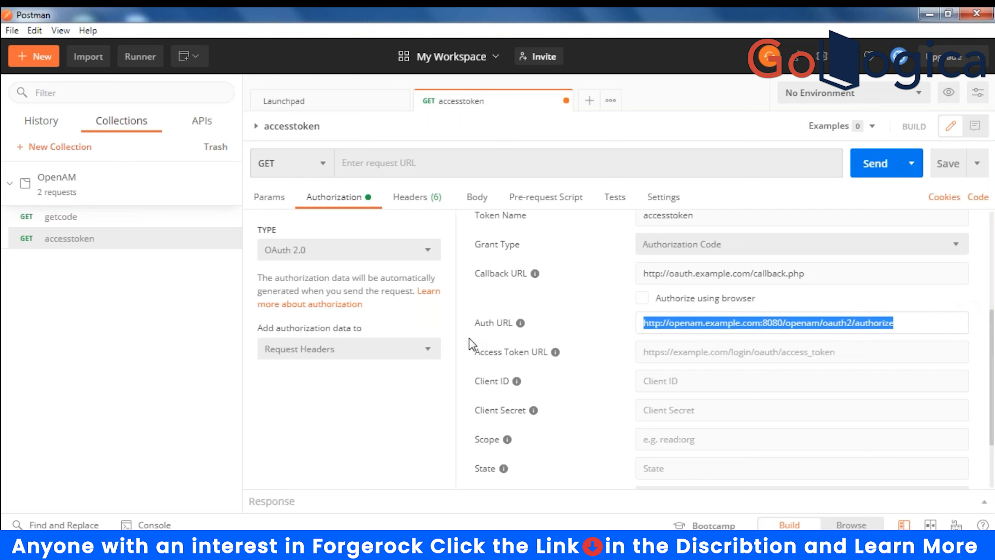
left_click(671, 352)
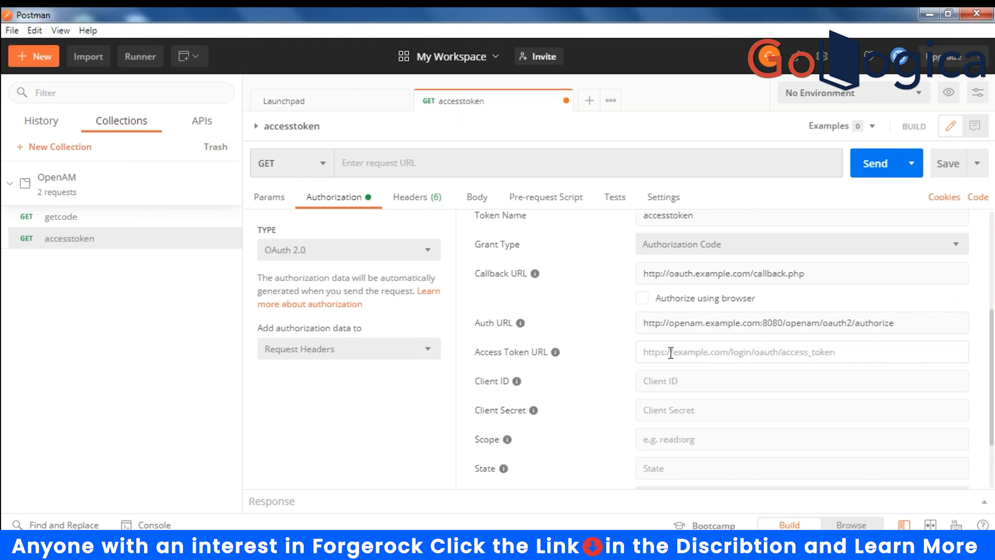
key("ctrl+v")
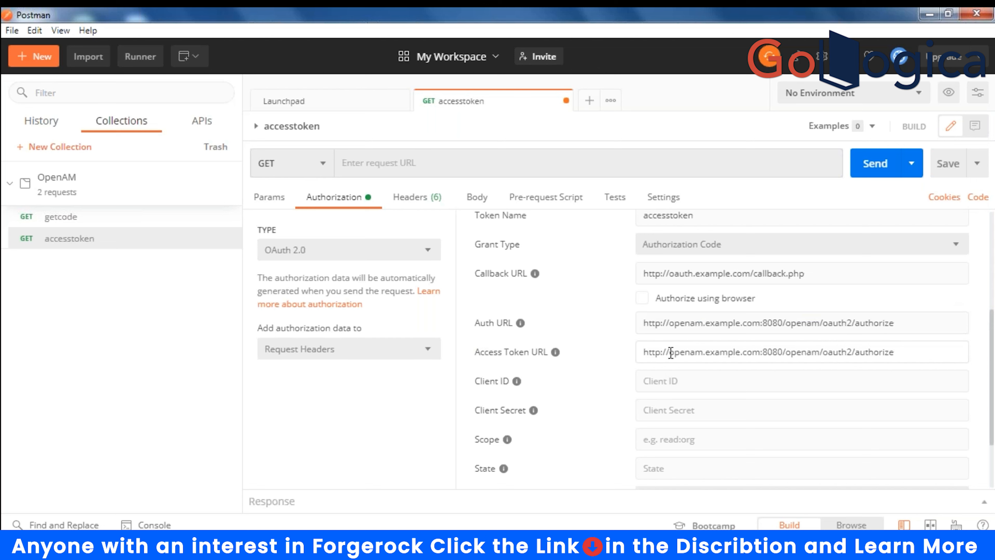
double_click(877, 351)
type("a")
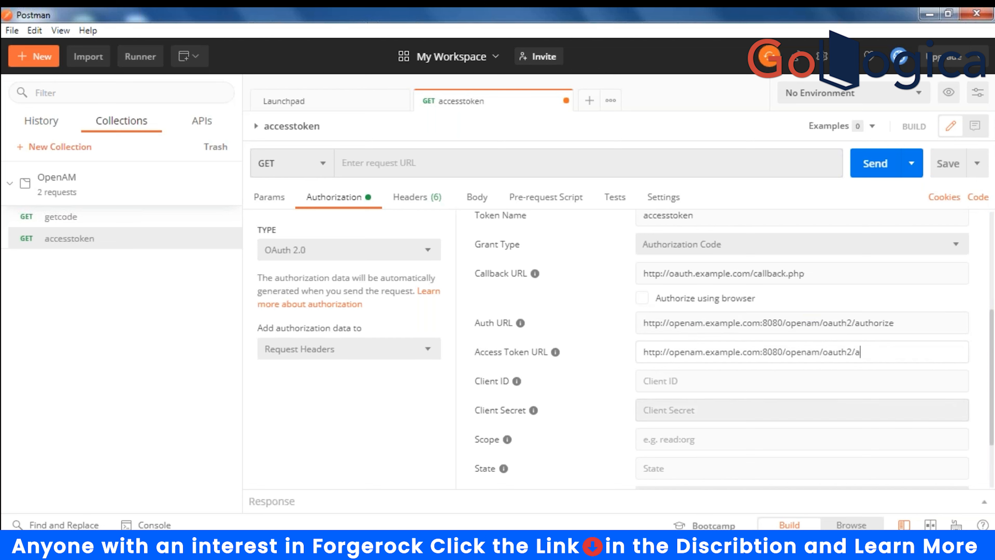
type("ccess_token")
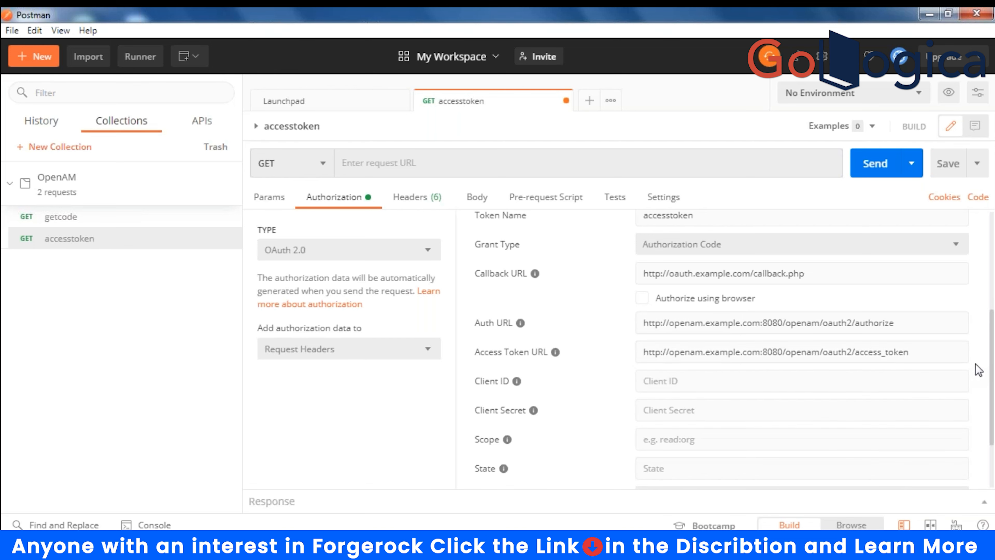
- Enter client ID appclient and the client secret
left_click(673, 381)
type("client")
left_click(645, 388)
type("app")
left_click(711, 409)
type("password")
- Set scope 'cn sn uid read', state 1234, Basic Auth header, and request a new access token
left_click(664, 439)
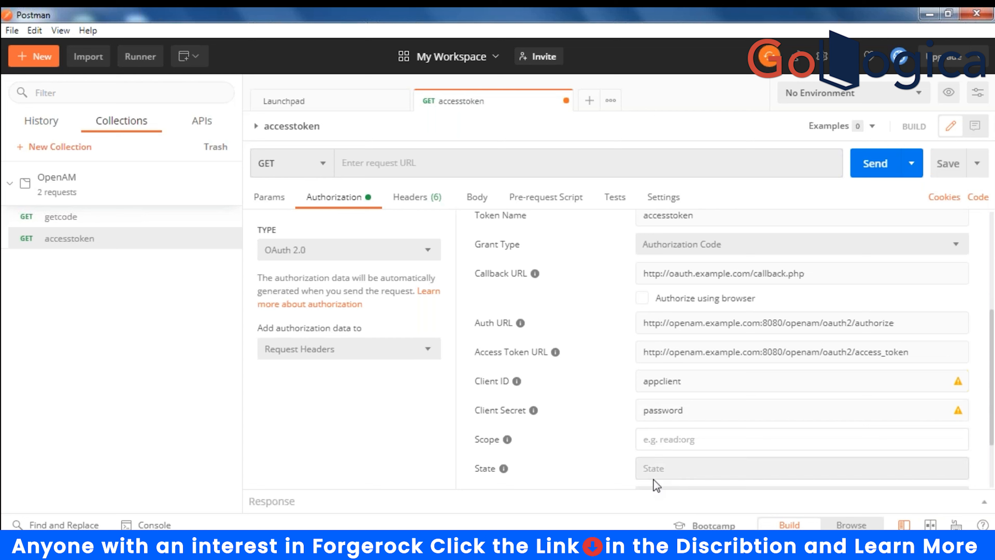
type("cn sn")
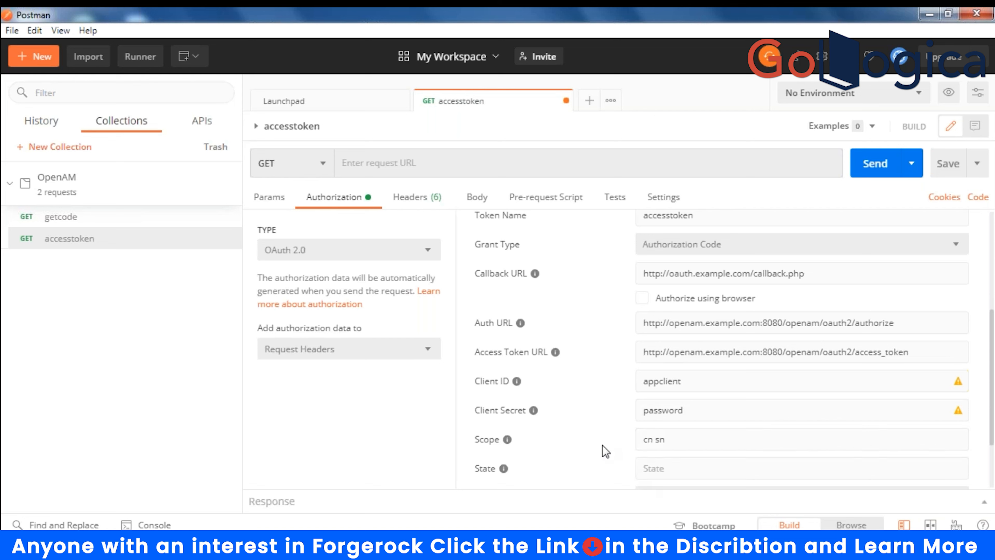
scroll(605, 450, "down", 3)
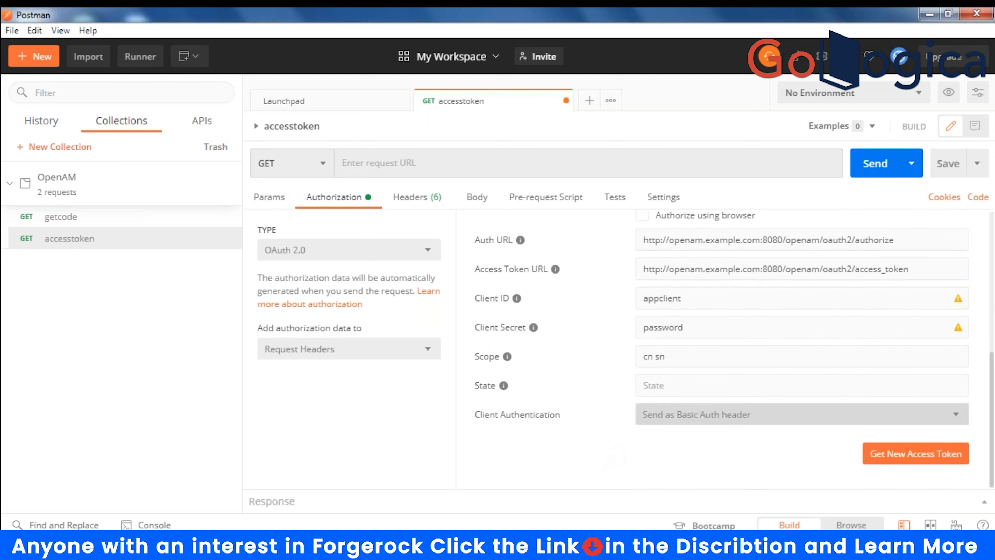
type("u")
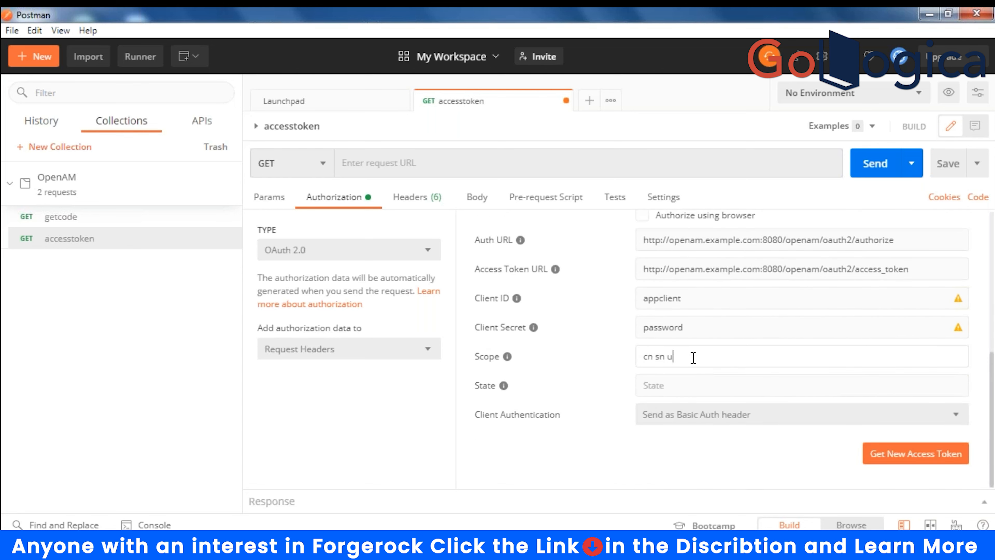
type("id read")
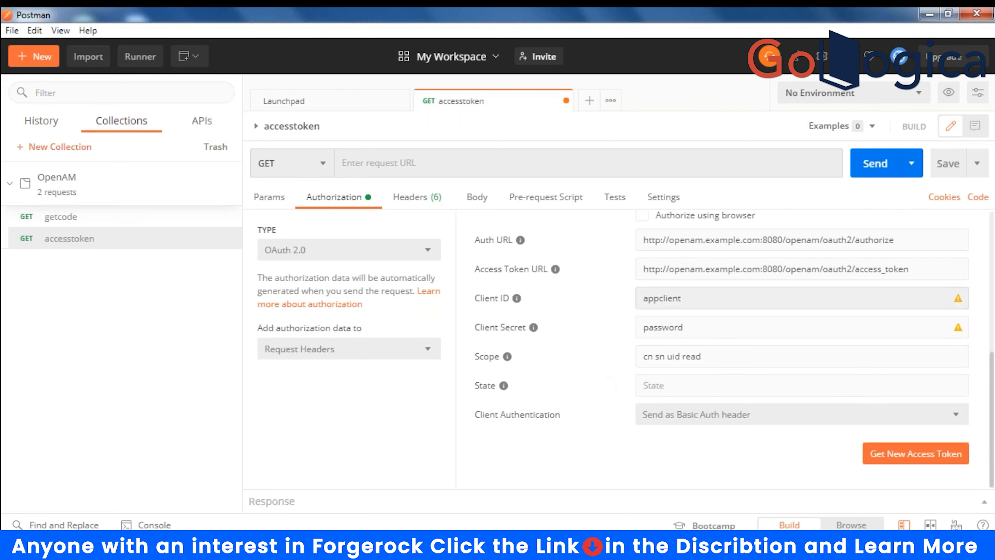
left_click(727, 385)
type("1234")
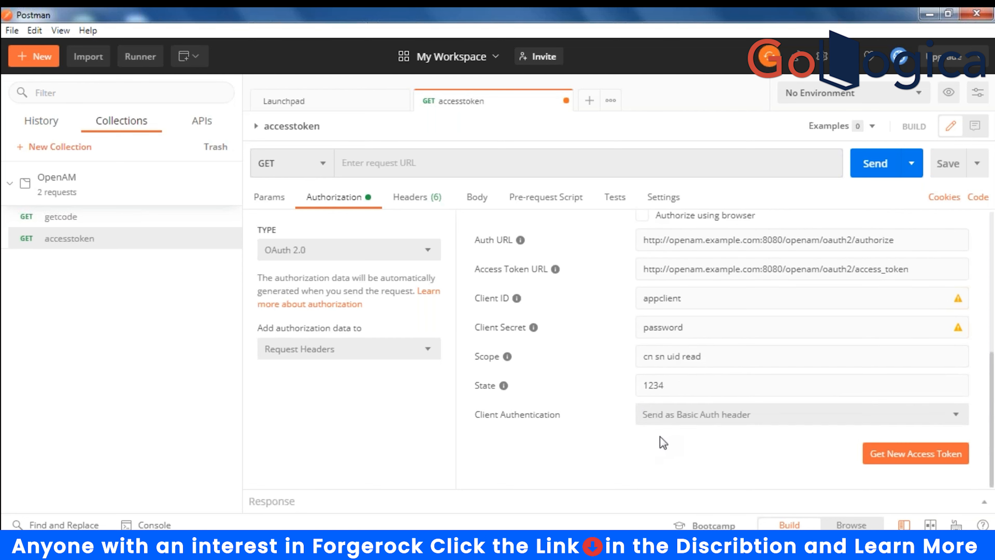
left_click(683, 417)
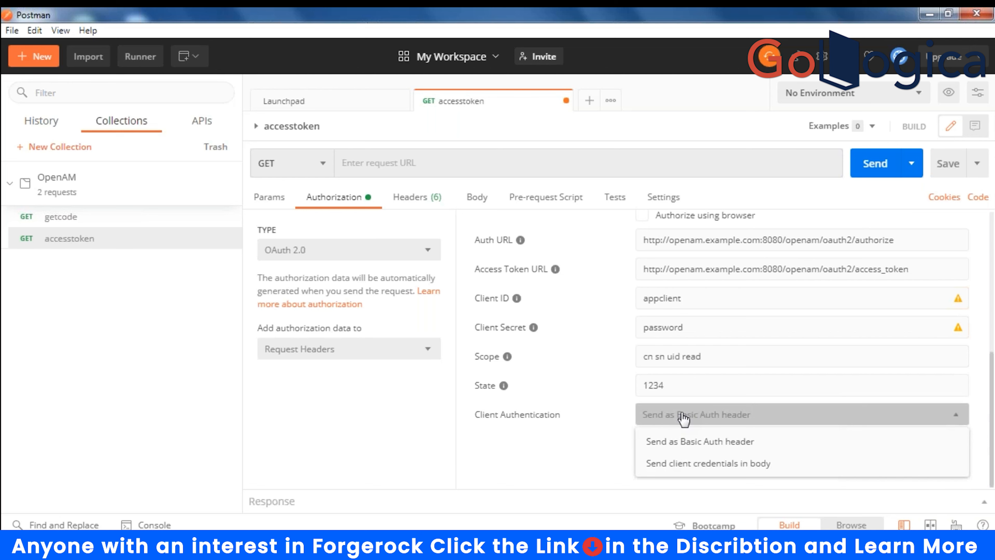
left_click(598, 446)
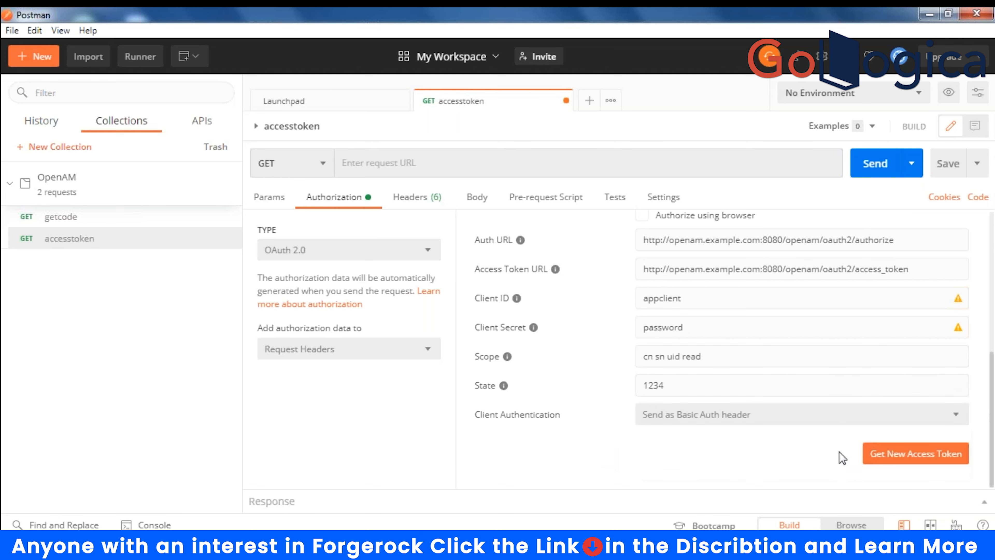
left_click(938, 458)
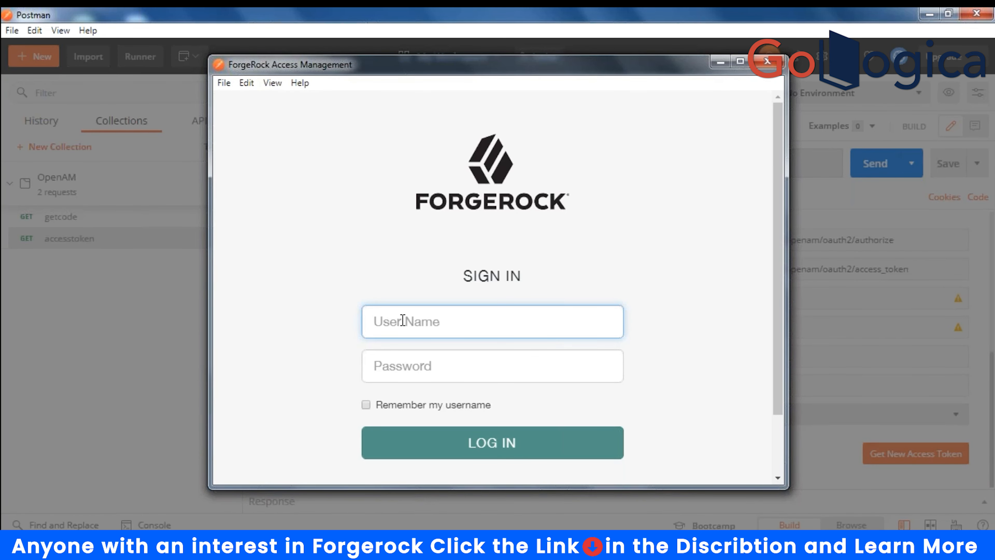
- Sign in to ForgeRock with the user's credentials to authorize the token
type("user.1")
key("Tab")
type("••••••••")
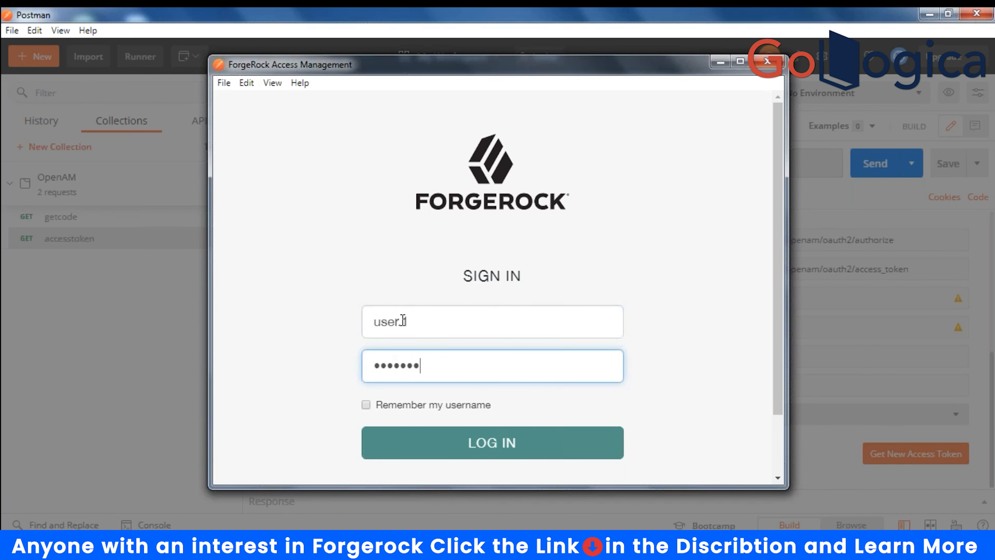
left_click(476, 442)
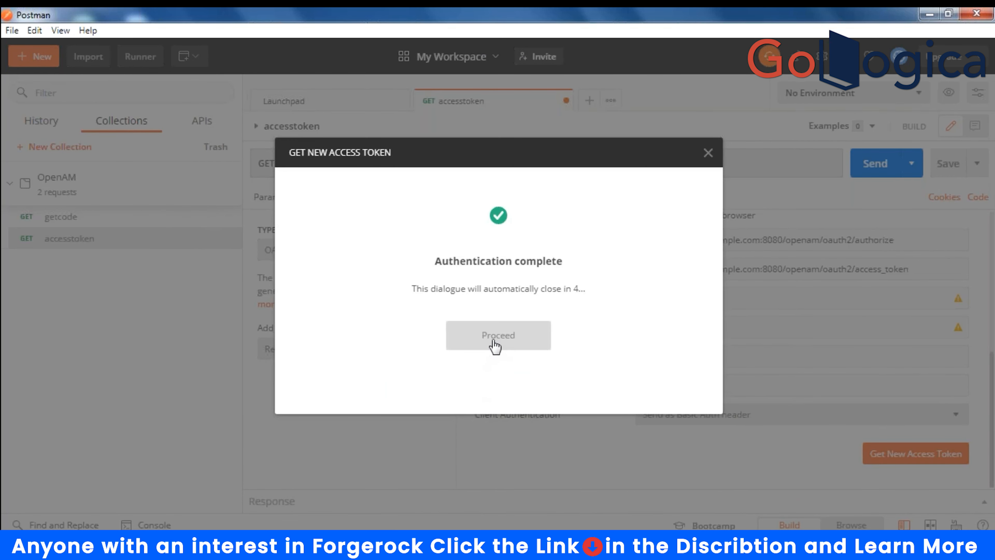
left_click(495, 346)
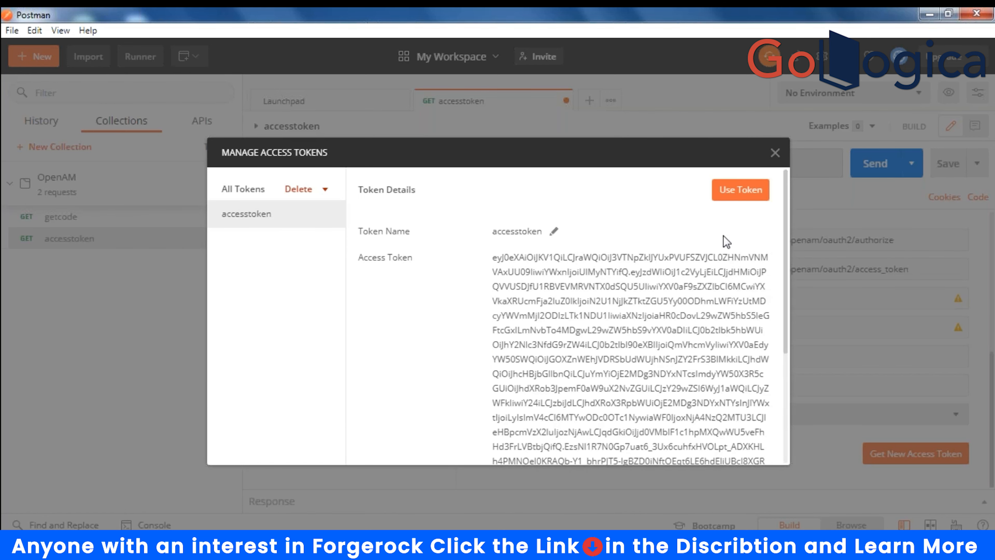
- Copy the issued access token text and close the token manager
scroll(605, 312, "down", 5)
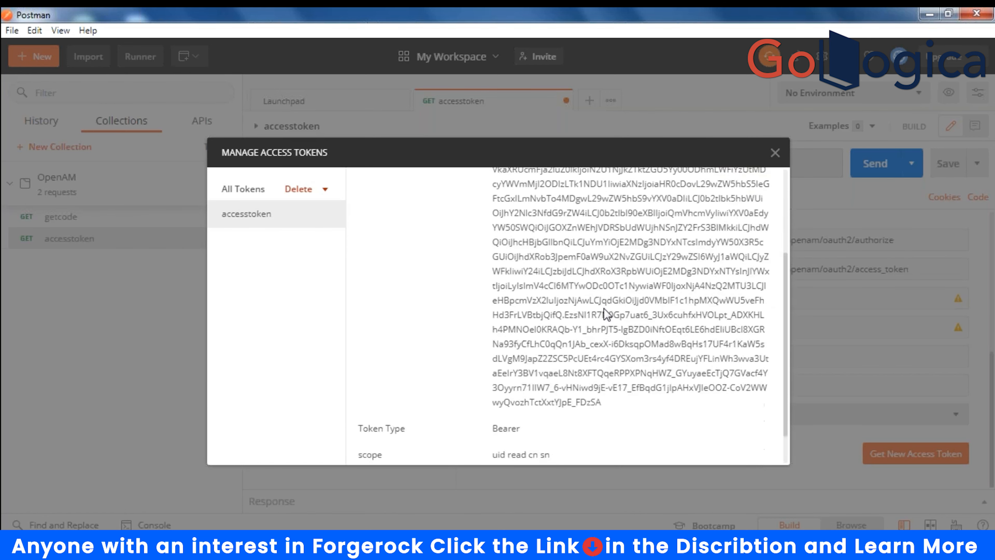
scroll(604, 308, "up", 5)
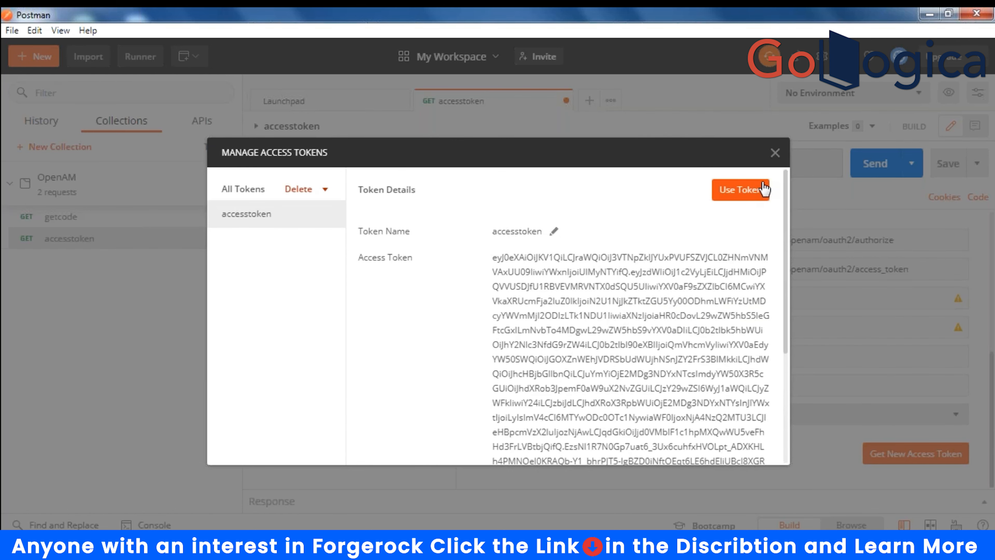
scroll(709, 255, "down", 5)
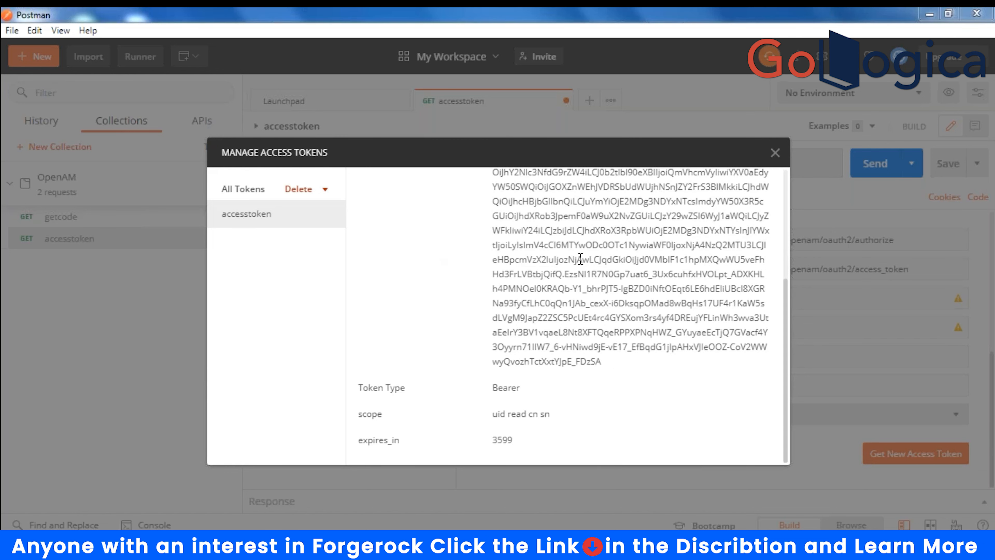
scroll(580, 259, "up", 5)
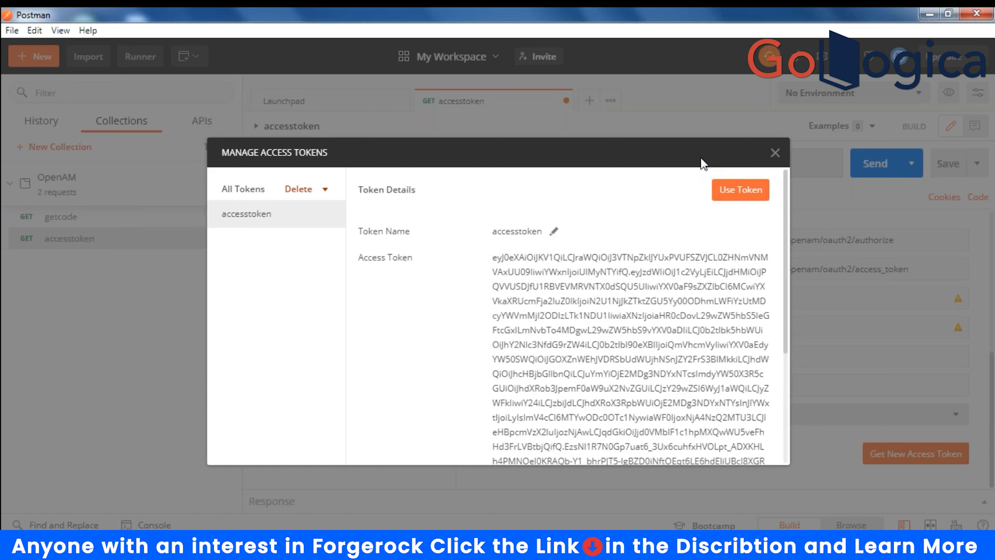
left_click_drag(492, 258, 603, 372)
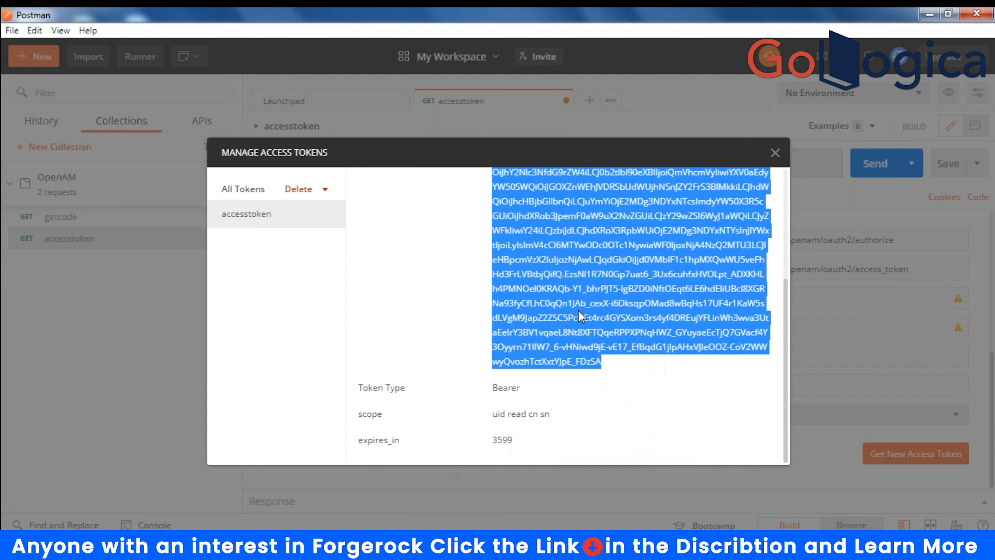
right_click(561, 255)
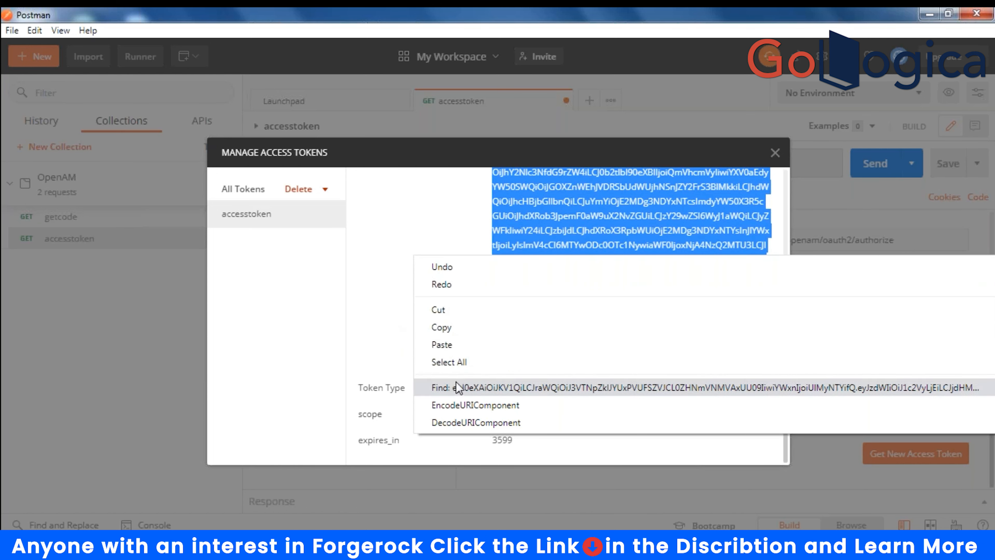
right_click(576, 214)
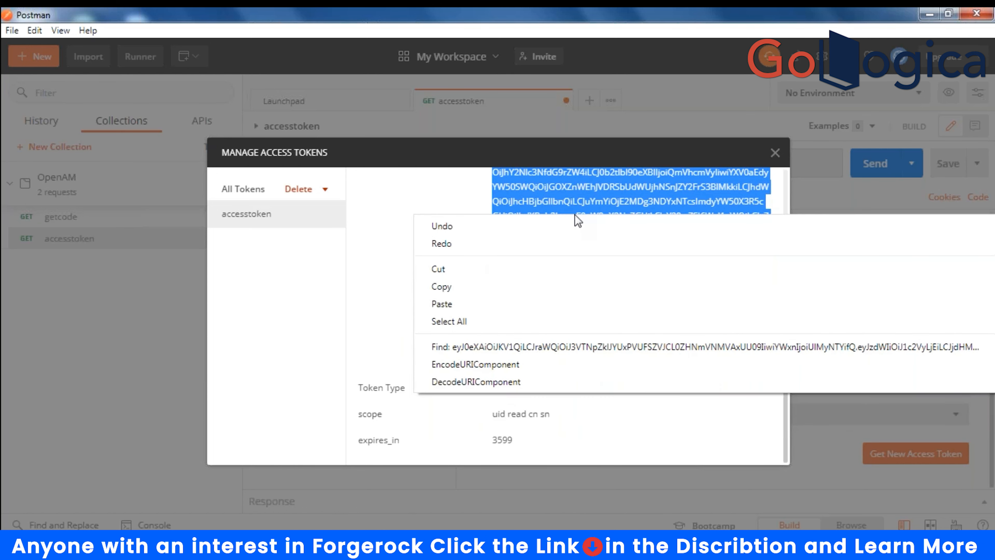
left_click(446, 287)
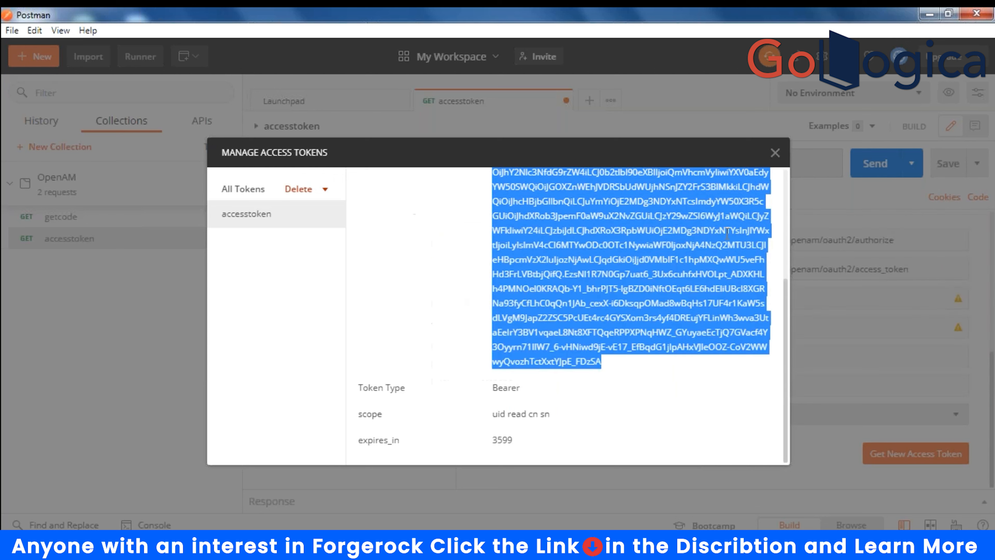
left_click(777, 156)
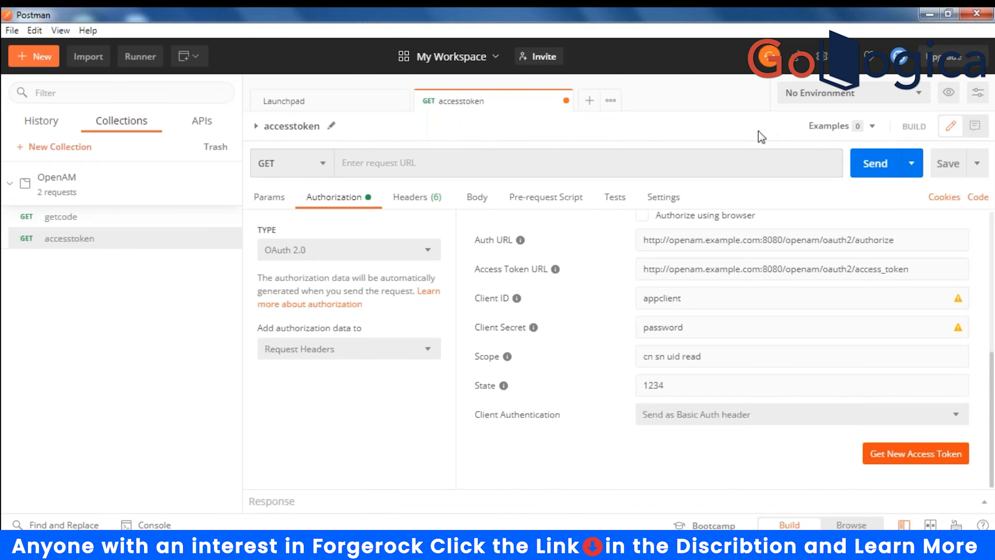
- Switch to the OpenAM environment and get a fresh access token
left_click(921, 100)
left_click(805, 145)
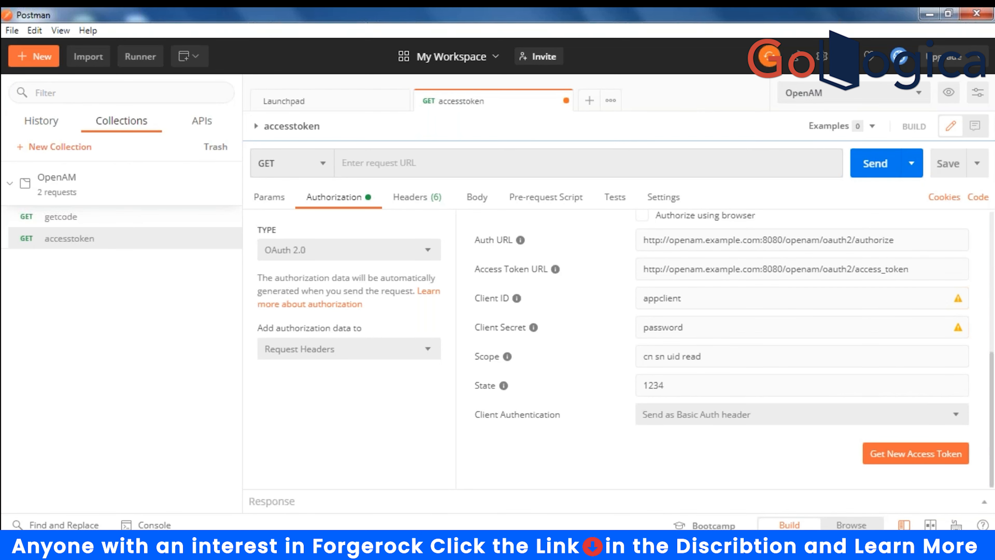
left_click(885, 455)
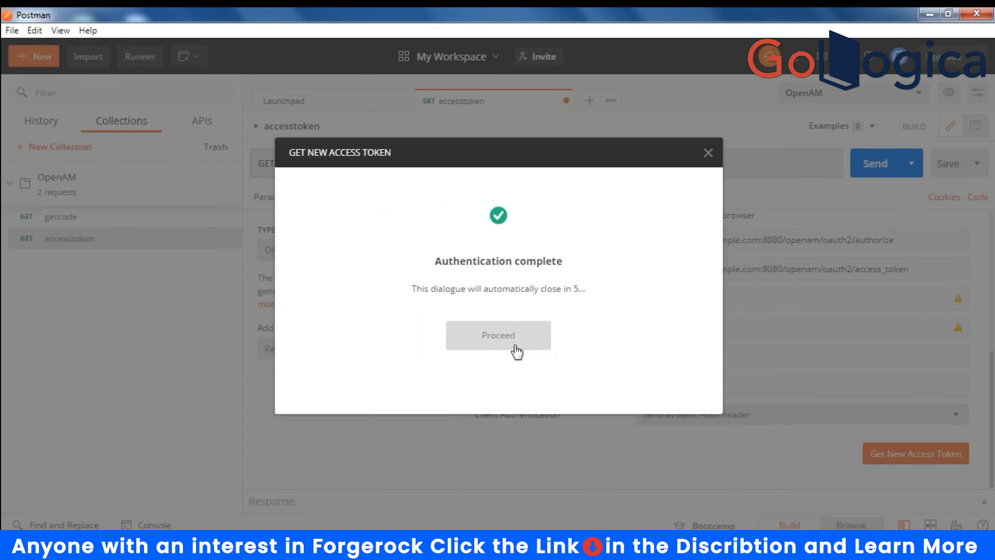
left_click(500, 338)
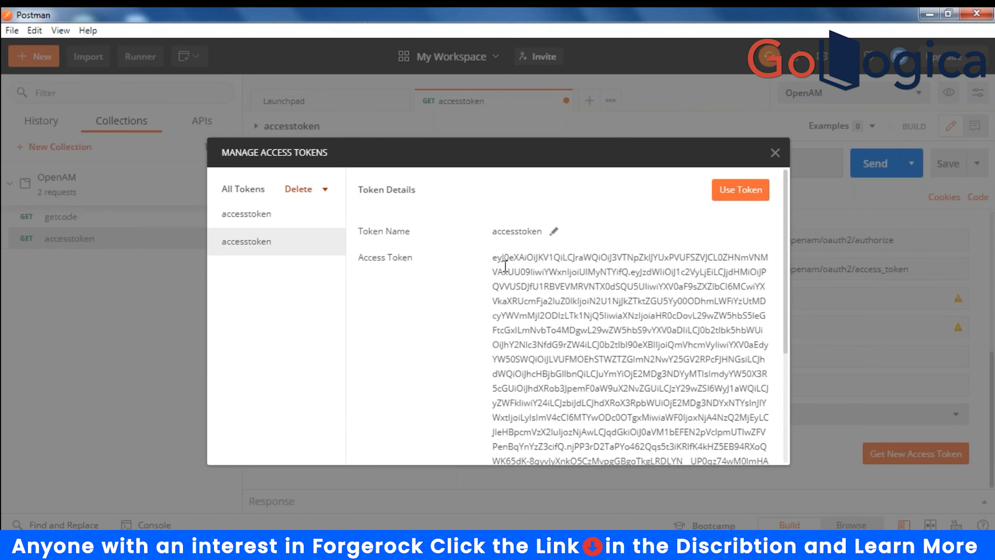
- Store the new token in the OpenAM ACCESS_TOKEN variable and close the token manager
left_click_drag(493, 257, 588, 360)
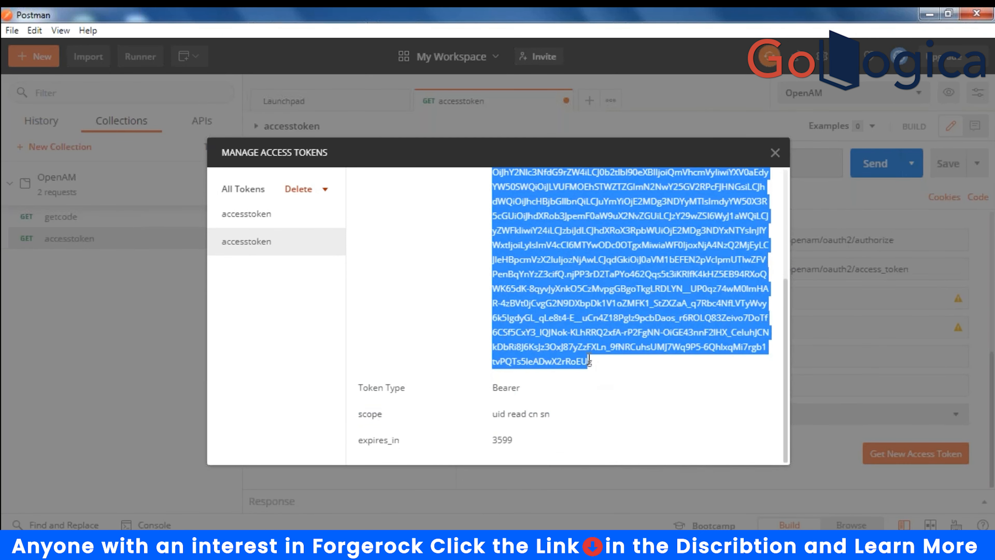
right_click(575, 289)
mouse_move(467, 292)
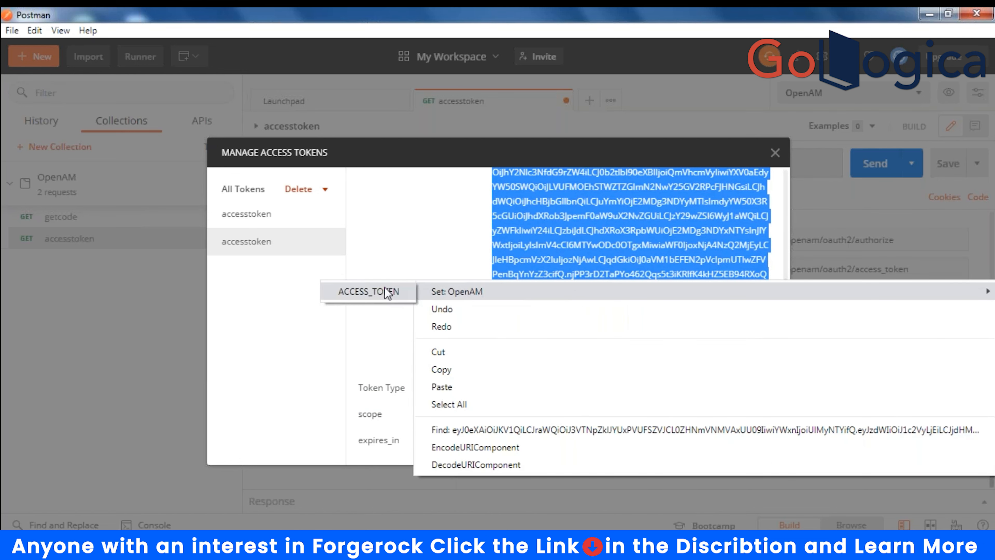
left_click(378, 293)
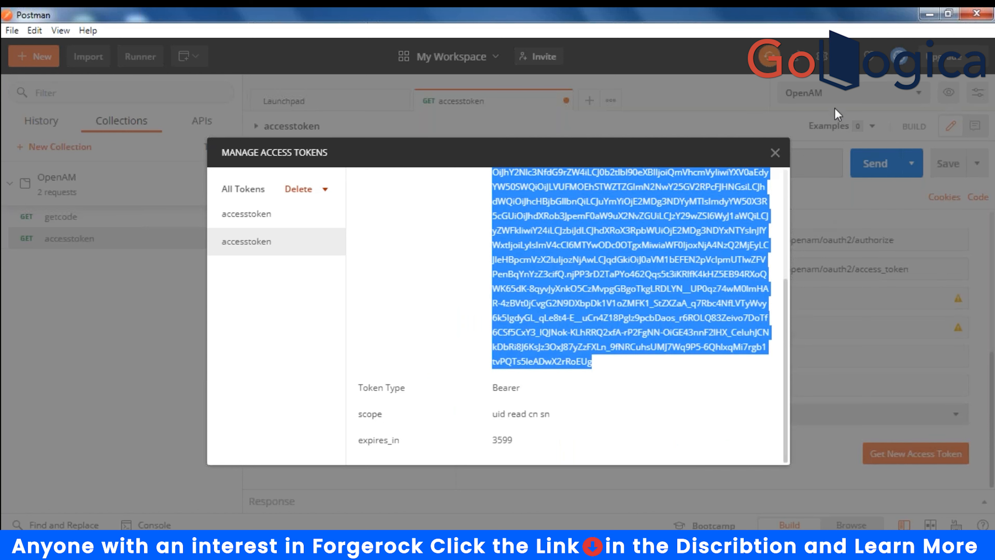
left_click(774, 153)
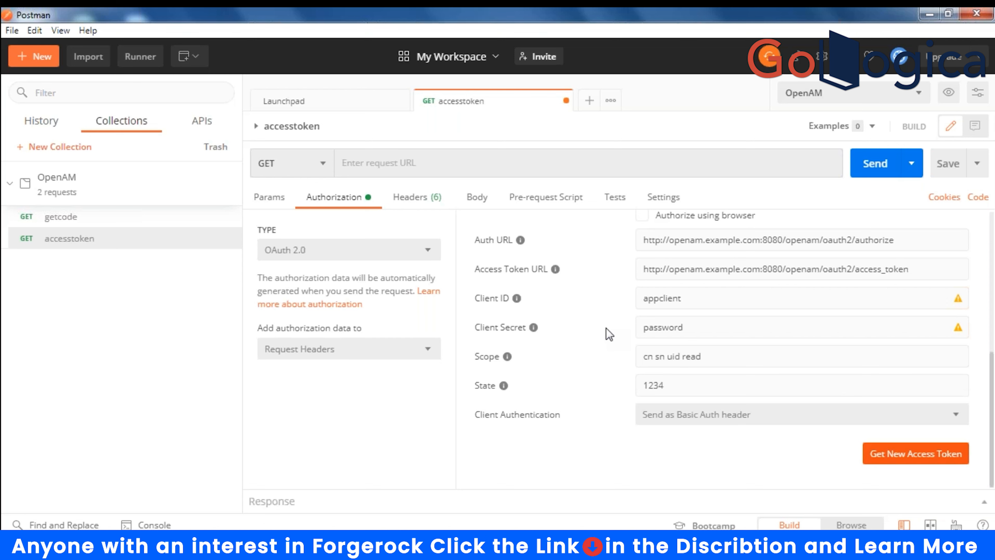
- Add a request named 'Read Customers' to the OpenAM collection and save it there
left_click(49, 193)
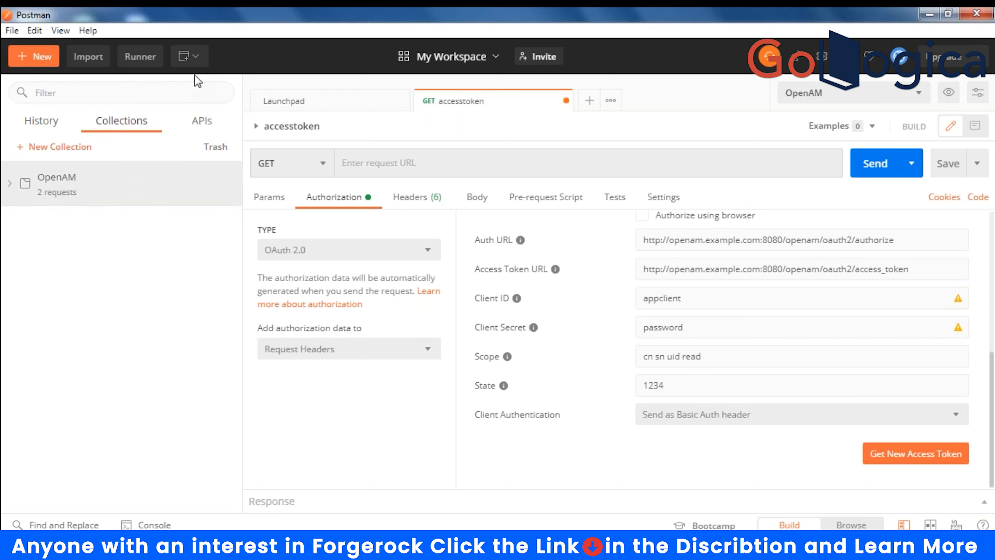
left_click(12, 183)
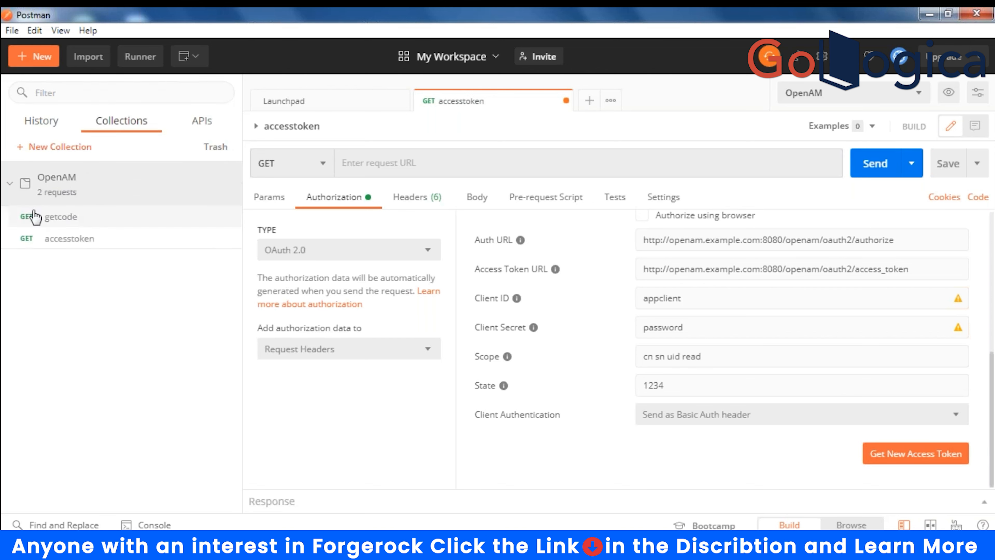
right_click(67, 187)
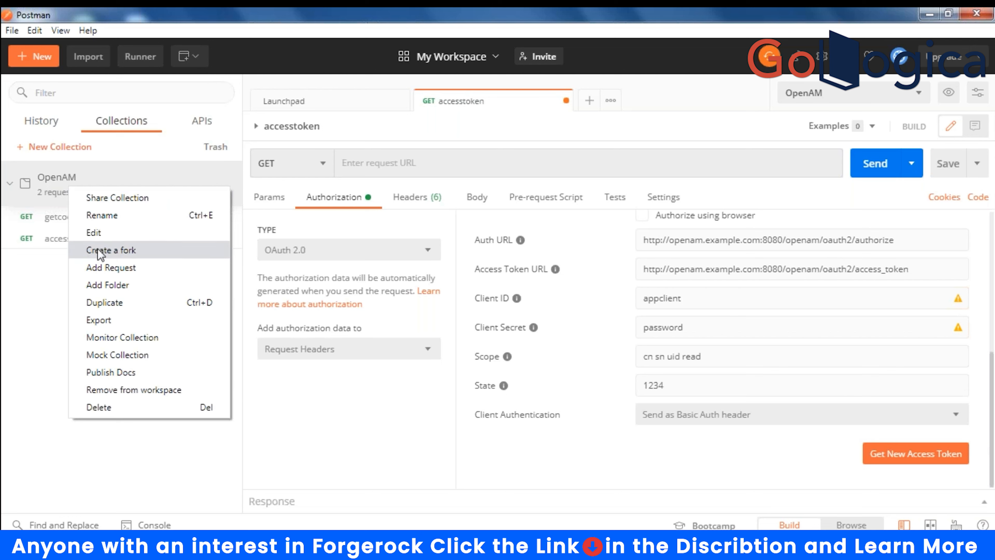
left_click(109, 268)
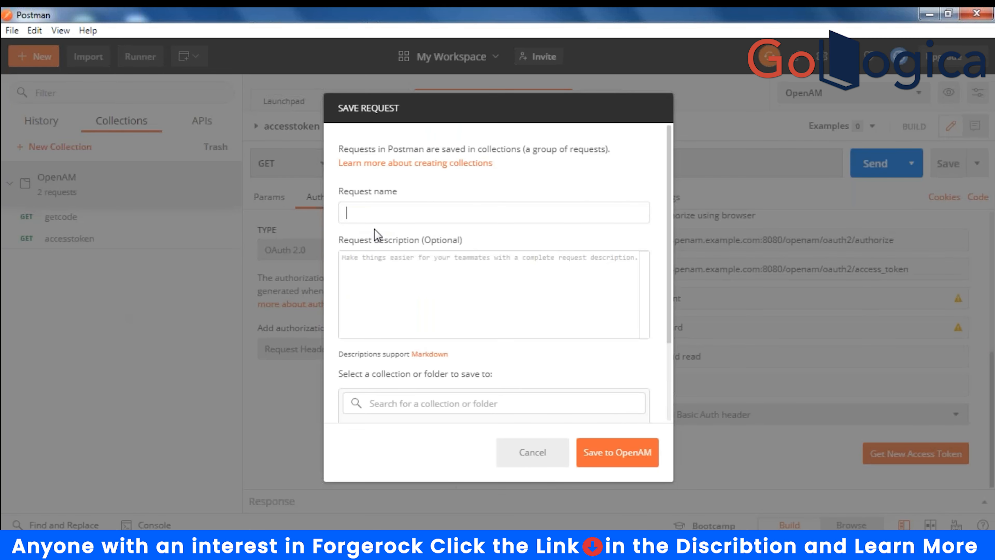
type("Read Customers")
left_click(602, 460)
- Remove the customers URL typed into the accesstoken request and save that request
left_click(432, 152)
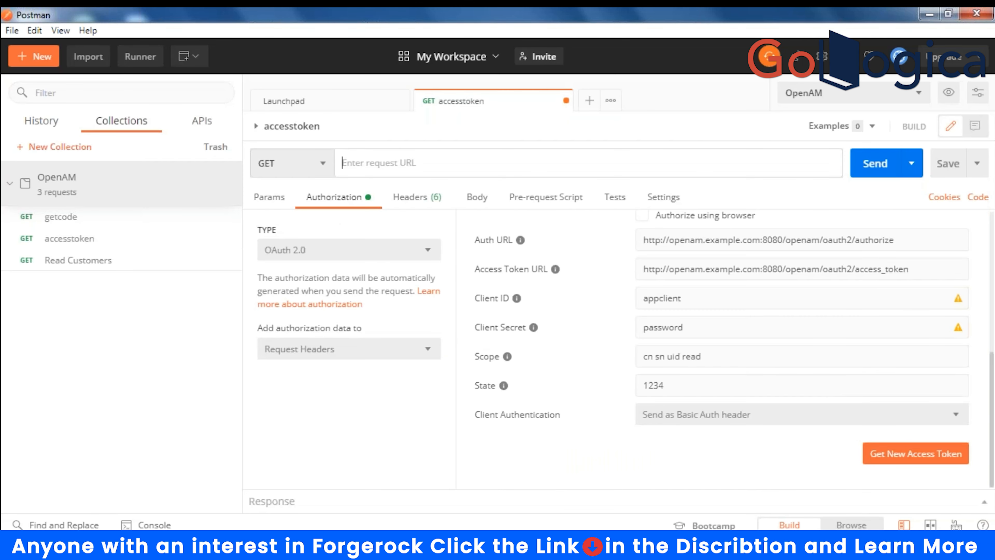
type("http://openam.example.com:")
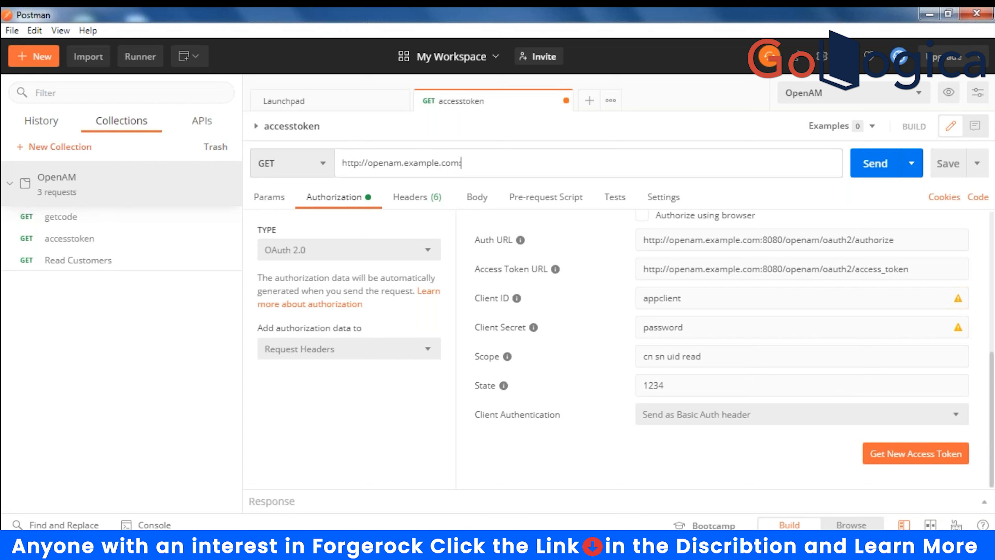
type("8081/api/")
mouse_move(607, 547)
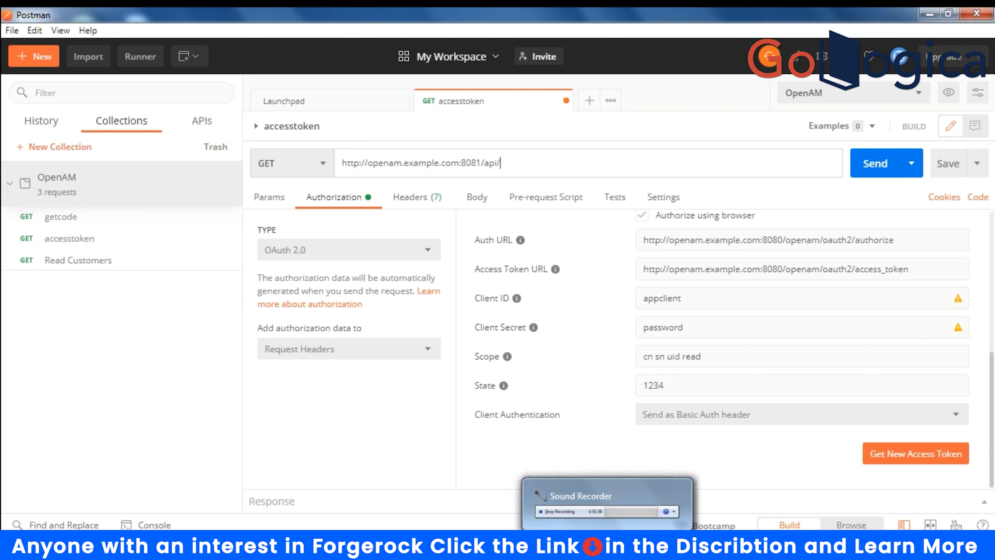
type("customers")
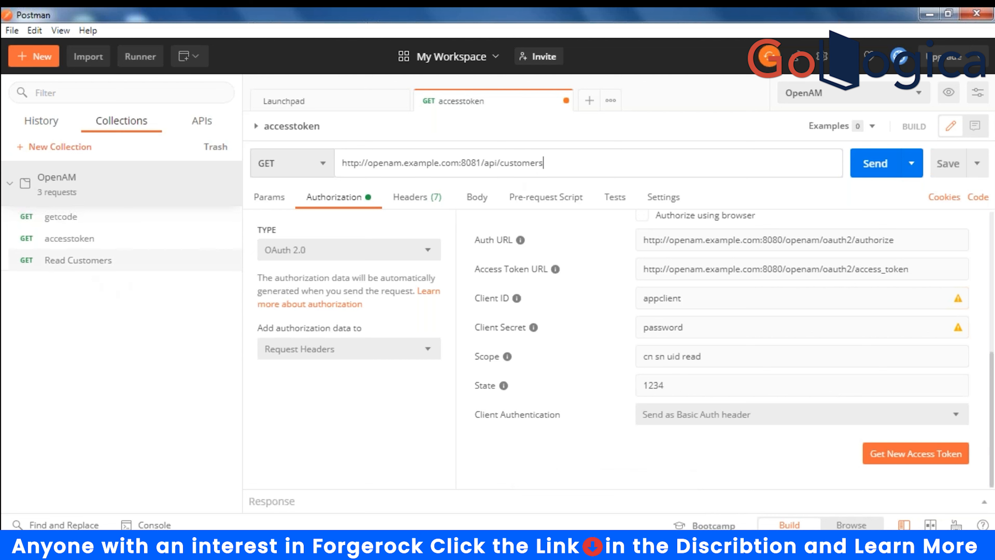
left_click_drag(567, 161, 311, 174)
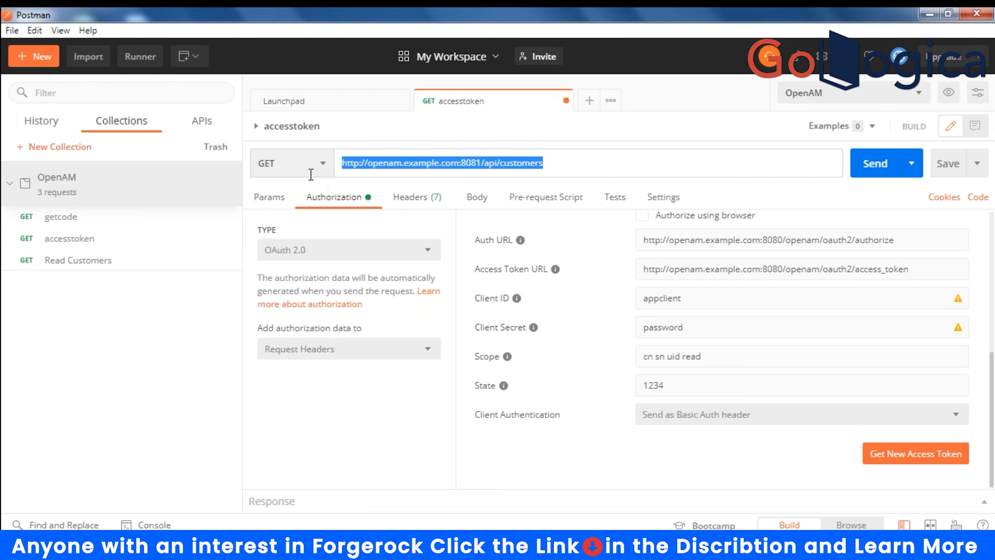
key("BackSpace")
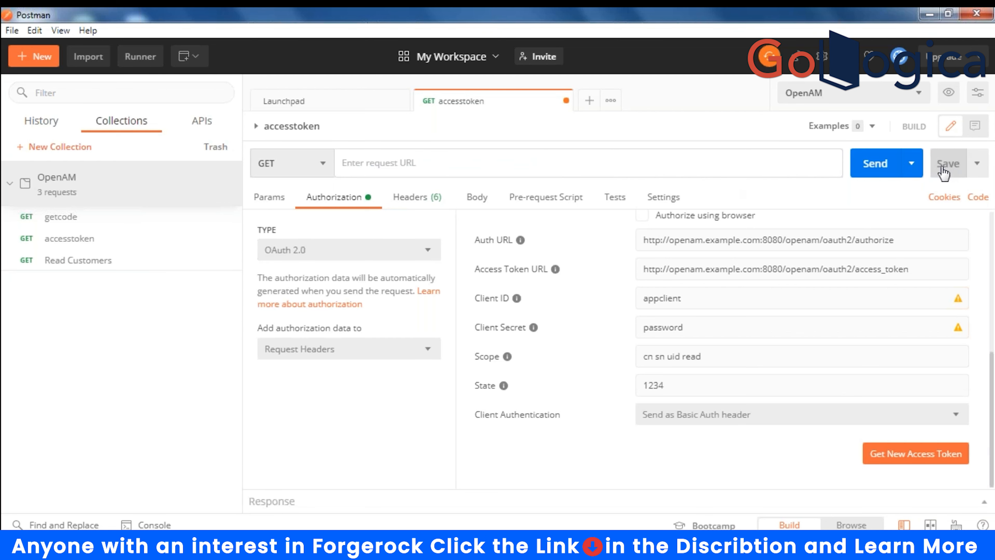
left_click(943, 169)
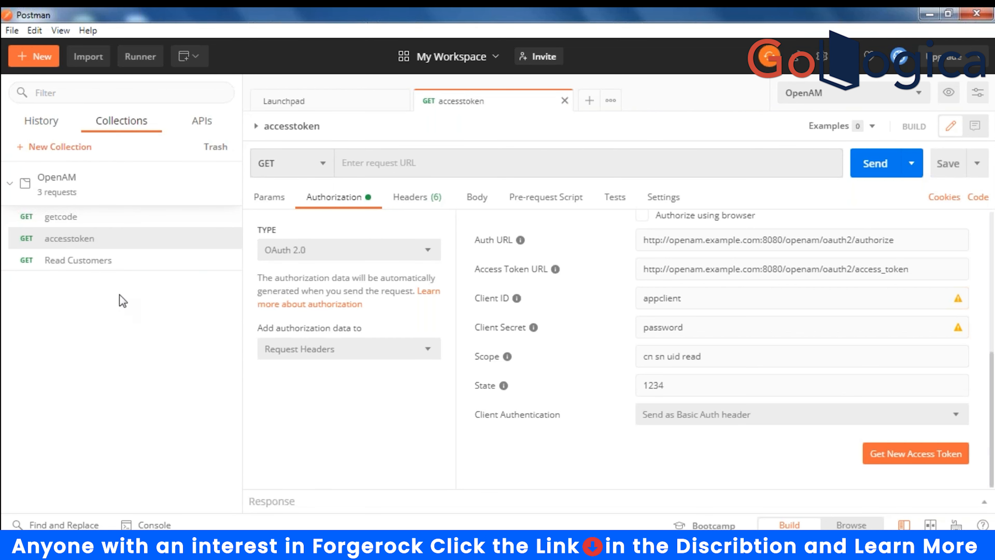
left_click(69, 261)
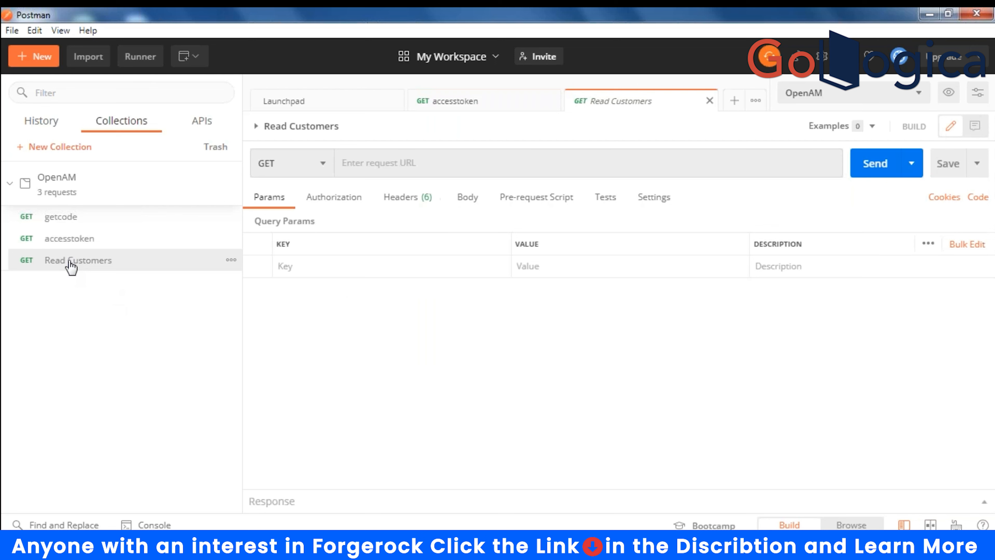
left_click(371, 164)
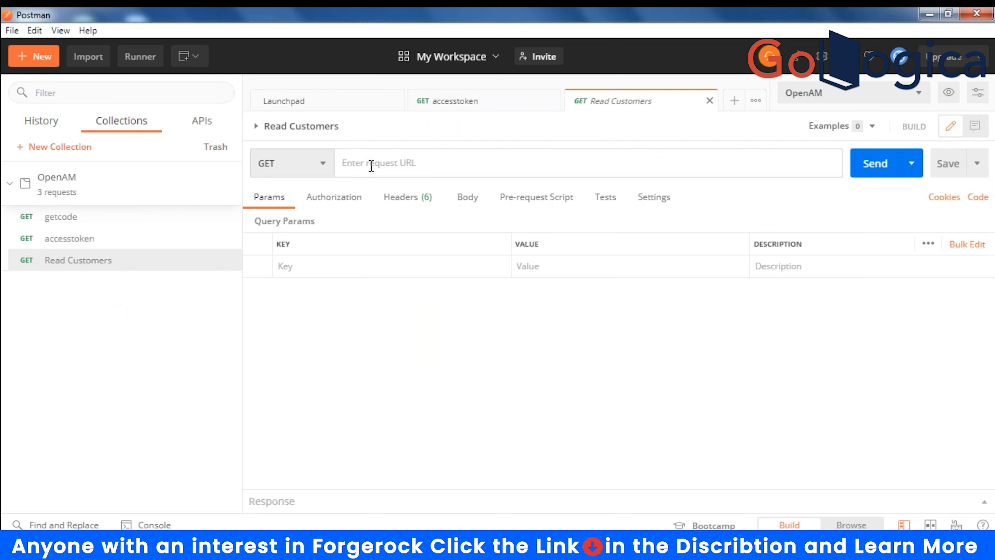
type("http://openam.example.com:8081/api/customers")
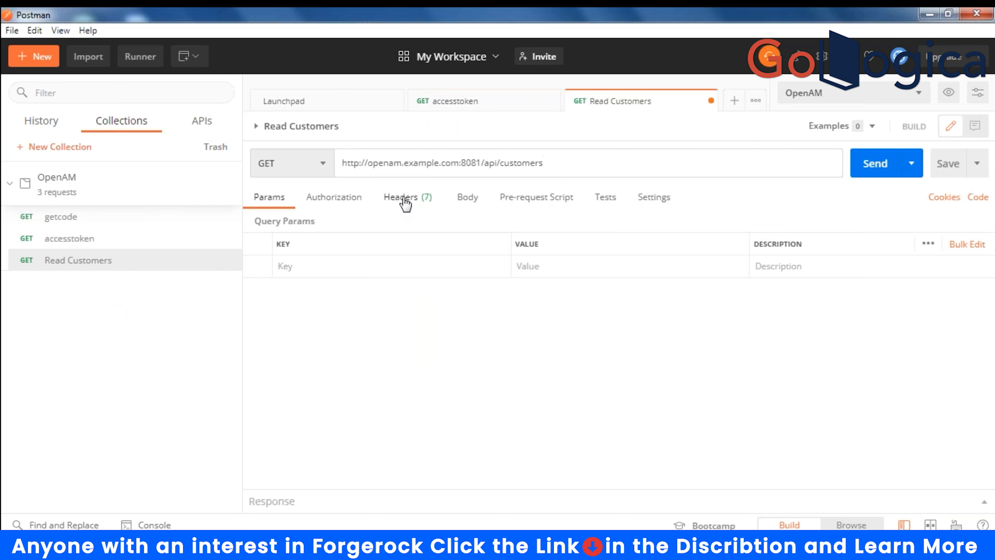
left_click(406, 199)
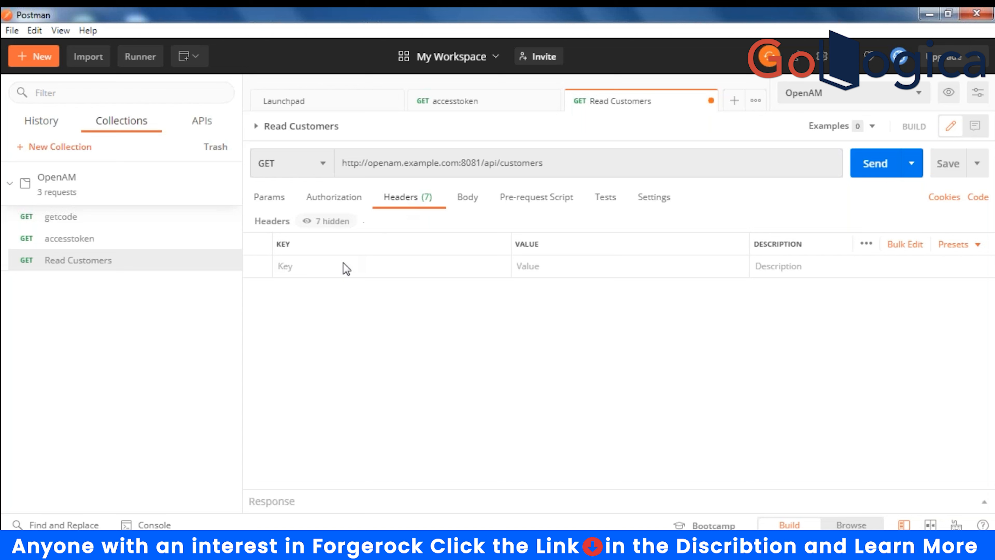
left_click(336, 269)
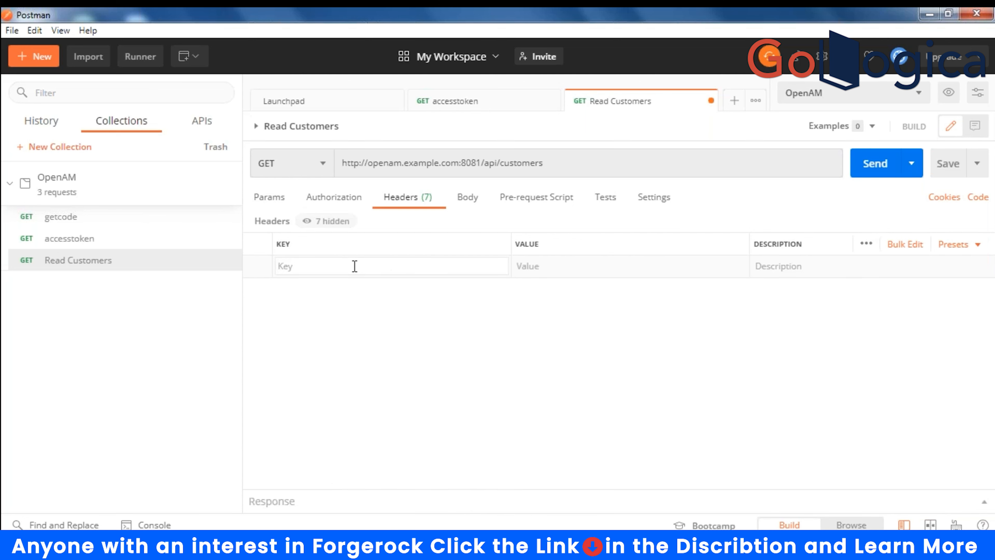
- Add an Authorization header with value Bearer {{ACCESS_TOKEN}} to Read Customers and save it
type("Auth")
key("Down")
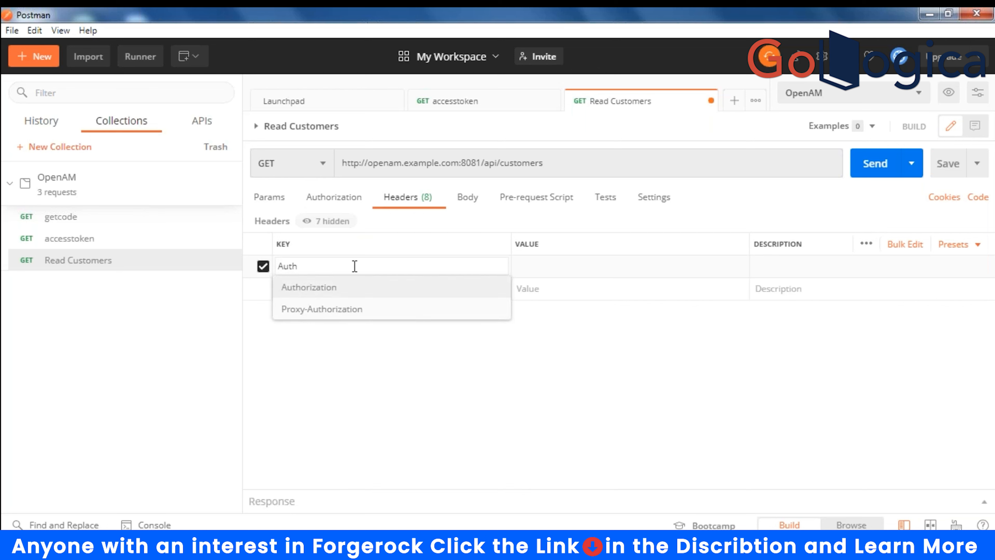
key("Return")
left_click(562, 266)
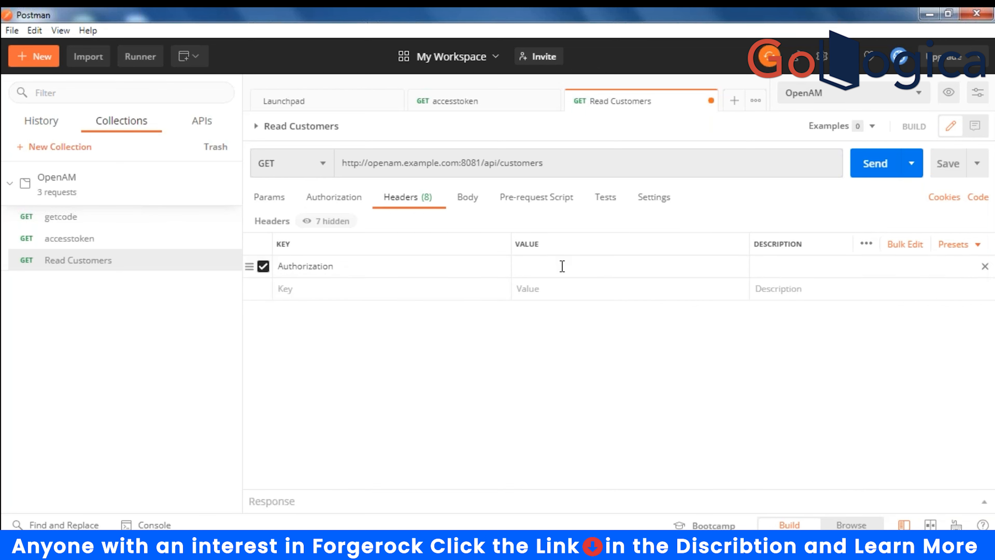
type("Bear")
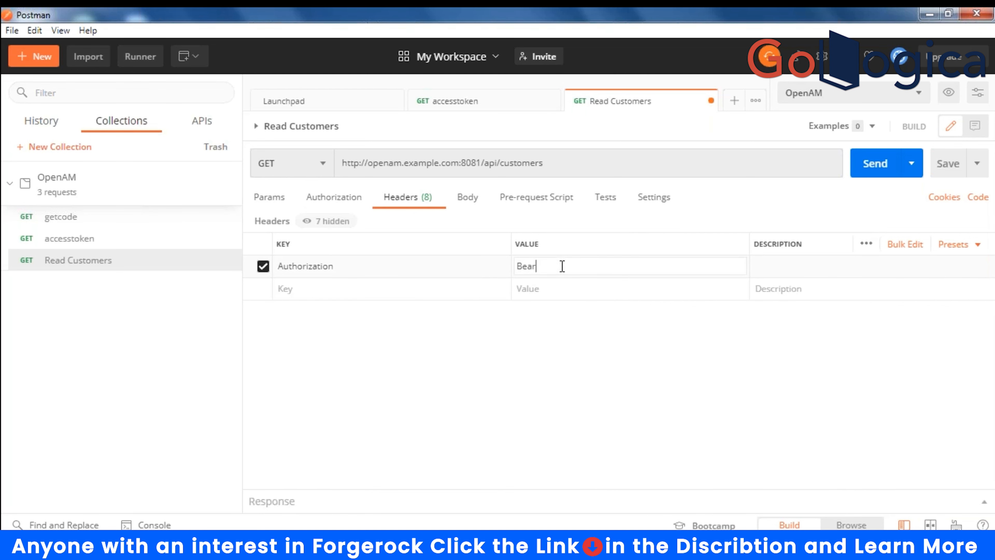
type("ere {{ACCESS")
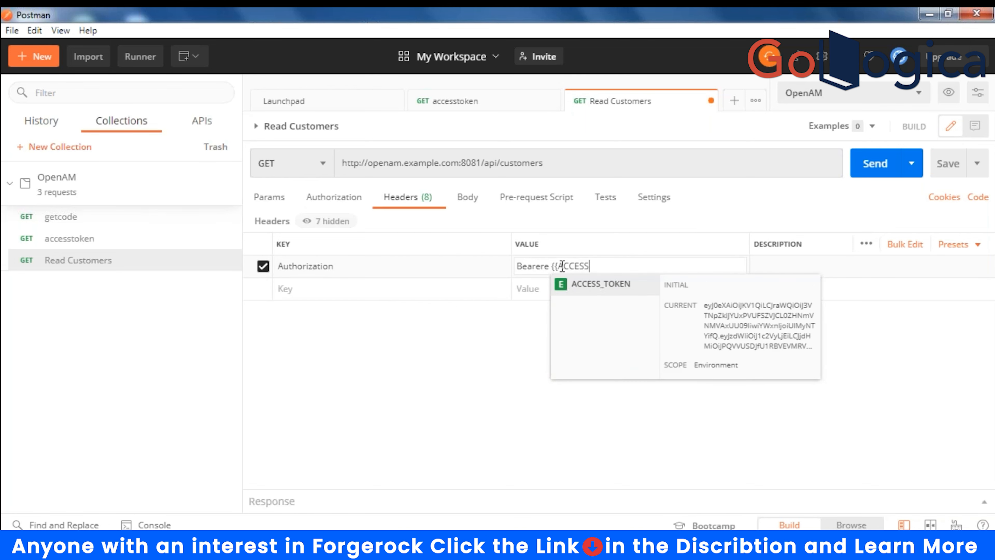
key("Return")
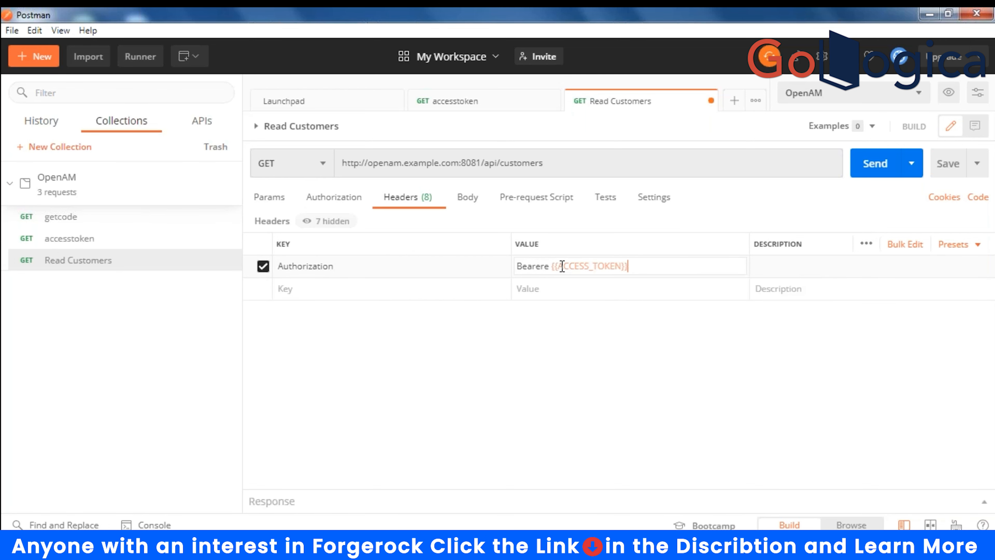
left_click(945, 168)
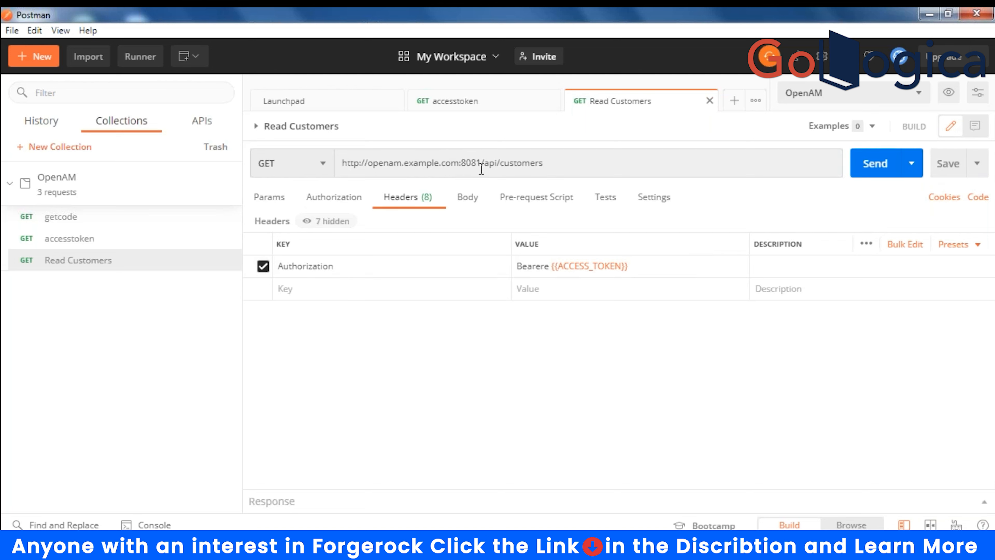
- Point out the 8081 port and /api/customers path, then correct 'Bearere' to 'Bearer'
left_click_drag(466, 164, 490, 164)
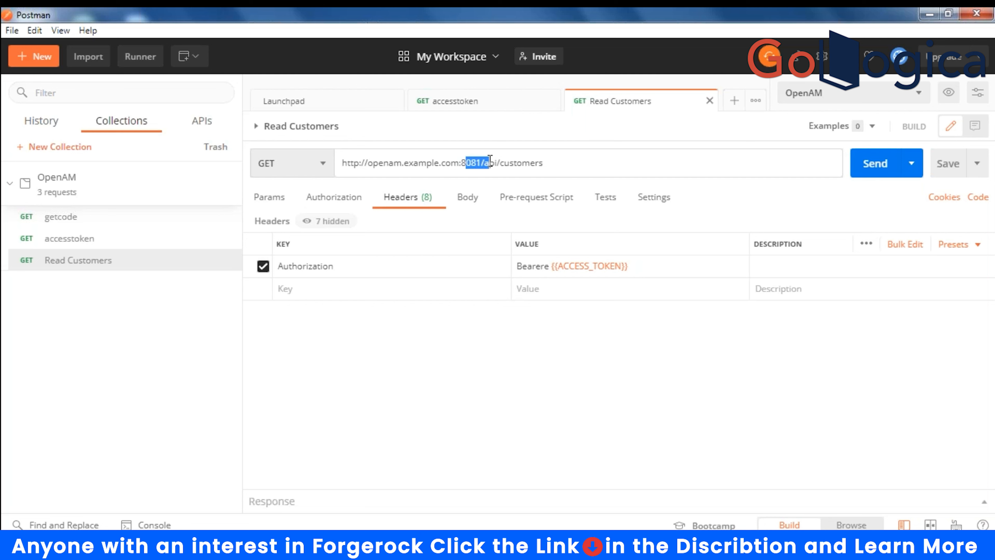
left_click_drag(563, 165, 483, 165)
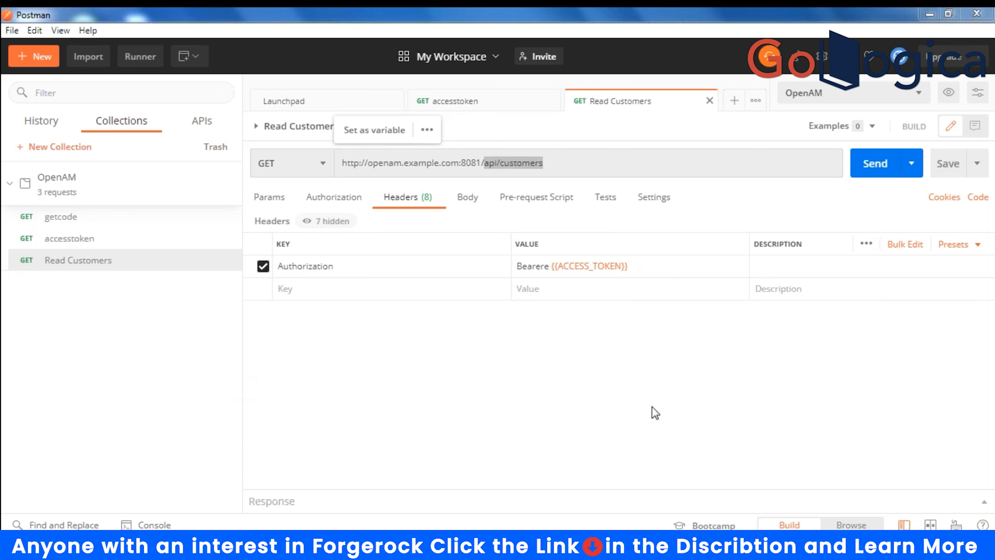
left_click(551, 273)
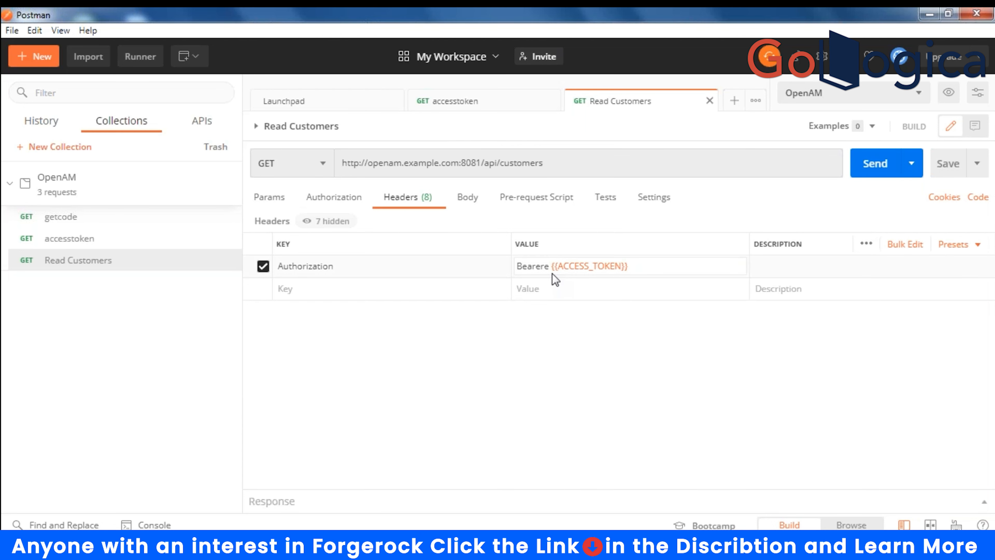
key("Left")
key("Left")
key("Left")
key("Left")
key("Left")
key("Left")
key("Left")
key("Left")
key("Left")
key("Left")
key("Left")
key("Left")
key("Left")
key("BackSpace")
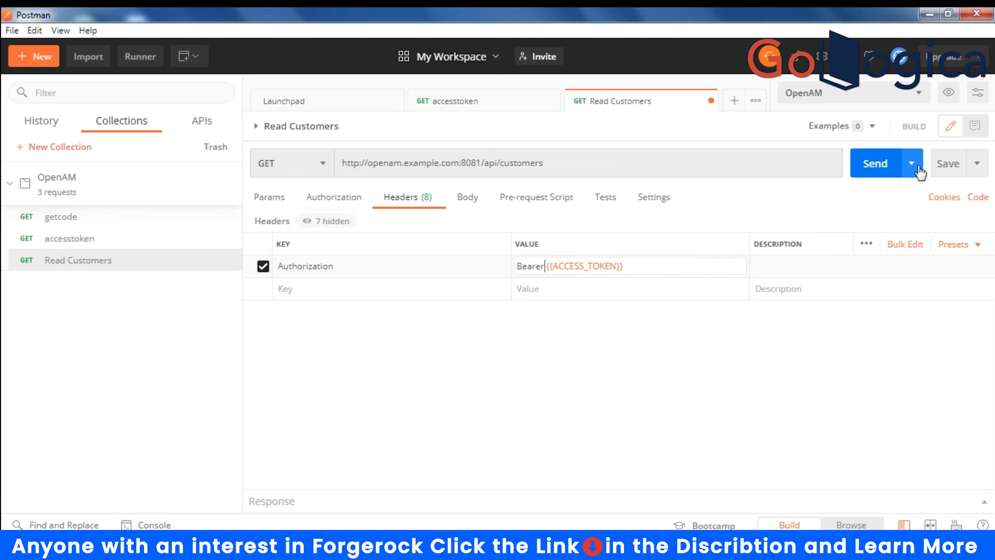
- Save and send the corrected Read Customers request, then bring the OPENAM virtual machine forward
left_click(953, 163)
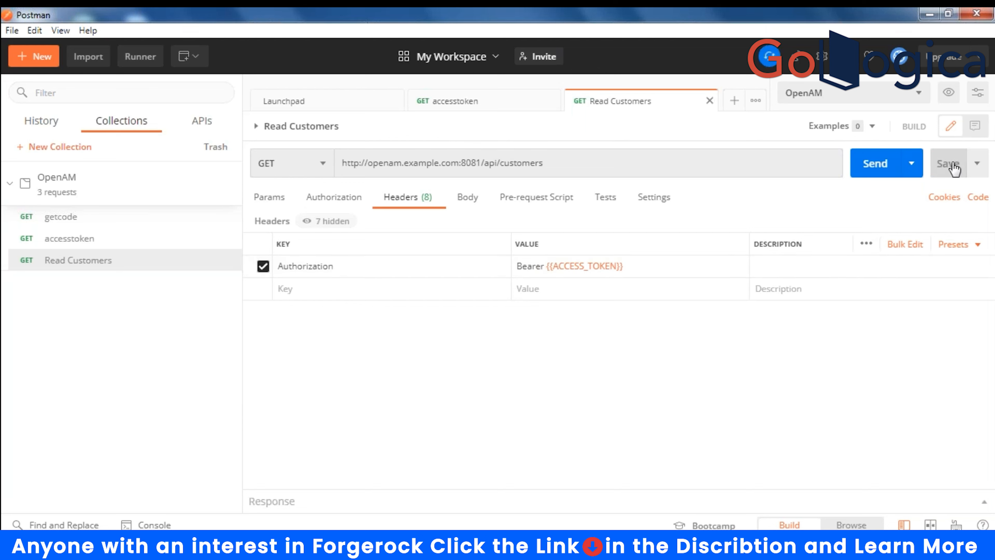
left_click(873, 167)
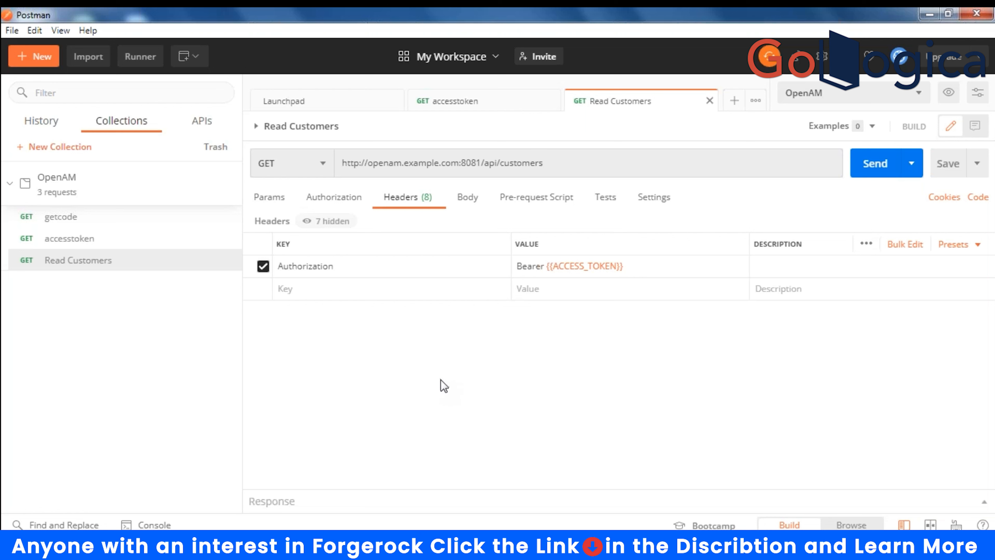
left_click(558, 545)
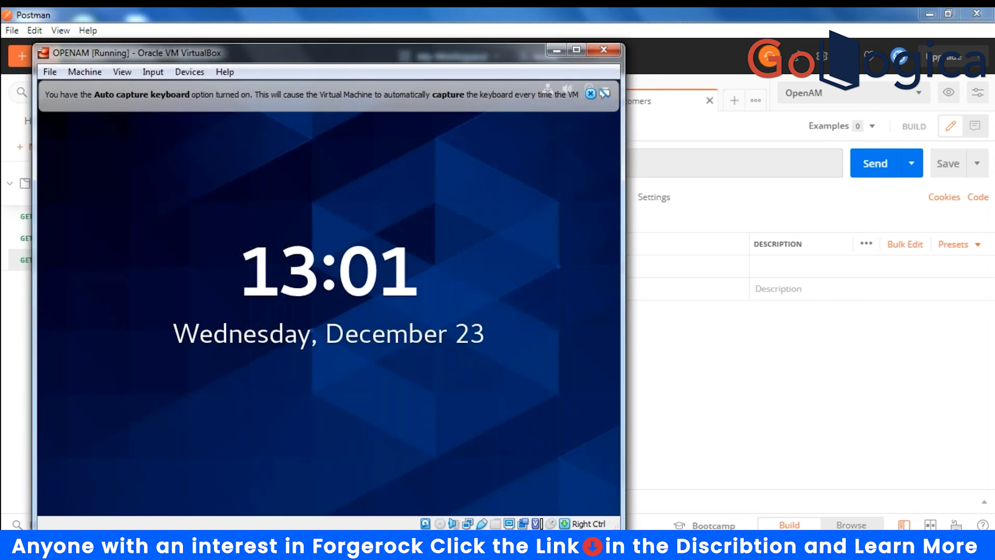
- Switch to the server's terminal session and list the home directory with ls
left_click(321, 544)
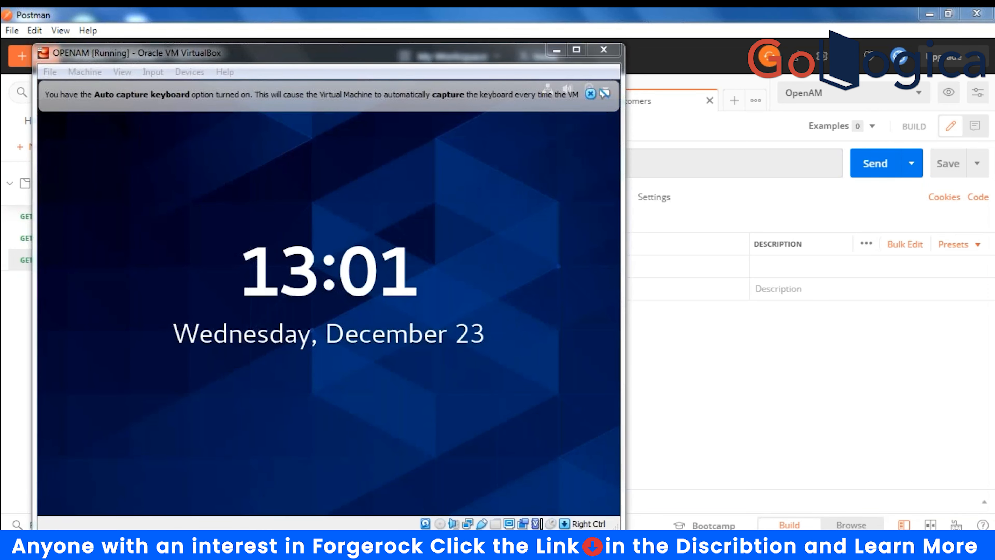
left_click(486, 294)
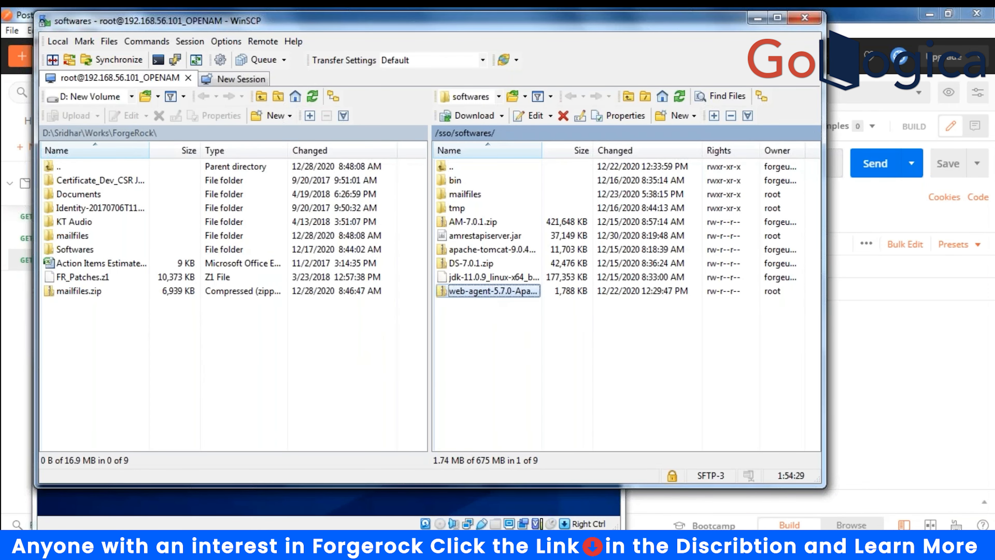
left_click(353, 545)
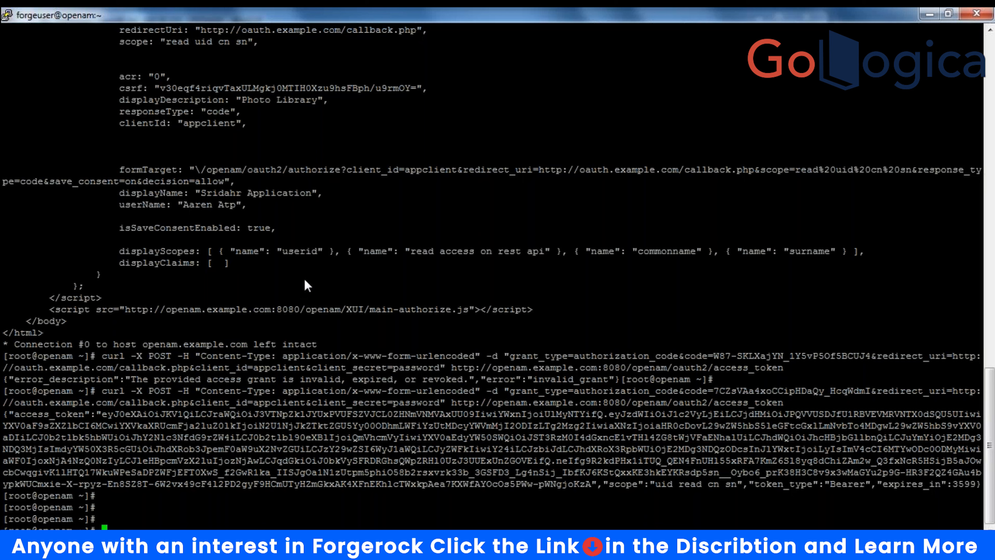
key("alt+Tab")
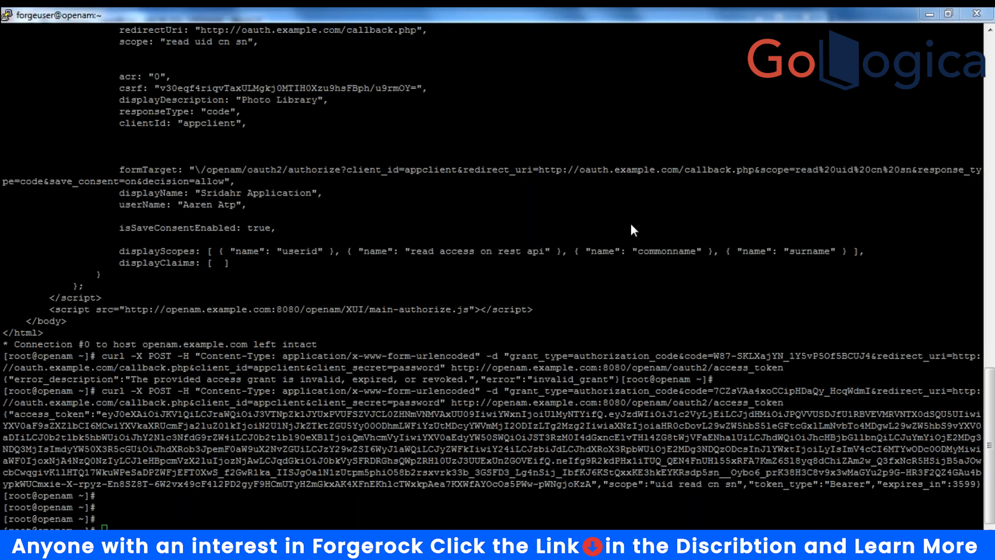
left_click(227, 503)
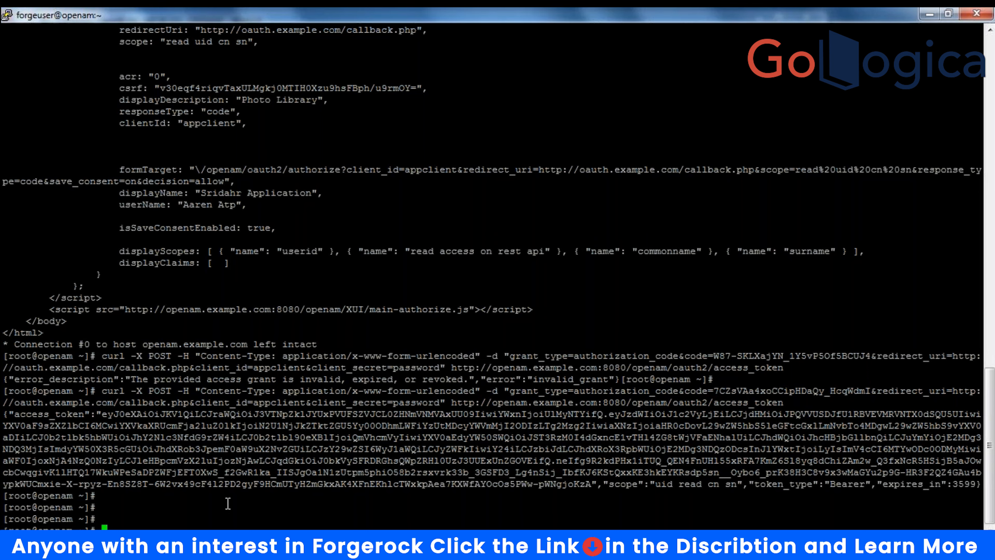
type("ls")
key("Return")
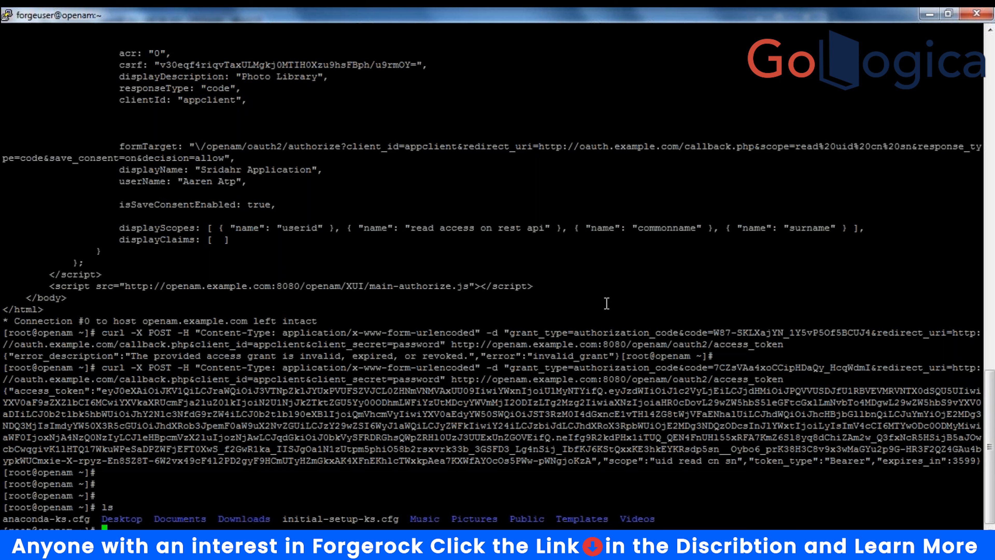
- Start a /sso/jdk/bin/java -jar command for /sso/softwares/amrest and tab-complete the jar name
type("/")
type("opt")
type("/id")
type("p")
type("/bin/")
type("java")
type(" -jar")
type(" /usr/s")
type("of")
type("twares")
left_click(754, 89)
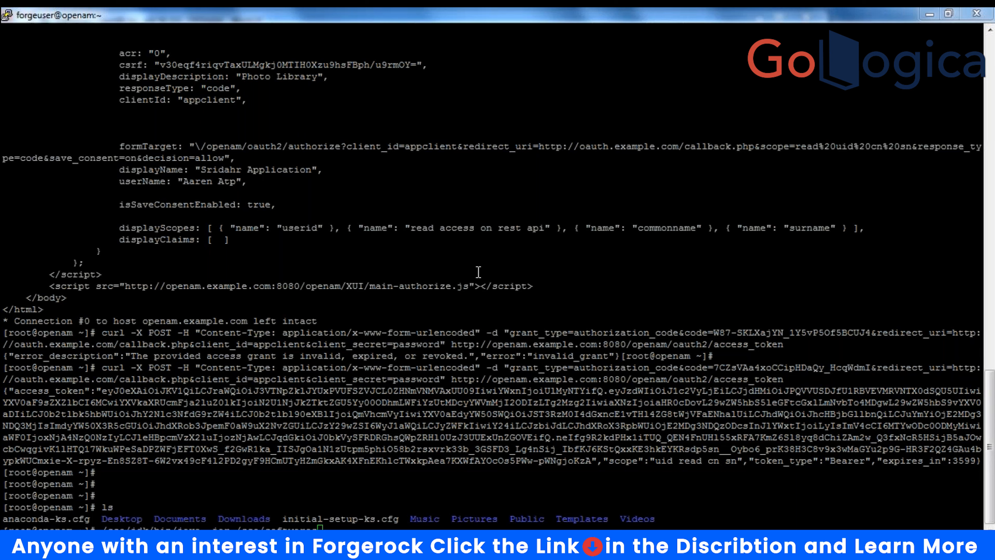
left_click(485, 422)
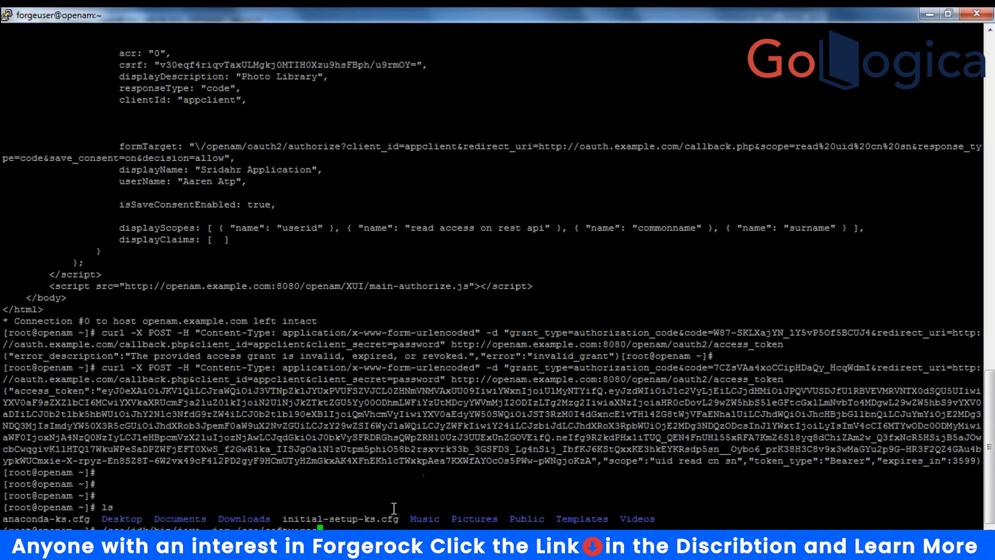
type("/openam")
left_click(755, 103)
left_click(408, 524)
key("Tab")
key("Tab")
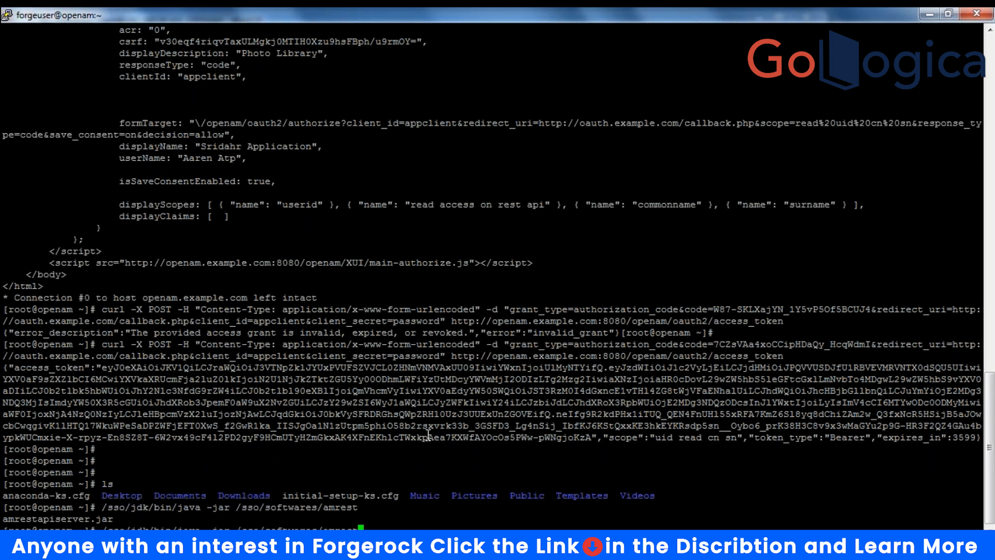
- Run java -jar on /sso/softwares/amrestapiserver.jar
type("ap")
key("Tab")
key("Return")
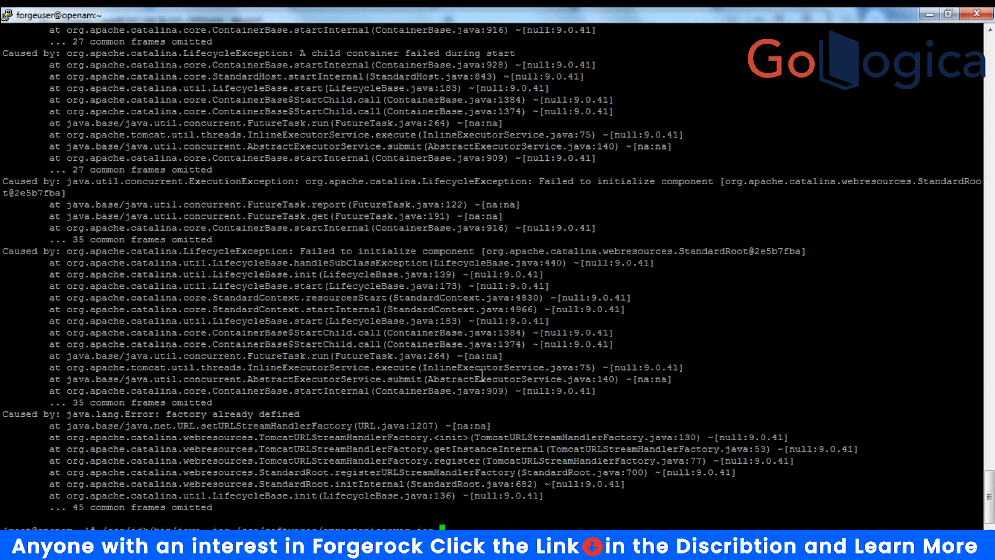
- Rerun the command with AmApiServer-0.1.jar so the API serves on port 8081, then return to Postman
key("BackSpace")
key("BackSpace")
key("BackSpace")
key("BackSpace")
key("BackSpace")
key("BackSpace")
key("BackSpace")
key("BackSpace")
key("BackSpace")
key("BackSpace")
key("BackSpace")
key("BackSpace")
key("BackSpace")
key("BackSpace")
key("BackSpace")
key("BackSpace")
key("BackSpace")
key("BackSpace")
key("Tab")
key("BackSpace")
key("BackSpace")
key("BackSpace")
key("BackSpace")
key("BackSpace")
key("BackSpace")
key("BackSpace")
key("BackSpace")
key("BackSpace")
key("BackSpace")
key("BackSpace")
key("BackSpace")
key("BackSpace")
key("BackSpace")
key("BackSpace")
key("BackSpace")
key("BackSpace")
key("BackSpace")
key("BackSpace")
key("BackSpace")
type("A")
key("Tab")
key("Return")
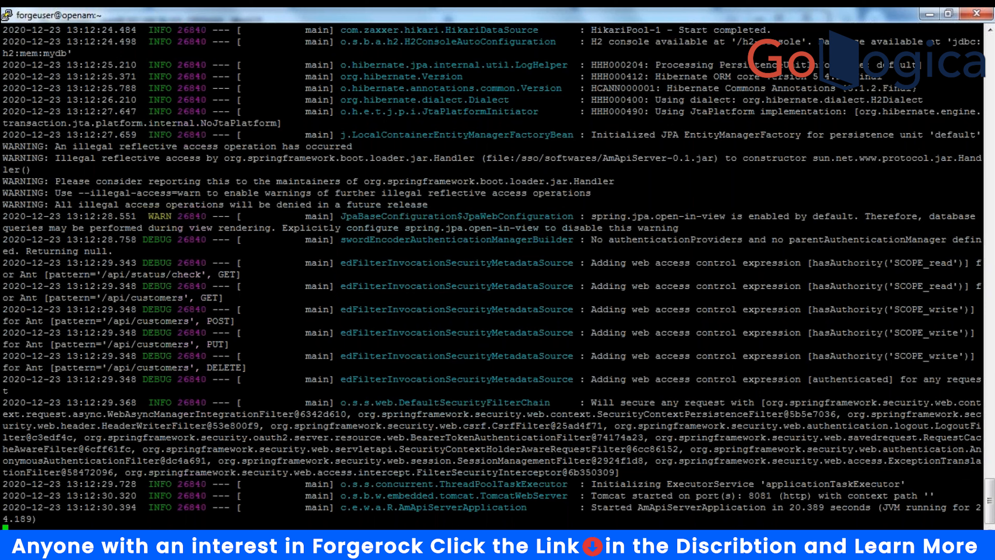
left_click(298, 546)
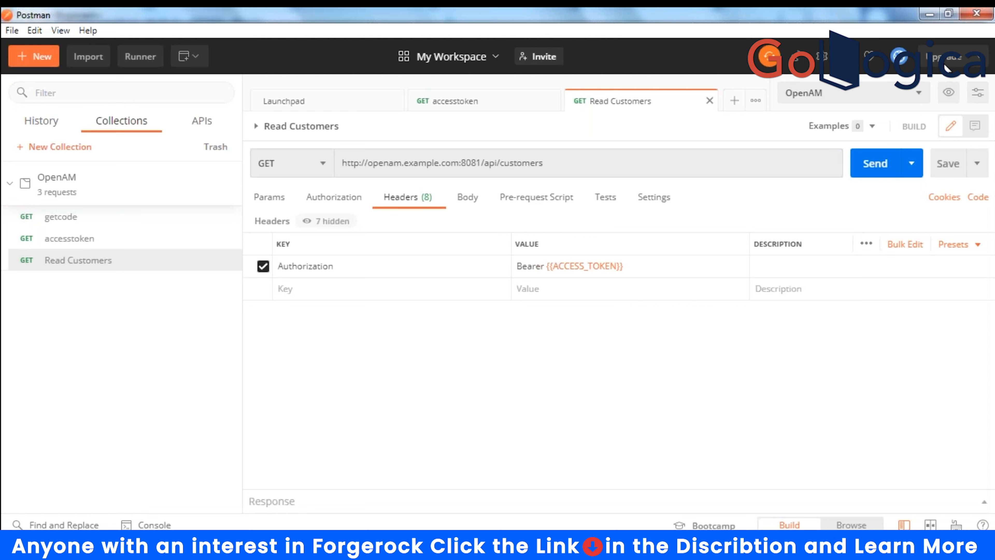
- Resend Read Customers and enlarge the response pane to scroll the five customers, cid 101–105
left_click(888, 174)
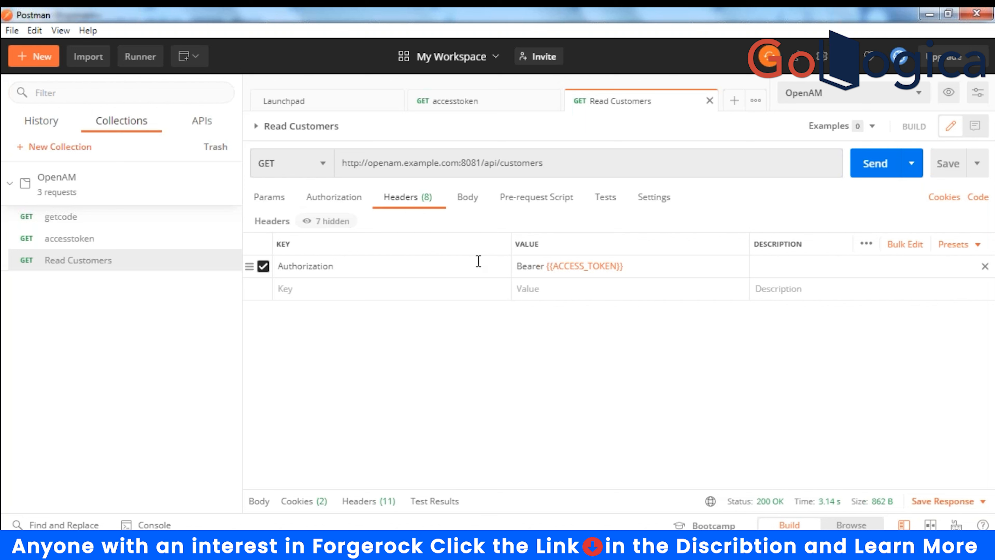
left_click(869, 177)
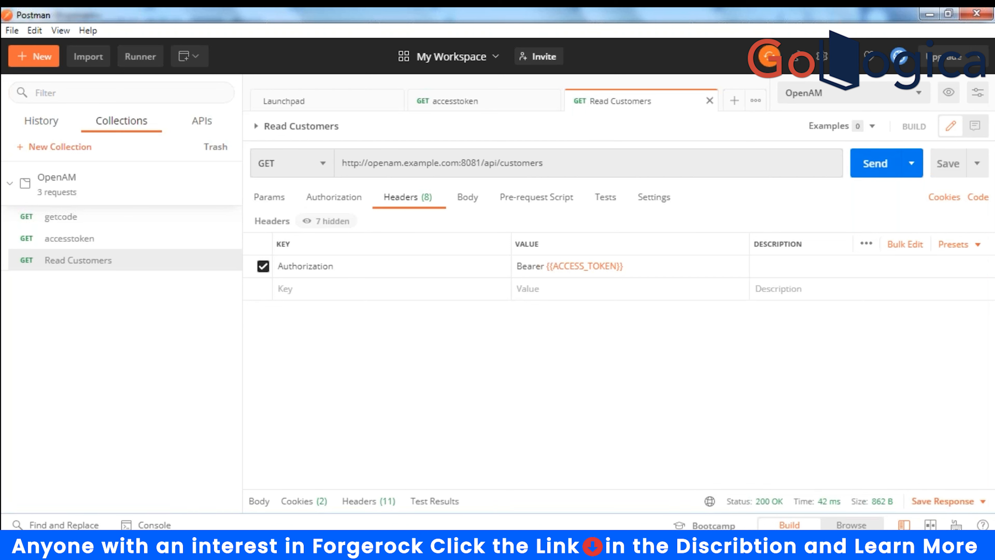
mouse_move(788, 546)
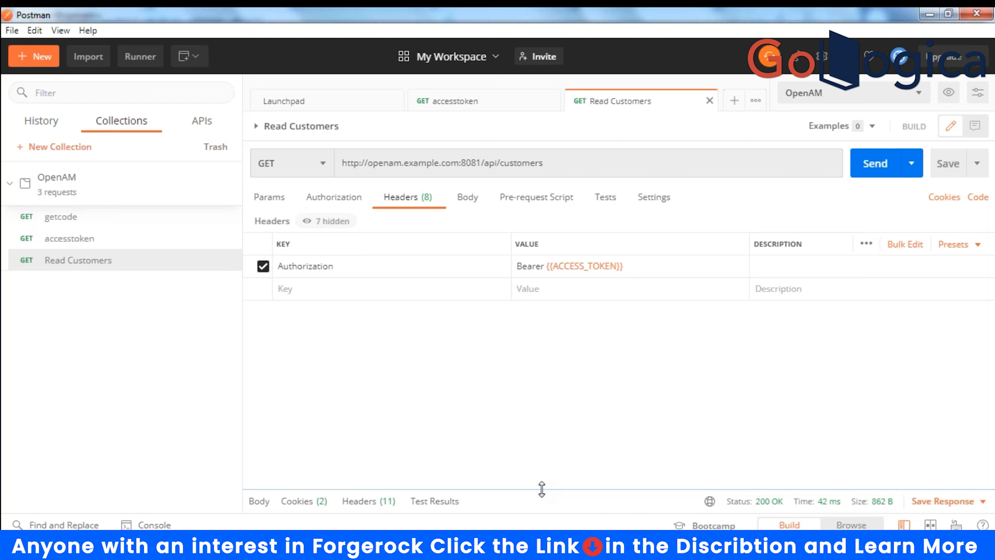
left_click_drag(543, 428, 555, 369)
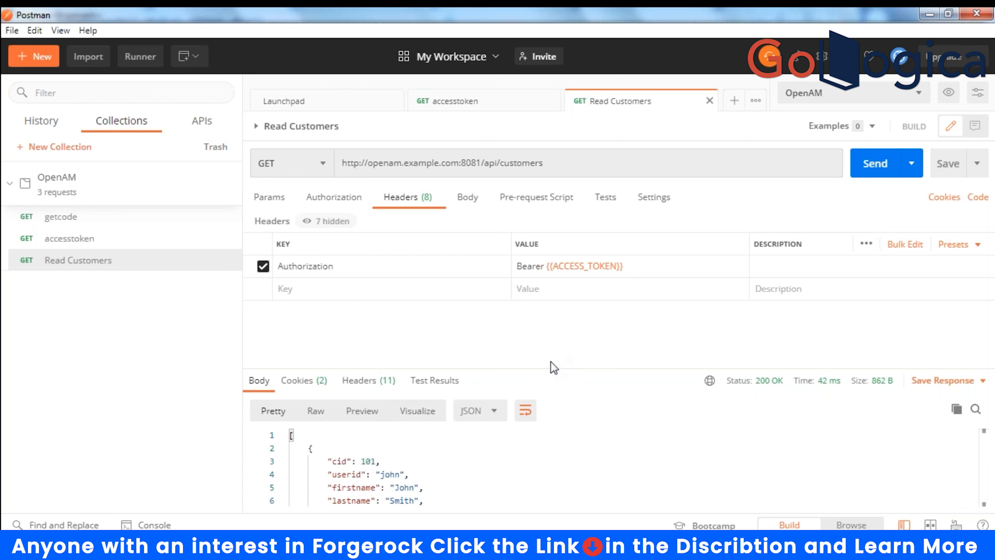
left_click_drag(554, 369, 562, 337)
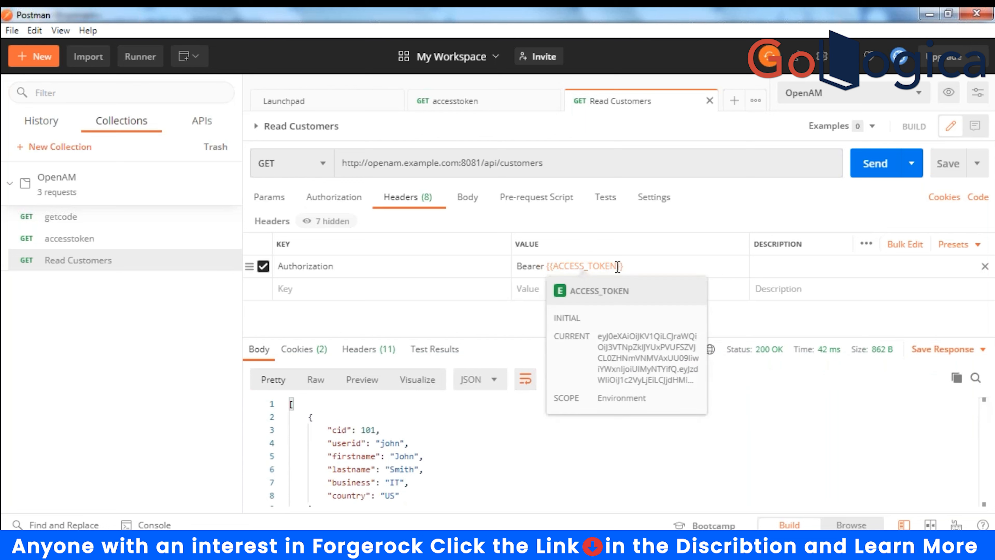
scroll(431, 460, "down", 5)
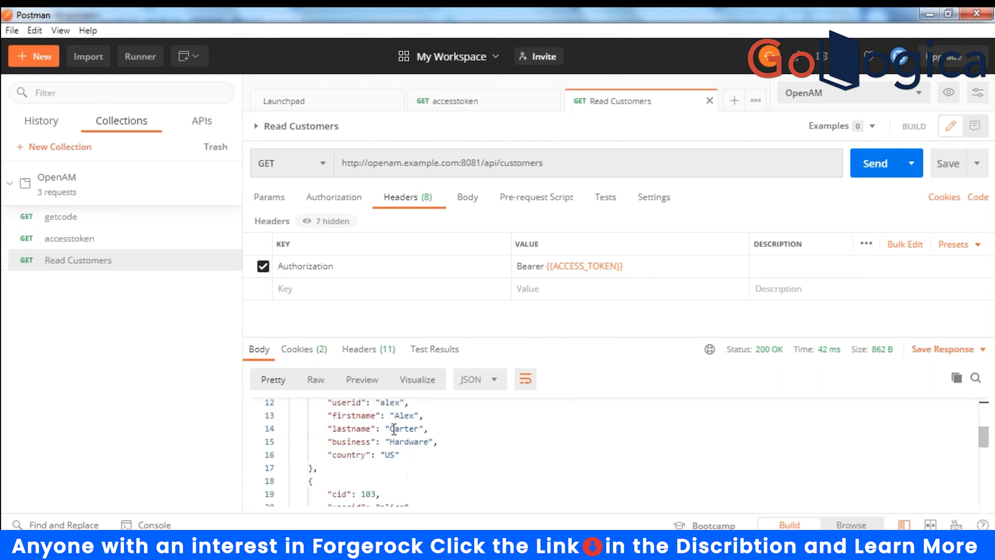
scroll(454, 457, "down", 5)
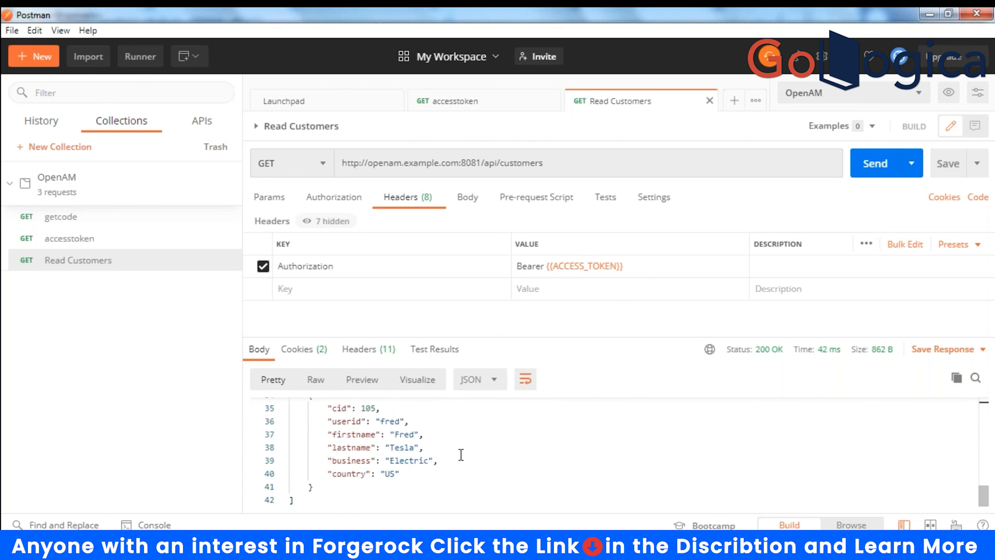
scroll(460, 455, "up", 4)
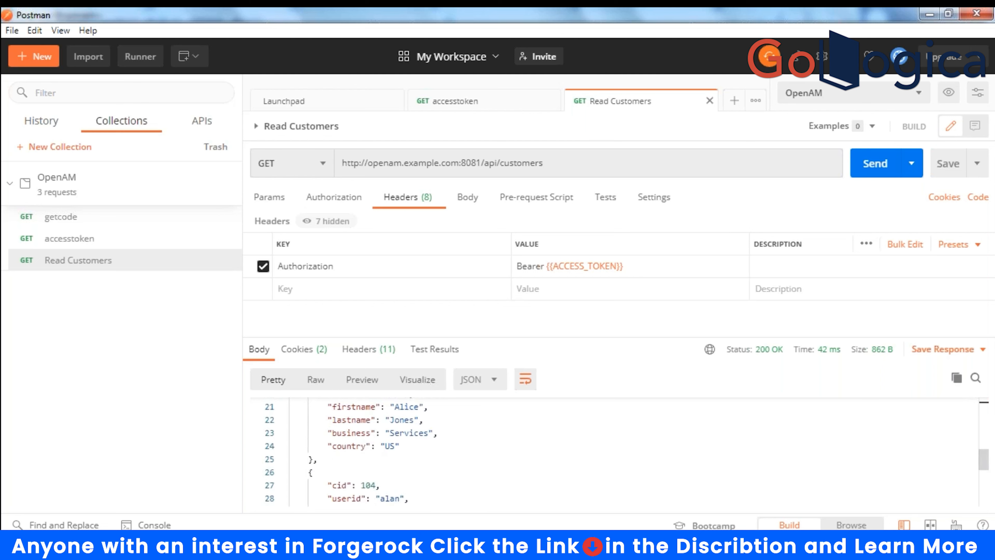
- Disable the Authorization header and send the request, getting 401 Unauthorized
left_click(263, 266)
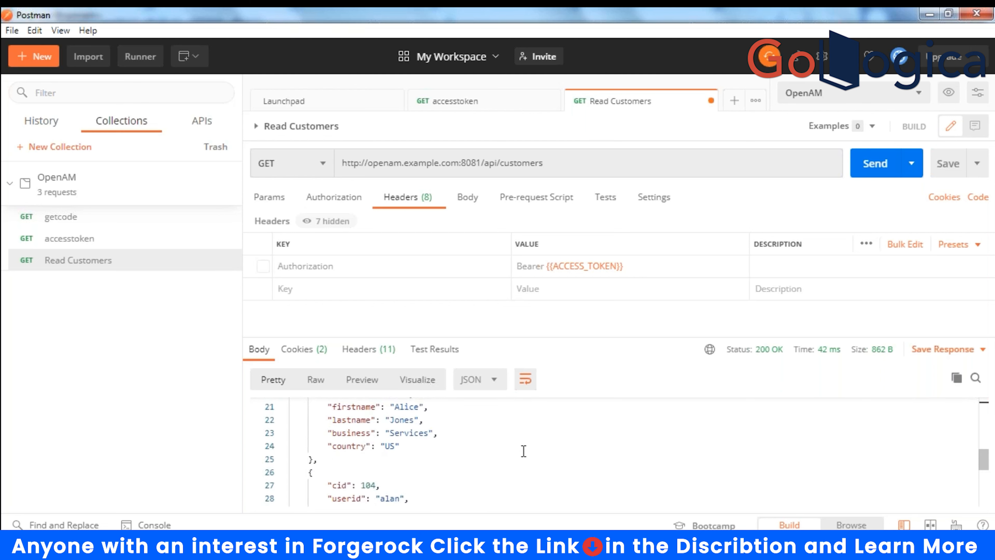
left_click(876, 164)
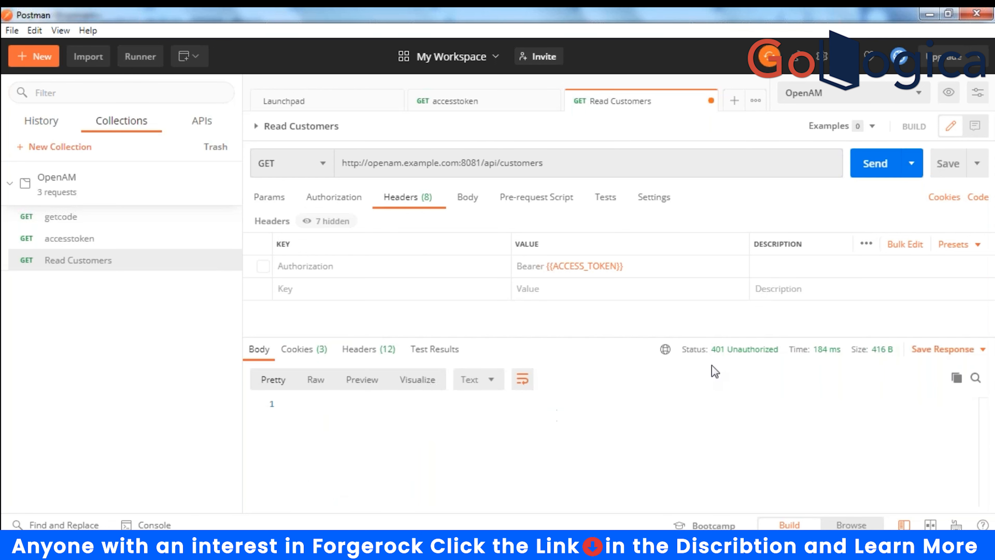
left_click_drag(716, 355, 778, 356)
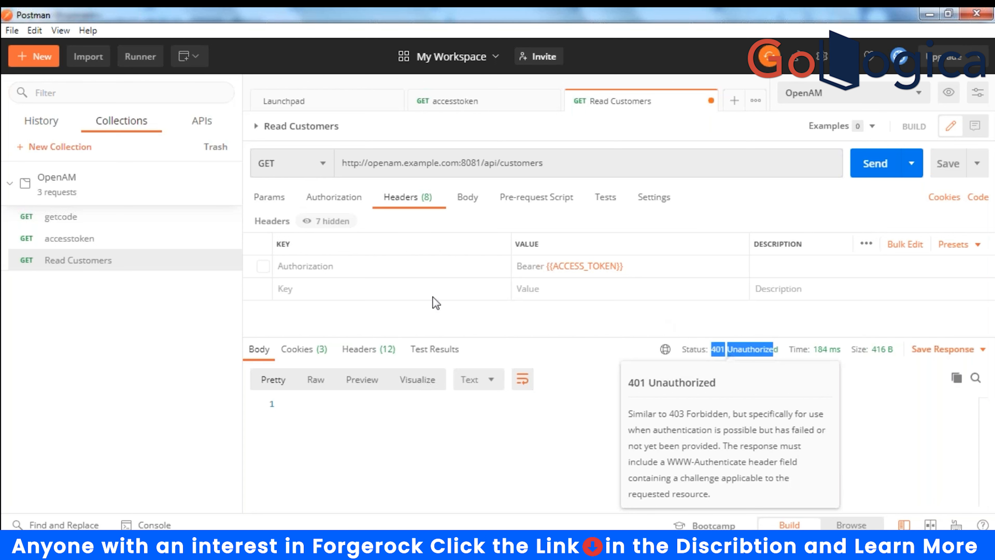
- Re-enable the Authorization header and resend, getting 200 OK (937 B)
left_click(262, 267)
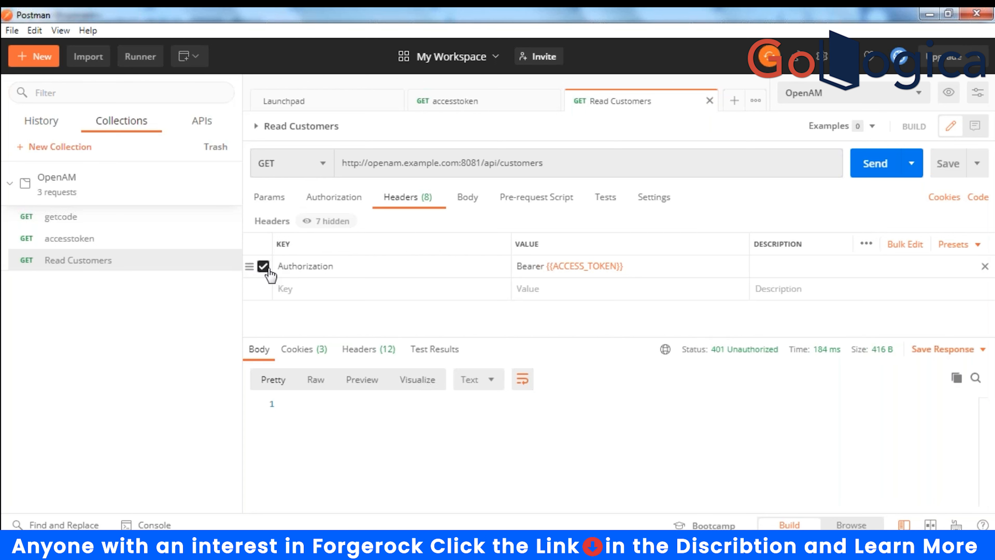
left_click(881, 166)
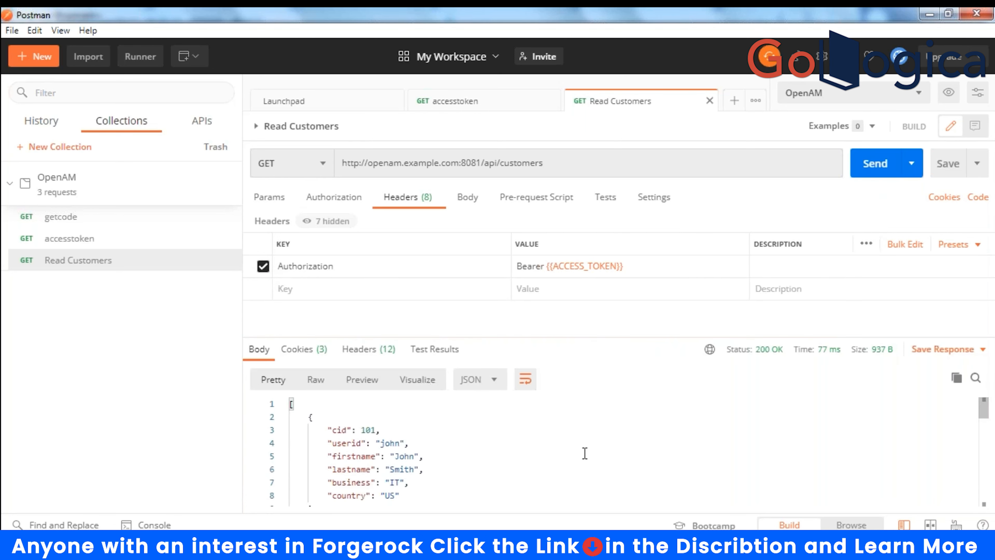
left_click_drag(485, 163, 569, 163)
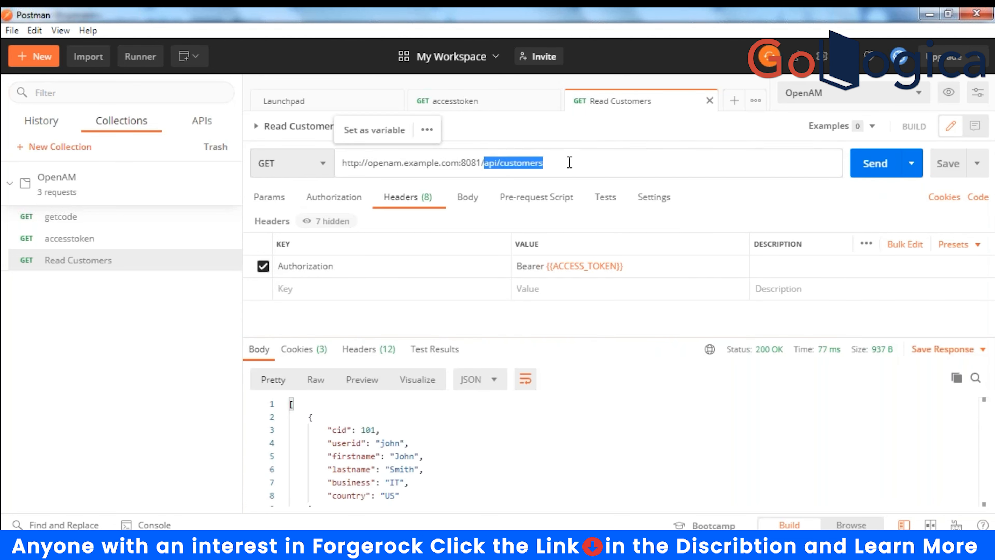
left_click(569, 162)
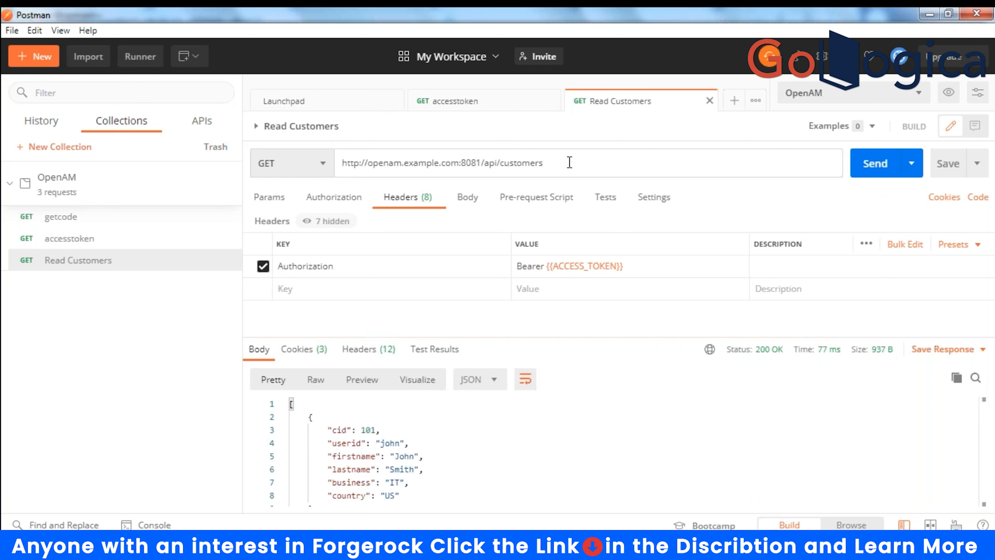
- Append /101 to the customers URL and send it, returning only customer 101 (200 OK, 442 B)
type("/101")
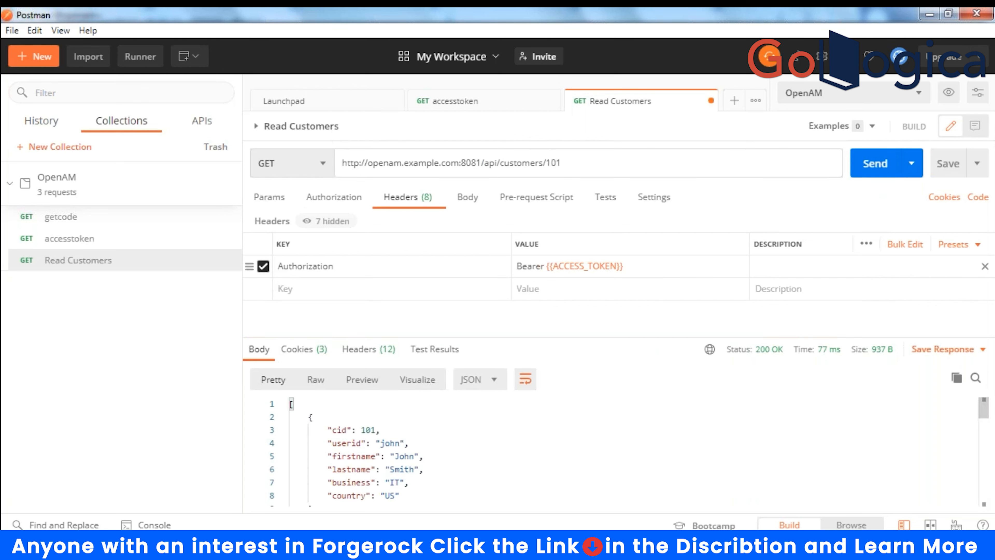
left_click(875, 163)
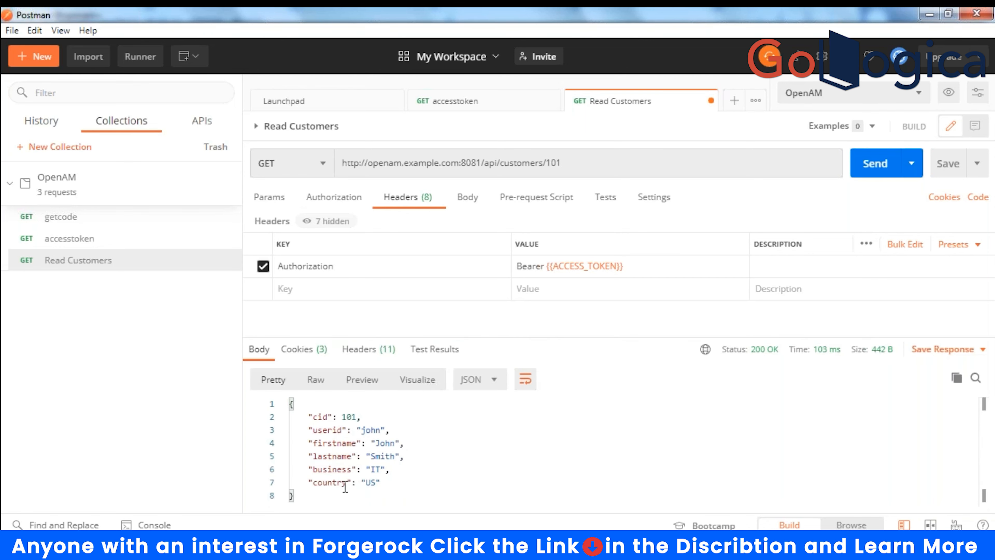
left_click_drag(543, 163, 577, 165)
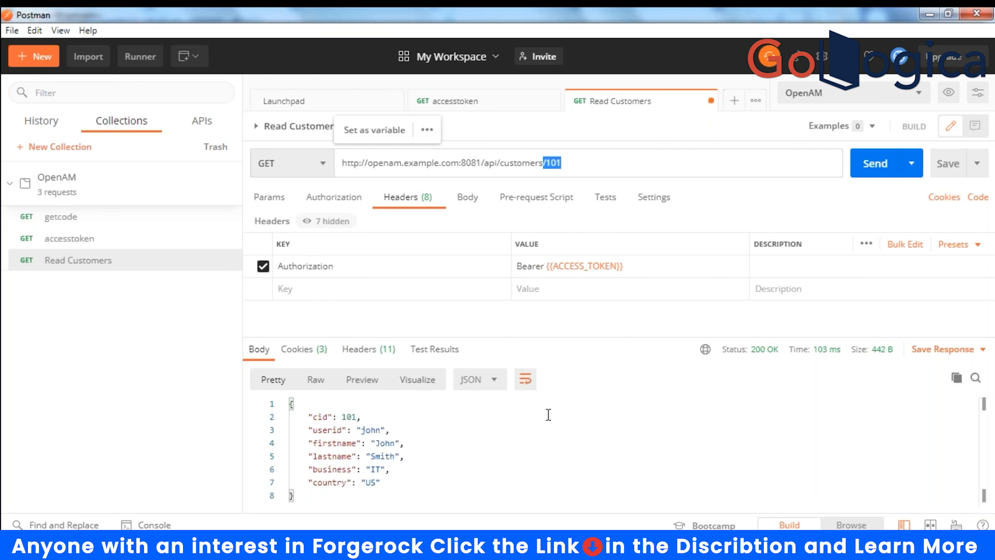
left_click(585, 159)
left_click_drag(575, 161, 546, 162)
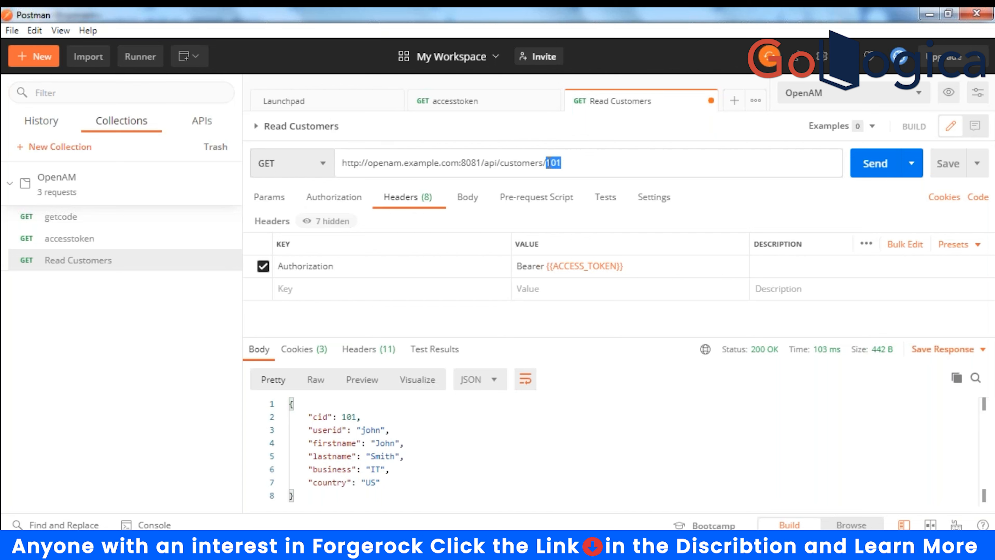
left_click(491, 456)
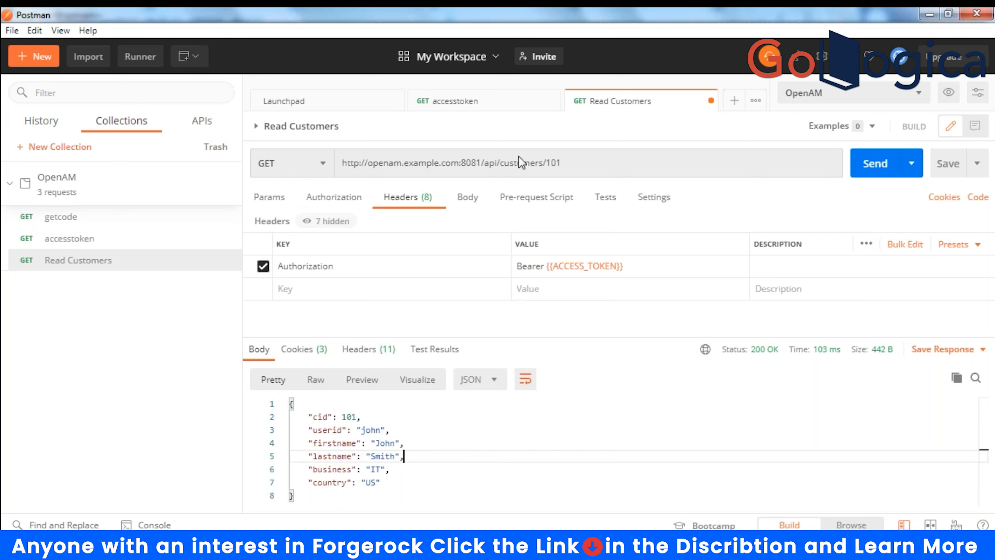
double_click(549, 162)
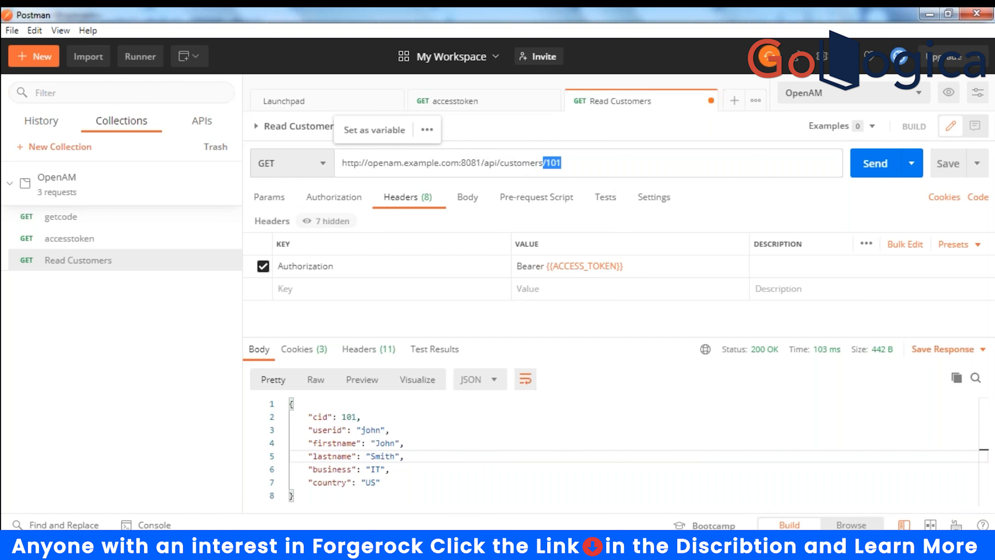
mouse_move(562, 545)
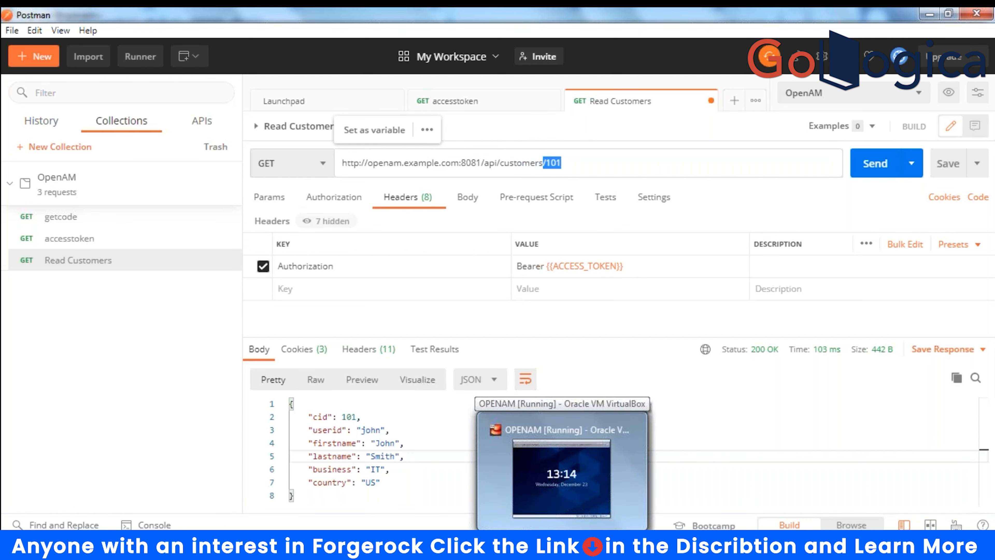
mouse_move(607, 544)
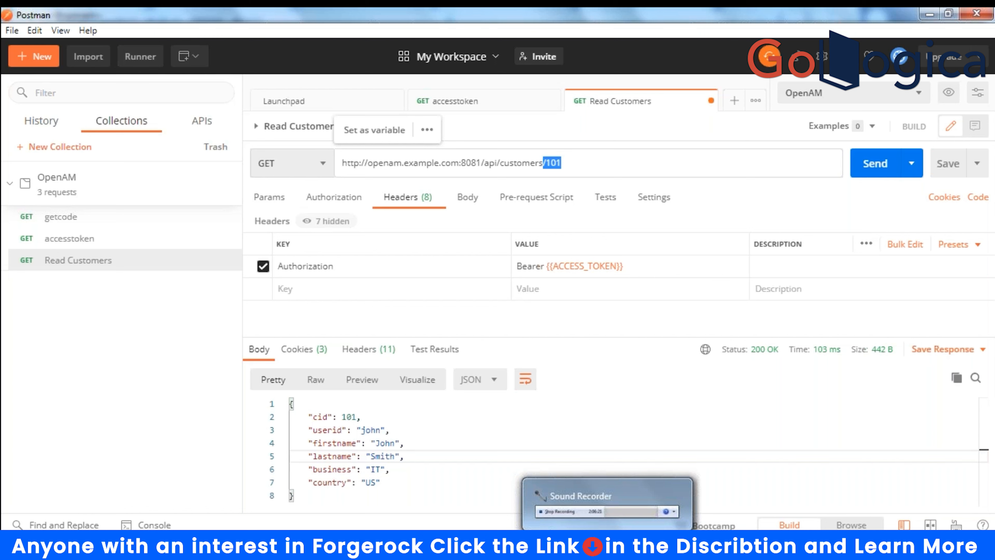
left_click(388, 431)
left_click_drag(312, 417, 402, 473)
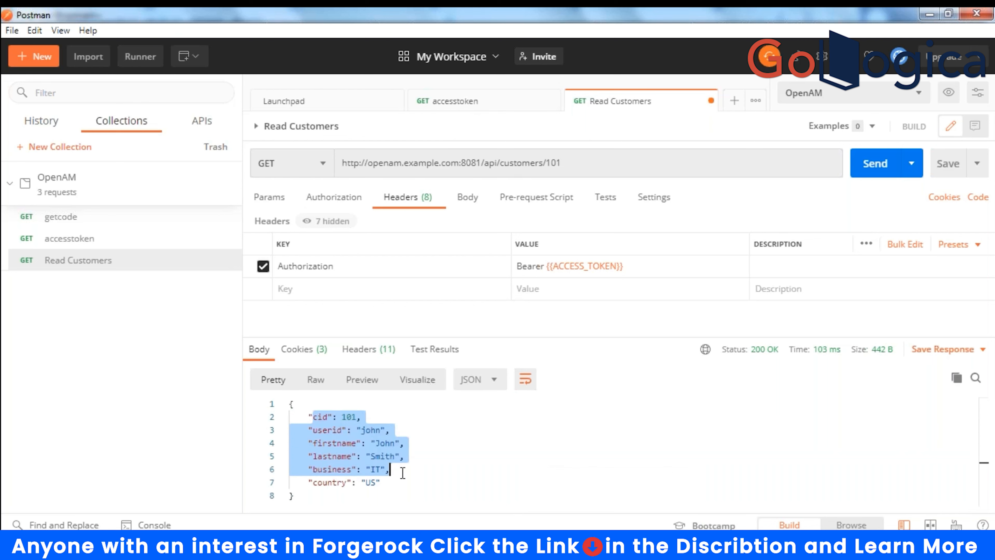
left_click(479, 456)
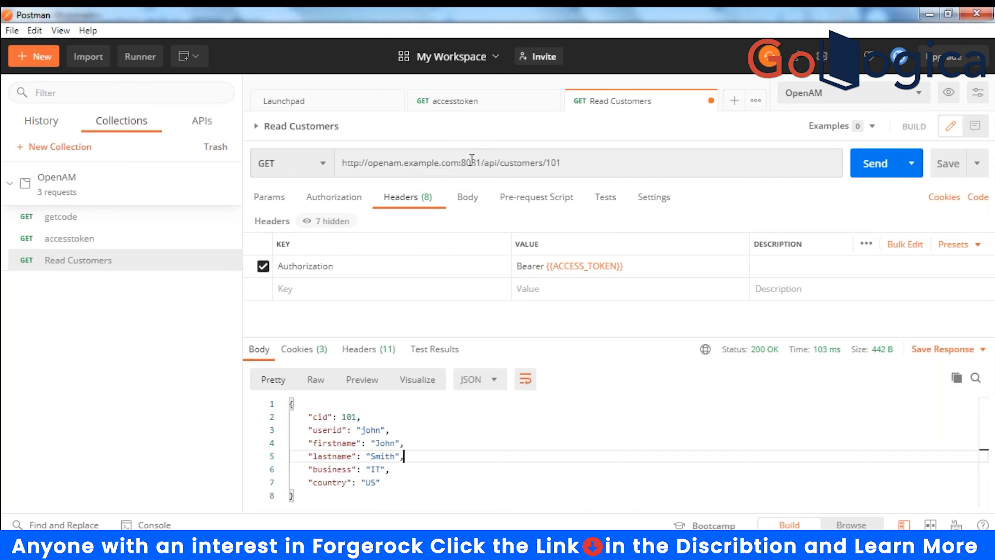
left_click_drag(562, 163, 485, 161)
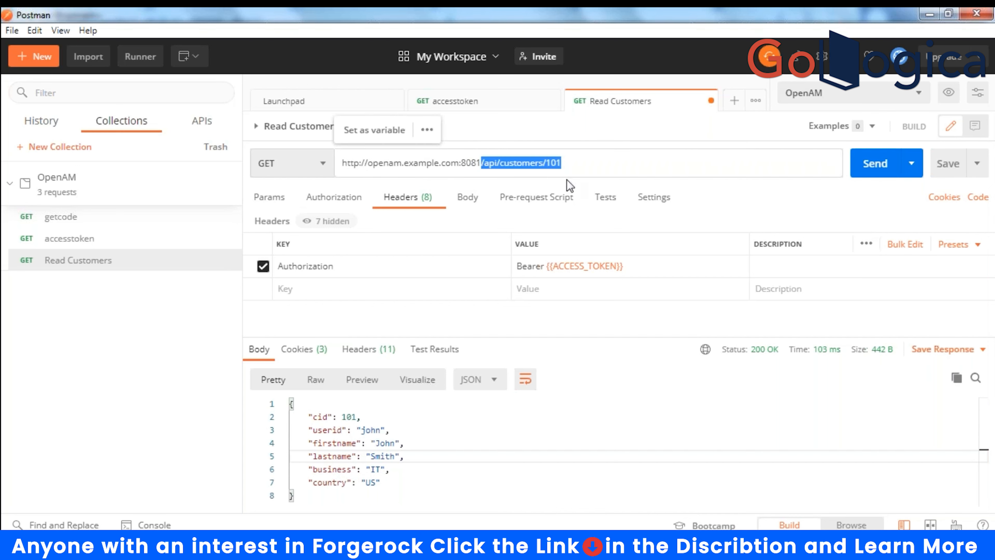
left_click(578, 164)
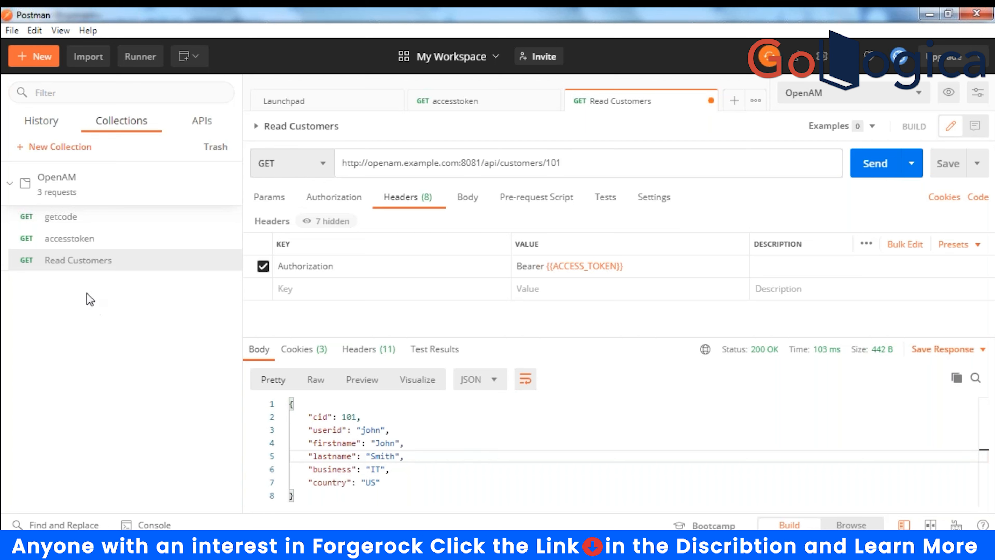
- Duplicate the Read Customers request in the OpenAM collection
right_click(60, 189)
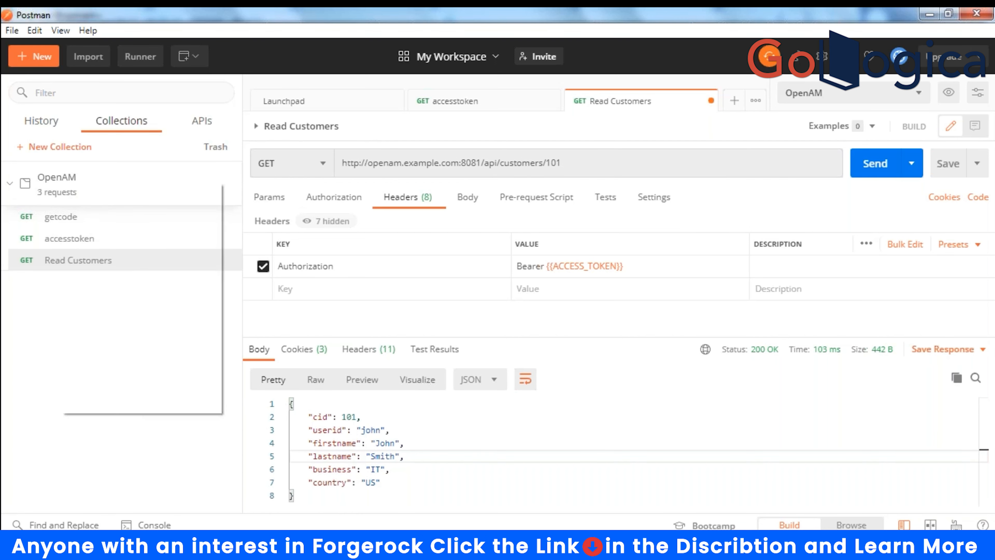
left_click(45, 273)
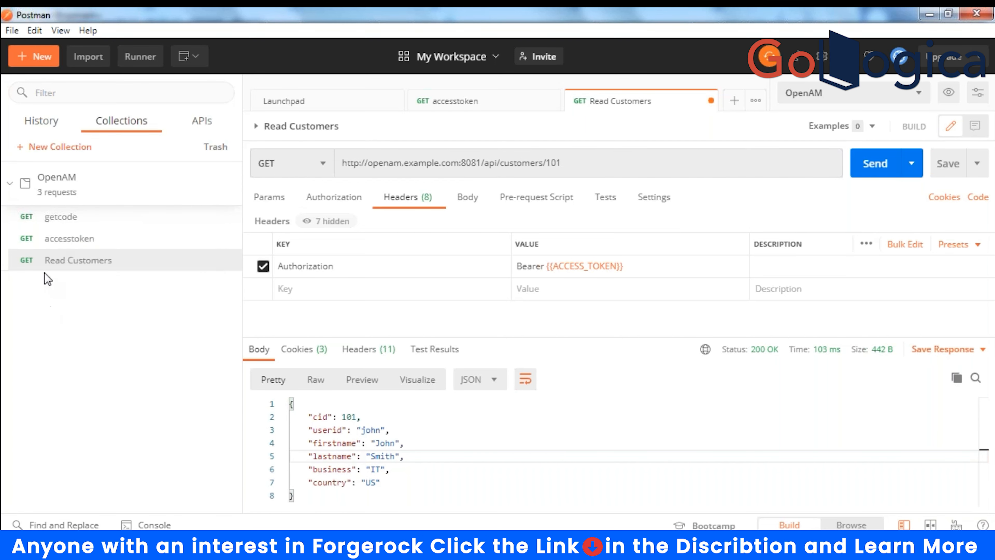
right_click(50, 268)
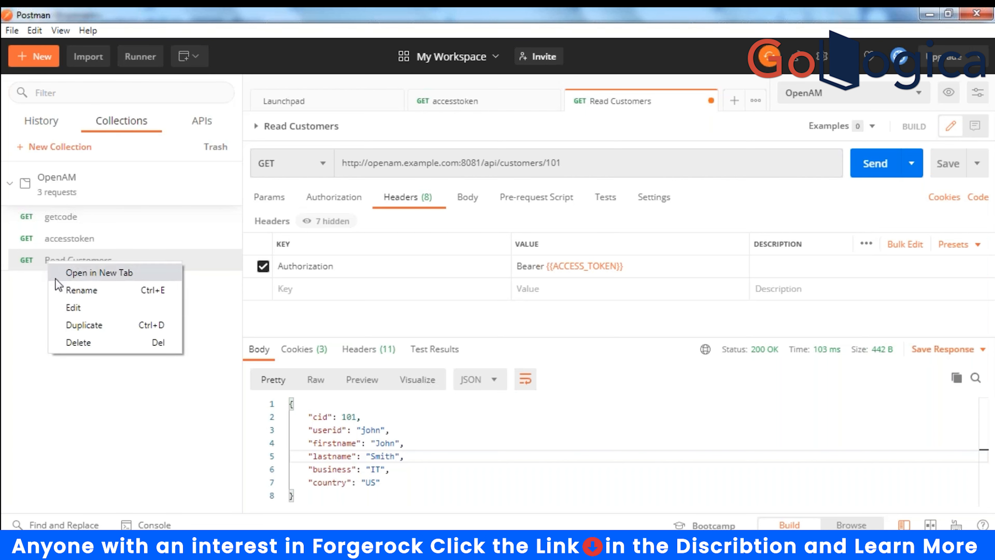
left_click(75, 327)
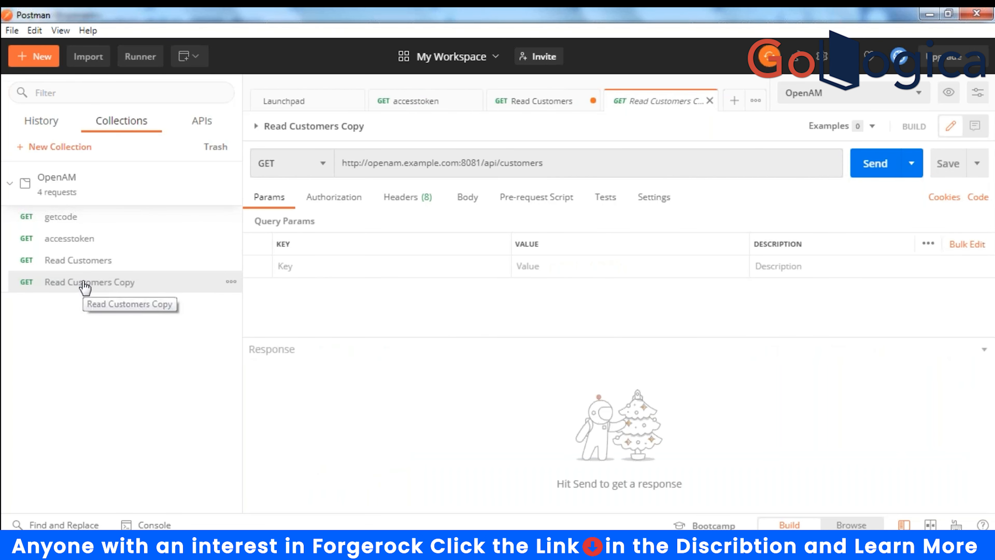
- Edit the copy's title from 'Read Customers Copy' to 'Write customers'
left_click(361, 127)
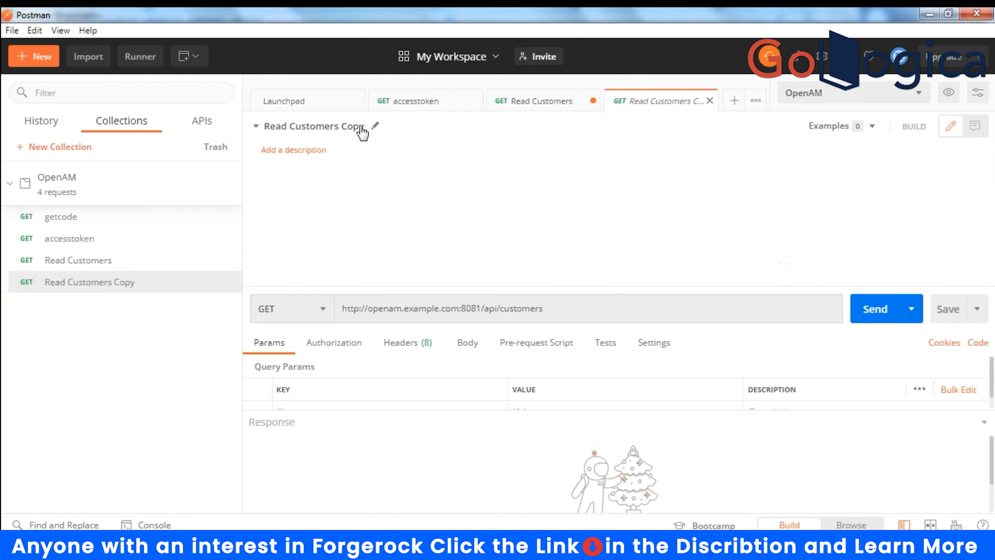
left_click(375, 126)
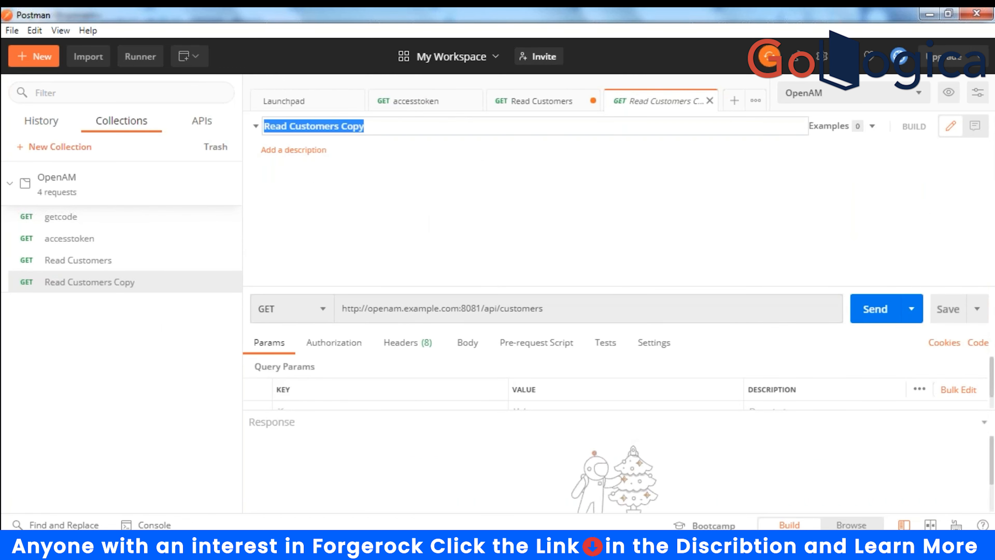
key("Home")
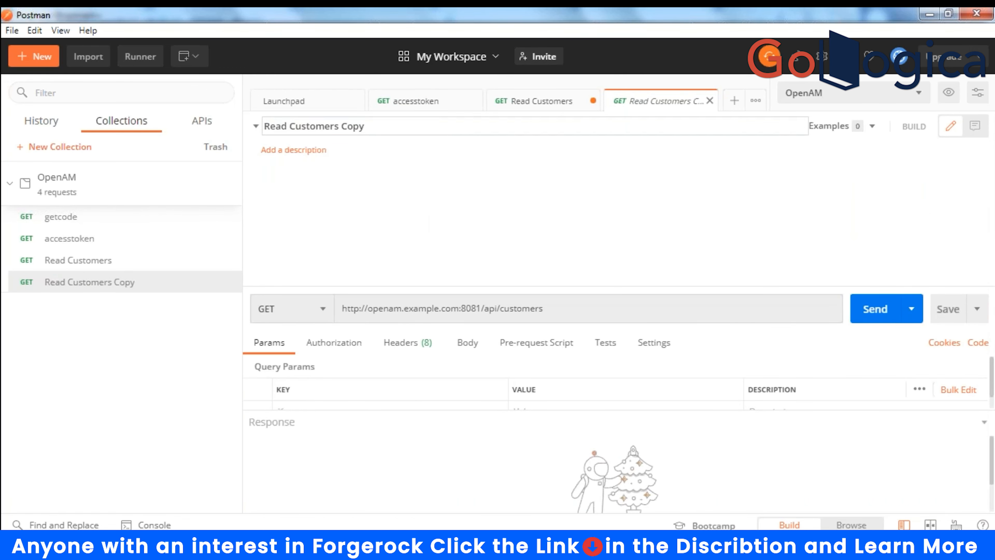
key("Delete")
key("Delete")
key("Delete")
key("Delete")
key("Delete")
key("Delete")
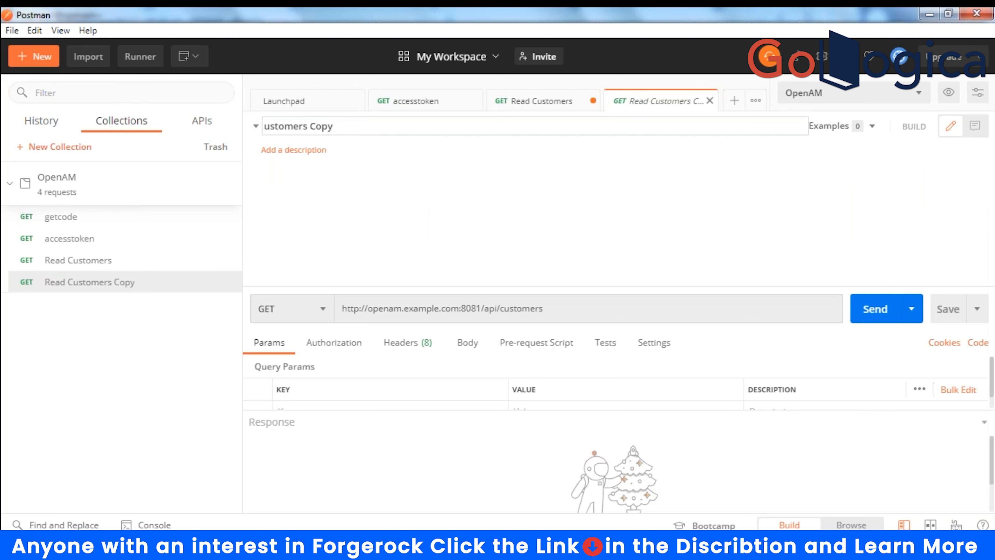
type("Write")
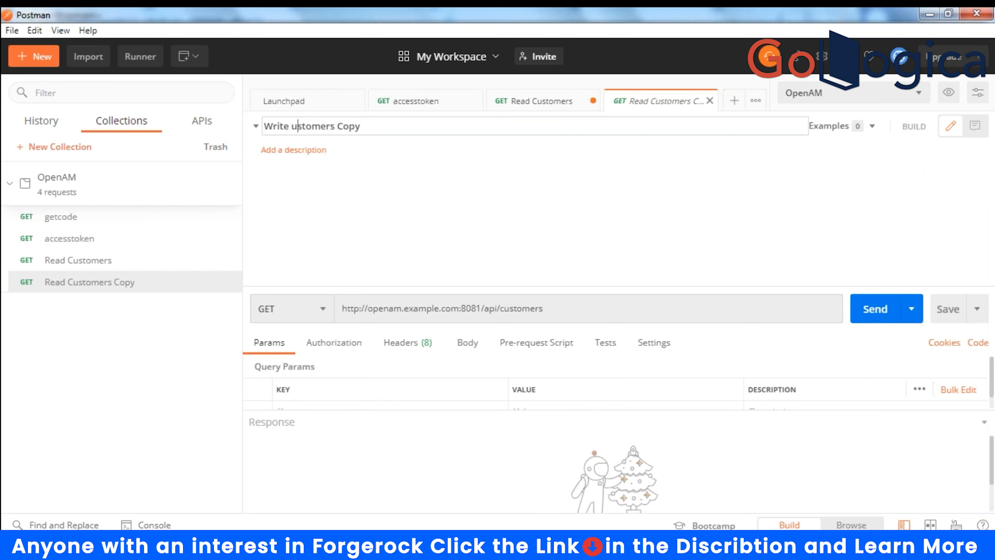
key("BackSpace")
key("BackSpace")
key("BackSpace")
key("BackSpace")
key("BackSpace")
type("c")
key("Return")
left_click(256, 126)
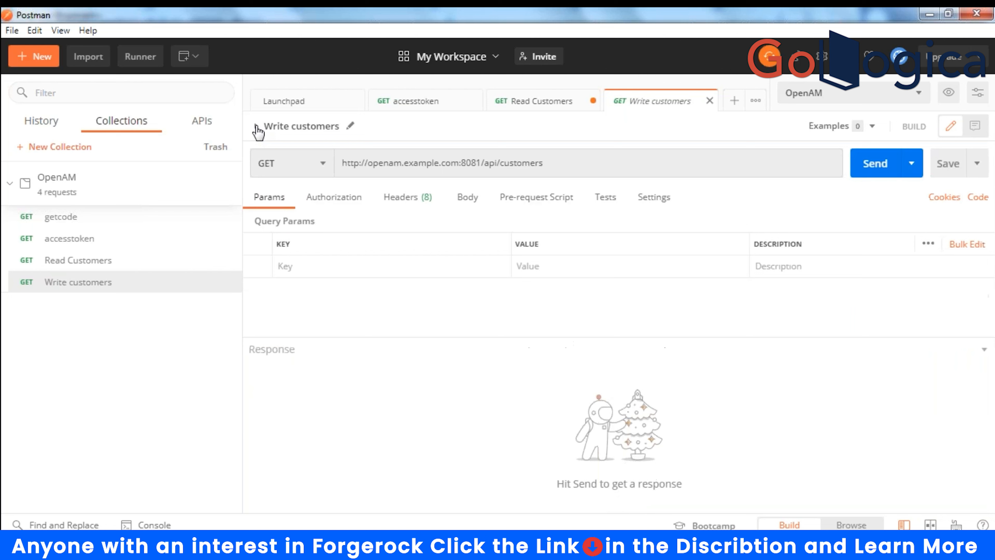
- Set Write customers to POST and copy the JSON response body from Read Customers
left_click(323, 163)
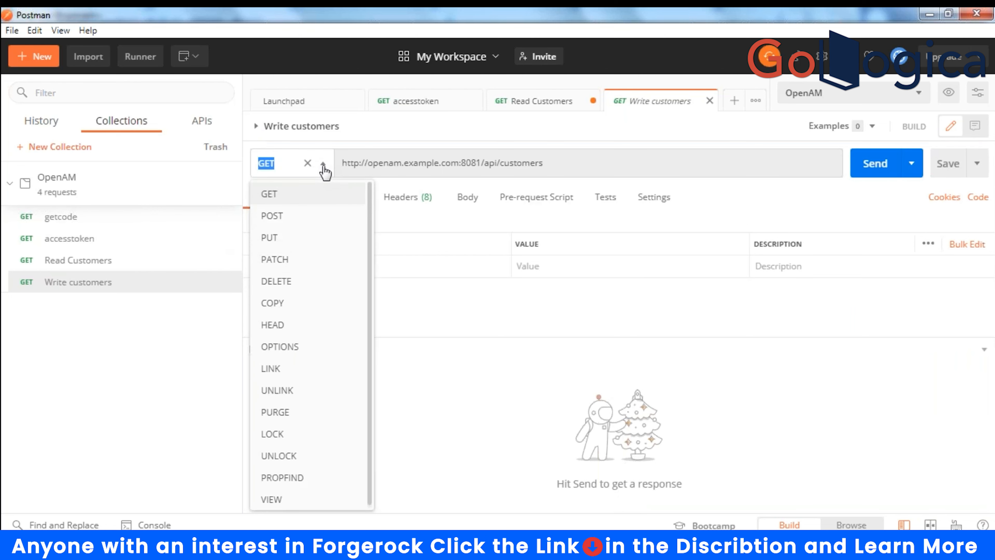
left_click(274, 216)
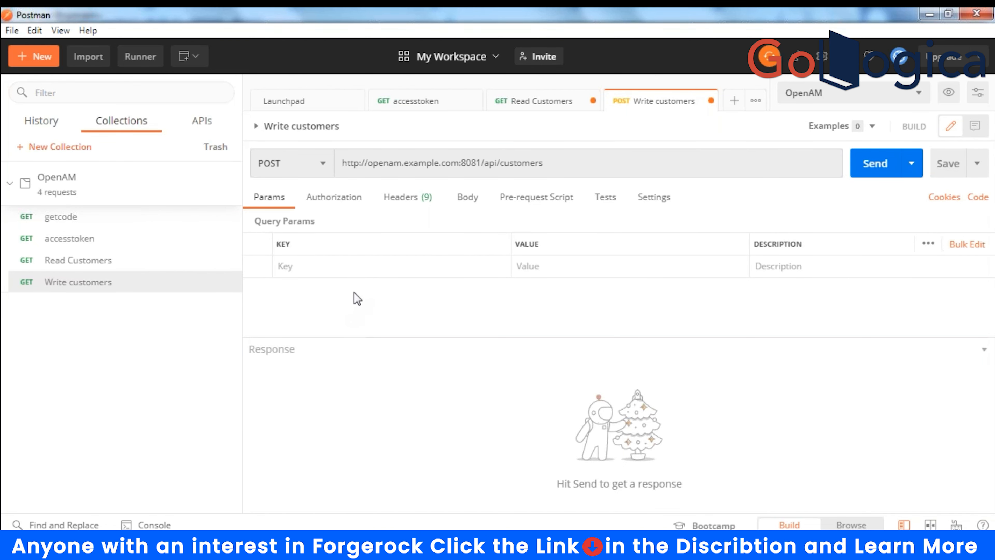
left_click(74, 263)
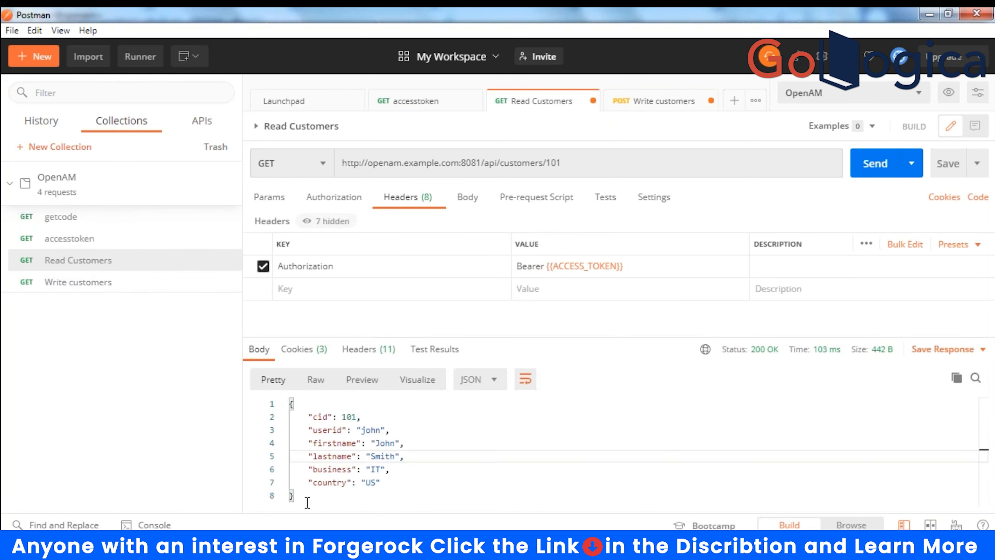
left_click_drag(308, 501, 275, 415)
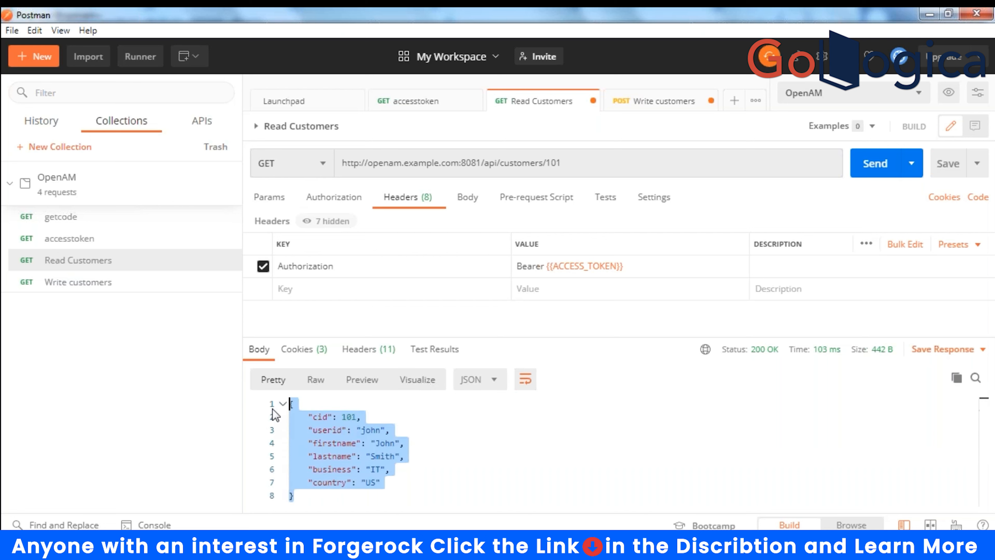
right_click(327, 446)
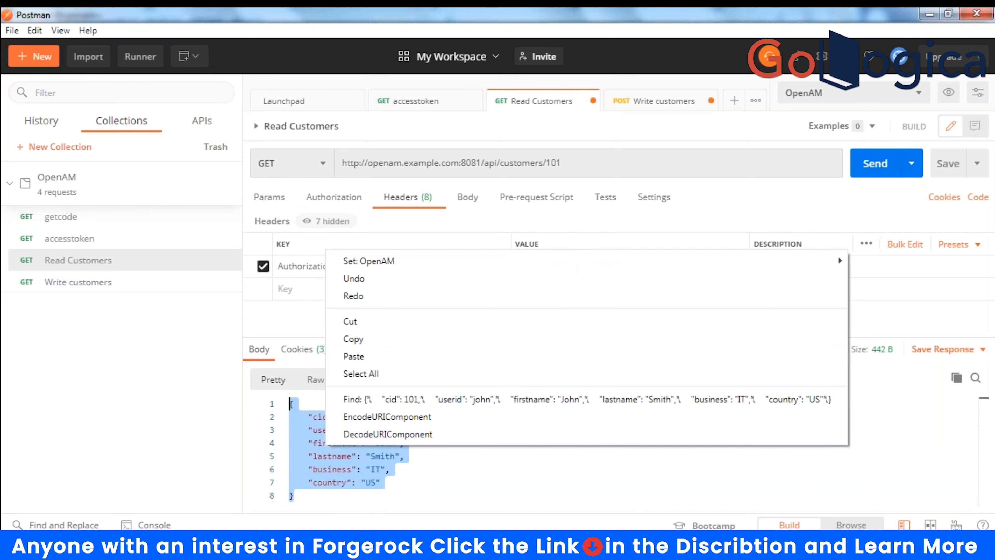
left_click(354, 339)
- Give the Write customers request a raw body in JSON format
left_click(75, 283)
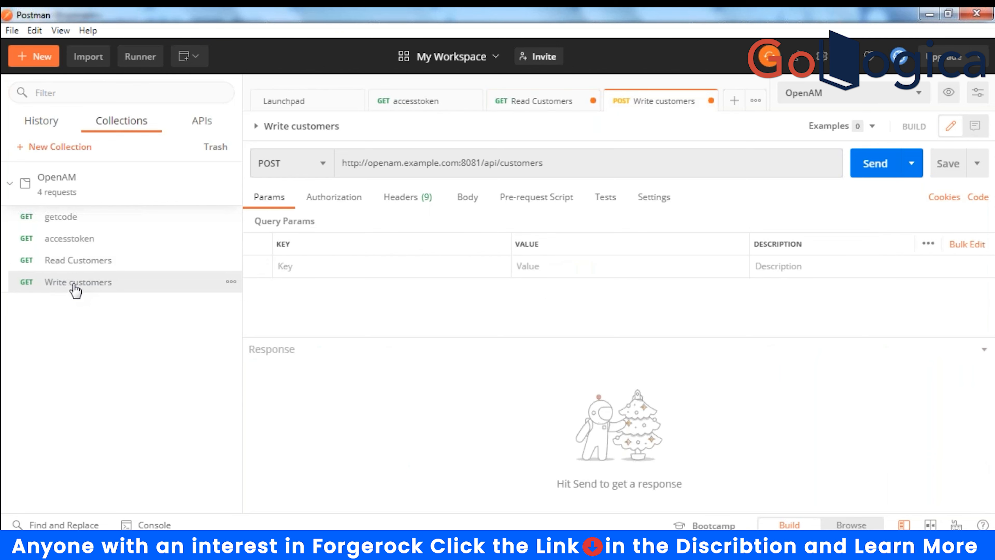
left_click(397, 201)
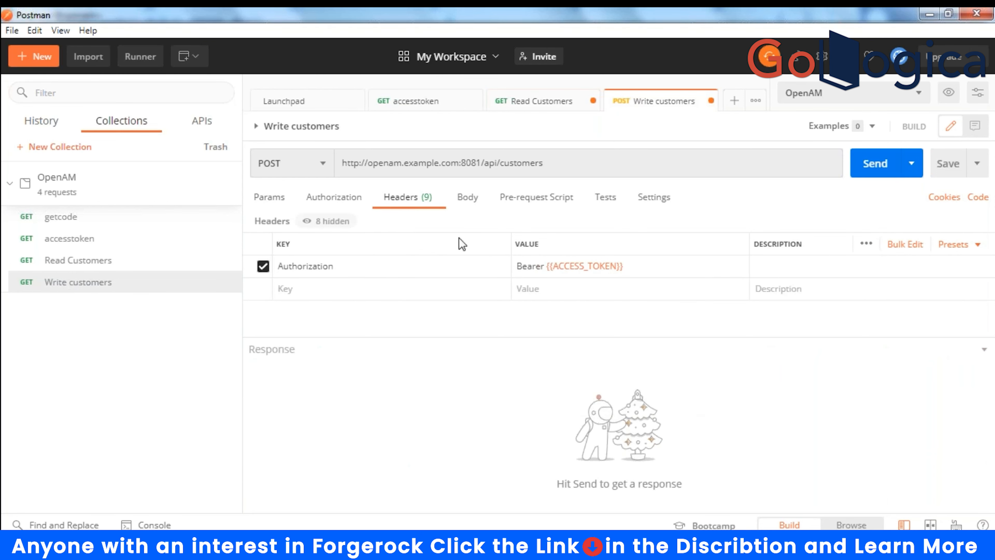
left_click(470, 200)
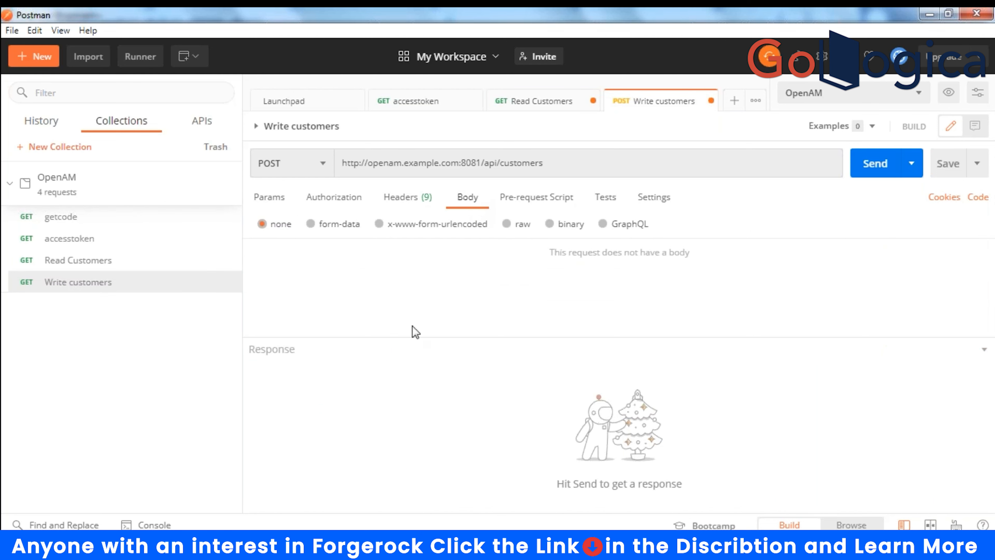
left_click(507, 225)
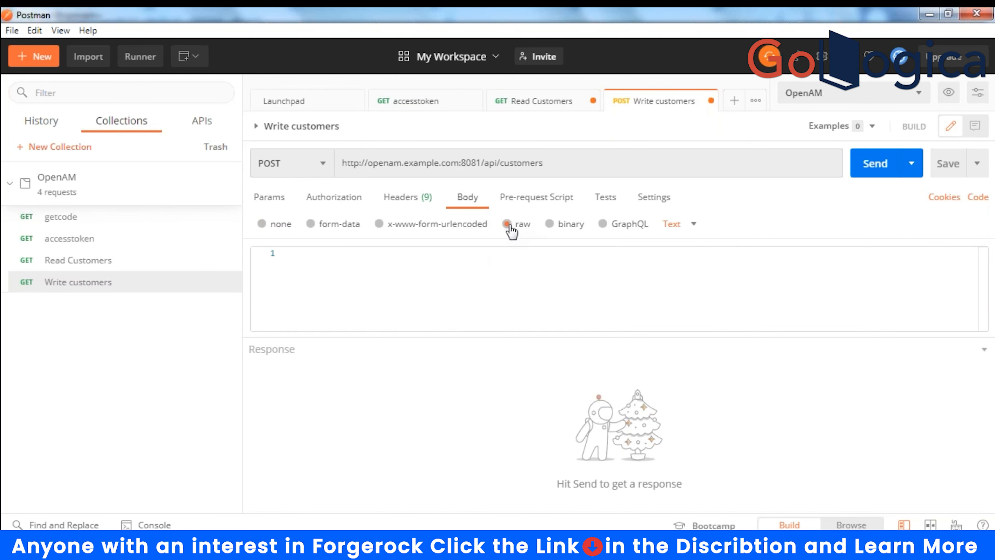
left_click(693, 227)
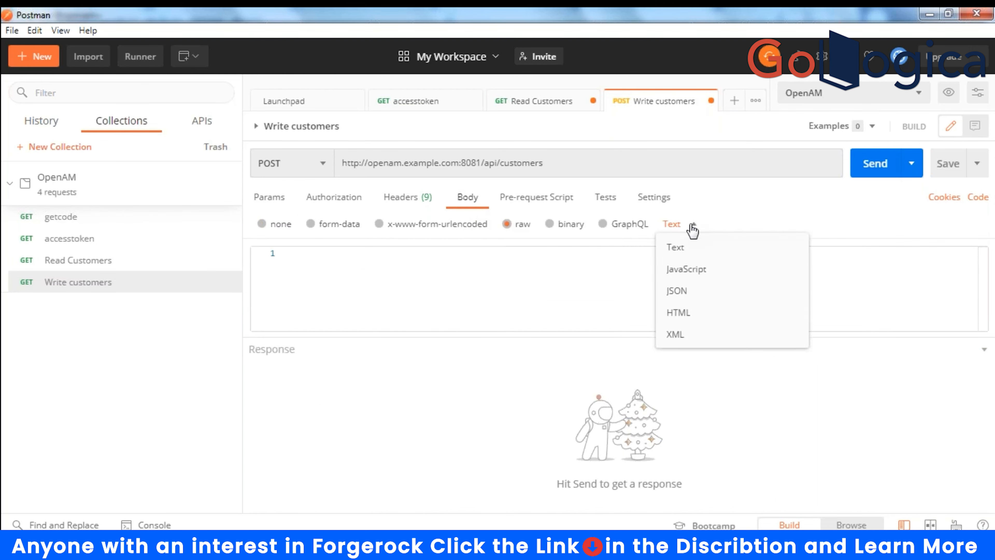
left_click(677, 290)
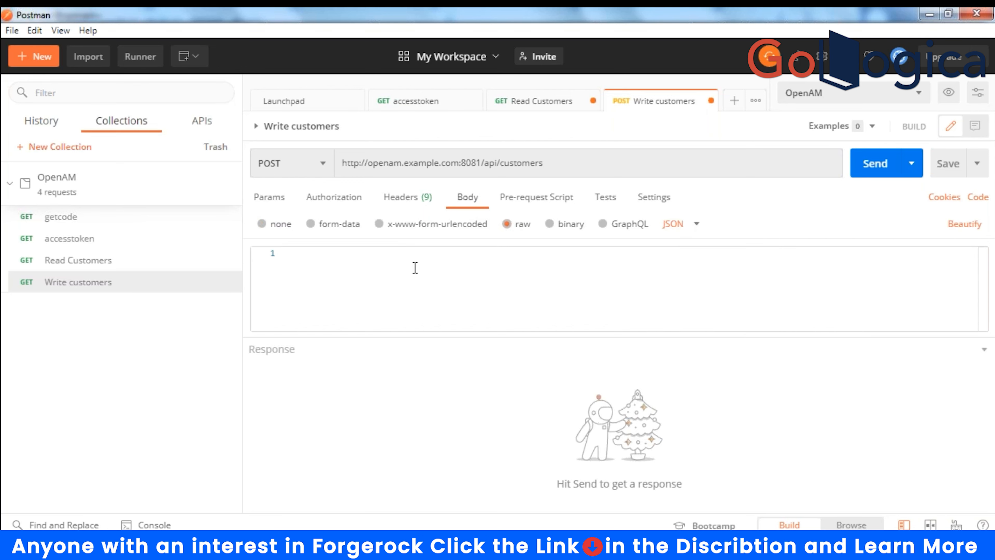
- Paste the customer JSON into the body, change cid to 106 and enter a new userid
type("{     \"cid\": 101,     \"userid\": \"john\",     \"firstname\": \"John\",     \"lastname\": \"Smith\",     \"business\": \"IT\",     \"country\": \"US\" }")
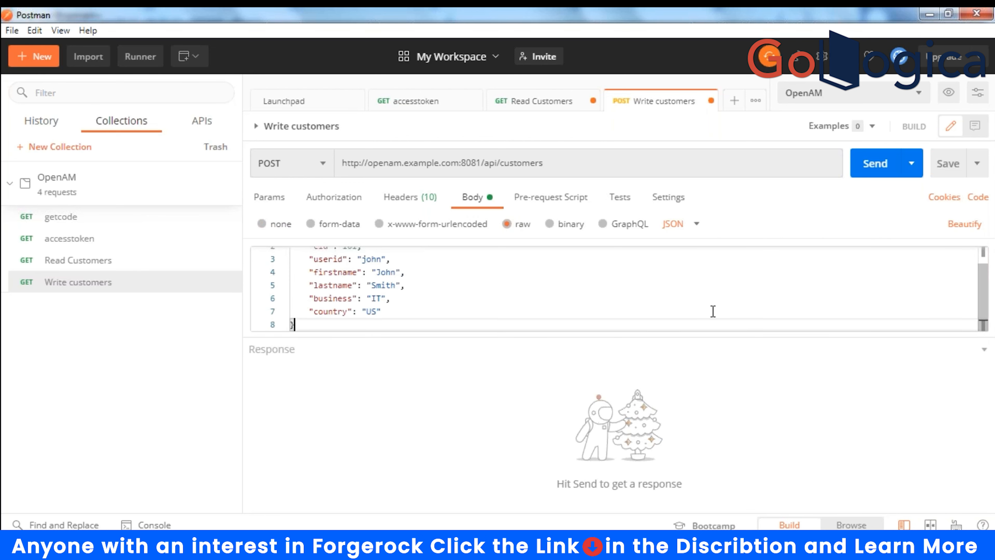
left_click_drag(730, 339, 727, 409)
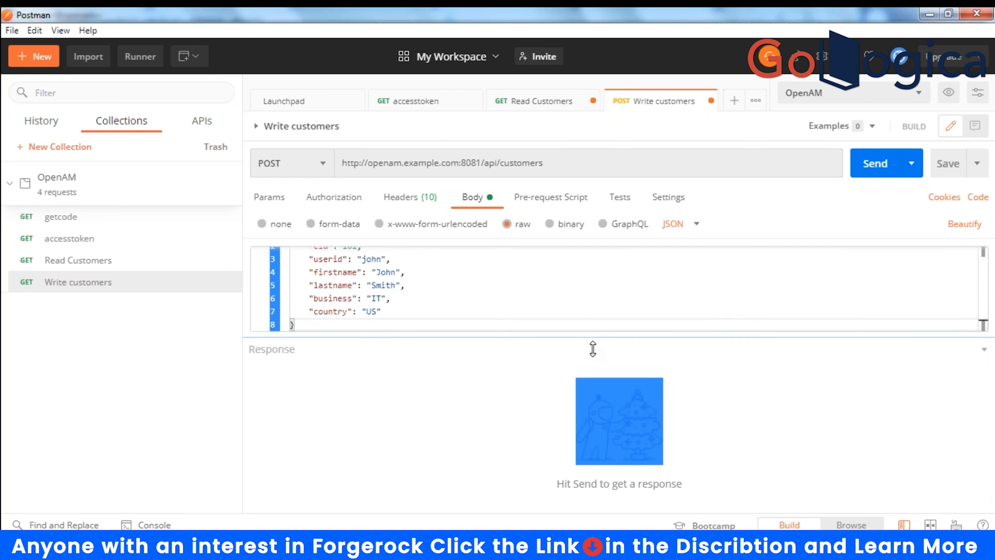
left_click_drag(593, 349, 591, 386)
left_click(354, 266)
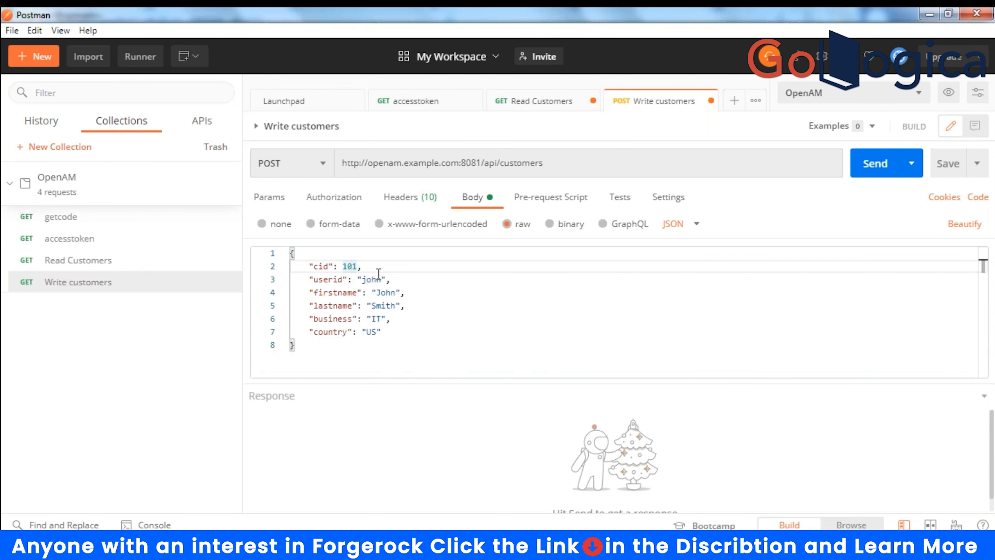
key("BackSpace")
type("6")
key("Down")
key("Right")
key("Right")
key("Right")
key("Right")
key("Right")
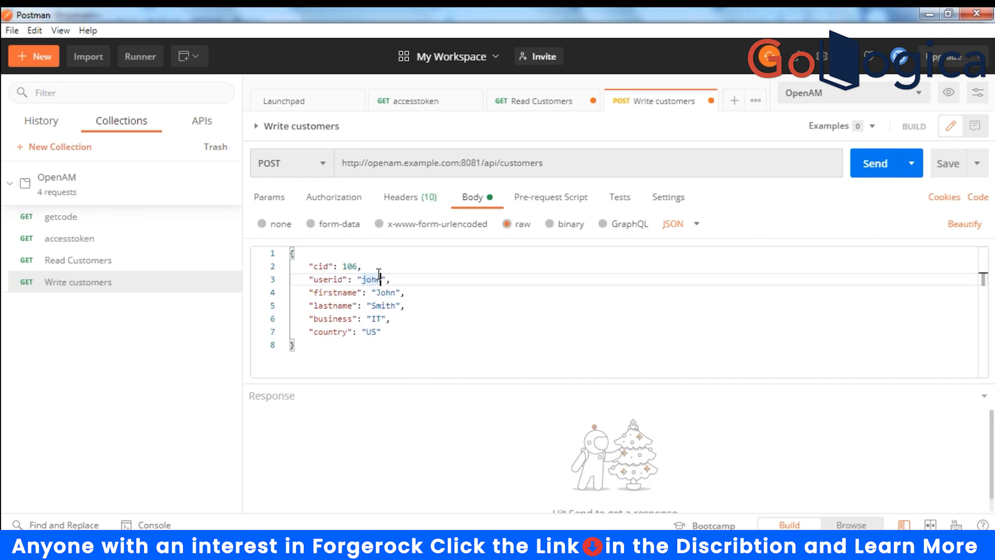
key("BackSpace")
key("BackSpace")
key("BackSpace")
key("BackSpace")
key("BackSpace")
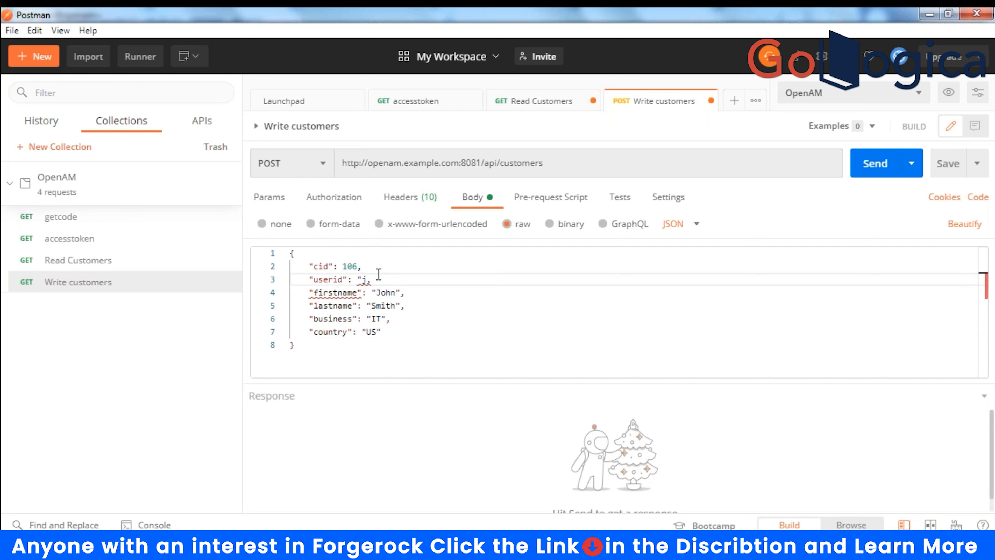
type("venky")
- Replace the firstname, set lastname to abc and country to IN, and fix the userid's quote
key("Down")
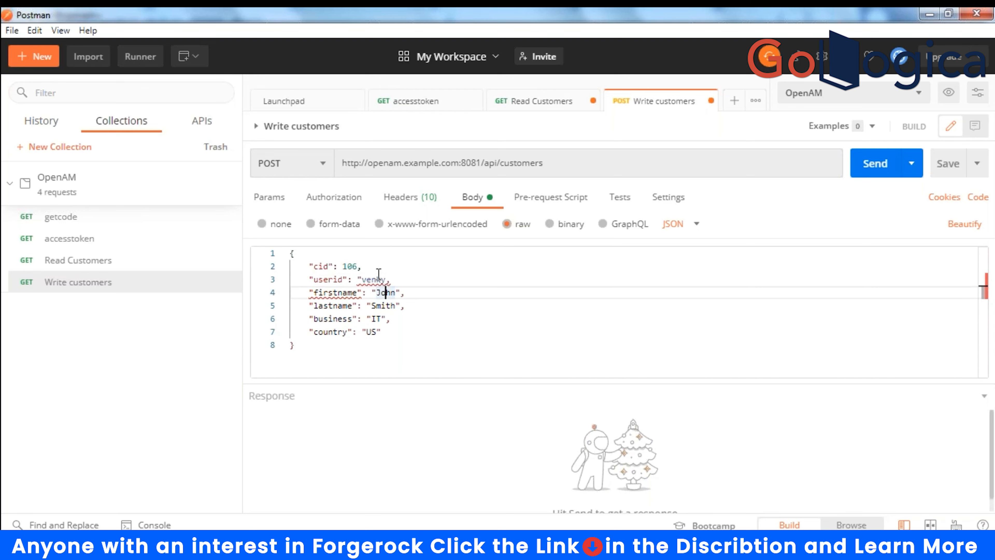
key("Right")
key("Right")
key("BackSpace")
key("BackSpace")
key("BackSpace")
key("BackSpace")
type("v")
type("enky")
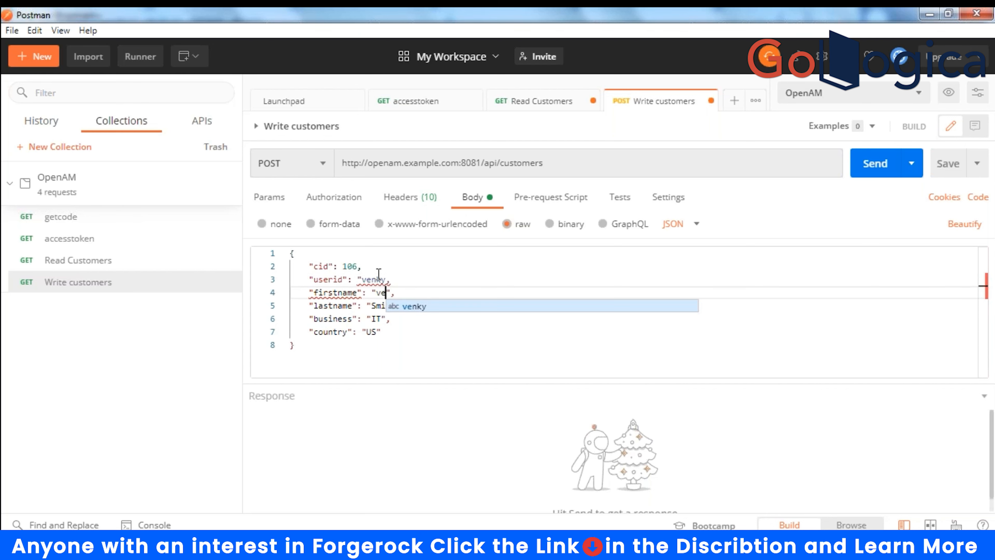
key("Escape")
key("Down")
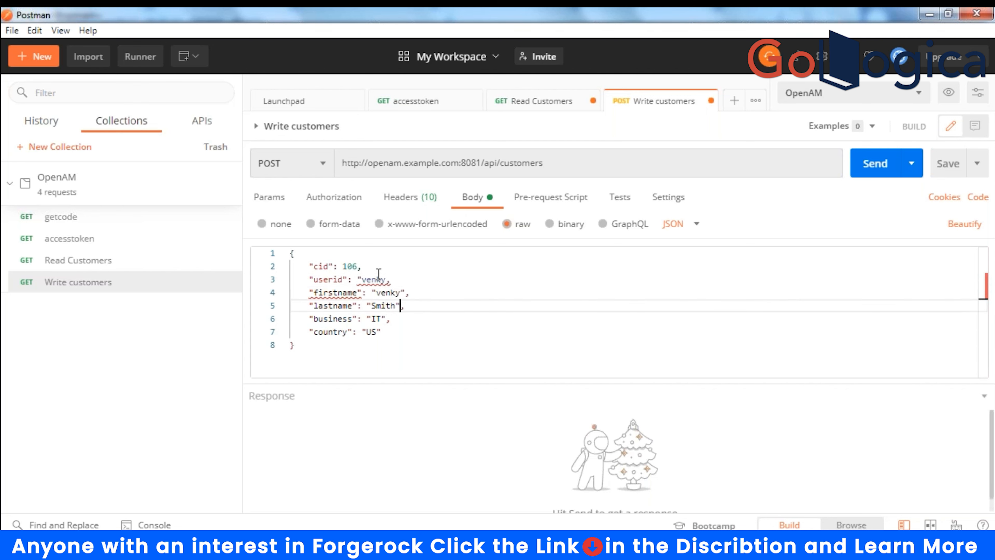
key("BackSpace")
key("BackSpace")
key("BackSpace")
key("BackSpace")
key("BackSpace")
type("abc")
key("Down")
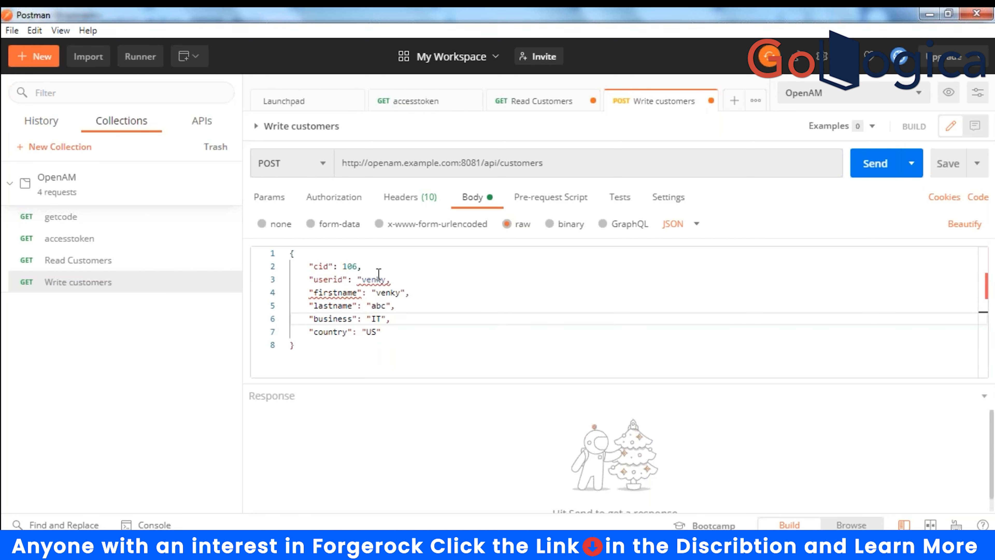
key("Down")
key("Left")
key("BackSpace")
key("BackSpace")
type("IN")
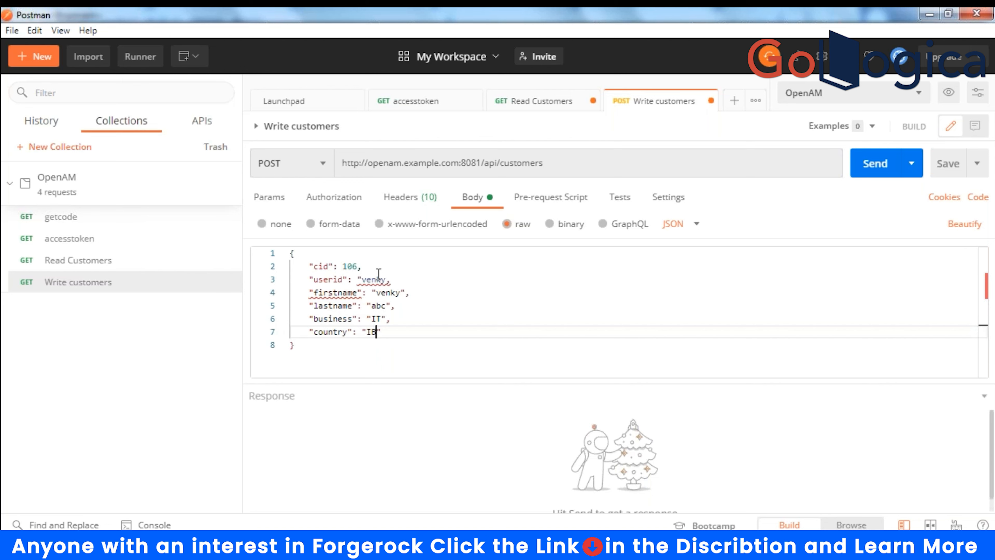
left_click(439, 341)
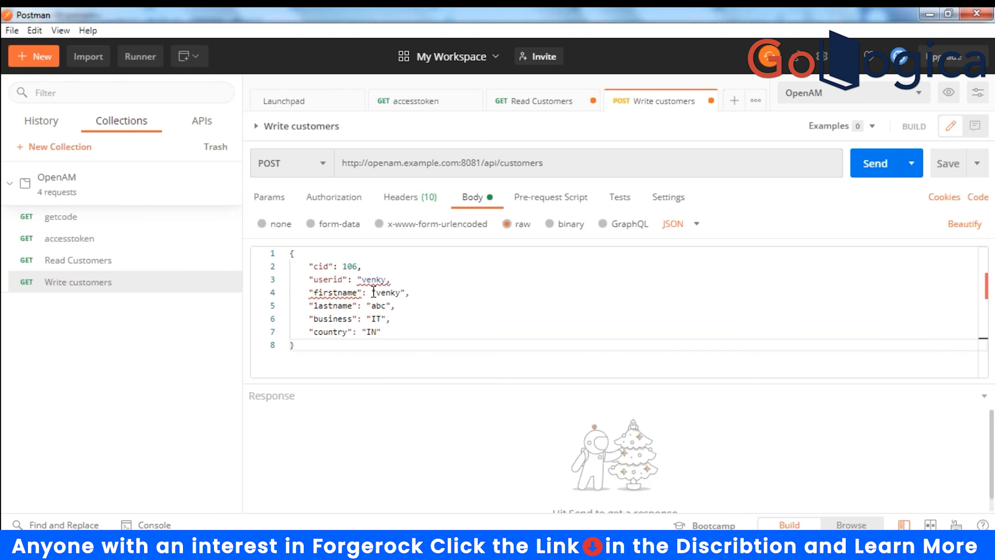
double_click(386, 277)
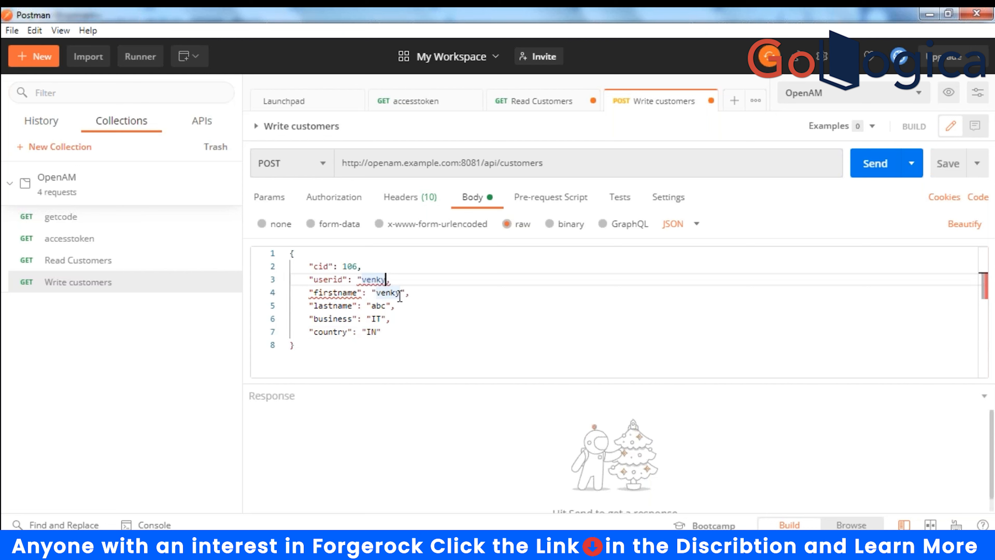
type("\"")
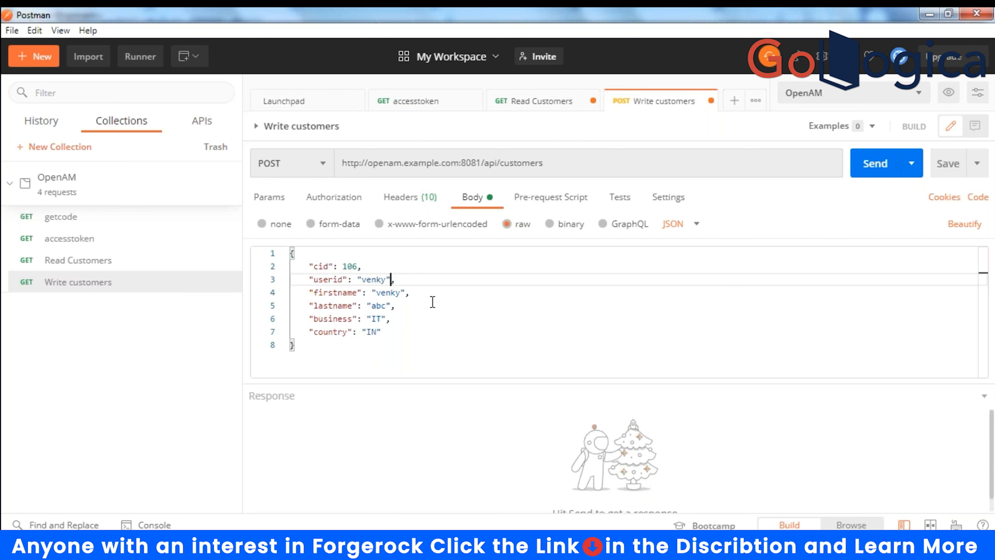
- Send the Write customers POST, which returns 403 Forbidden, and save the request
left_click(868, 168)
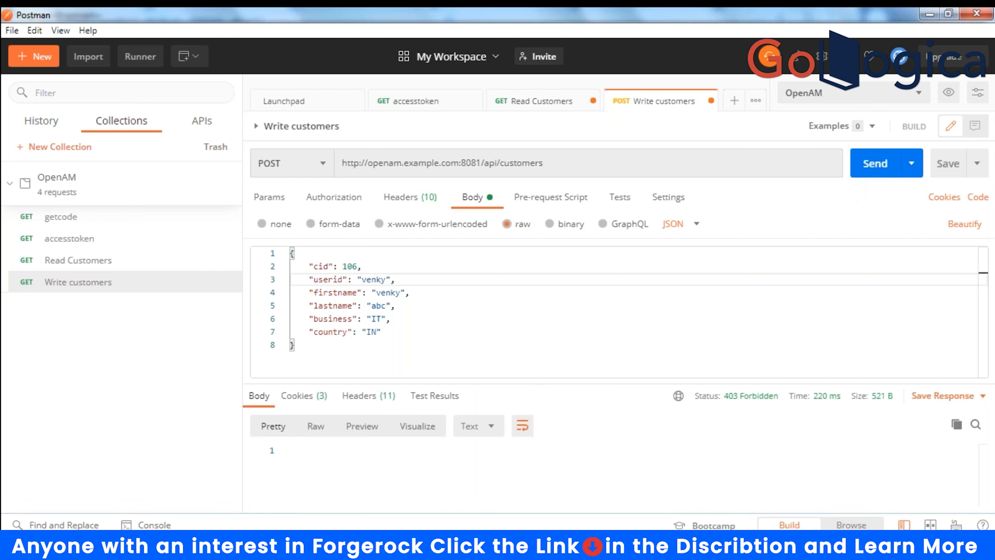
left_click(294, 450)
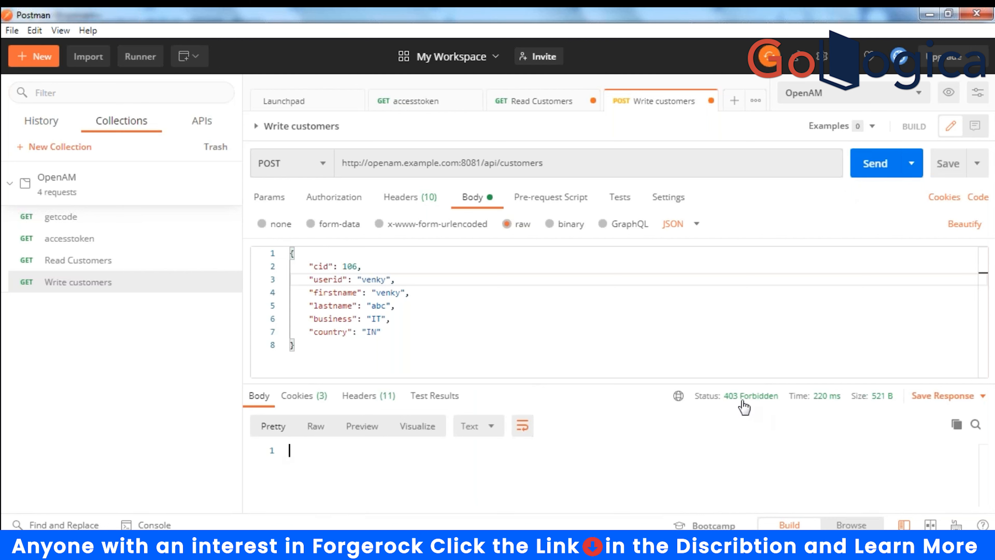
mouse_move(743, 403)
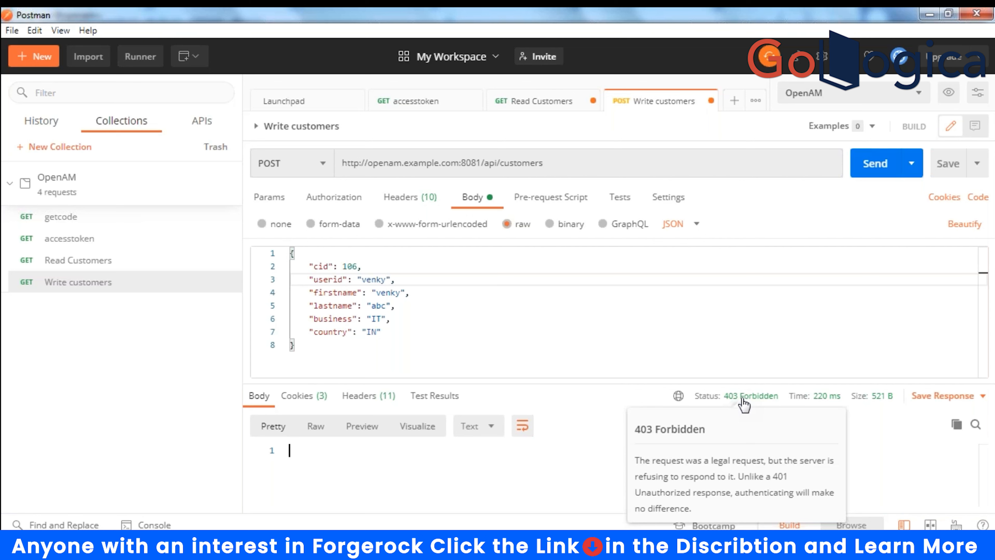
left_click(945, 172)
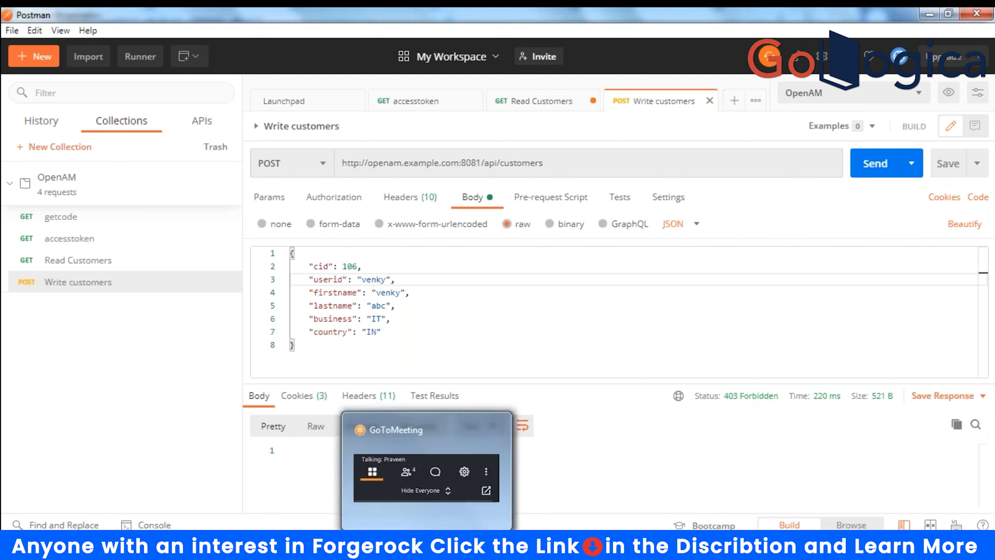
left_click(649, 544)
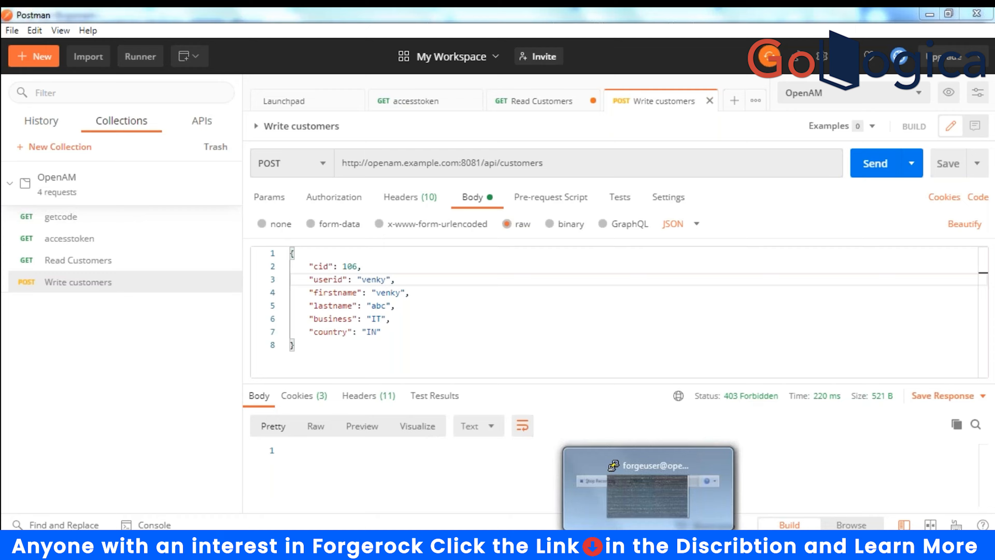
- In the server debug log, highlight the failed authorization line, required SCOPE_write and granted scopes
left_click(648, 494)
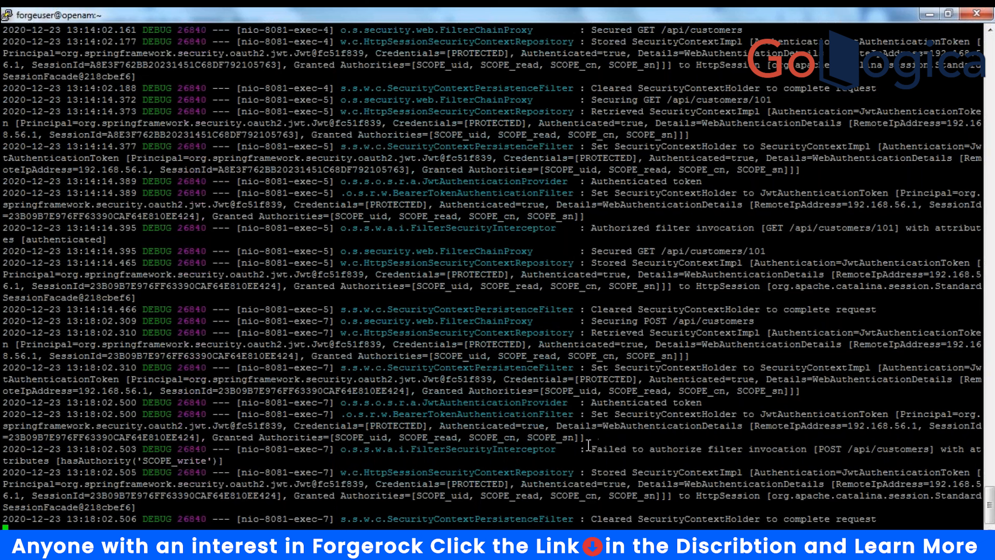
left_click_drag(586, 448, 607, 462)
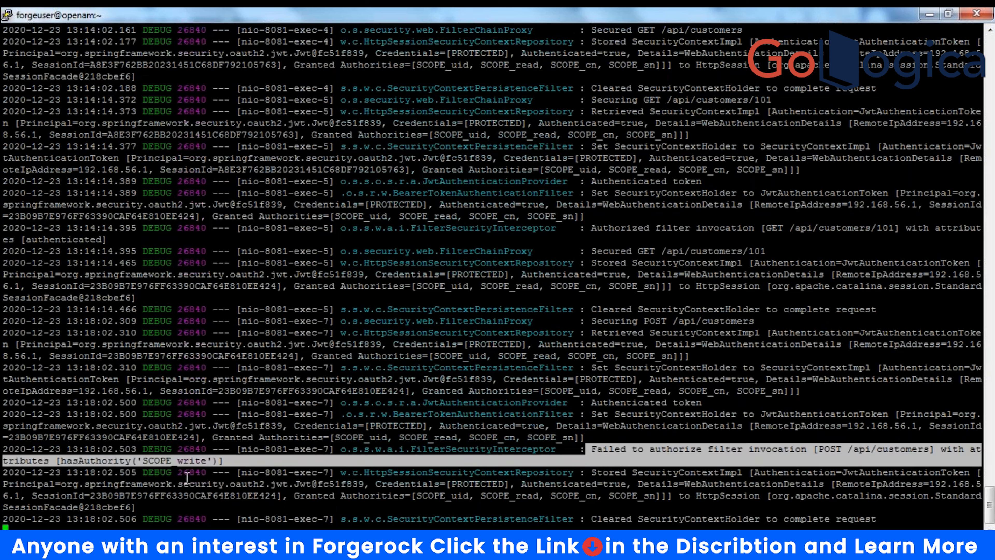
left_click_drag(171, 461, 204, 462)
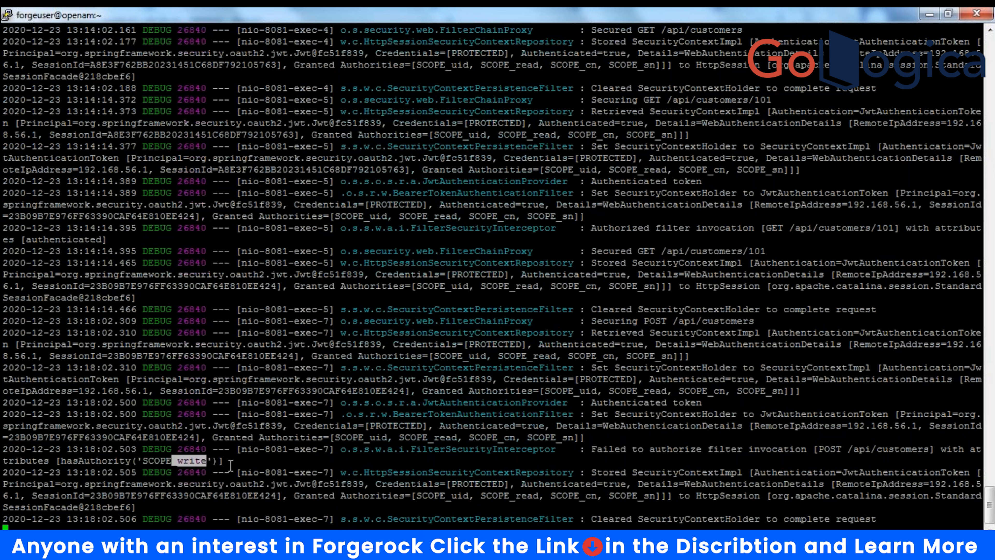
left_click(421, 496)
left_click_drag(421, 497, 661, 496)
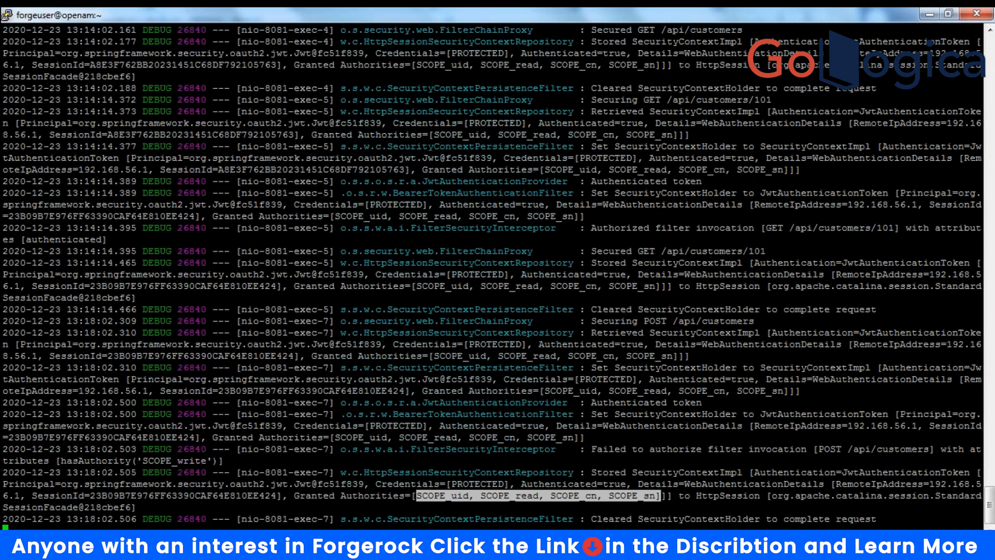
mouse_move(787, 546)
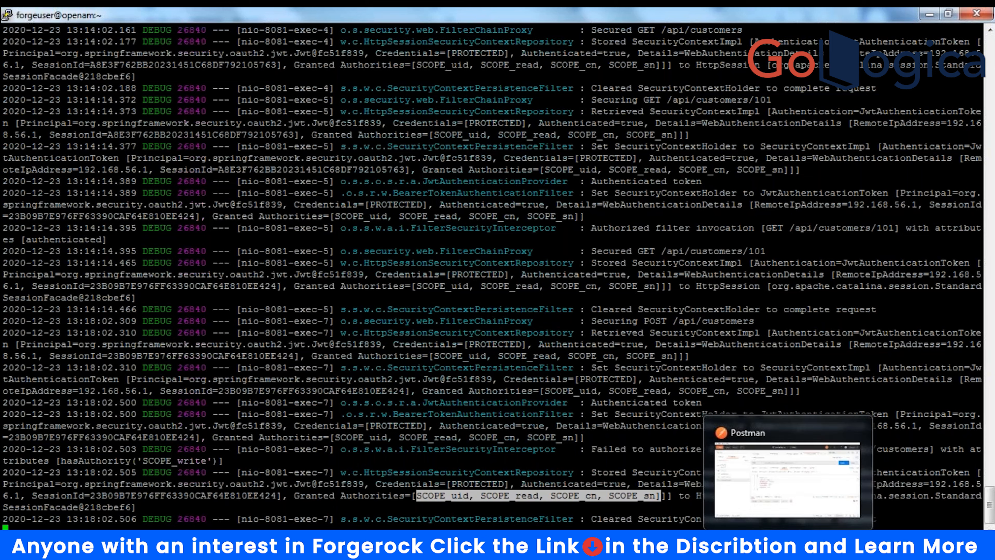
left_click(789, 480)
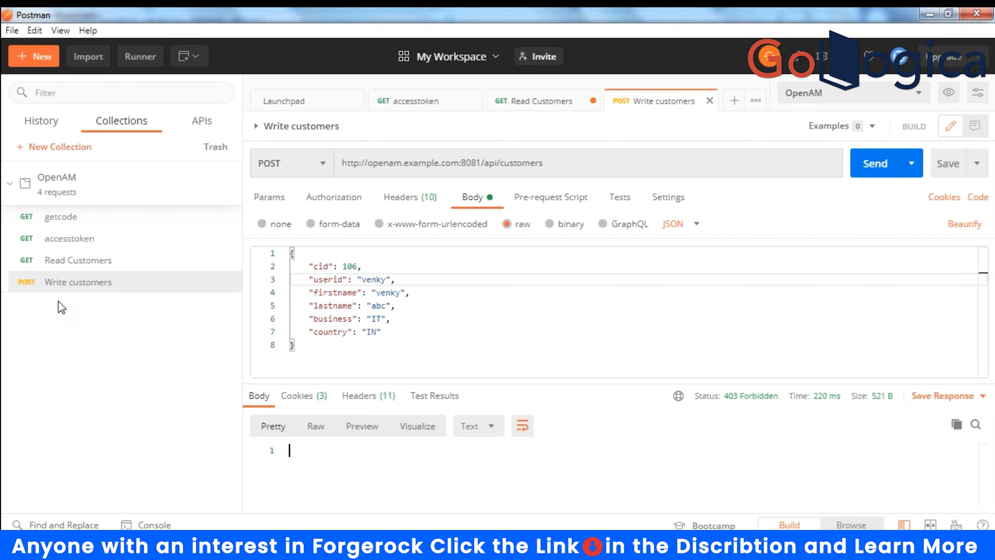
- Duplicate the accesstoken request and rename the copy to 'accesstoken write req'
left_click(68, 240)
right_click(71, 239)
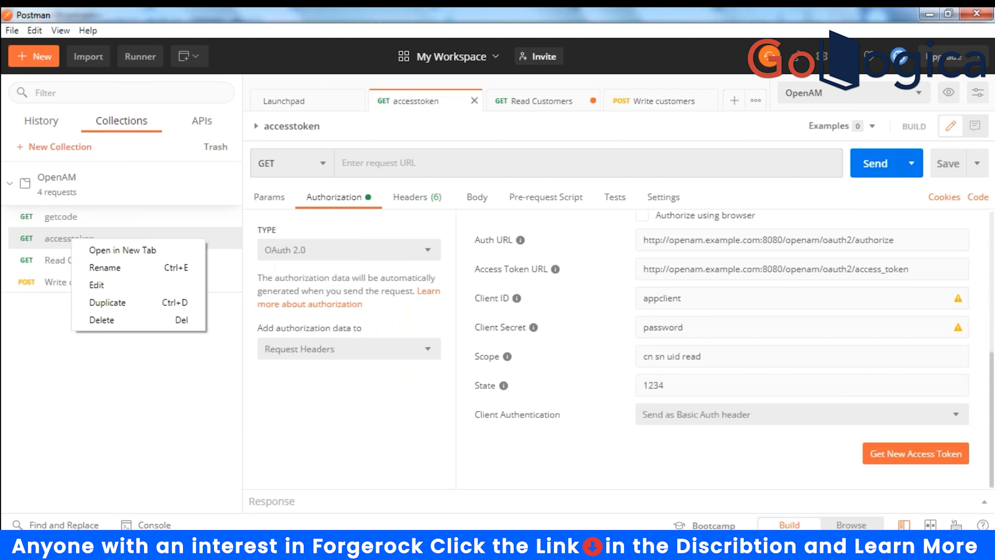
key("Escape")
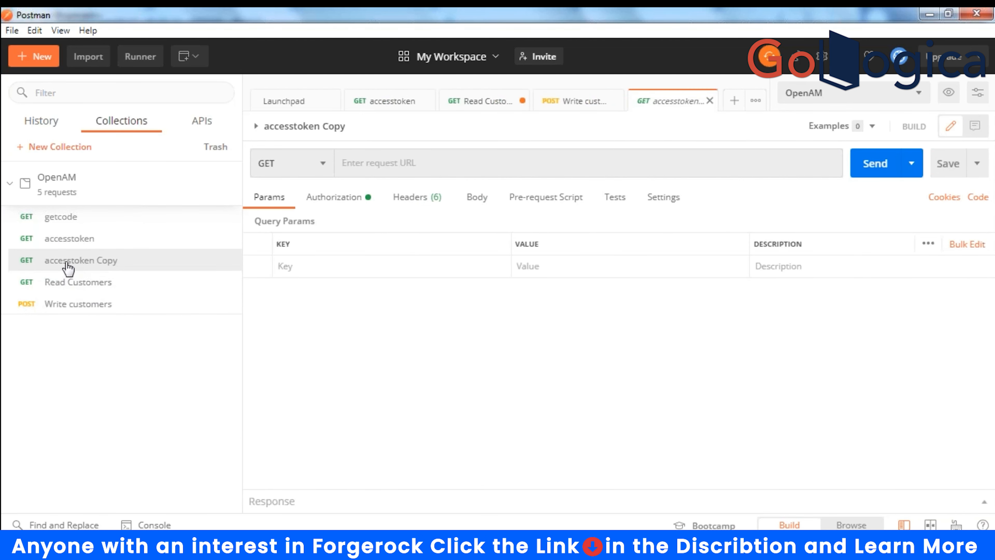
mouse_move(68, 268)
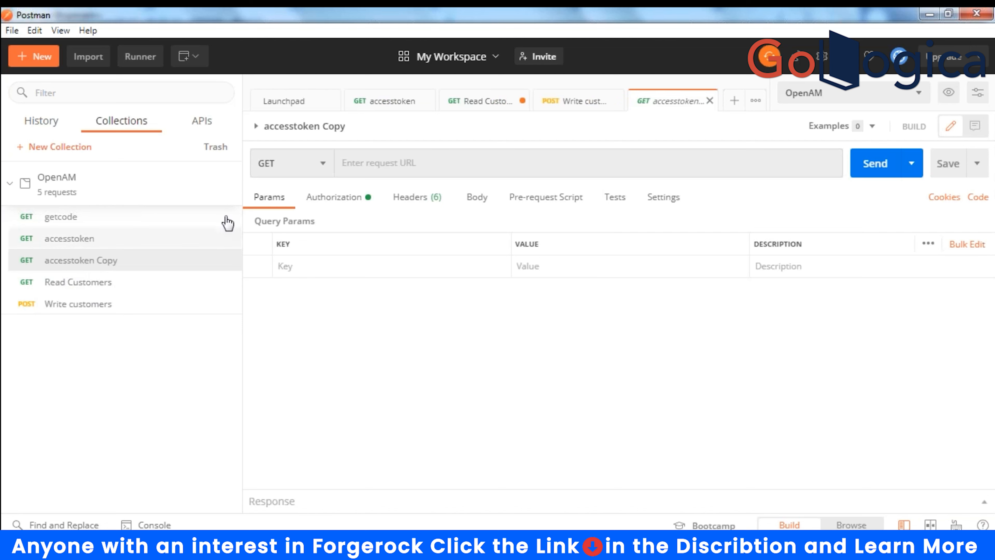
left_click(336, 128)
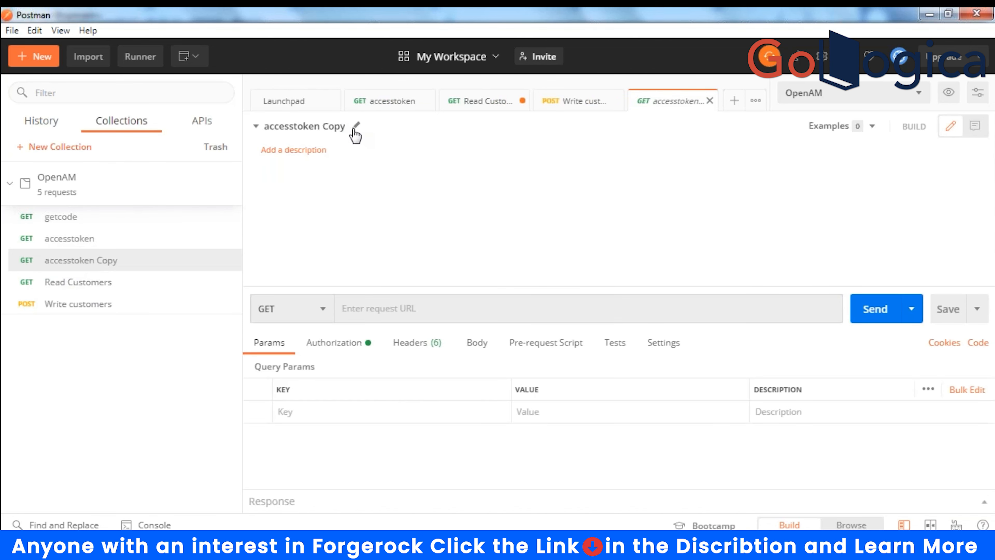
left_click(354, 127)
left_click(347, 127)
key("BackSpace")
key("BackSpace")
key("BackSpace")
key("BackSpace")
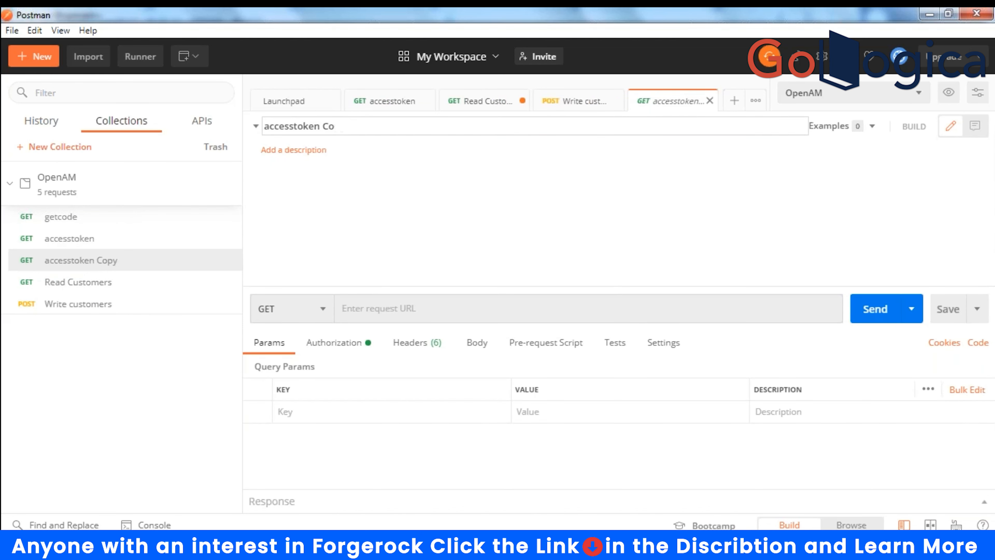
type("write req")
key("Return")
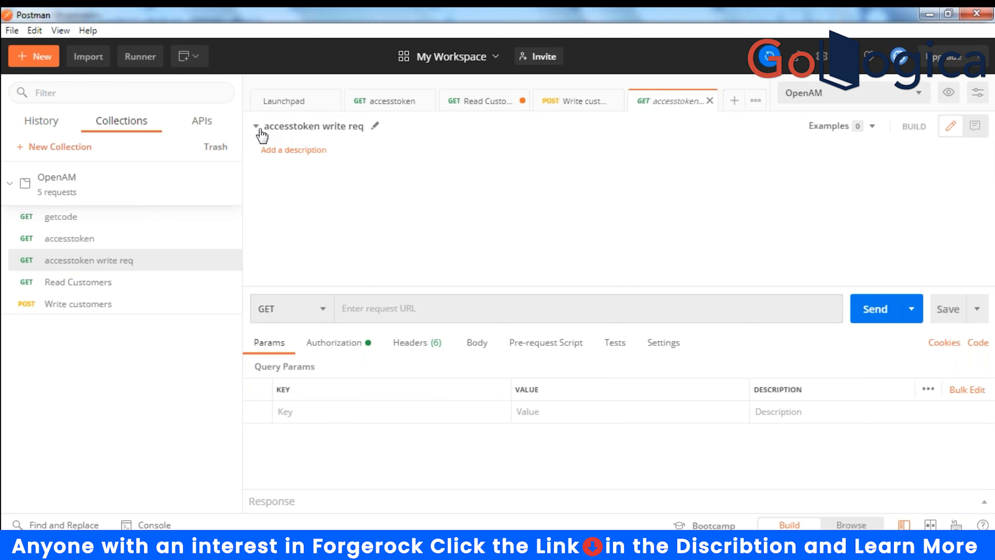
left_click(256, 126)
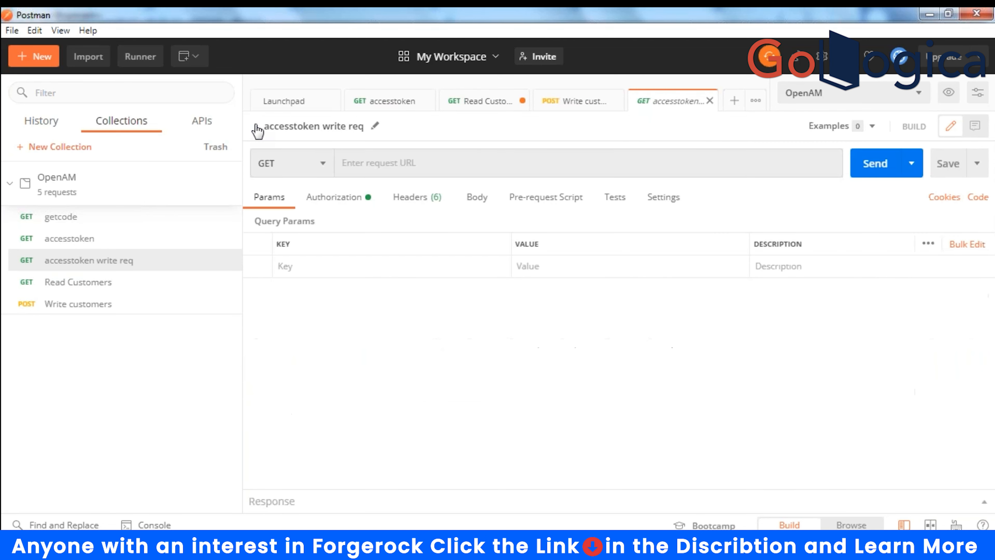
- Append 'write' to the OAuth 2.0 scope, making it cn sn uid read write, and save
left_click(331, 198)
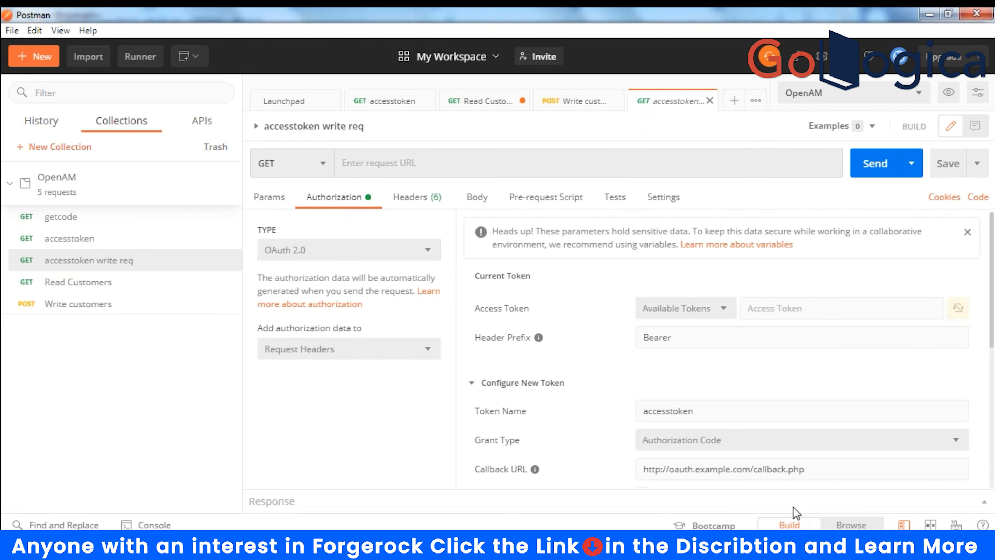
scroll(738, 400, "down", 2)
scroll(737, 398, "down", 5)
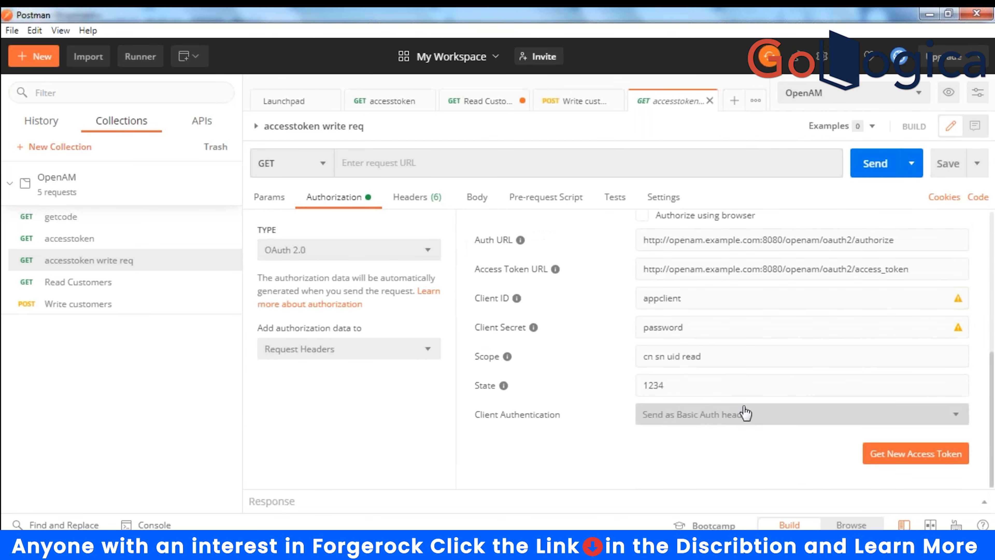
left_click(740, 355)
type("wr")
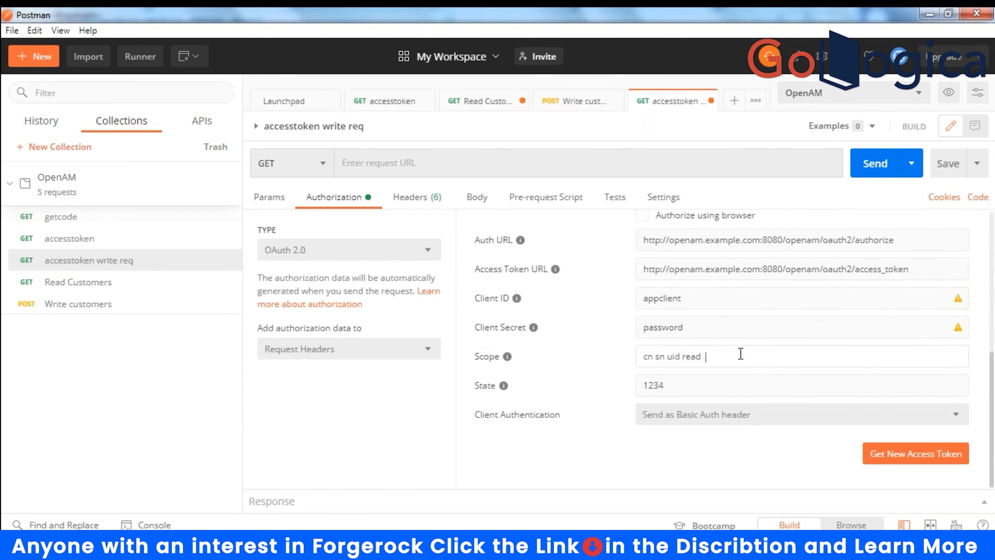
type("ite")
left_click(950, 164)
- Try getting a new write-scoped access token twice; both attempts fail authentication
left_click(894, 459)
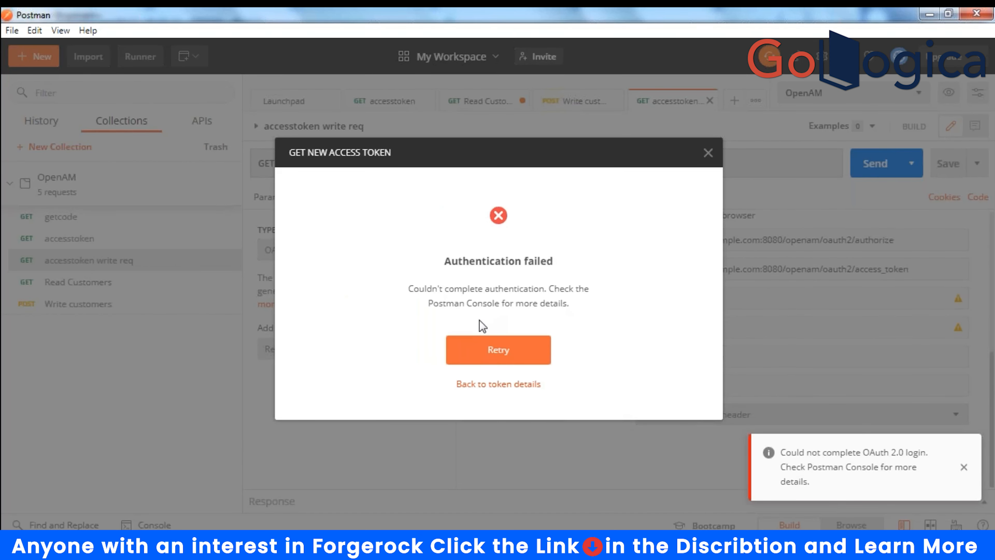
left_click(499, 350)
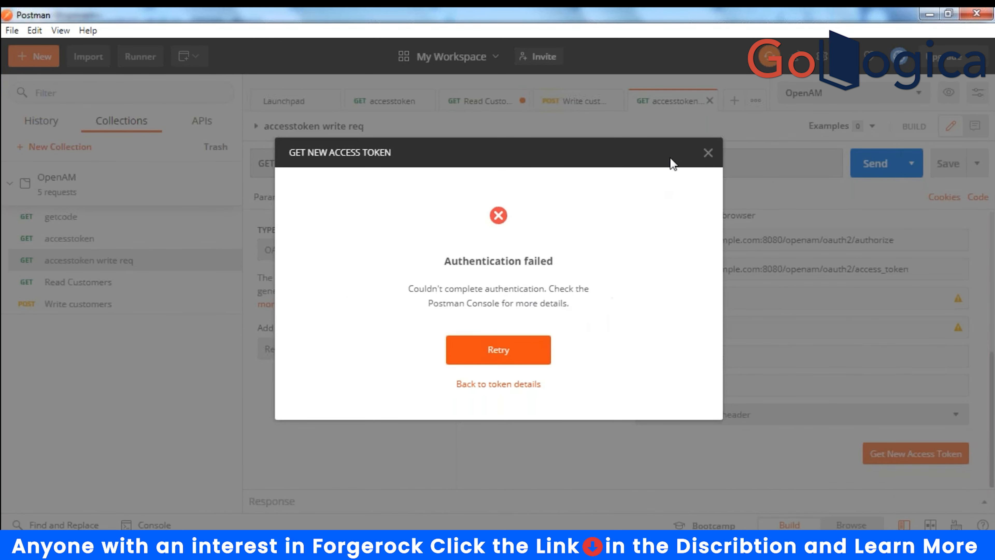
left_click(707, 154)
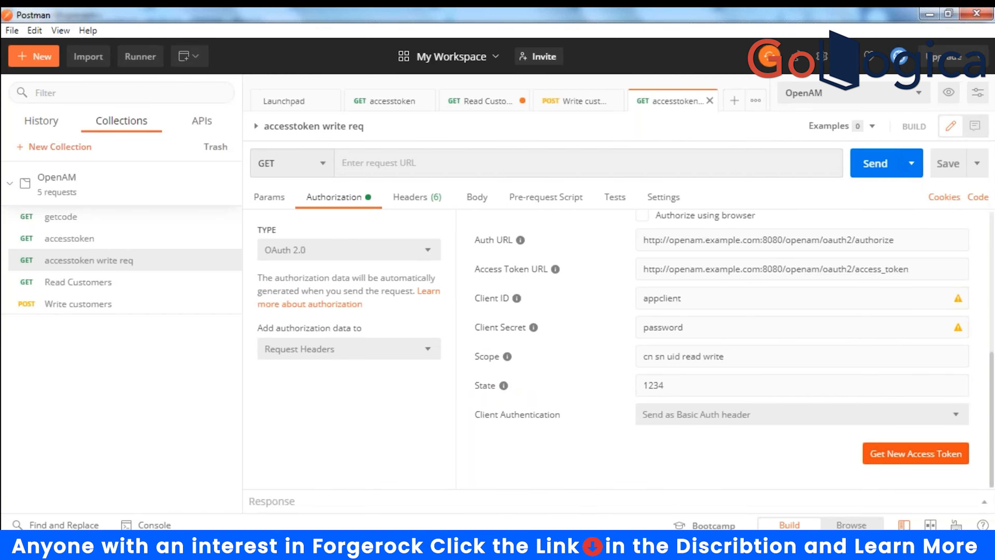
scroll(703, 288, "up", 6)
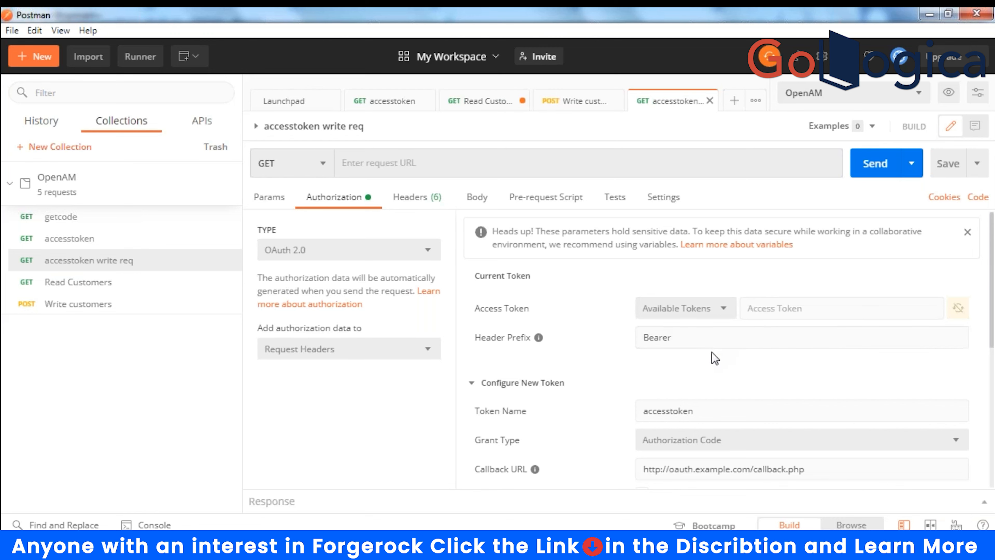
scroll(711, 351, "down", 5)
scroll(711, 353, "down", 2)
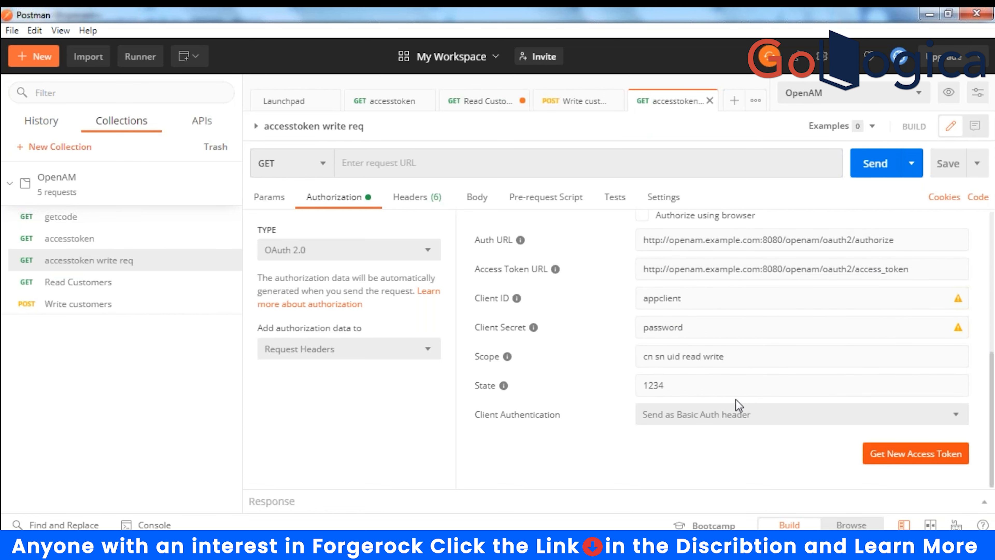
left_click(912, 454)
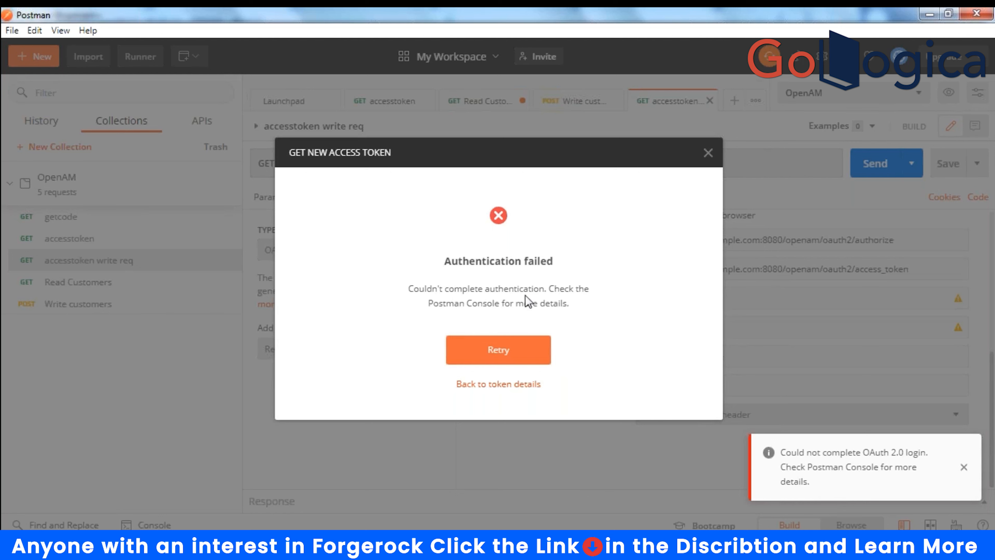
left_click_drag(453, 288, 576, 315)
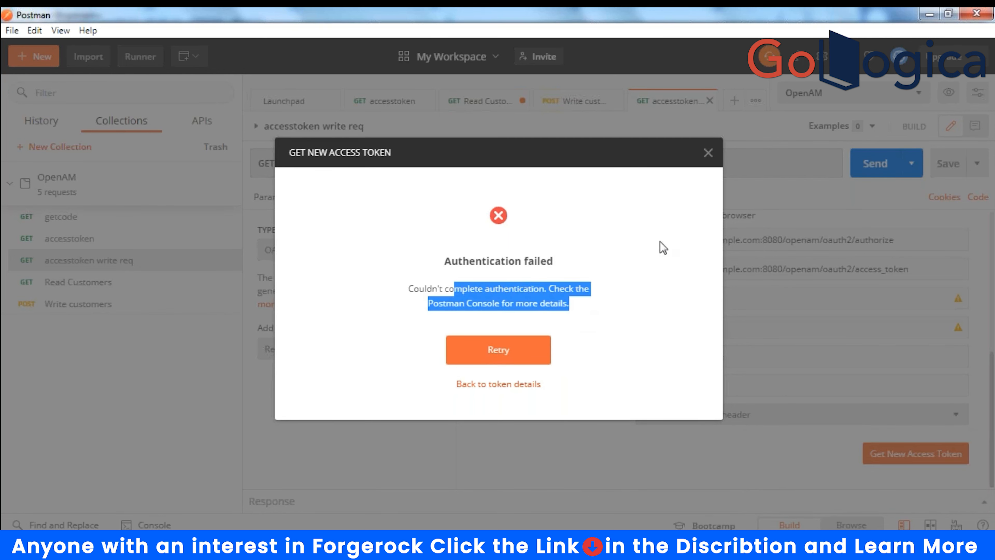
left_click(708, 154)
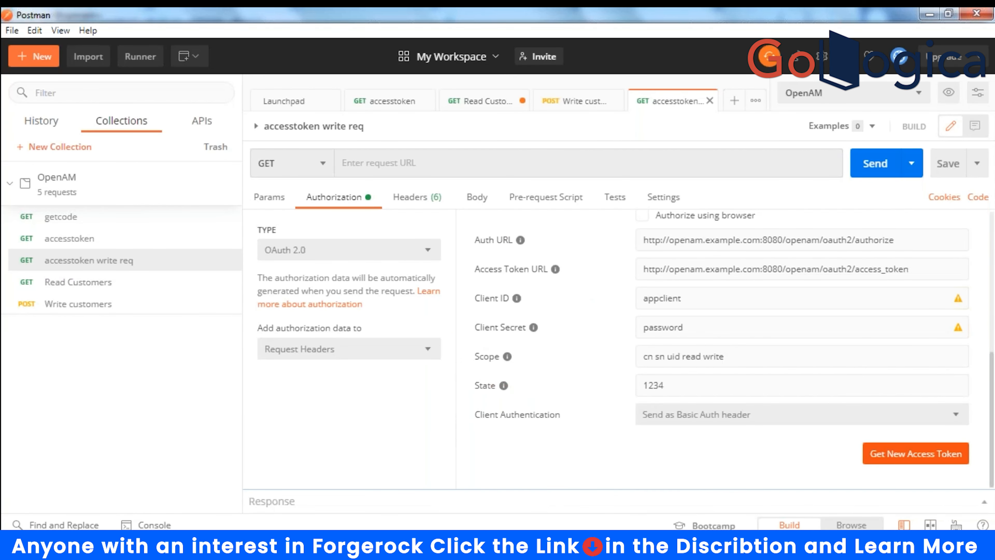
- Open the Console and expand the failed request entry to review the logged errors
left_click(149, 525)
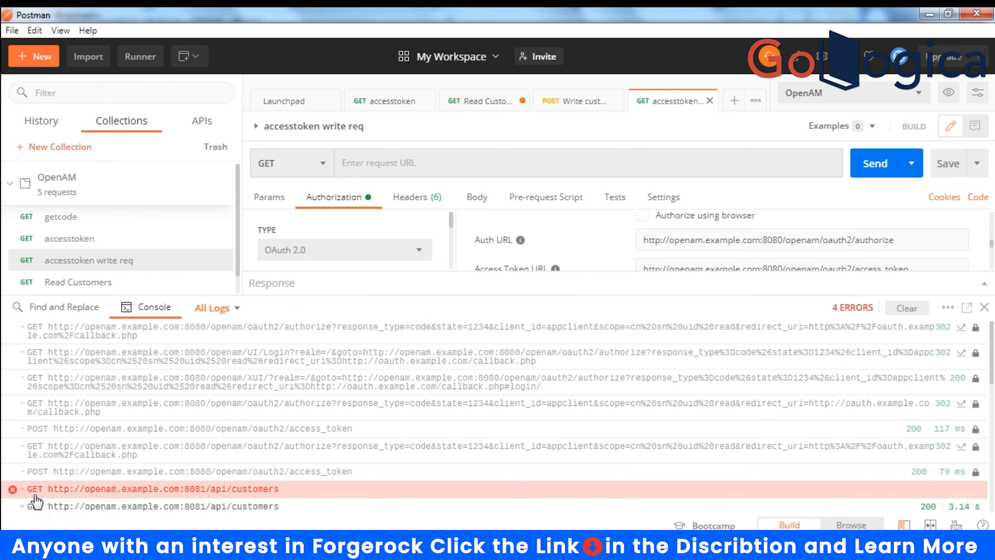
left_click(78, 490)
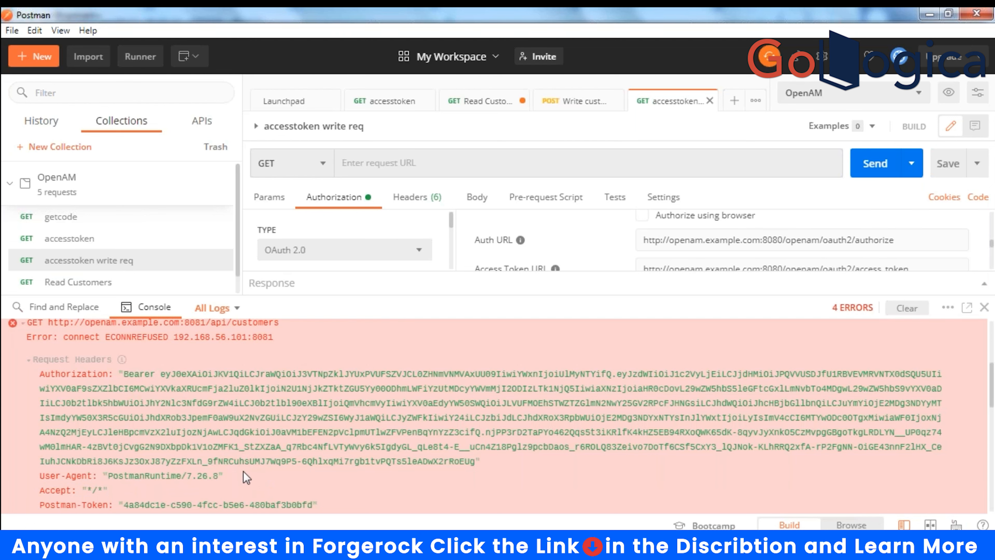
scroll(243, 471, "down", 10)
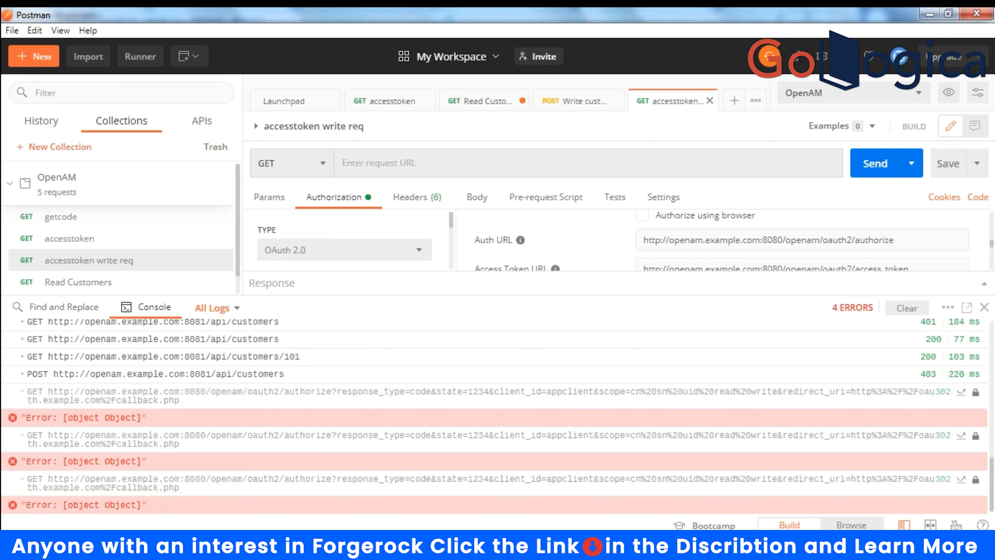
mouse_move(255, 483)
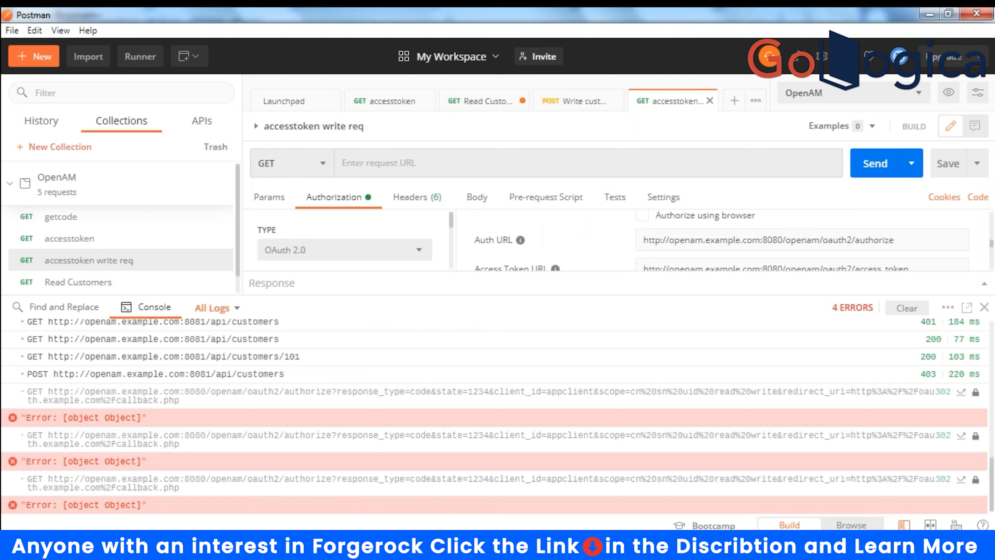
- Sign in to the ForgeRock admin console using the saved amadmin administrator login
mouse_move(202, 472)
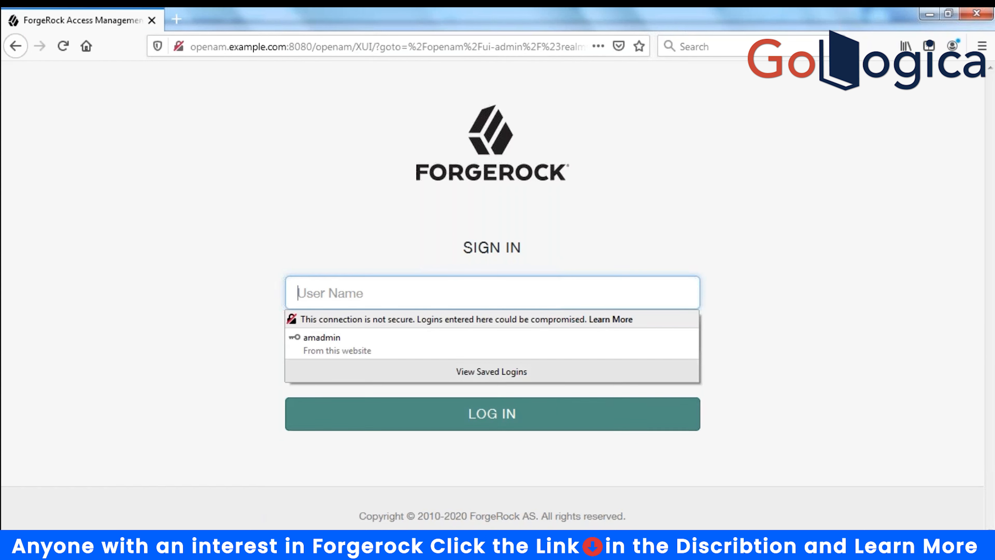
left_click(345, 284)
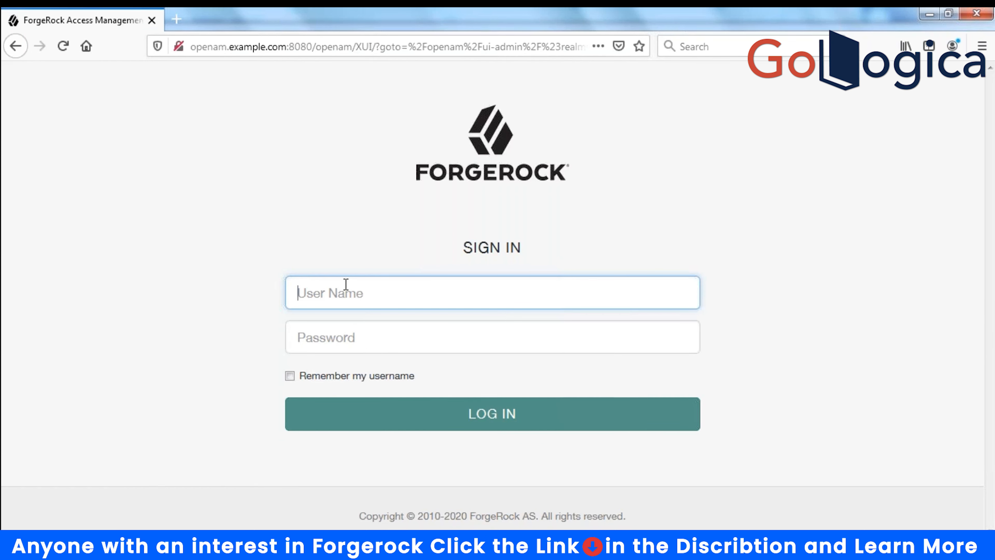
left_click(328, 286)
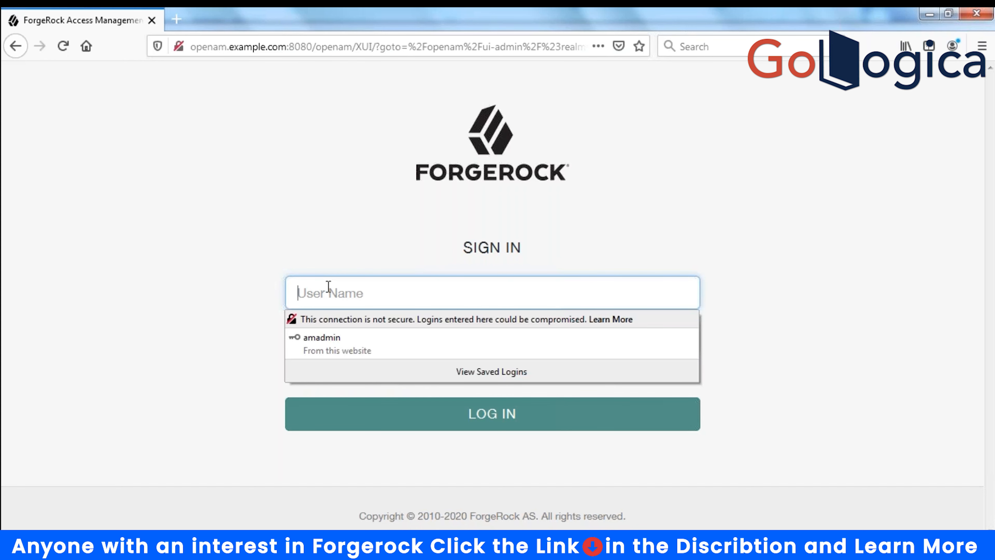
type("am")
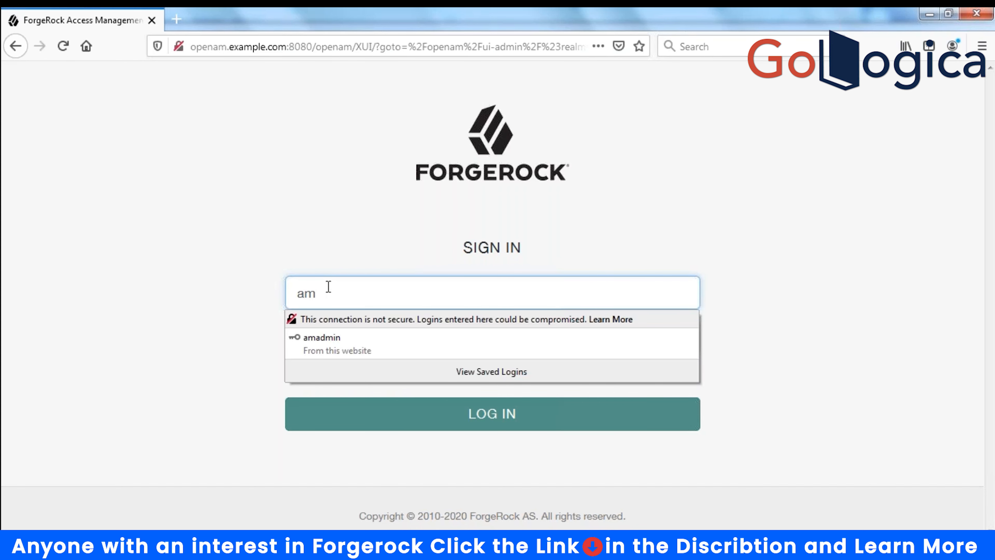
left_click(320, 346)
left_click(362, 409)
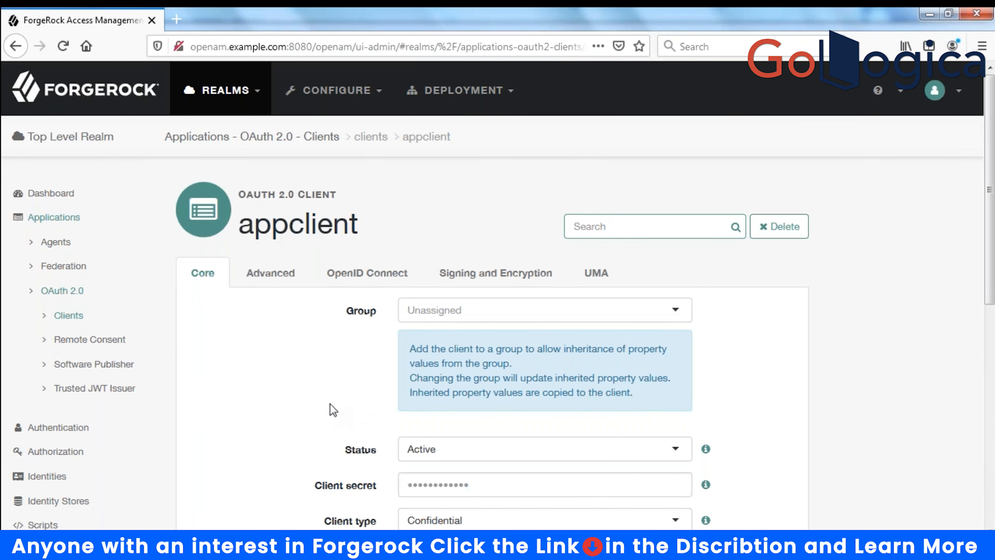
- Add 'write' to appclient's Scope(s) list after read
scroll(330, 405, "down", 5)
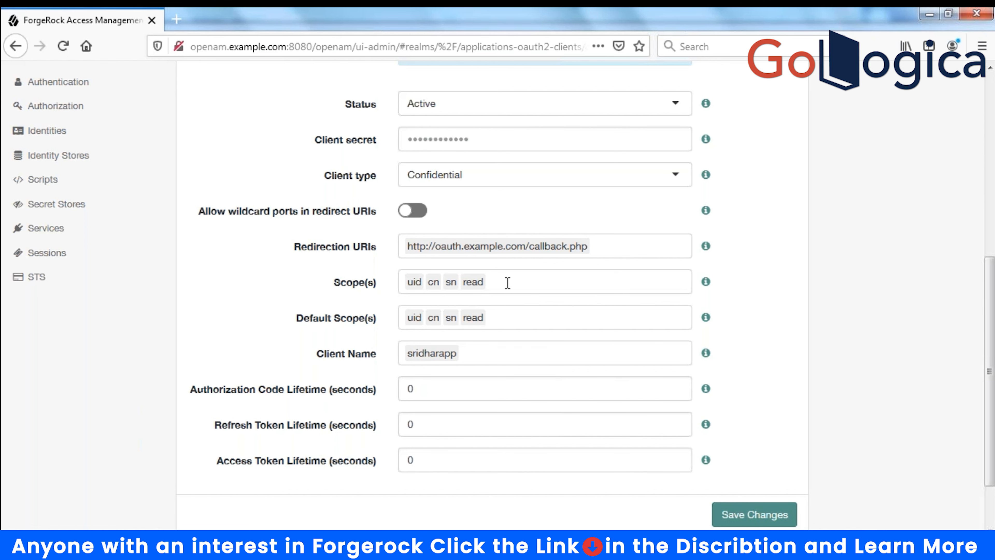
scroll(508, 283, "up", 2)
scroll(508, 282, "up", 4)
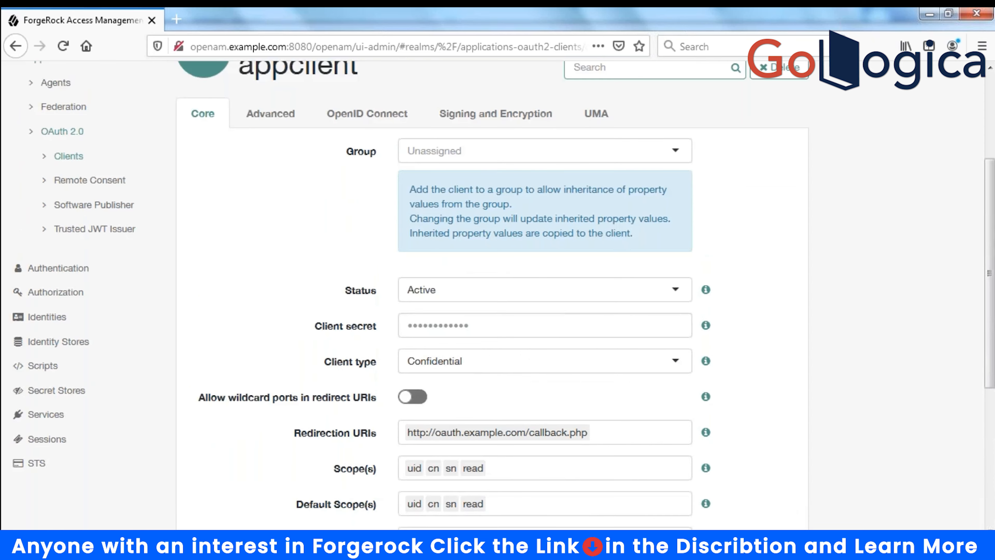
scroll(507, 282, "down", 4)
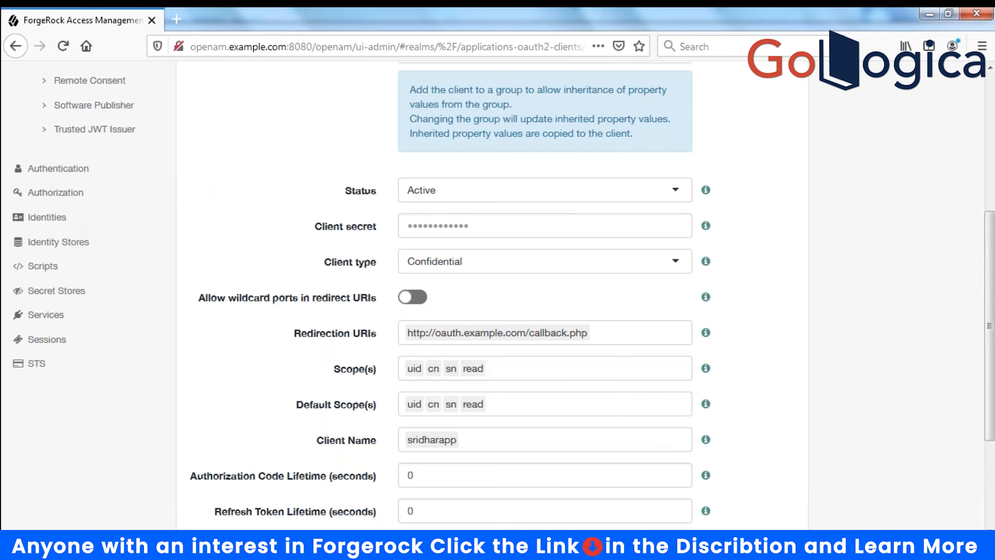
scroll(508, 282, "down", 2)
left_click(509, 283)
type("srite")
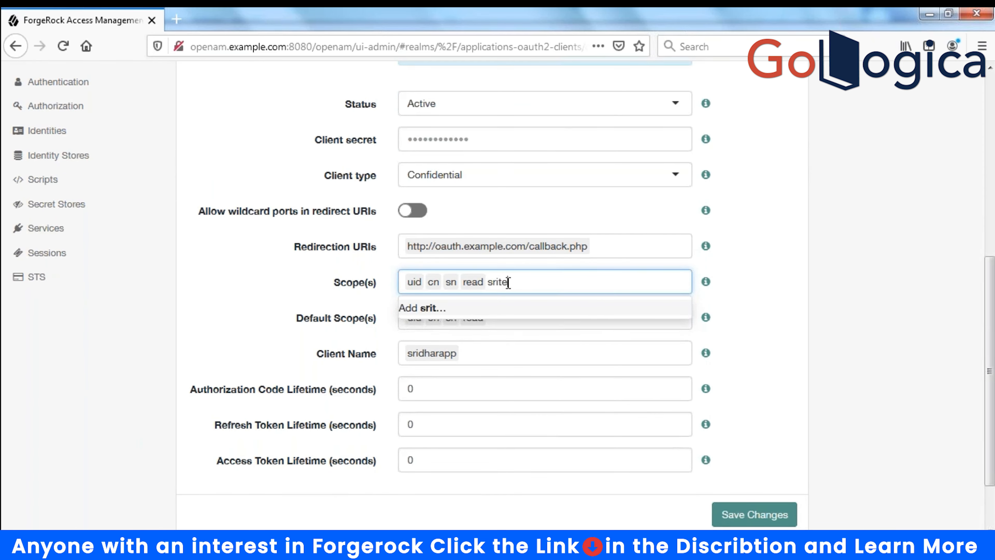
key("BackSpace")
key("BackSpace")
key("BackSpace")
key("BackSpace")
key("BackSpace")
type("write")
key("Return")
- Add 'write' to appclient's Default Scope(s) and save the client changes
left_click(529, 324)
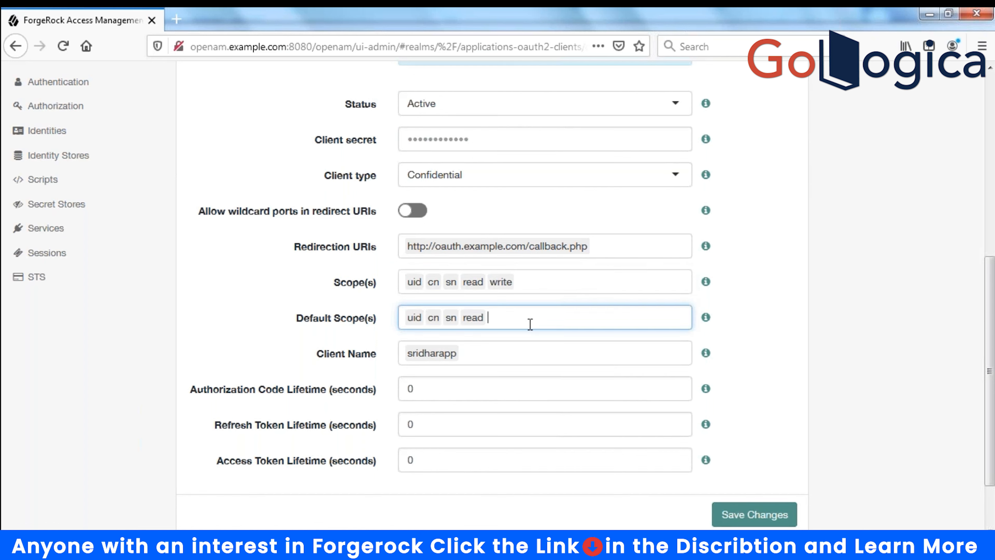
type("write")
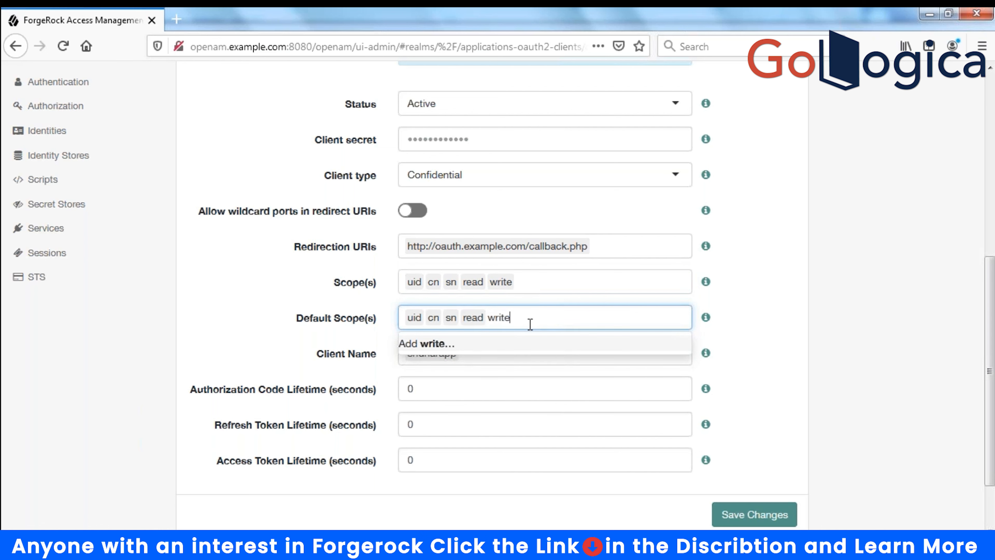
key("Return")
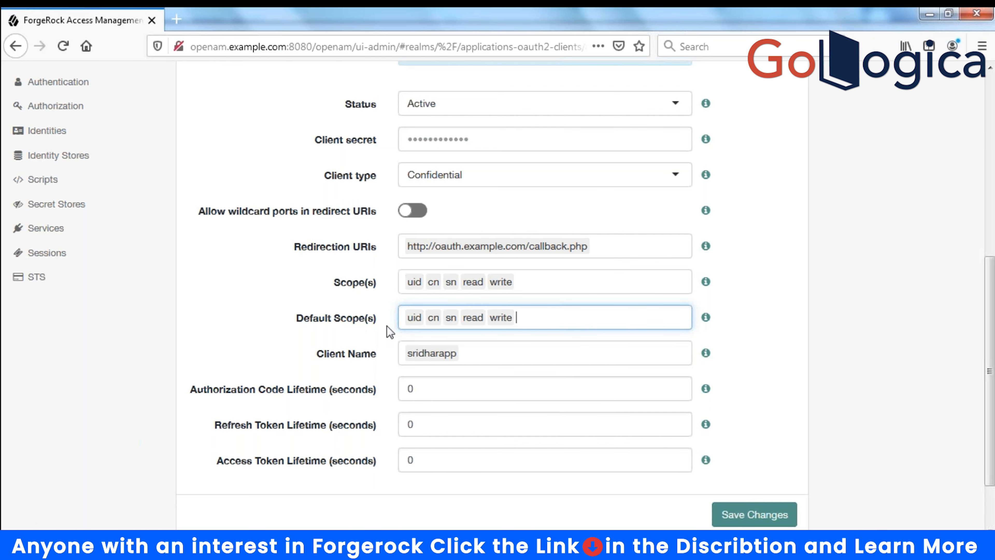
scroll(834, 376, "down", 2)
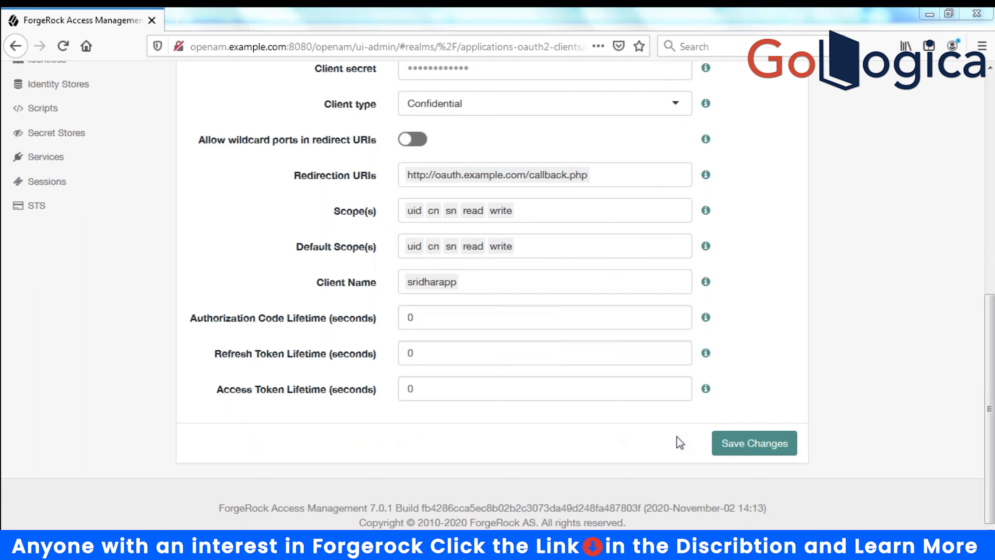
left_click(744, 445)
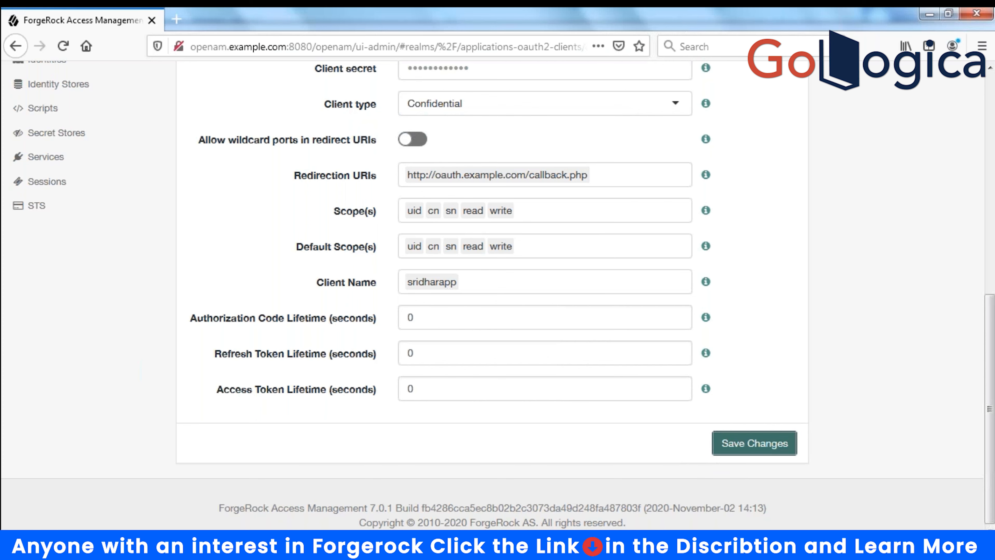
key("alt+Tab")
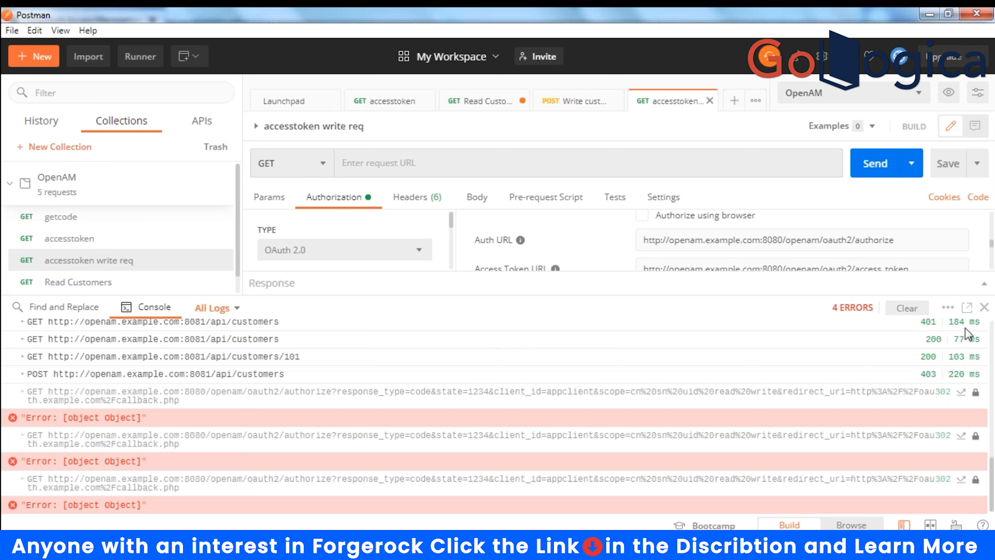
- Request a new access token, ticking Save Consent and allowing write access on the consent page
left_click(985, 308)
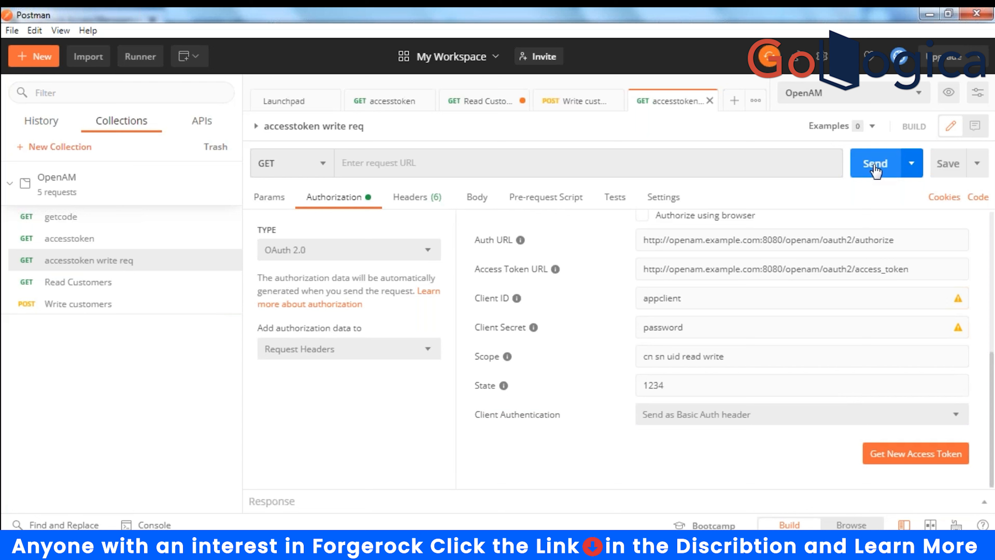
left_click(485, 172)
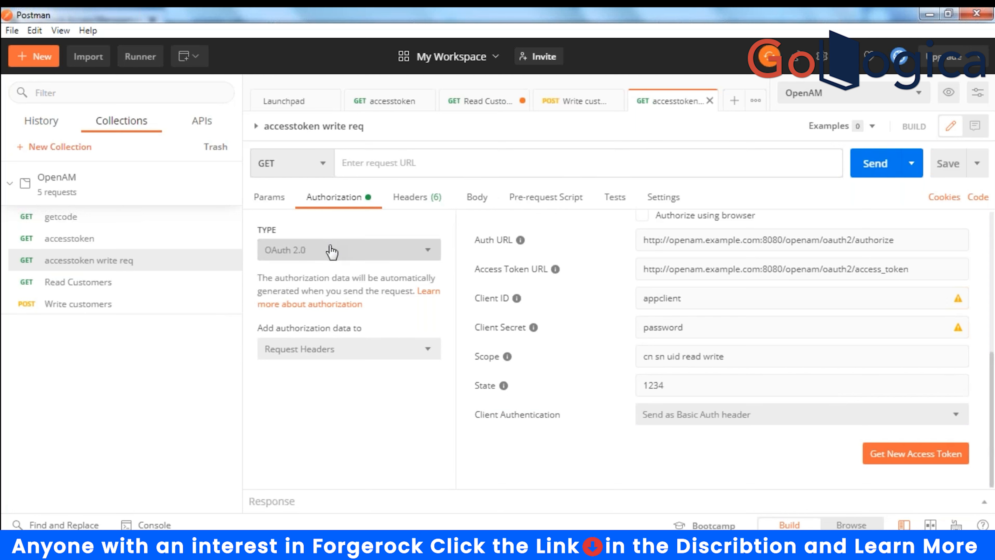
left_click(900, 455)
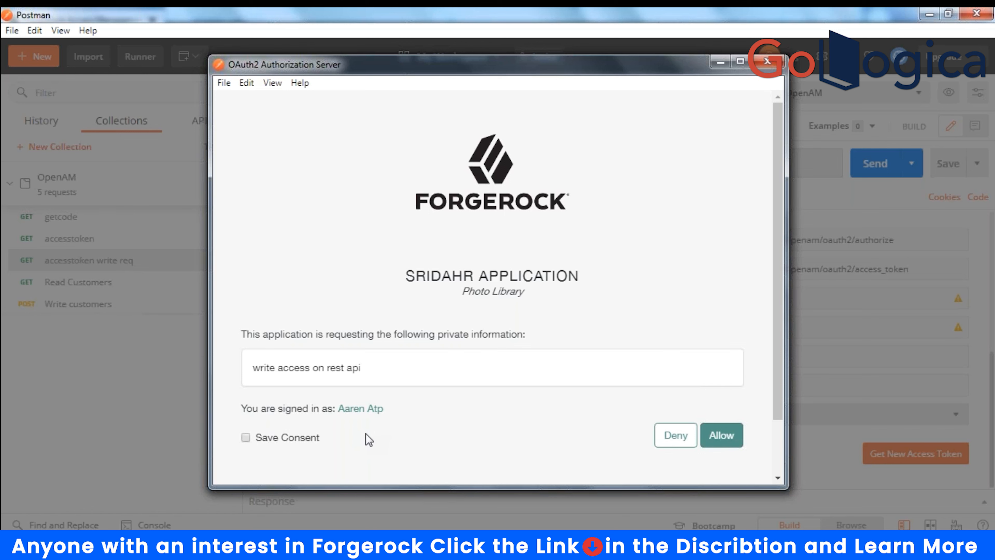
left_click(246, 438)
left_click(720, 444)
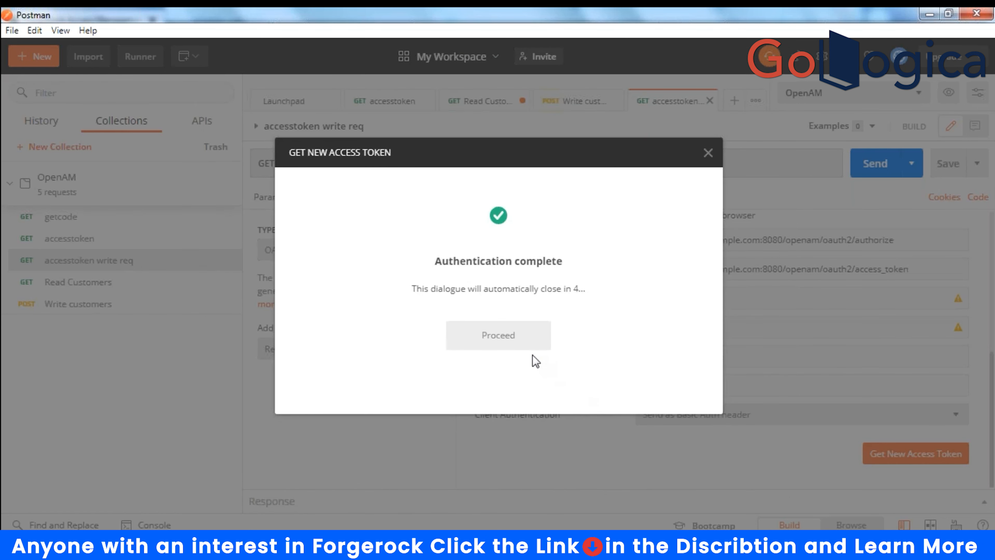
- Store the new uid read cn sn write token as OpenAM's ACCESS_TOKEN variable
left_click(503, 333)
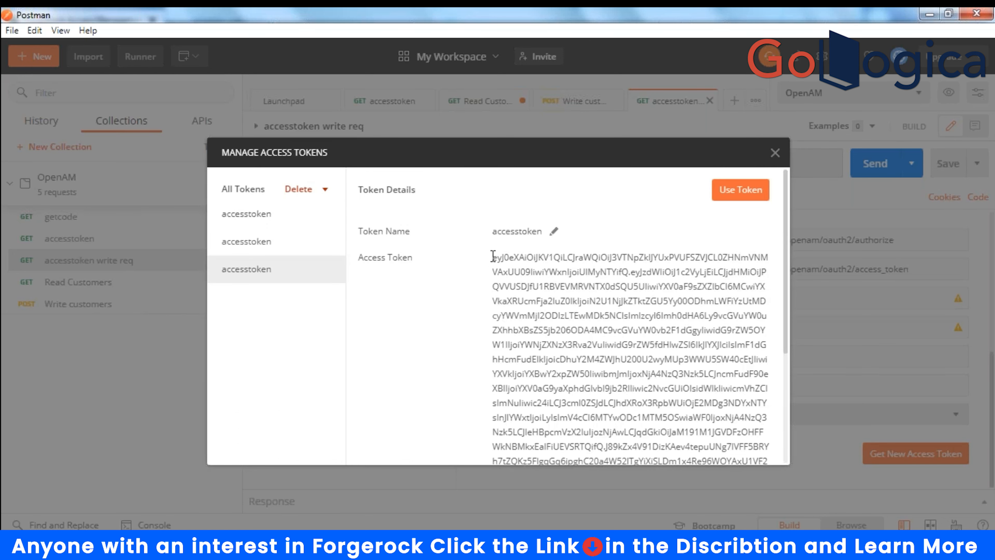
left_click_drag(493, 256, 690, 370)
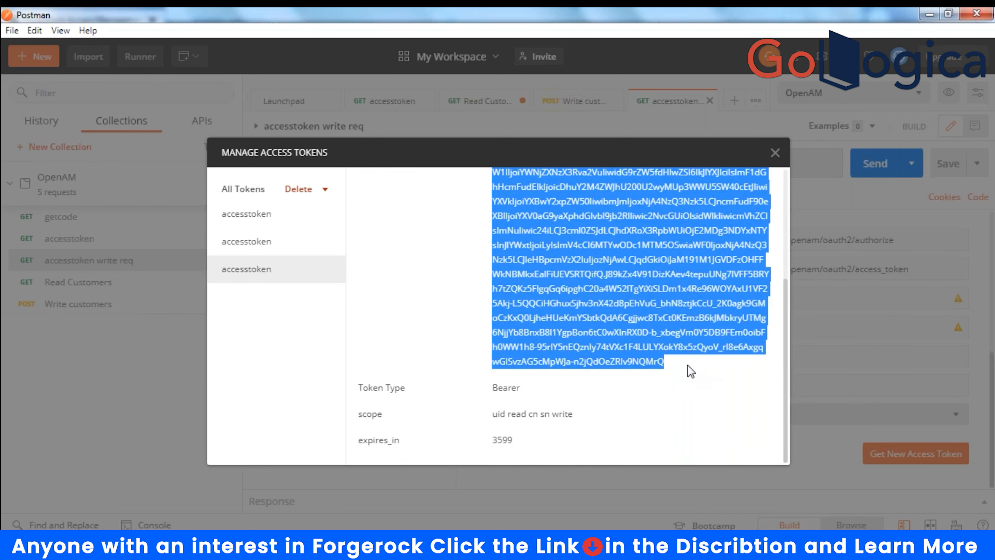
right_click(592, 306)
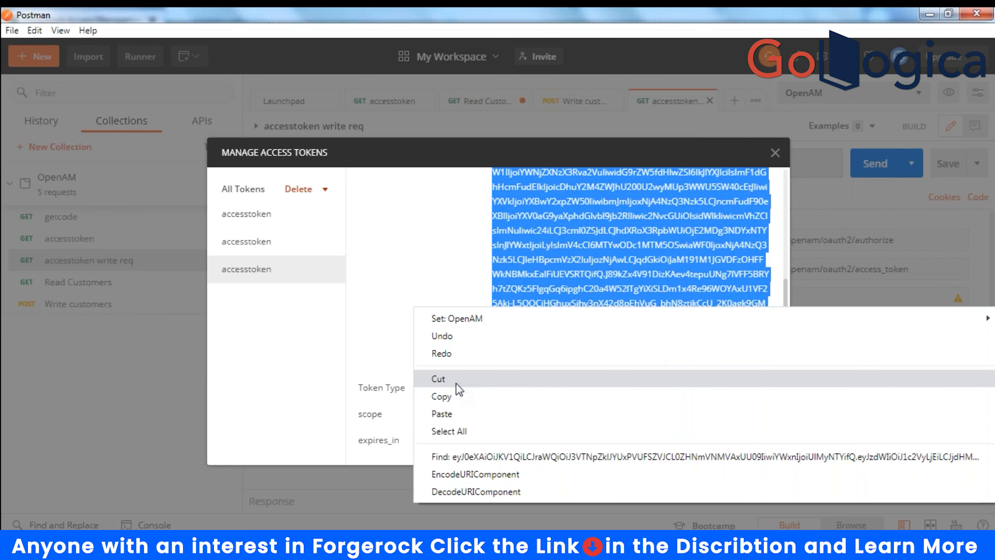
mouse_move(471, 320)
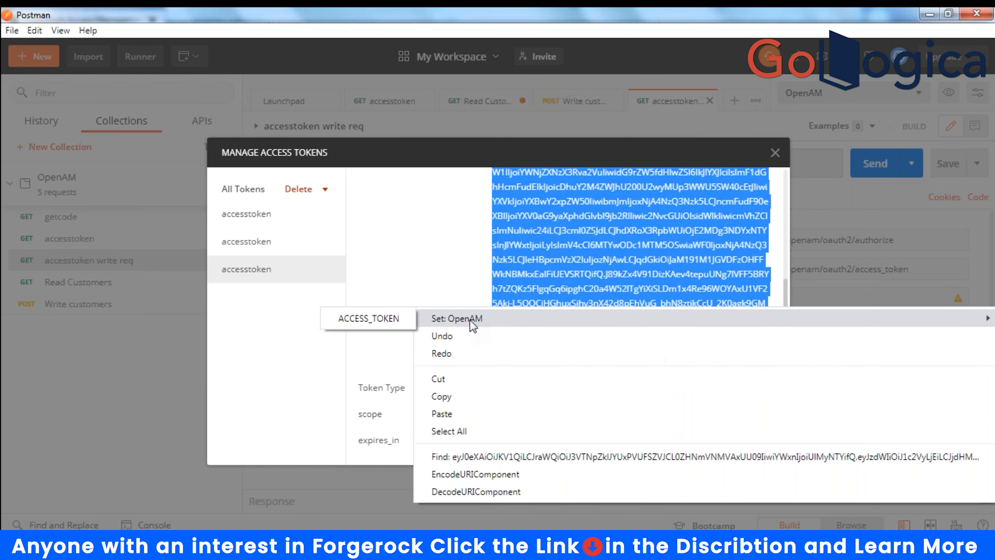
left_click(389, 324)
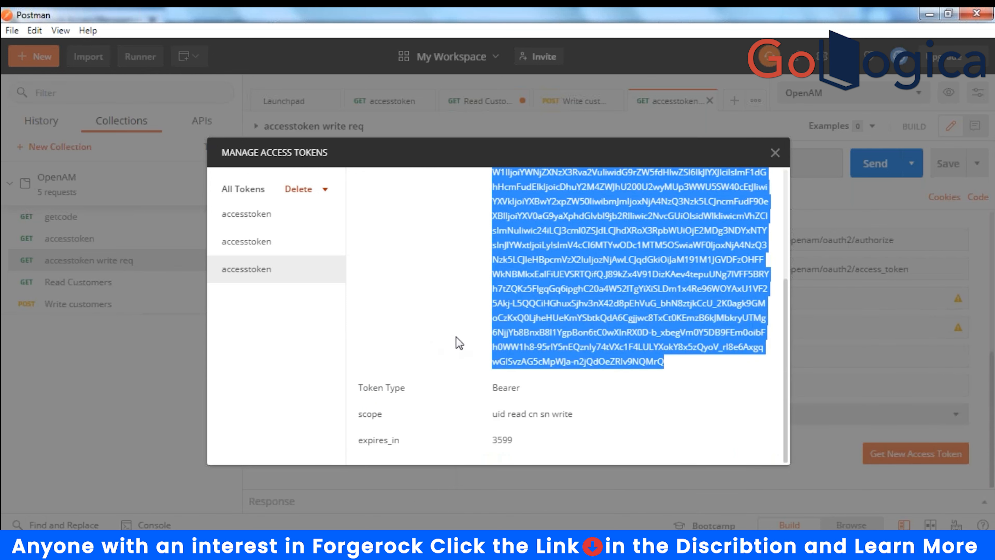
left_click(775, 153)
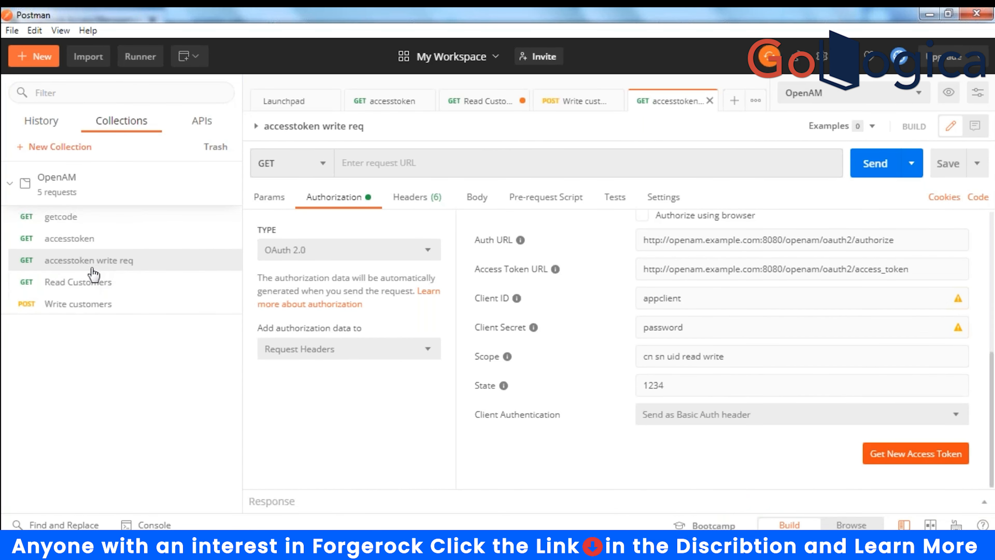
- Resend the Write customers POST, getting 200 OK with the cid 106 record, then open Read Customers
left_click(107, 302)
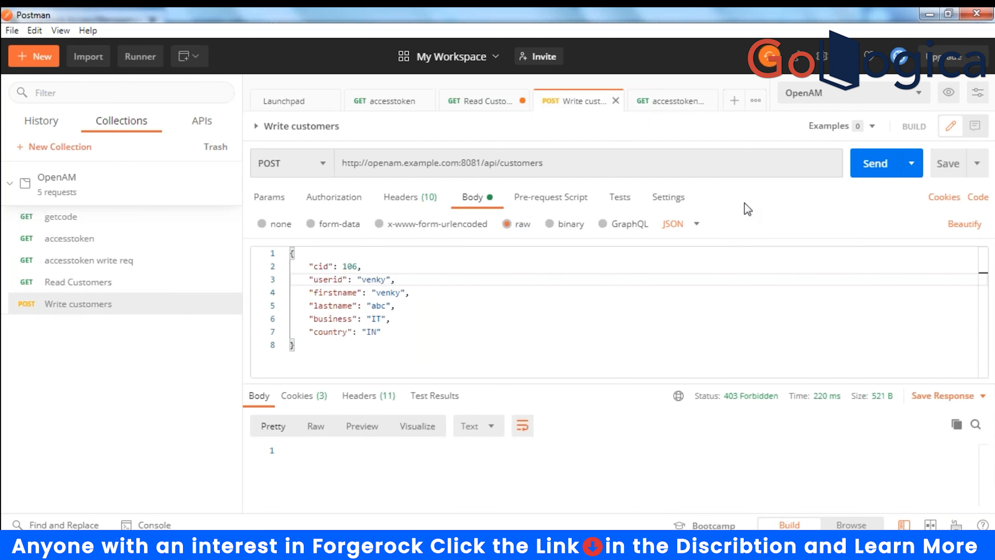
left_click(871, 172)
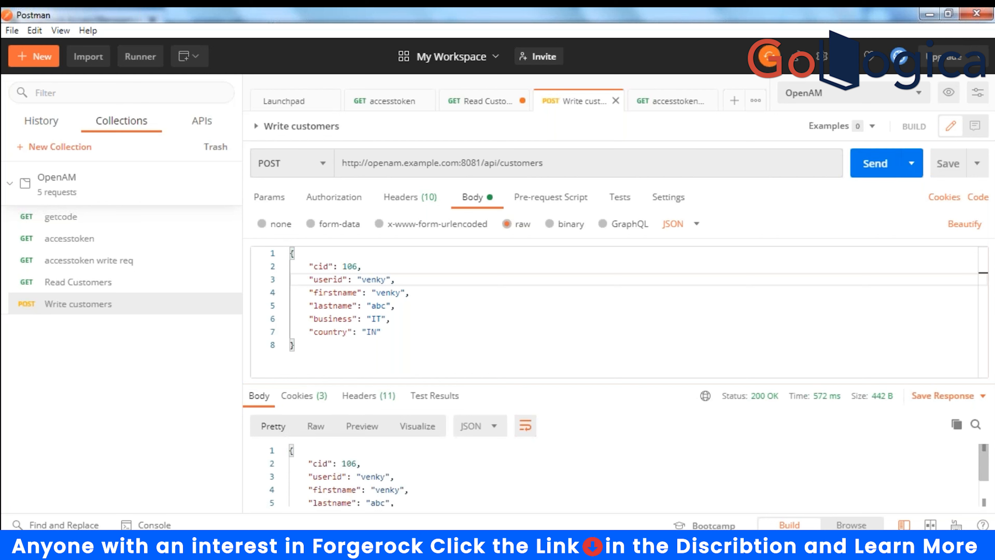
scroll(545, 450, "down", 1)
scroll(546, 451, "up", 1)
left_click(94, 283)
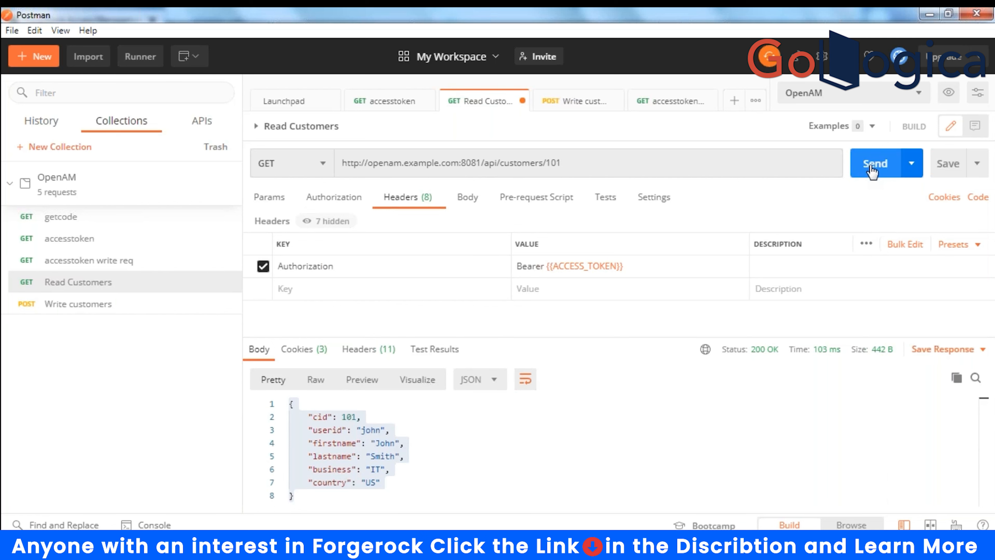
- Change the request from customer 101 to 106, fetch it (200 OK), and return to the server log terminal
left_click(602, 164)
key("BackSpace")
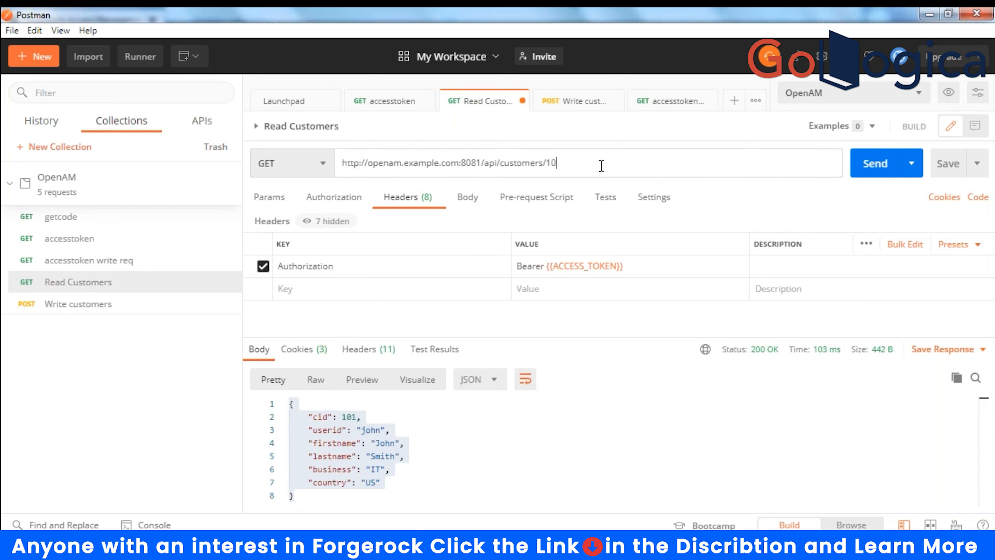
type("6")
left_click(882, 163)
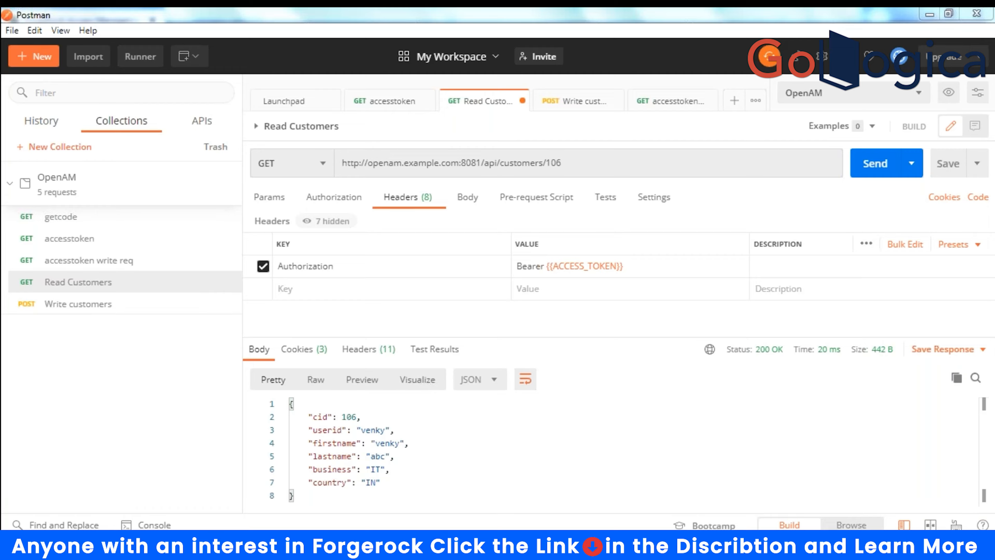
key("alt+Tab")
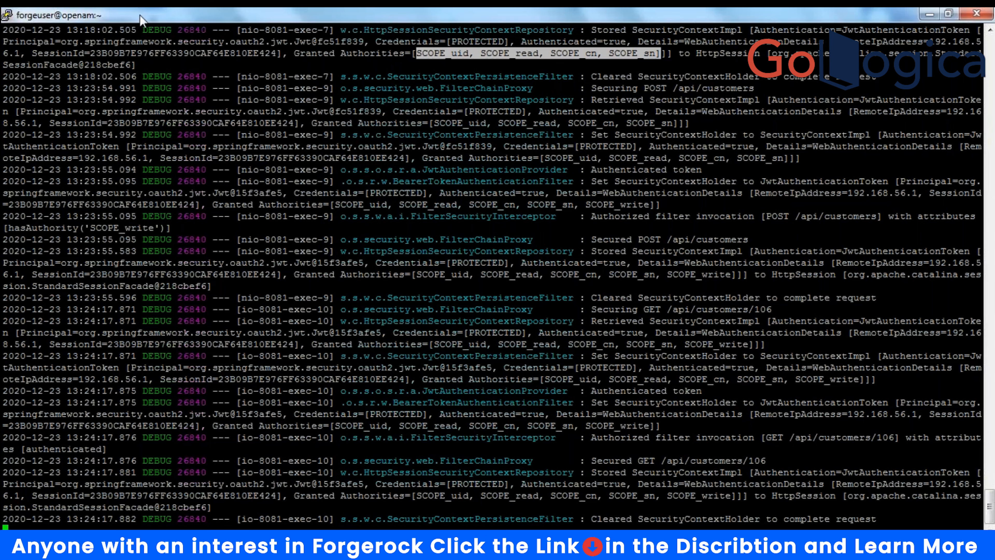
- Re-maximize the terminal and highlight the GET /api/customers/106 and POST hasAuthority('SCOPE_write') log entries
double_click(232, 21)
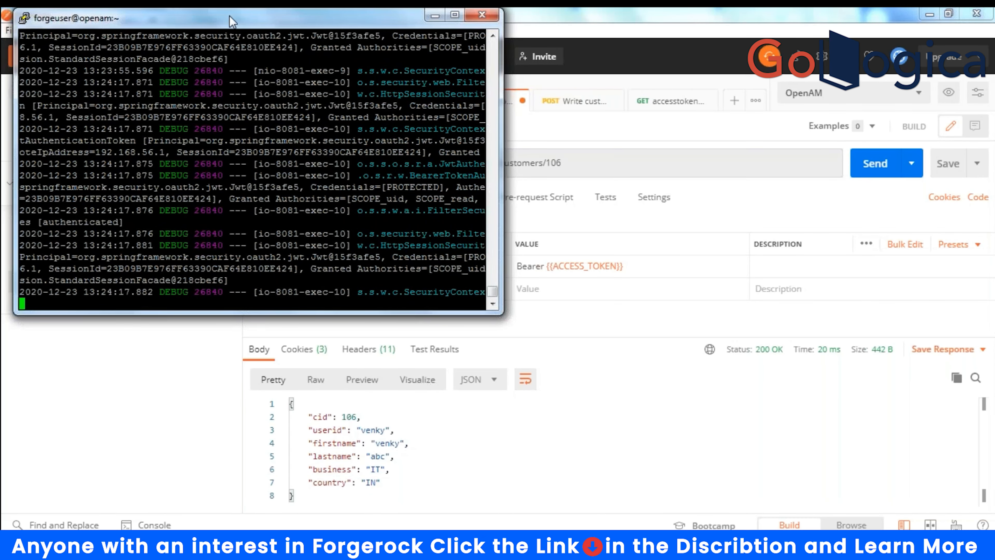
double_click(233, 21)
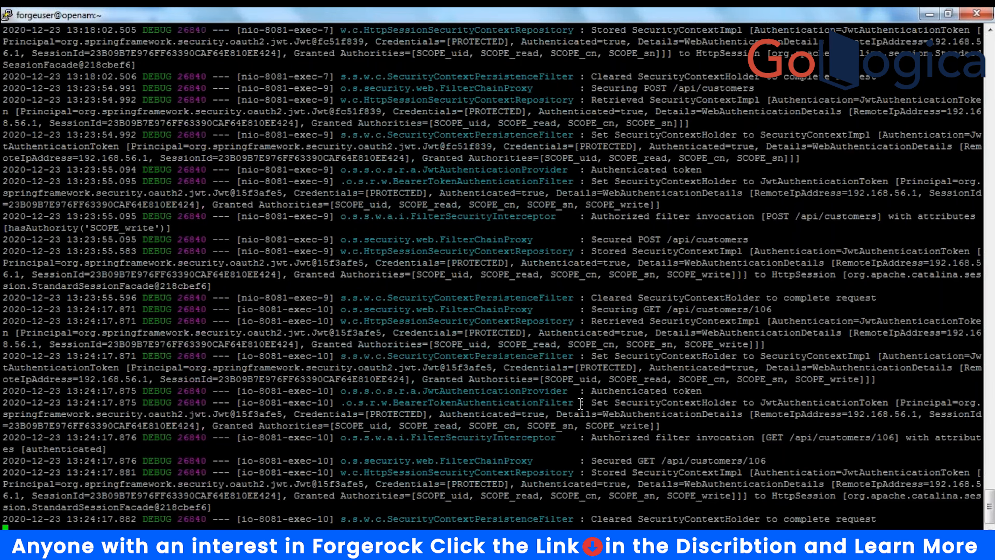
left_click_drag(579, 379, 649, 473)
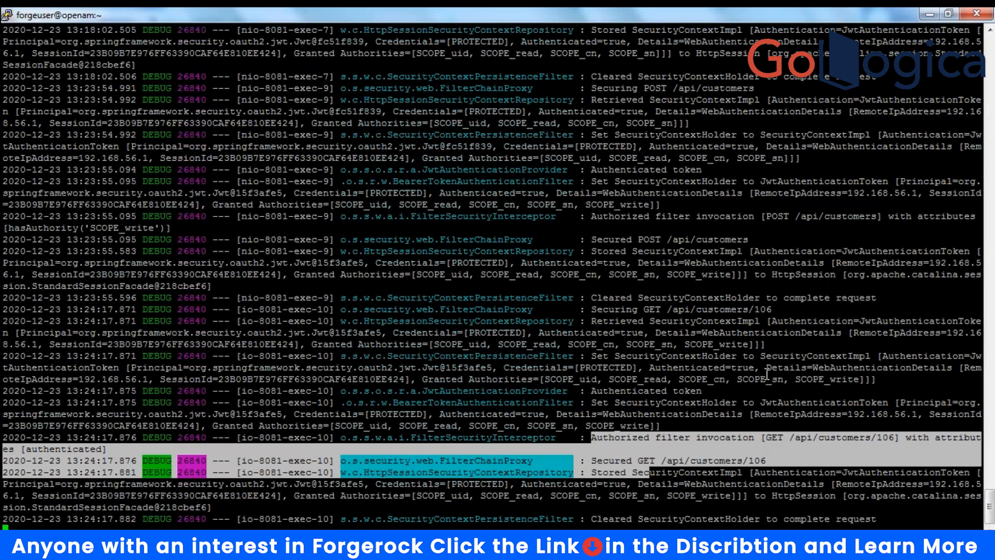
left_click_drag(760, 379, 877, 379)
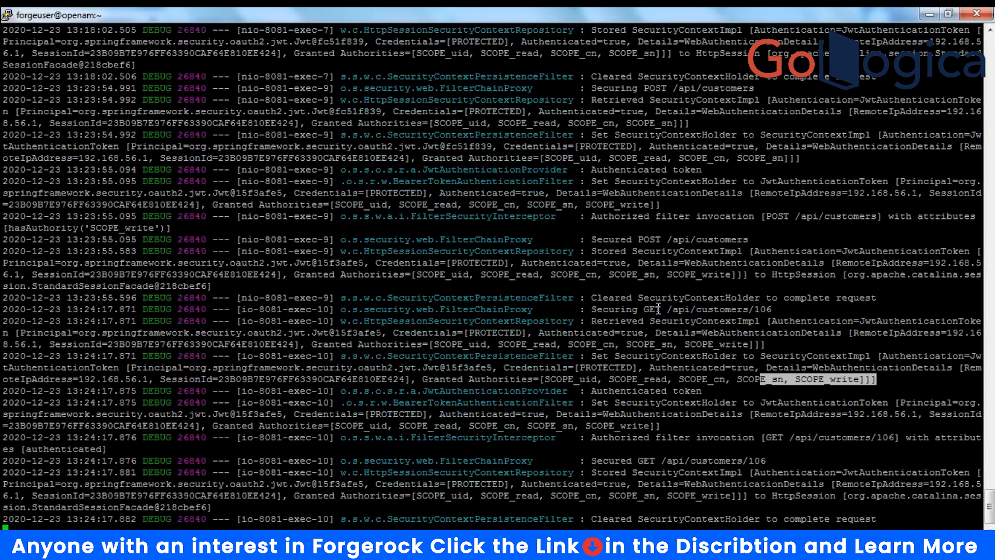
left_click_drag(659, 309, 780, 307)
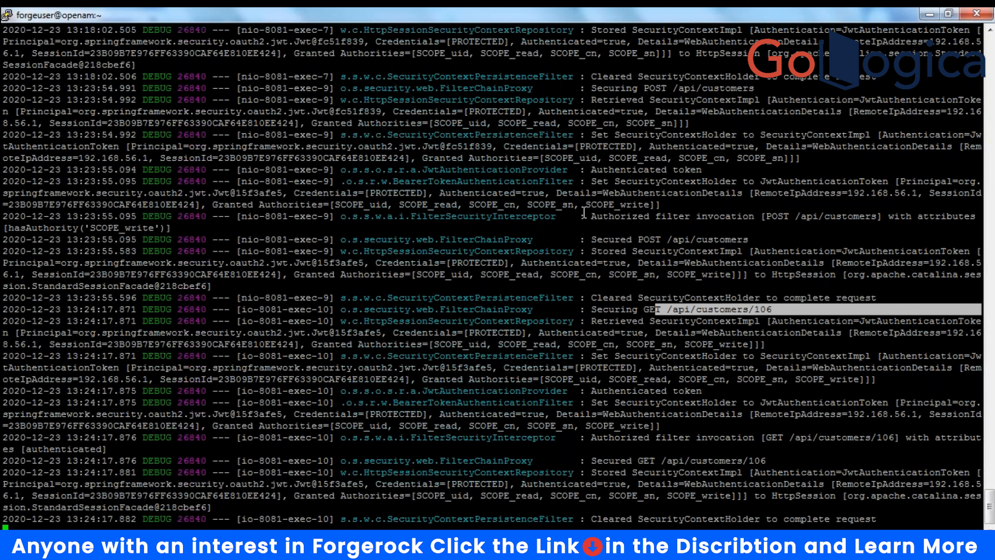
left_click_drag(581, 216, 690, 274)
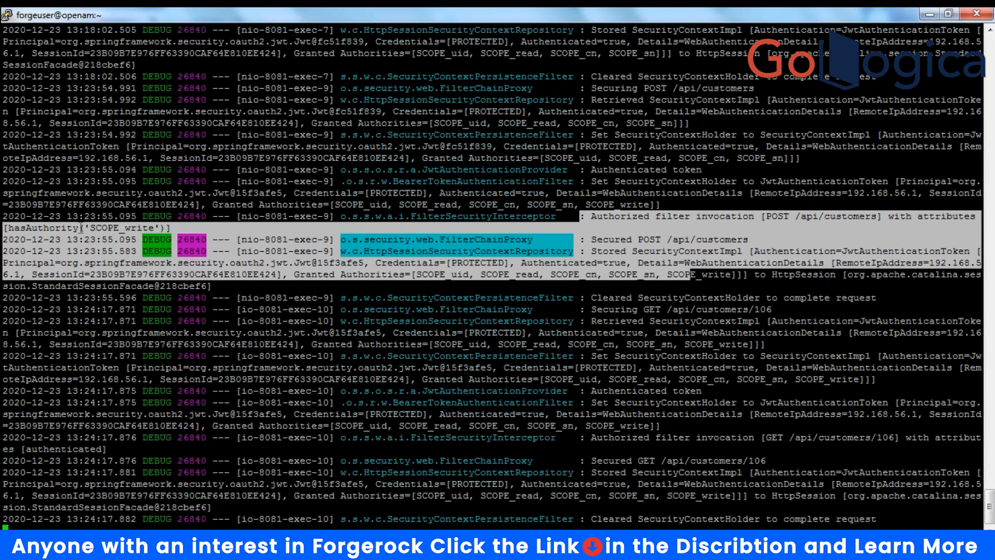
left_click_drag(90, 228, 159, 227)
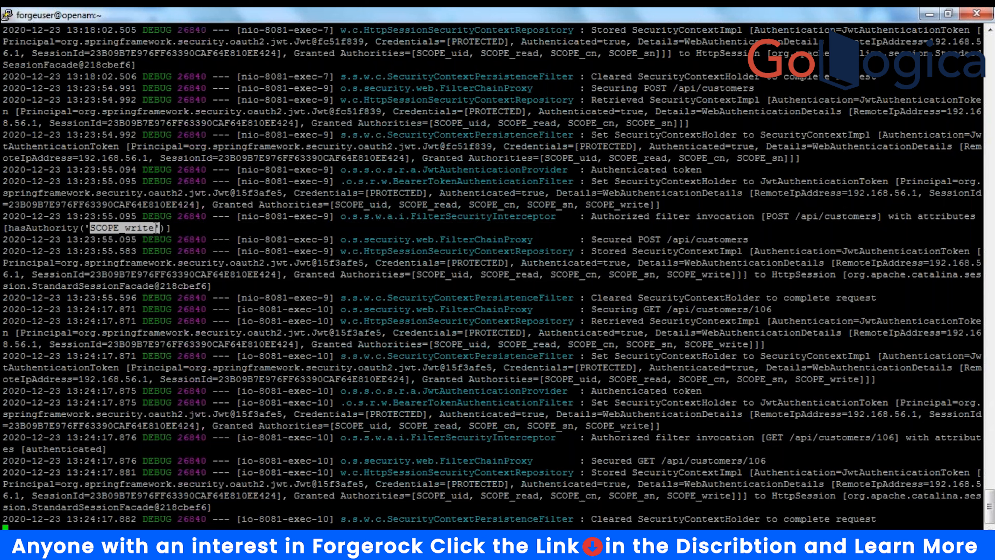
left_click_drag(664, 273, 730, 270)
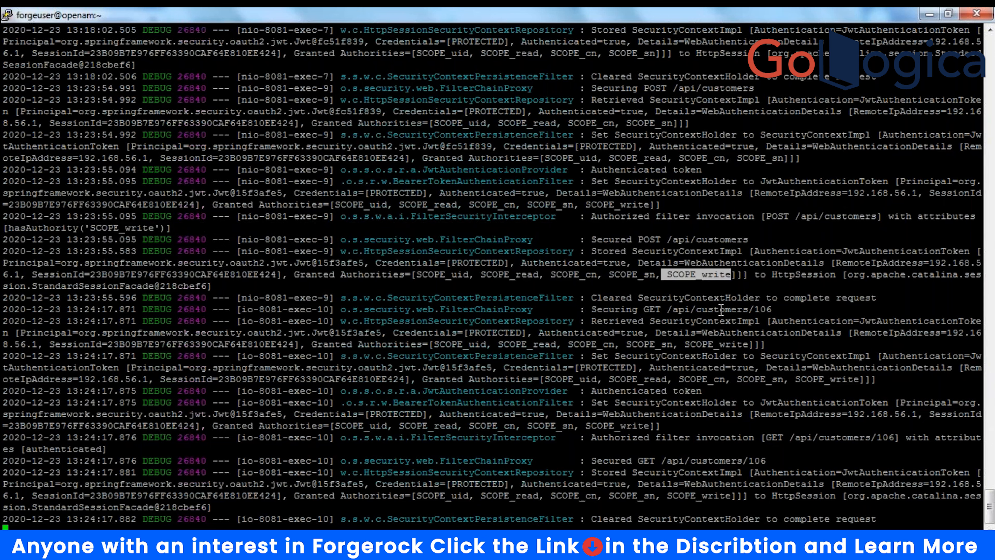
left_click_drag(719, 310, 771, 309)
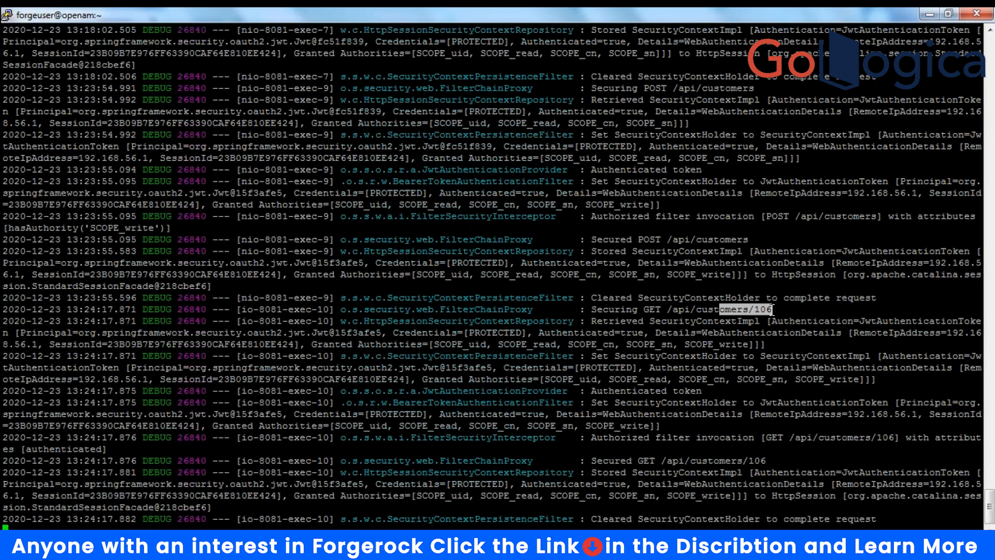
left_click_drag(772, 310, 777, 379)
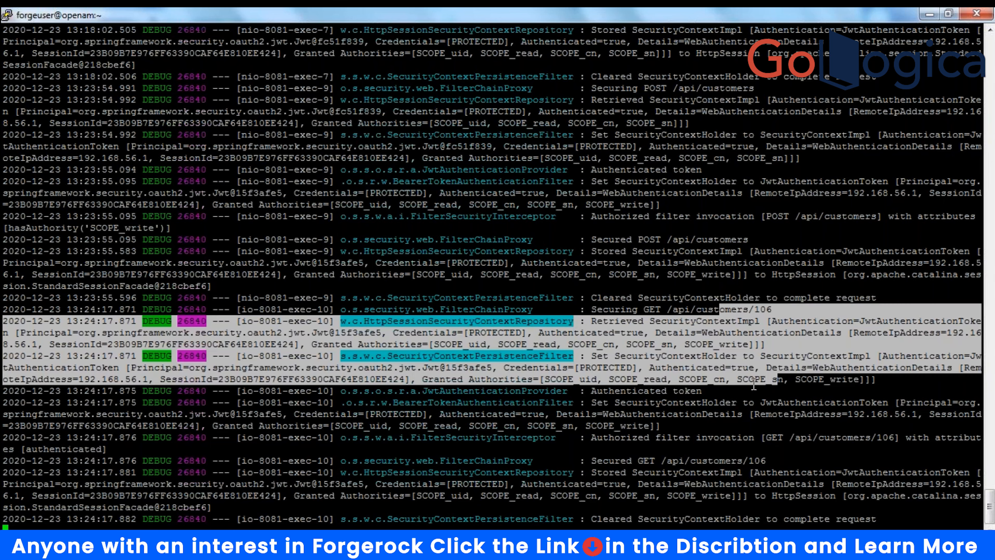
left_click_drag(716, 208, 730, 261)
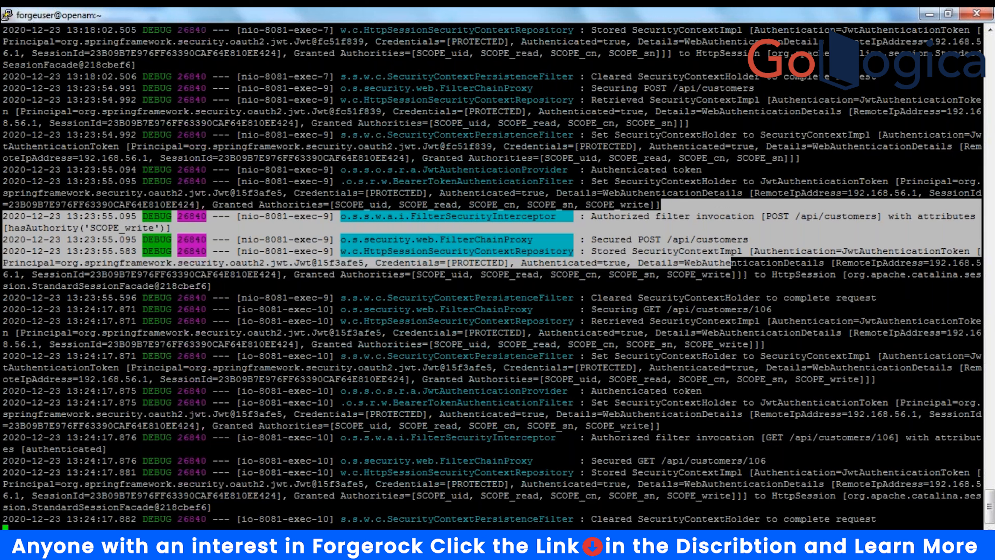
left_click(796, 63)
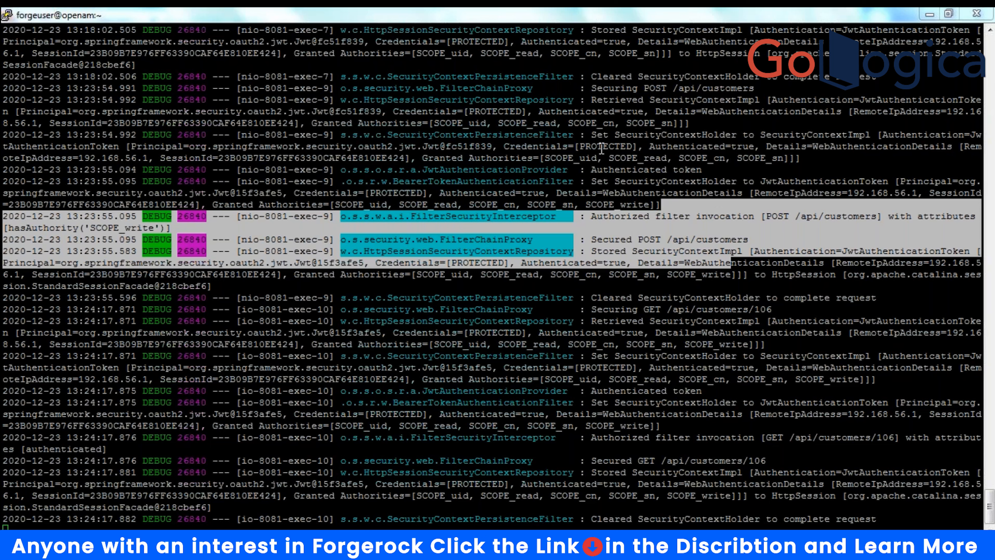
- Clear the highlighted selection in the server log
left_click(722, 269)
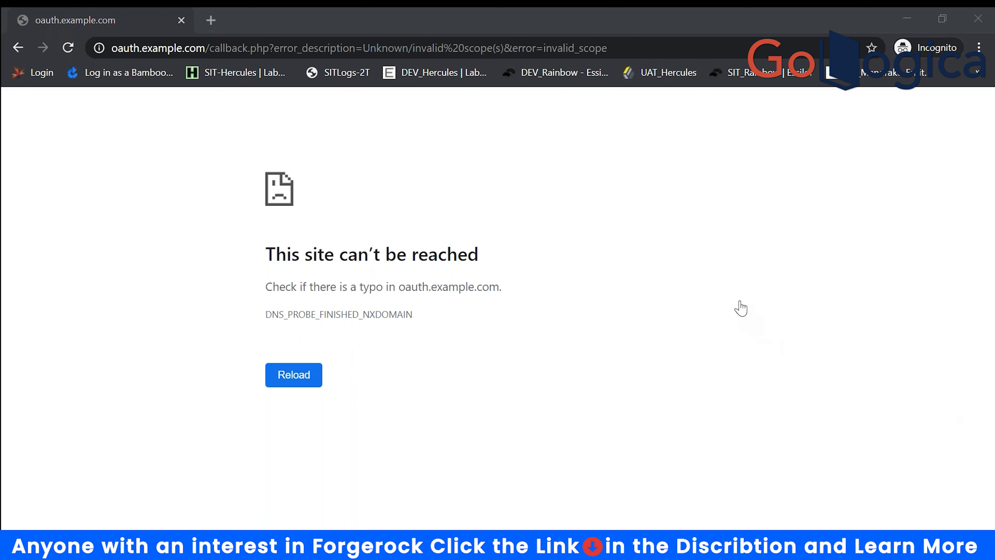
- Paste the authorize URL into the notes below the amrestapi command
key("alt+Tab")
left_click(608, 384)
key("Return")
key("Return")
key("Return")
key("Return")
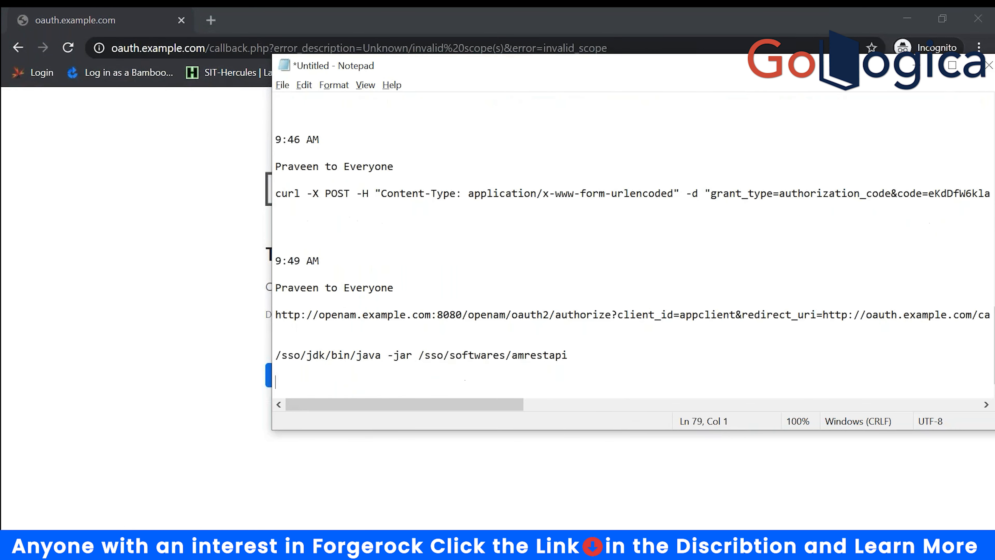
key("ctrl+v")
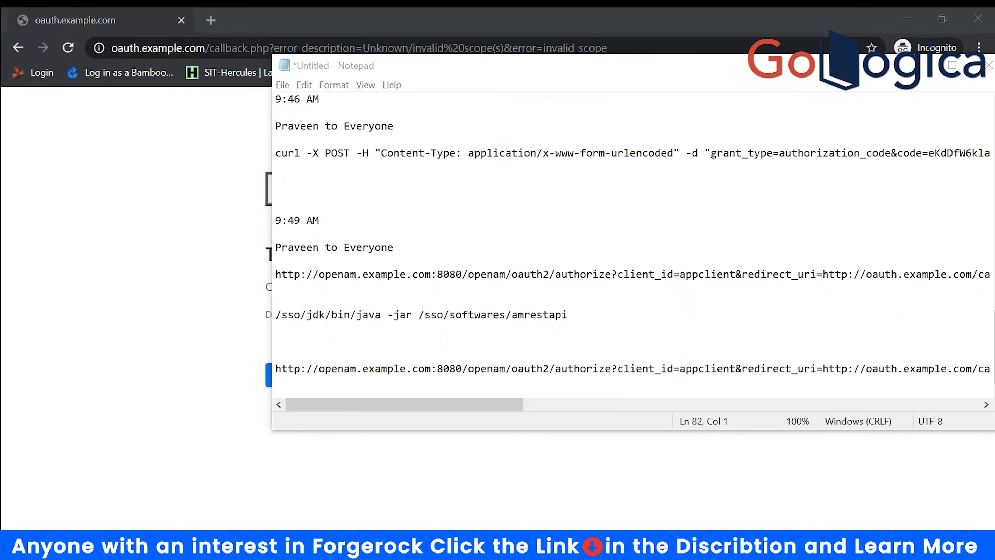
- Load the authorize URL in the browser's address bar
key("alt+Tab")
left_click(256, 47)
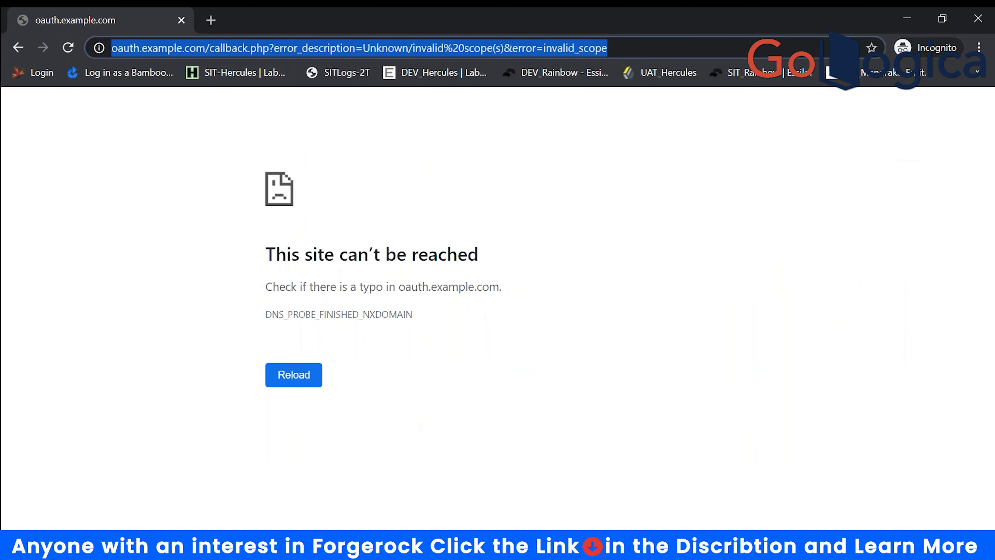
key("ctrl+v")
key("Return")
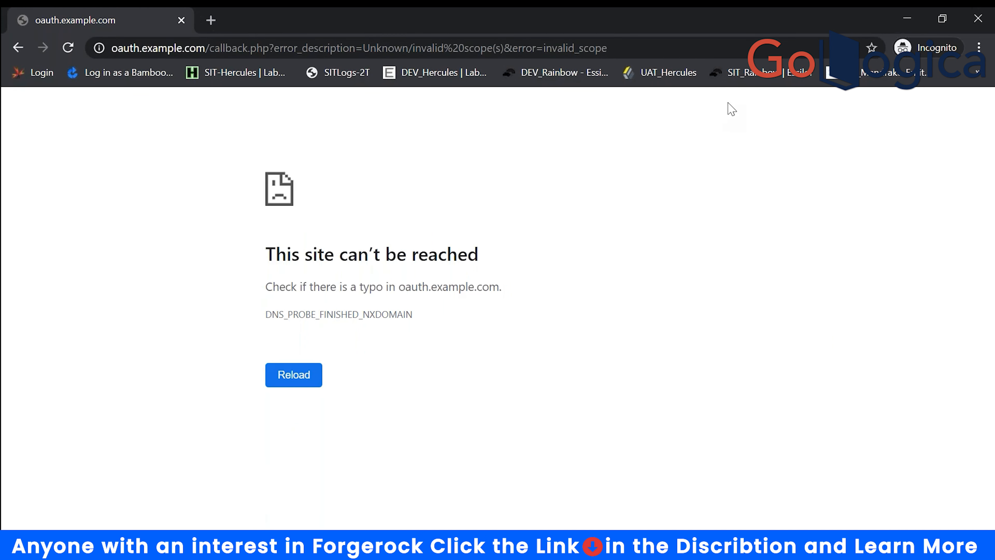
key("alt+Tab")
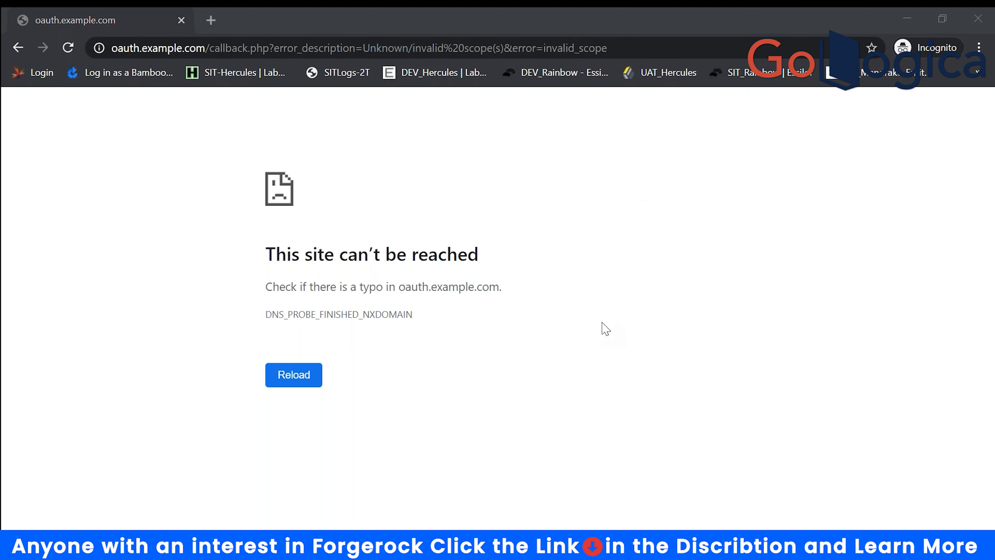
- Switch to the ForgeRock Access Management sign-in window and focus the User Name field
left_click(599, 346)
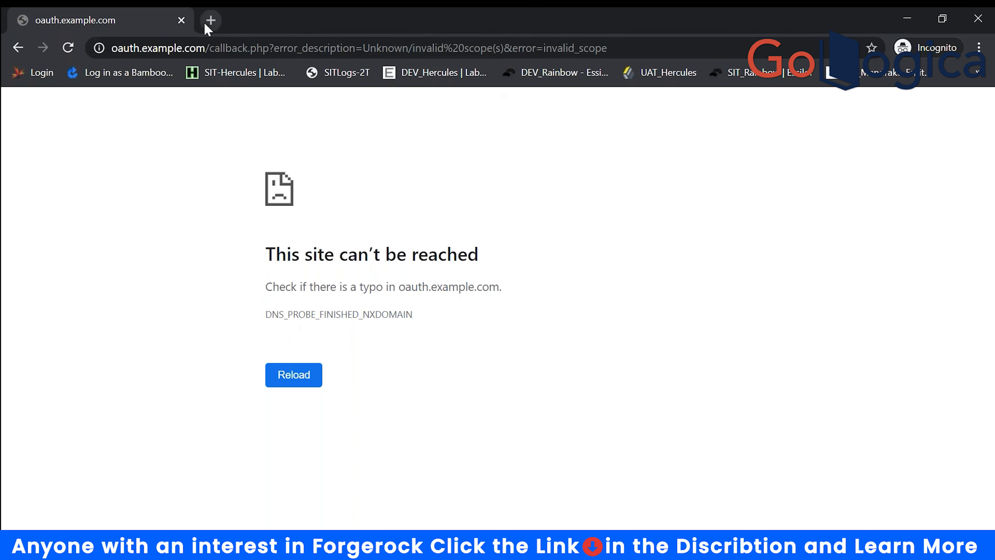
left_click(955, 244)
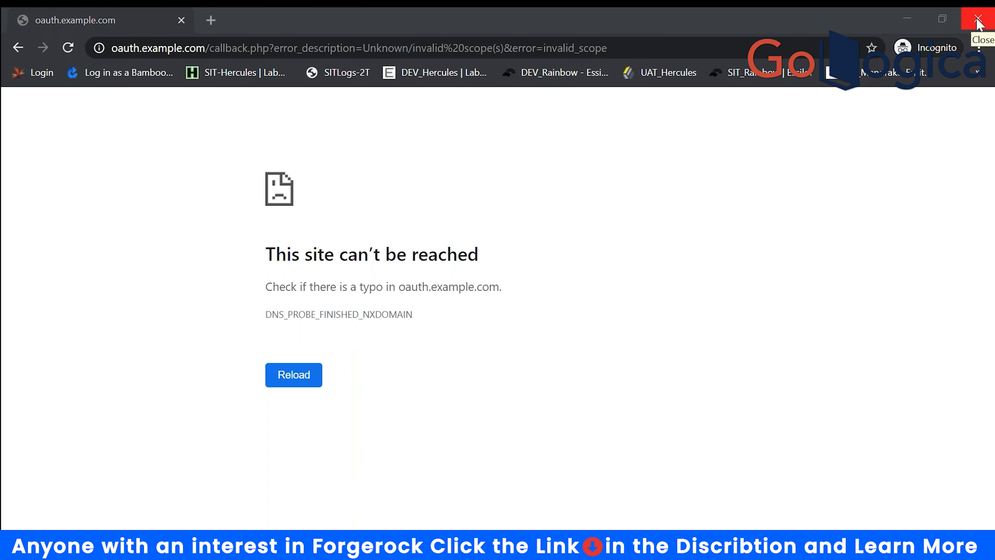
mouse_move(516, 545)
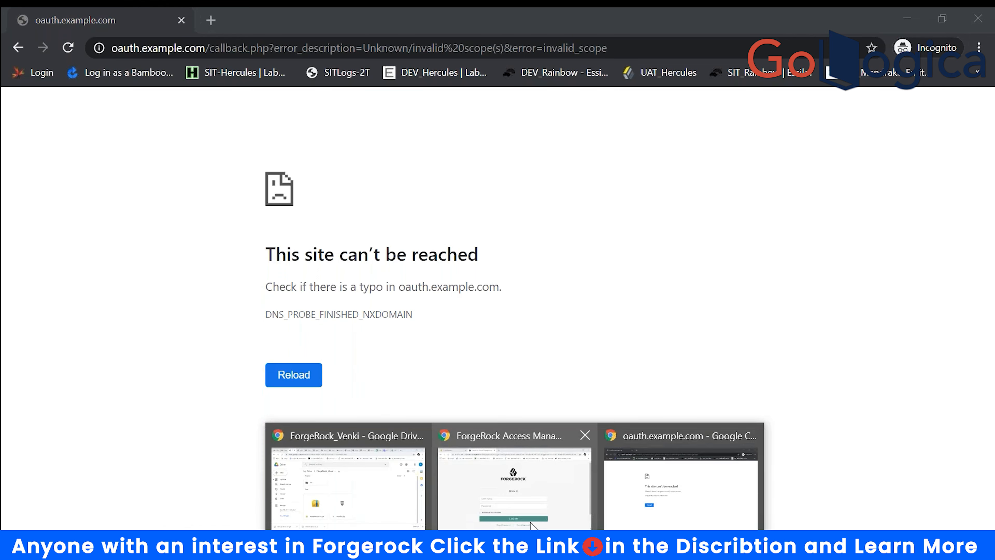
left_click(574, 503)
left_click(333, 343)
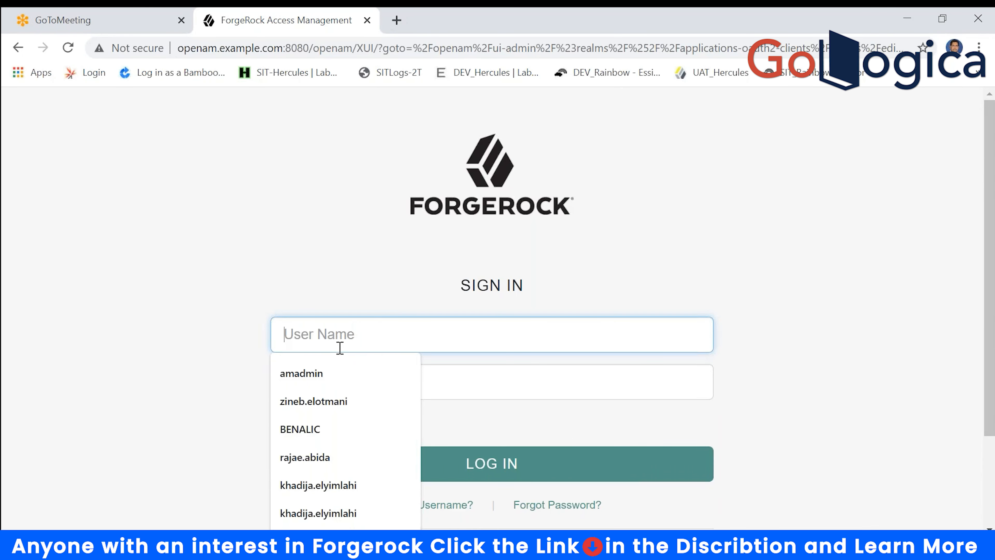
- Sign in to the ForgeRock admin console as amadmin with the admin password
left_click(345, 373)
left_click(349, 376)
type("••••••••")
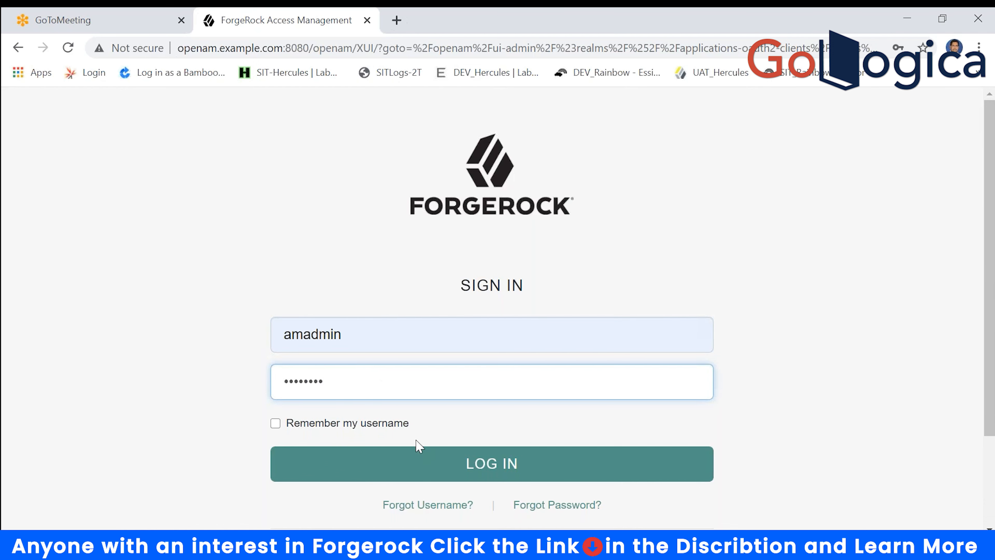
left_click(448, 453)
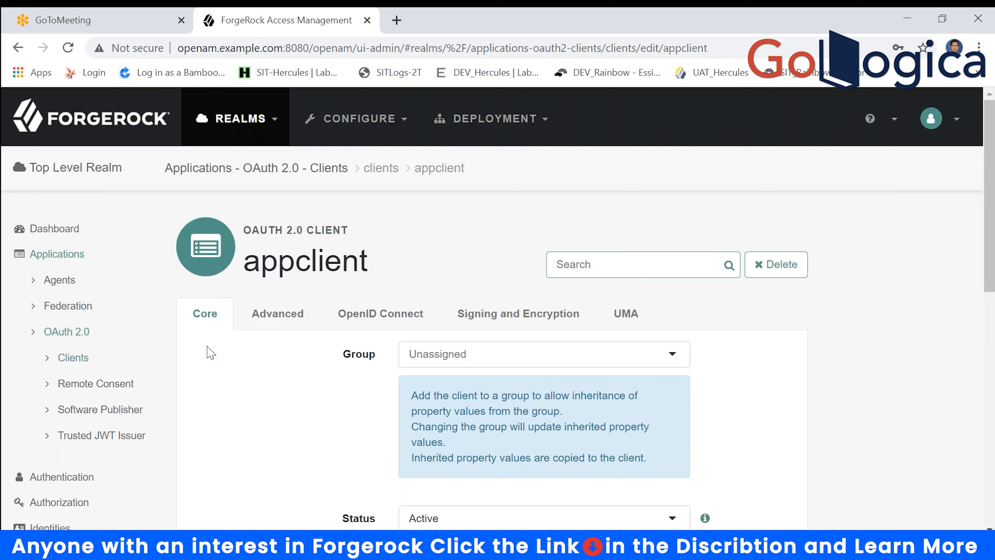
- Open the appclient settings from the OAuth 2.0 Clients list
left_click(66, 333)
left_click(64, 336)
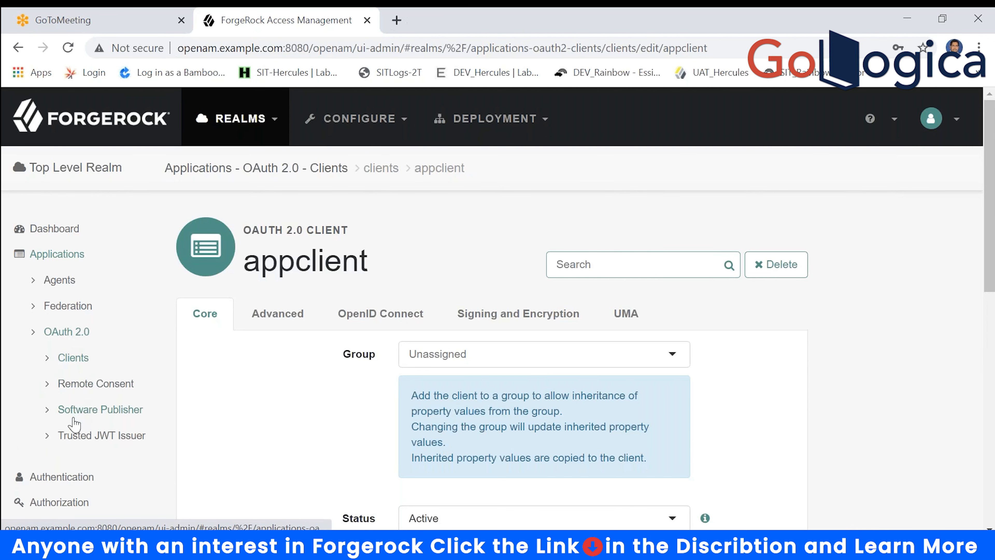
left_click(70, 358)
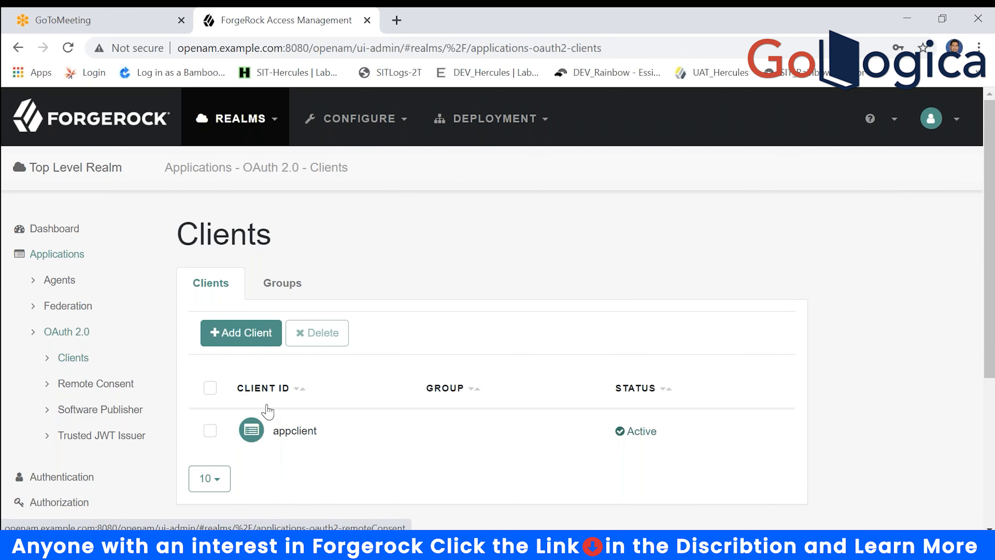
left_click(295, 430)
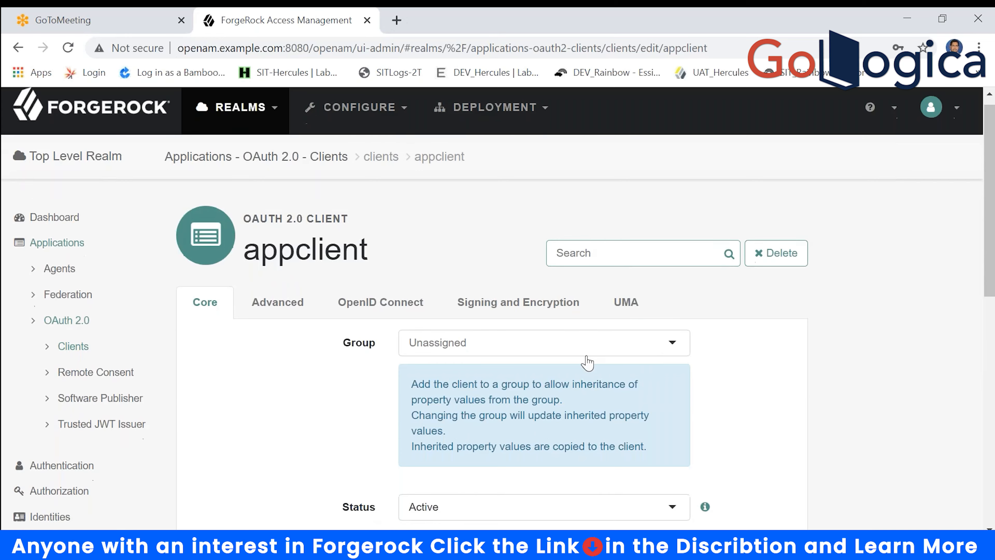
scroll(588, 360, "down", 4)
scroll(497, 309, "down", 8)
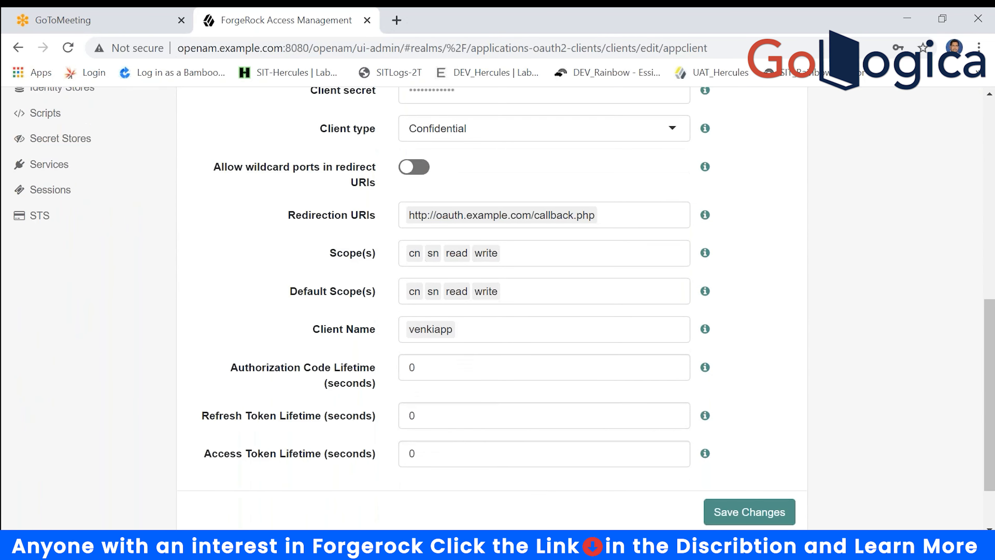
- Add uid to appclient's Scope(s), leave default scopes unchanged, and save the client
left_click(535, 255)
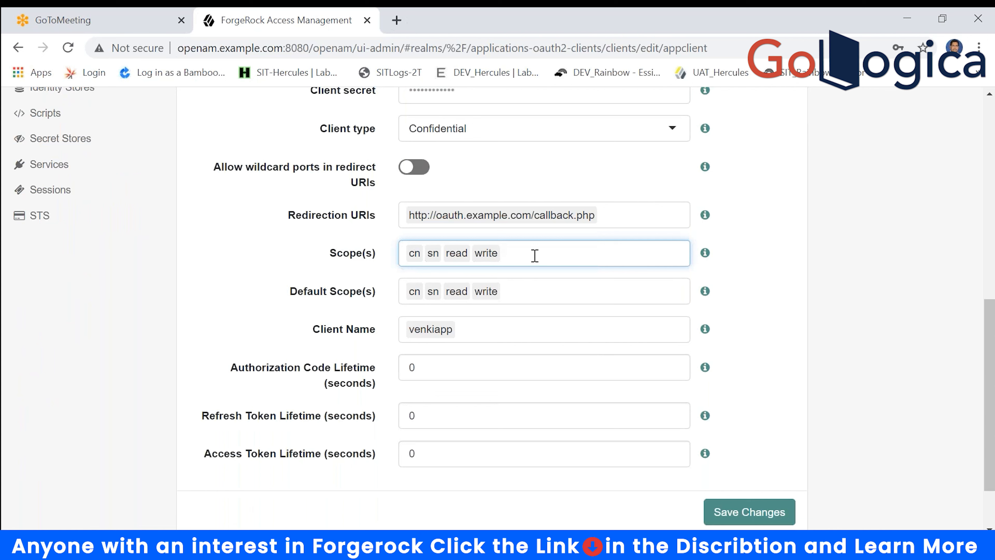
type("u")
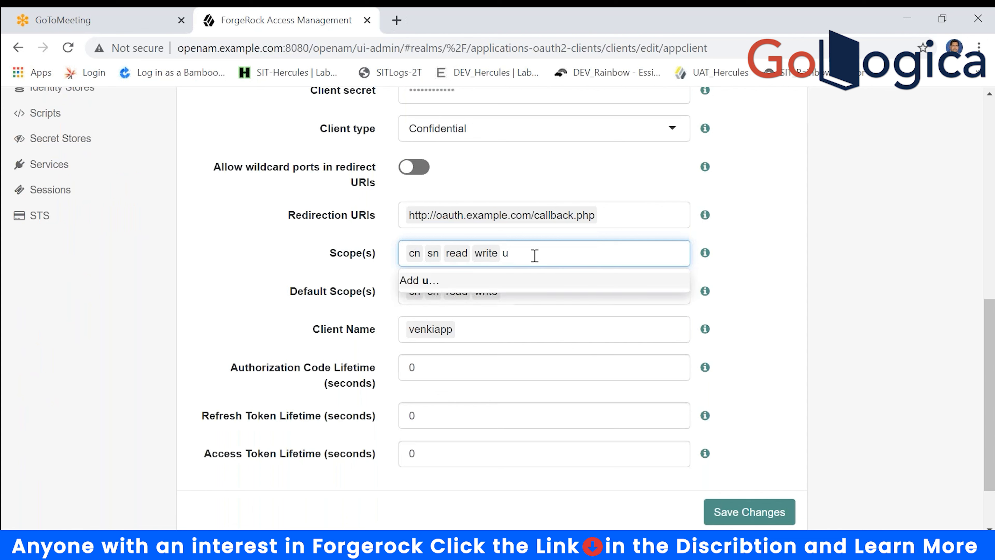
type("id")
left_click(848, 320)
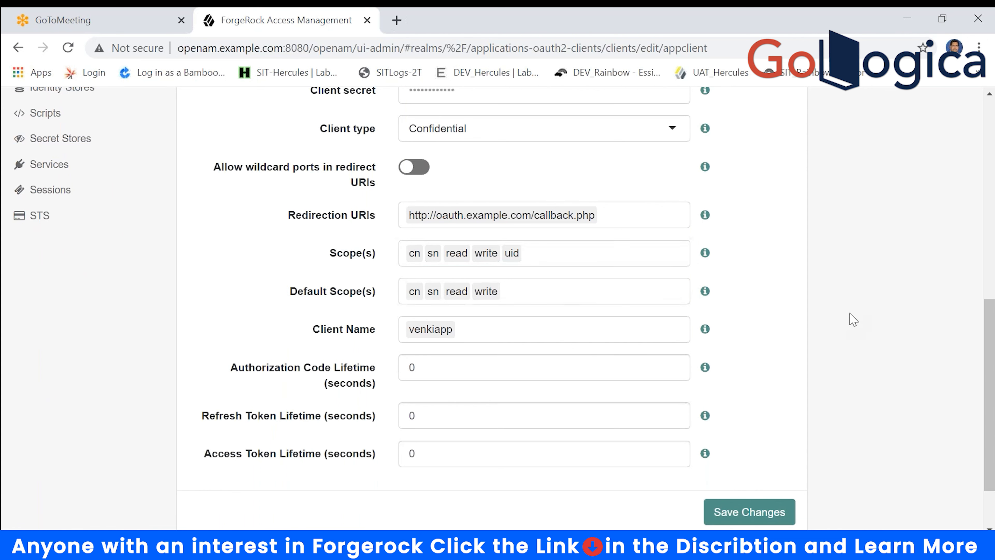
left_click(583, 298)
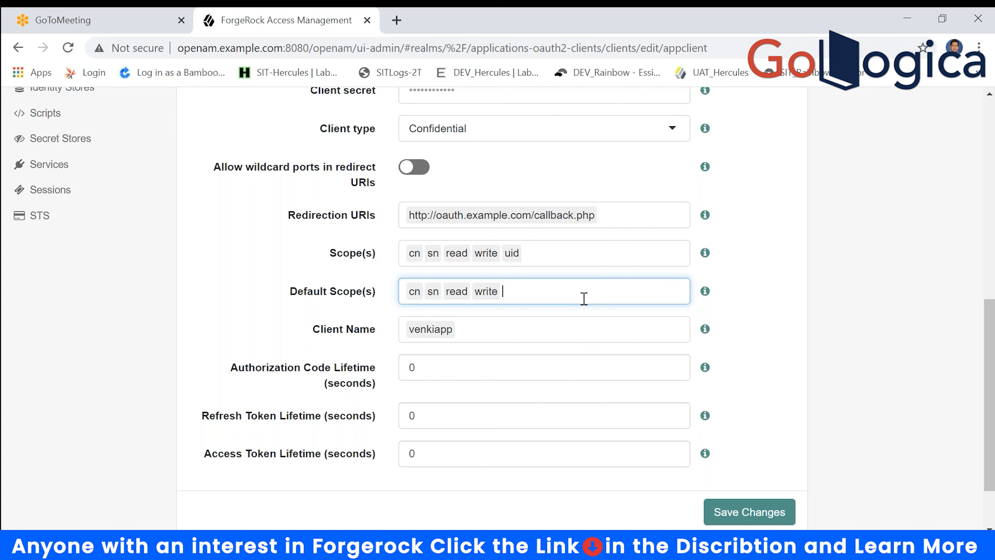
type("uid")
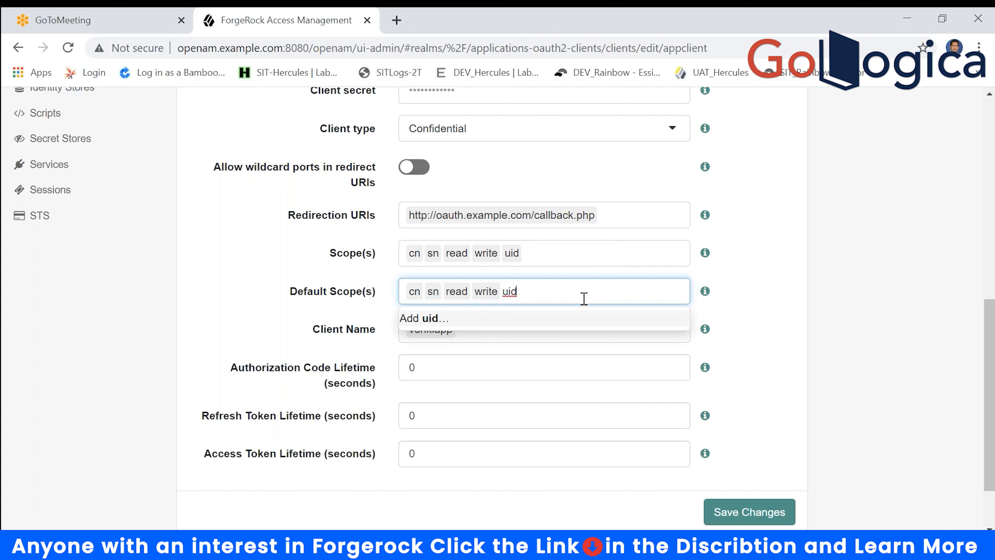
key("BackSpace")
key("BackSpace")
key("BackSpace")
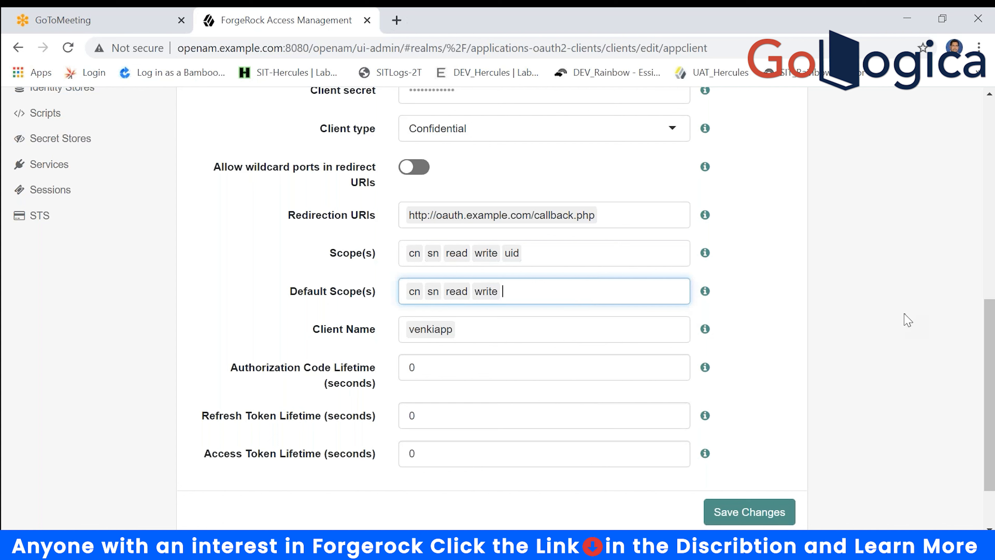
left_click(906, 317)
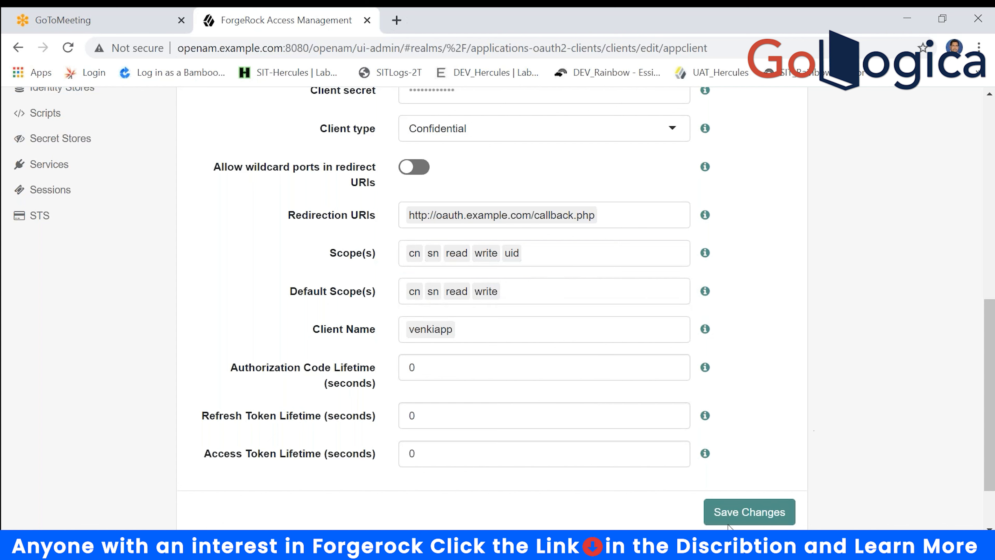
left_click(729, 514)
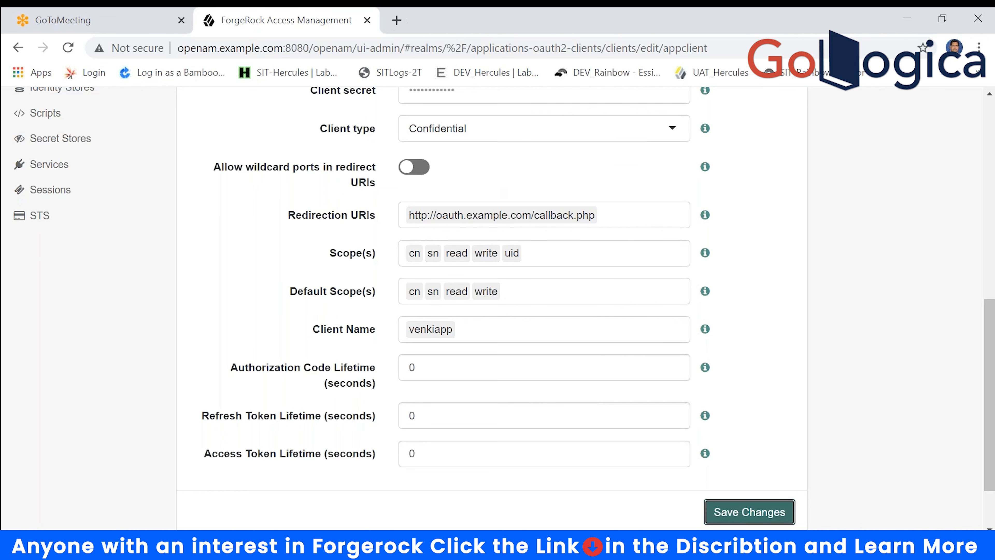
mouse_move(514, 545)
left_click(673, 482)
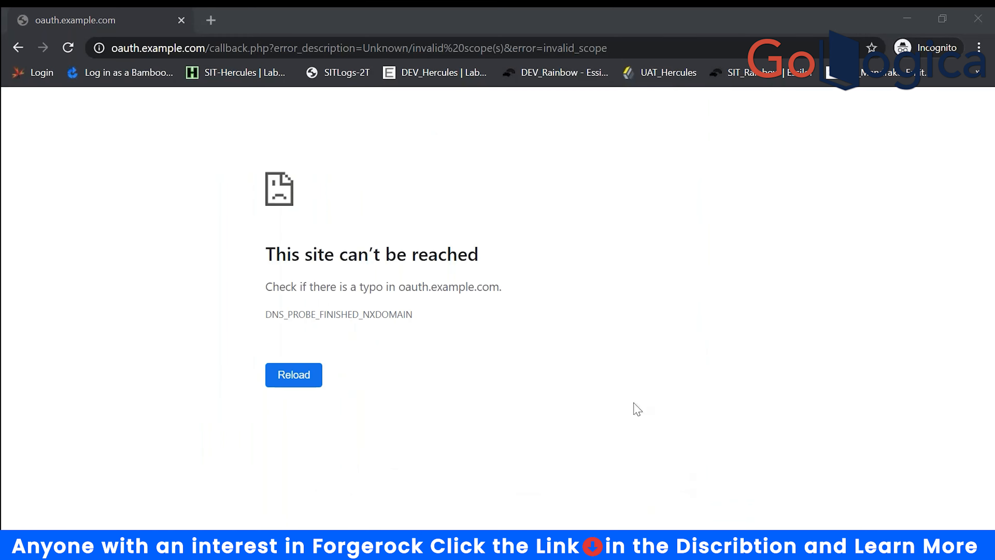
- Load the authorize URL in the Incognito window and sign in as user.1 with its password
left_click(376, 55)
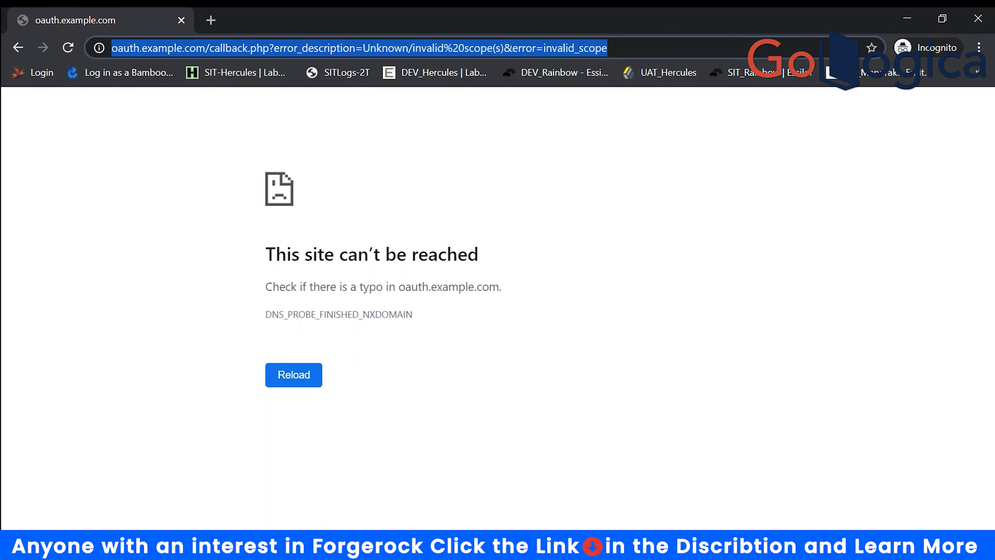
type("http://openam.example.com:8080/openam/oauth2/authorize?client_id=appclient&redirect_uri=http://oauth.example.com/callback.php&scope=read%20uid%20cn%20sn&response_type=code&save_consent=on&decision=allow")
key("Return")
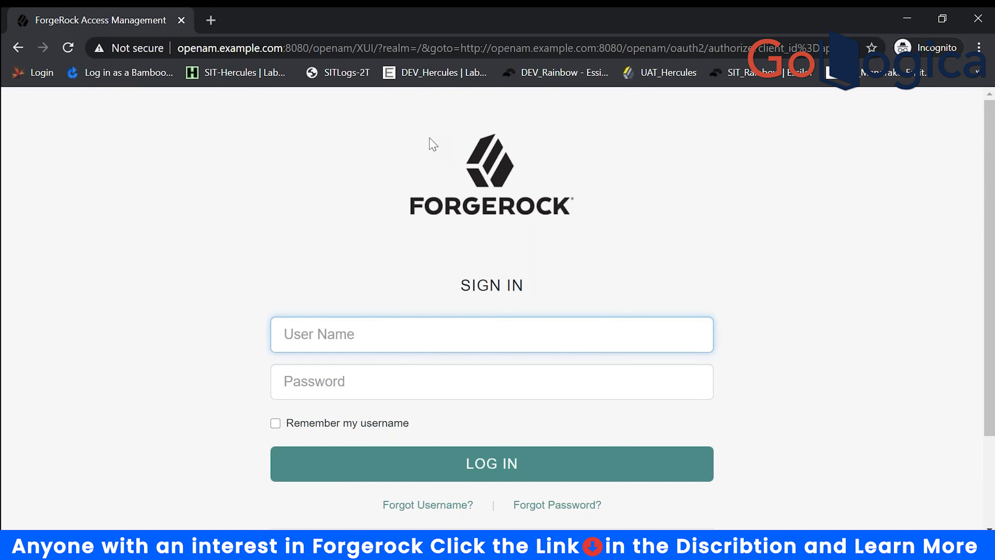
type("user")
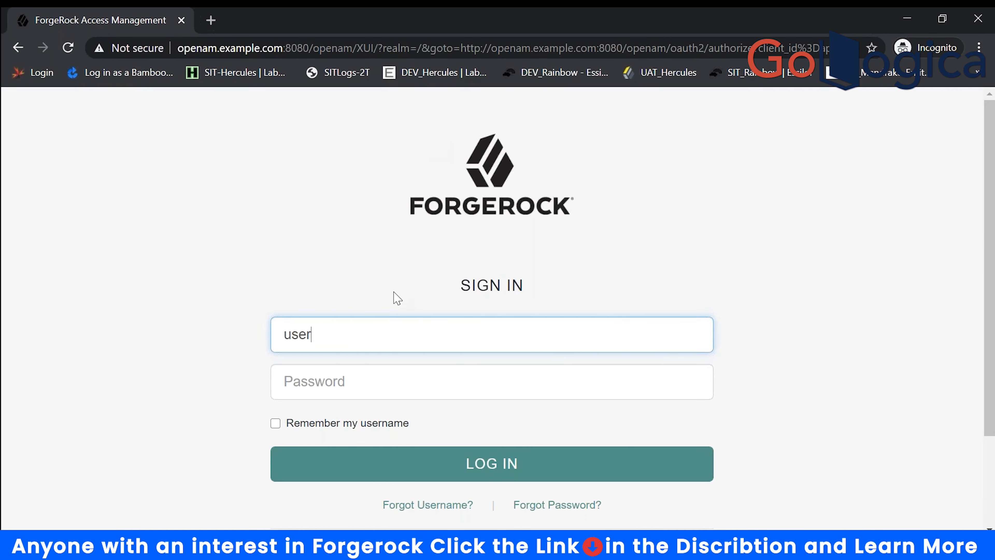
type(".1")
key("Tab")
type("pass")
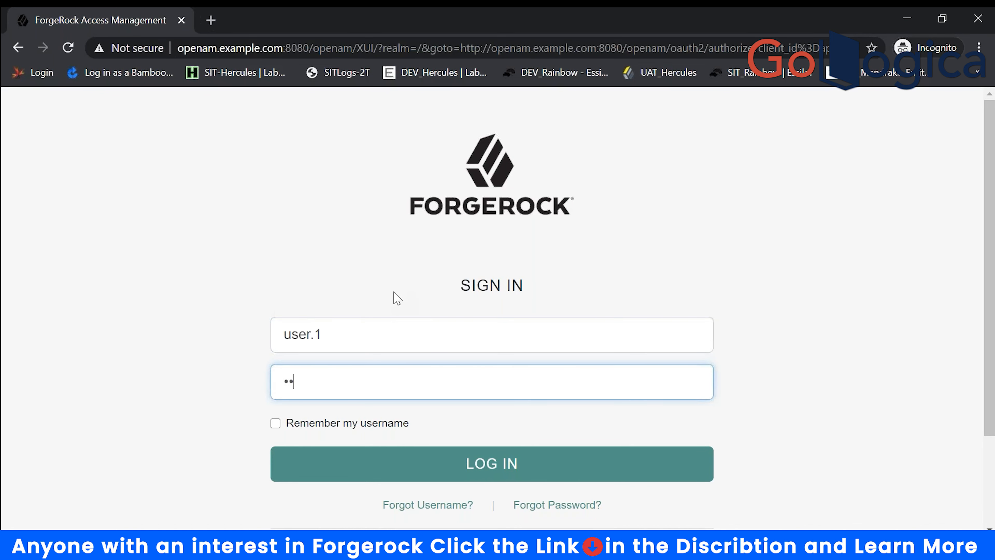
type("word")
key("Return")
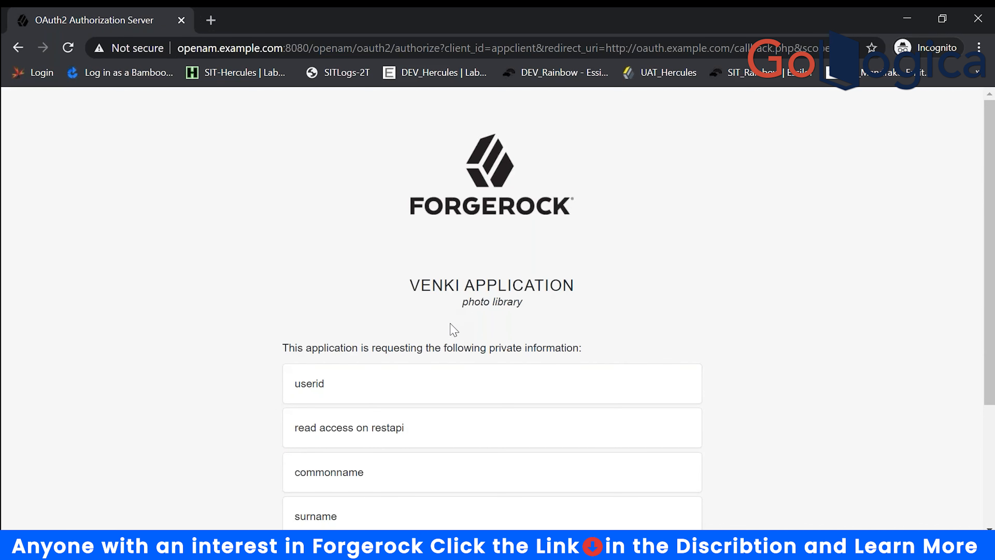
- Tick Save Consent and allow access to userid, read, commonname and surname
scroll(439, 337, "down", 2)
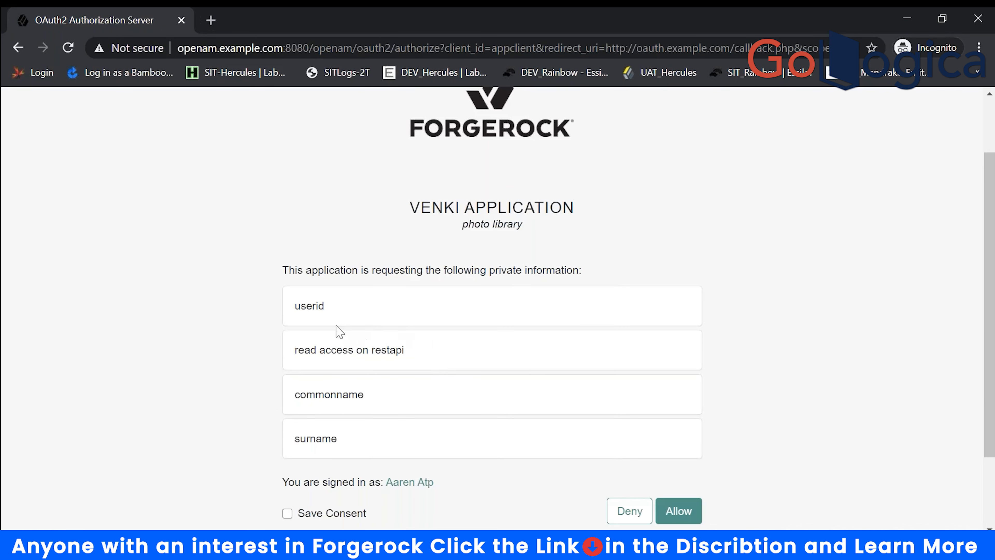
scroll(433, 381, "down", 3)
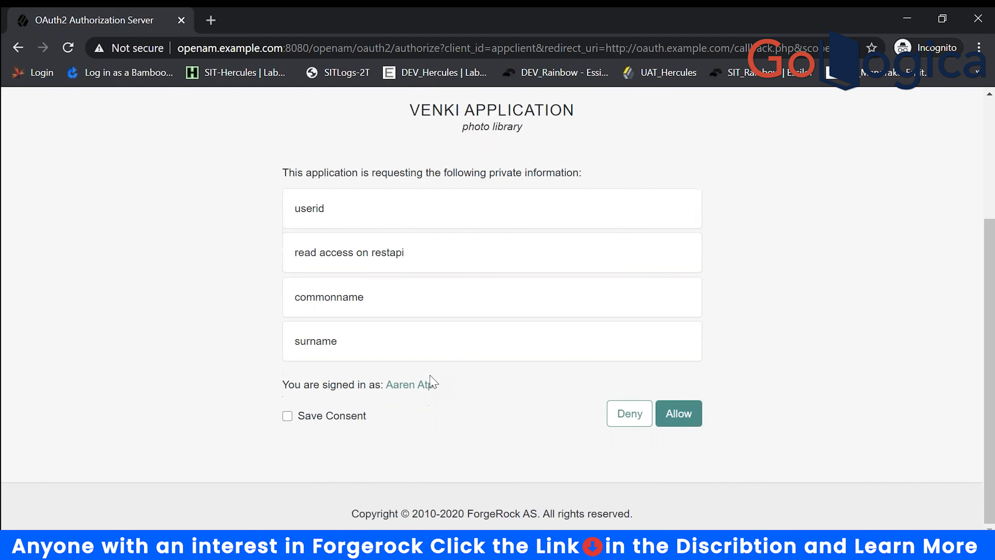
left_click(287, 416)
left_click(680, 419)
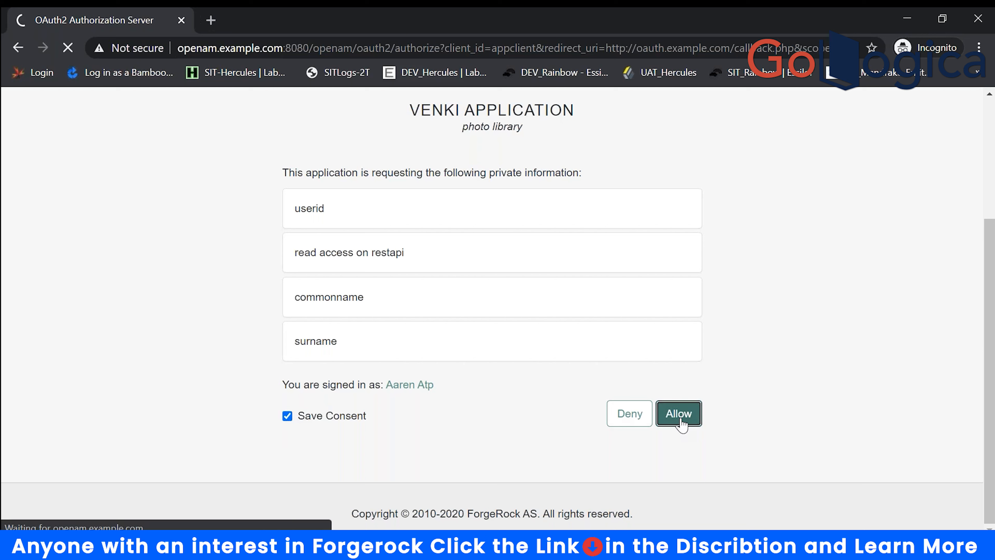
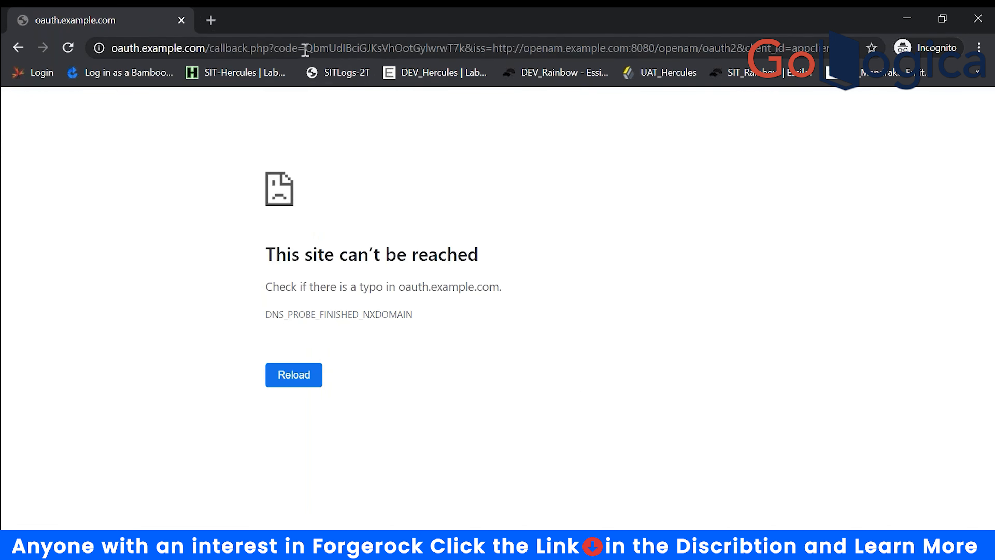
- Select the new authorization code in the callback URL and bring the Untitled Notepad notes forward
left_click_drag(305, 51, 487, 50)
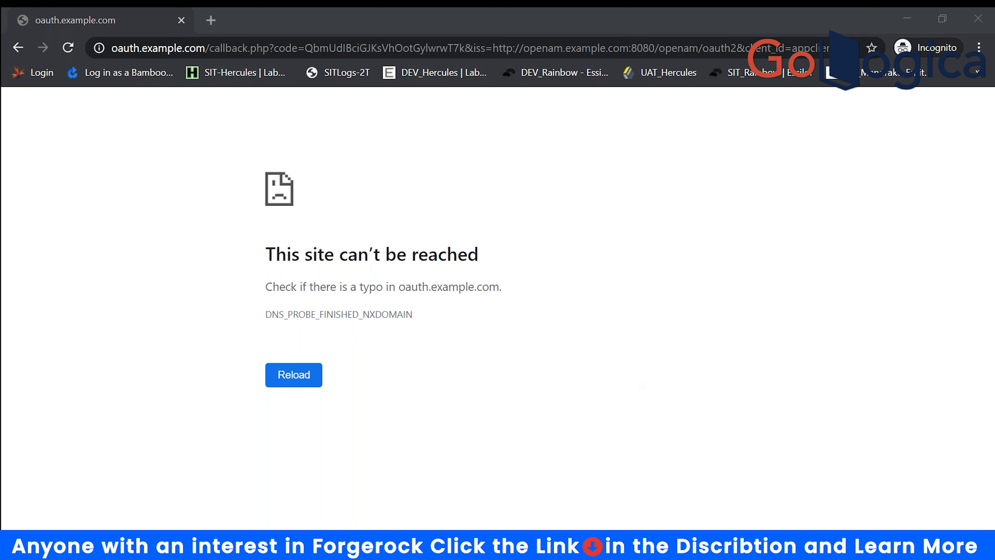
mouse_move(514, 550)
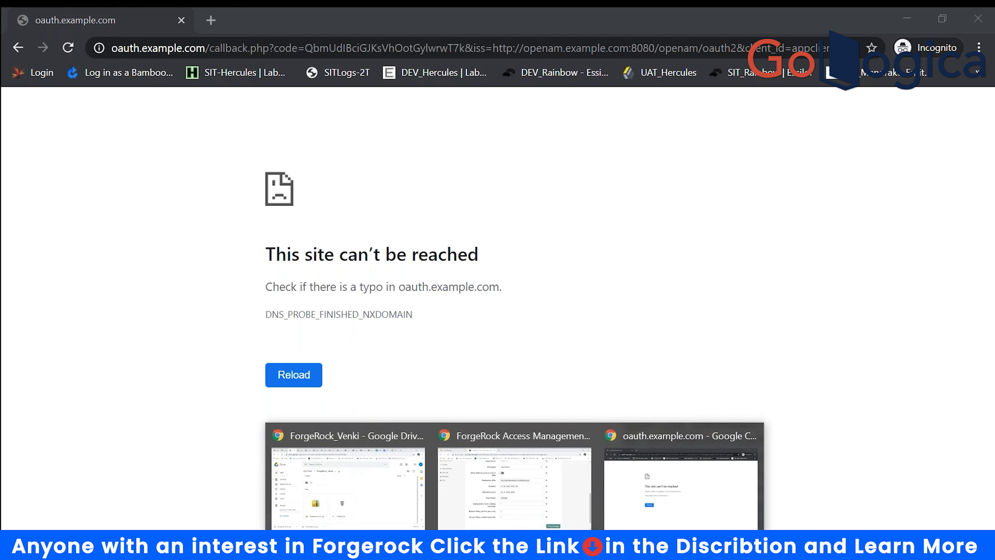
mouse_move(623, 549)
left_click(768, 508)
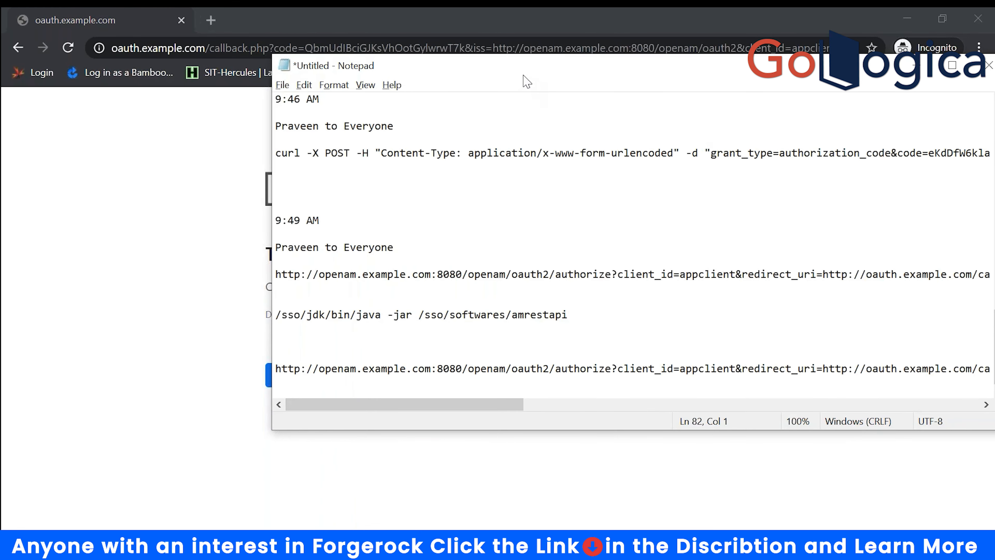
- Maximize Notepad and paste the earlier curl token request on a new line at the end
left_click(586, 50)
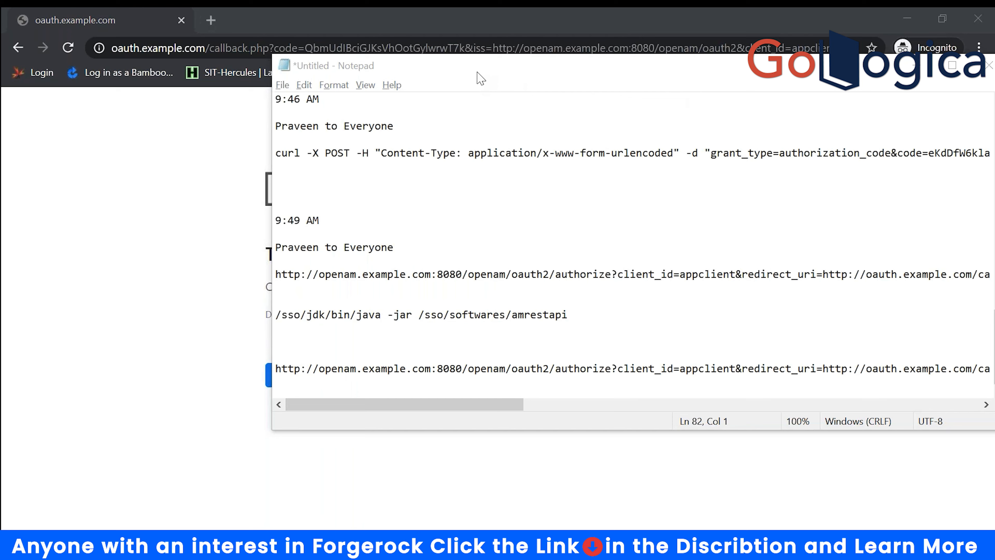
left_click_drag(475, 77, 393, 94)
double_click(394, 90)
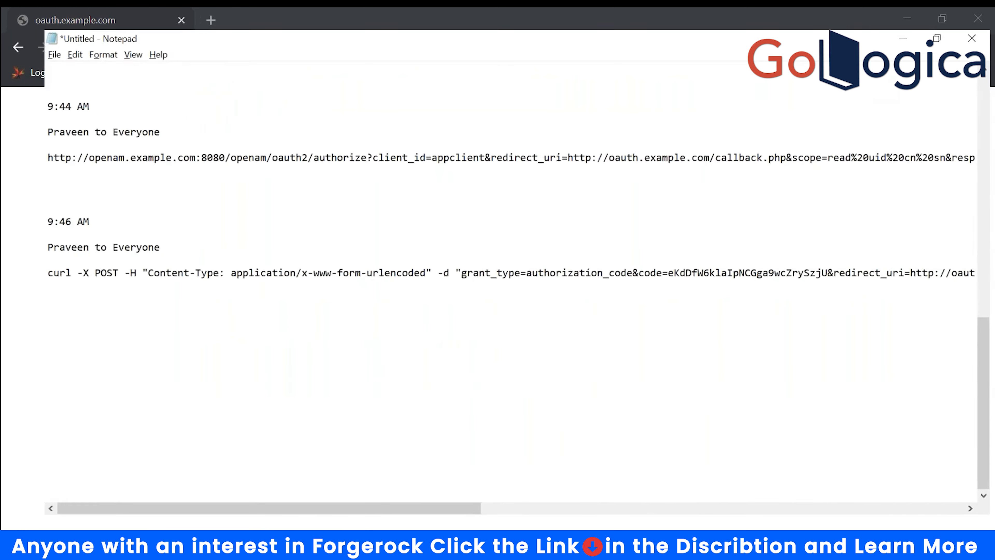
left_click(492, 514)
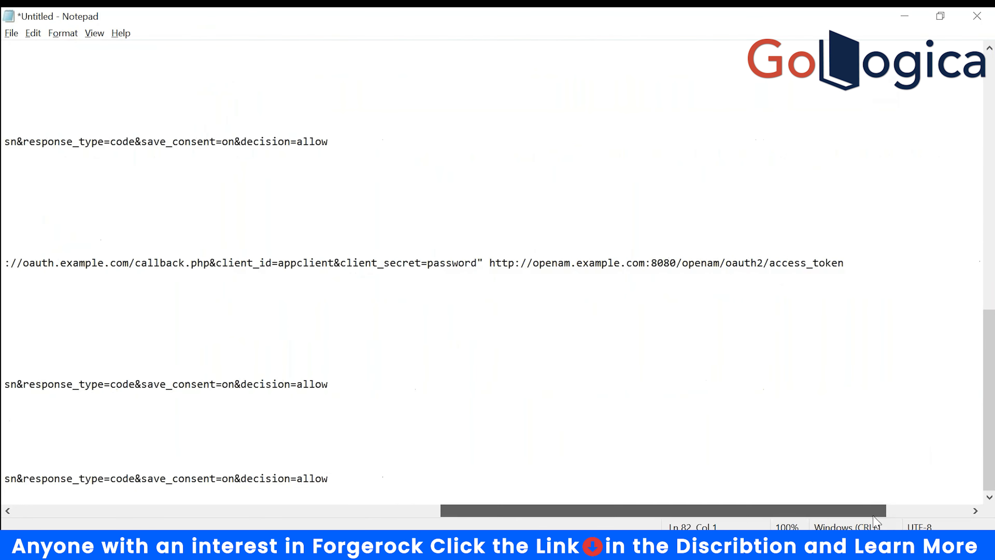
left_click(695, 474)
key("Return")
key("Return")
key("Return")
key("Return")
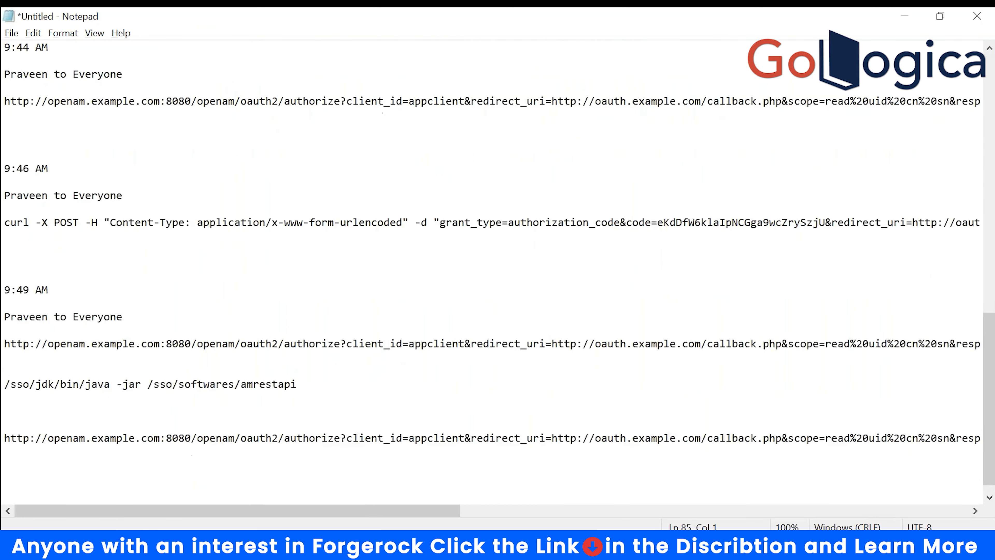
key("ctrl+v")
- Replace the old code= value with the new authorization code and delete the trailing &iss
left_click_drag(713, 511, 195, 523)
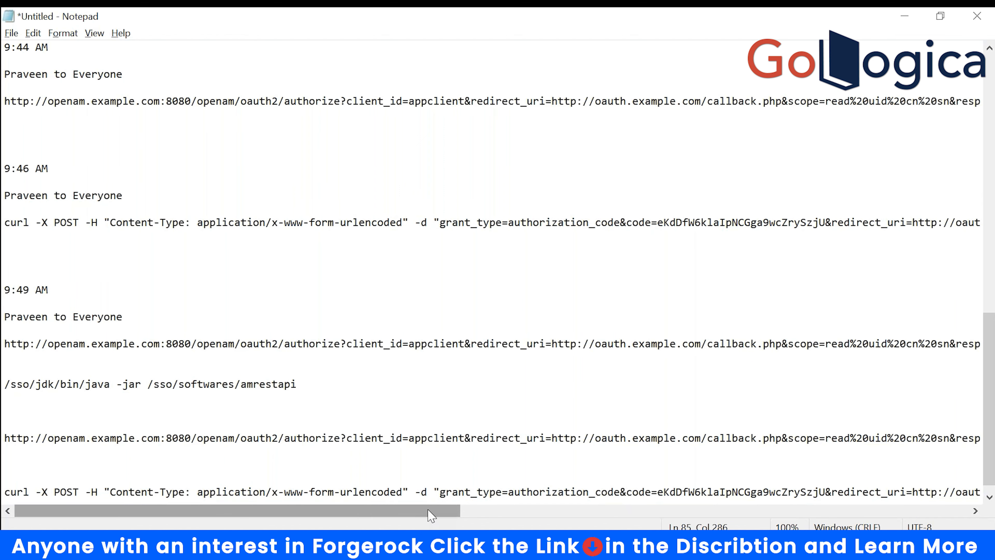
left_click_drag(429, 512, 512, 517)
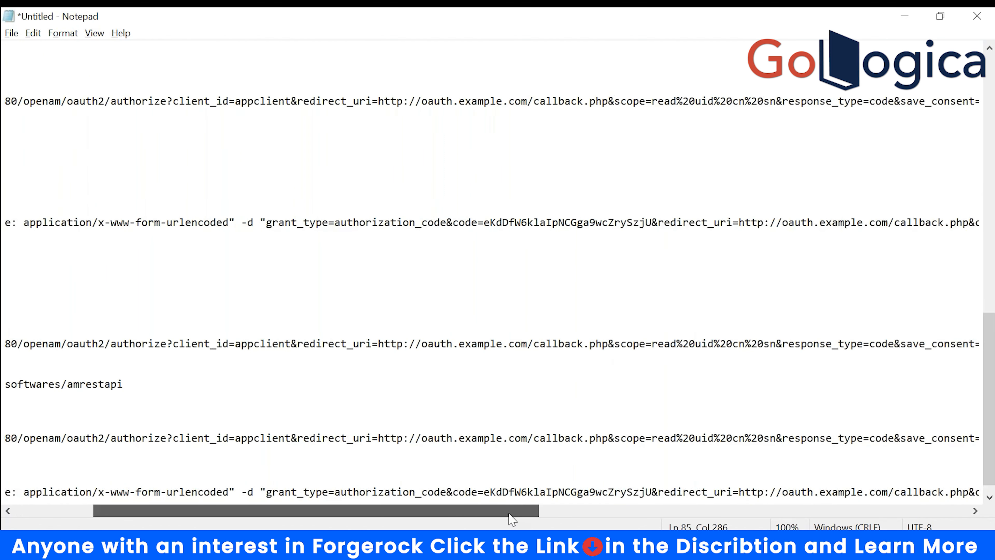
left_click(479, 492)
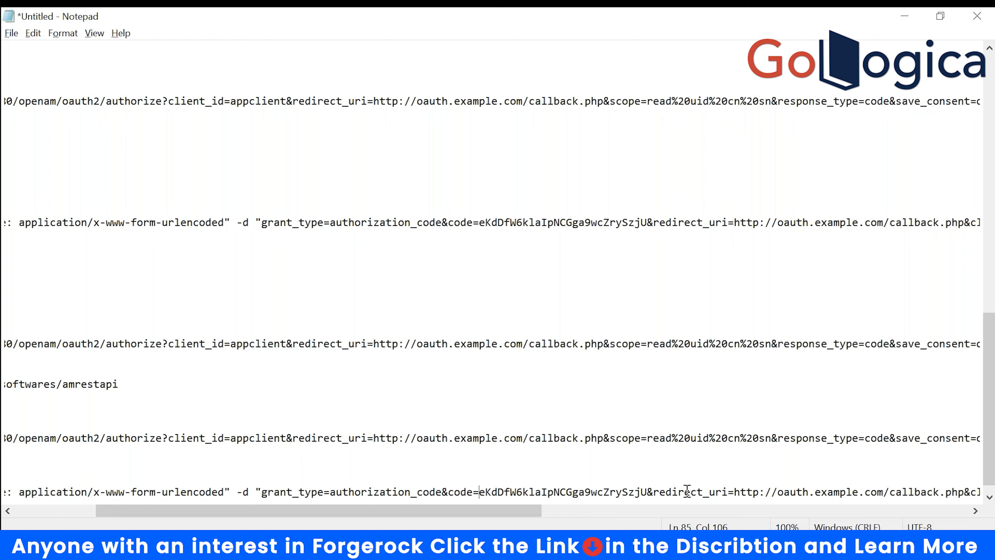
left_click(648, 490, "shift")
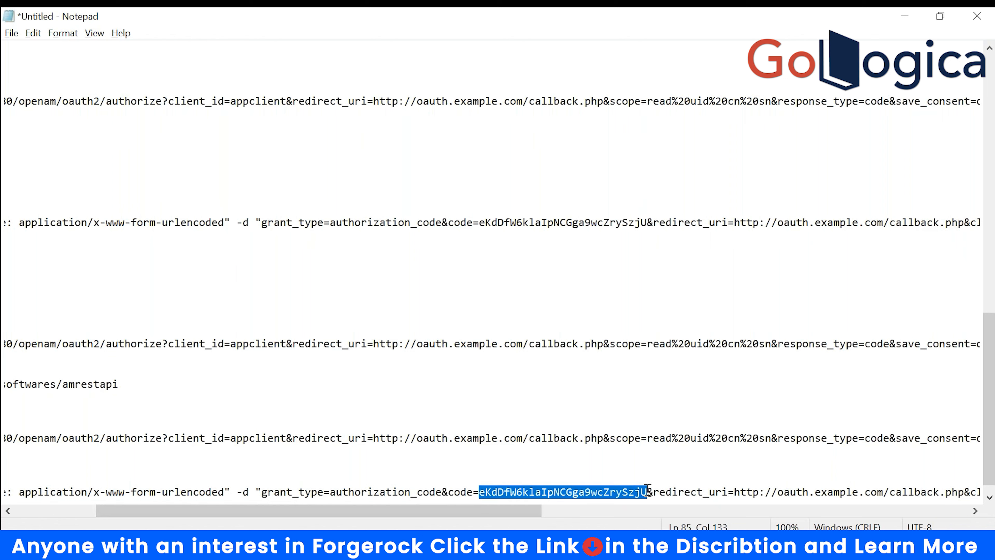
left_click(514, 547)
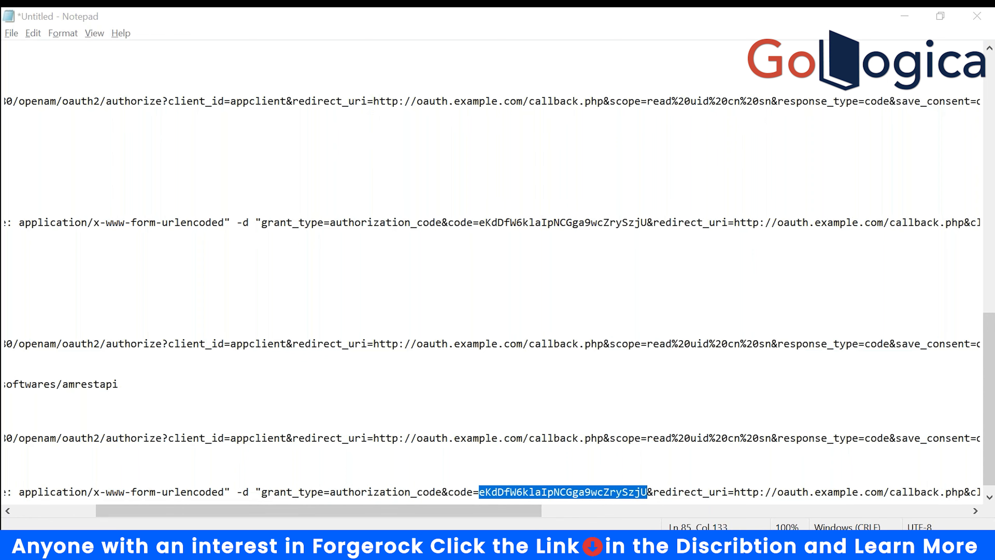
left_click(622, 504)
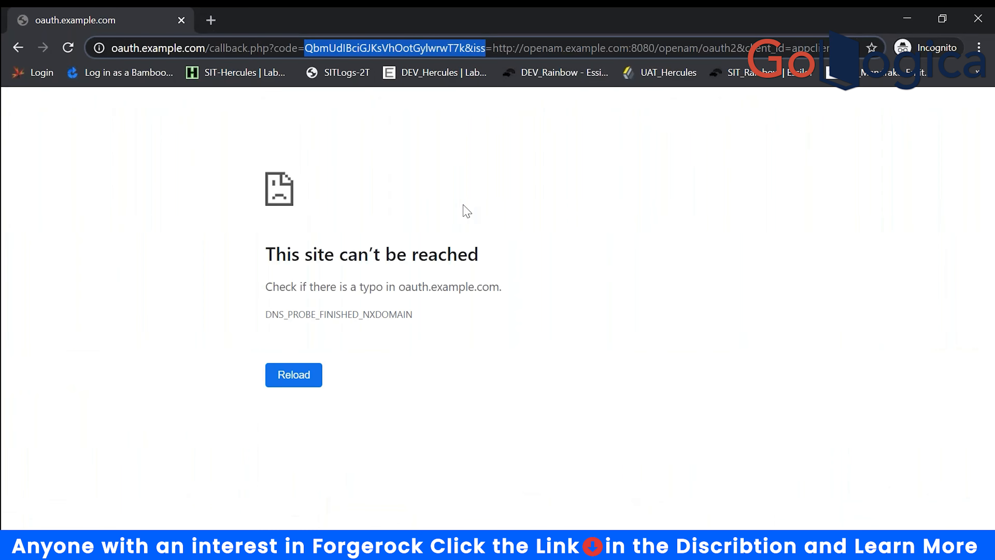
key("alt+Tab")
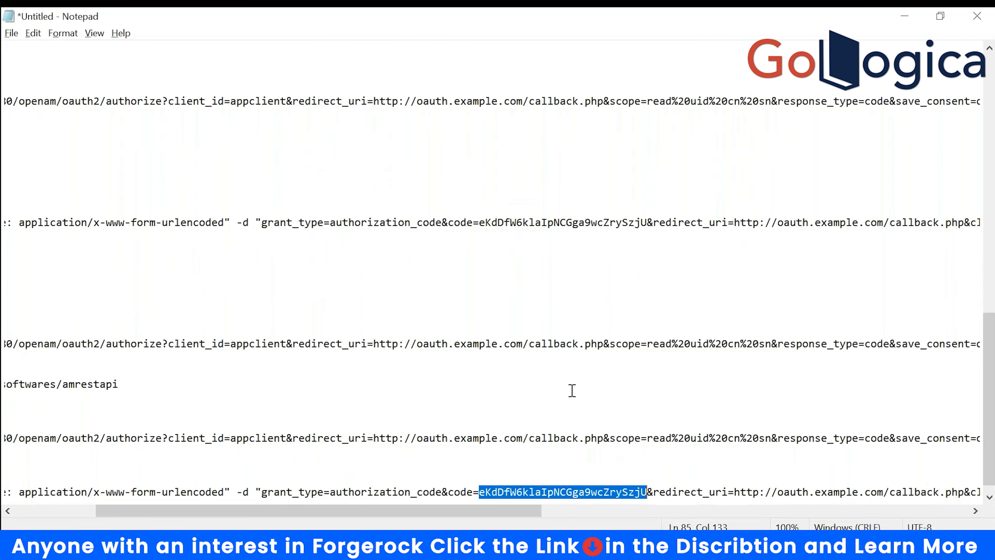
type("QbmUdIBciGJKsVhOotGylwrwT7k&iss")
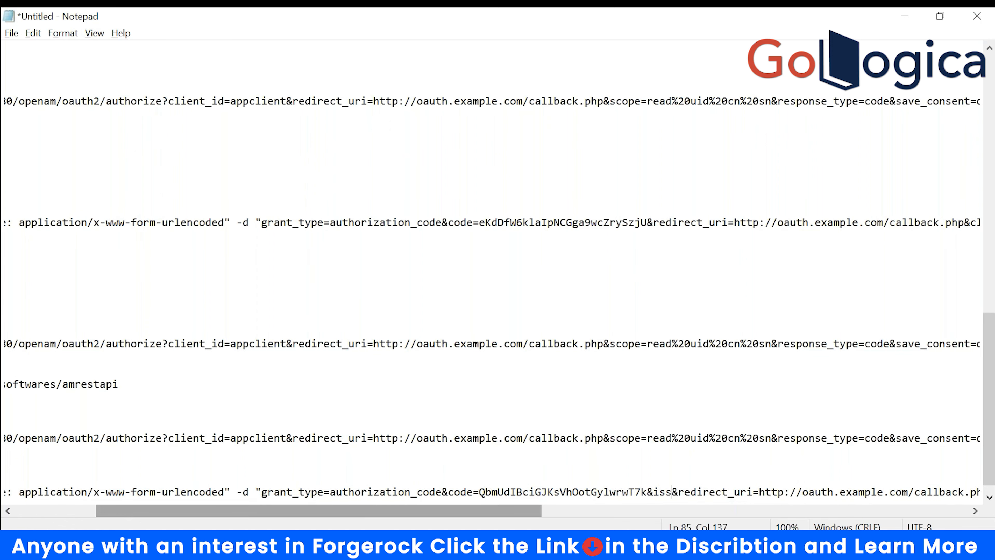
left_click_drag(256, 510, 56, 515)
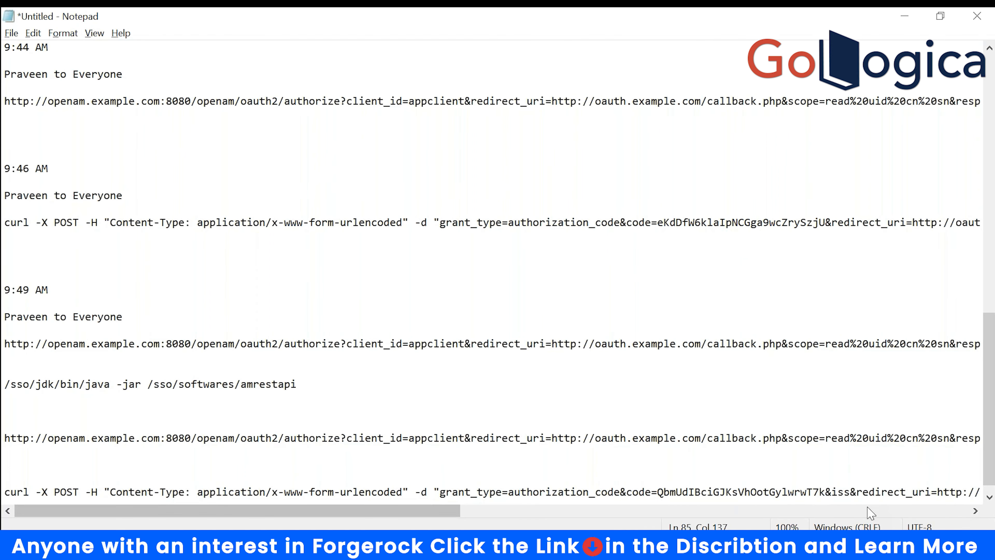
key("BackSpace")
key("BackSpace")
key("BackSpace")
key("BackSpace")
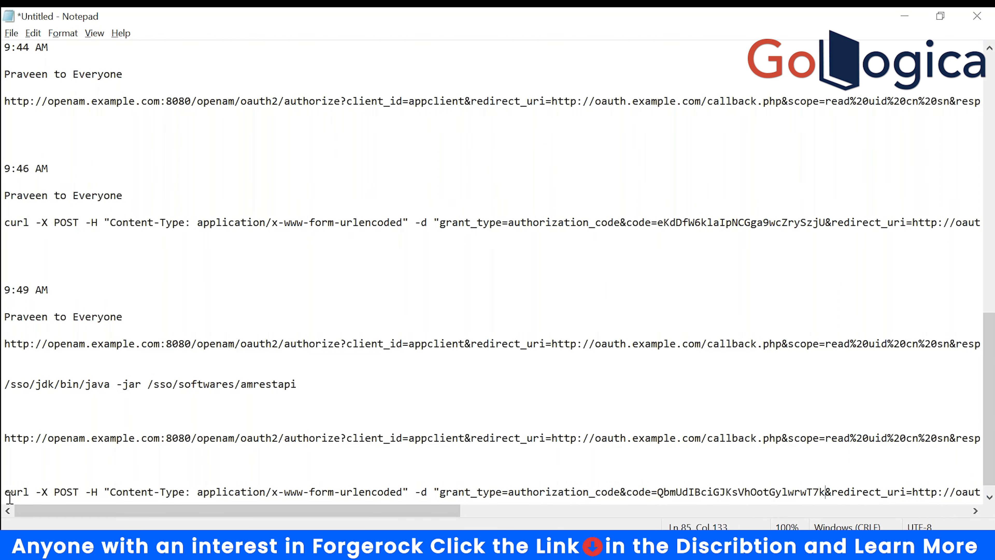
- Copy the updated curl token request line
left_click_drag(6, 495, 470, 506)
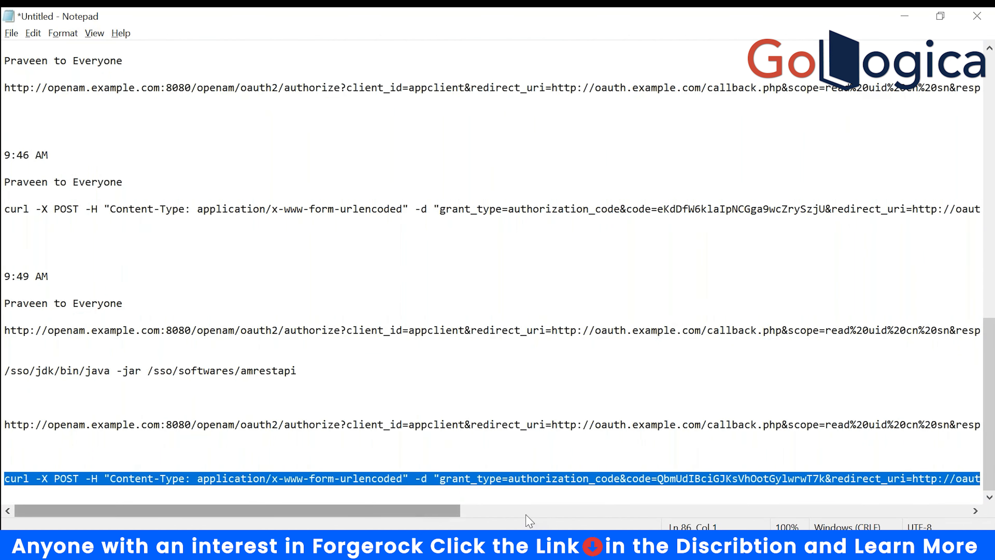
left_click_drag(531, 510, 823, 510)
left_click_drag(666, 511, 884, 510)
key("alt+Tab")
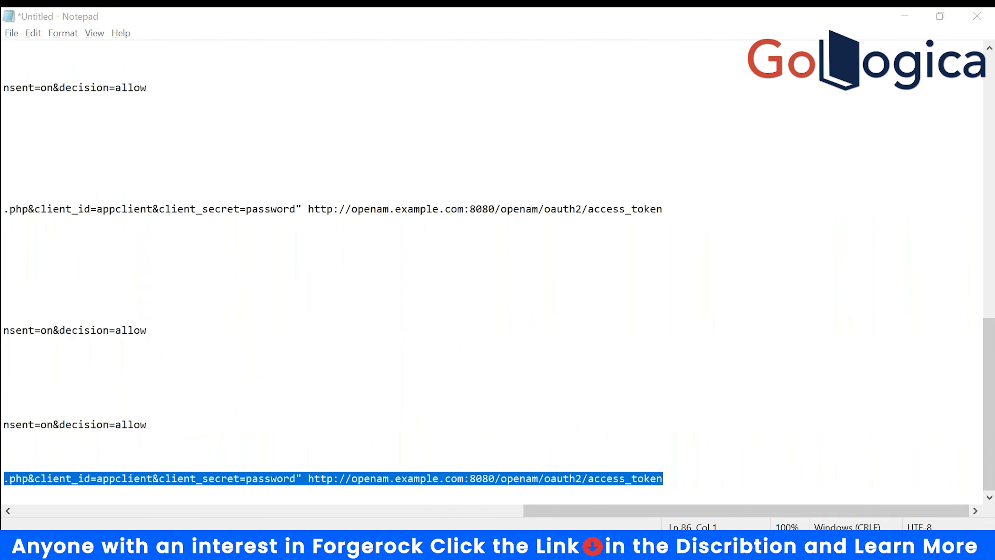
key("alt+Tab")
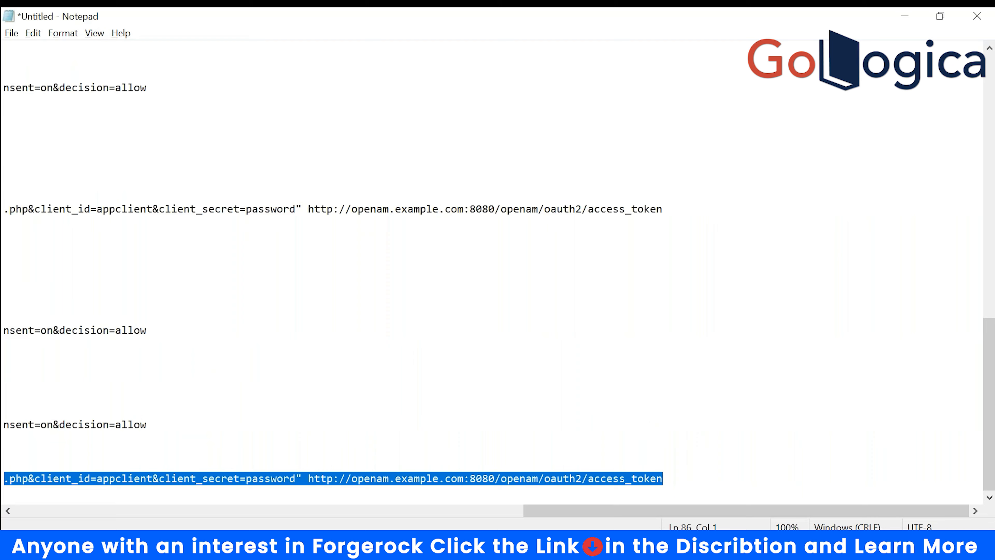
key("alt+Tab")
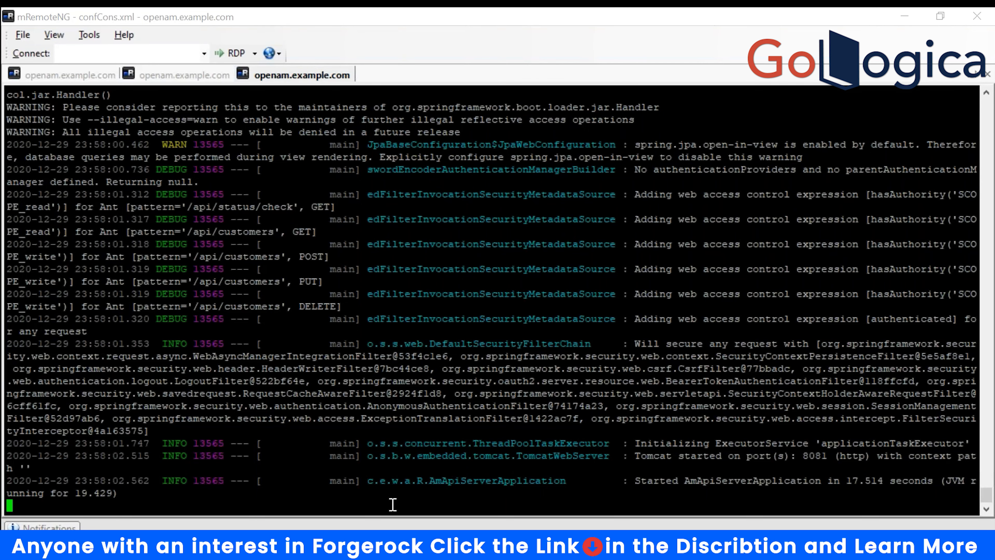
- Stop the API server, run the pasted curl request for an access token, then restart the AmApiServer jar
key("ctrl+c")
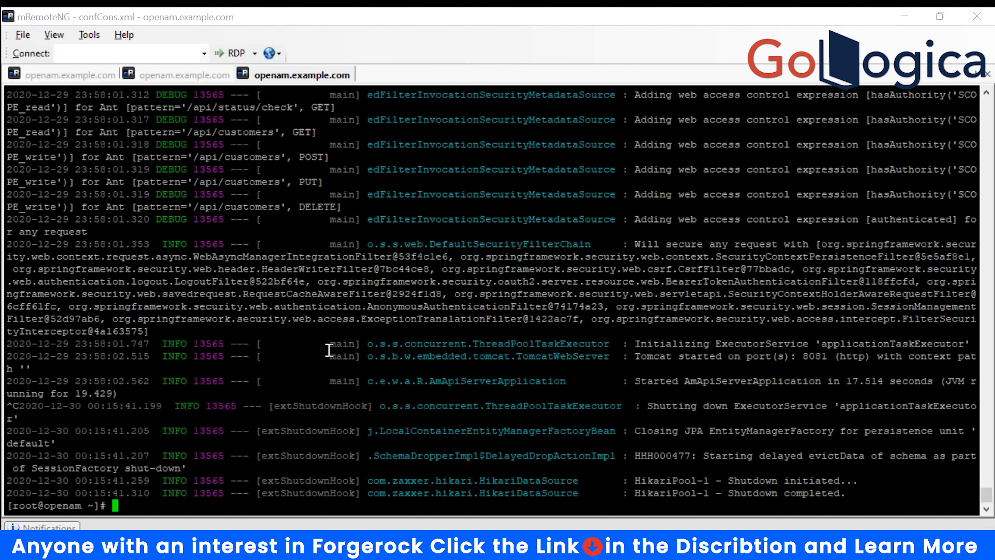
right_click(148, 504)
key("Return")
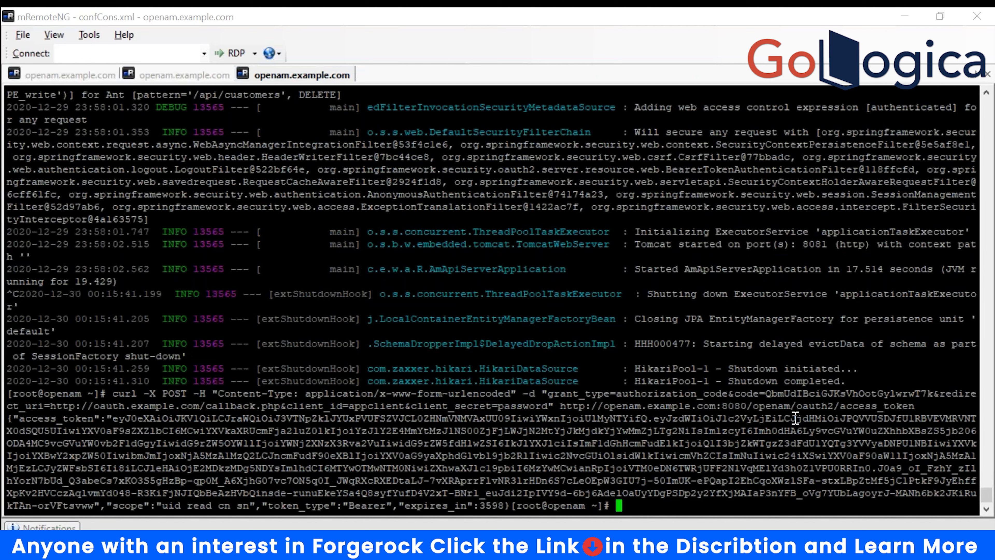
key("Up")
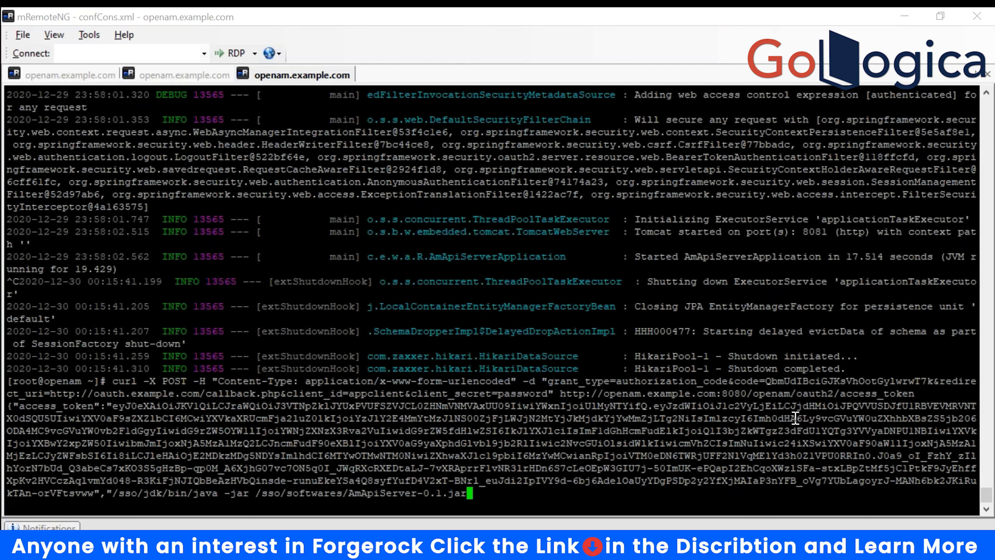
key("Return")
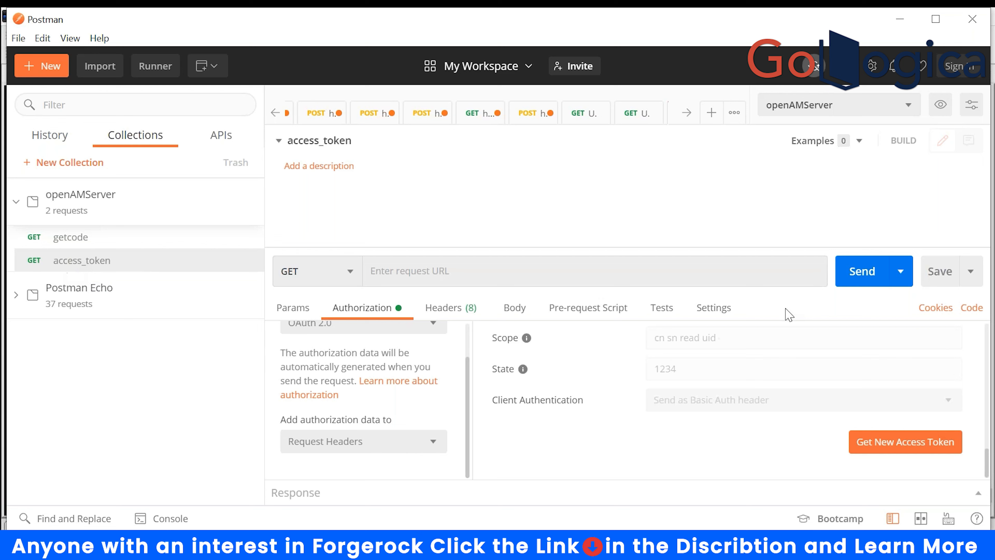
- Keep OAuth 2.0 as the access_token request's authorization type and select the existing accesstoken value
scroll(789, 388, "up", 4)
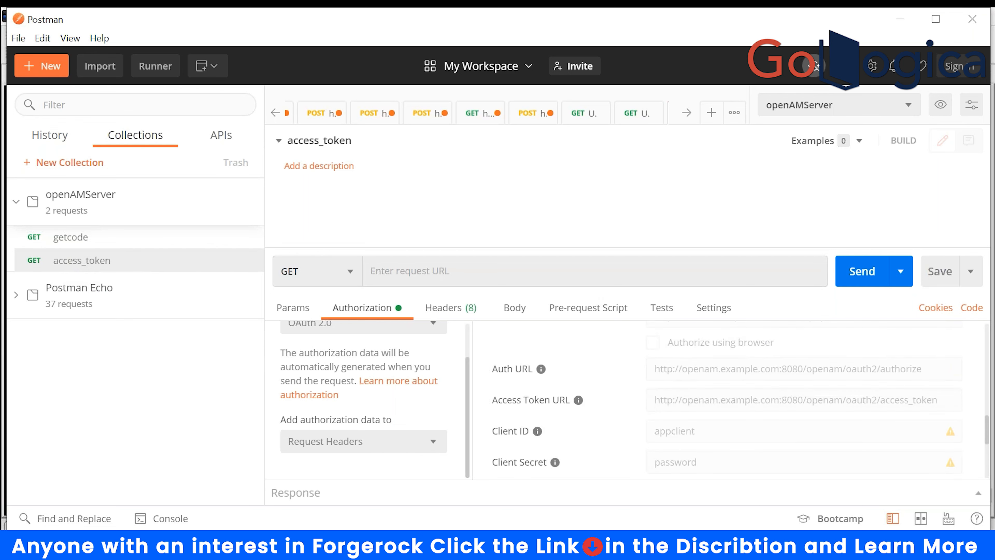
scroll(409, 435, "up", 2)
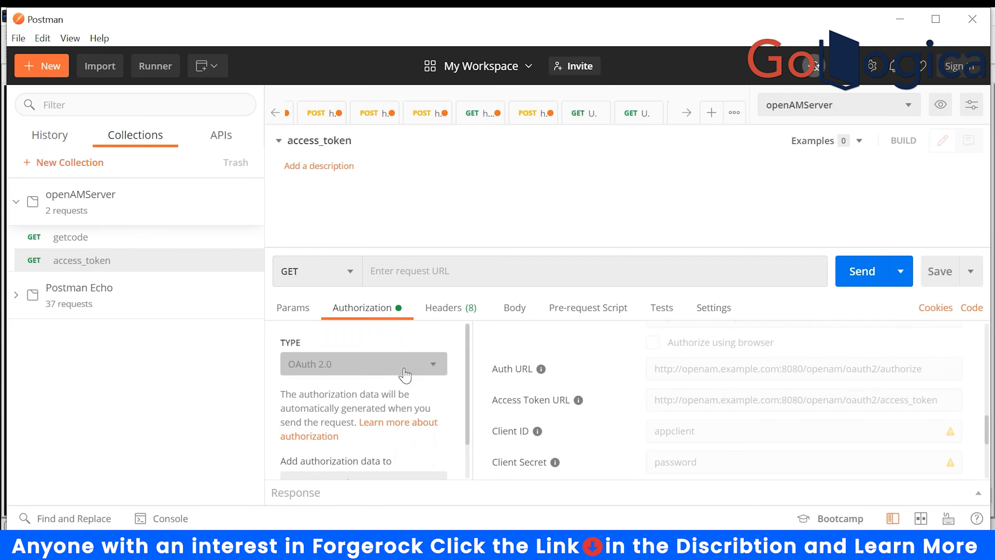
scroll(446, 435, "down", 1)
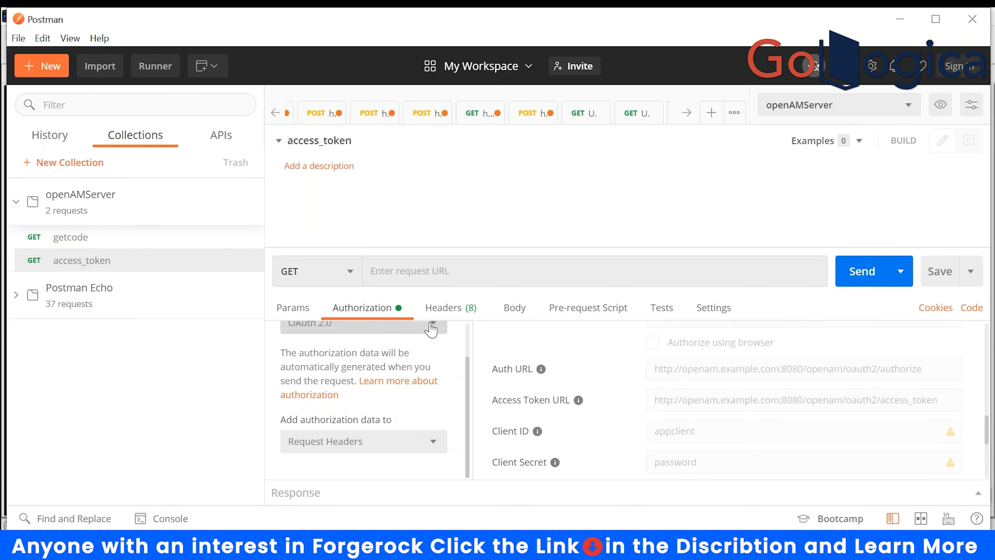
left_click(428, 325)
left_click(331, 256)
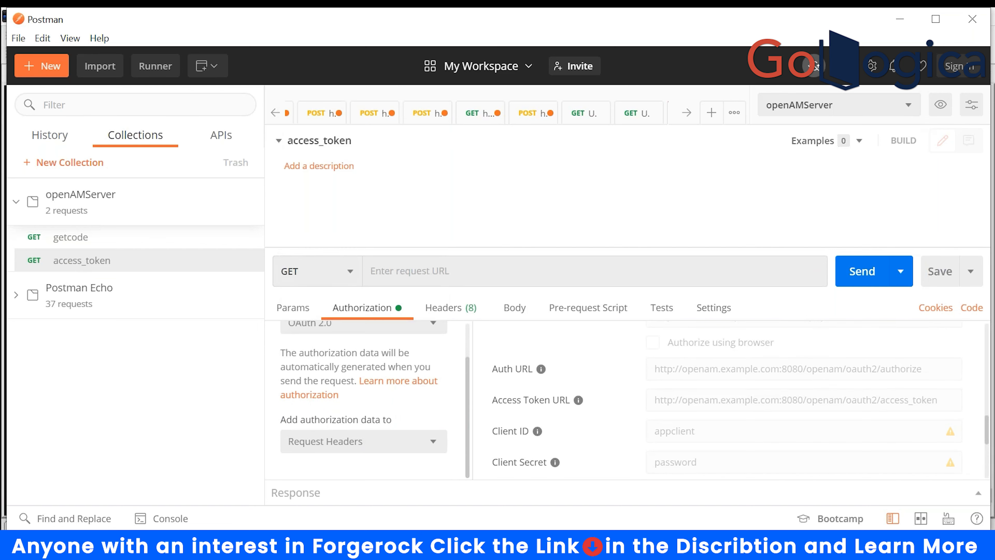
scroll(604, 470, "down", 2)
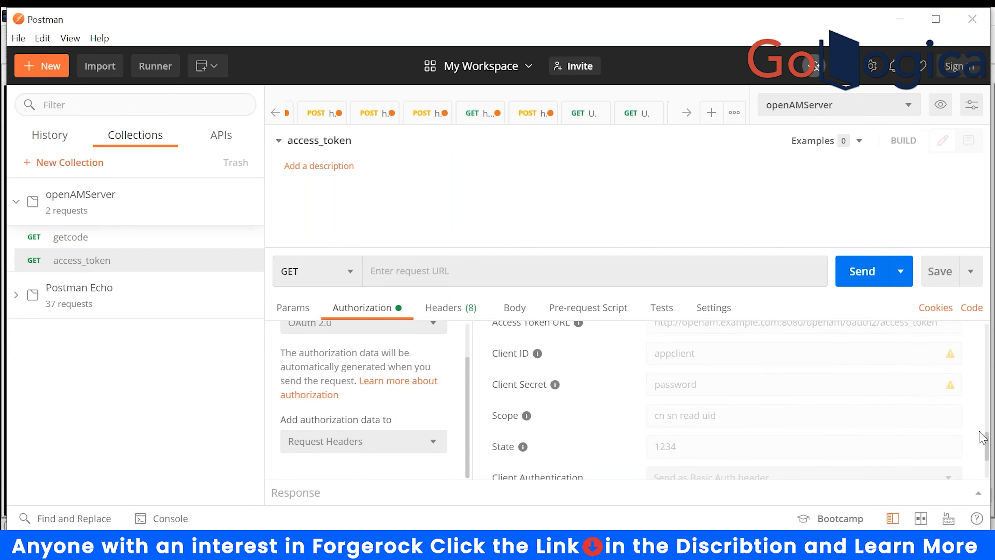
scroll(989, 394, "up", 3)
scroll(989, 394, "up", 5)
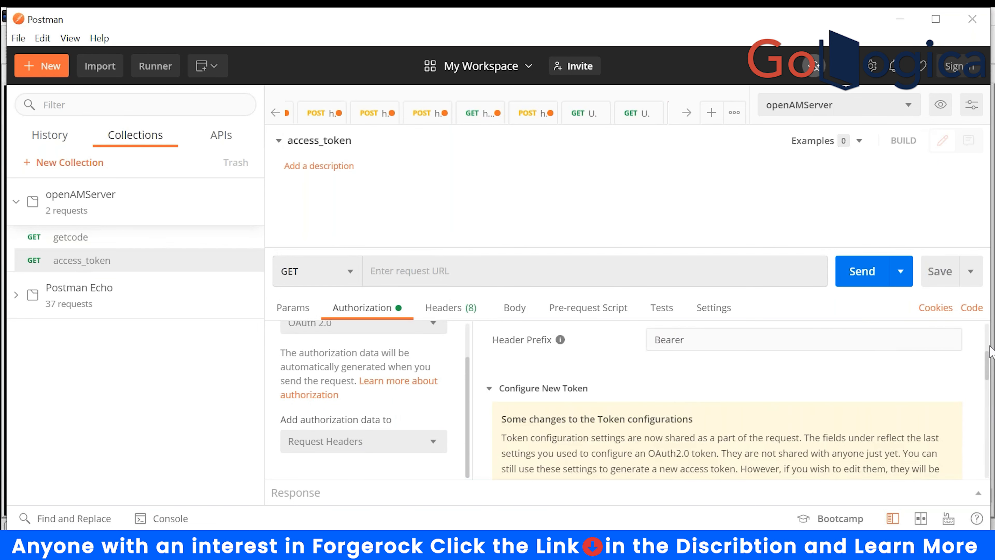
left_click(848, 428)
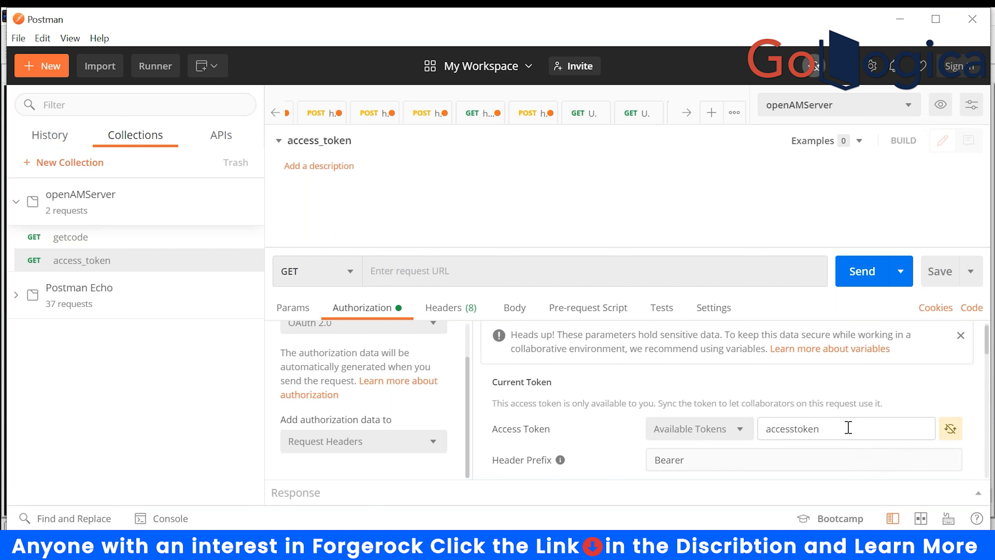
scroll(848, 427, "down", 3)
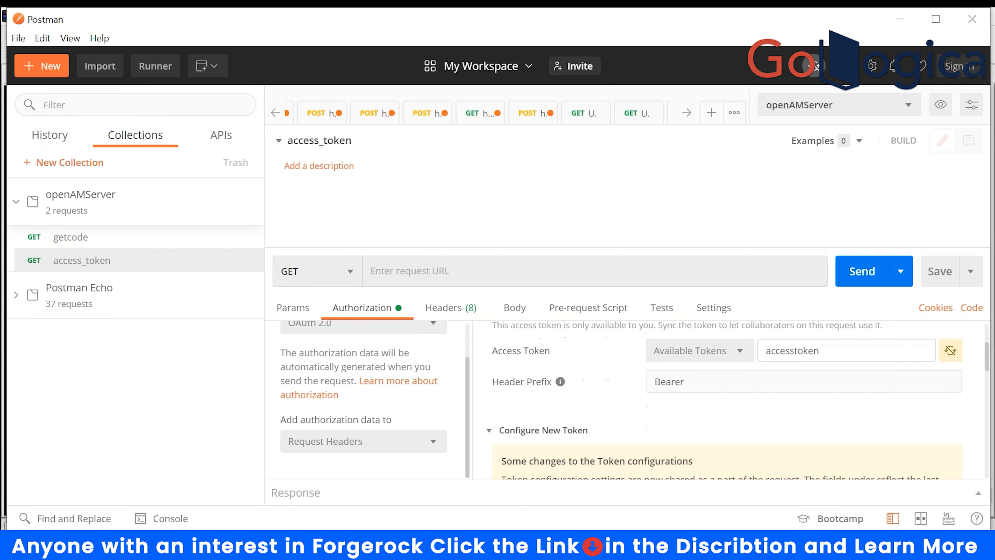
scroll(677, 448, "down", 6)
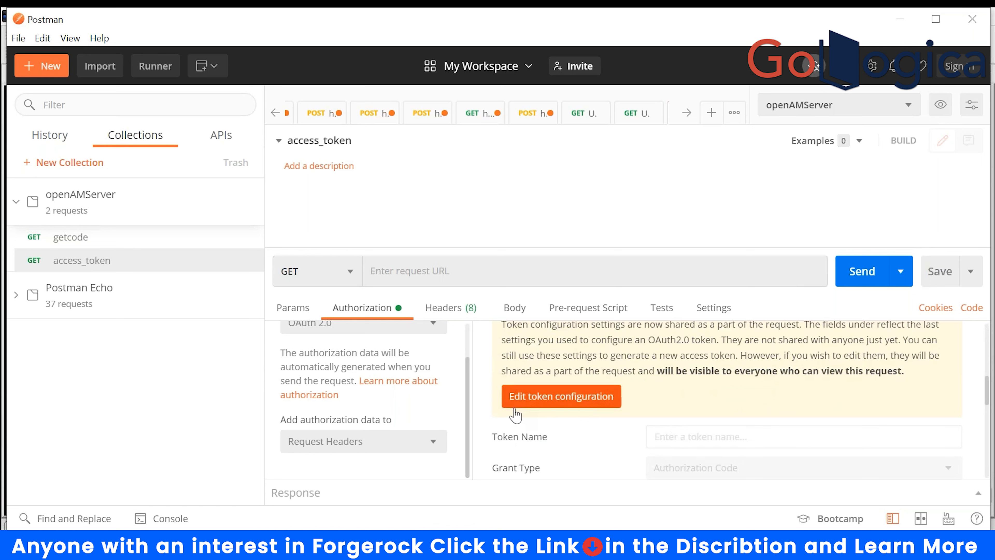
- Name the token 'access token', keep the Authorization Code grant, and request a new access token
left_click(571, 399)
left_click(672, 437)
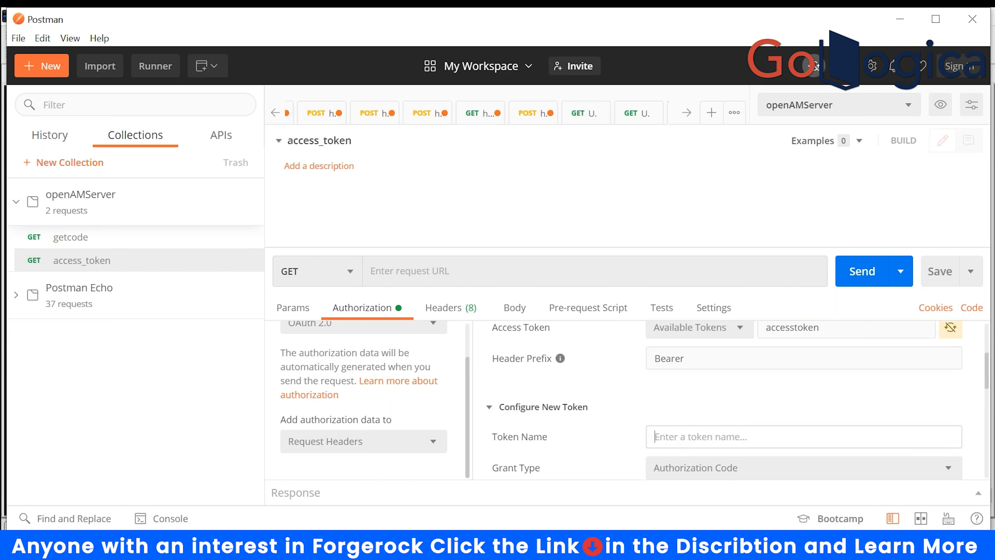
type("access token")
scroll(744, 411, "down", 4)
scroll(762, 400, "up", 2)
left_click(762, 400)
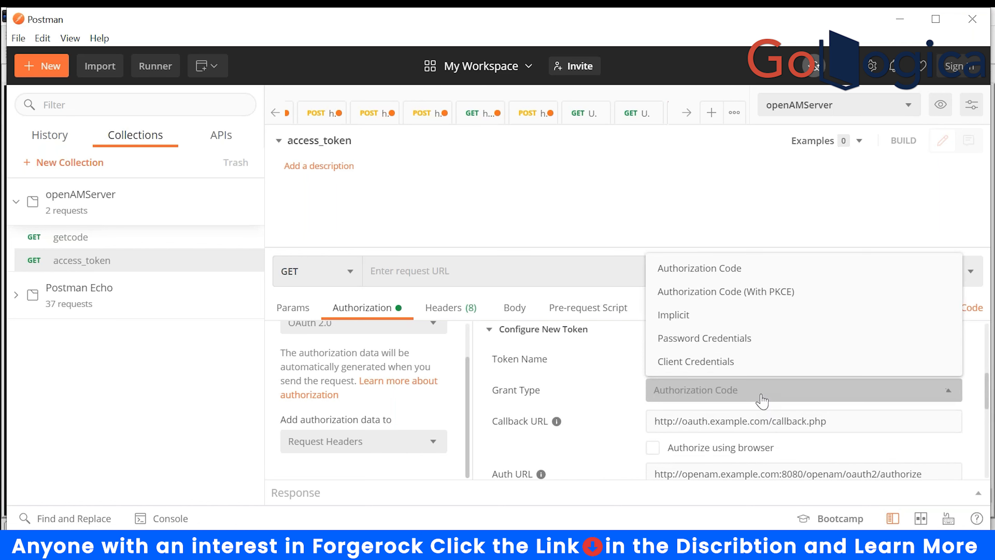
left_click(761, 400)
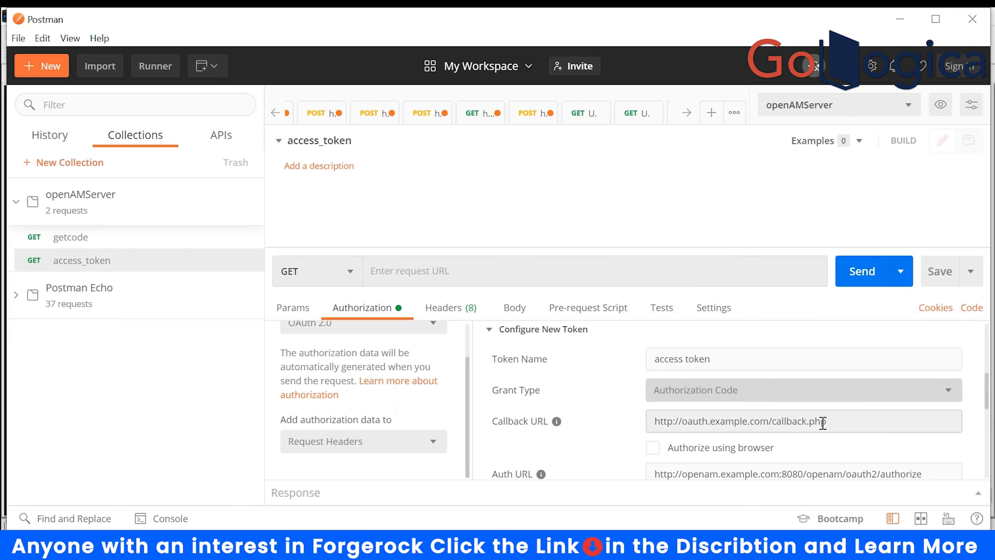
scroll(748, 345, "down", 2)
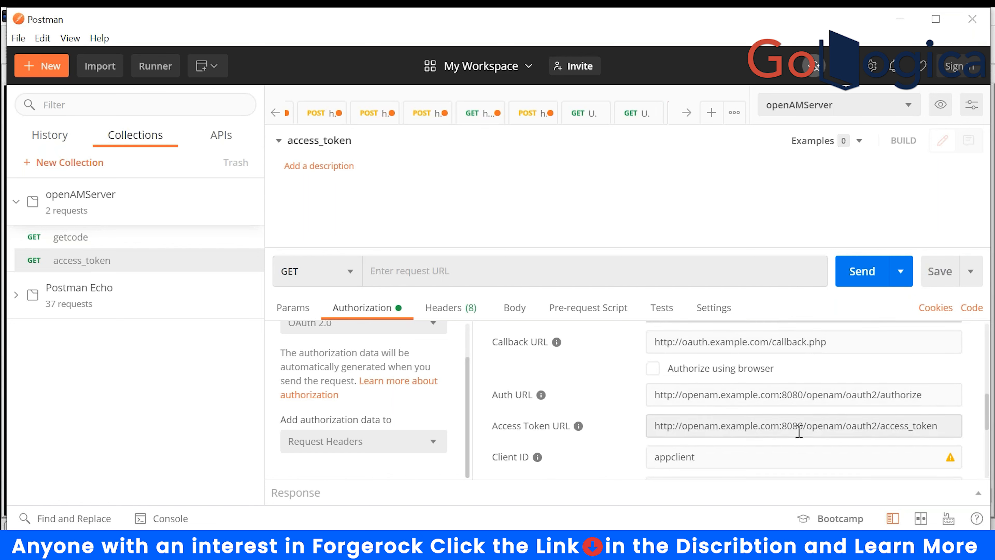
scroll(797, 429, "down", 4)
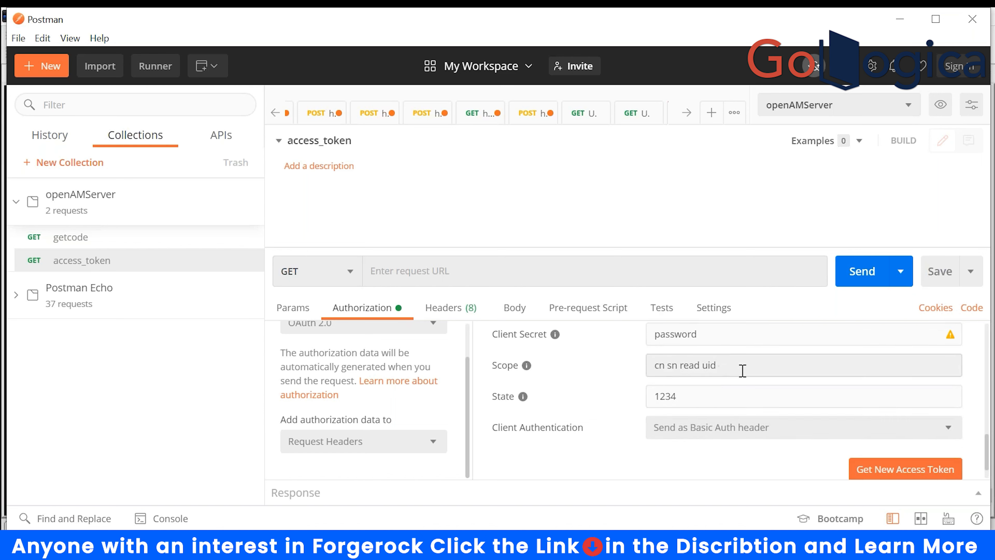
left_click(878, 474)
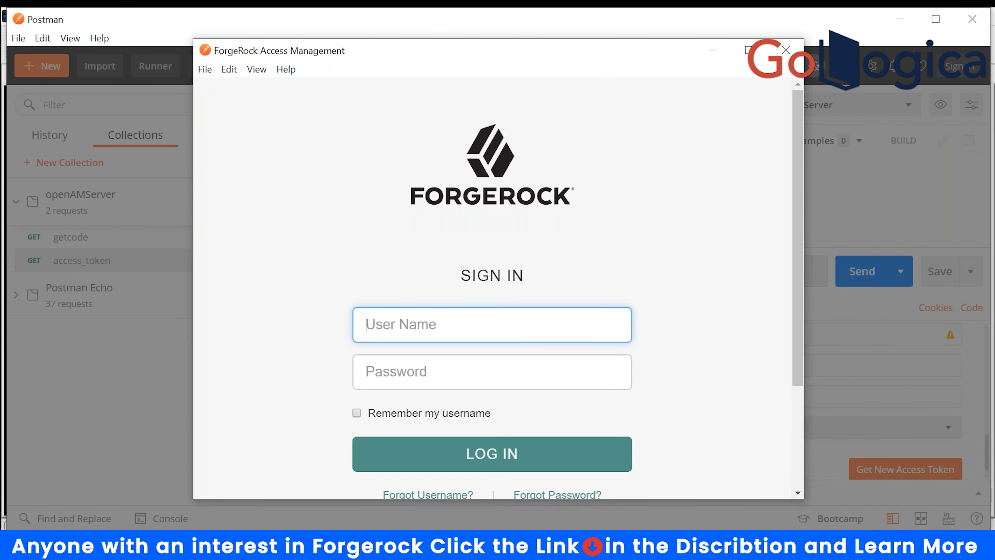
- Sign in to ForgeRock as user.1 with its password
scroll(486, 325, "down", 2)
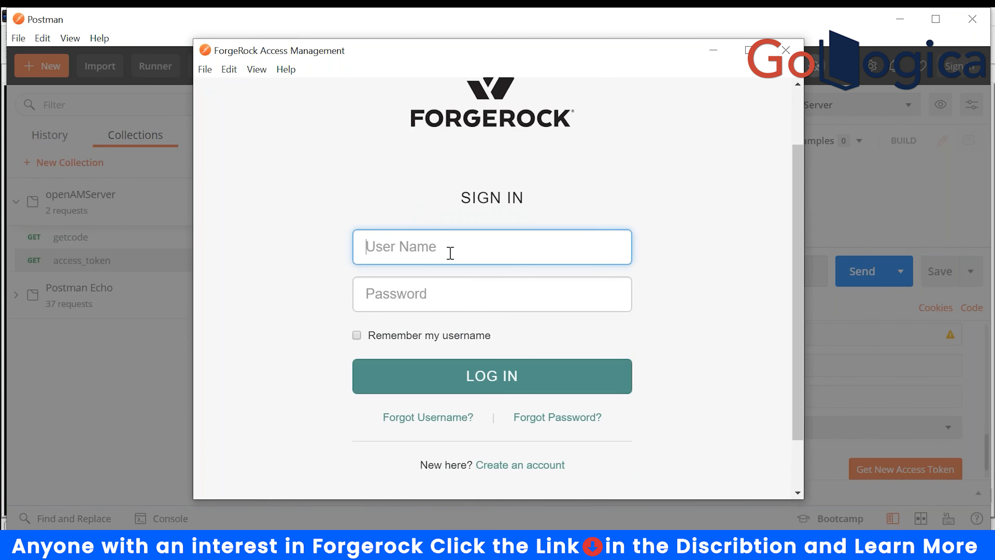
type("user.1")
key("Tab")
type("••••••")
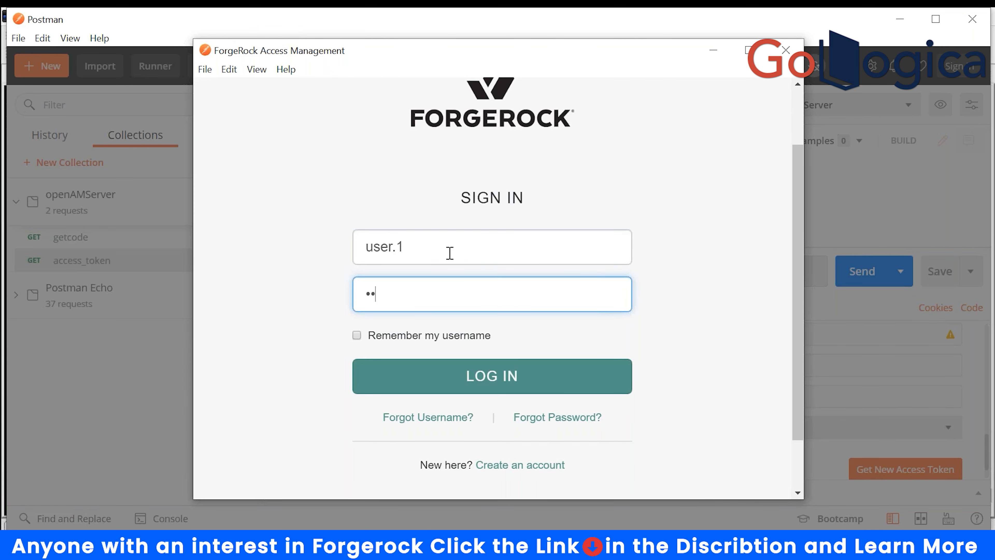
type("••")
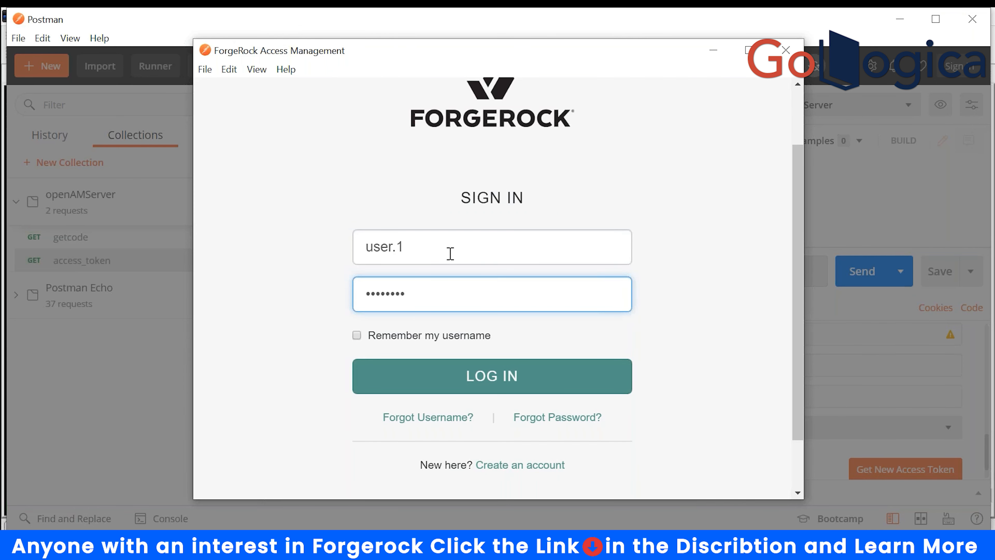
left_click(485, 387)
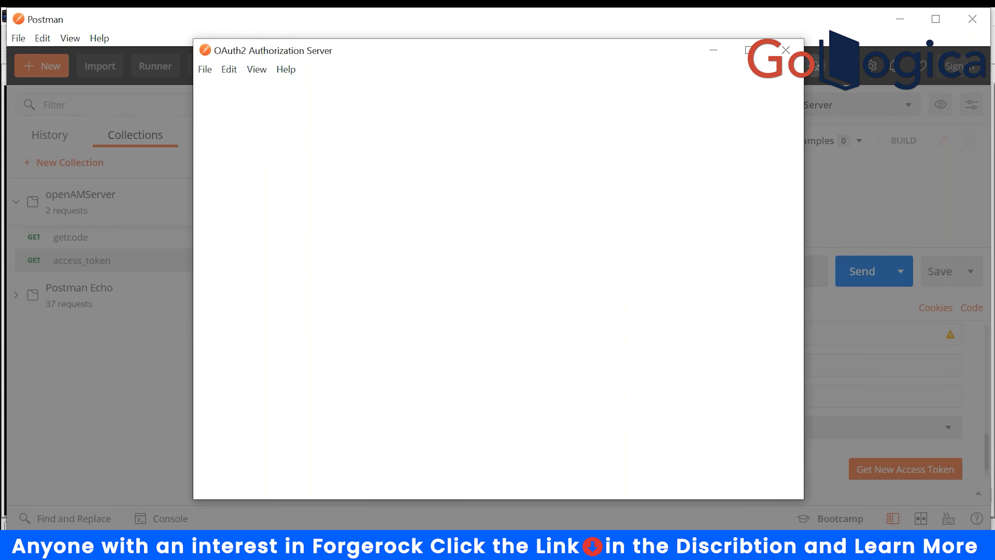
- Tick Save Consent and allow the application's access request, repeating Allow when it stalls
scroll(433, 369, "down", 5)
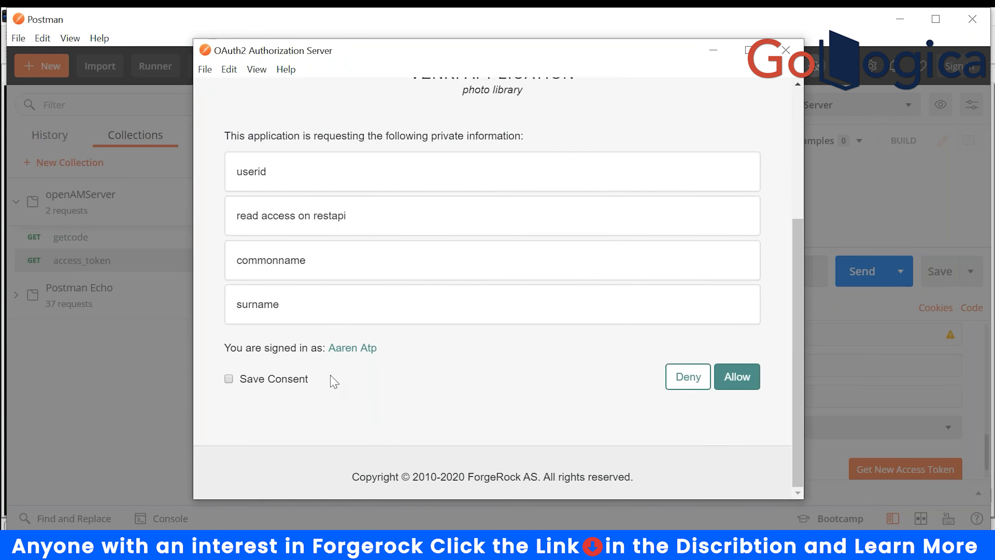
left_click(228, 378)
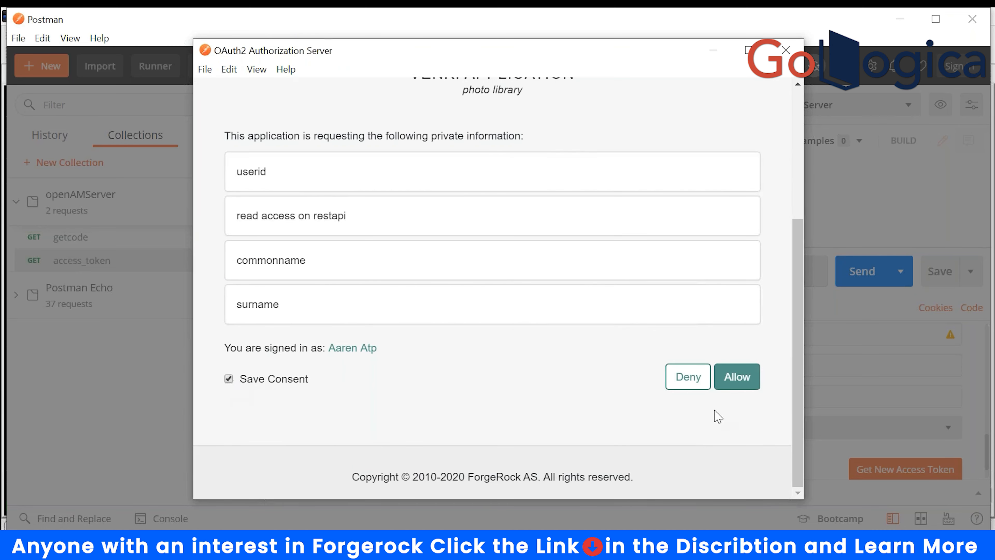
left_click(741, 380)
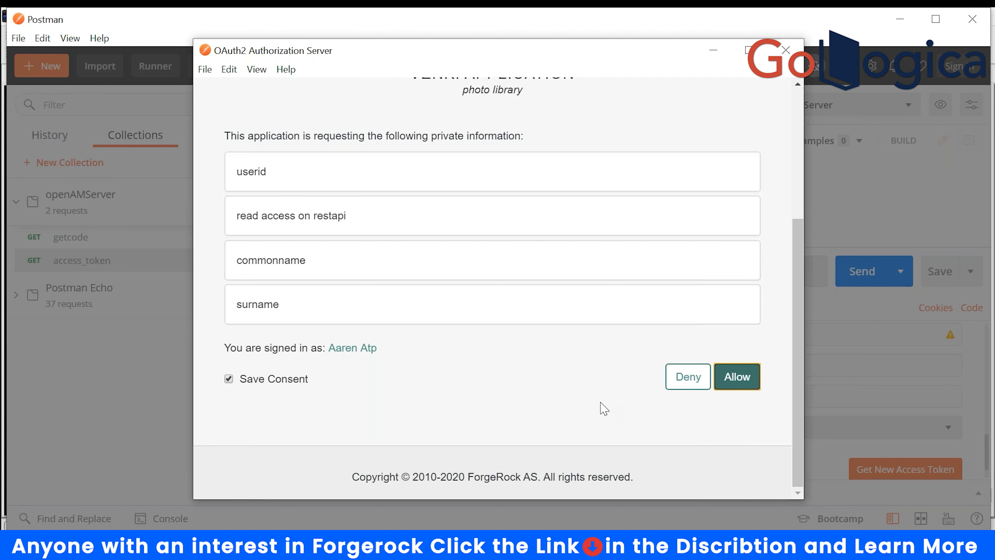
scroll(729, 414, "up", 5)
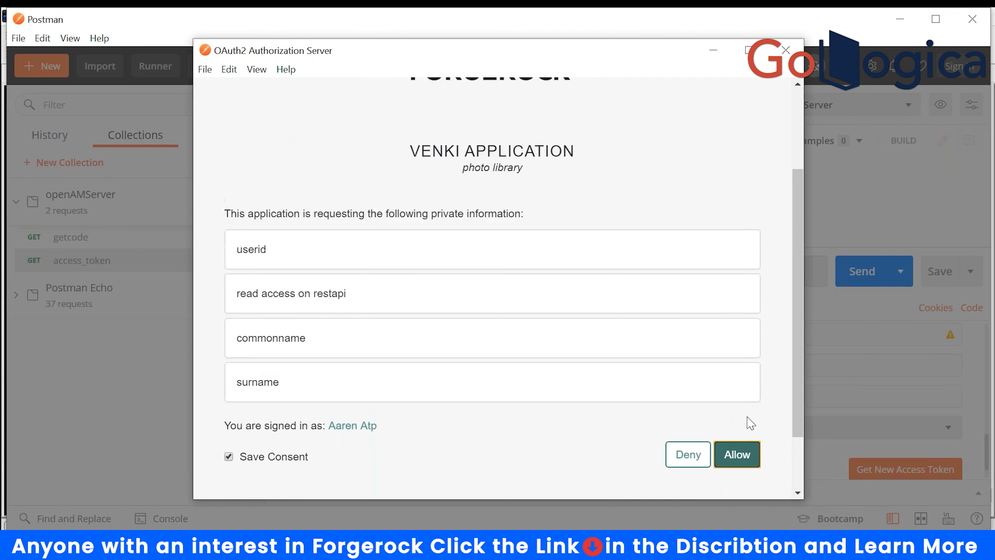
scroll(744, 416, "down", 5)
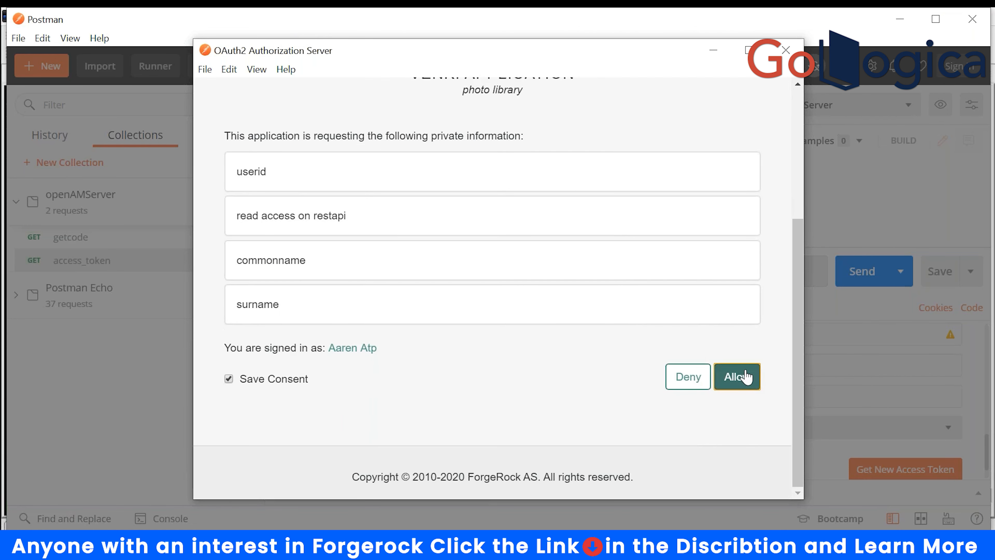
left_click(736, 381)
scroll(630, 389, "up", 3)
scroll(631, 388, "down", 3)
left_click(741, 375)
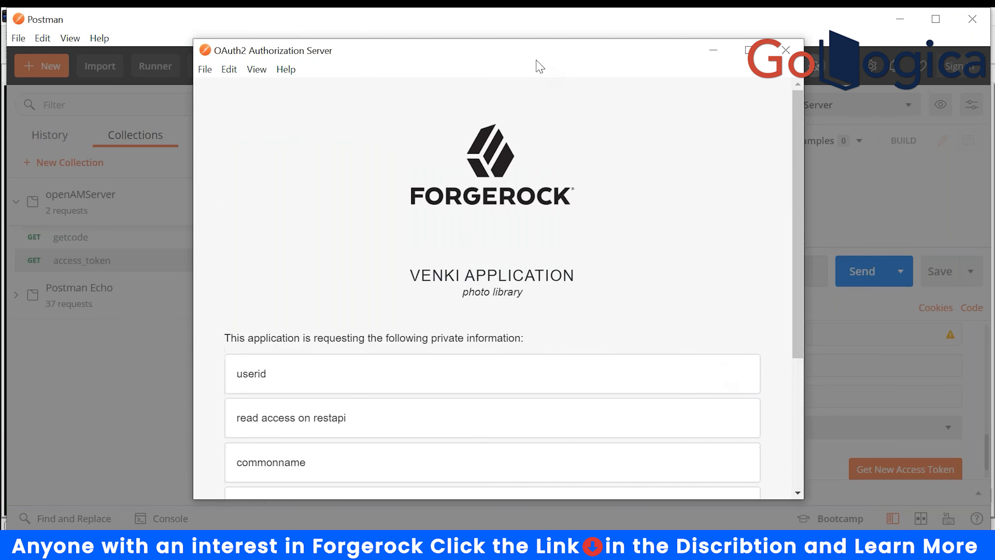
- Close the stalled consent window, retry, allow access again and proceed to the issued token
left_click(775, 125)
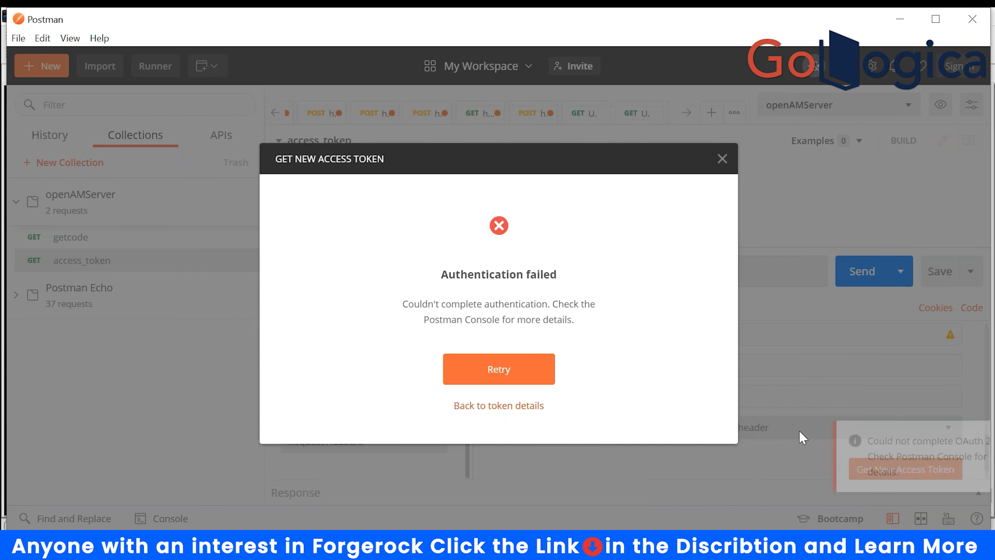
left_click(494, 368)
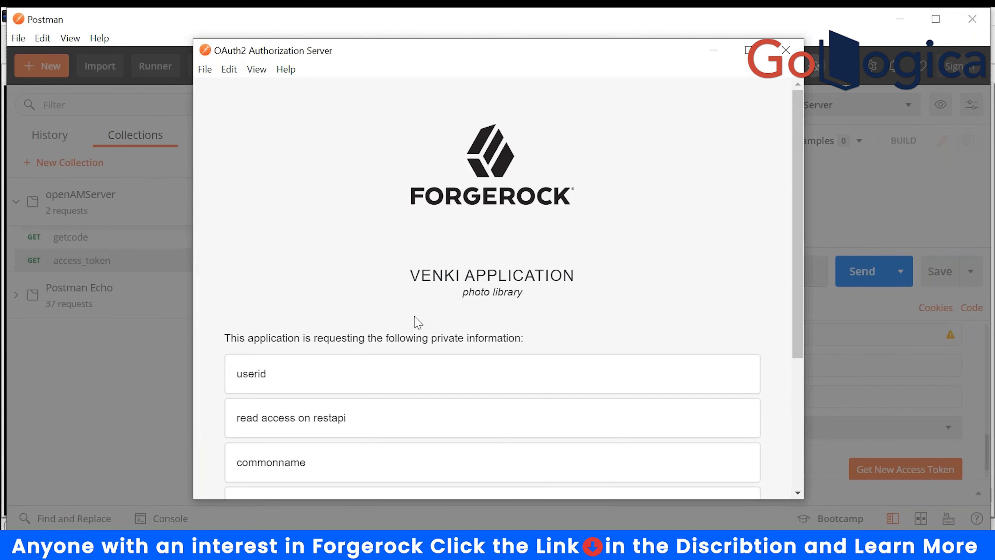
scroll(418, 320, "down", 5)
left_click(228, 379)
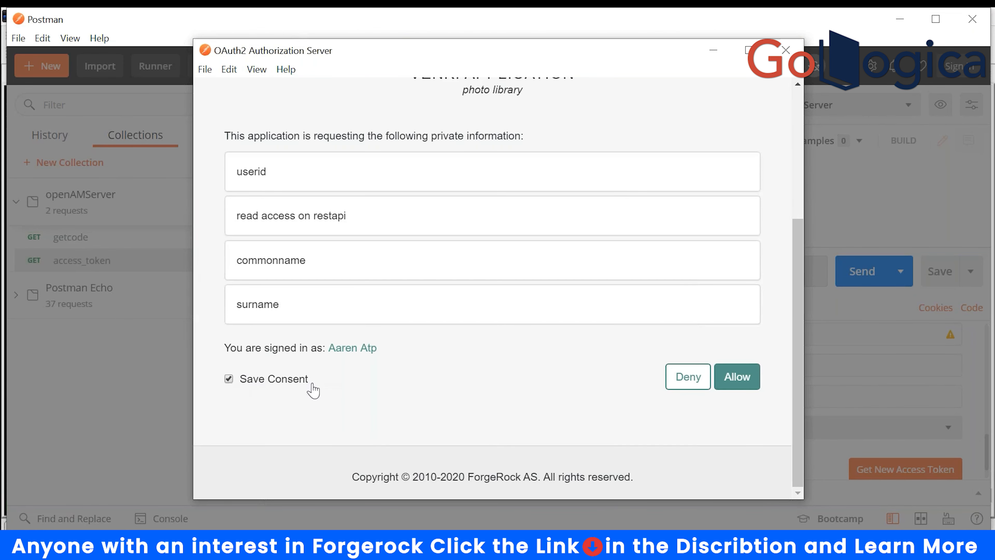
left_click(736, 380)
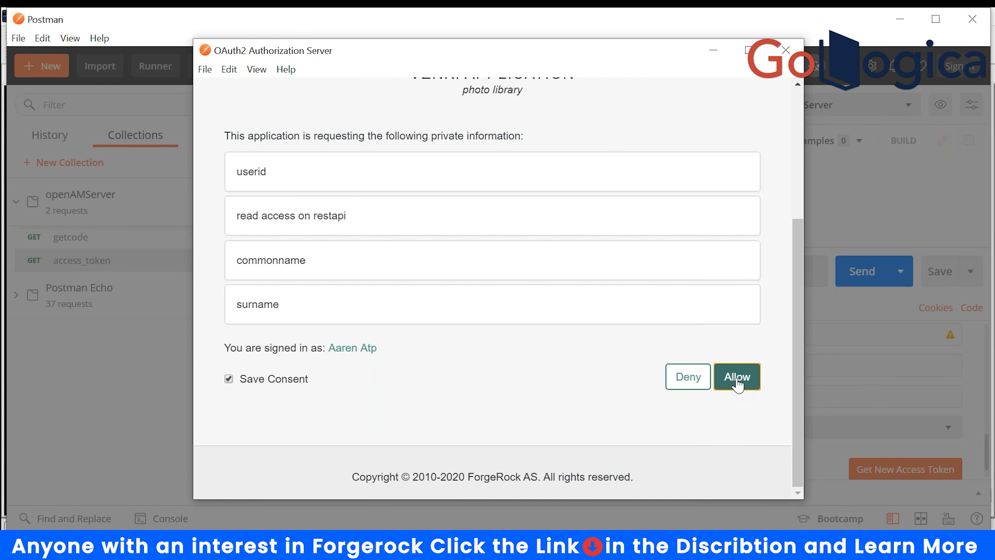
left_click(229, 378)
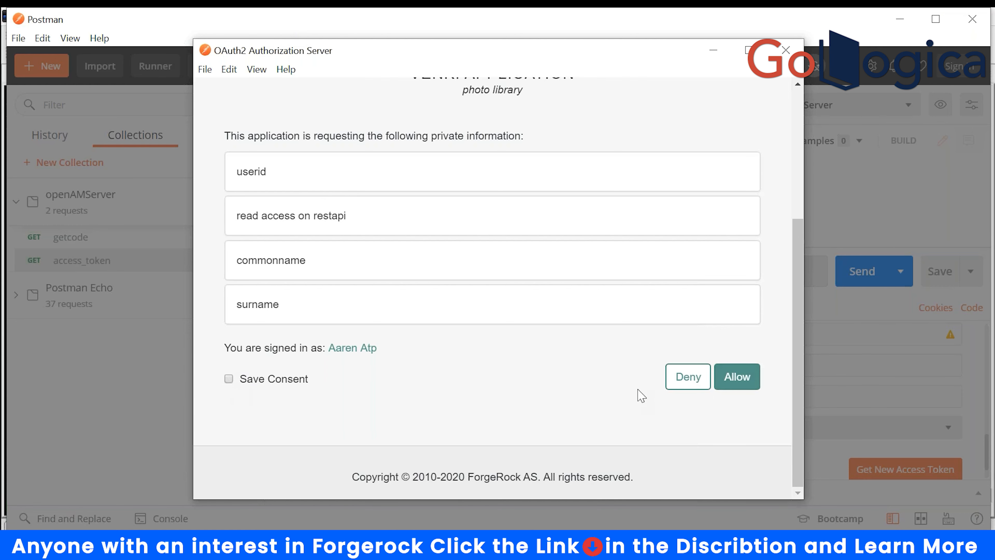
left_click(738, 377)
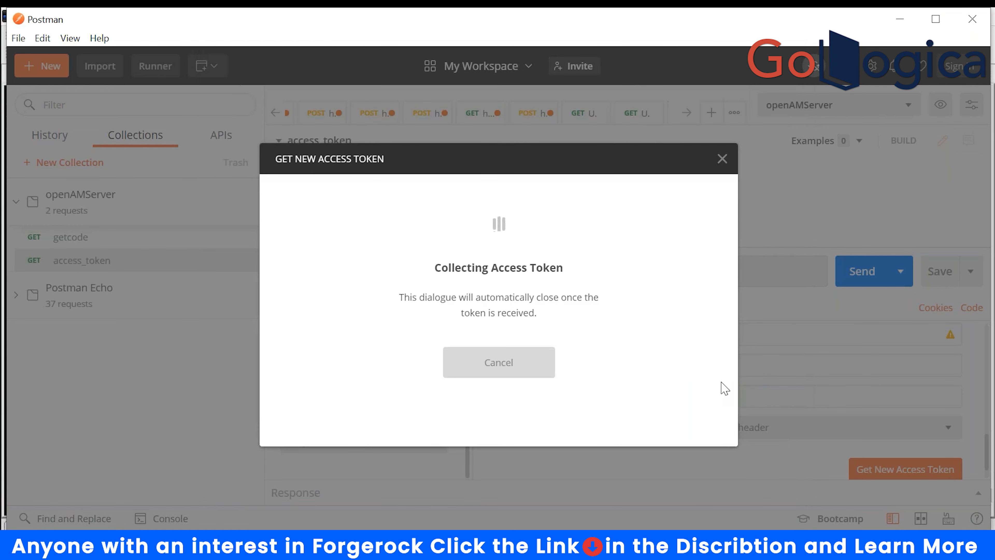
left_click(511, 362)
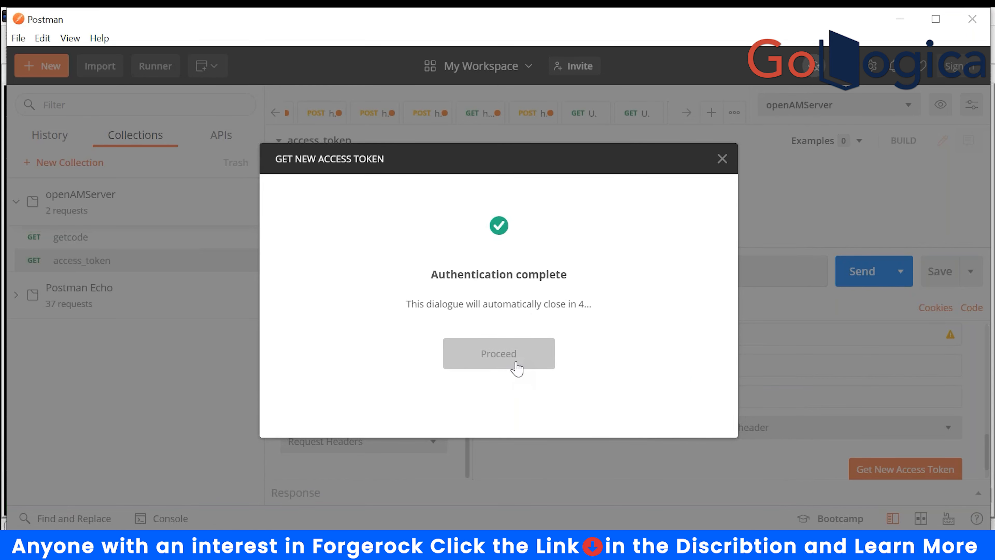
- Save the new token value as openAMServer's Access_Token variable and close the token manager
double_click(601, 317)
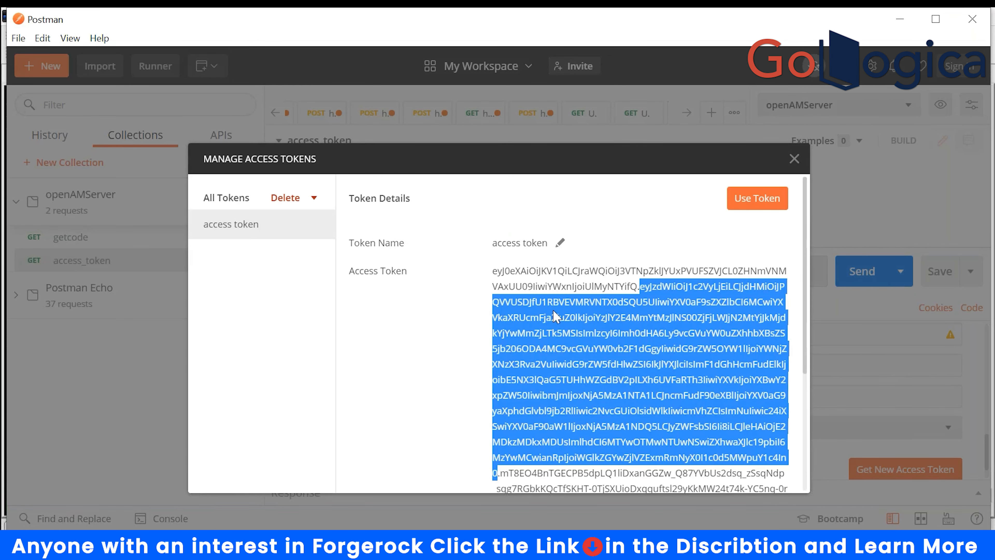
left_click(545, 314)
left_click_drag(494, 273, 646, 388)
right_click(638, 273)
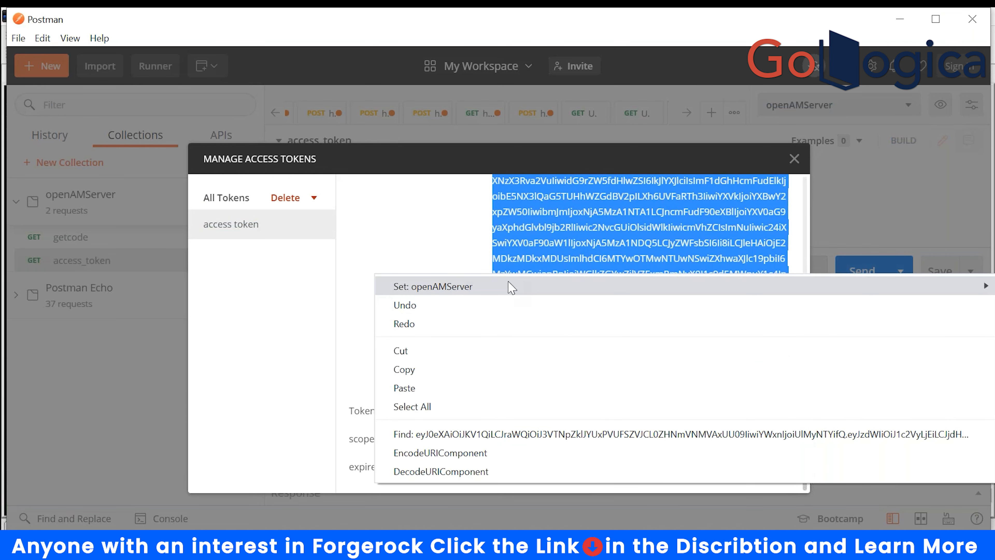
mouse_move(472, 290)
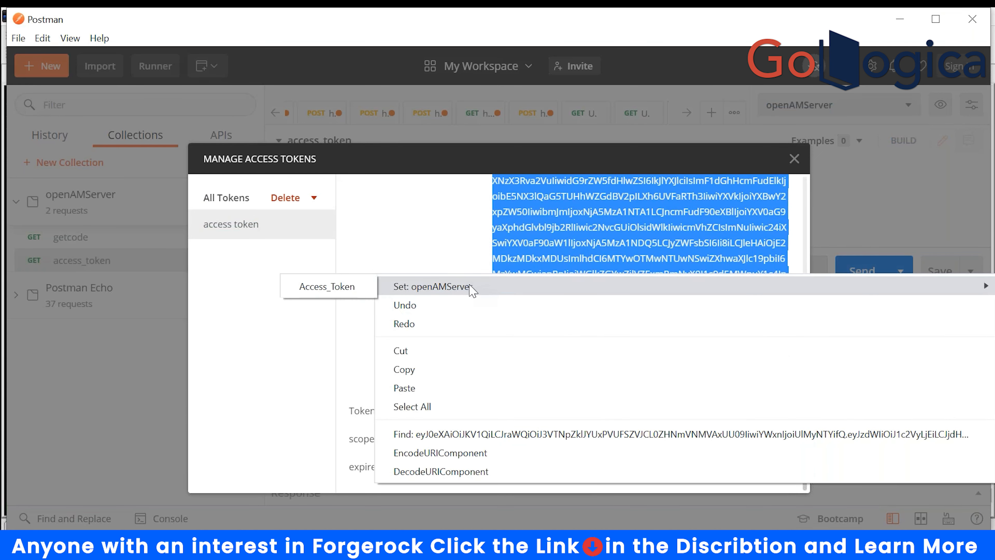
left_click(349, 286)
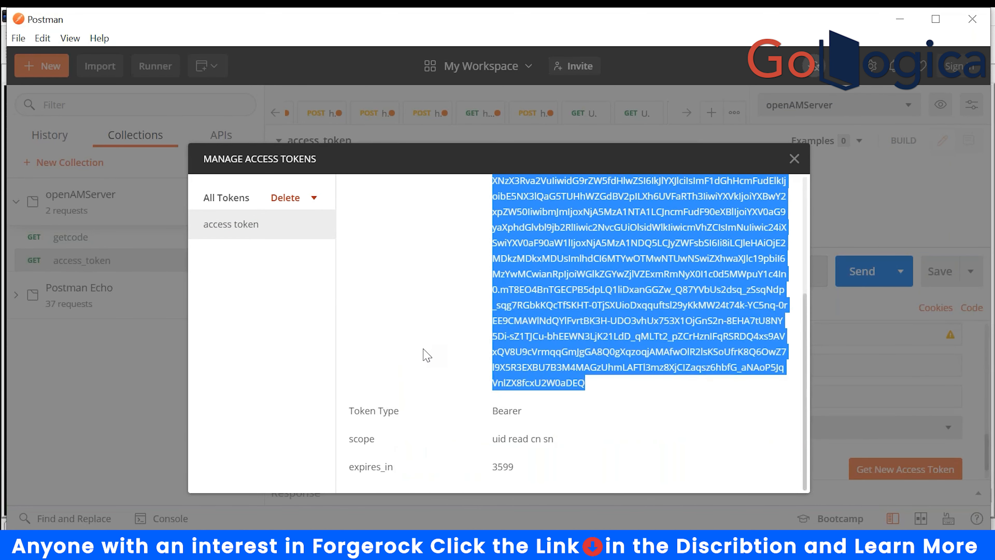
left_click(794, 159)
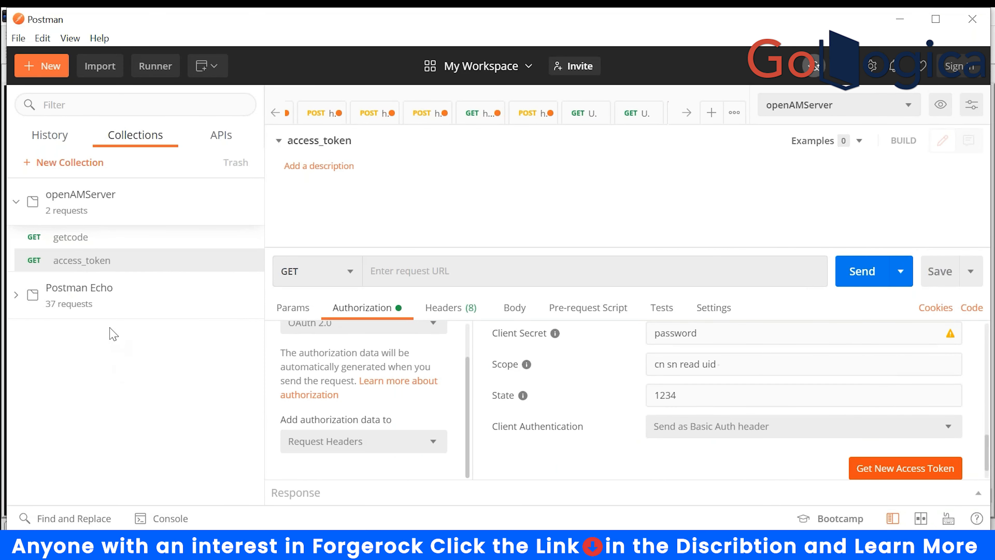
right_click(80, 192)
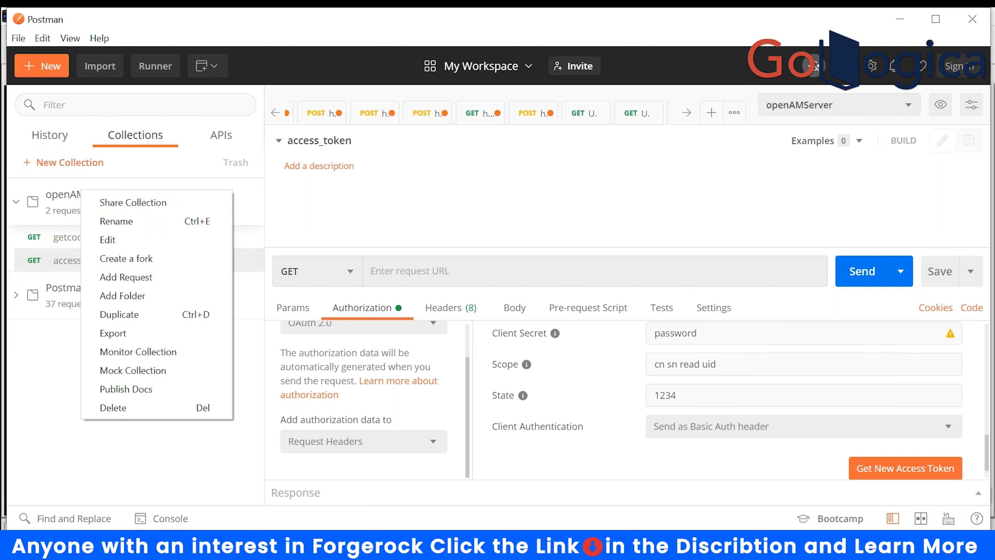
- Add a new request named 'read customer' to the openAMServer collection
left_click(125, 280)
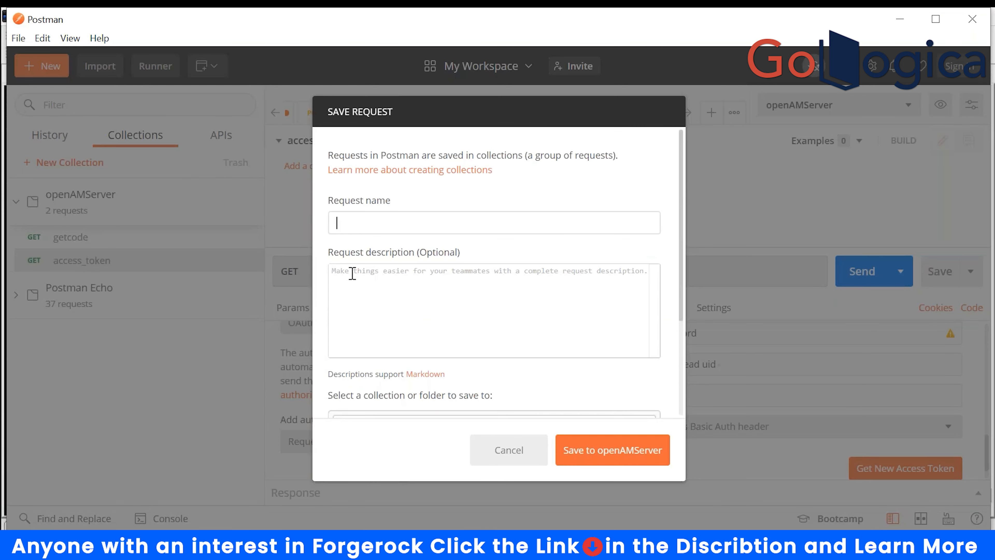
type("read customer")
scroll(446, 339, "down", 3)
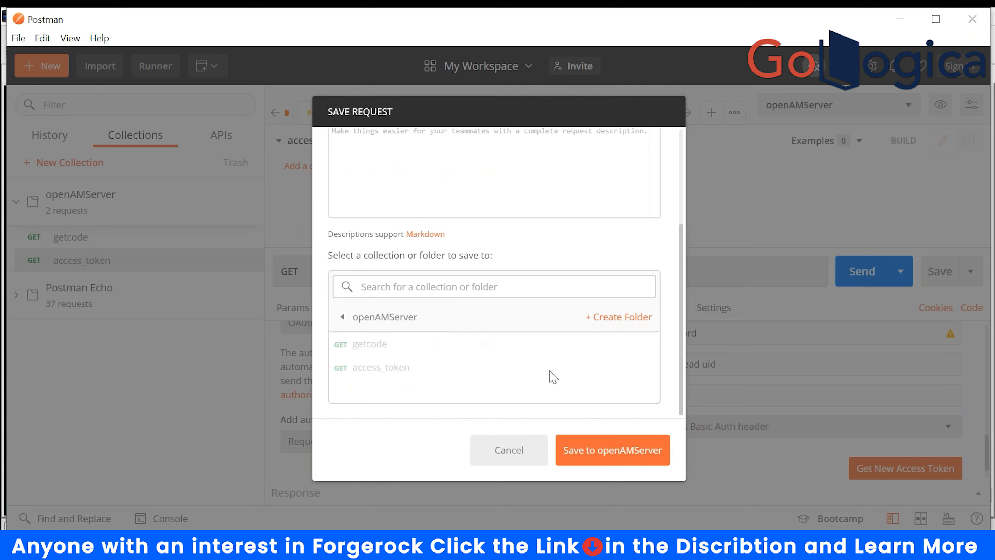
left_click(594, 456)
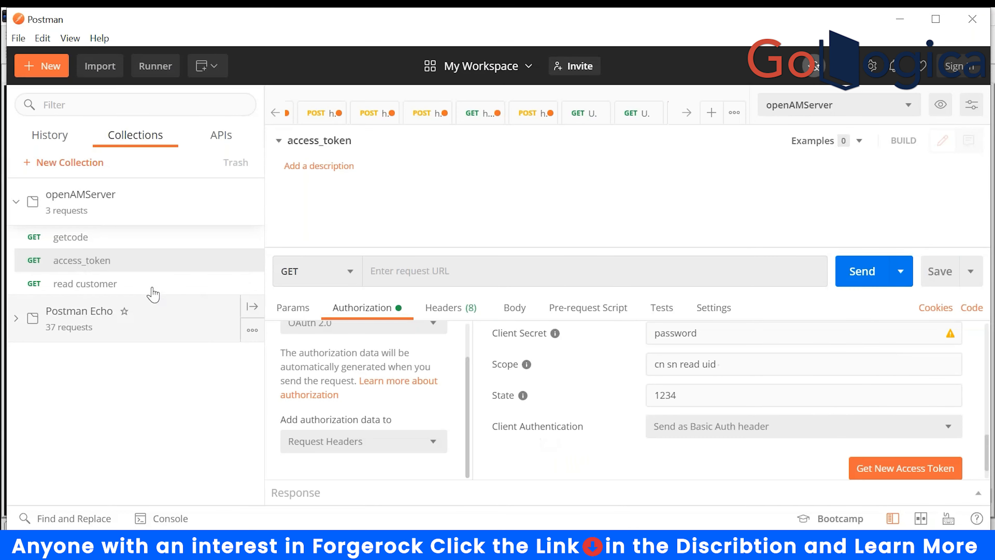
left_click(74, 284)
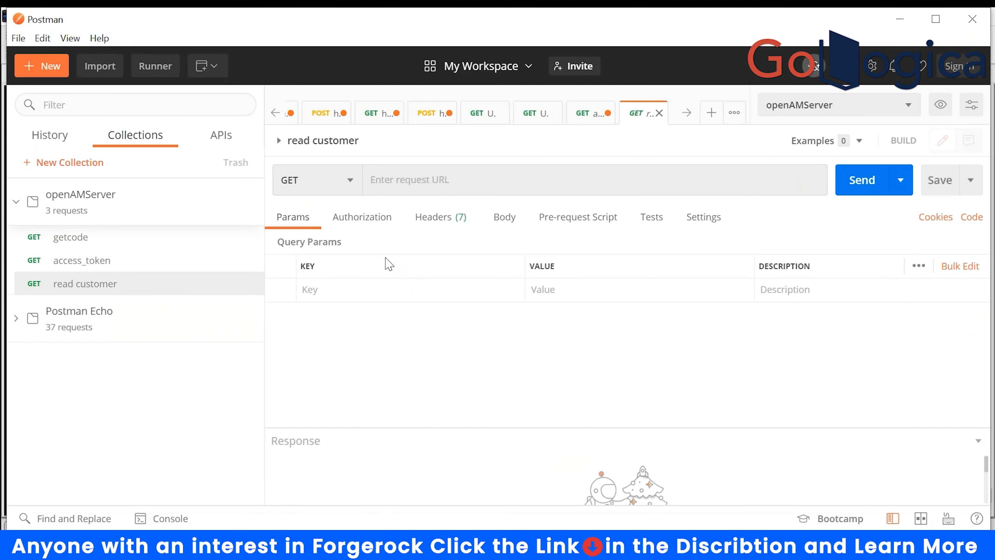
left_click(388, 179)
type("http")
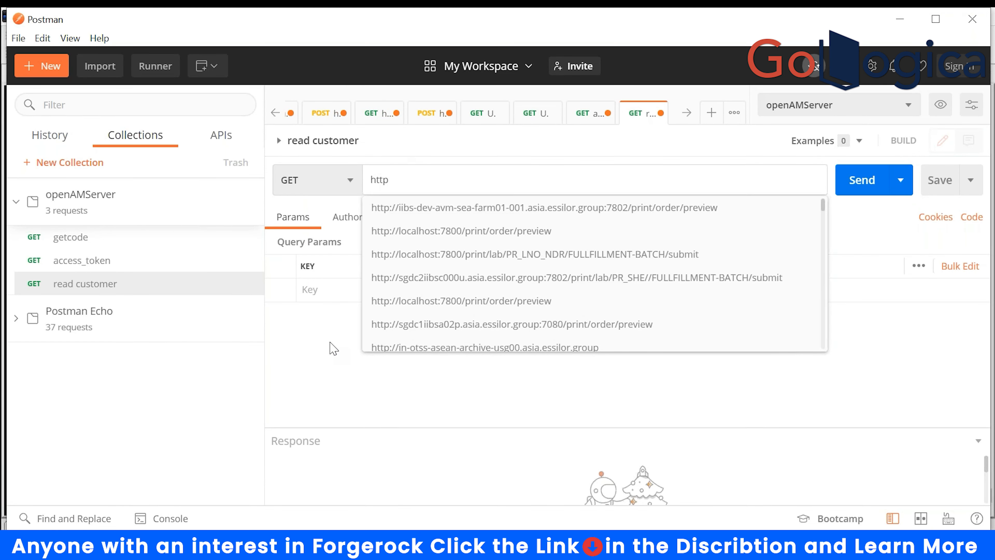
type("://openam.e")
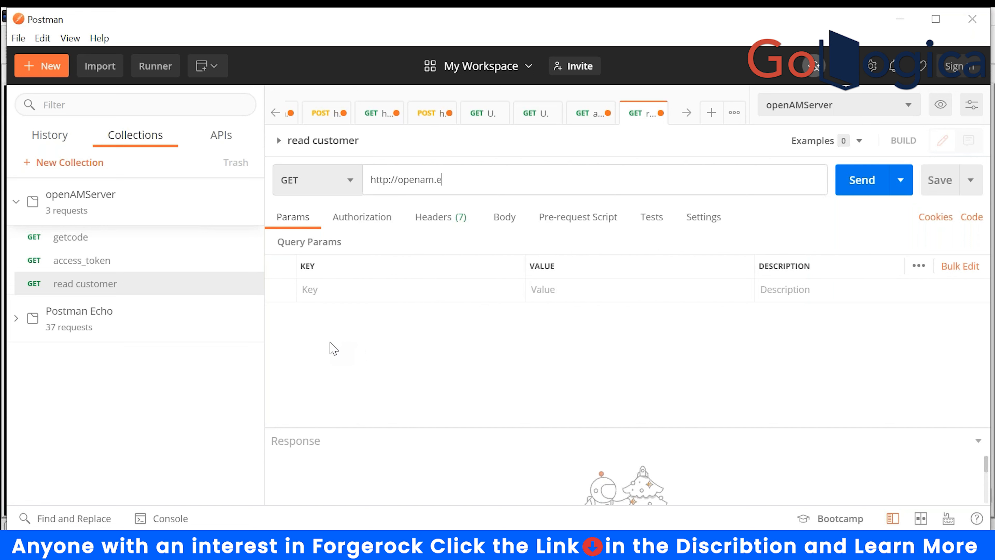
type("xample.com:8081/api/su")
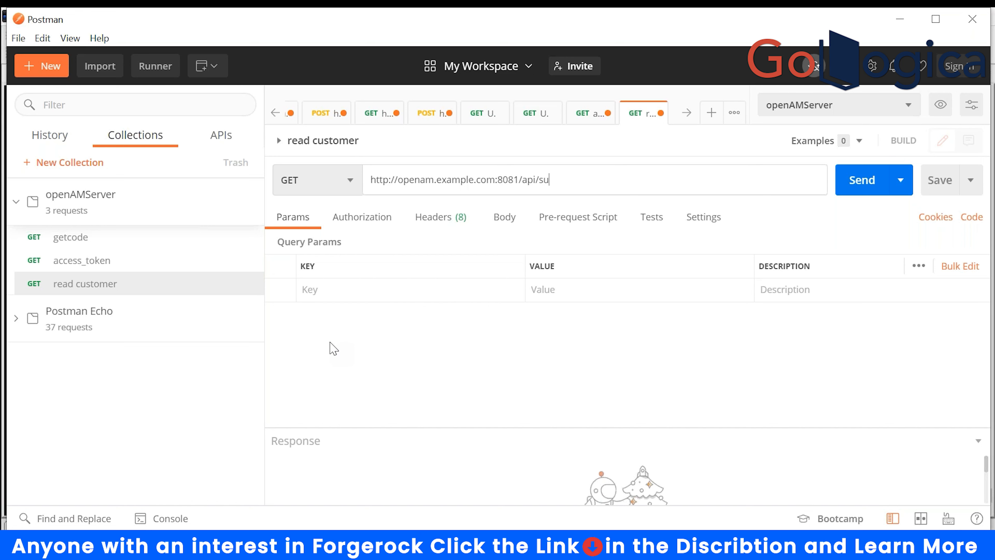
key("BackSpace")
key("BackSpace")
type("customers")
left_click(441, 224)
left_click(357, 227)
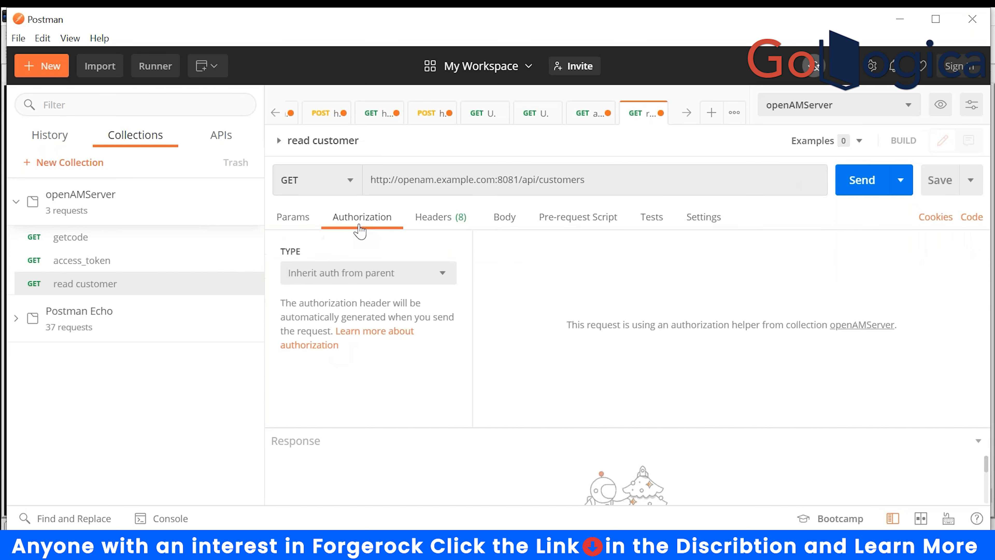
left_click(390, 275)
left_click(437, 221)
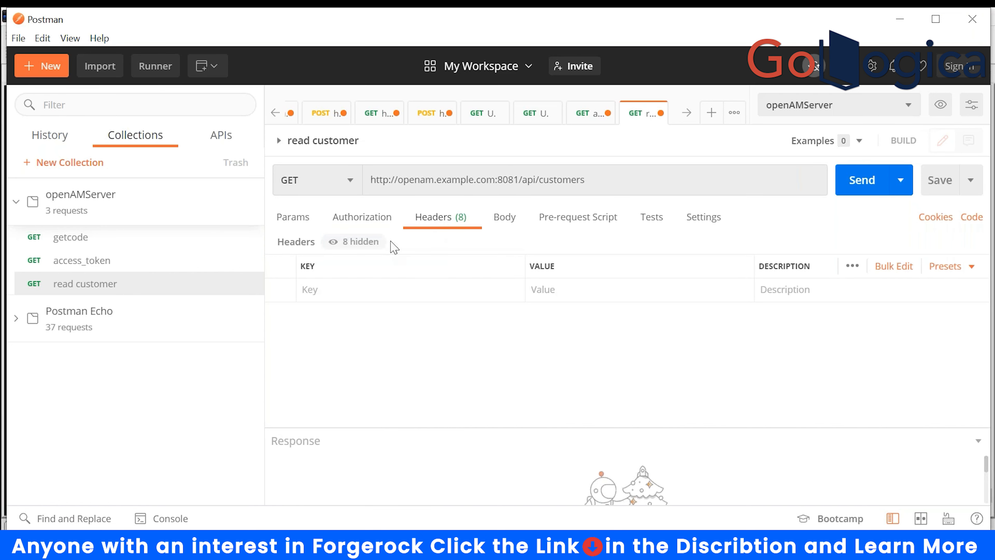
- Add the header Authorization: Bearer {{Access_Token}} to read customer and save the request
left_click(340, 292)
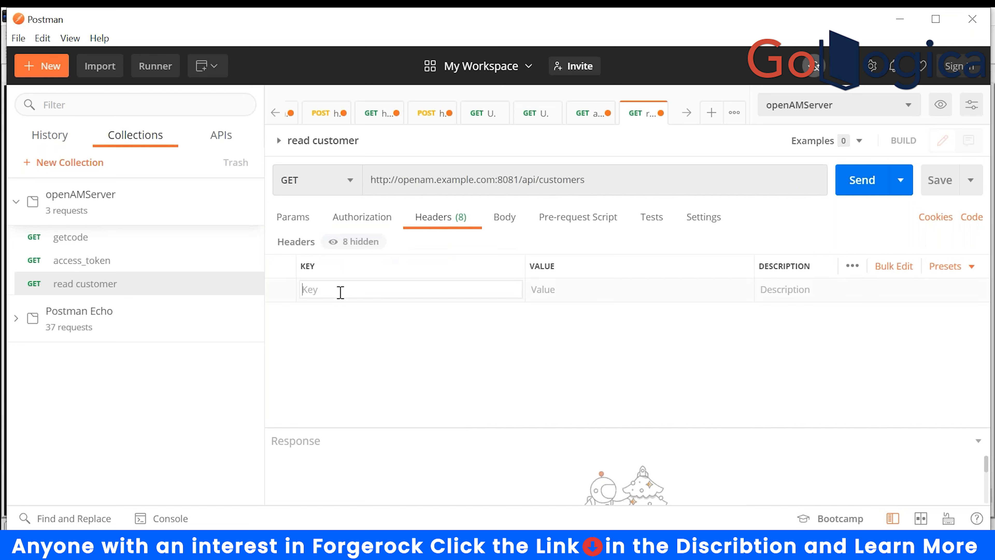
type("aut")
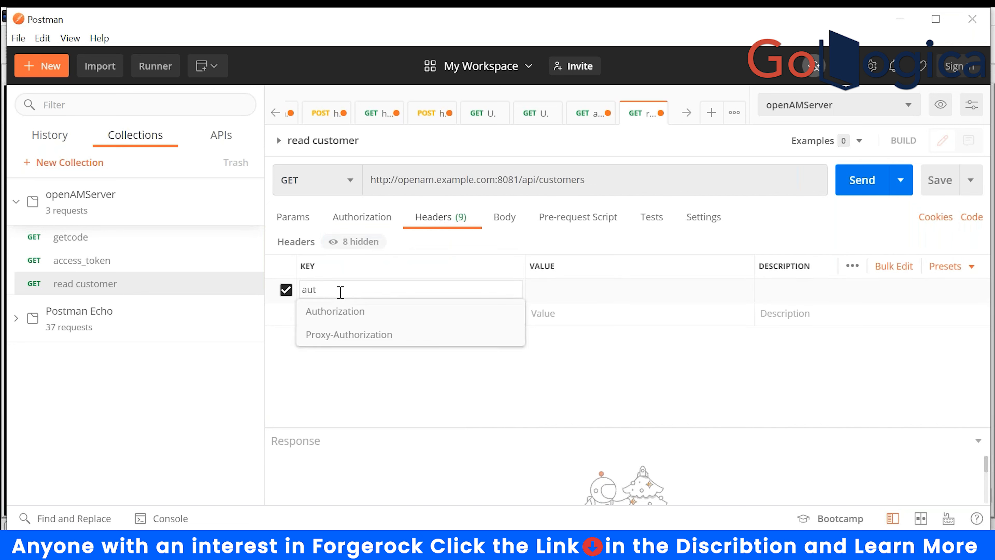
left_click(337, 313)
left_click(545, 285)
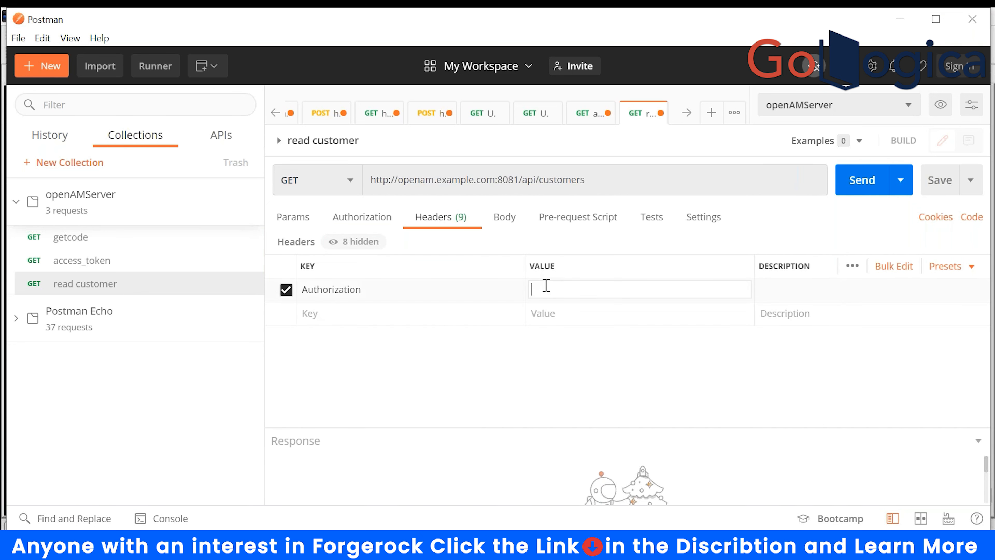
type("bearer")
key("BackSpace")
type("B{{")
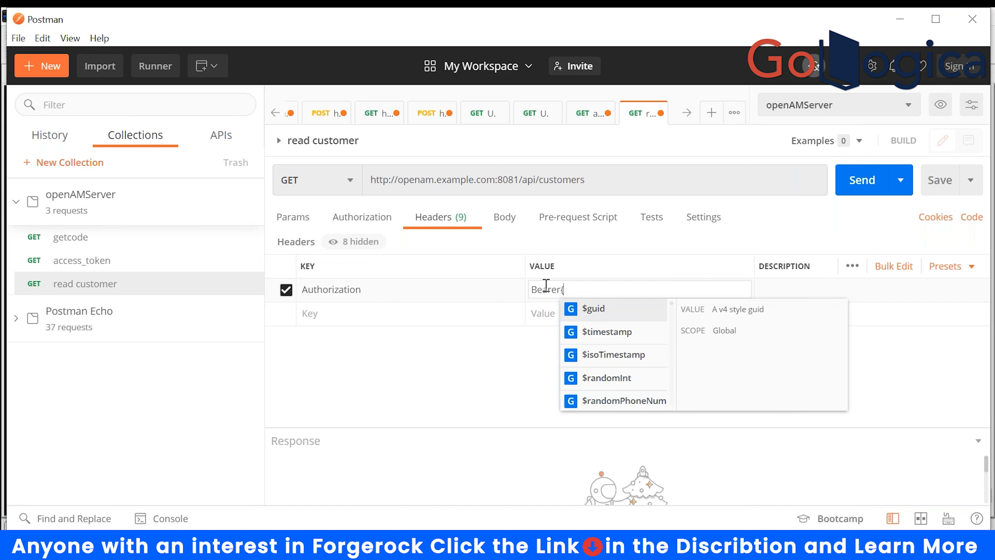
key("BackSpace")
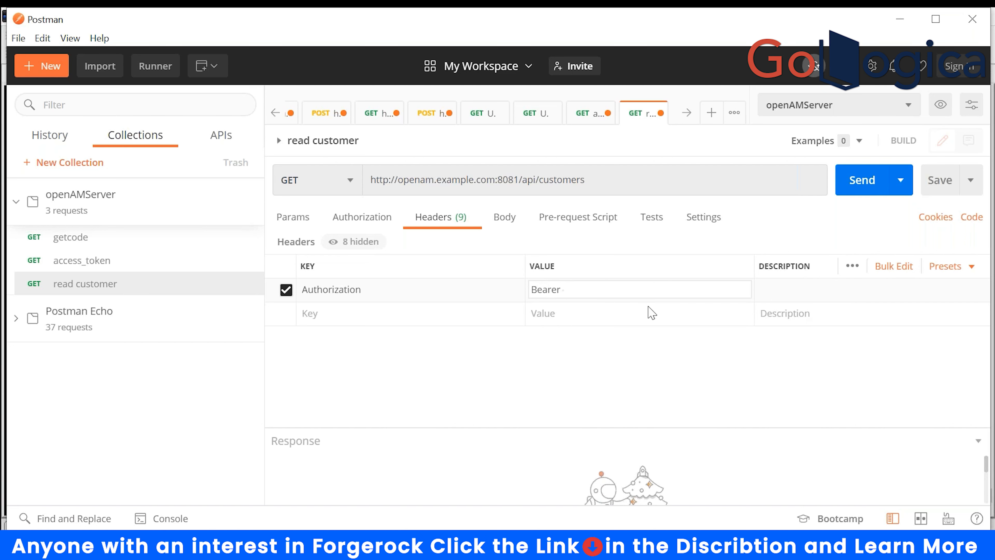
type("{")
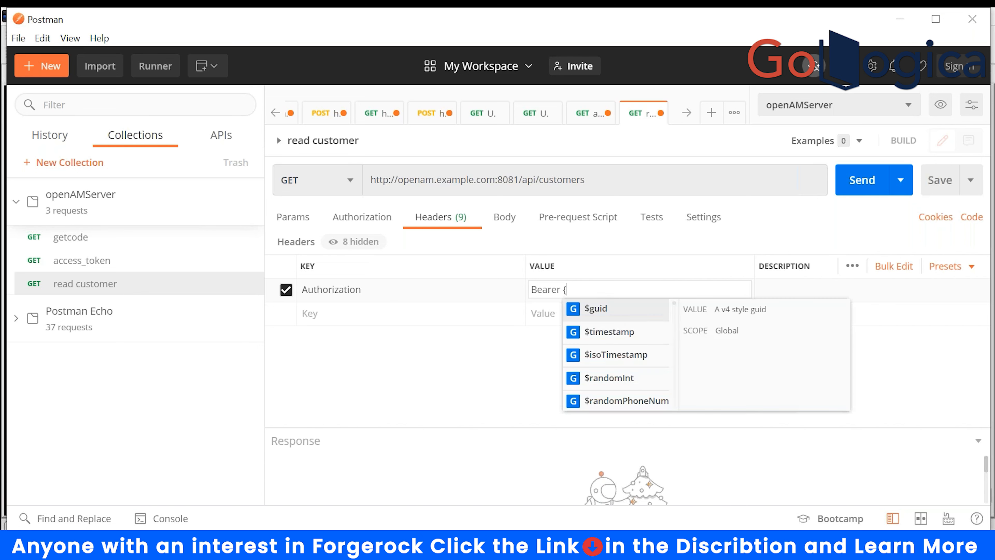
type("{A")
key("BackSpace")
type("}")
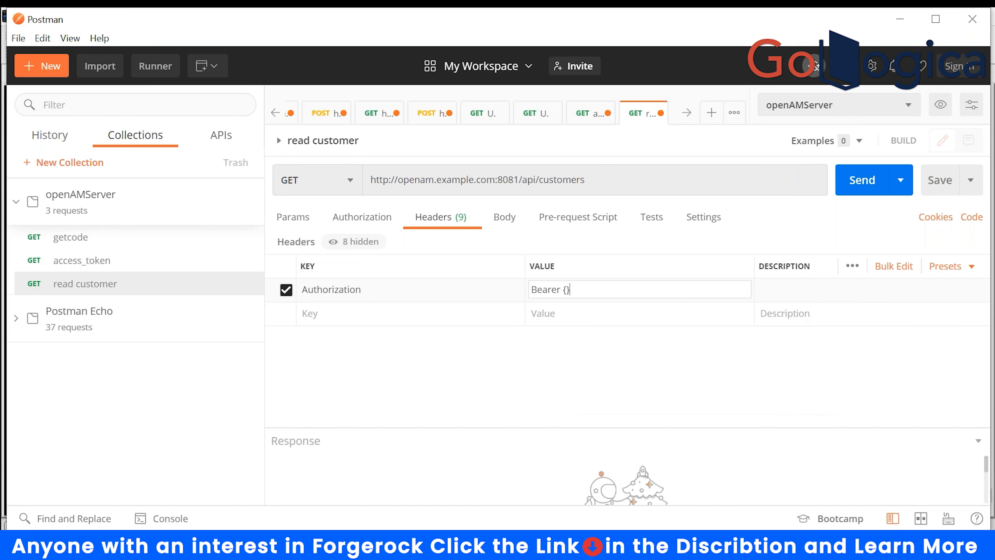
type("Acc")
type("ess")
type("{")
key("BackSpace")
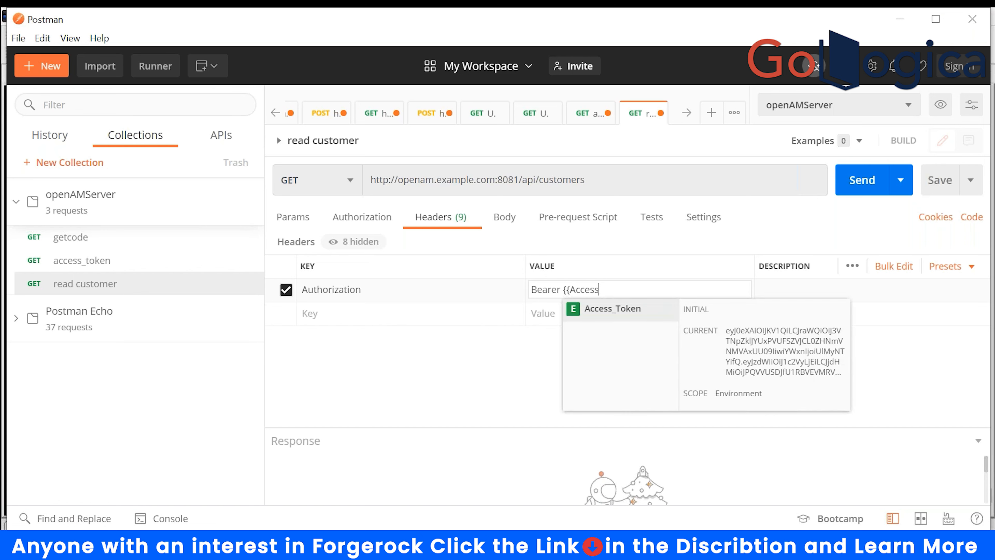
key("Return")
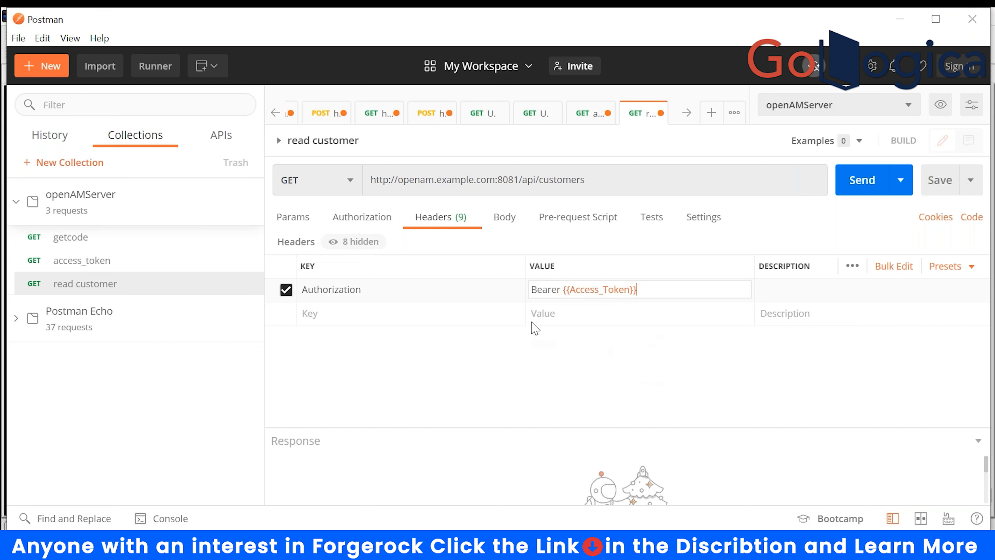
left_click(938, 183)
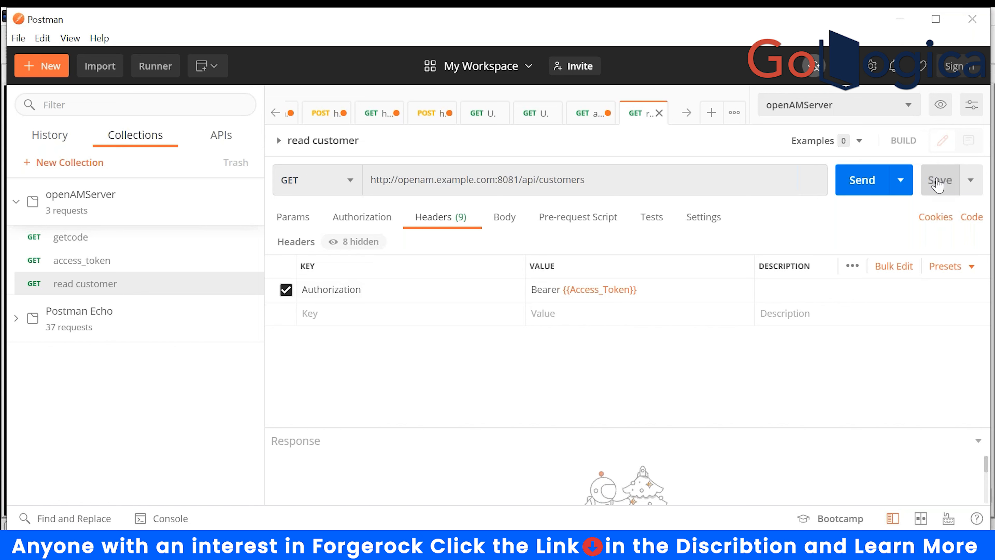
- Send the customers request, review the returned data, then request customer /101
left_click(869, 184)
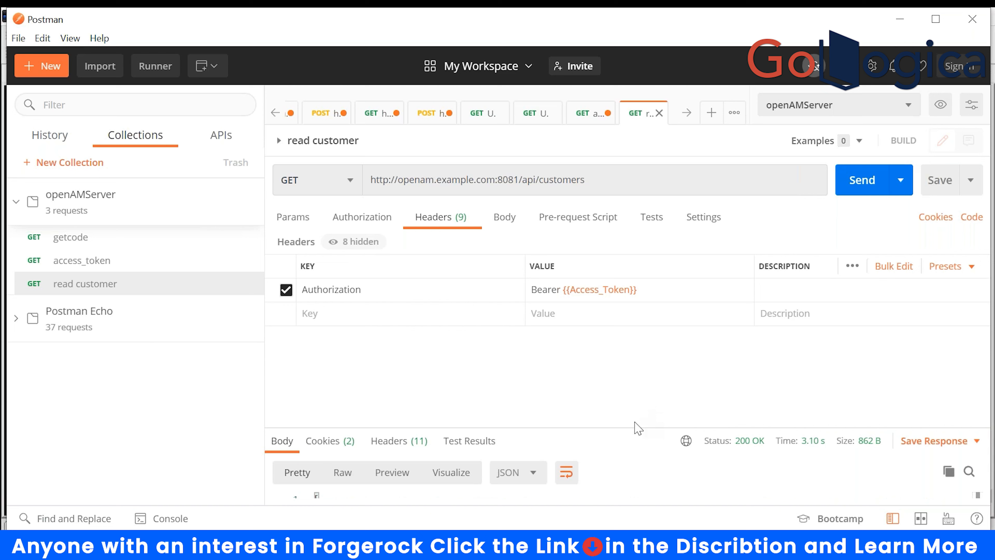
left_click_drag(630, 357, 631, 355)
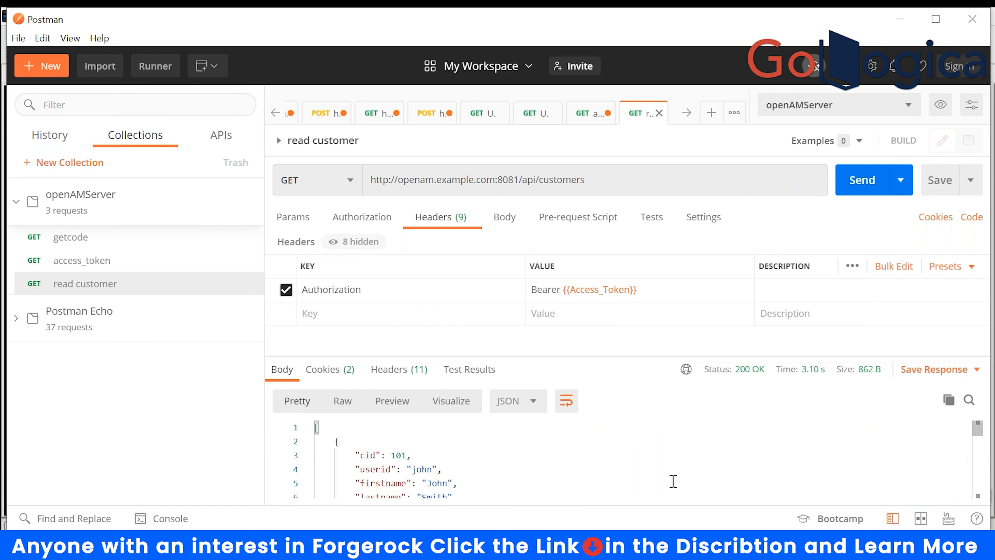
scroll(673, 481, "down", 2)
scroll(672, 481, "up", 2)
scroll(529, 445, "down", 2)
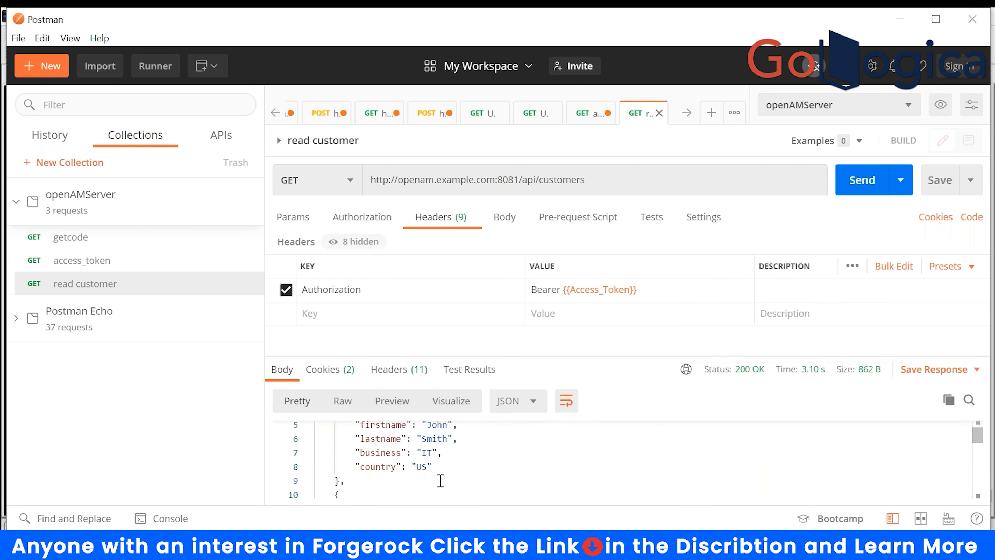
scroll(438, 478, "up", 2)
left_click(609, 182)
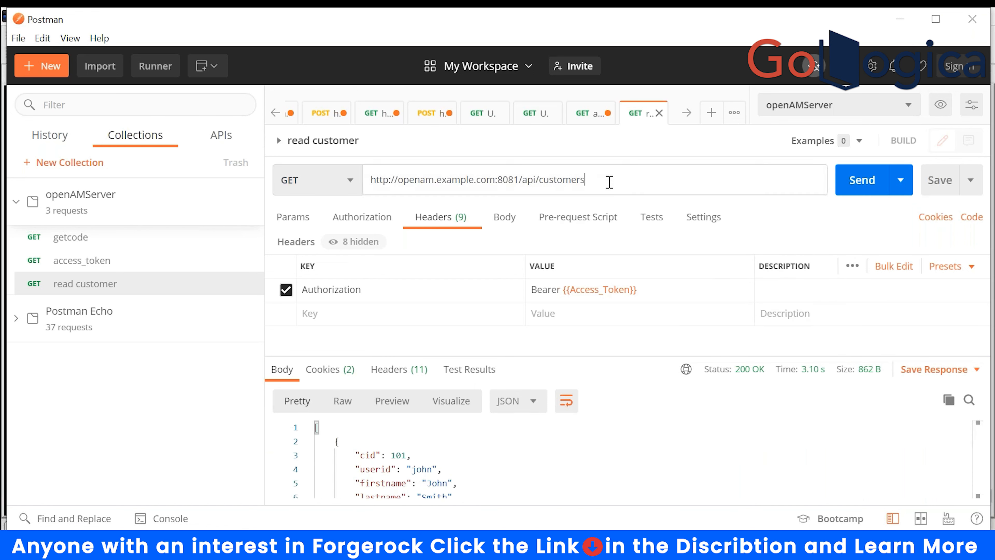
type("/101")
key("Return")
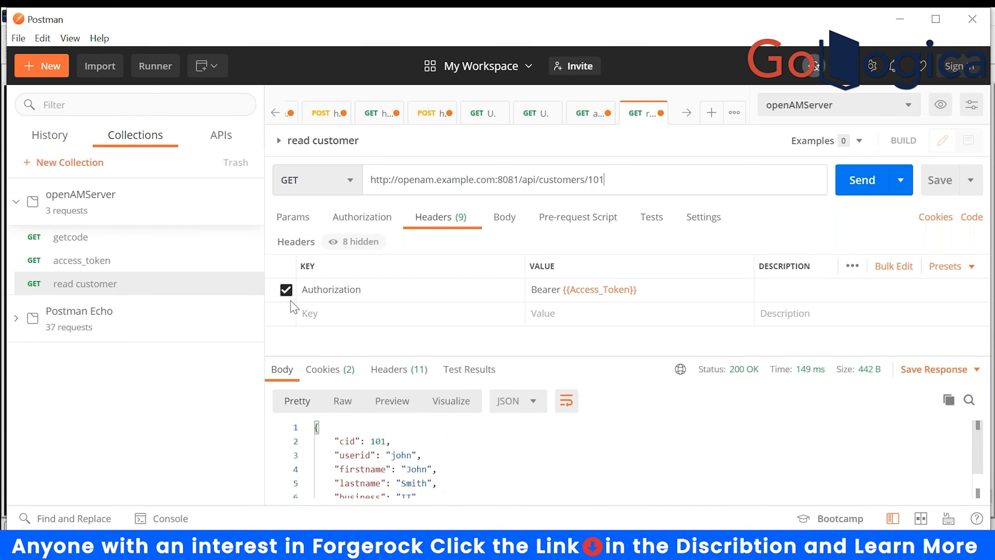
- Resend without the Authorization header for 401, then re-enable it for 200 OK customer data
left_click(286, 290)
left_click(856, 182)
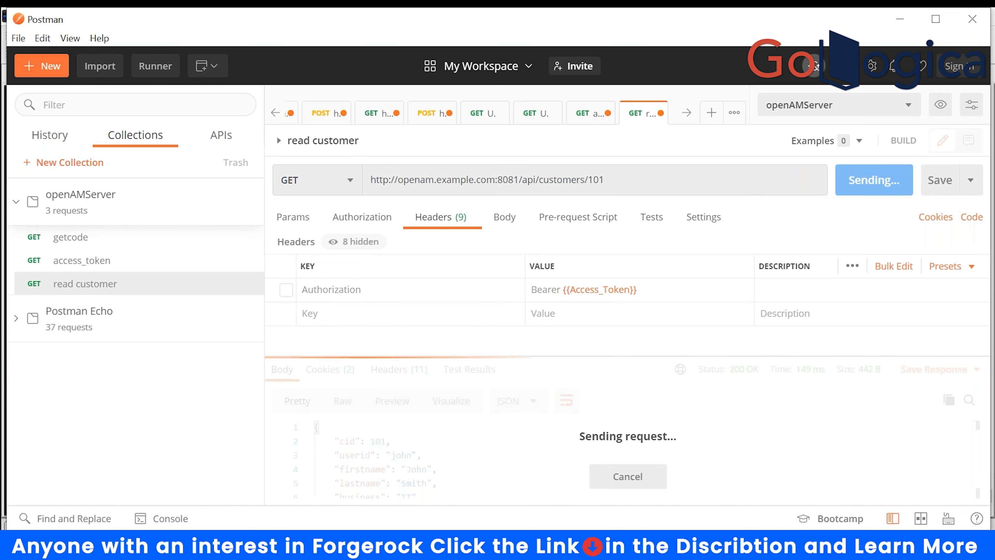
left_click(644, 184)
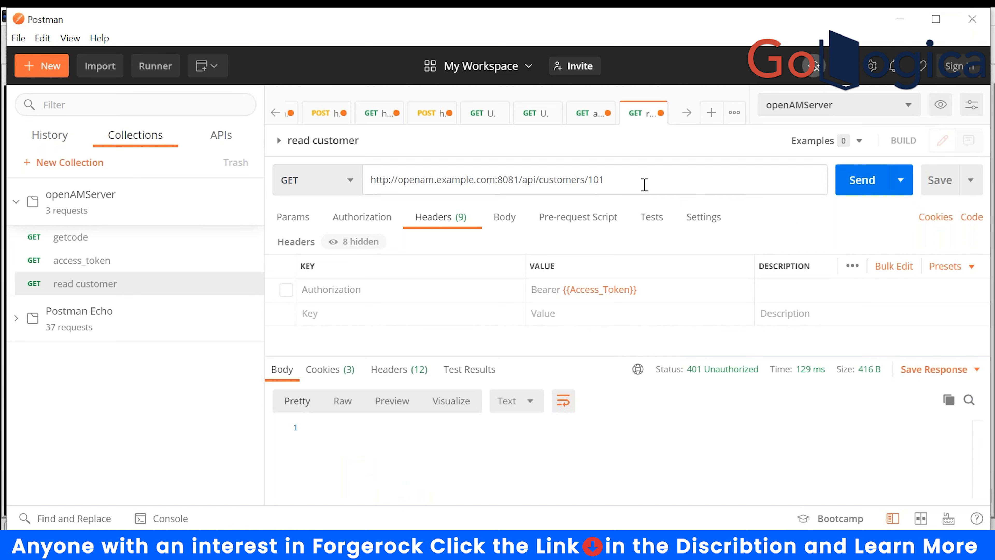
key("BackSpace")
key("BackSpace")
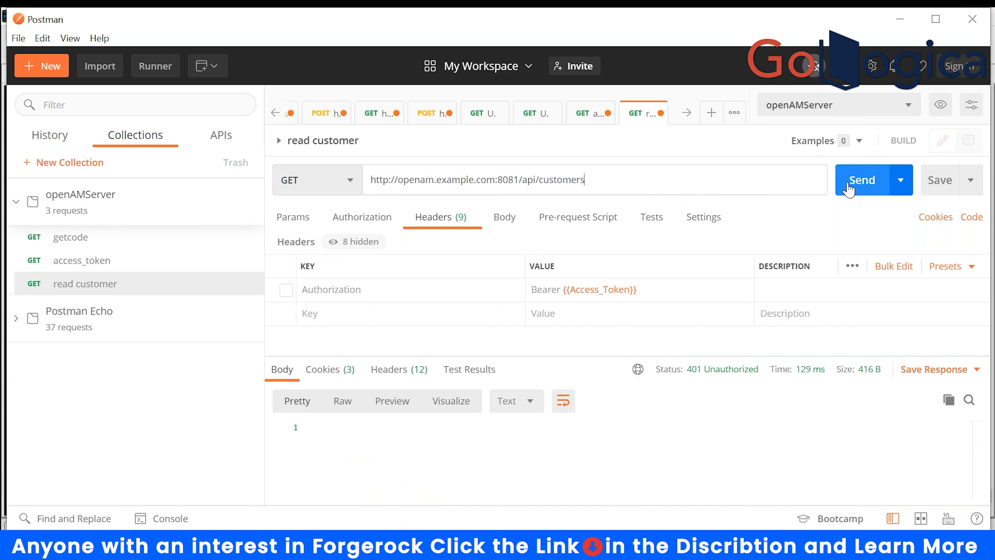
left_click(848, 187)
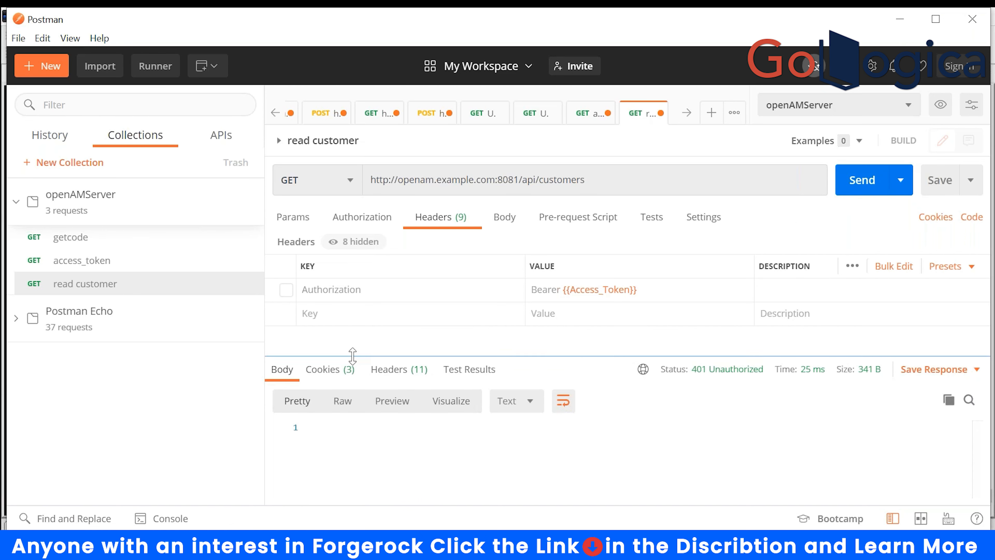
left_click(287, 289)
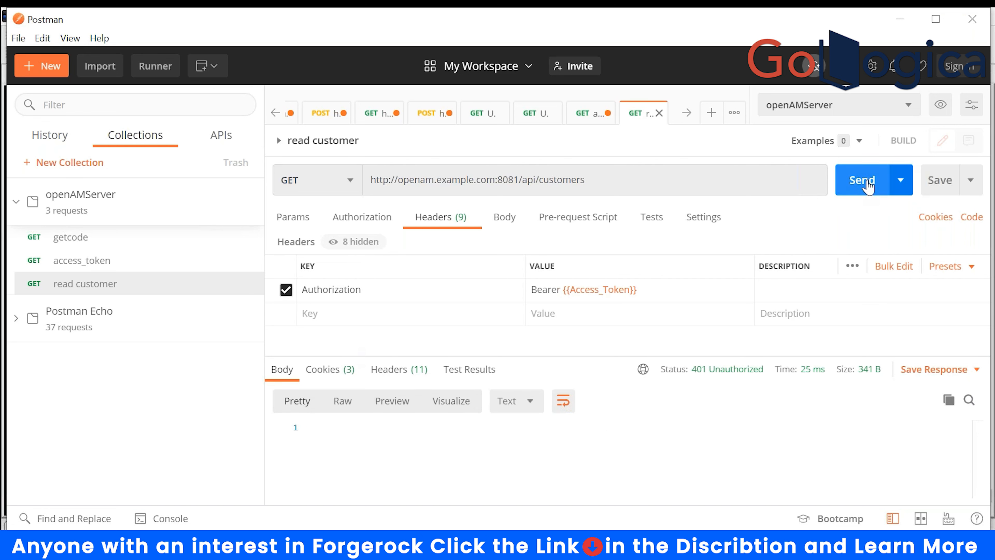
left_click(868, 188)
scroll(705, 486, "down", 1)
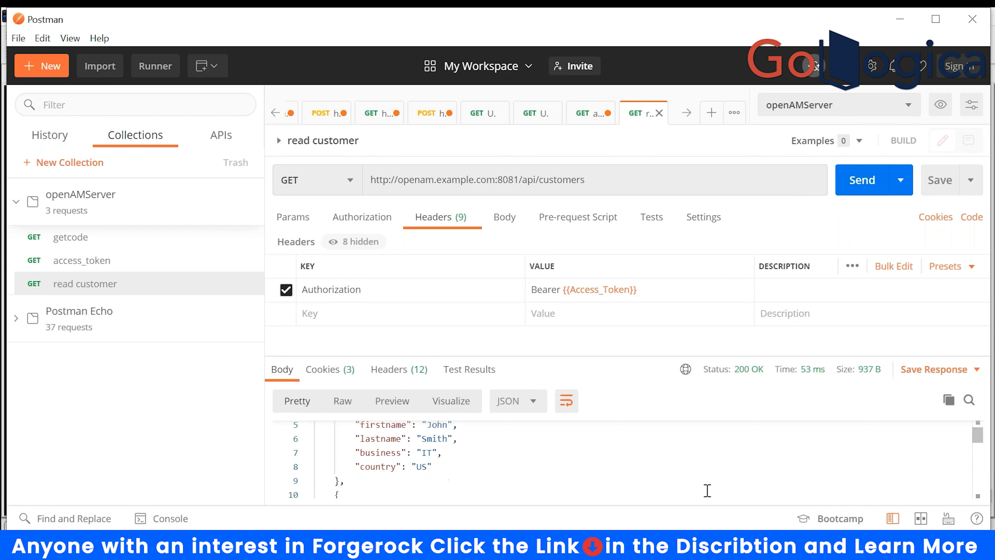
scroll(527, 487, "up", 1)
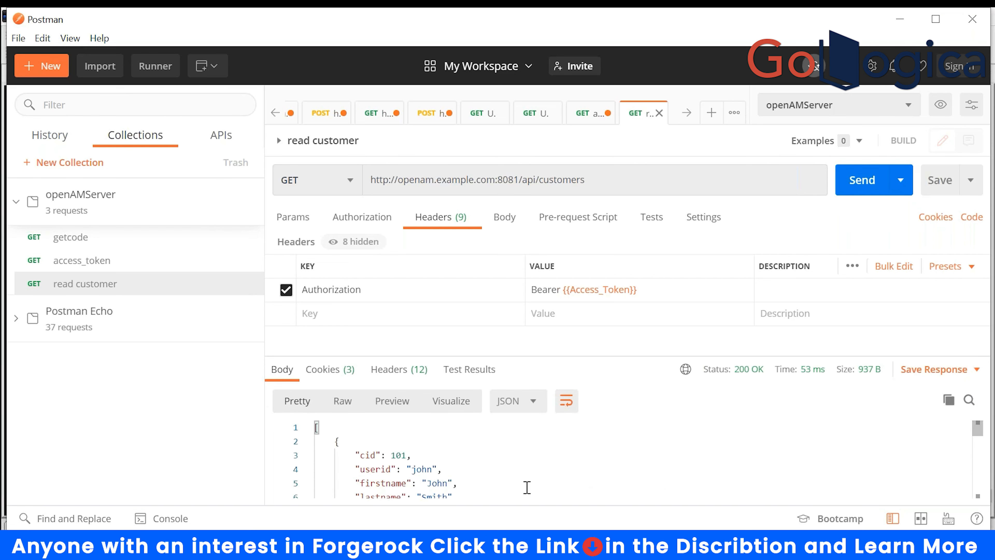
- Add a 'write customer' request to the openAMServer collection and set its method to POST
right_click(95, 214)
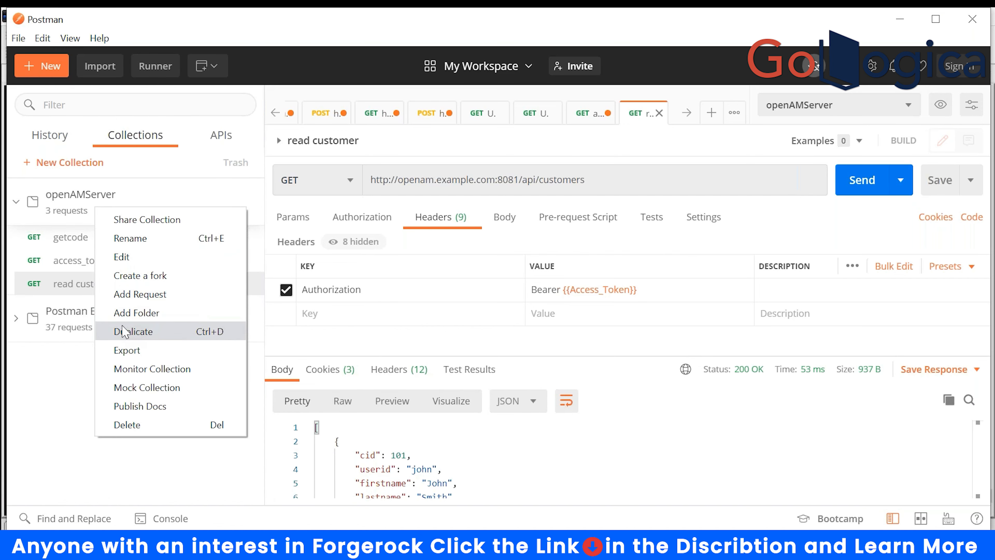
left_click(134, 294)
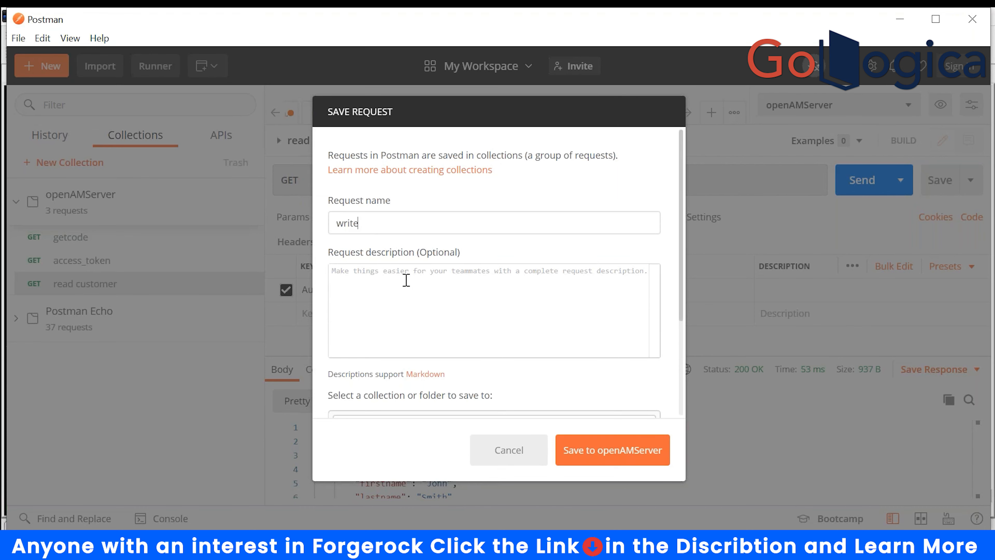
type("write customer")
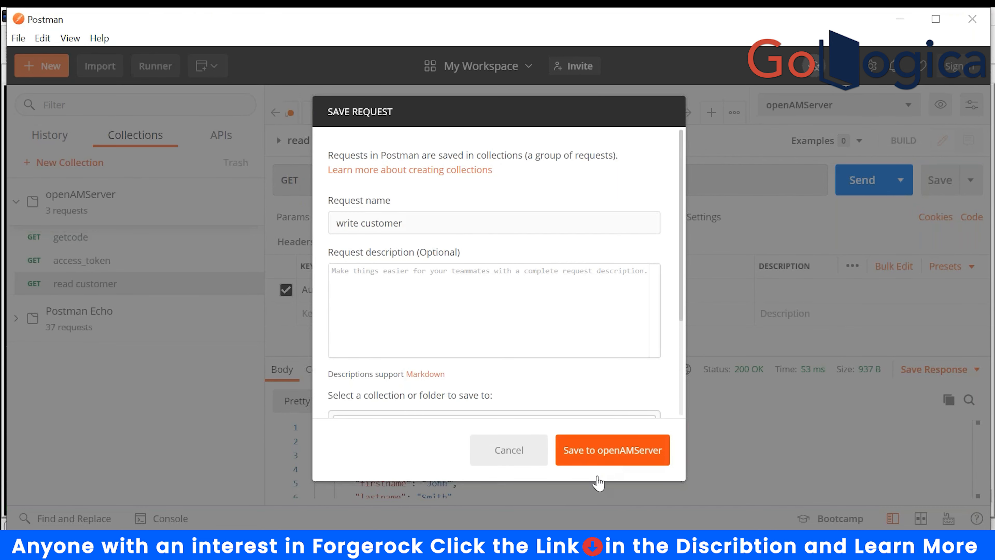
left_click(609, 455)
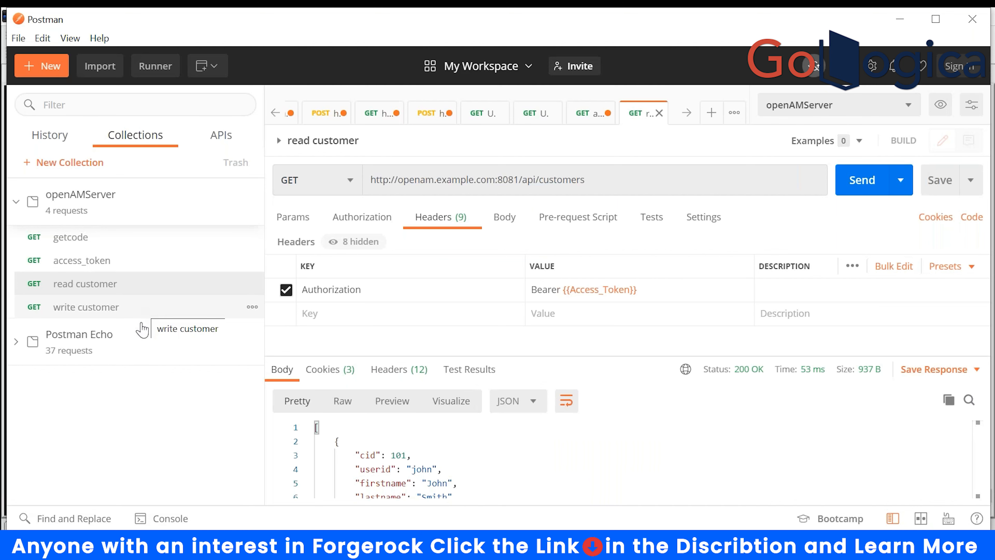
left_click(102, 313)
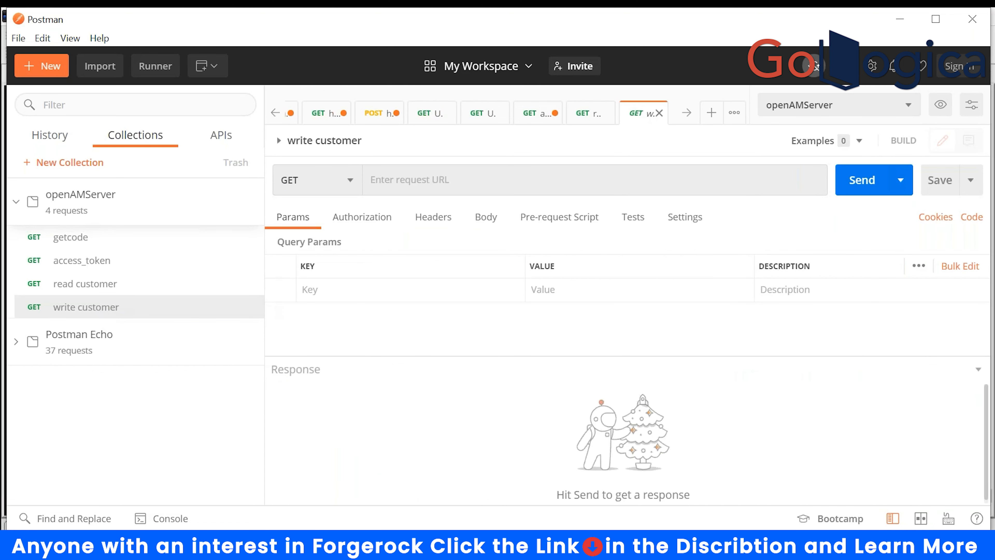
left_click(339, 179)
left_click(297, 235)
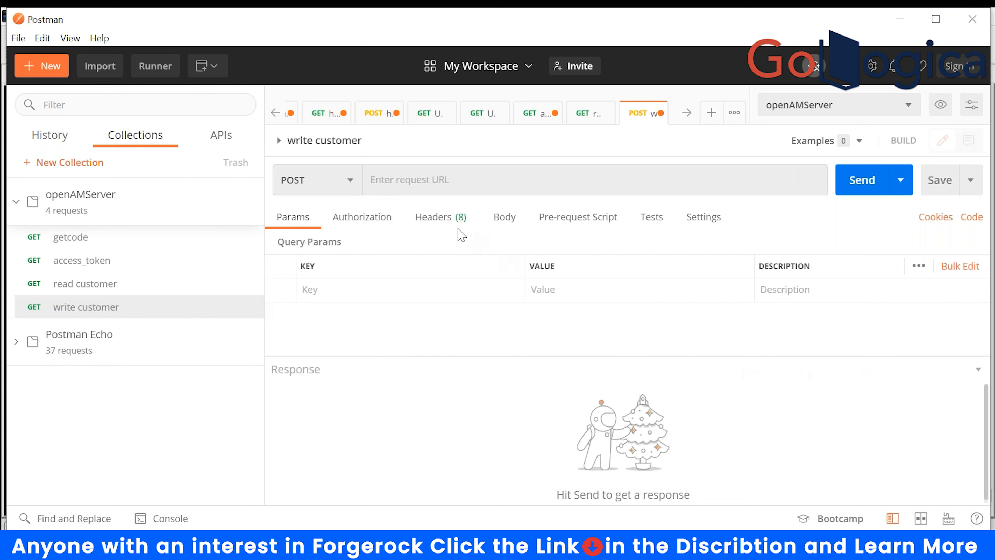
- Add an Authorization header with the value Bearer {{Access_Token}}
left_click(438, 216)
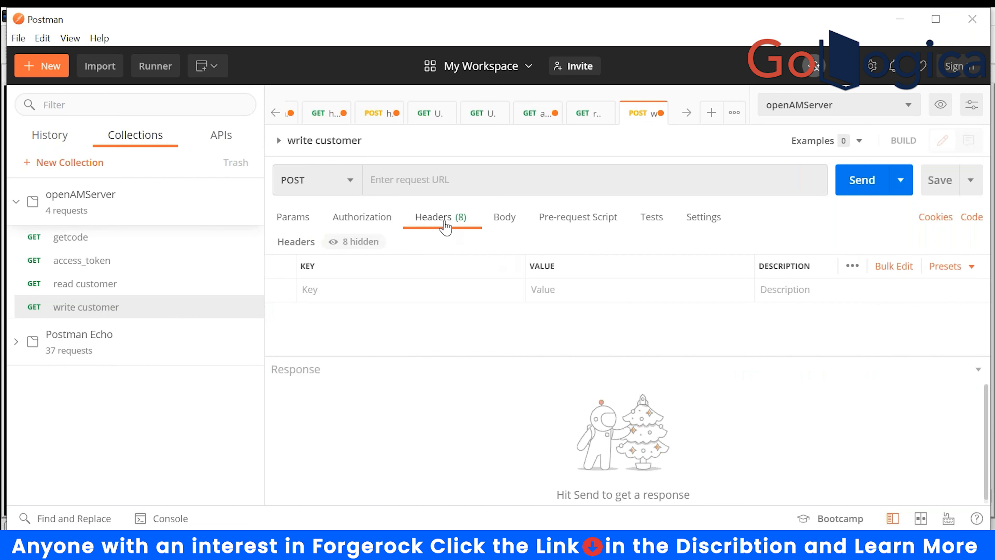
left_click(352, 288)
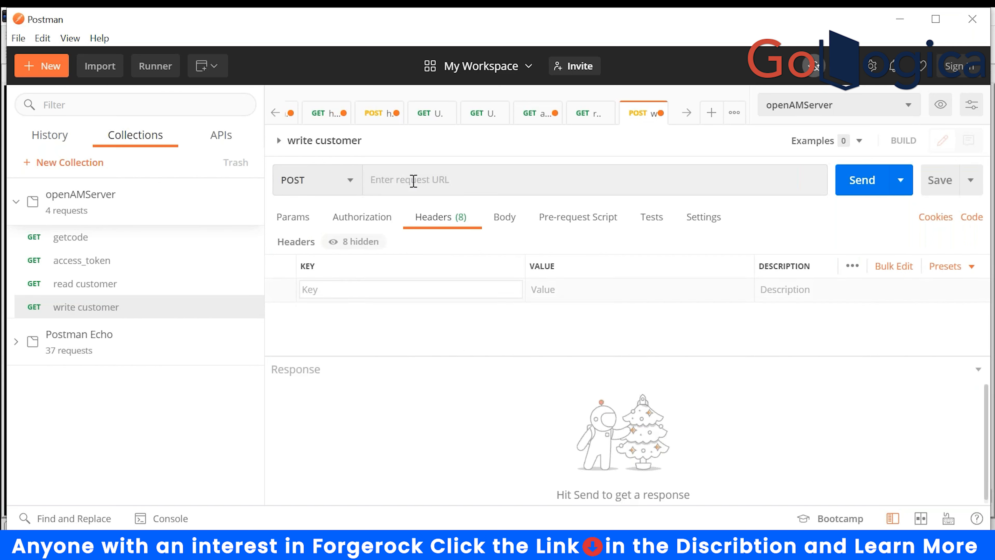
type("au")
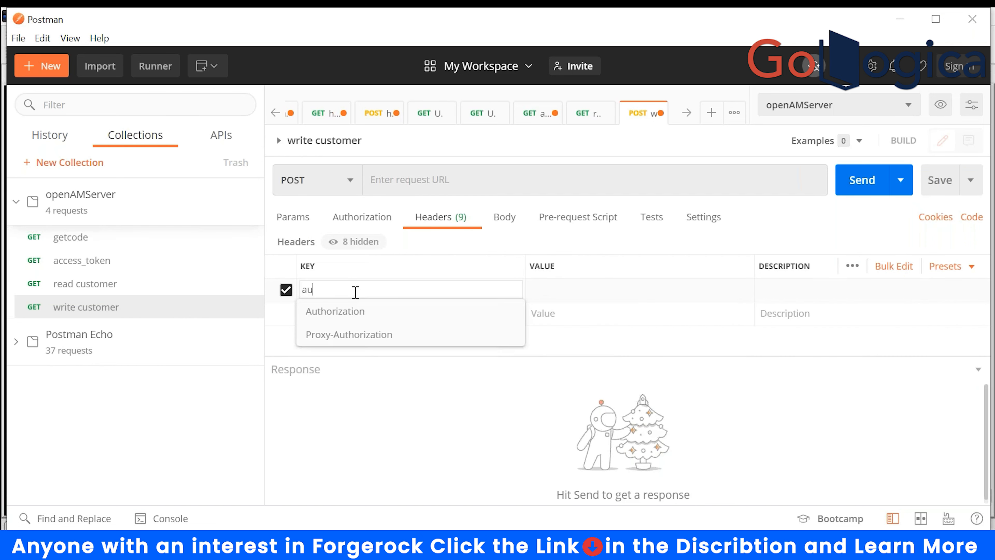
left_click(362, 315)
left_click(582, 291)
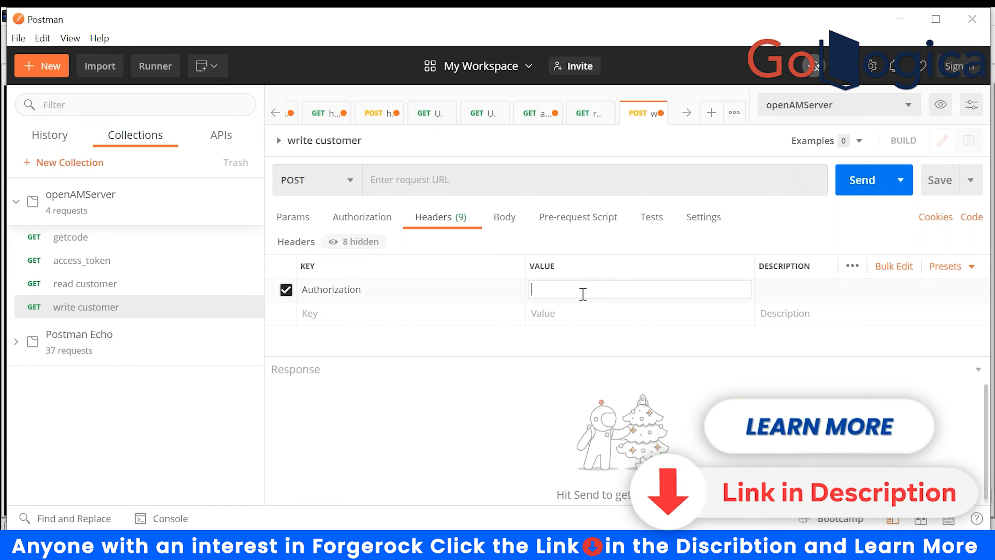
type("bear")
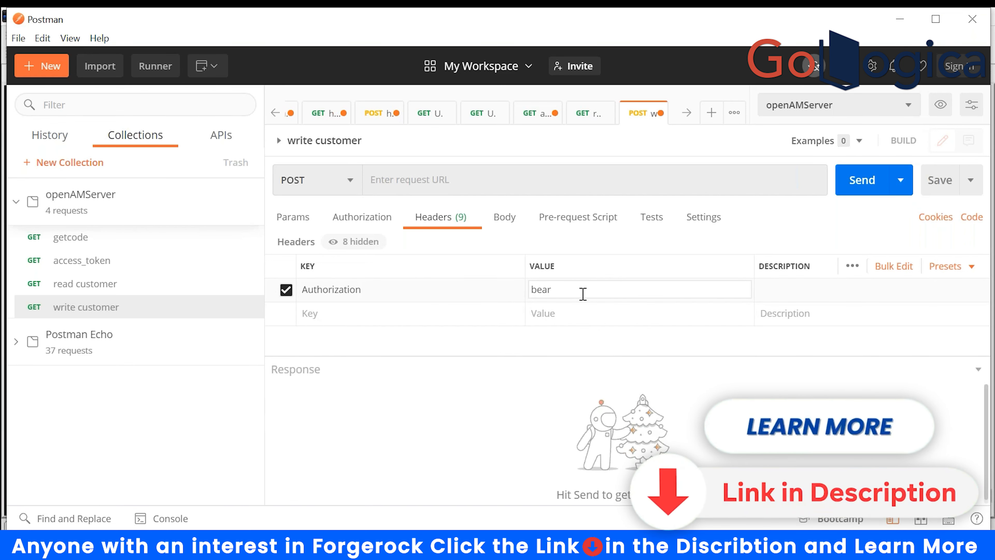
type("er{{")
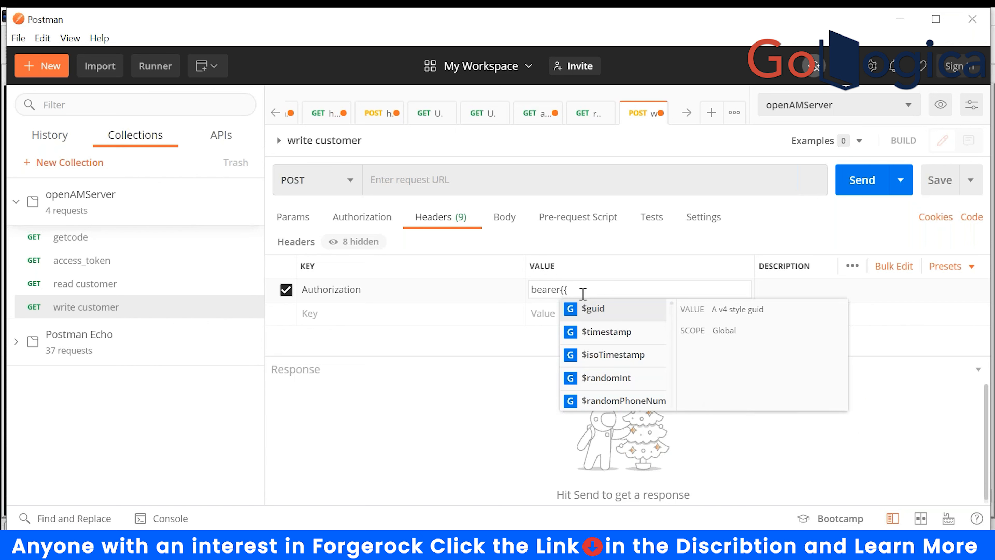
key("Left")
key("Left")
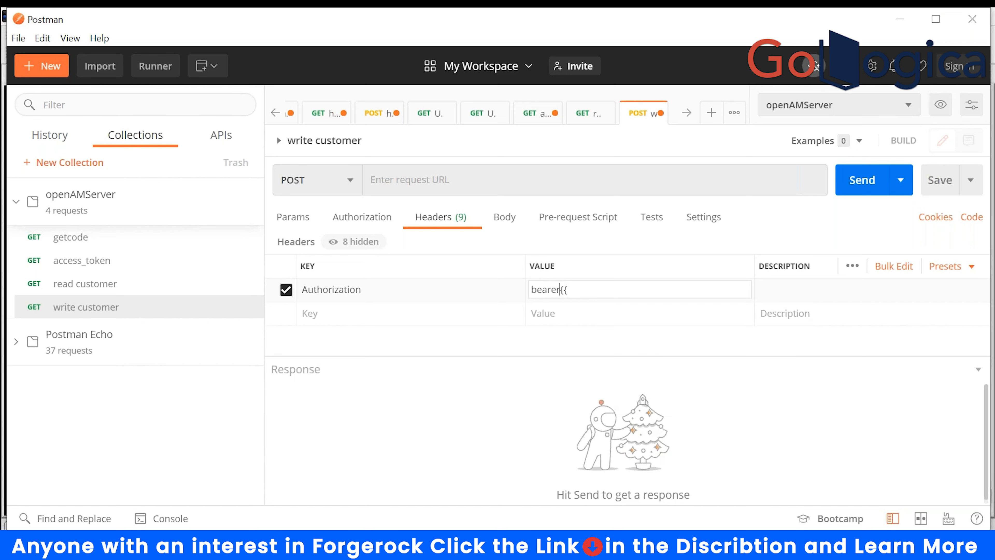
key("BackSpace")
type("B")
left_click(563, 290)
left_click(576, 289)
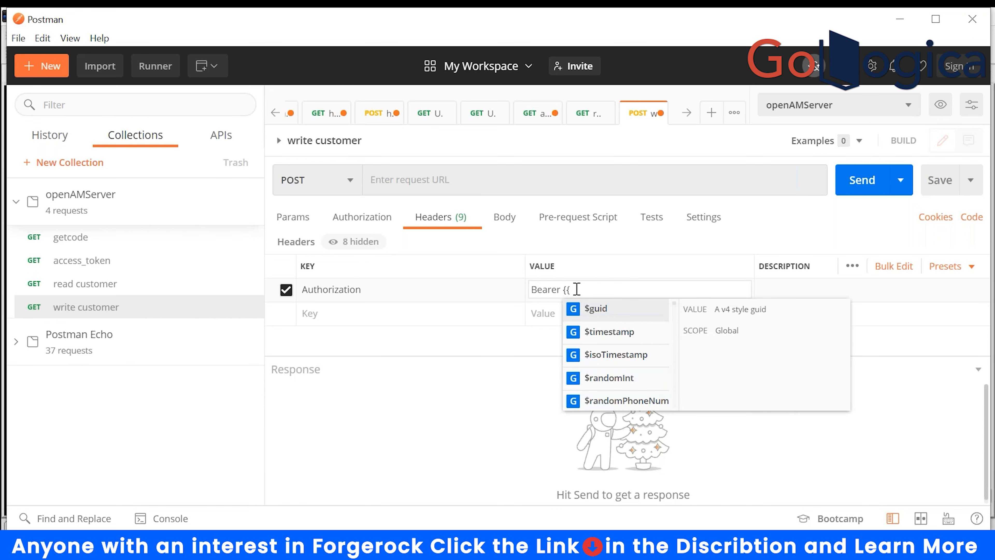
type("a")
left_click(588, 310)
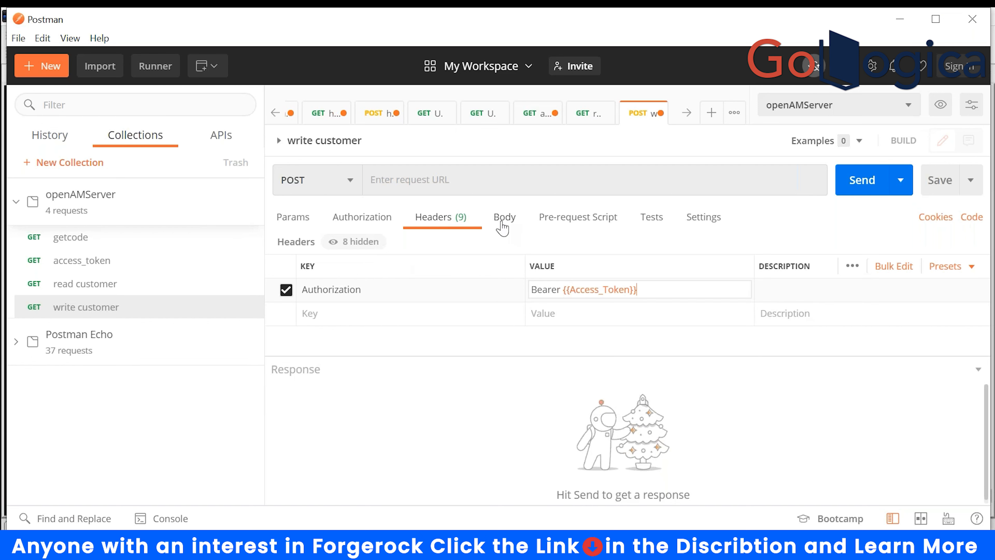
left_click(510, 181)
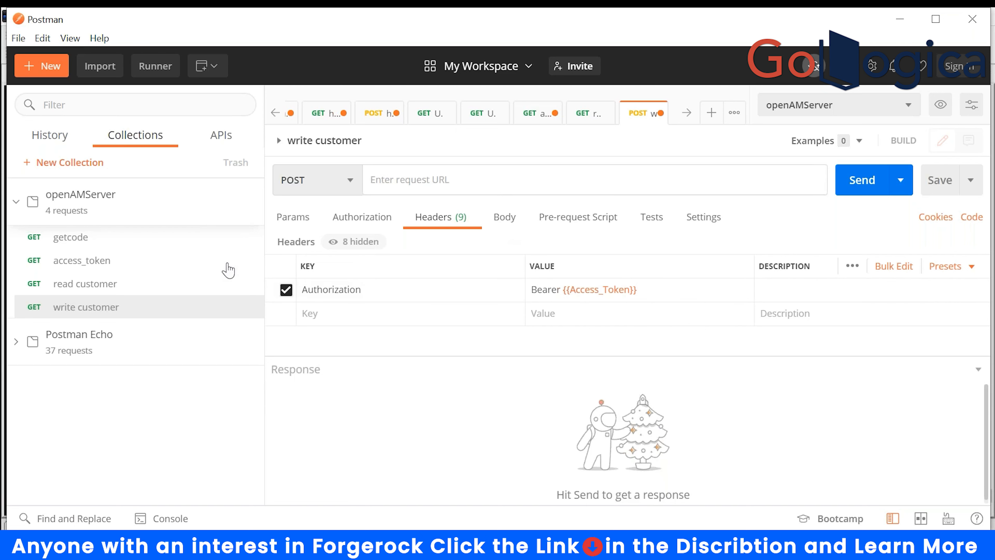
left_click(101, 284)
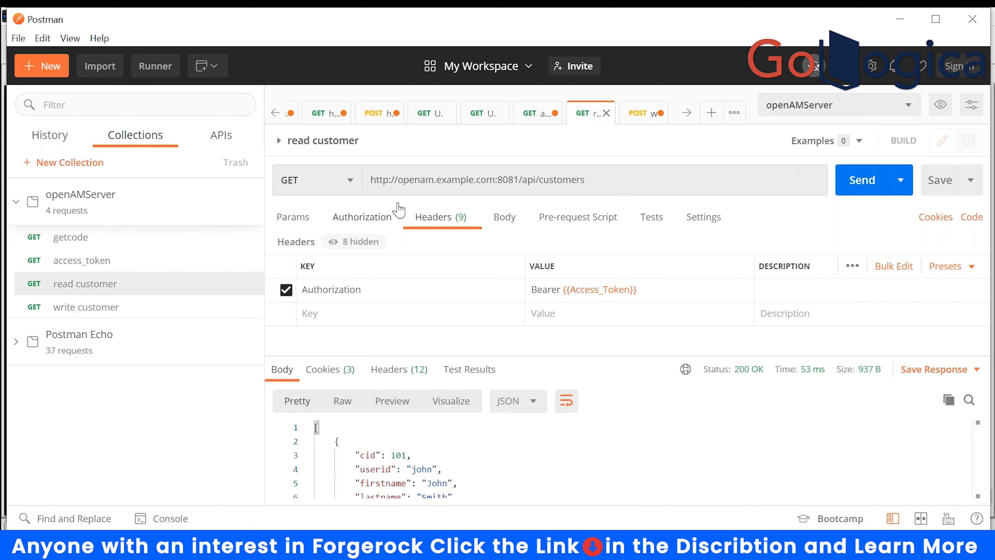
- Copy the read customer URL into the write customer request's URL field
left_click_drag(595, 178, 347, 192)
key("ctrl+c")
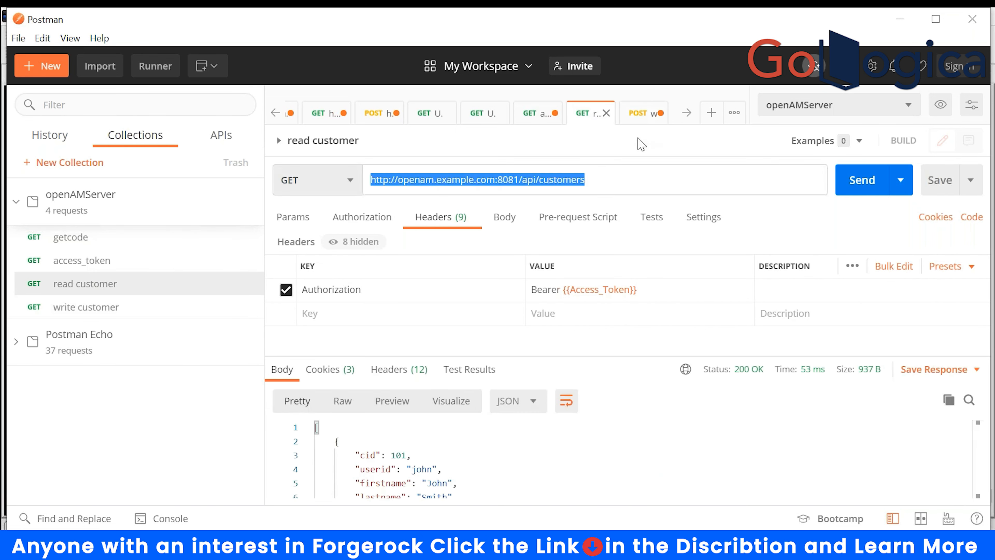
left_click(638, 113)
key("ctrl+v")
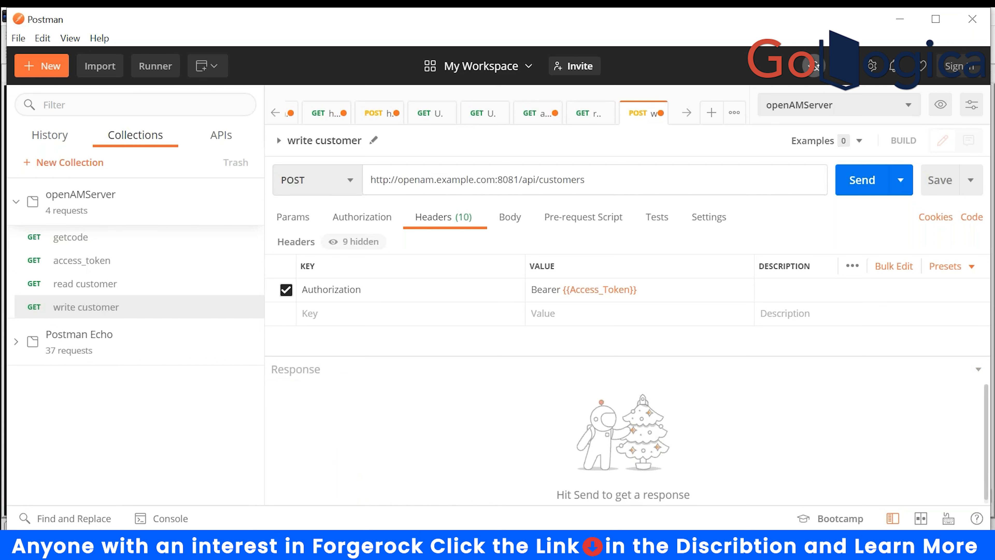
- Review read customer's 200 OK JSON response listing customers starting with cid 101
left_click(587, 113)
scroll(407, 467, "down", 2)
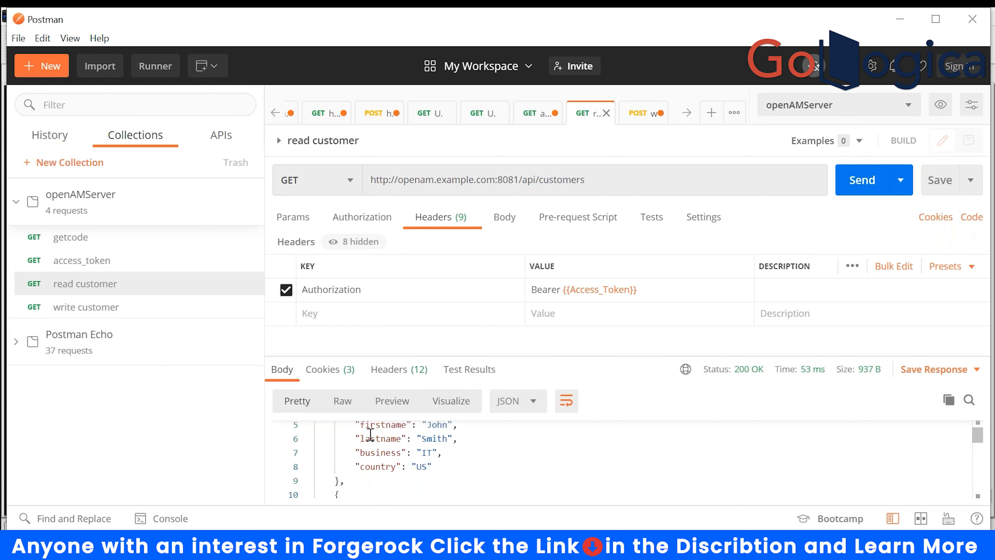
scroll(407, 468, "up", 2)
left_click_drag(317, 435, 346, 445)
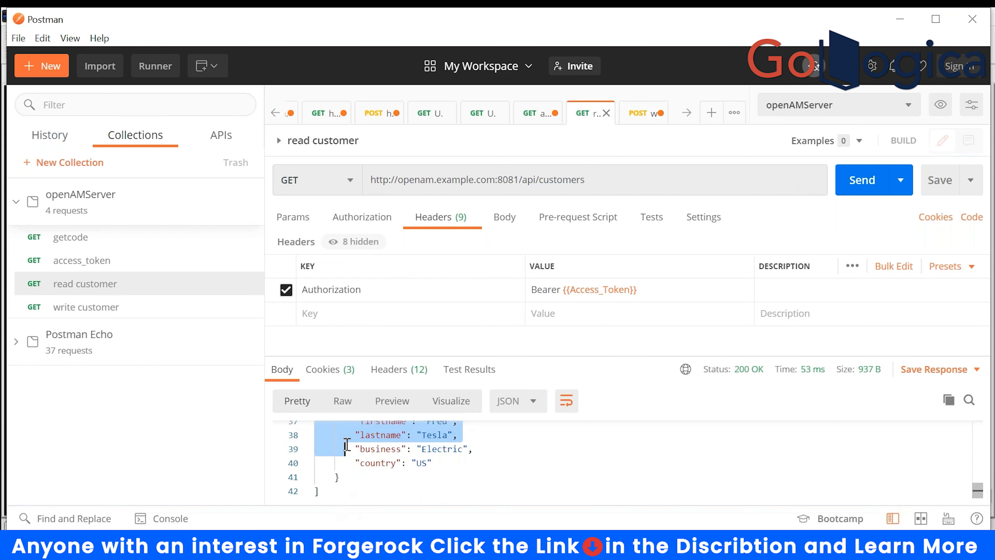
scroll(442, 451, "up", 8)
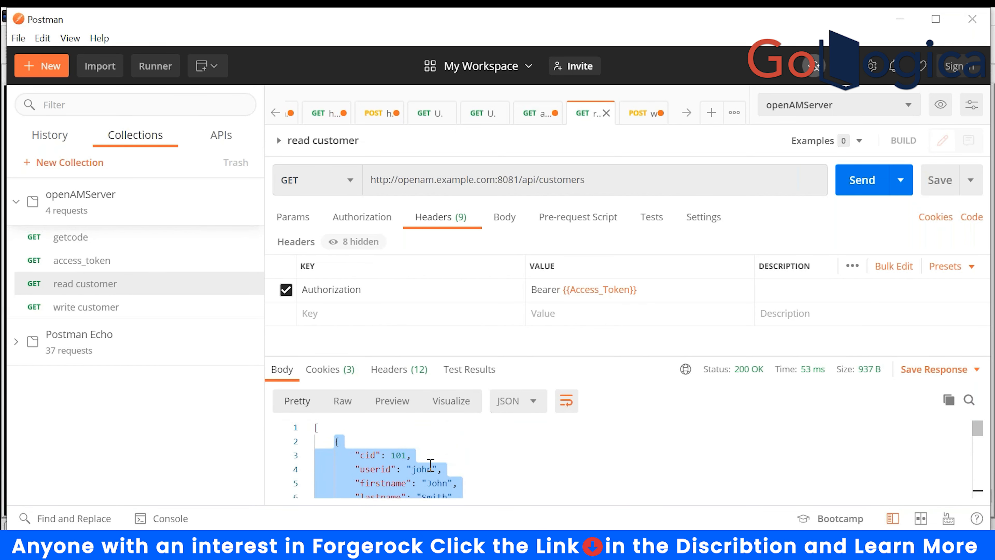
left_click(430, 466)
scroll(429, 465, "down", 1)
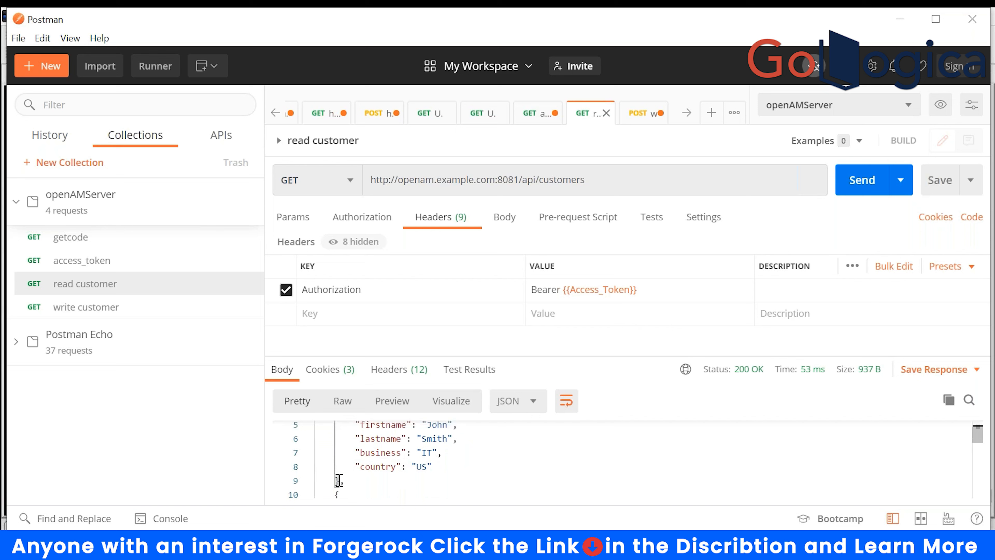
left_click_drag(337, 476, 336, 440)
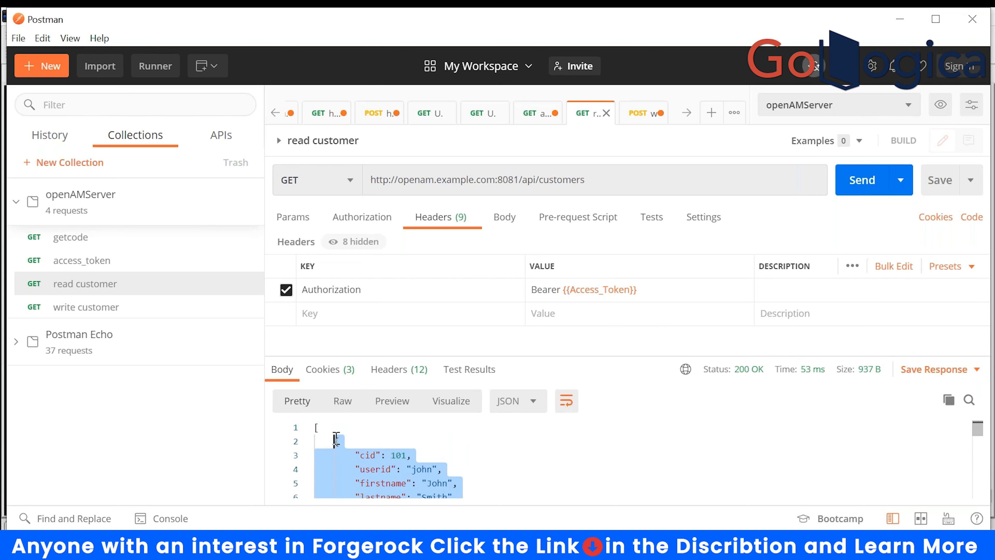
left_click(637, 114)
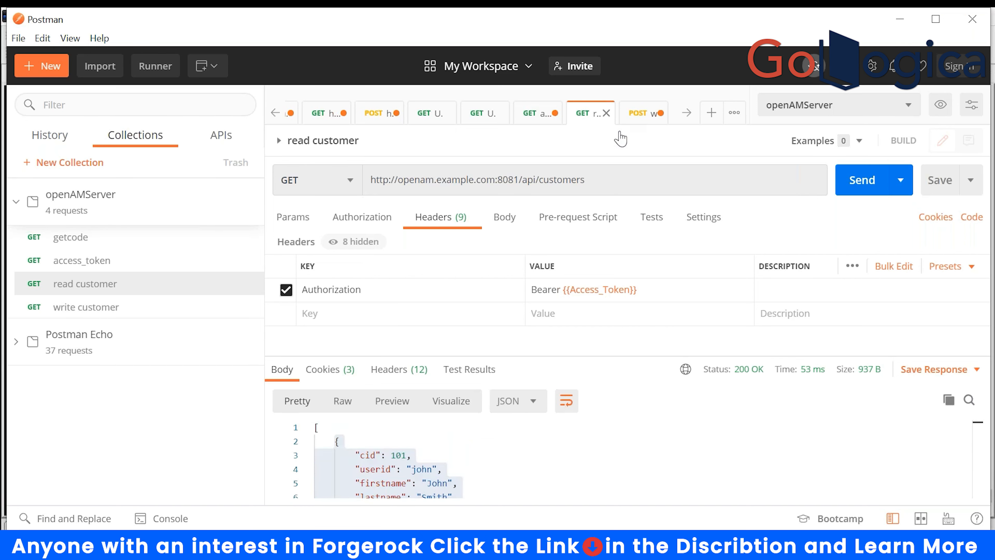
- Set the request body to raw JSON and paste the sample customer record
left_click(508, 217)
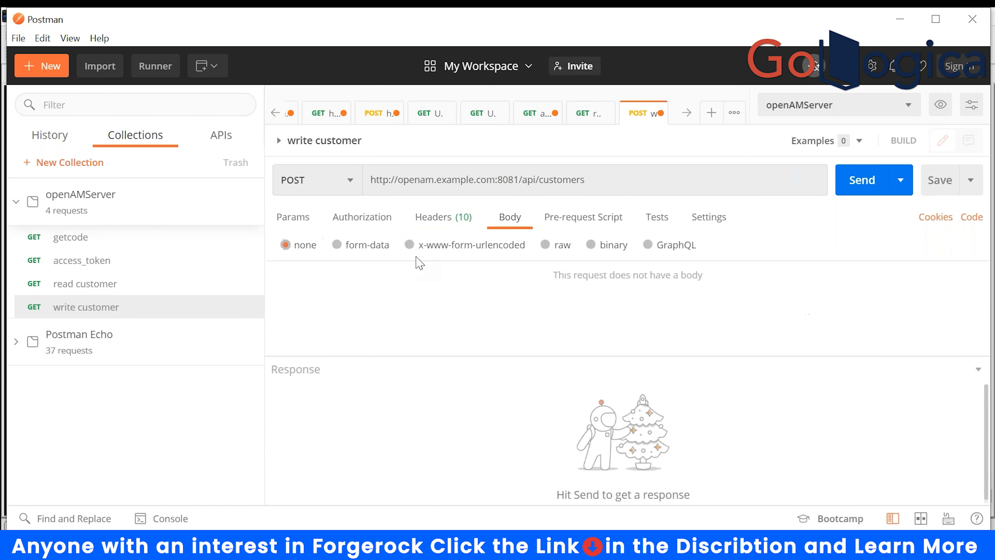
left_click(545, 246)
left_click(725, 245)
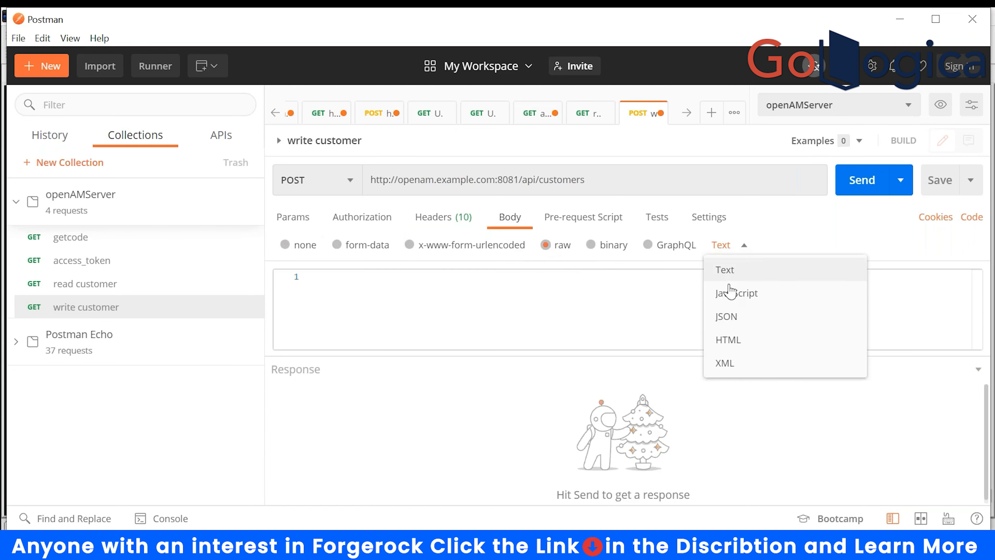
left_click(719, 317)
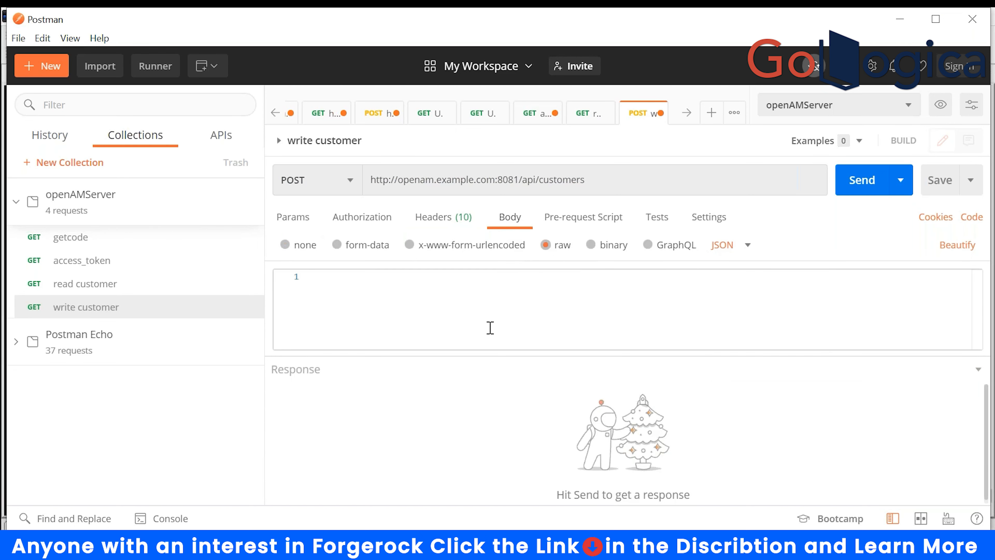
key("ctrl+v")
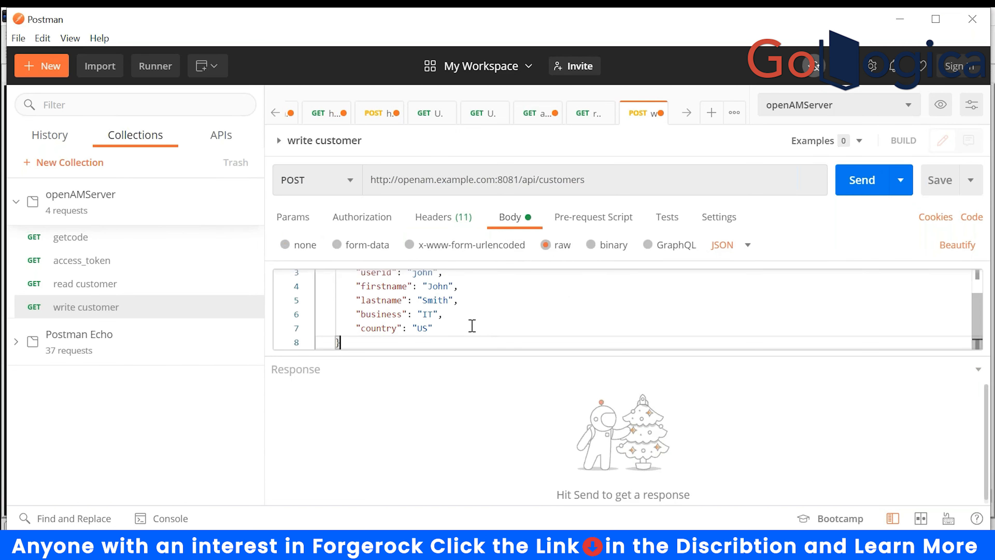
scroll(472, 325, "up", 2)
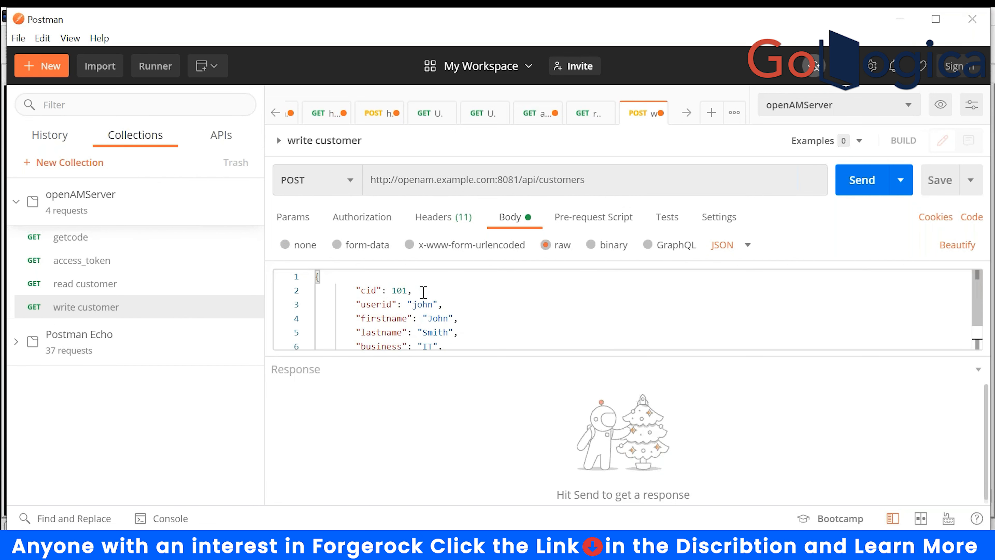
- Edit the body: cid 107, userid sridhar, firstname sridhar
left_click(407, 292)
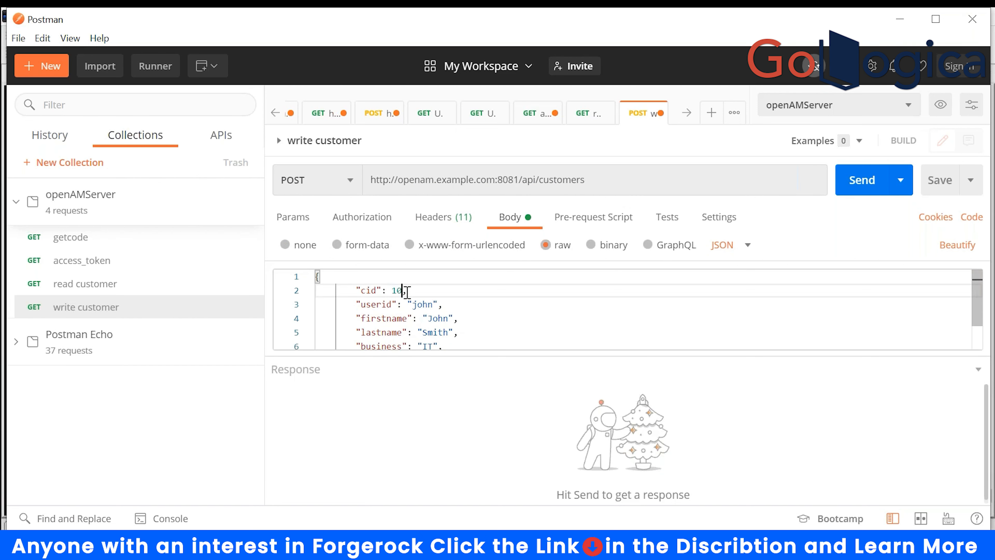
key("BackSpace")
type("7")
double_click(417, 306)
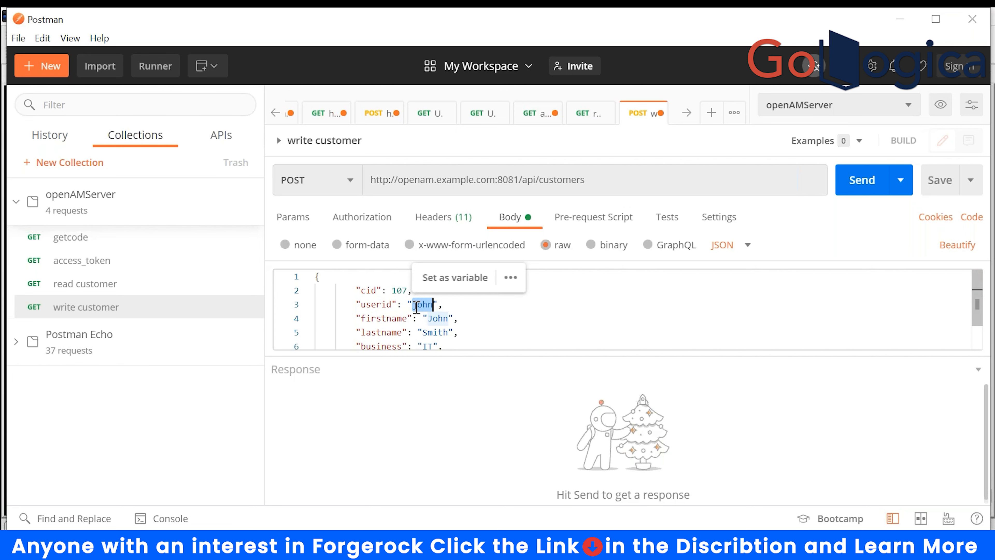
type("sridhar")
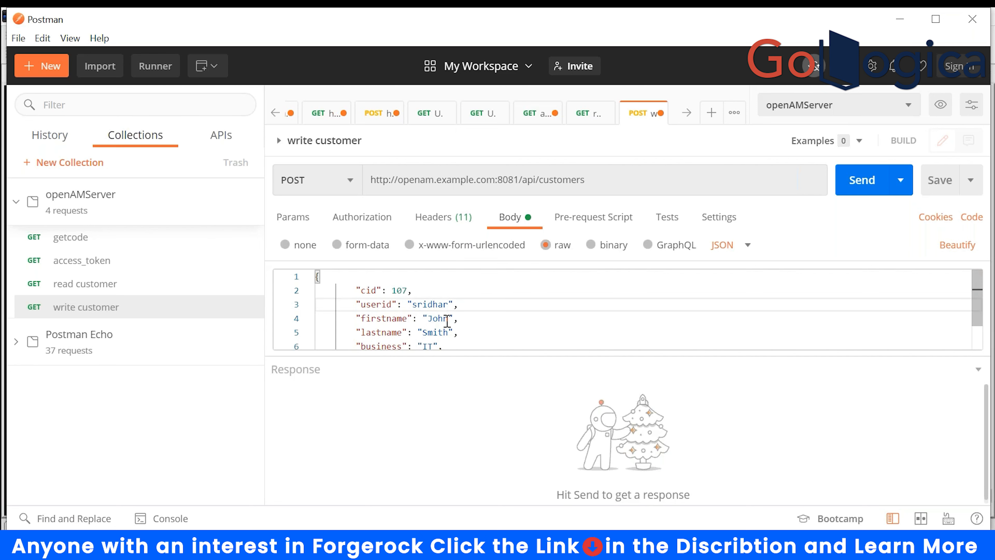
double_click(437, 319)
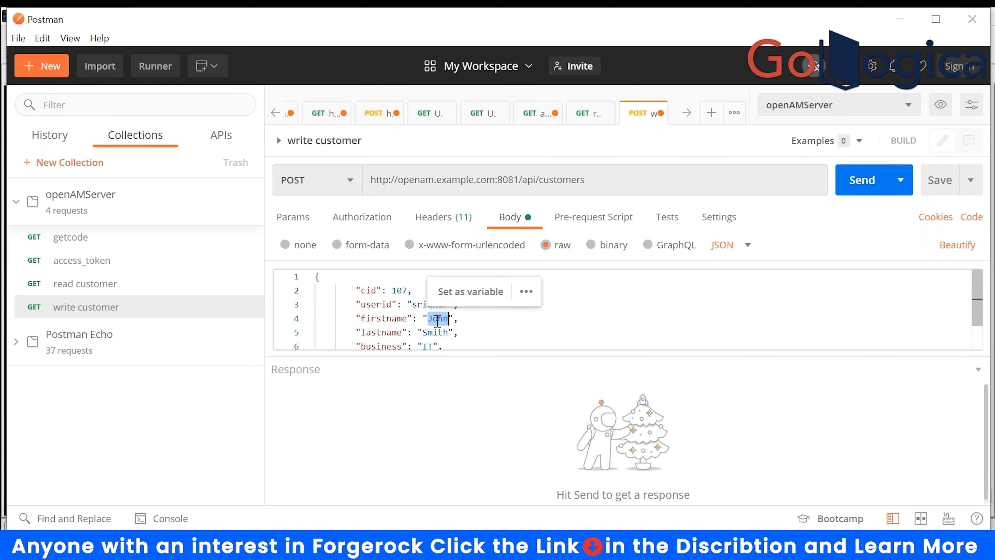
type("sridhar")
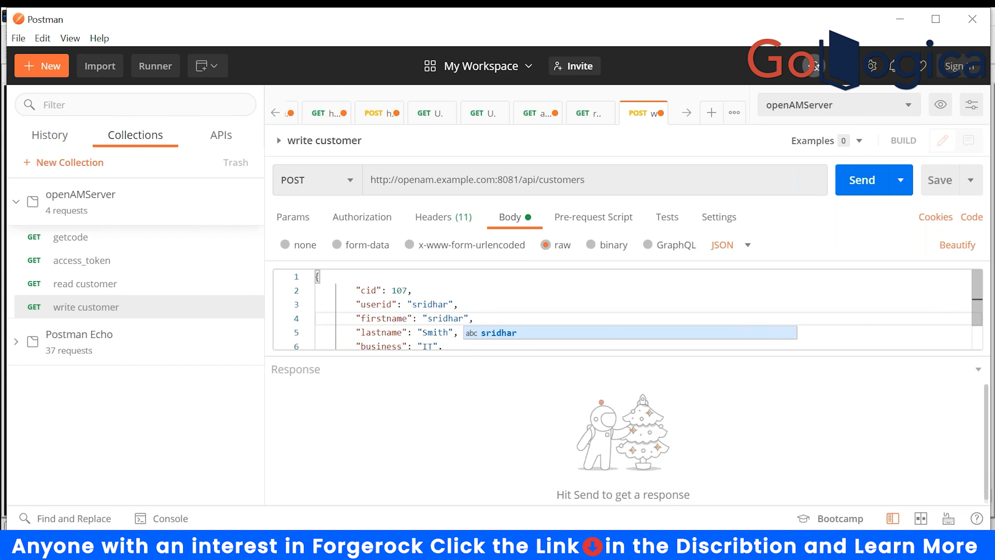
double_click(432, 332)
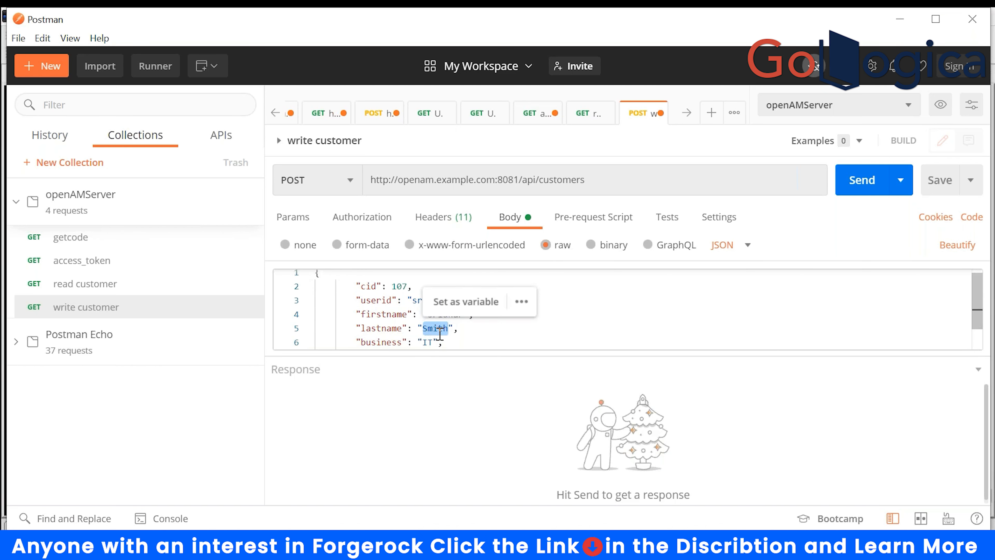
scroll(393, 337, "down", 1)
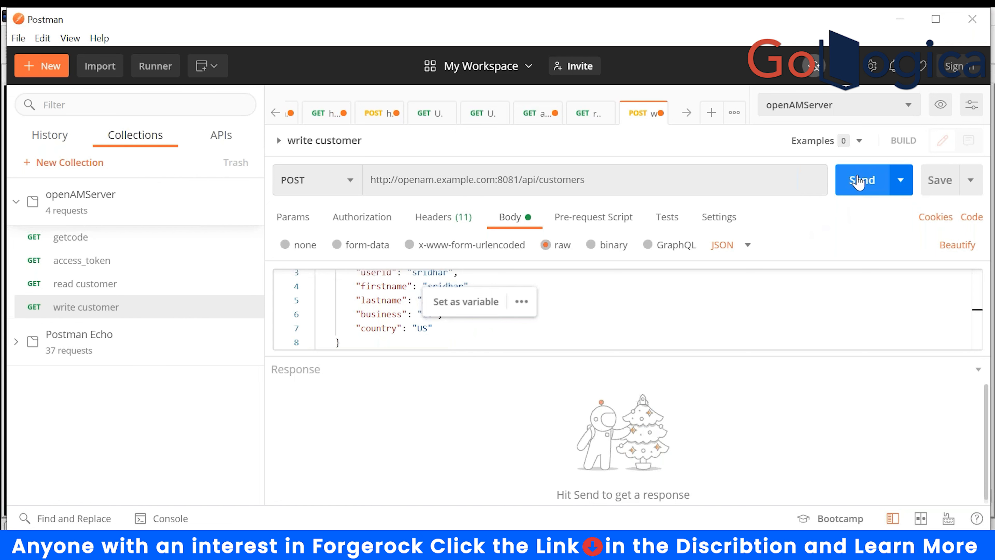
left_click(756, 320)
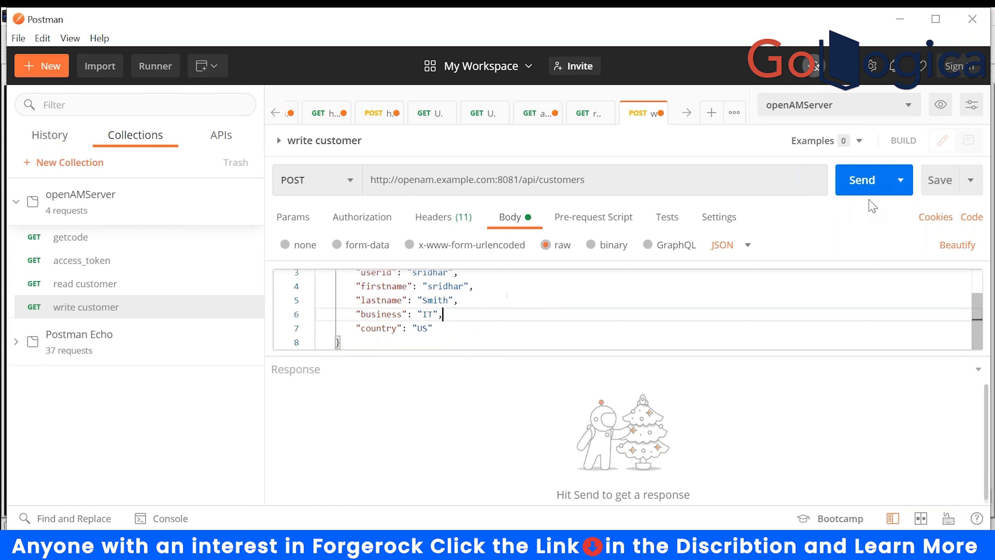
- Send the write customer POST, see 403 Forbidden, and check the mRemoteNG server log
left_click(856, 186)
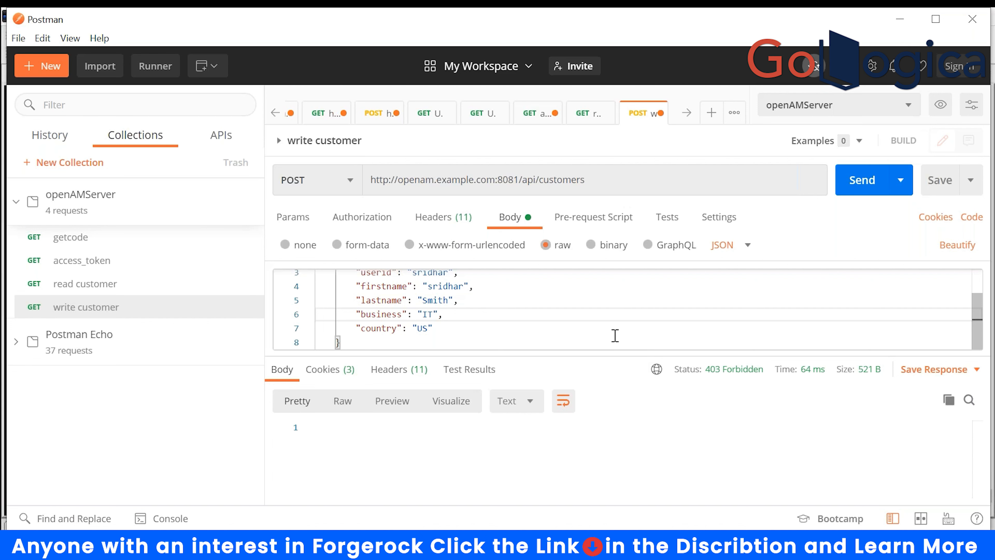
scroll(615, 335, "up", 1)
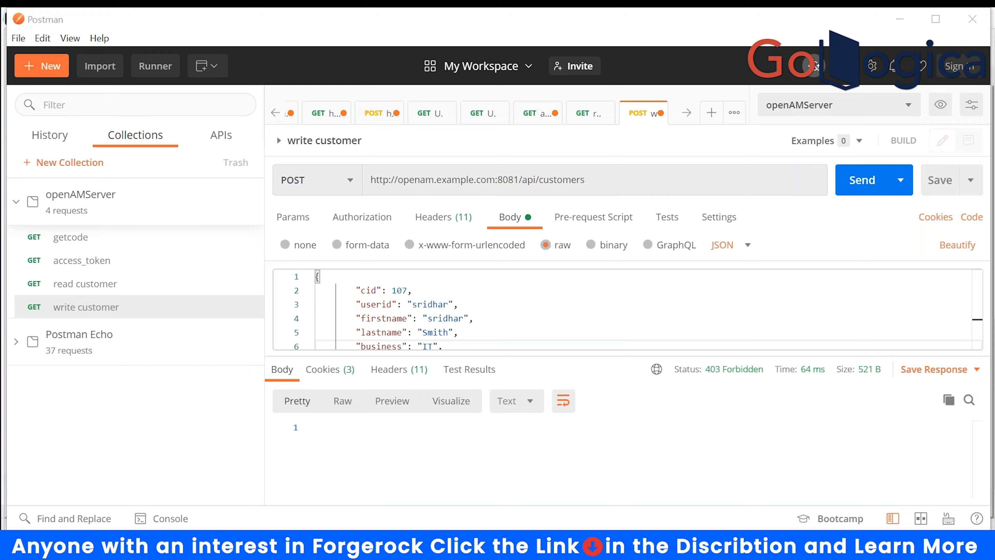
left_click(549, 545)
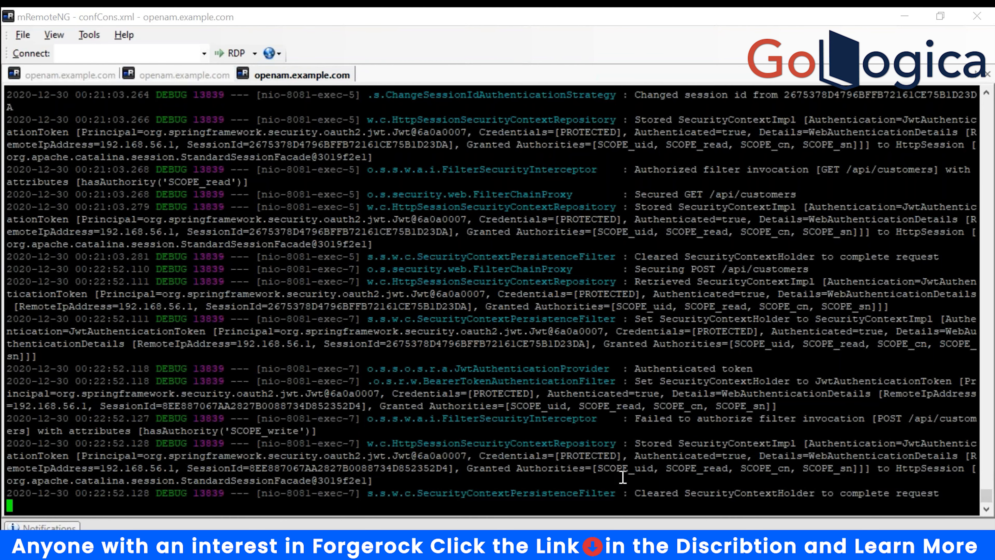
key("alt+Tab")
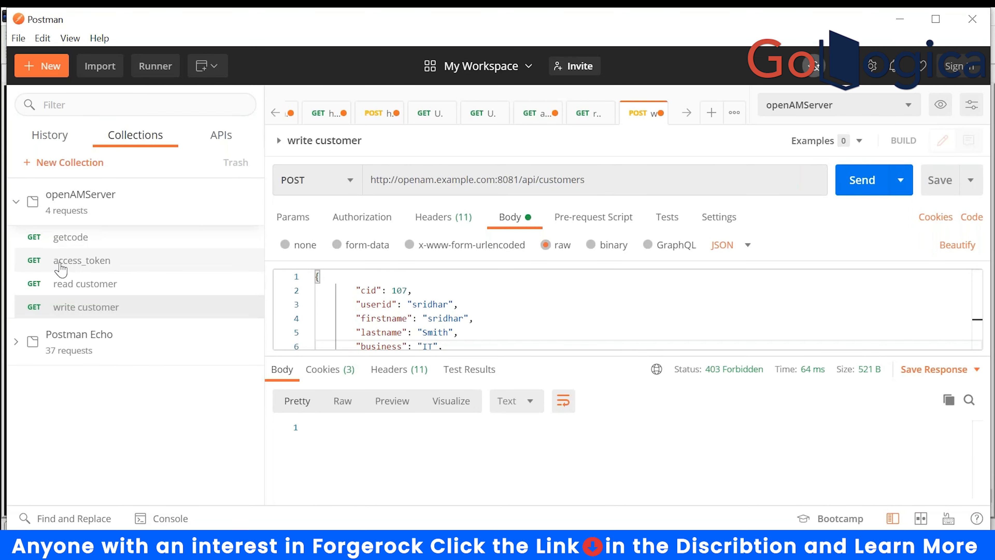
- Add write to the access_token request's OAuth scope
left_click(62, 244)
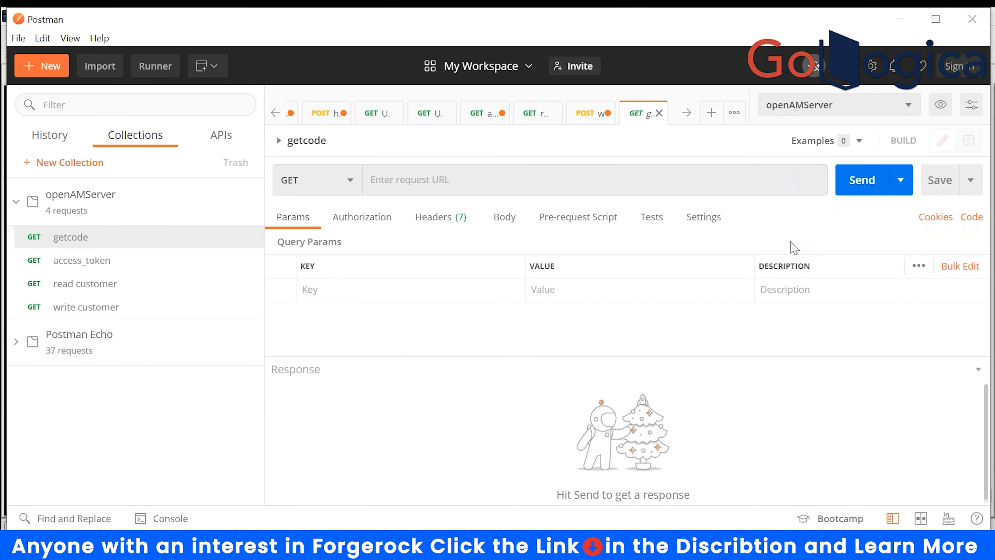
left_click(65, 262)
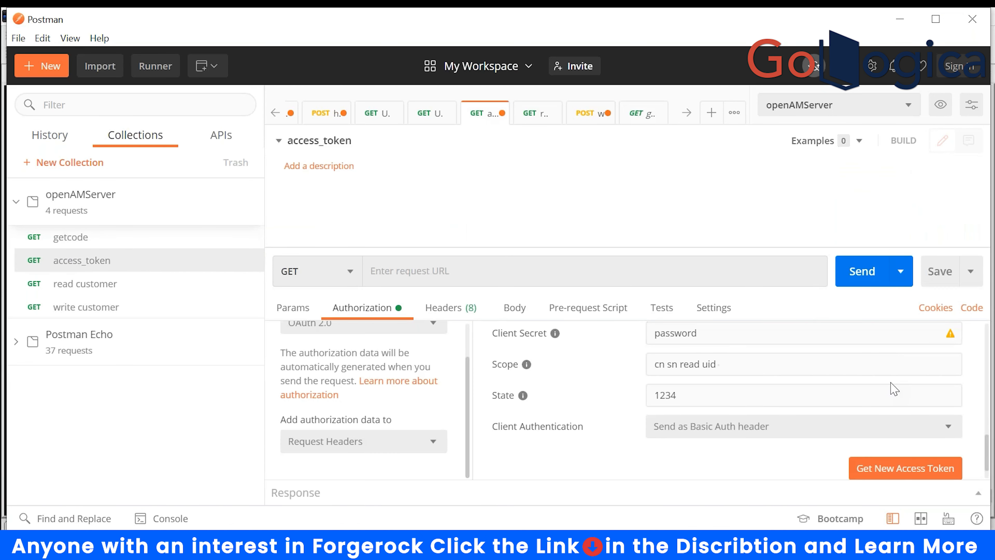
left_click(737, 364)
- Get a new access token, allow access, and store it as openAMServer's Access_Token
left_click(890, 468)
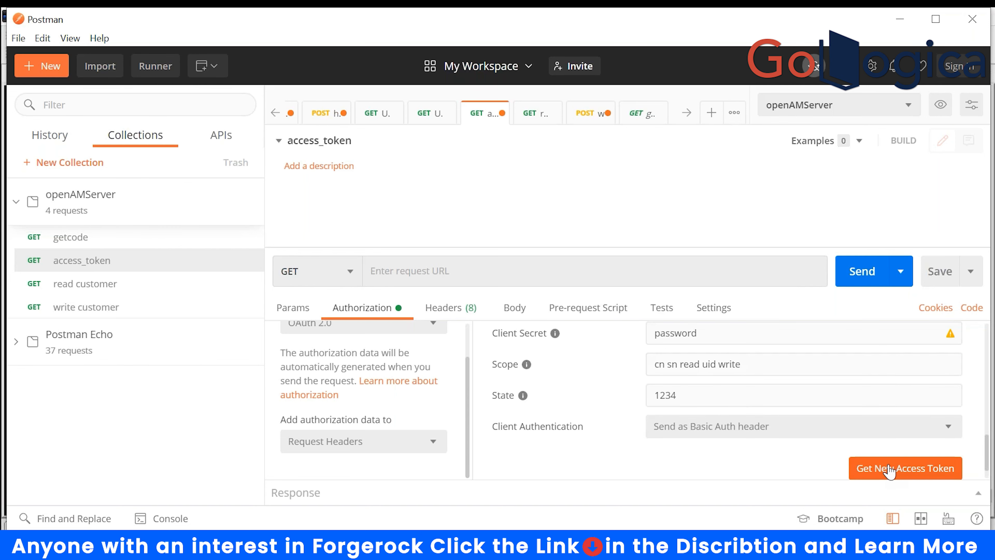
scroll(477, 362, "down", 5)
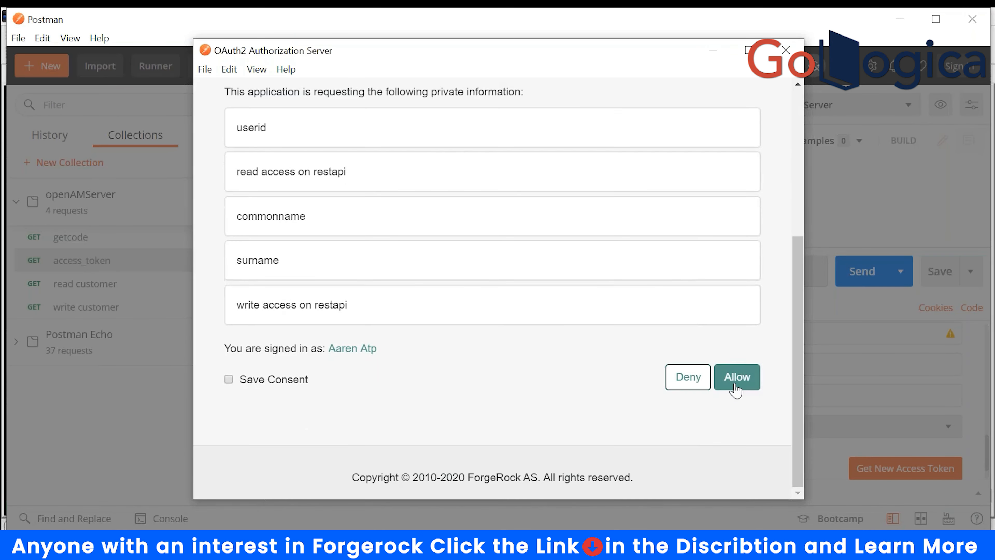
left_click(736, 389)
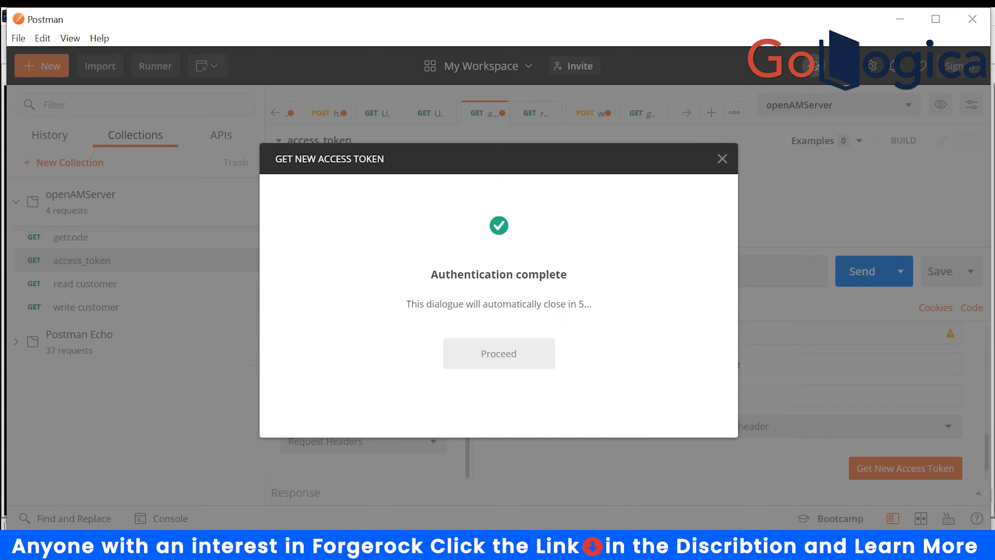
left_click(492, 354)
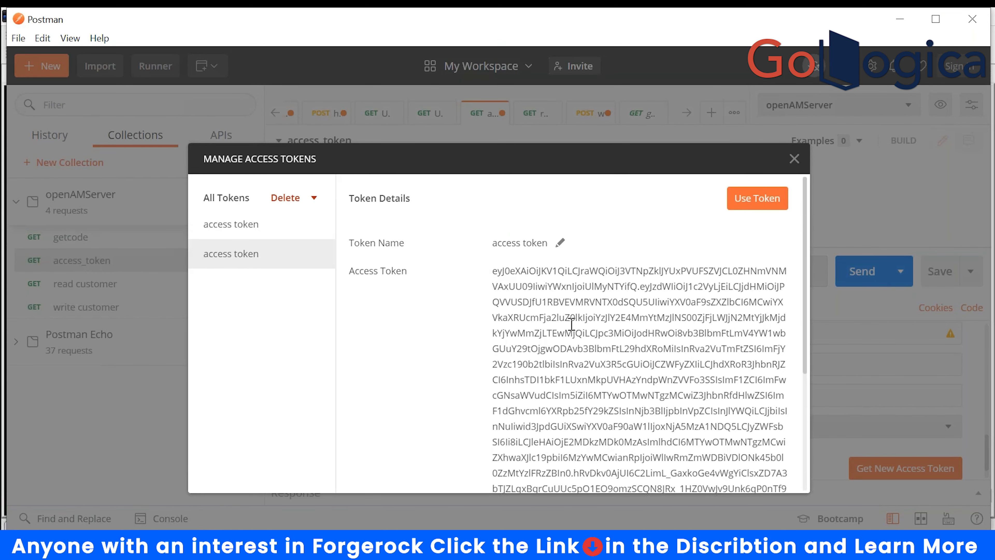
scroll(591, 355, "down", 5)
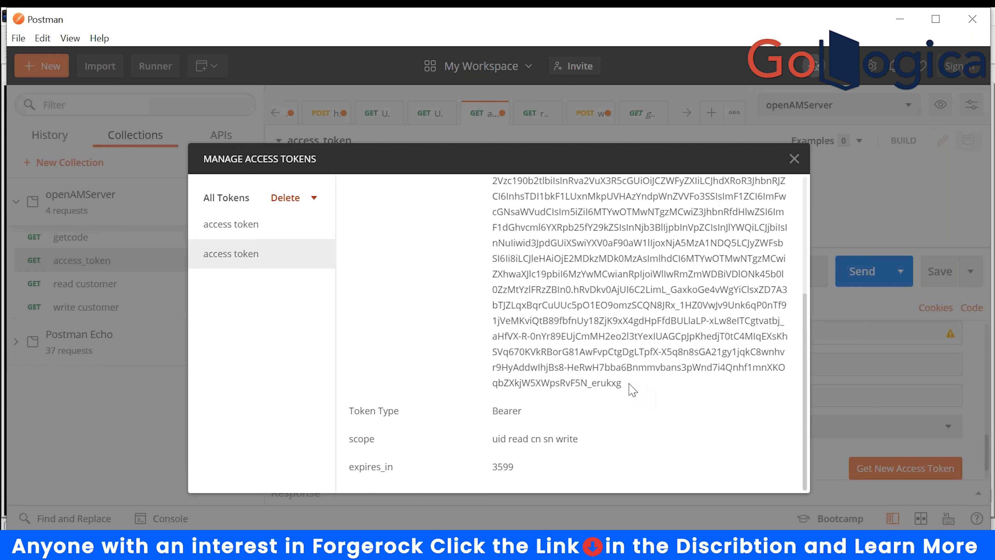
triple_click(629, 384)
right_click(551, 292)
mouse_move(433, 305)
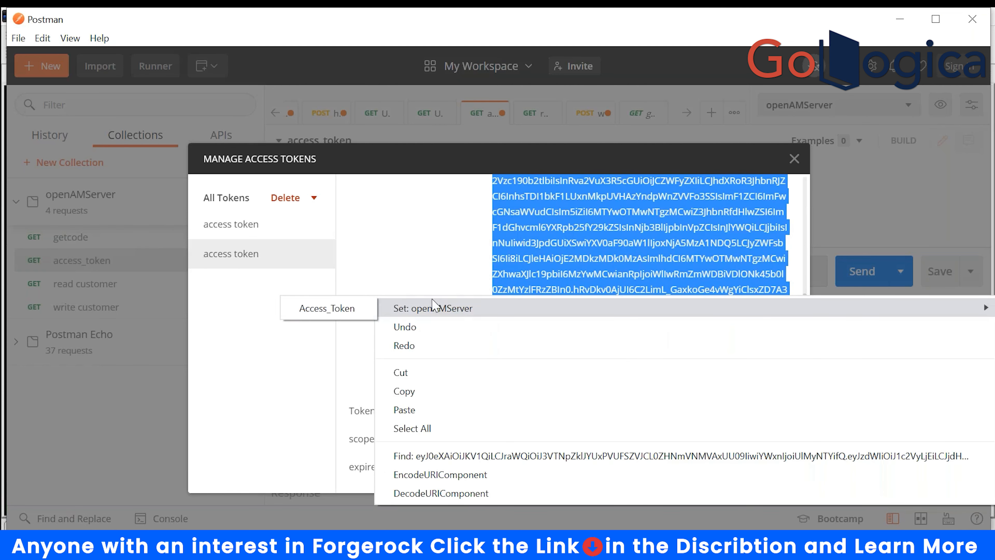
left_click(340, 308)
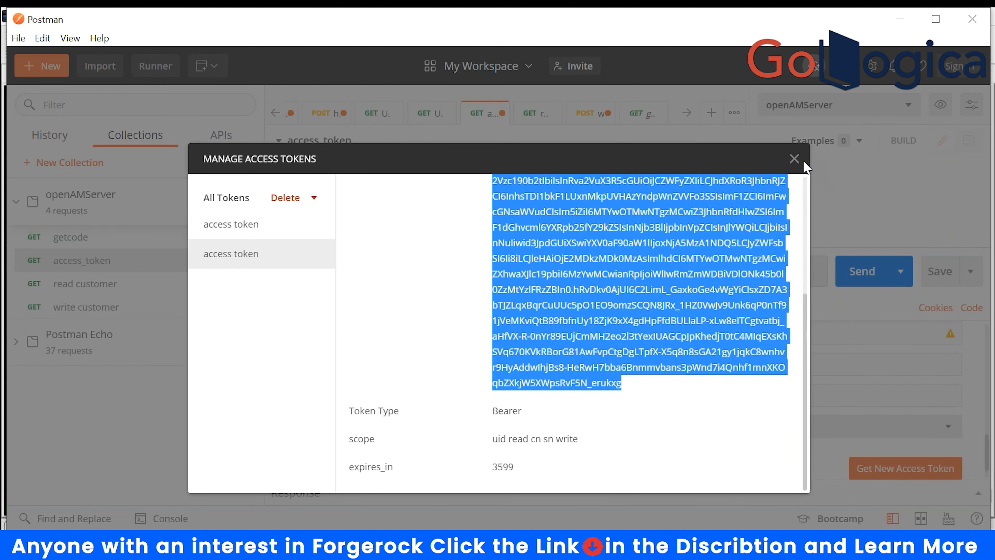
left_click(794, 158)
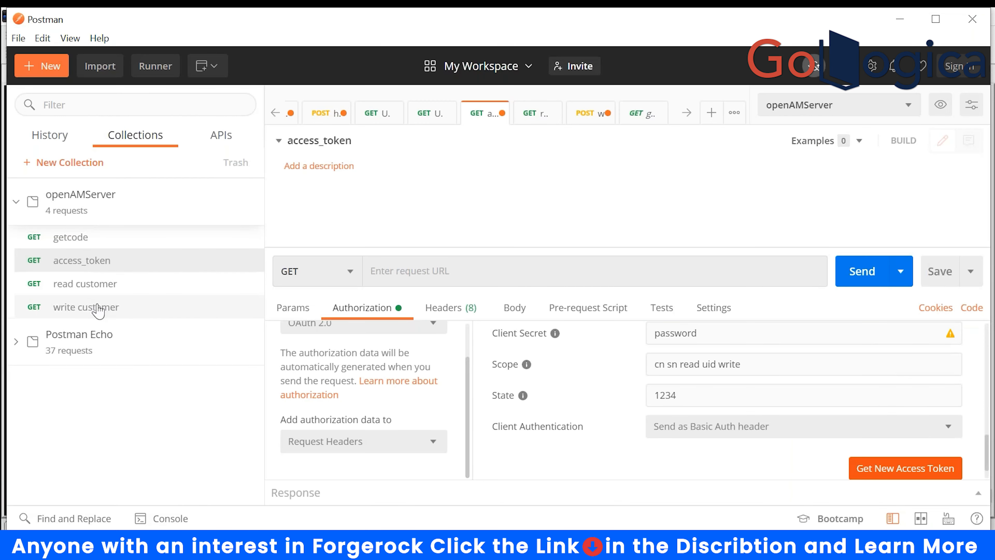
- Resend write customer for 200 OK, then read /api/customers/107 to see the new record
left_click(84, 308)
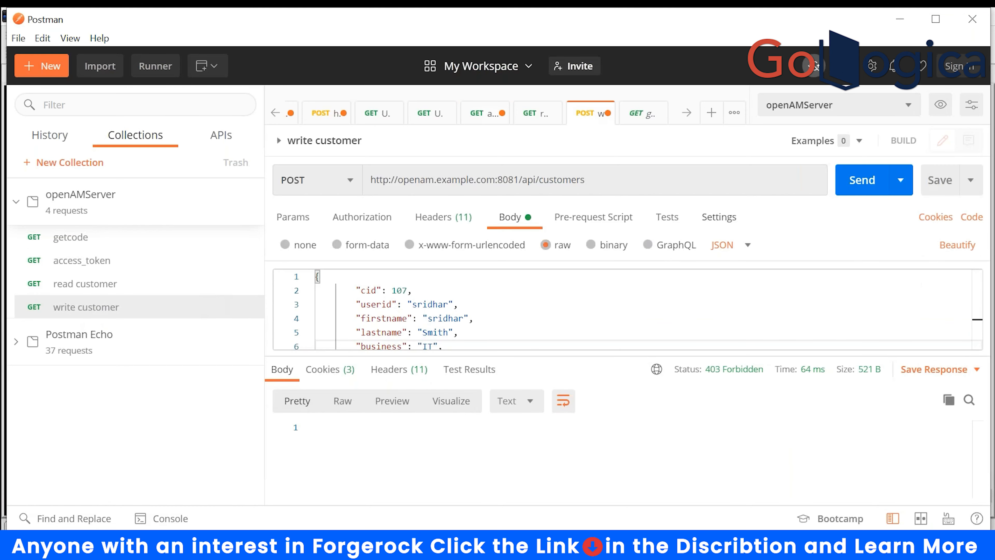
left_click(859, 184)
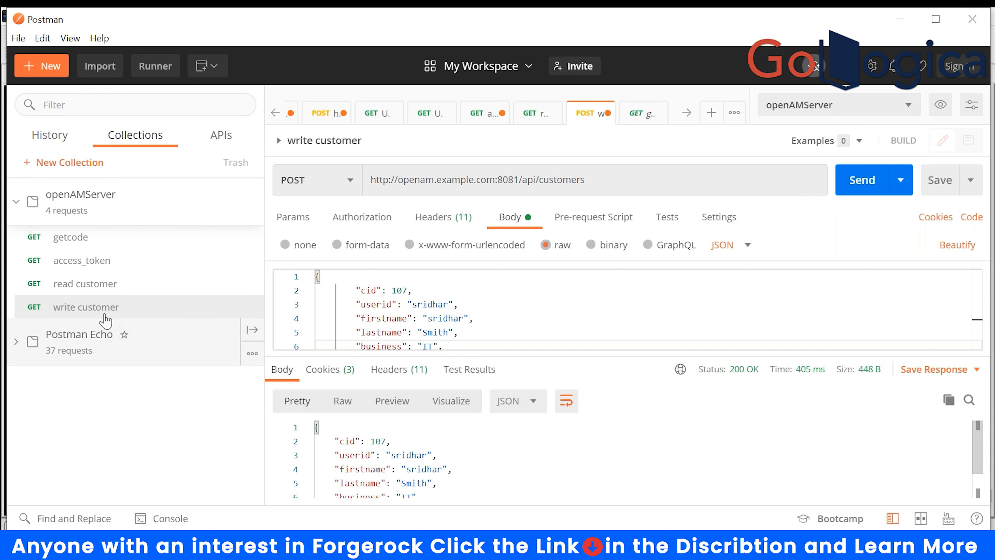
left_click(80, 290)
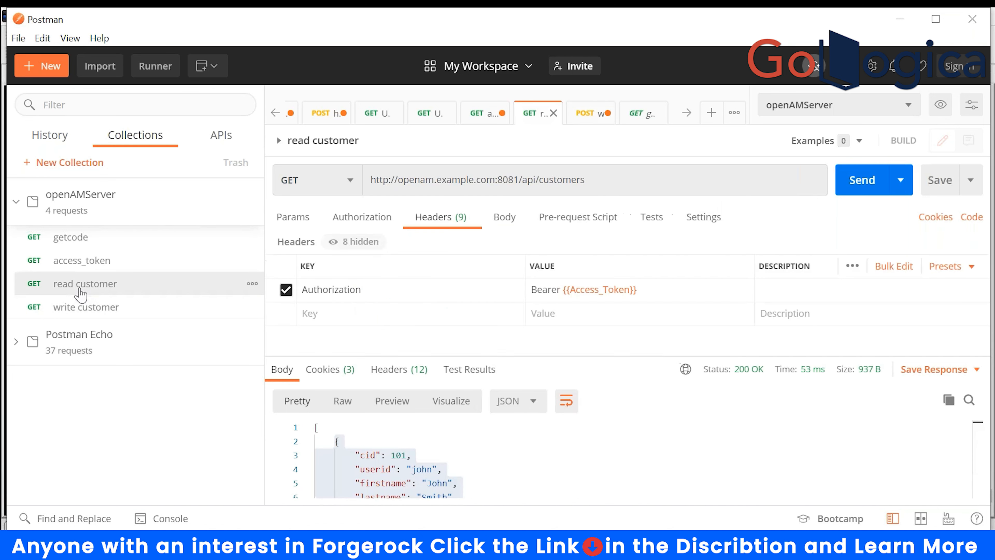
triple_click(626, 184)
left_click(627, 184)
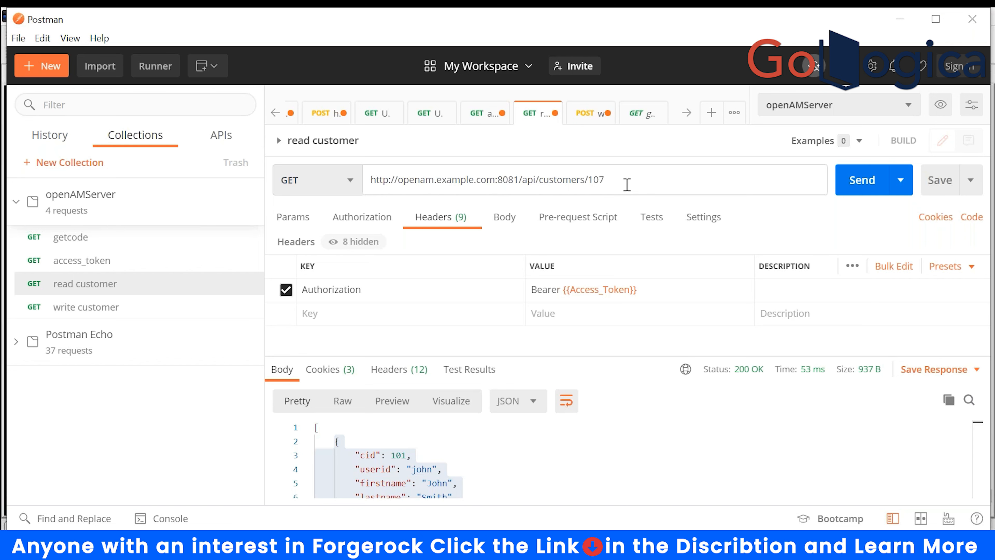
key("ctrl+Return")
scroll(584, 431, "down", 2)
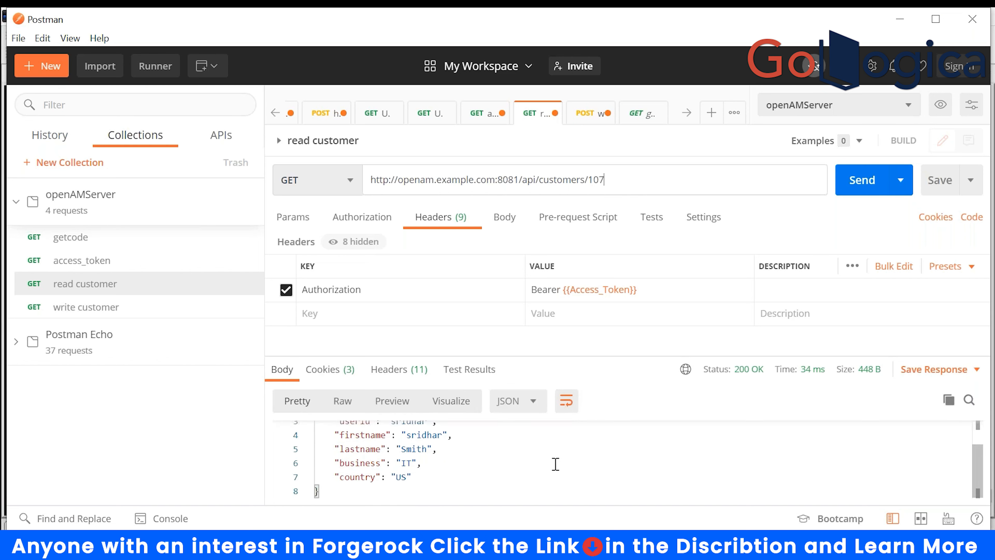
scroll(555, 463, "up", 2)
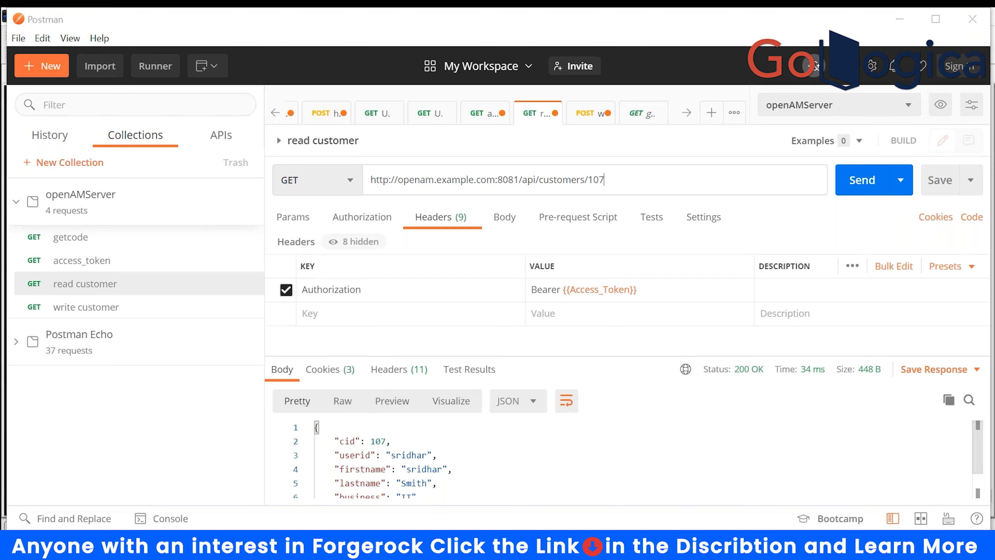
- Switch to the mRemoteNG server log and highlight the /api/customers/107 request path
key("alt+Tab")
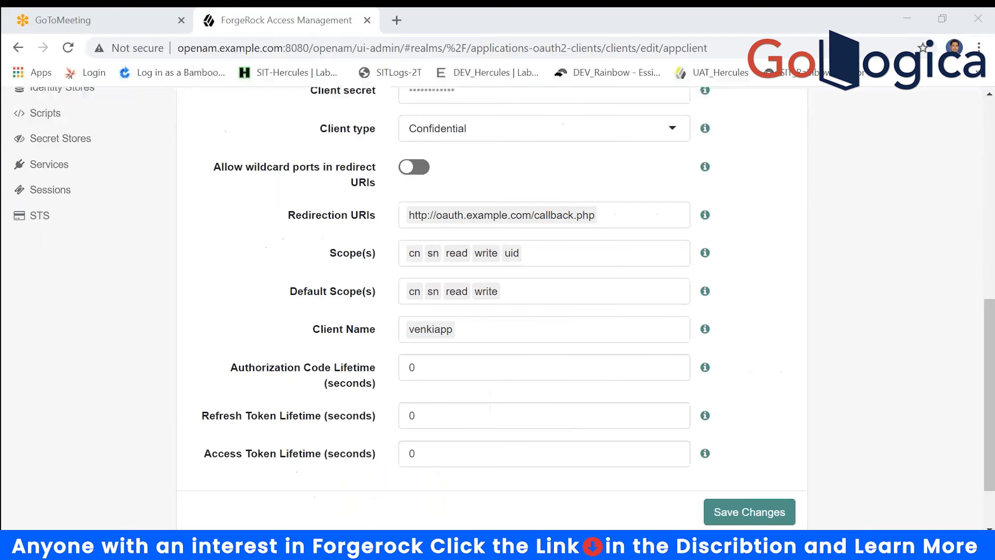
key("super+d")
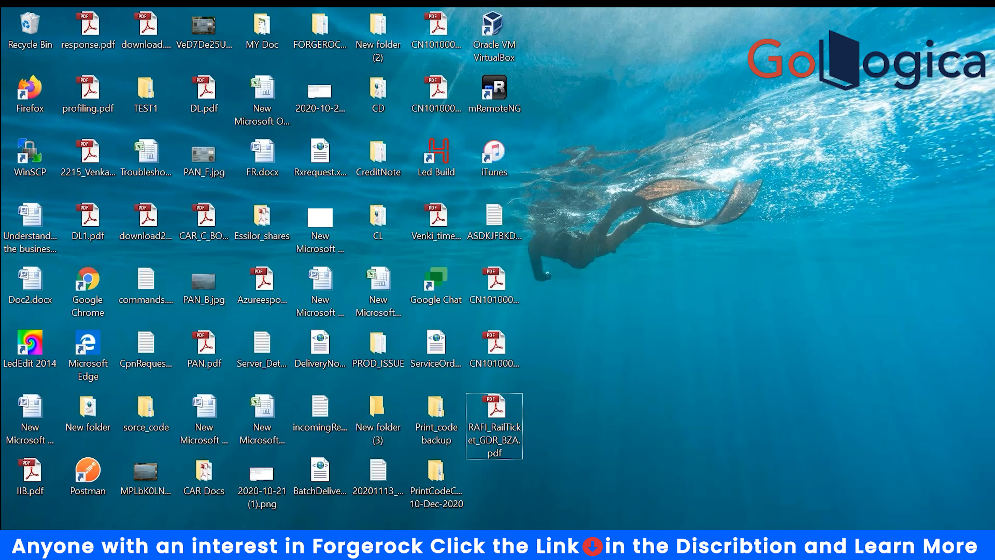
key("alt+Tab")
left_click_drag(827, 431, 752, 430)
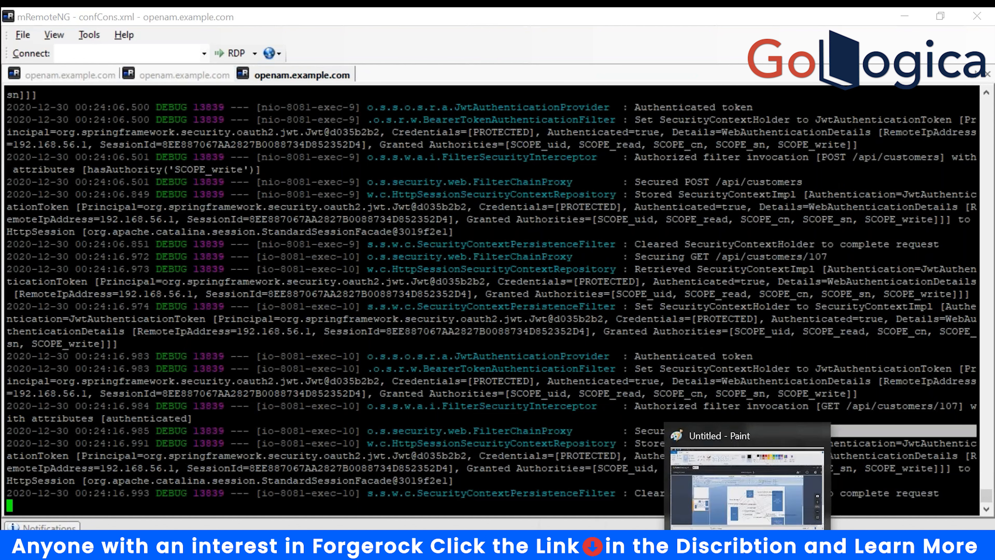
- Switch to the Notepad++ notes listing the curl OAuth steps
left_click(731, 547)
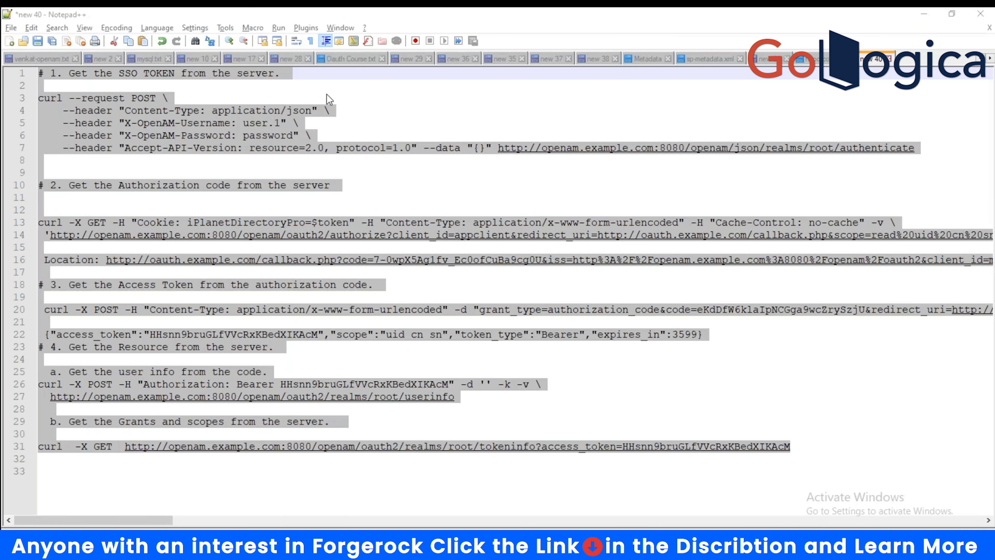
- Below the SSO token curl command, add: export token="token value recieved from above command"
left_click(40, 96)
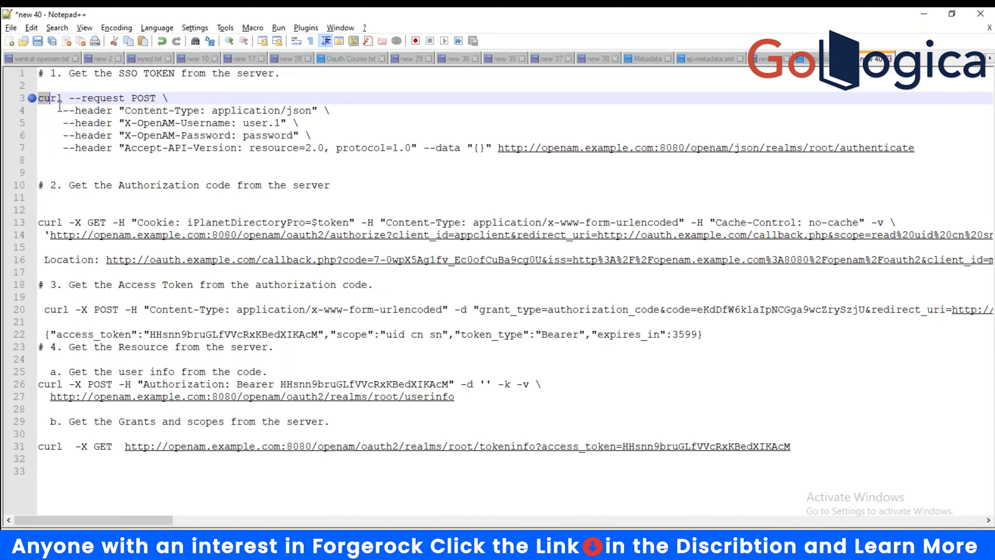
left_click_drag(39, 96, 270, 165)
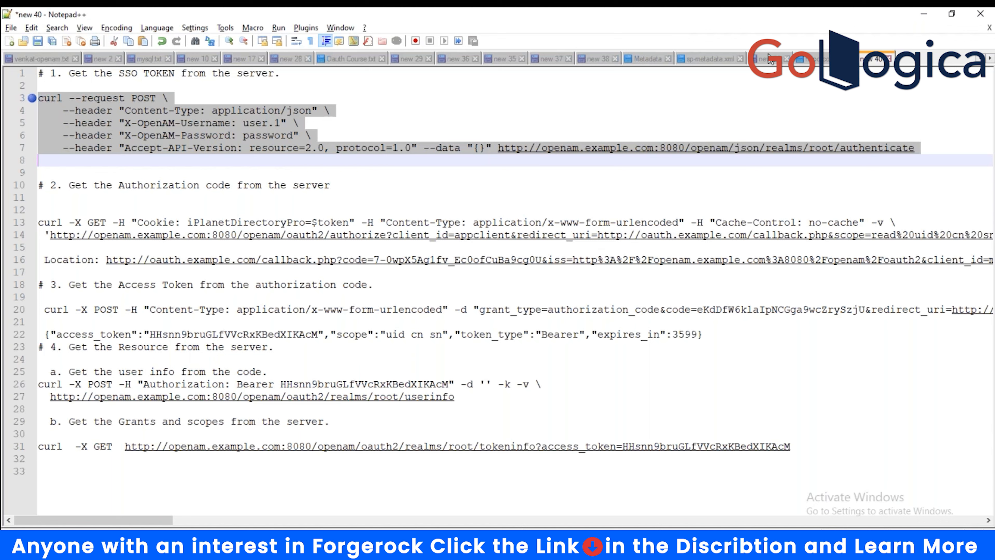
key("Down")
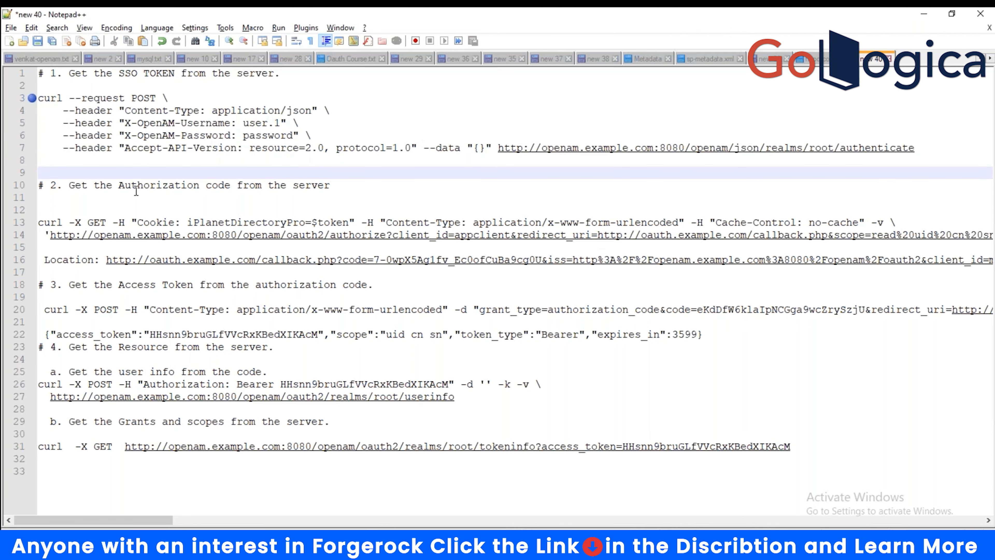
left_click(68, 197)
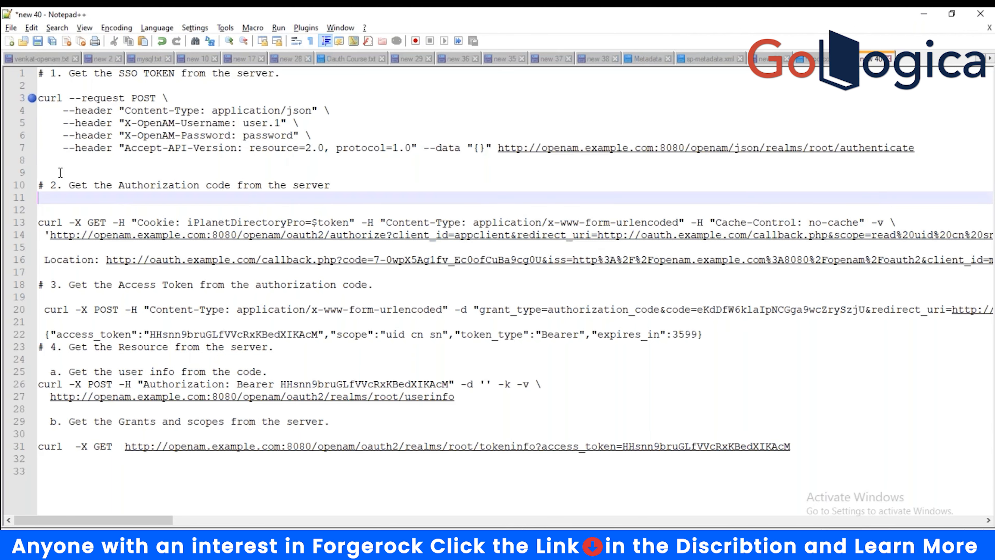
left_click(61, 173)
key("Return")
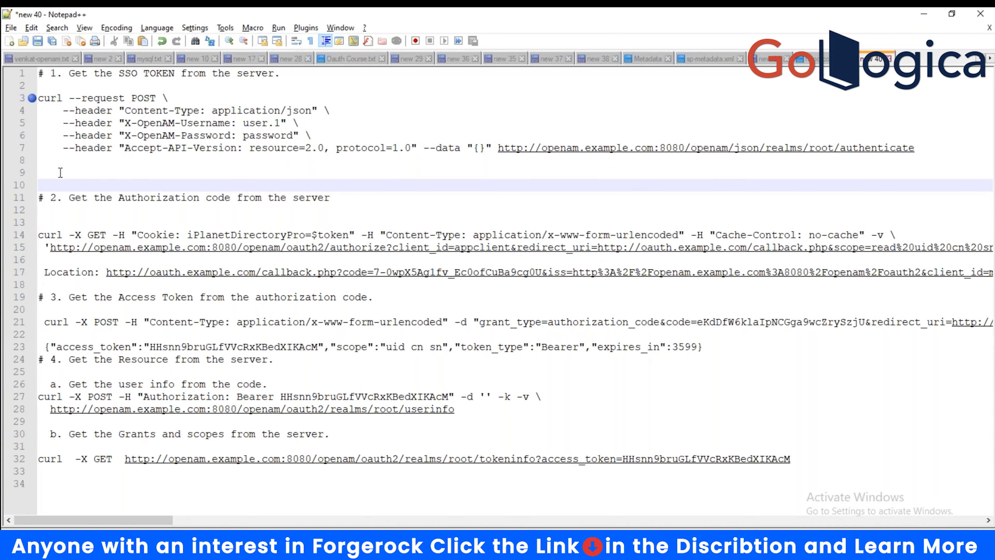
type("export toke")
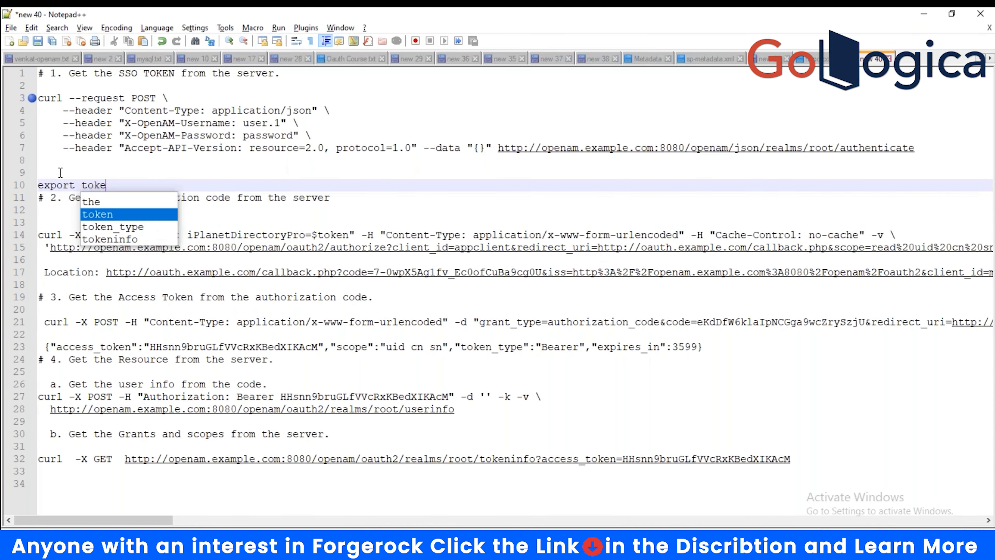
type("n=\"VALUE")
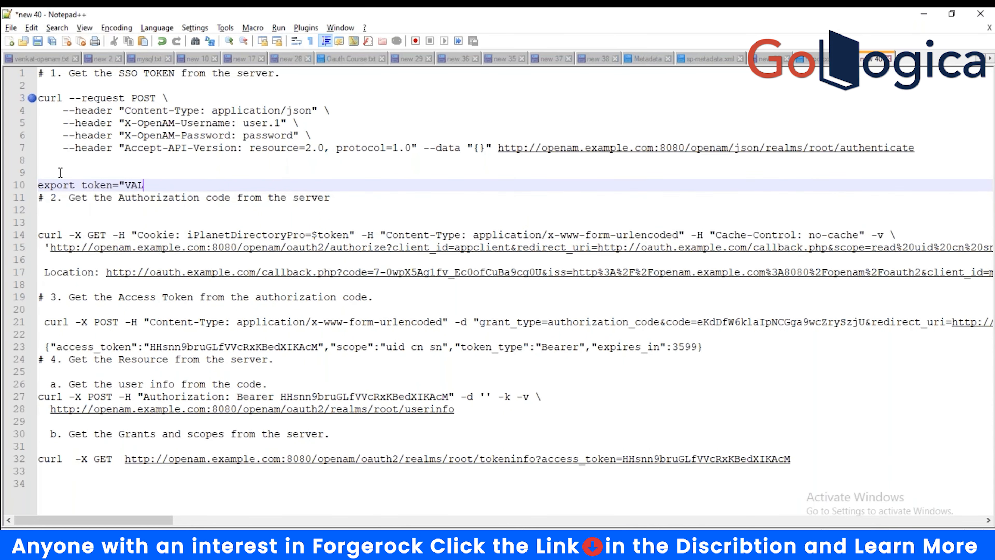
key("BackSpace")
key("BackSpace")
key("BackSpace")
key("BackSpace")
key("BackSpace")
type("to")
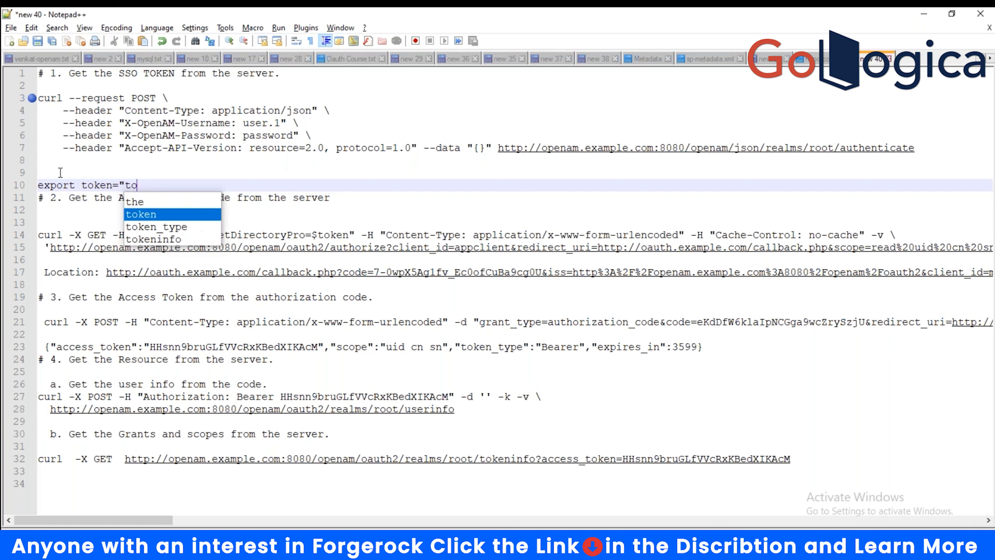
type("ken valu")
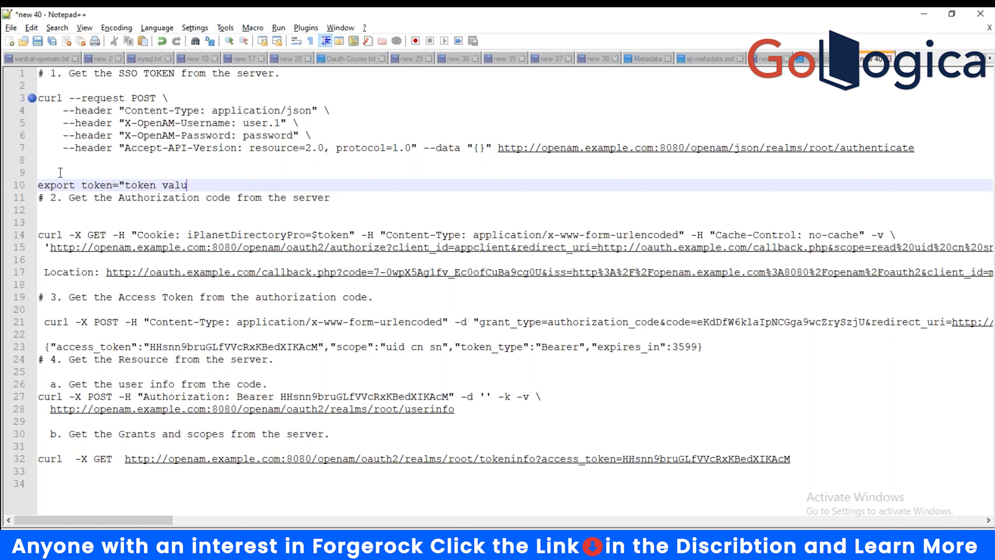
type("e recieved from abov")
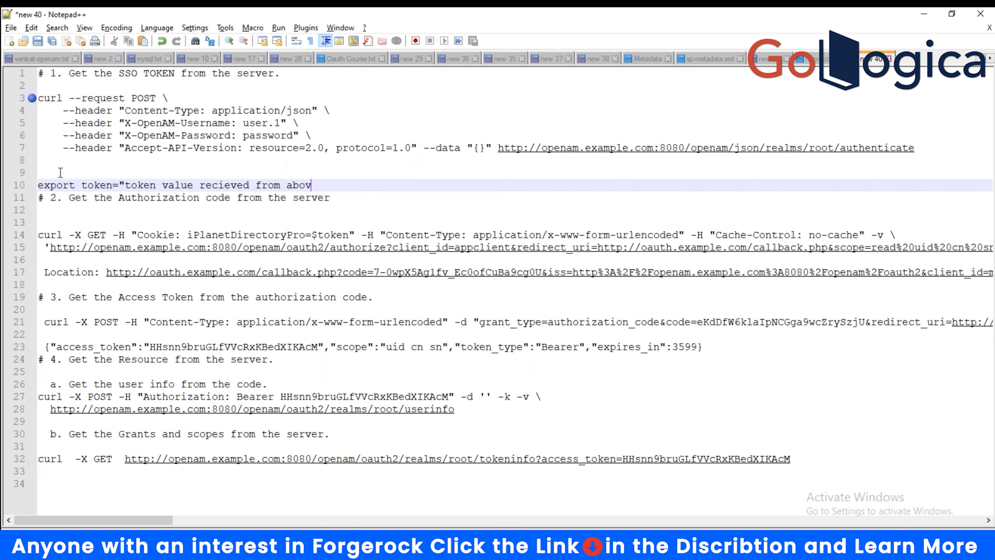
type("e command\"")
key("Return")
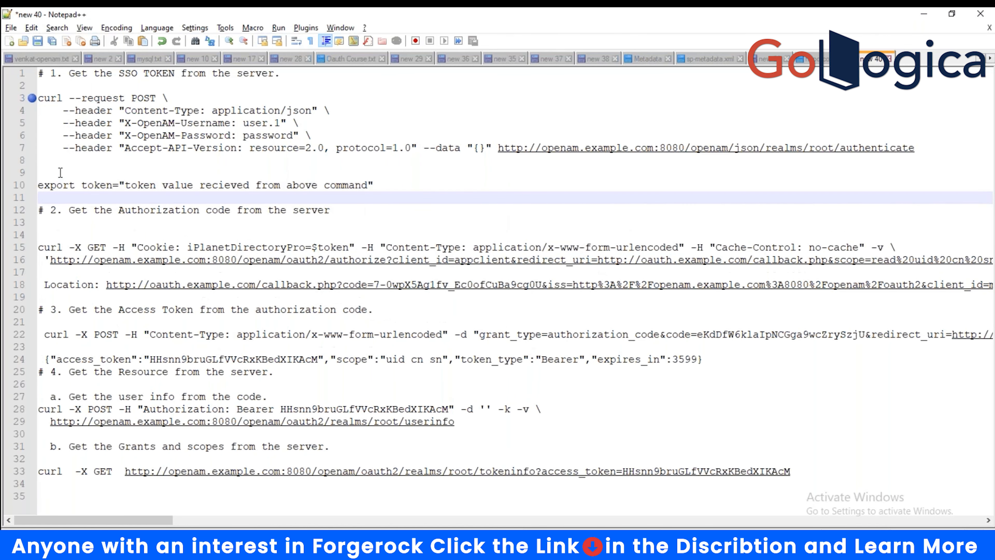
left_click(242, 247)
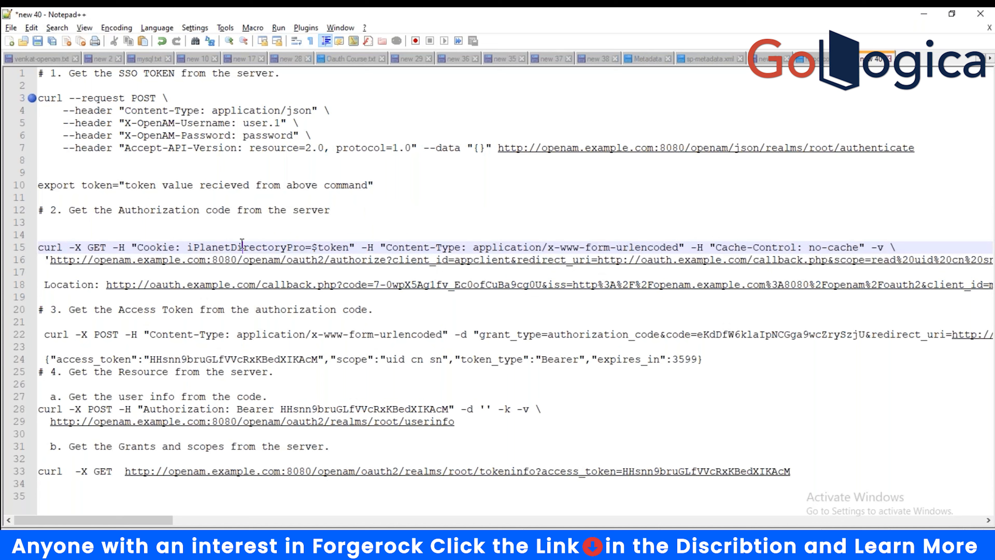
double_click(242, 247)
left_click(312, 247)
left_click_drag(312, 247, 349, 247)
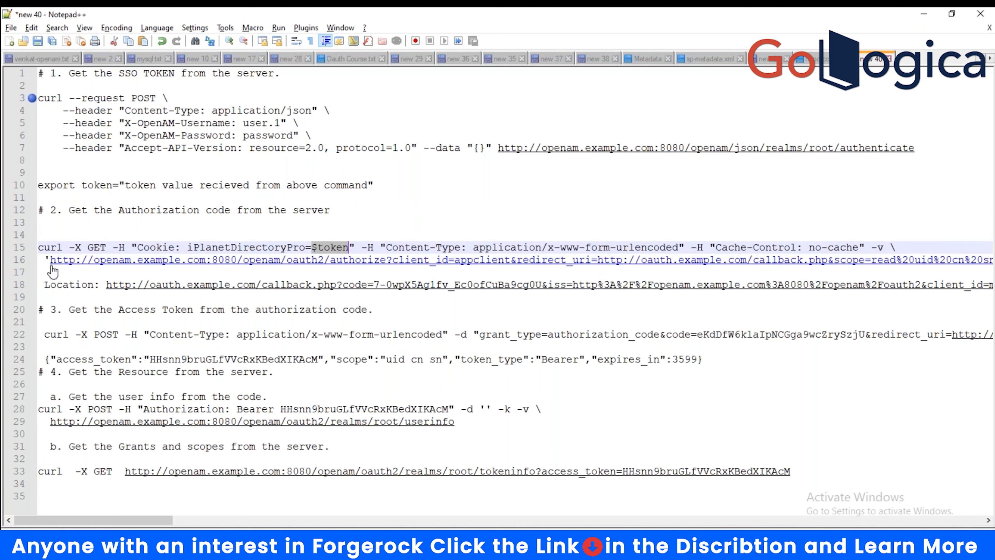
left_click(114, 210)
left_click_drag(113, 211, 232, 210)
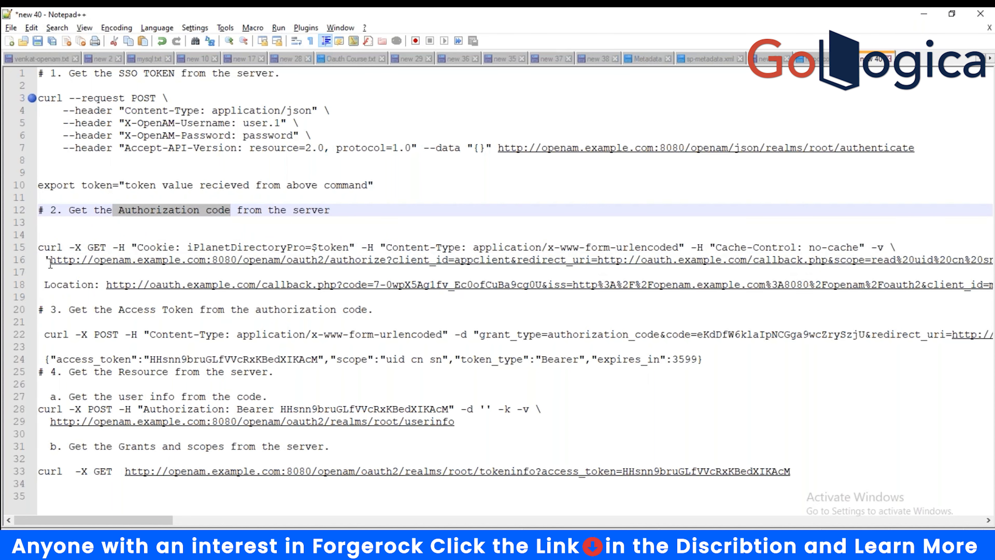
left_click(50, 262)
left_click_drag(50, 262, 386, 261)
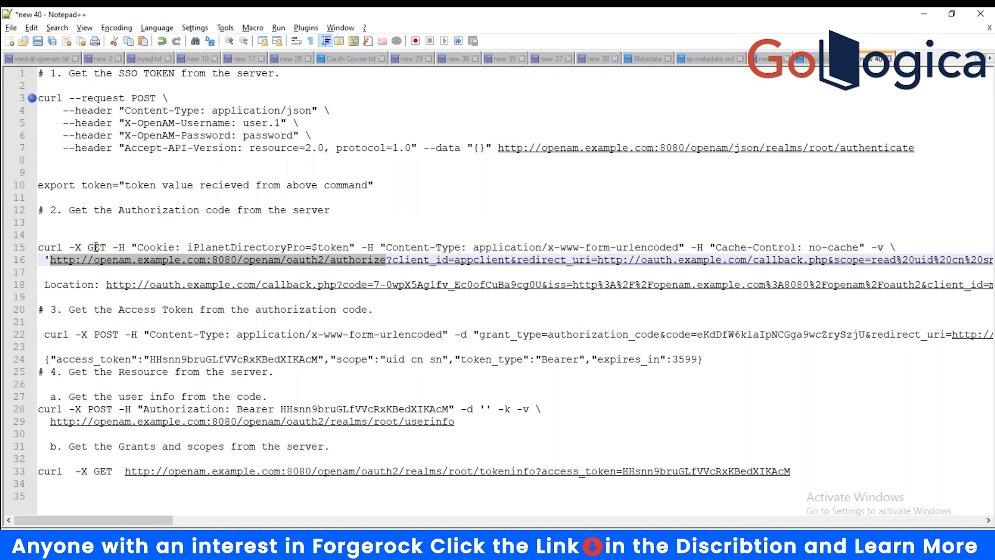
left_click_drag(87, 246, 355, 247)
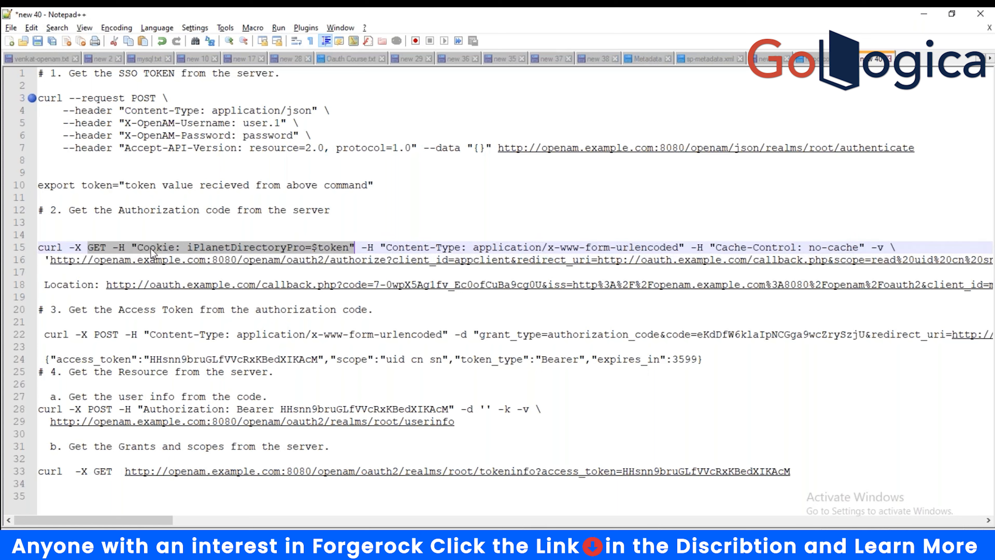
left_click(139, 247)
left_click_drag(139, 247, 355, 248)
left_click(81, 98)
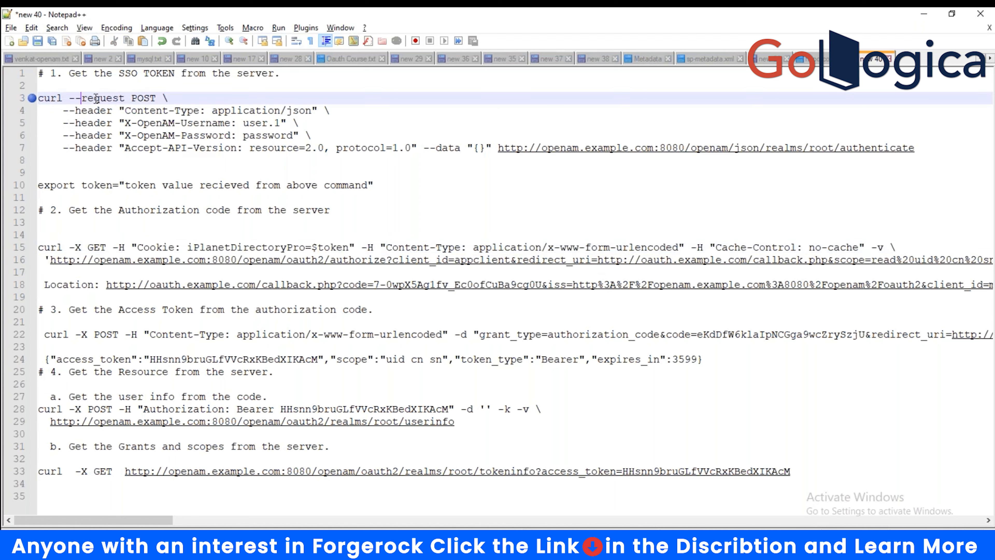
left_click_drag(96, 98, 250, 190)
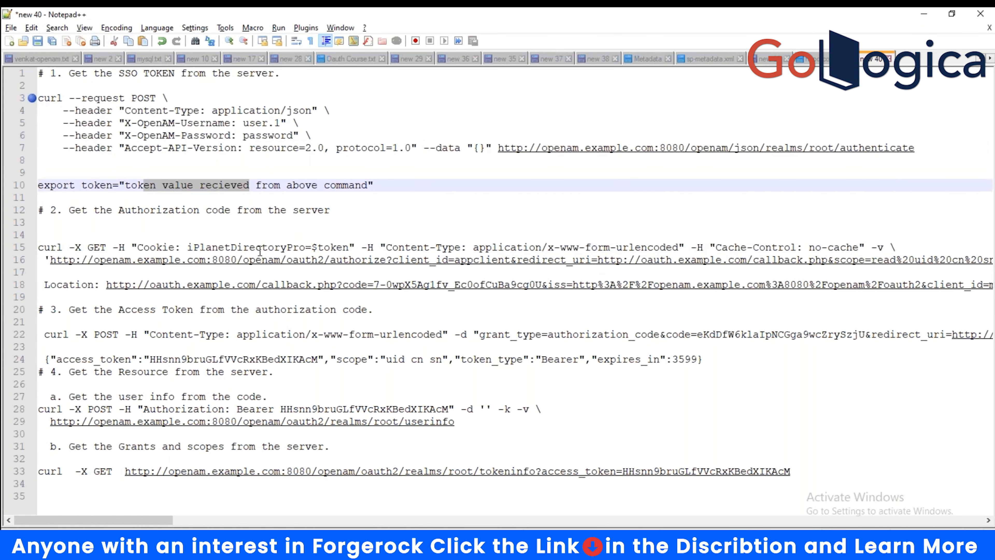
left_click_drag(262, 248, 368, 250)
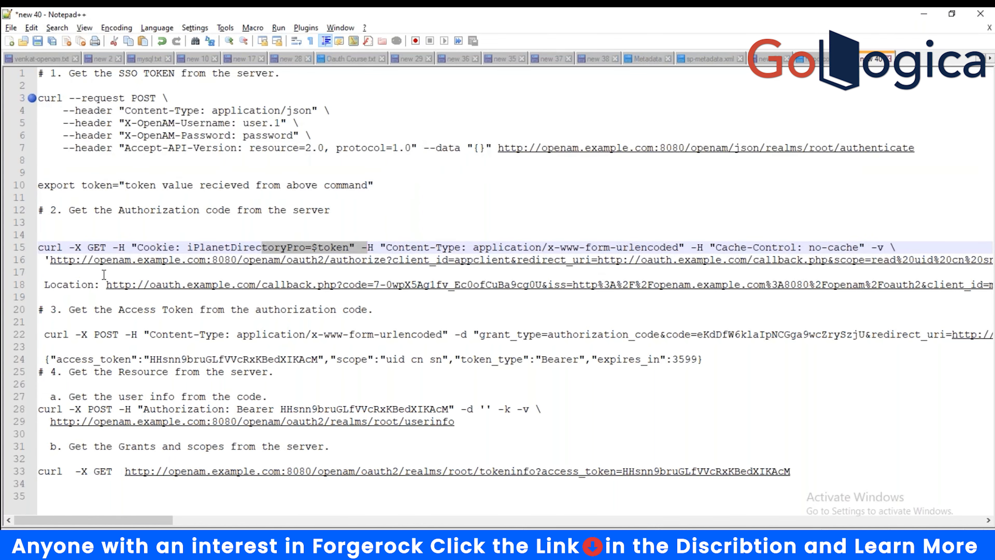
left_click_drag(39, 249, 156, 261)
left_click(93, 271)
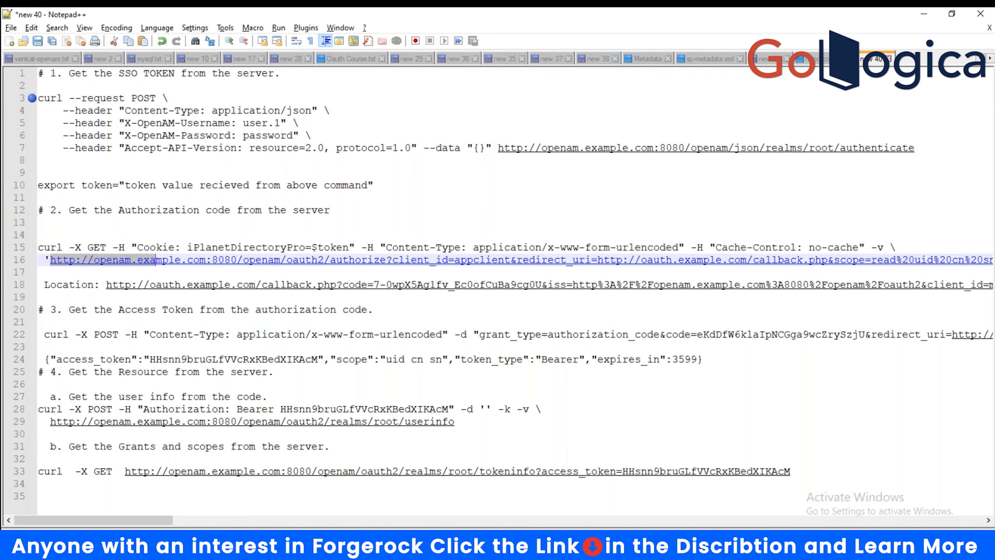
left_click(199, 271)
left_click_drag(386, 260, 50, 261)
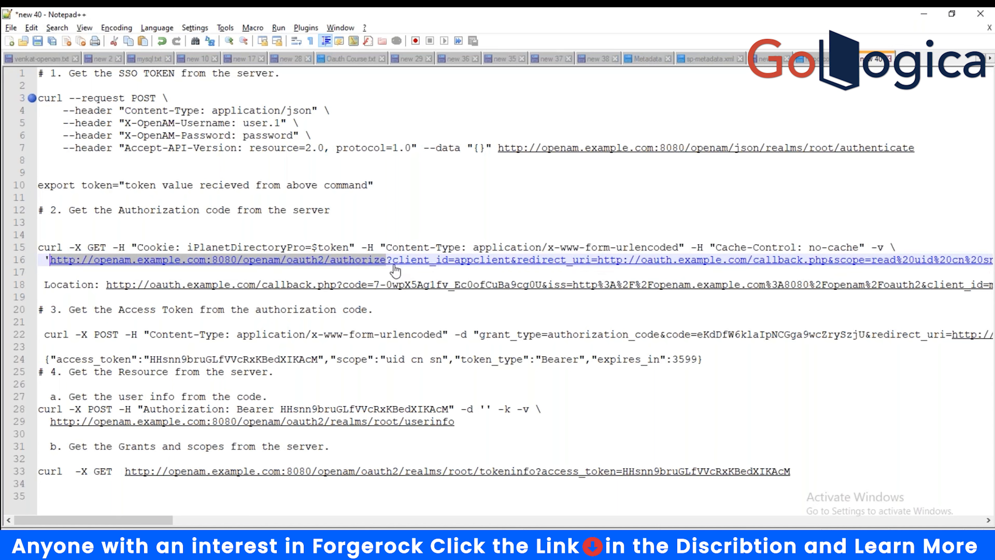
left_click_drag(393, 261, 448, 262)
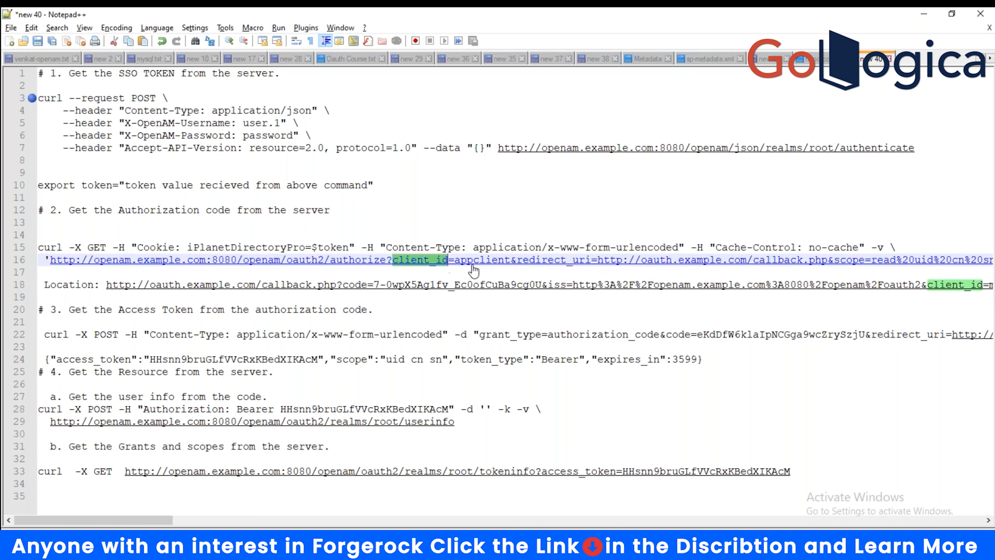
left_click(519, 263)
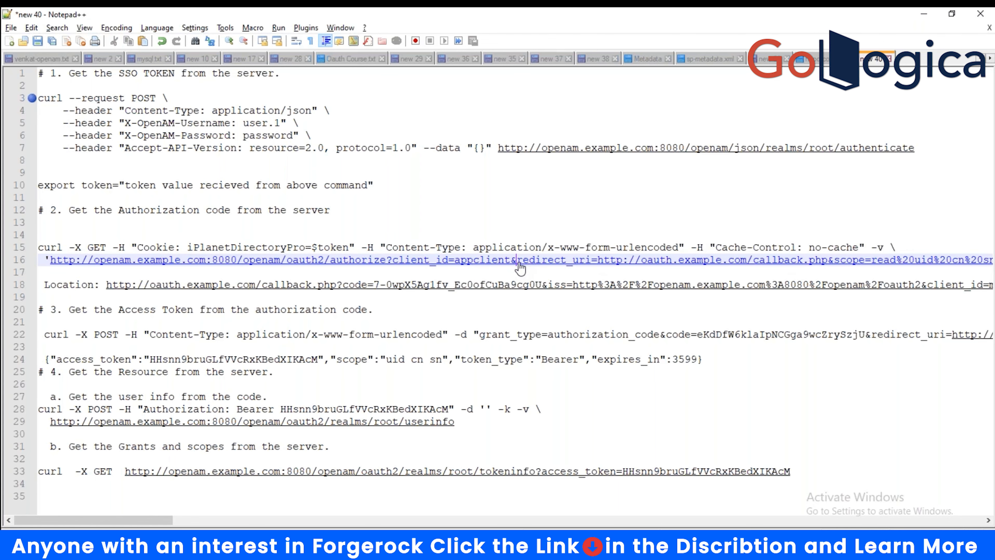
left_click_drag(519, 262, 594, 262)
scroll(262, 373, "right", 5)
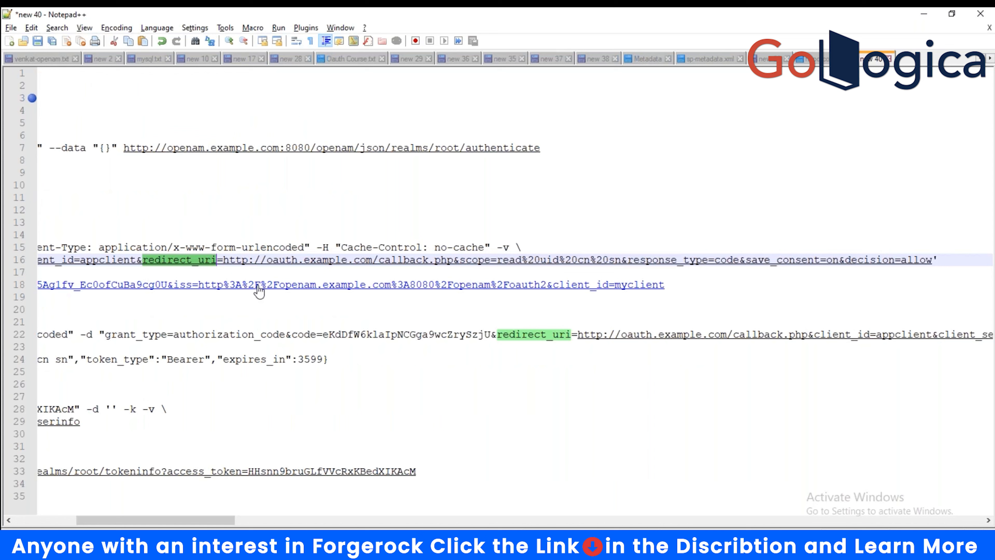
left_click(224, 261)
left_click_drag(225, 262, 490, 262)
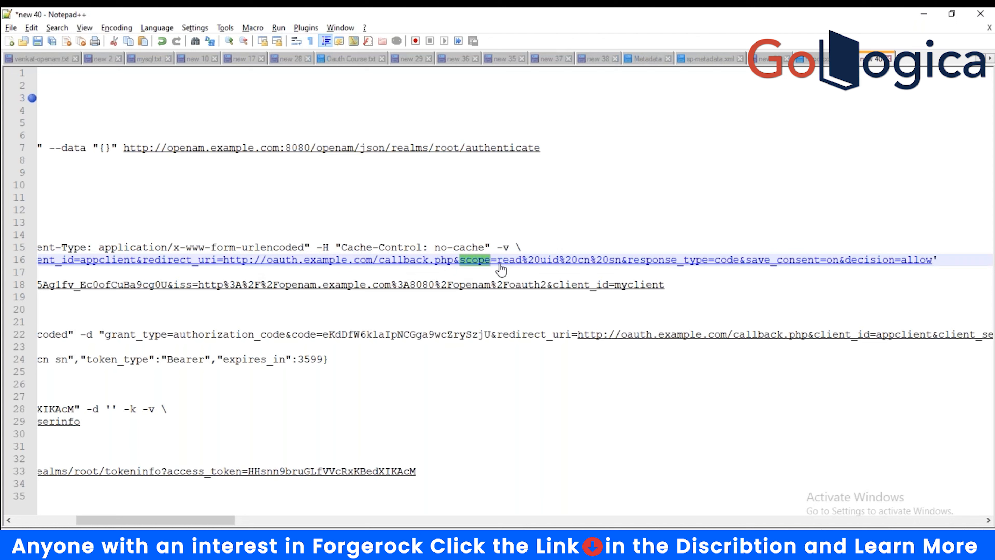
left_click(523, 260)
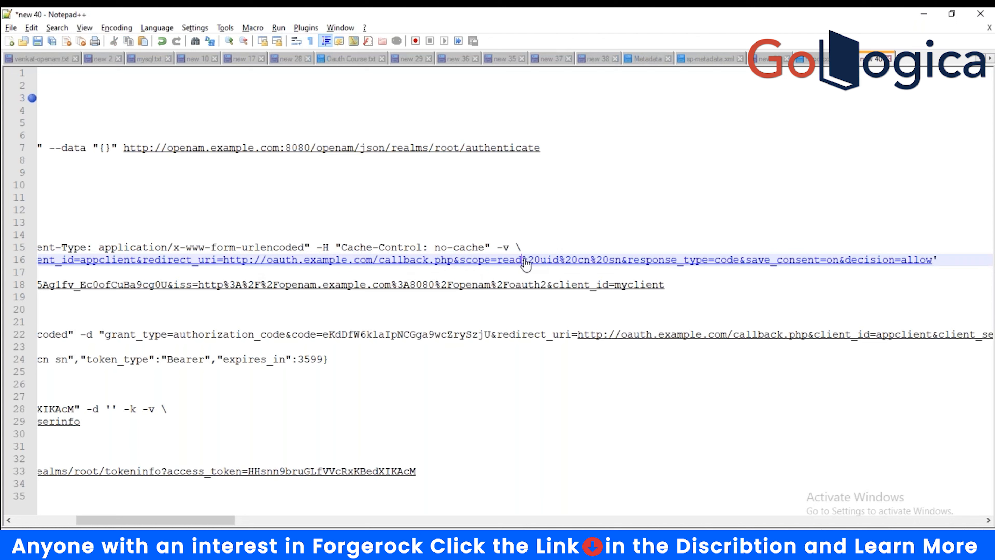
left_click_drag(522, 261, 539, 261)
left_click_drag(716, 261, 738, 261)
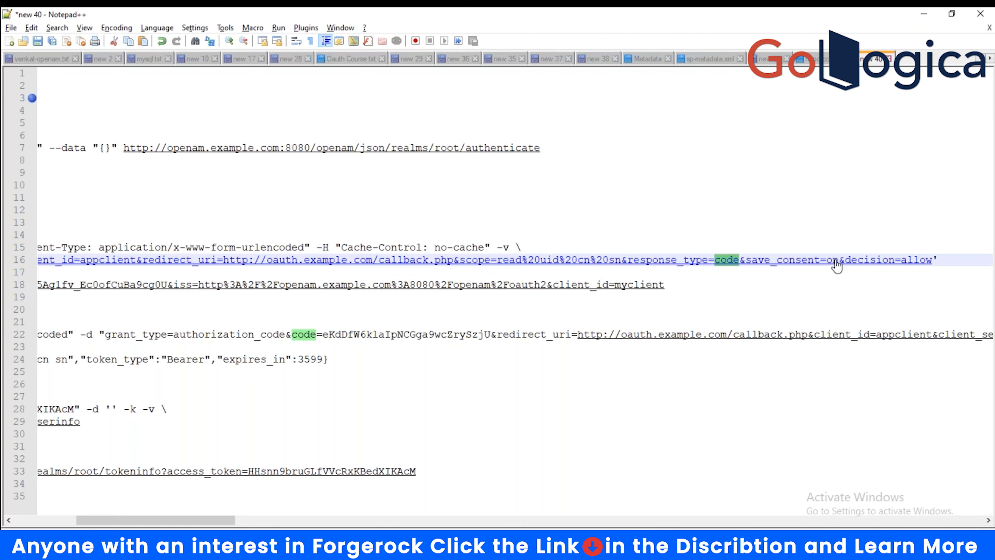
left_click_drag(845, 261, 932, 262)
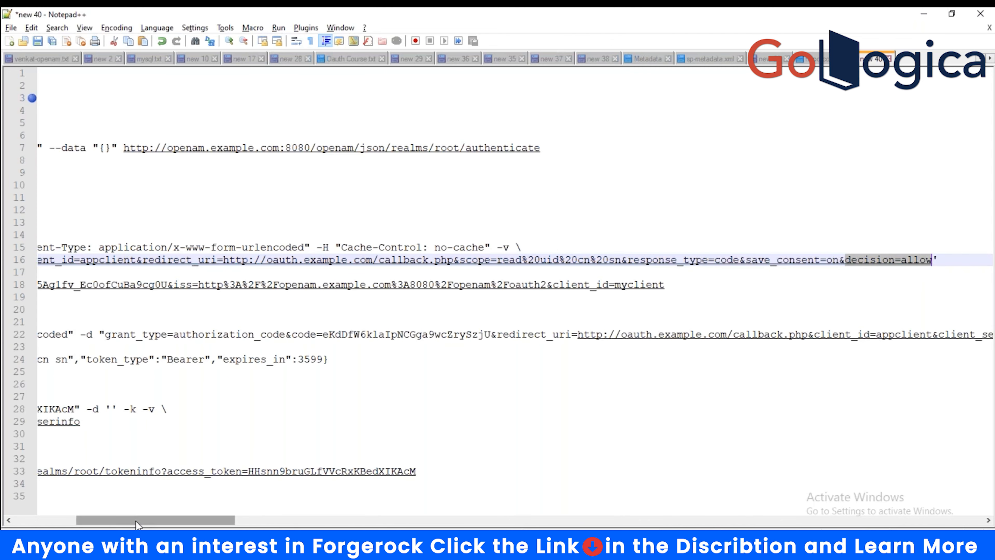
left_click_drag(141, 523, 94, 515)
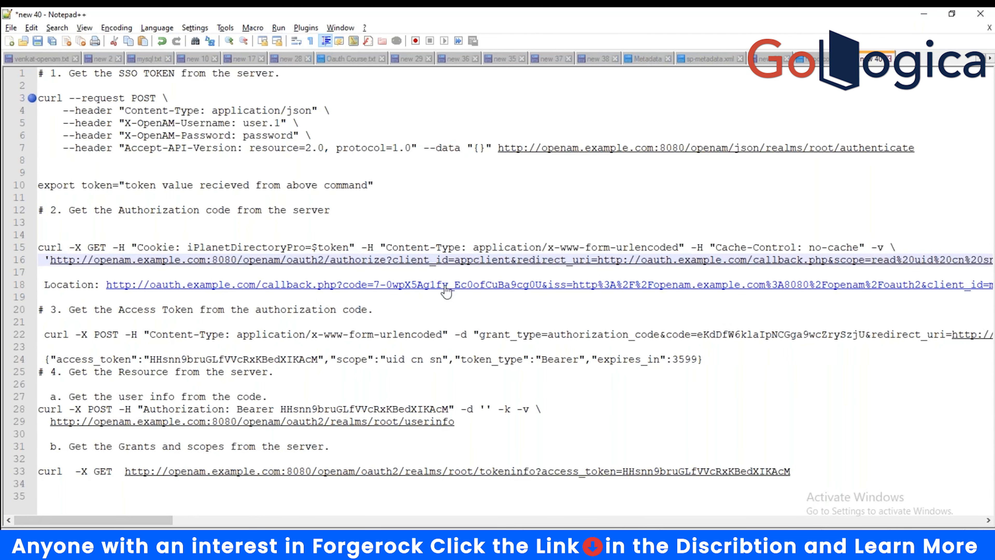
left_click_drag(375, 289, 449, 290)
left_click(433, 310)
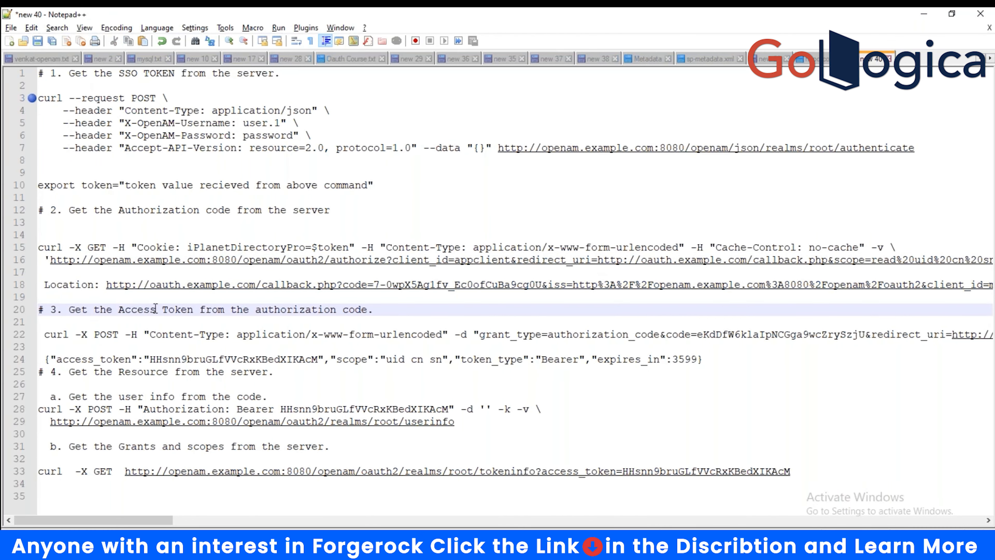
left_click_drag(71, 312, 331, 311)
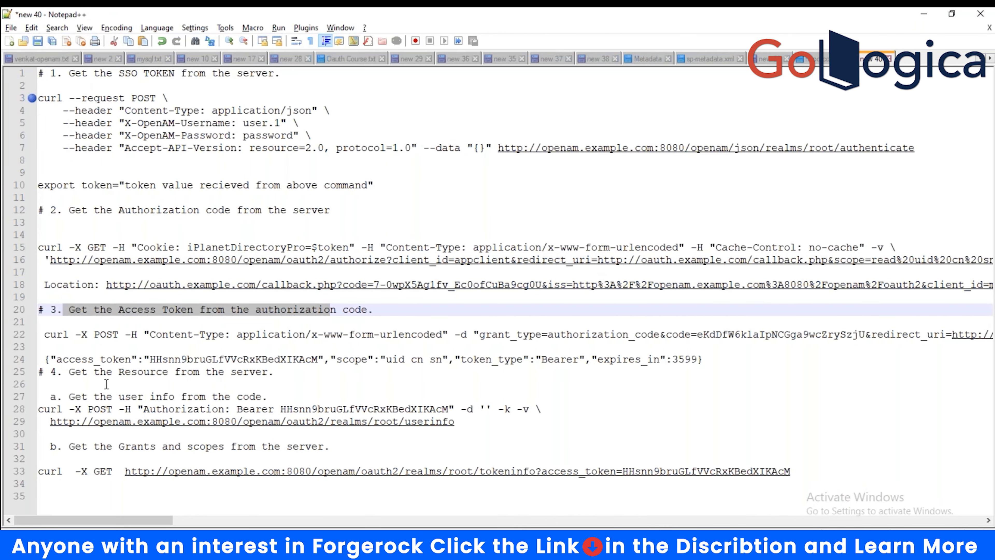
left_click_drag(93, 335, 666, 334)
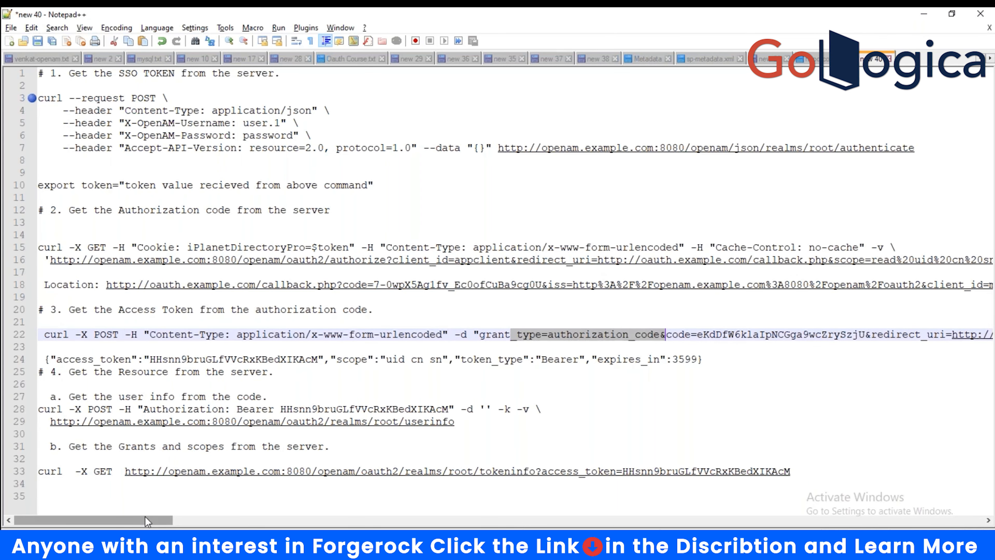
left_click_drag(146, 516, 220, 518)
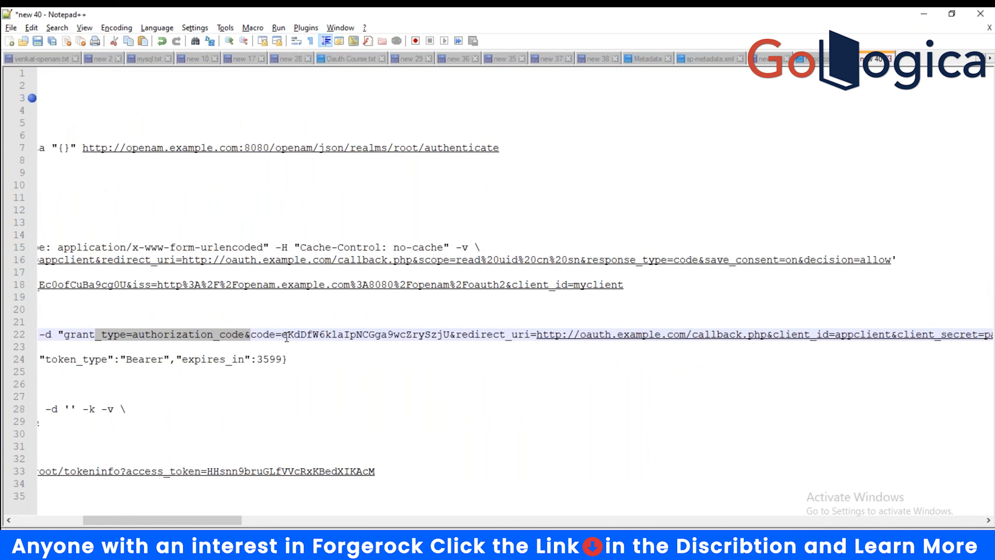
left_click_drag(281, 335, 446, 333)
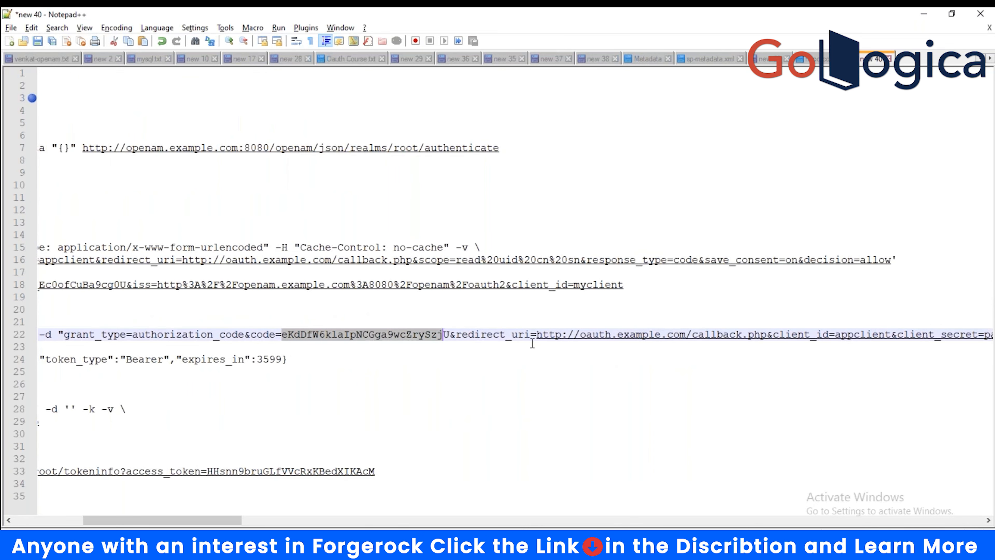
left_click_drag(536, 335, 784, 336)
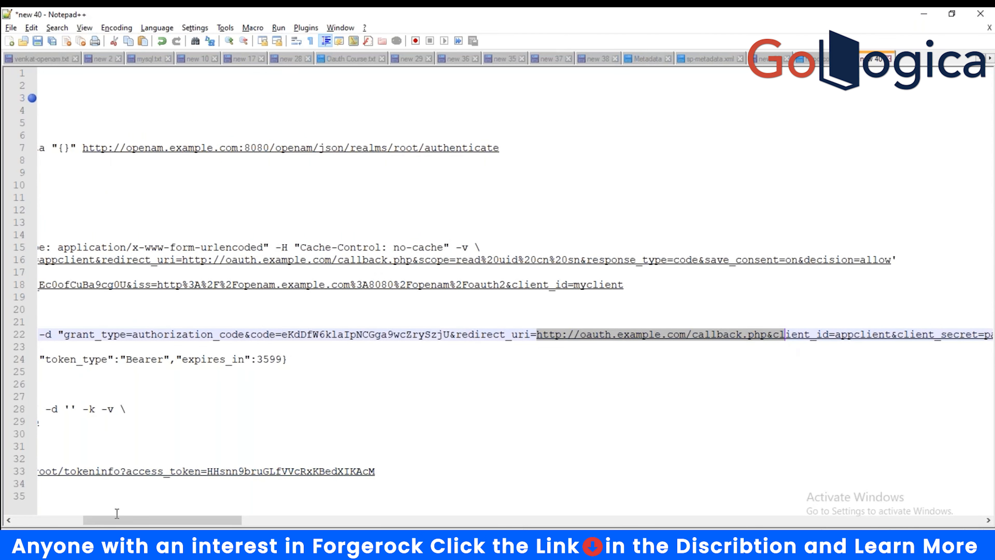
left_click_drag(97, 519, 169, 519)
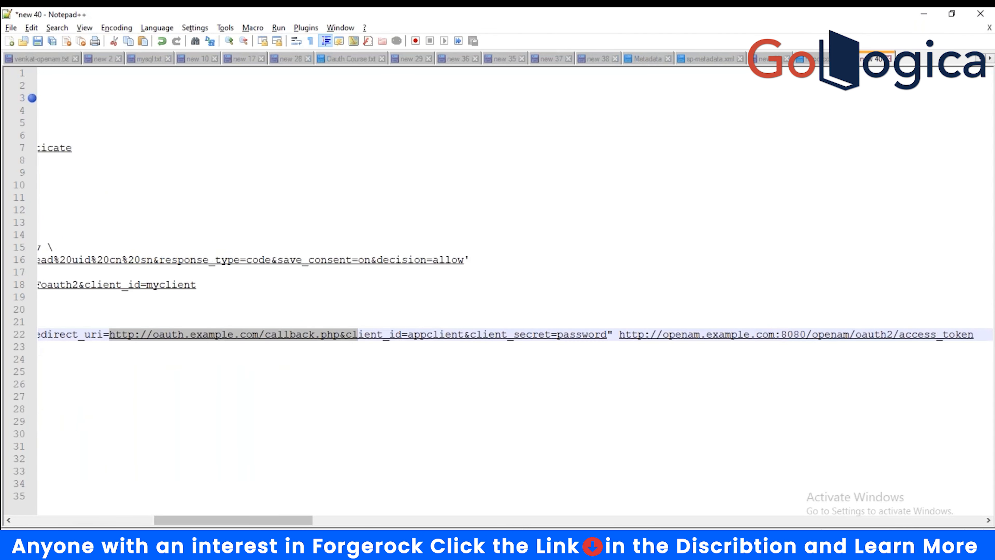
left_click(359, 348)
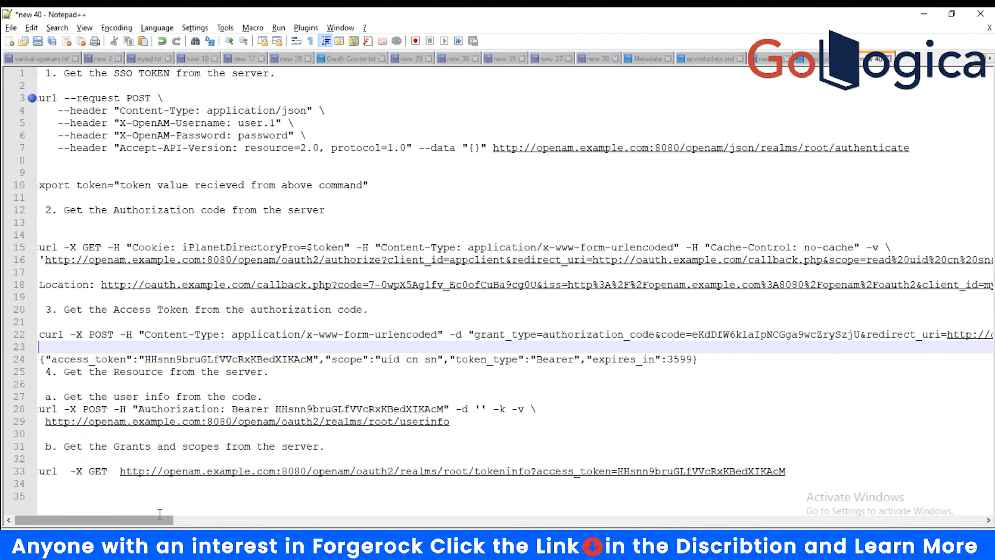
left_click(172, 512)
left_click_drag(159, 520, 258, 520)
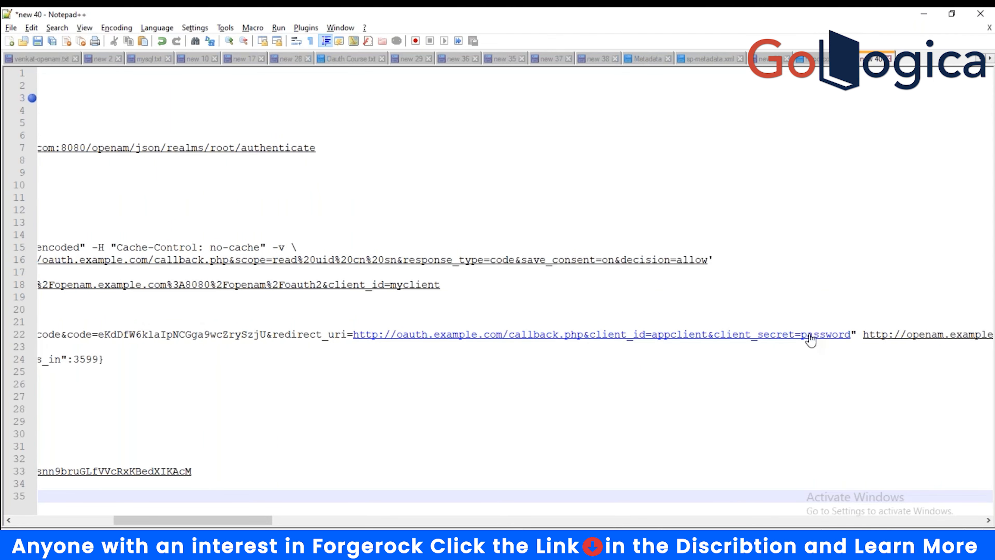
left_click_drag(257, 522, 328, 518)
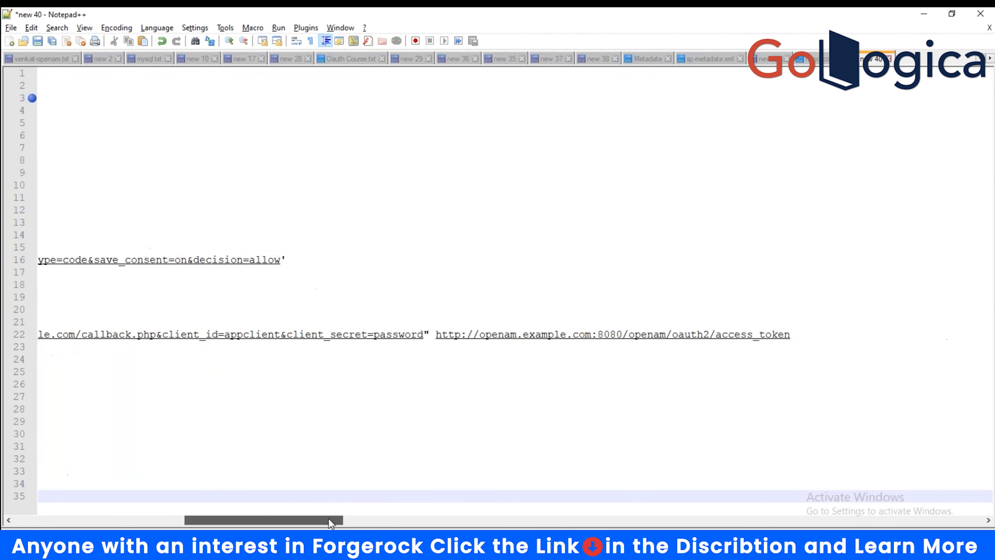
left_click_drag(792, 335, 433, 336)
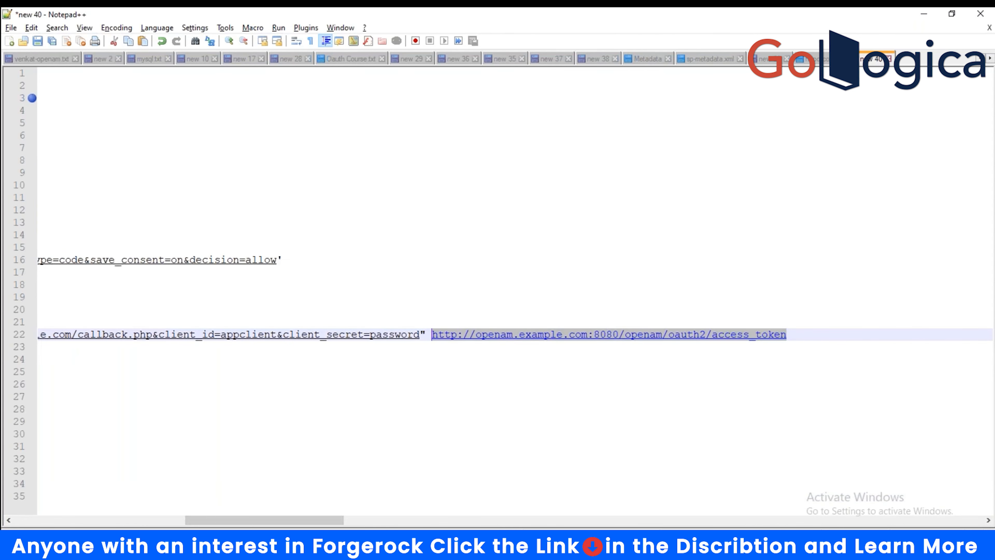
left_click(261, 497)
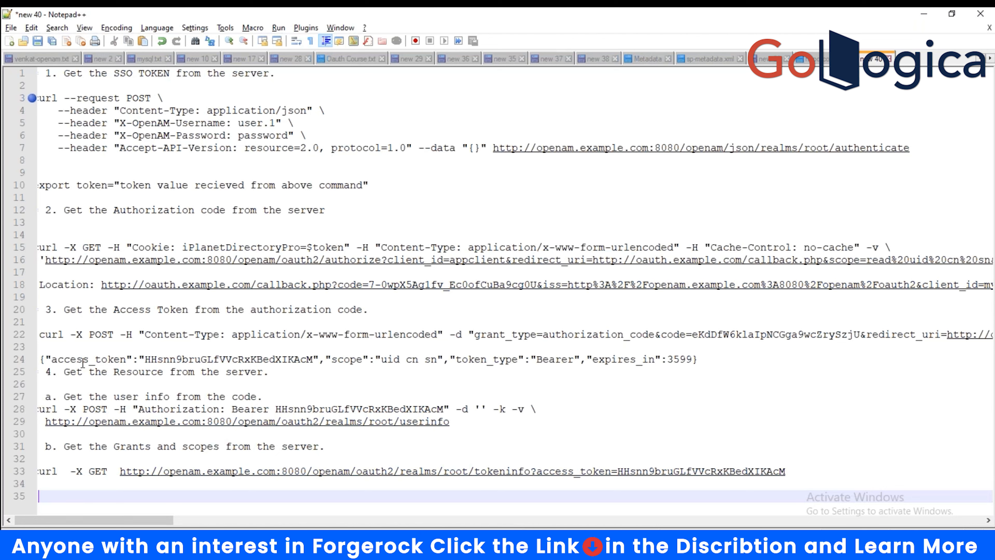
left_click_drag(139, 361, 312, 362)
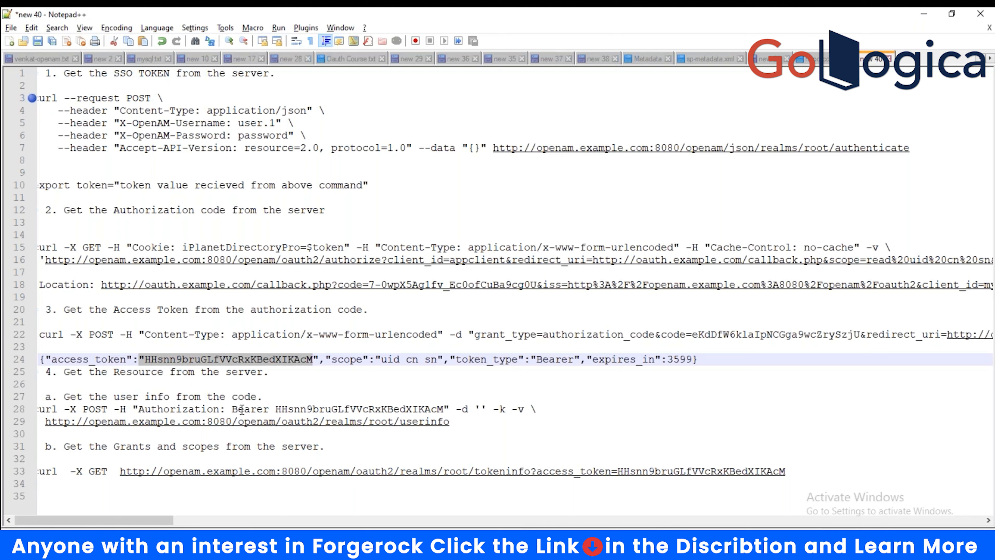
left_click_drag(457, 422, 406, 422)
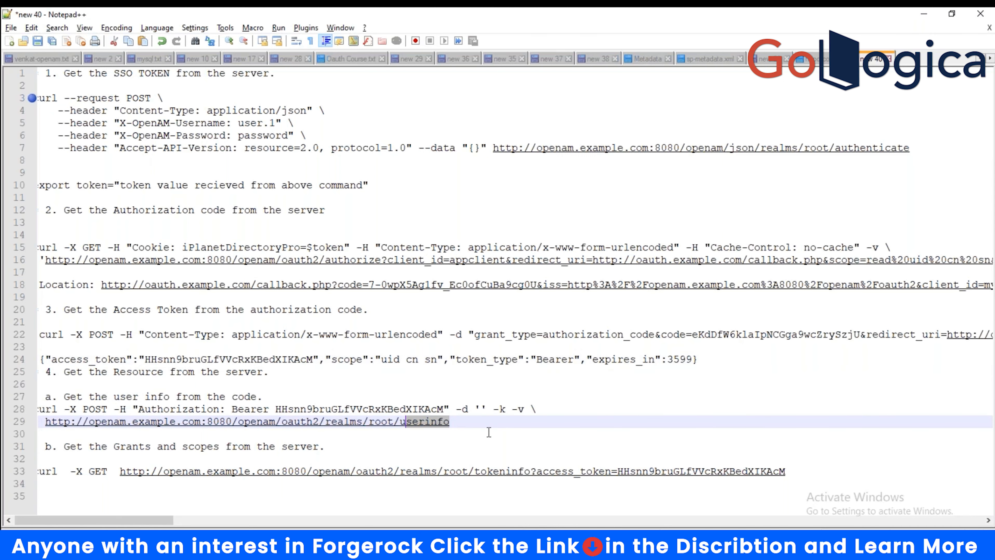
double_click(276, 408)
key("Down")
key("Down")
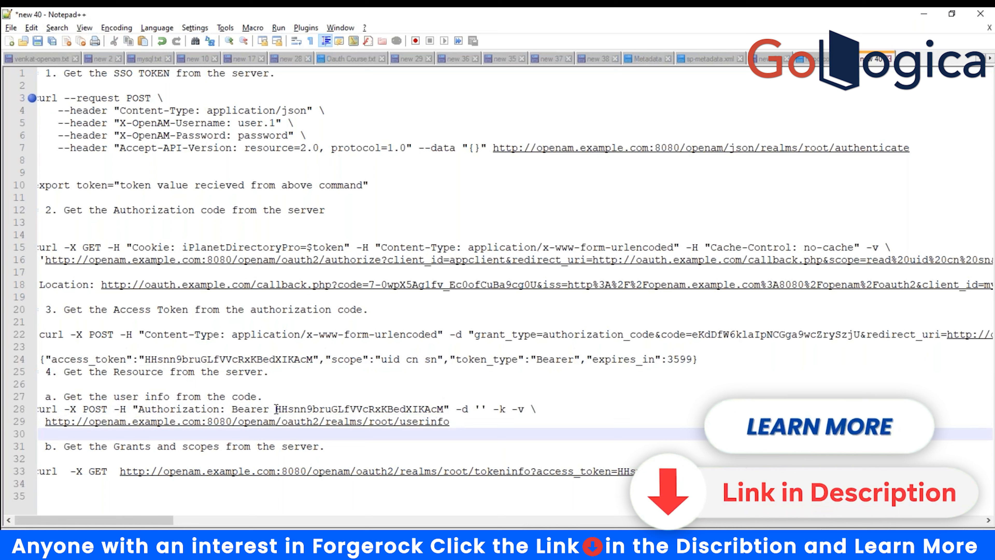
left_click_drag(276, 408, 430, 409)
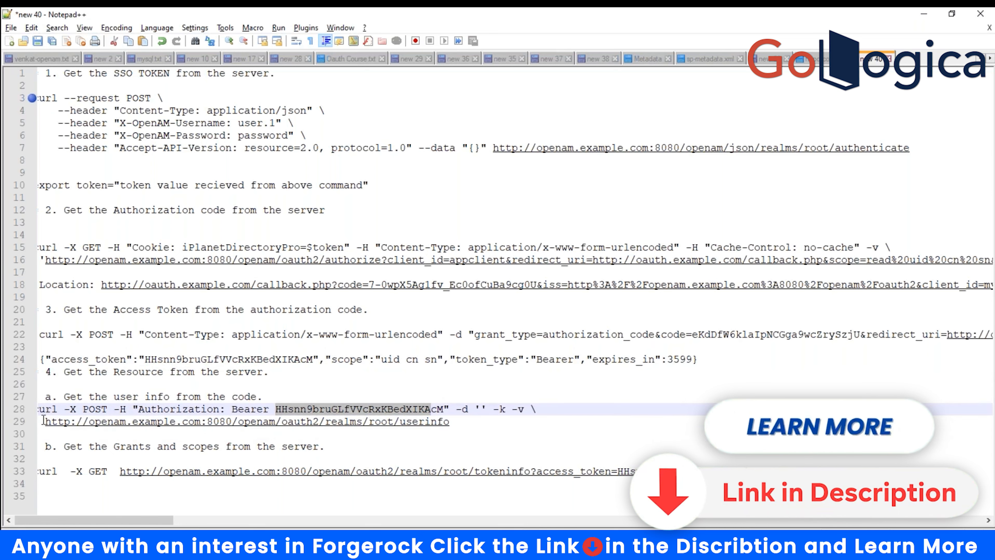
left_click_drag(43, 420, 451, 419)
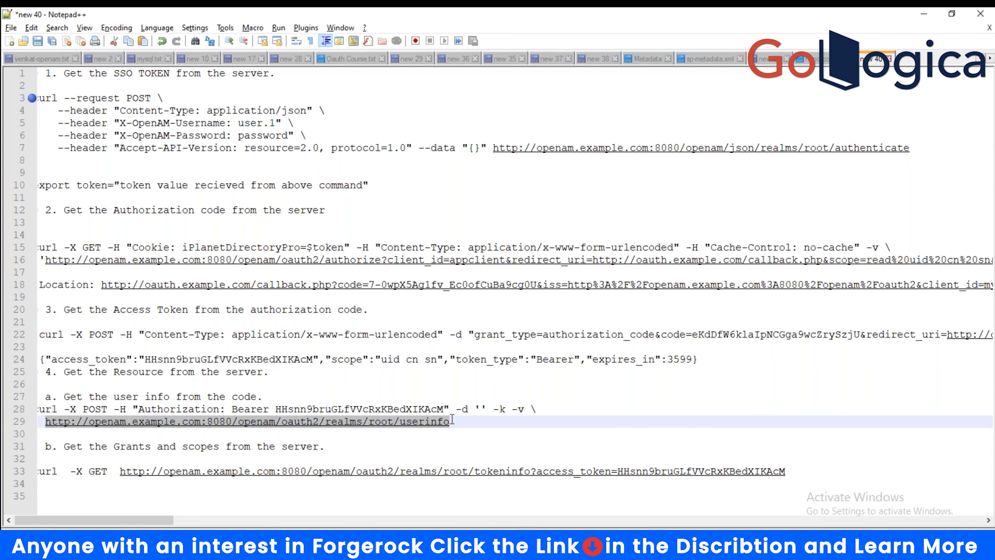
left_click(464, 426)
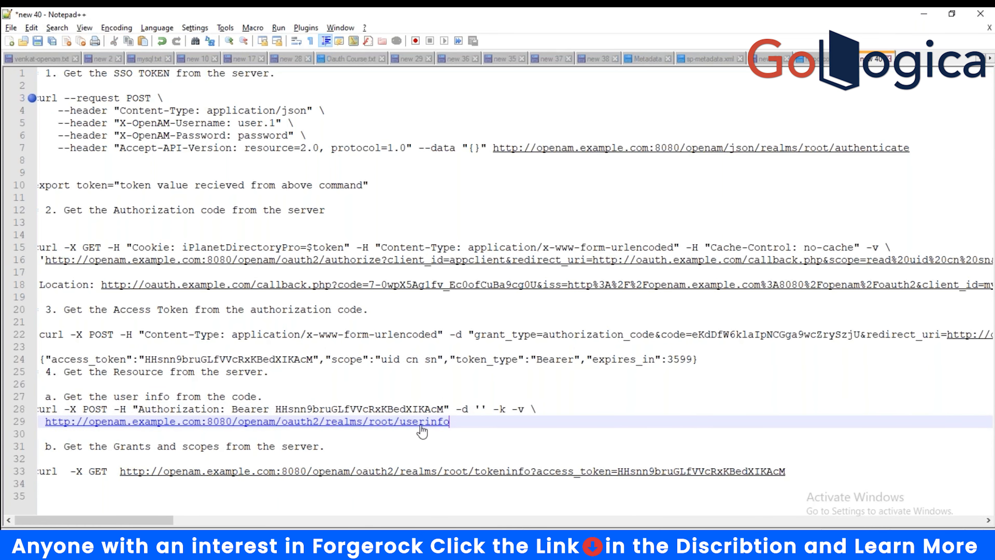
double_click(407, 423)
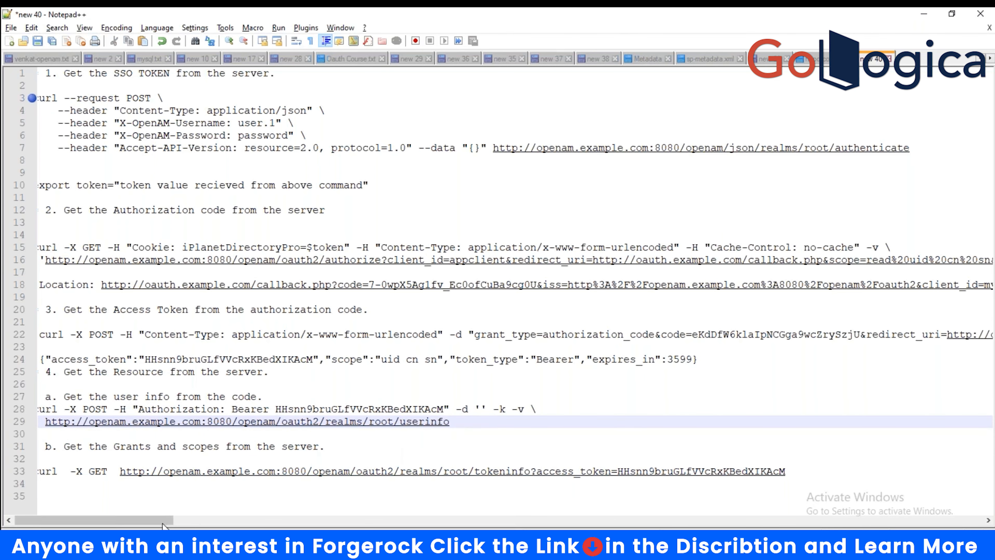
key("ctrl+a")
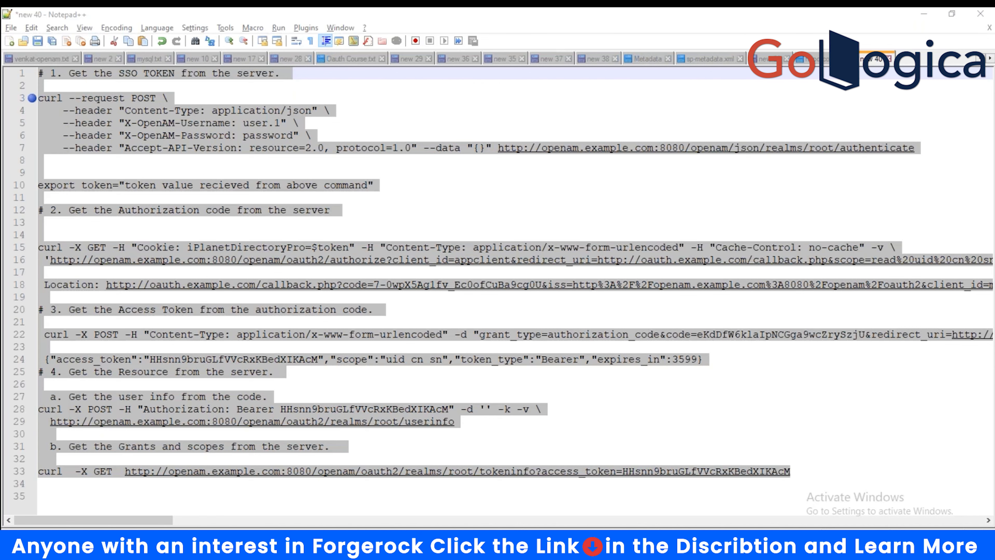
- Highlight the authorize endpoint base URL on line 16
left_click_drag(135, 521, 61, 522)
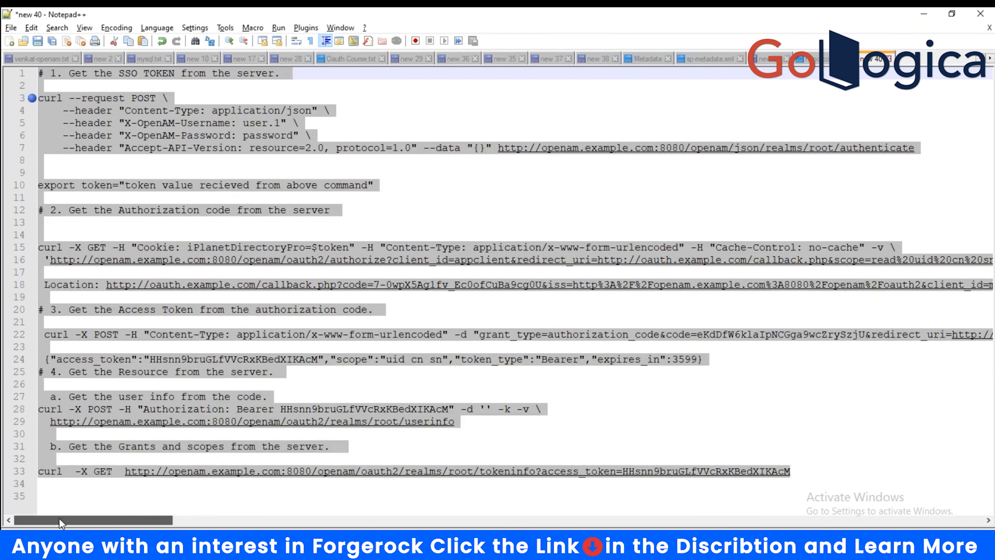
left_click(596, 399)
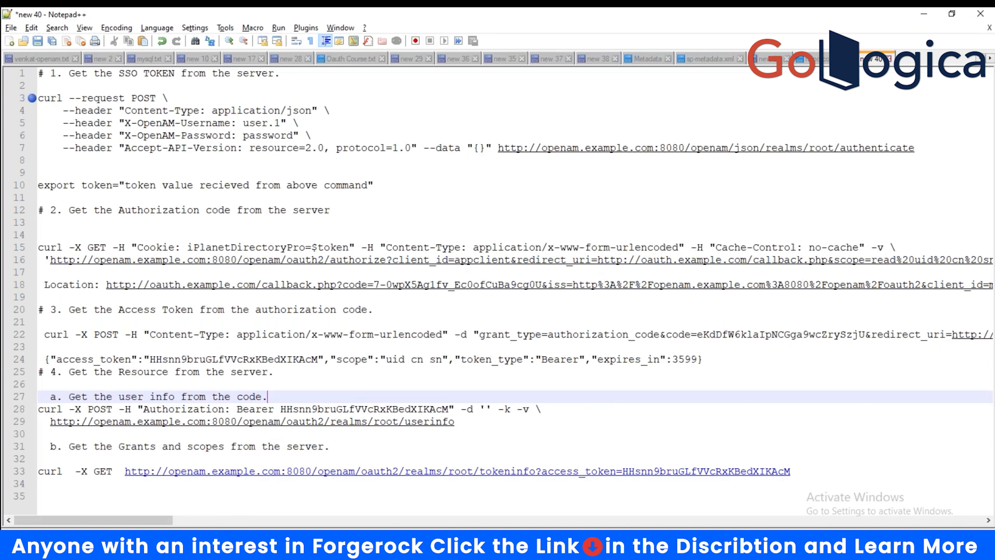
left_click_drag(139, 520, 143, 520)
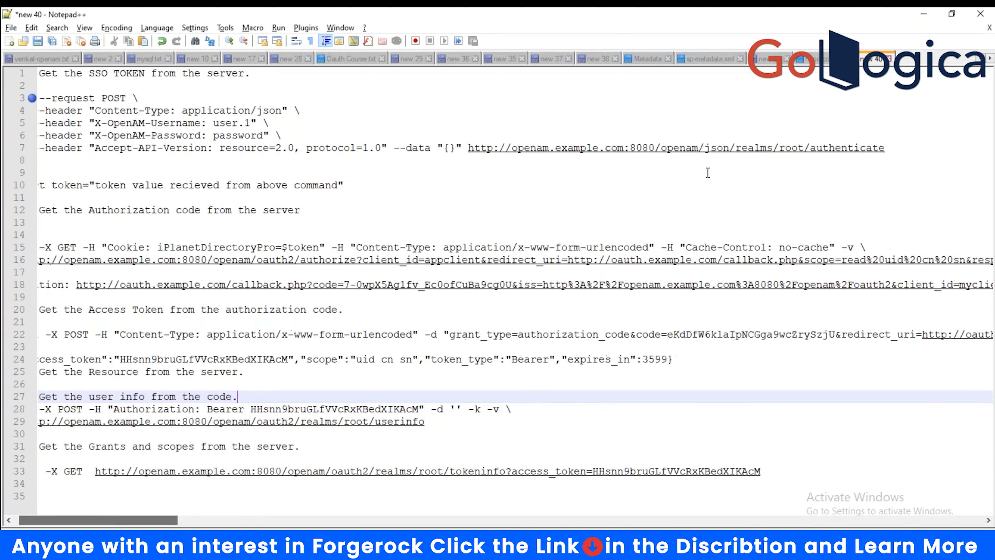
key("alt+Tab")
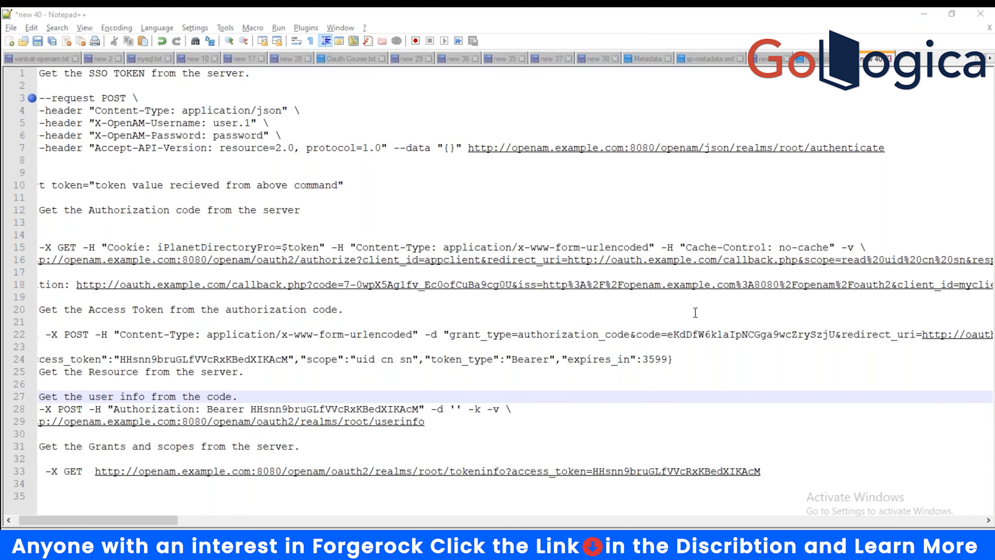
left_click(143, 519)
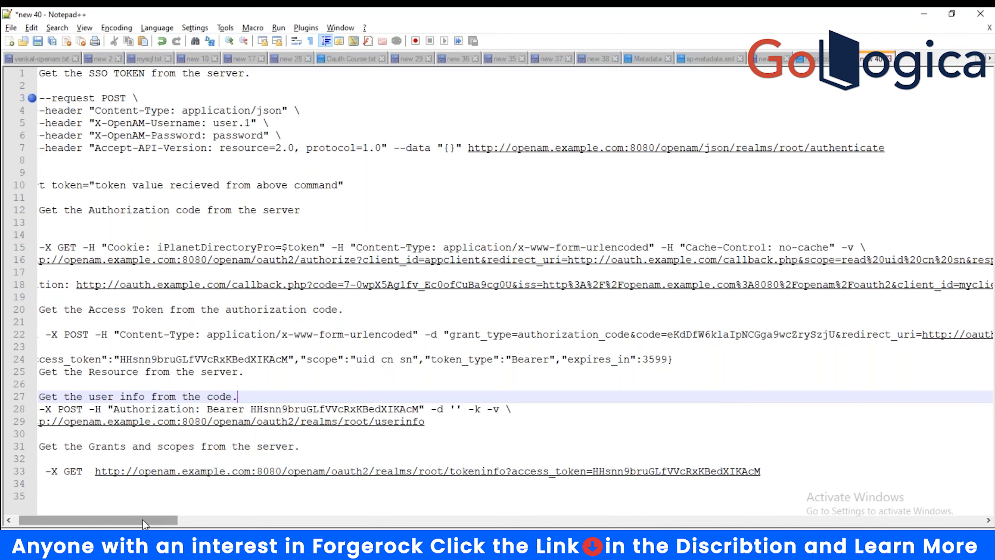
left_click_drag(142, 519, 137, 520)
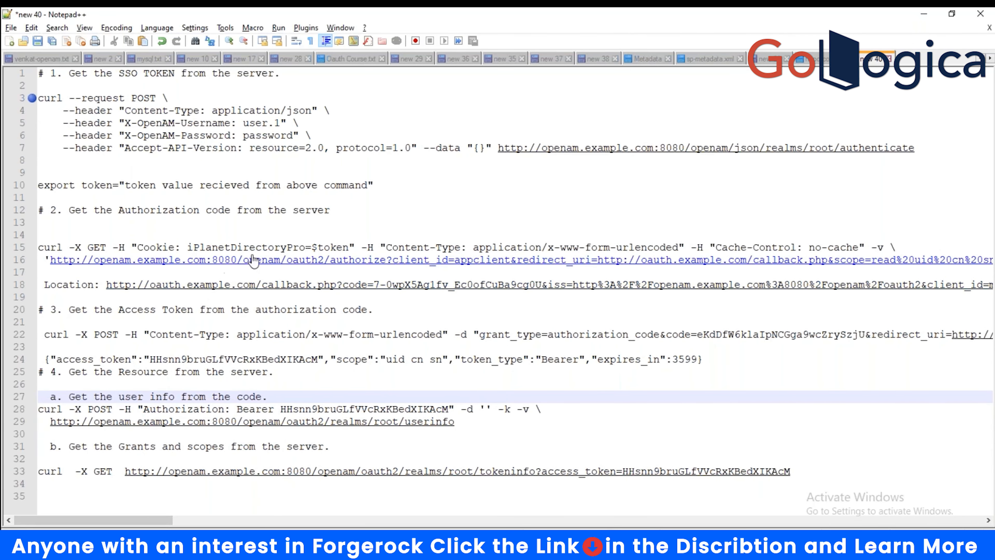
left_click(388, 261)
left_click_drag(388, 262, 392, 262)
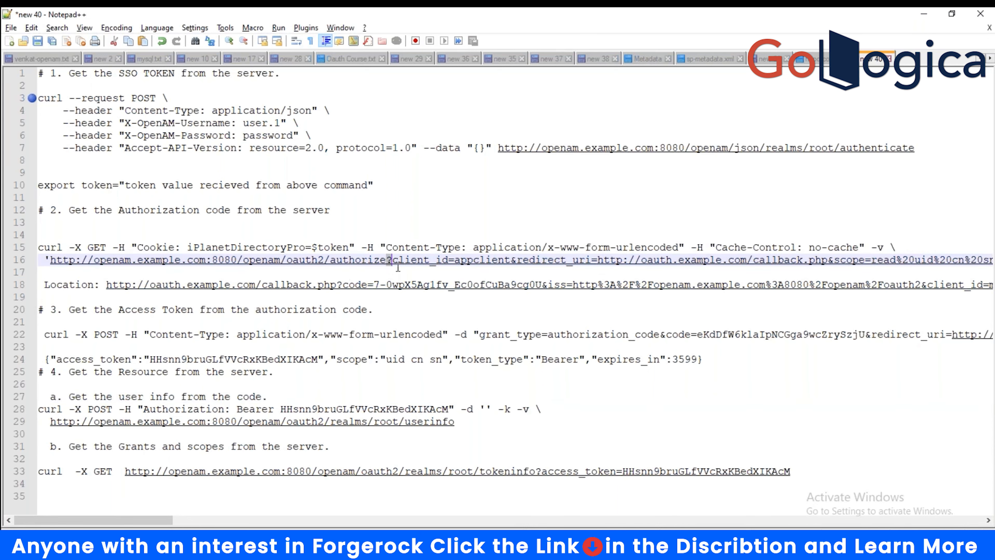
left_click(386, 263)
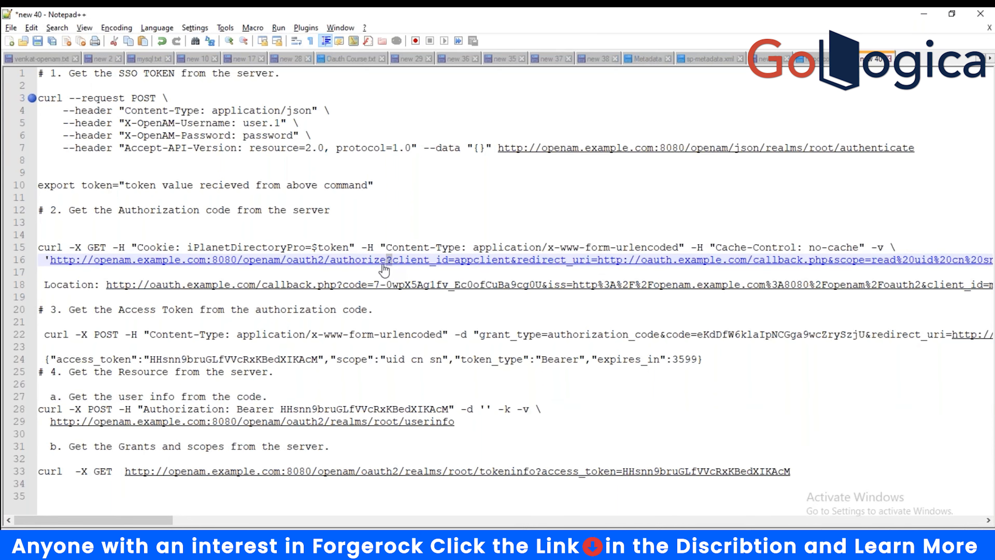
left_click_drag(385, 264, 55, 270)
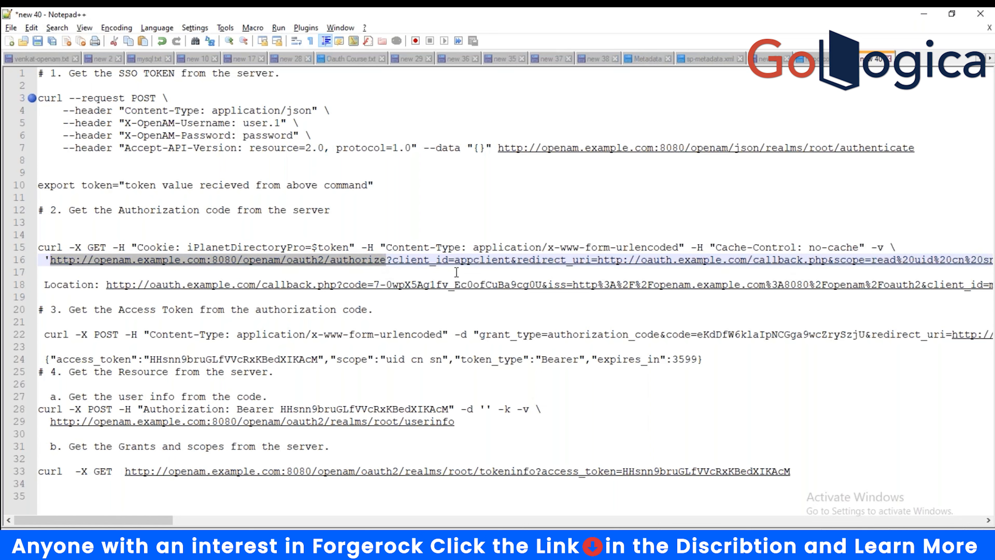
- Highlight client_id=appclient, the callback.php redirect_uri, and the scope values in the URL
double_click(394, 261)
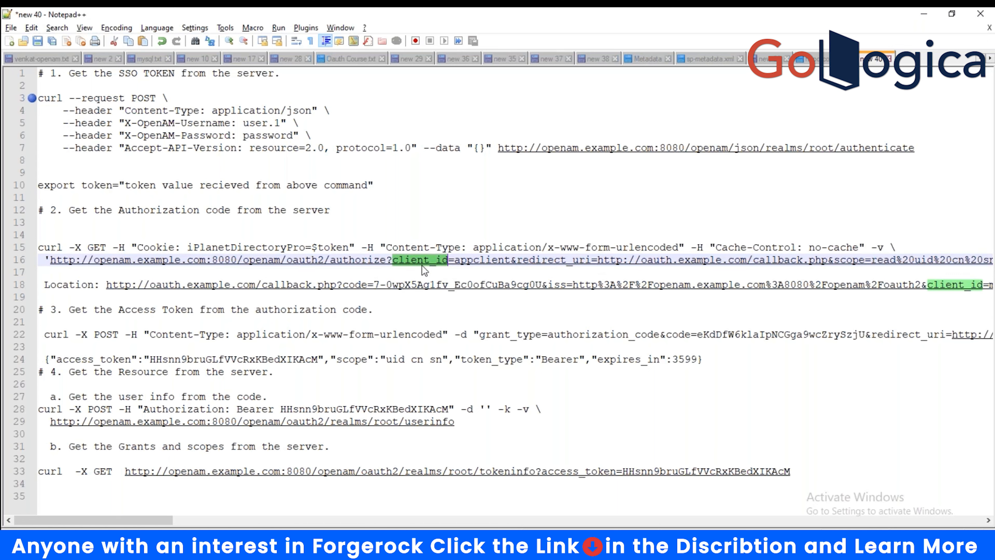
left_click(394, 269)
left_click_drag(393, 264, 509, 264)
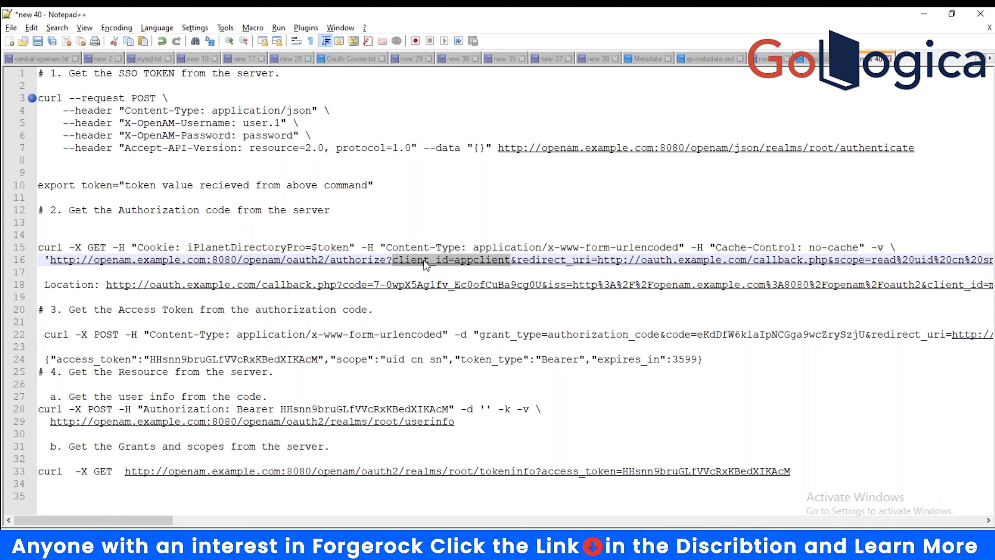
left_click(518, 261)
left_click_drag(518, 262, 592, 262)
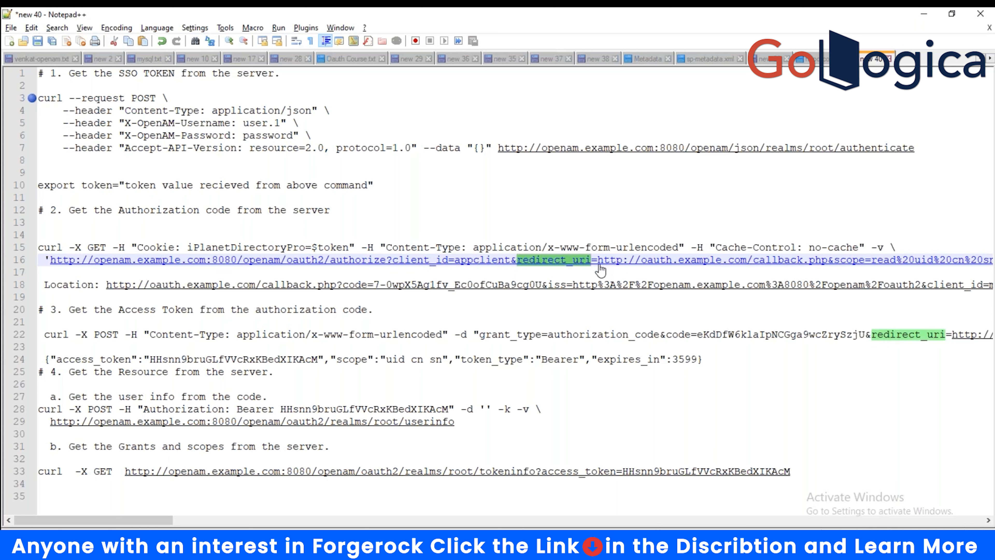
left_click_drag(598, 261, 831, 266)
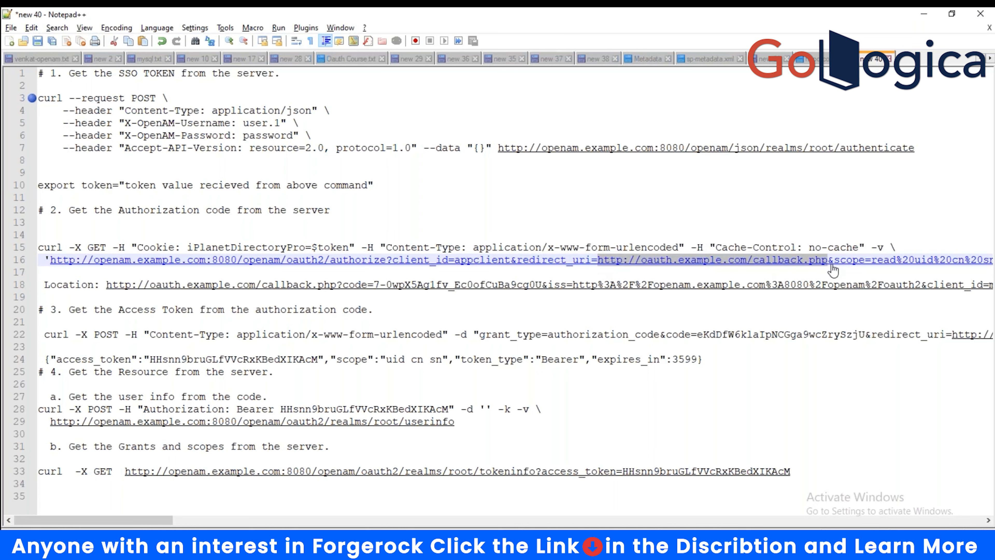
left_click(839, 266)
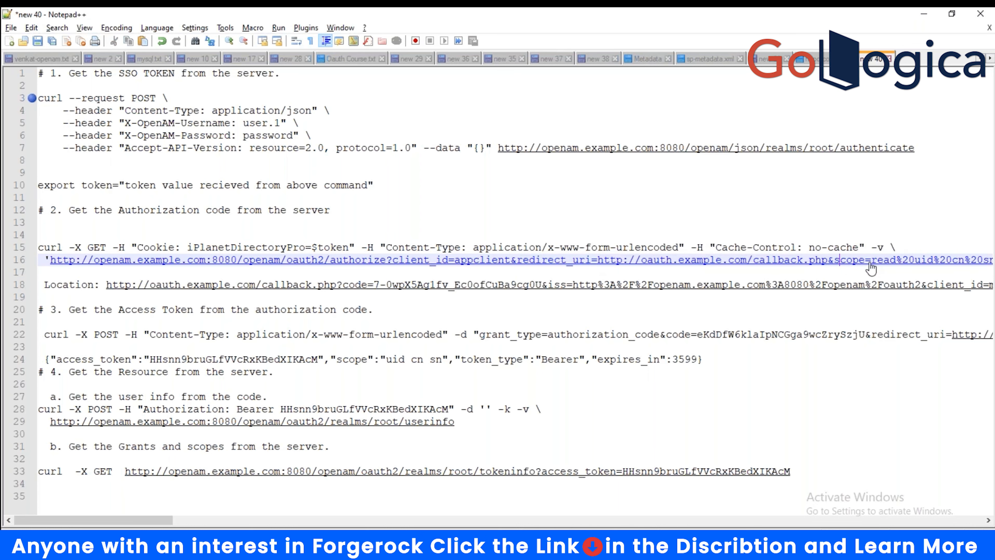
left_click_drag(870, 264, 943, 264)
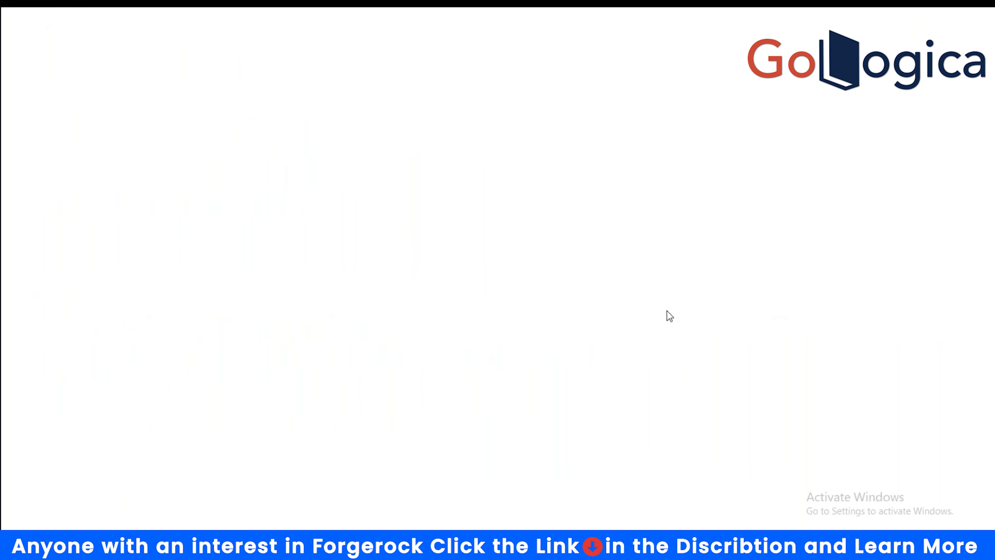